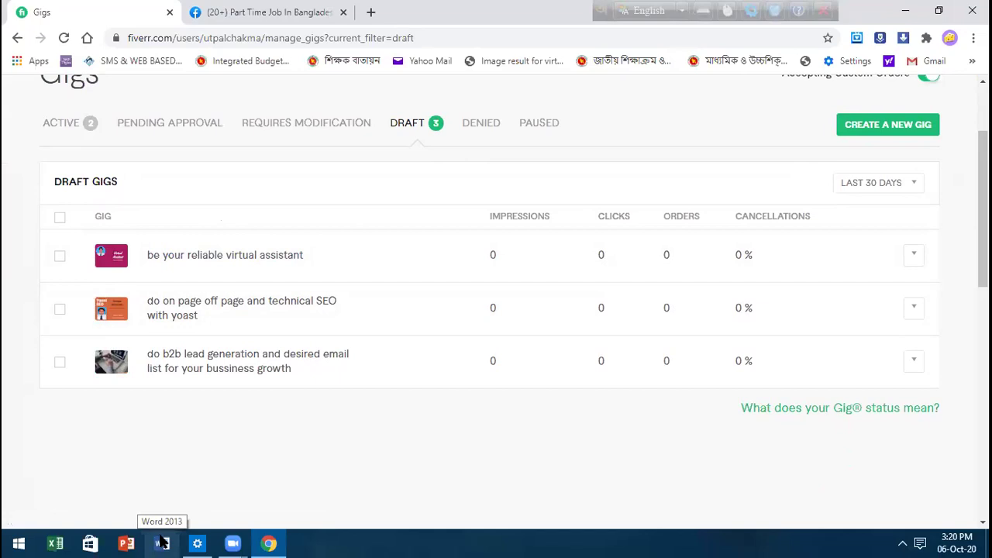
Launch Microsoft Word from the taskbar
click(162, 542)
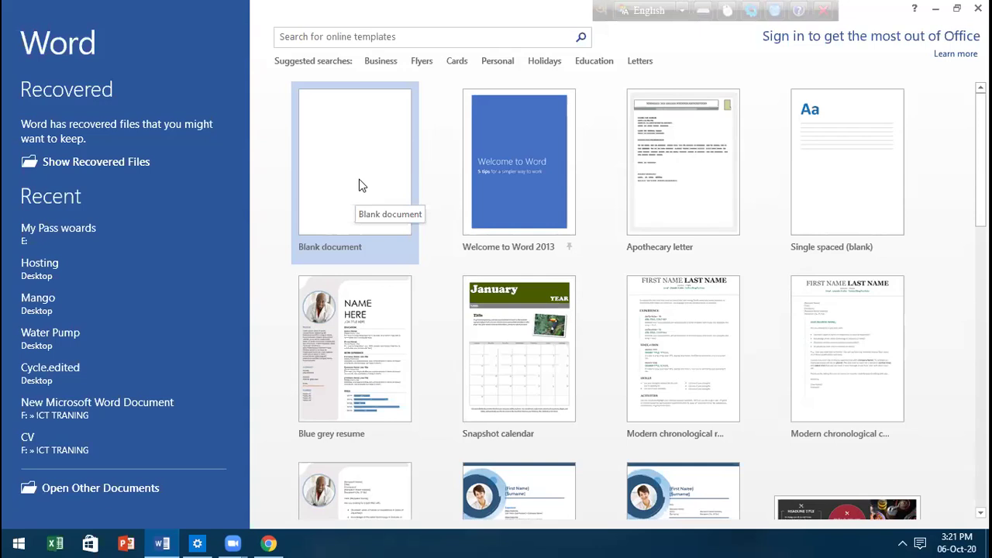
Create a new blank Word document from the start screen
click(358, 185)
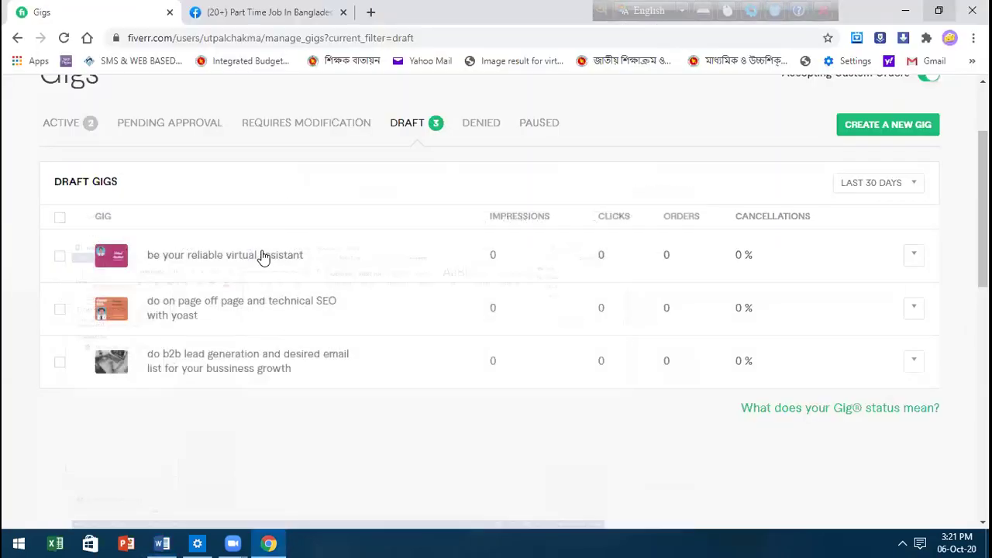
Open the edit page of the 'be your reliable virtual assistant' draft gig
click(719, 237)
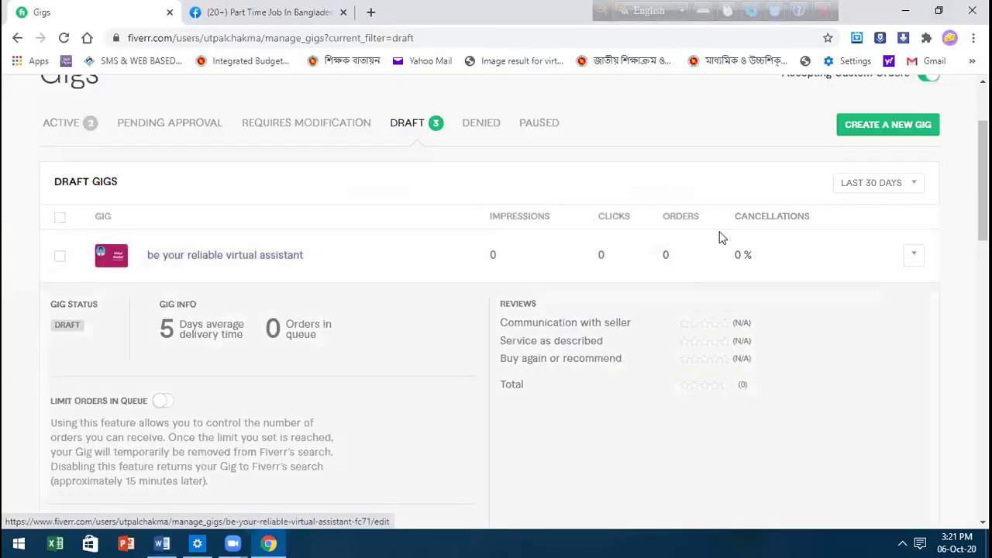
click(915, 259)
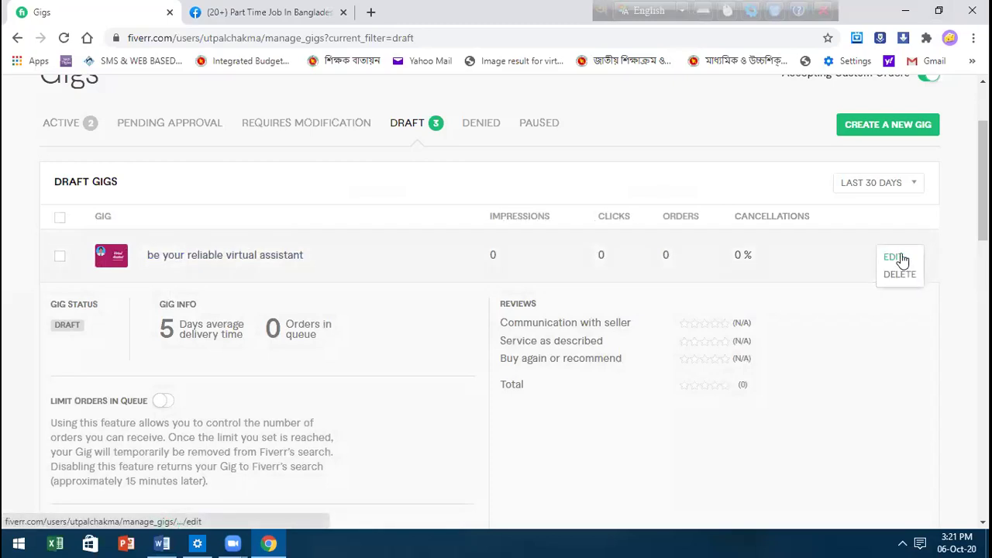
click(895, 260)
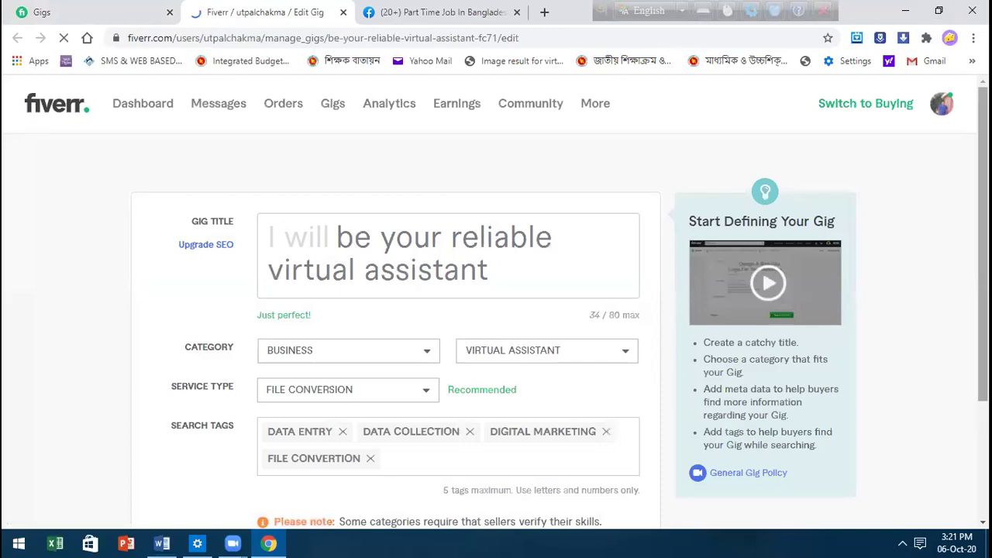
Select the Gig Title text on the edit page
click(432, 270)
click(285, 234)
drag(286, 234, 509, 293)
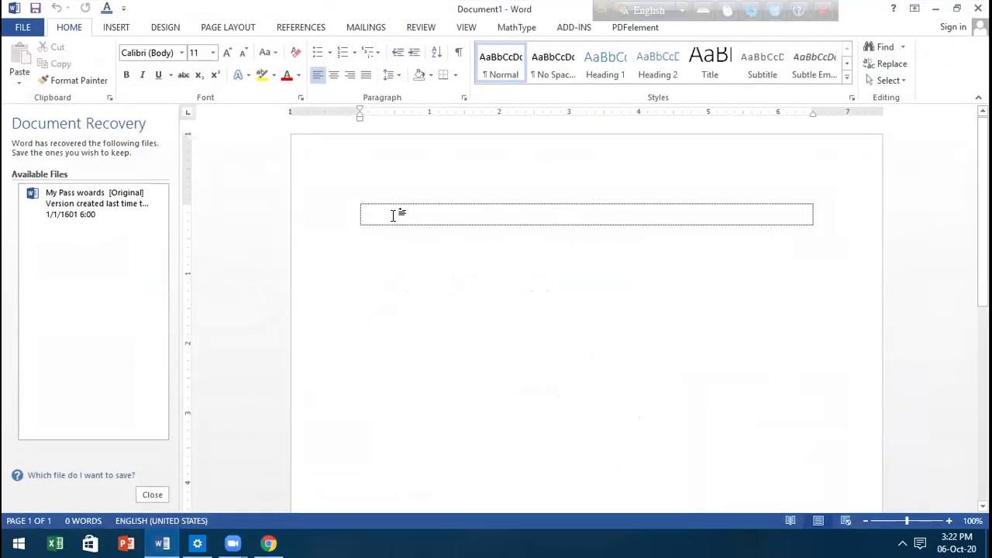
Paste 'be your reliable virtual assistant' into the Word table's first cell and add a new row
mouse_move(235, 542)
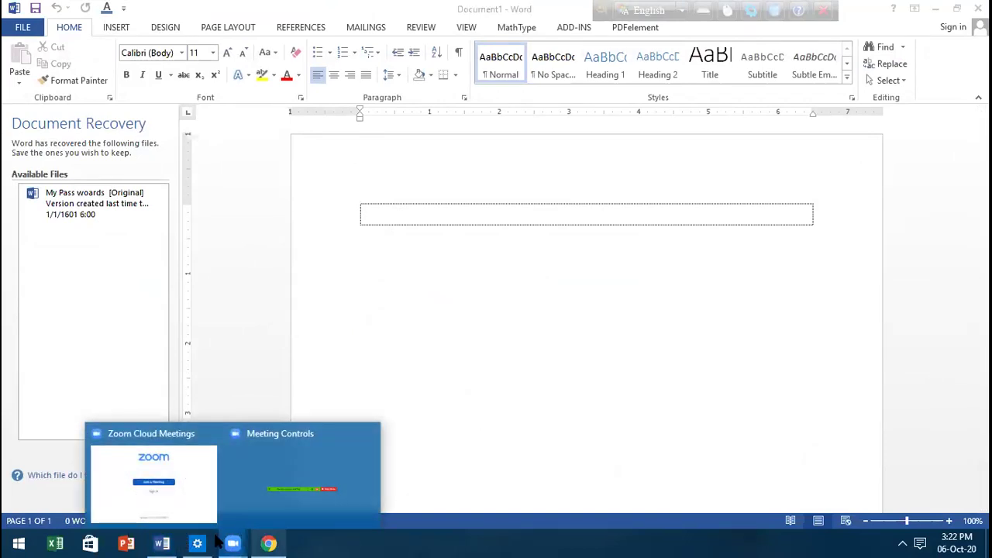
click(268, 543)
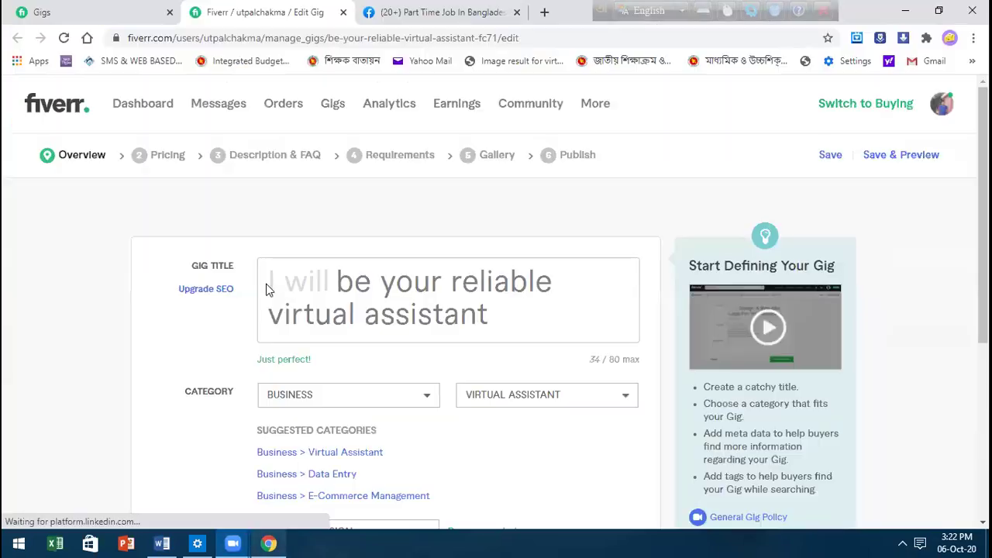
click(489, 318)
drag(489, 318, 228, 260)
key(ctrl+c)
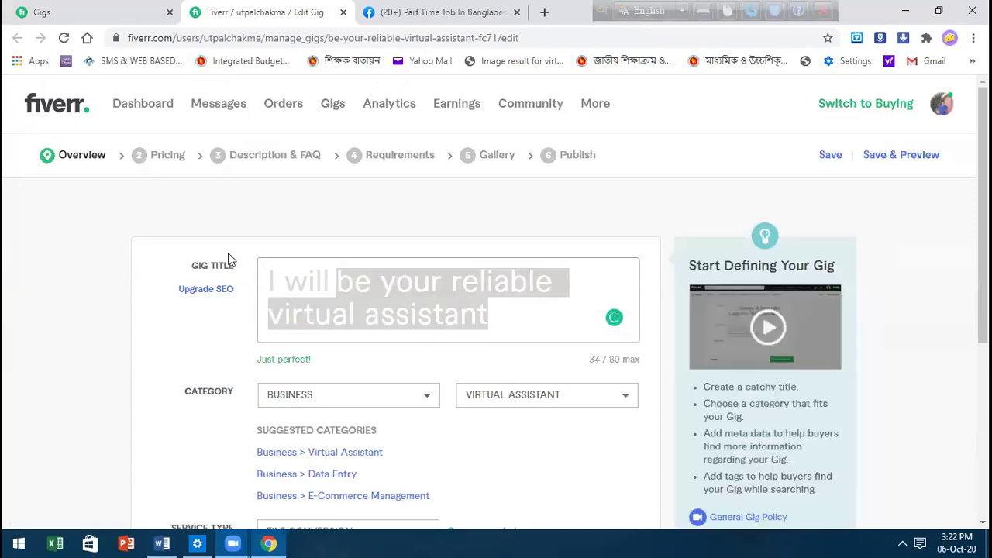
click(162, 544)
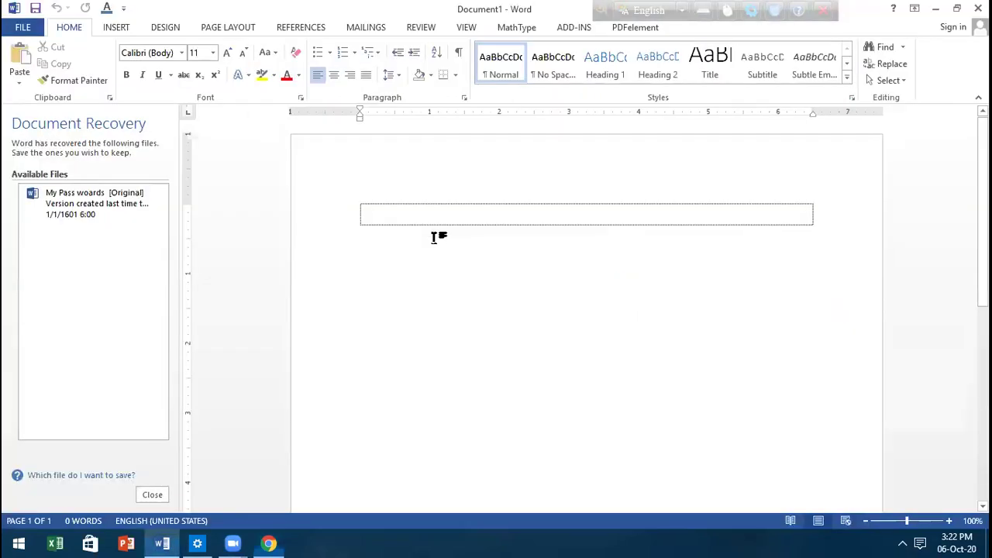
key(ctrl+v)
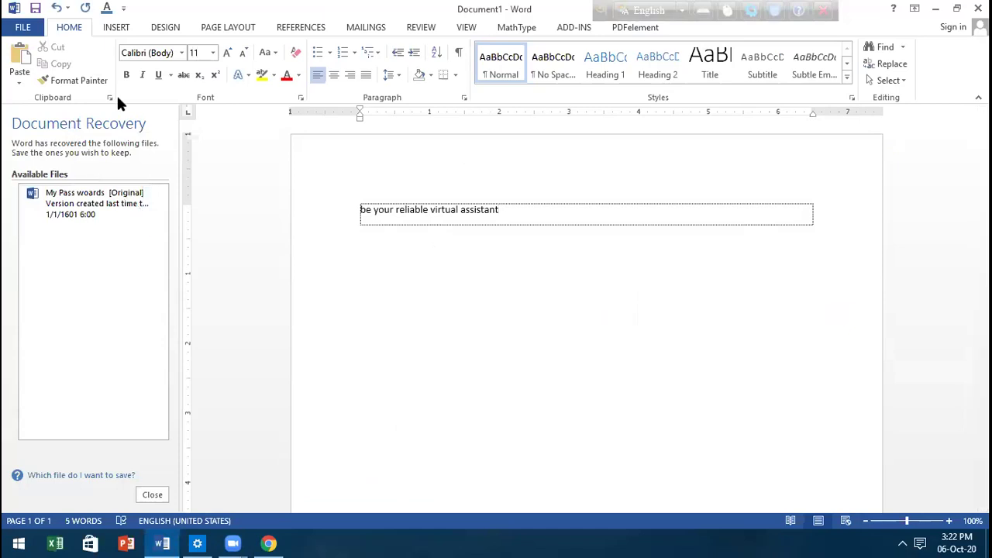
key(Tab)
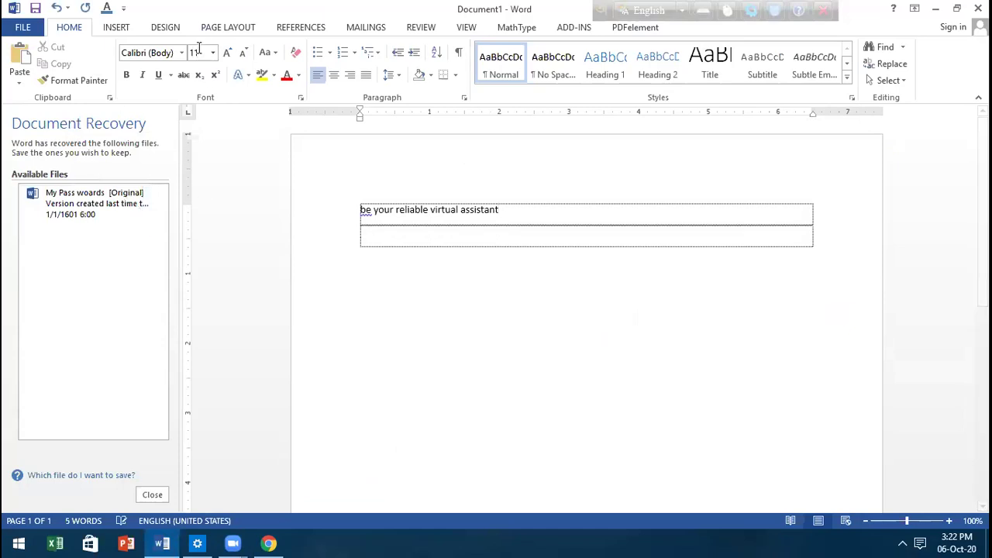
click(268, 543)
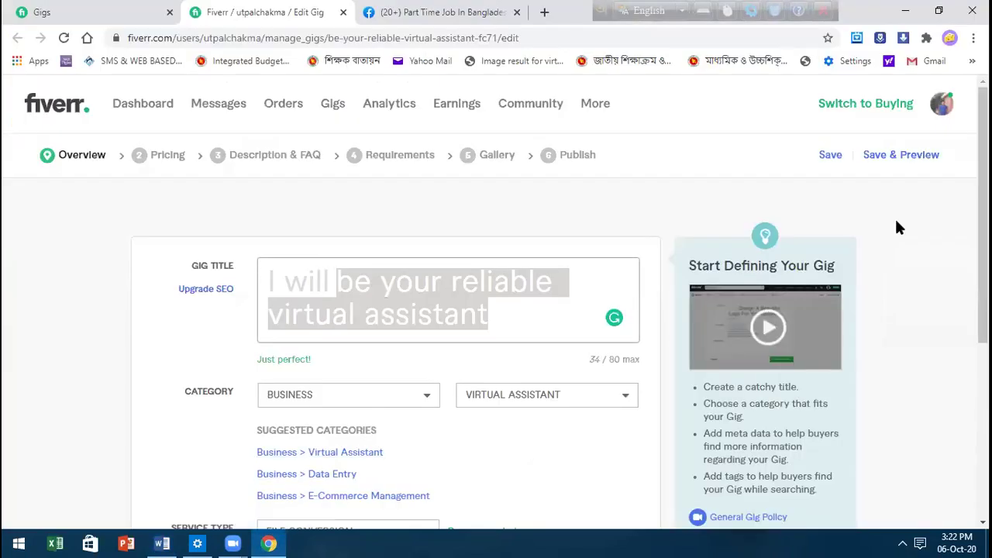
Save the gig's Overview step and continue to the Pricing step
scroll(496, 302, down, 3)
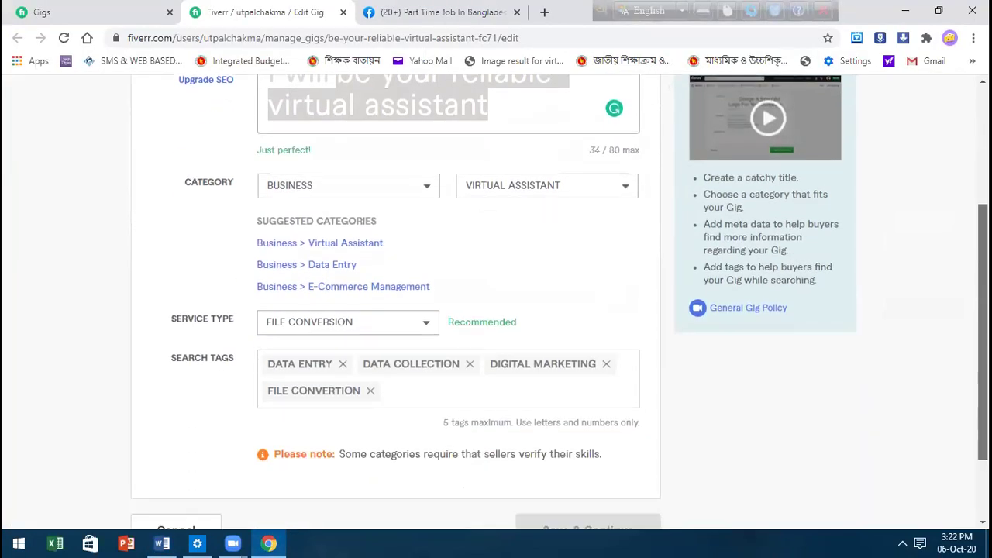
scroll(493, 144, up, 3)
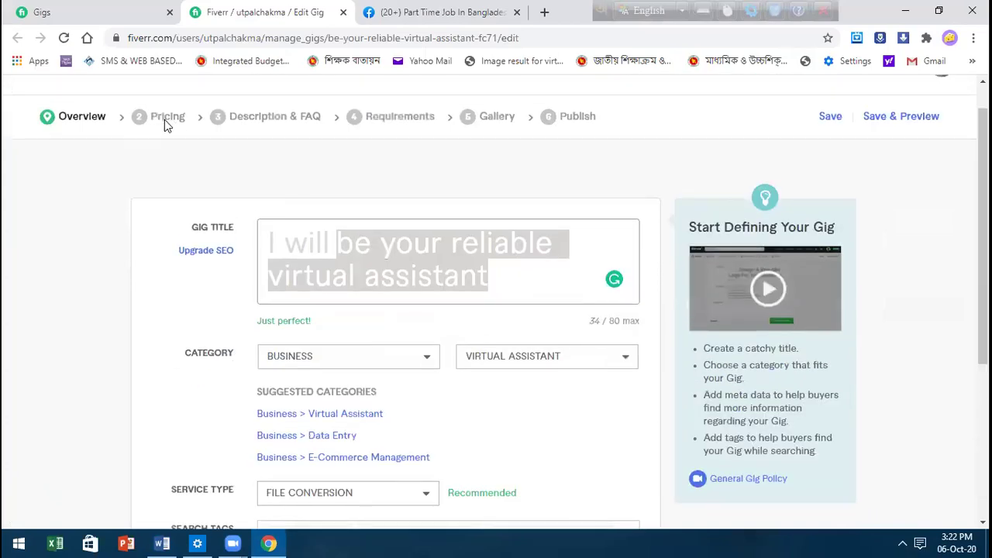
click(164, 120)
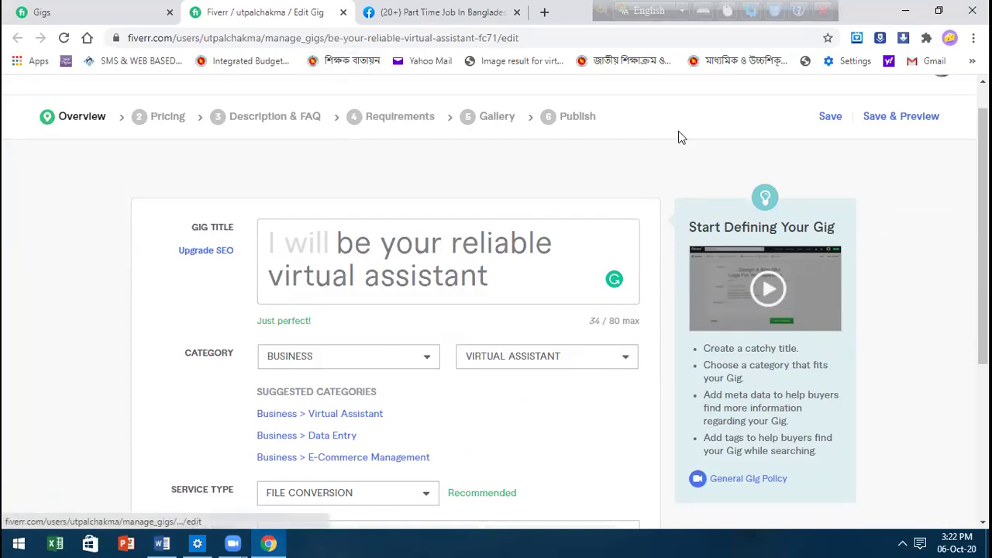
scroll(496, 303, down, 4)
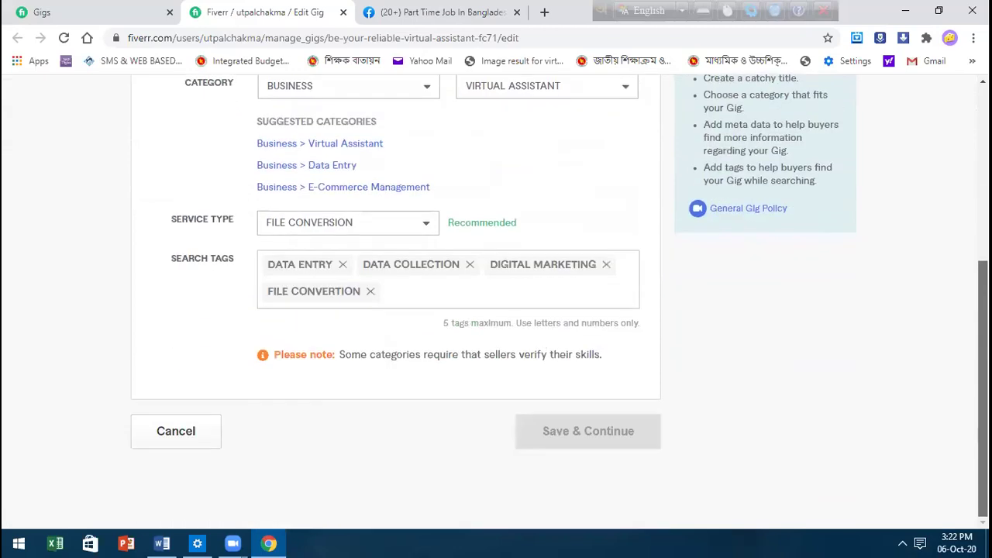
scroll(909, 210, up, 2)
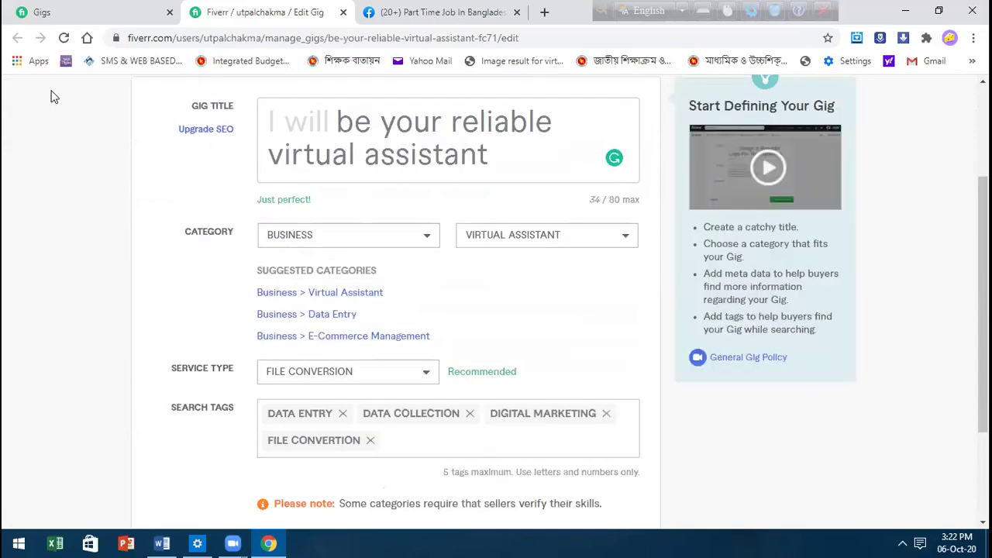
drag(983, 302, 982, 274)
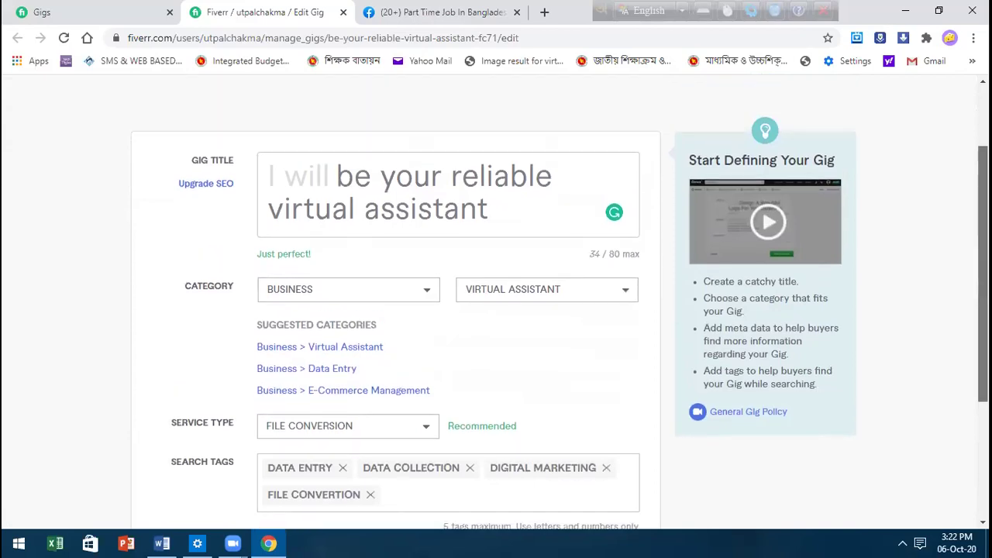
scroll(138, 204, up, 2)
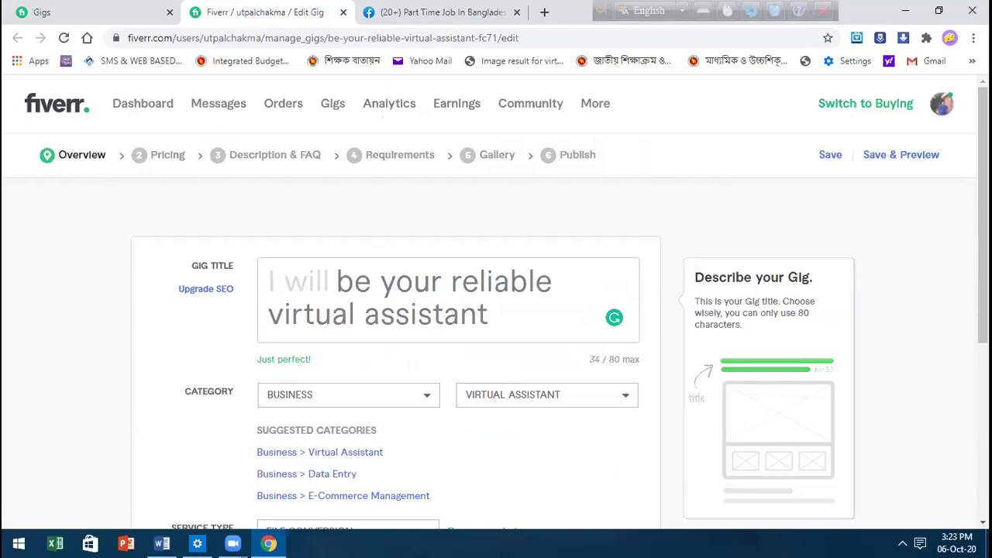
scroll(545, 398, down, 5)
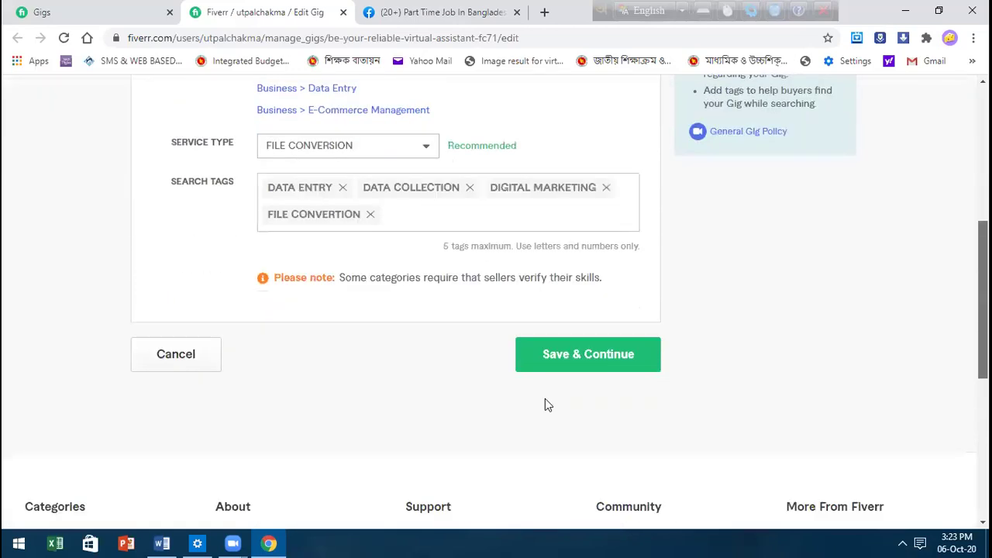
click(566, 321)
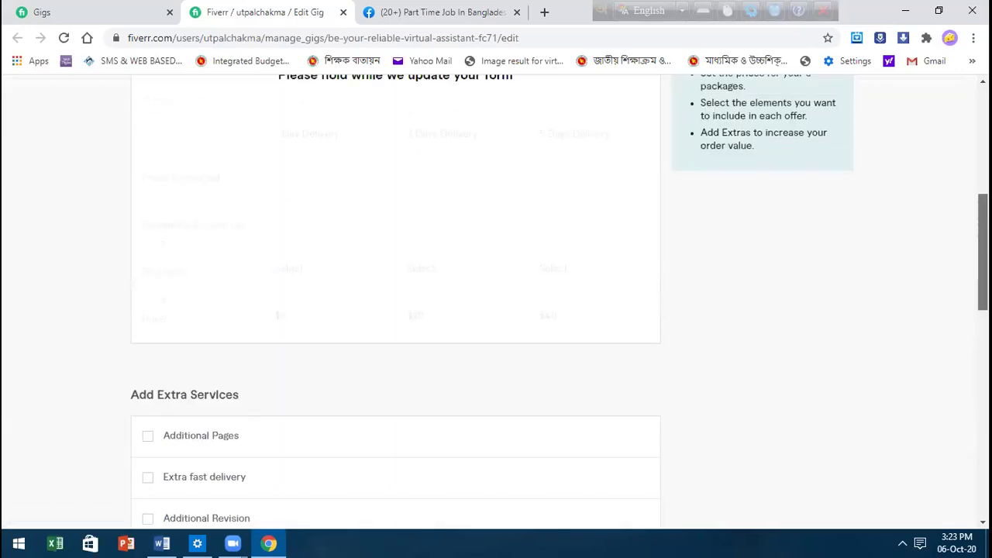
Paste the BASIC package description into the table's second row
scroll(478, 237, down, 1)
scroll(478, 236, up, 2)
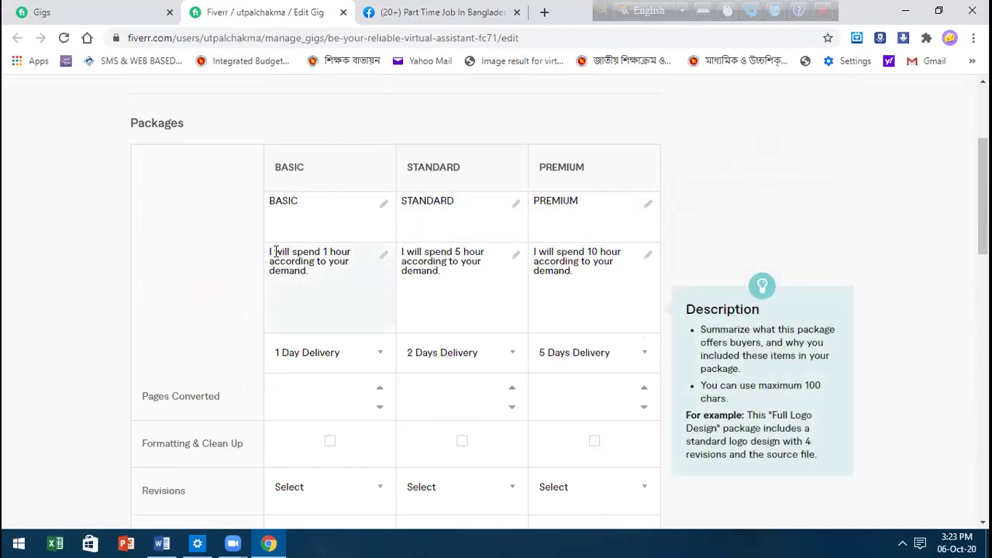
drag(270, 251, 346, 270)
key(ctrl+c)
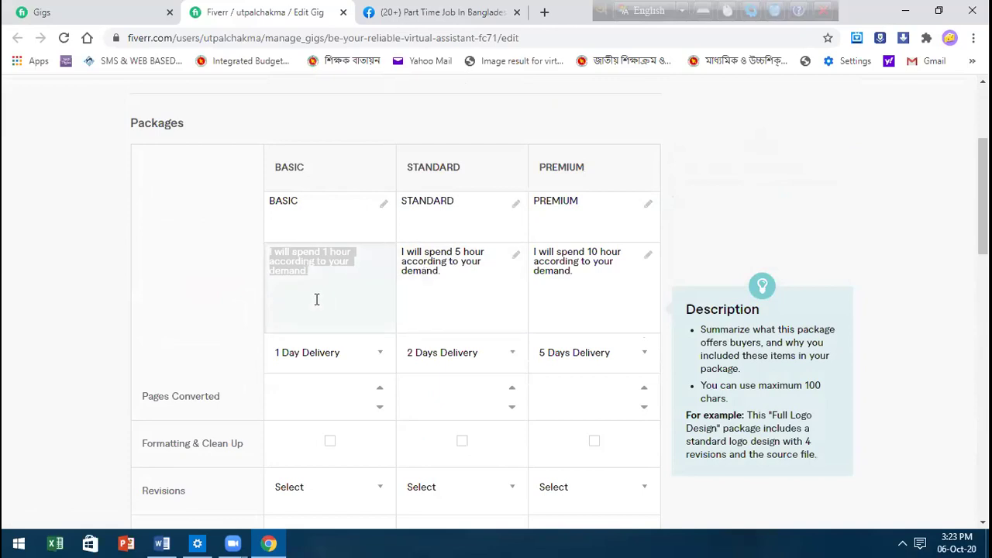
click(163, 542)
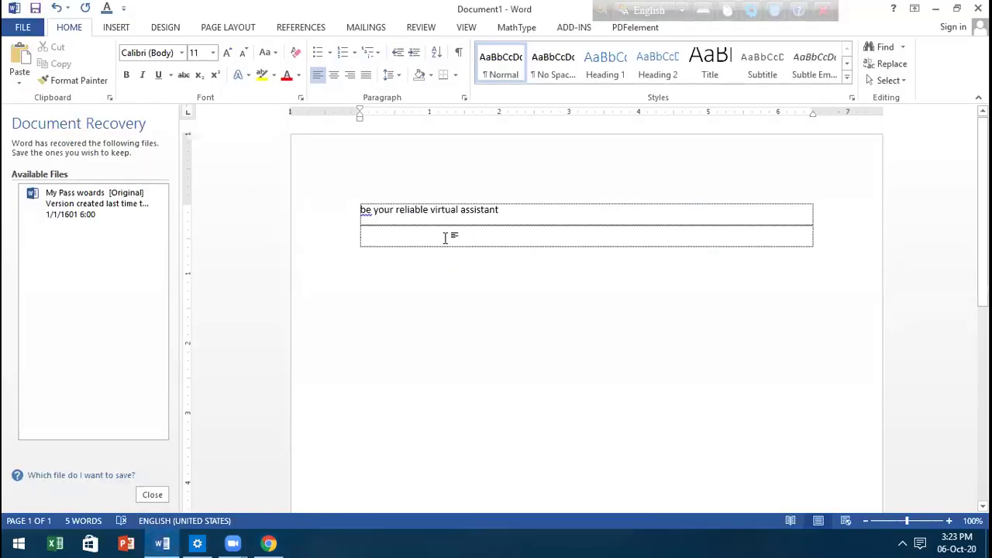
key(ctrl+v)
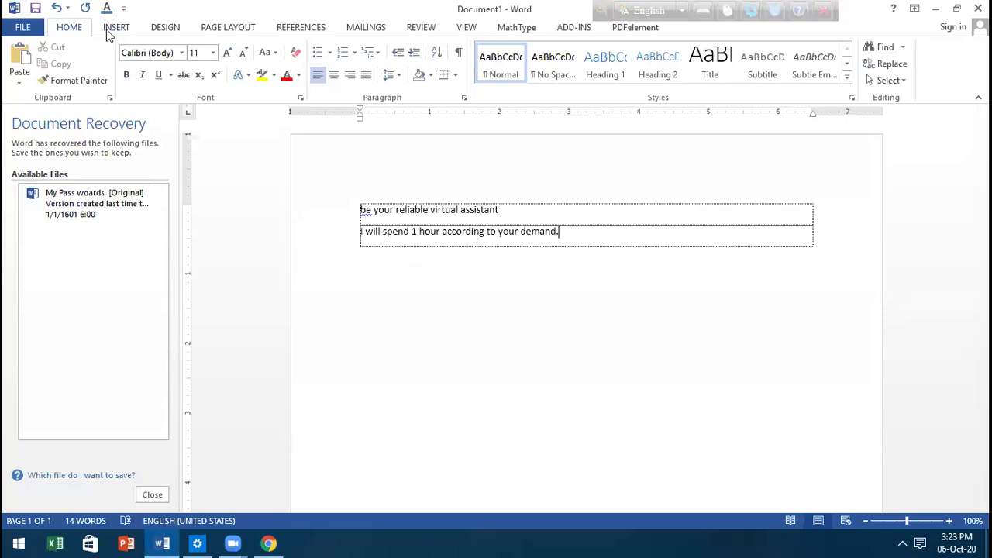
Add a third row holding the 5-hour STANDARD package description
mouse_move(267, 543)
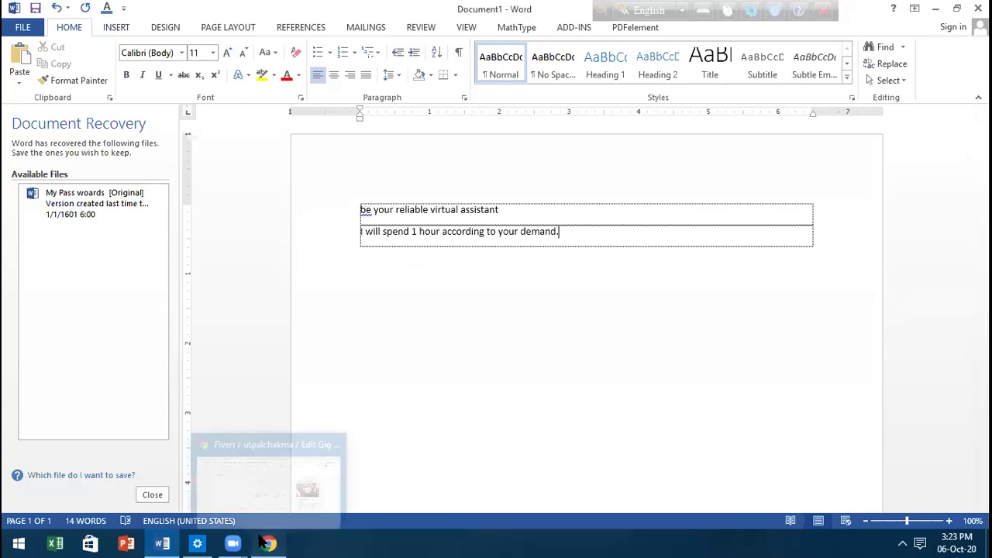
key(alt+Tab)
click(403, 259)
drag(453, 259, 478, 277)
key(ctrl+c)
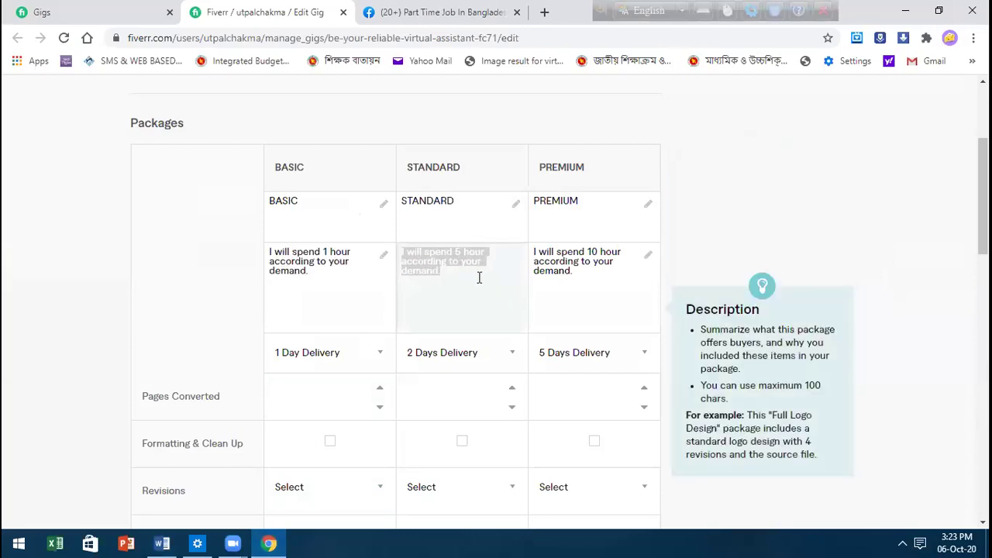
click(163, 542)
key(Tab)
key(ctrl+v)
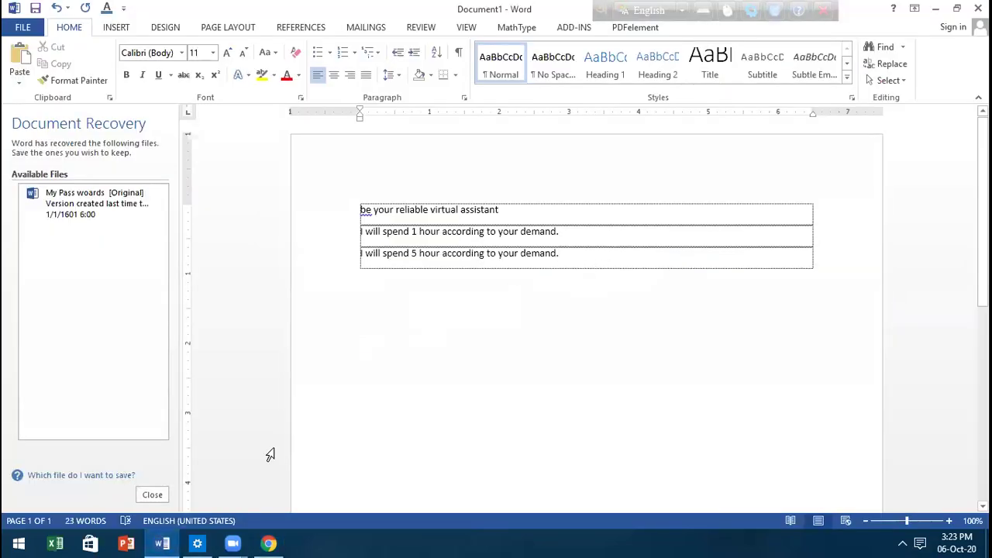
Add a new row holding the 10-hour Premium package description
click(269, 542)
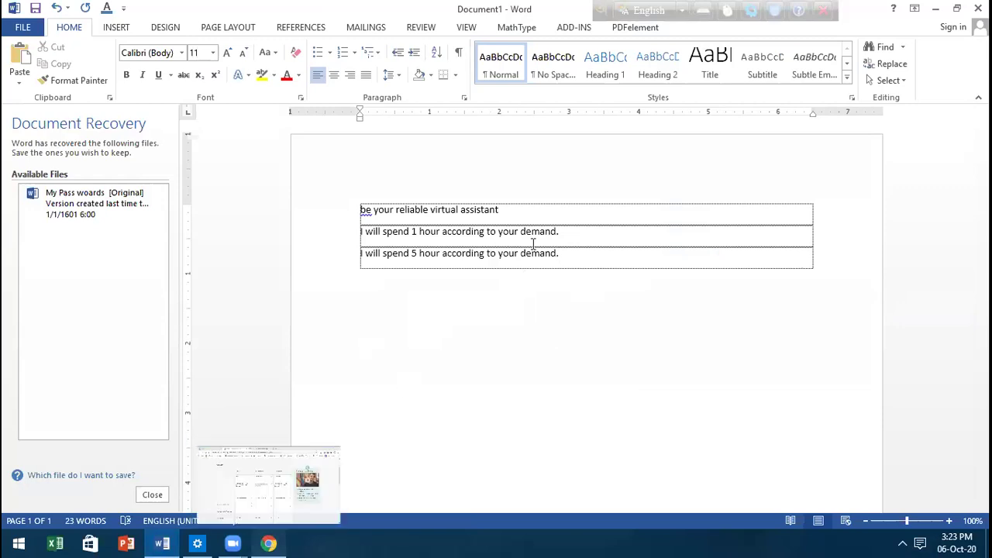
triple_click(585, 272)
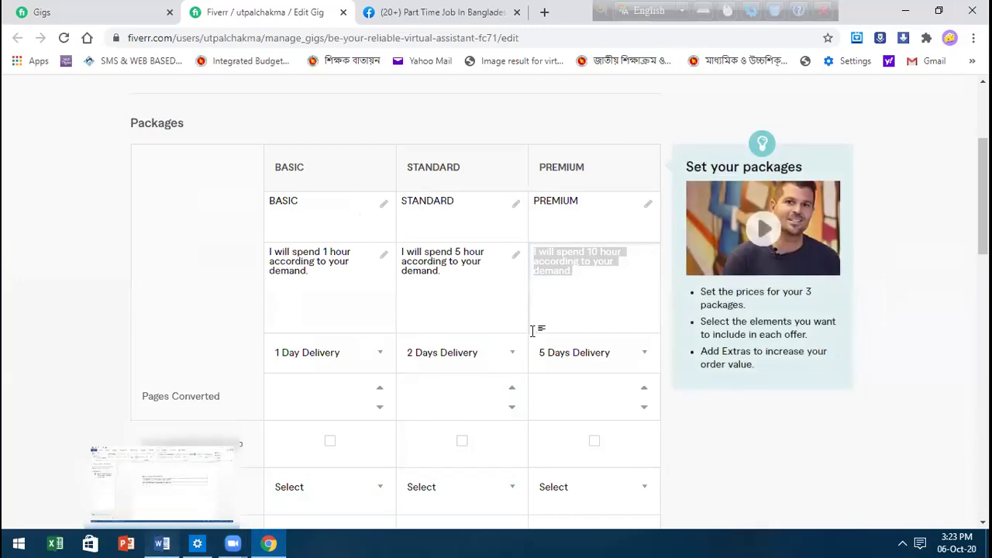
key(alt+Tab)
key(Tab)
text(I will spend 10 hour according to your demand.)
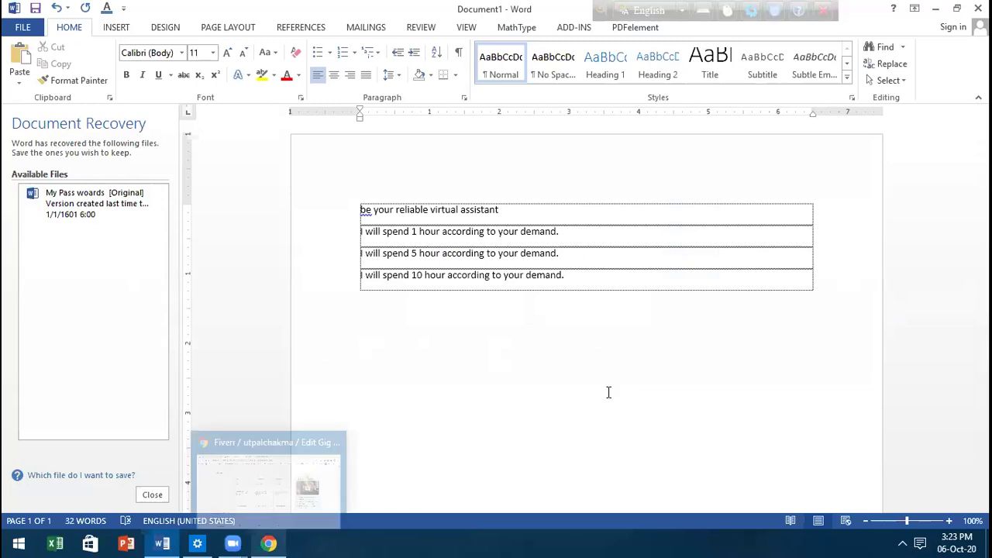
Save the Fiverr Pricing step and continue
key(alt+Tab)
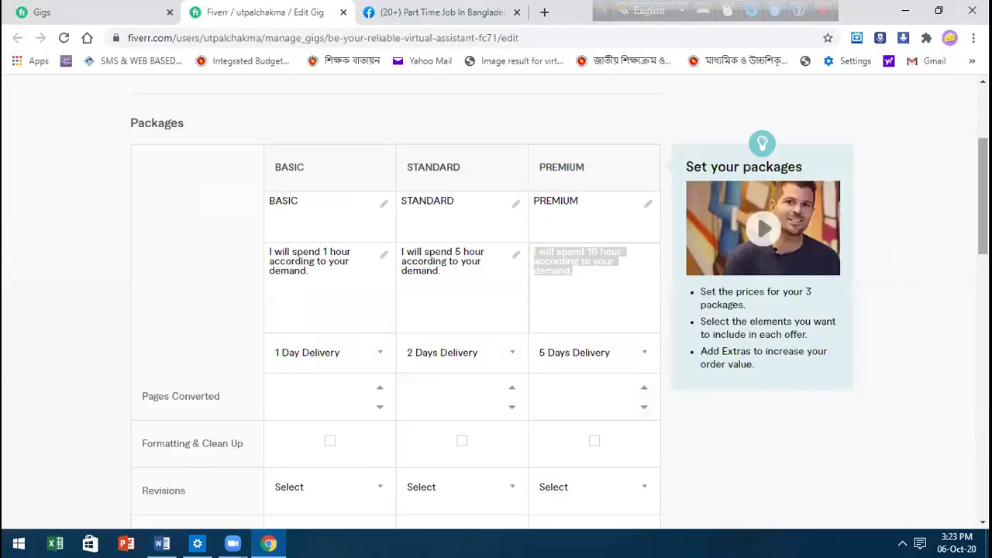
scroll(559, 461, down, 7)
click(562, 441)
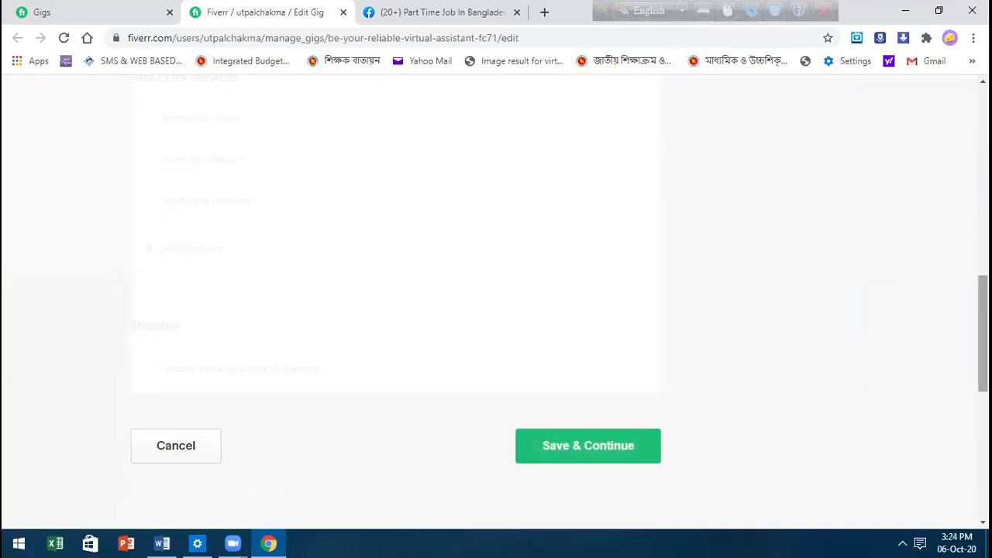
Select the full gig description text in Fiverr
scroll(944, 352, up, 3)
scroll(251, 476, up, 1)
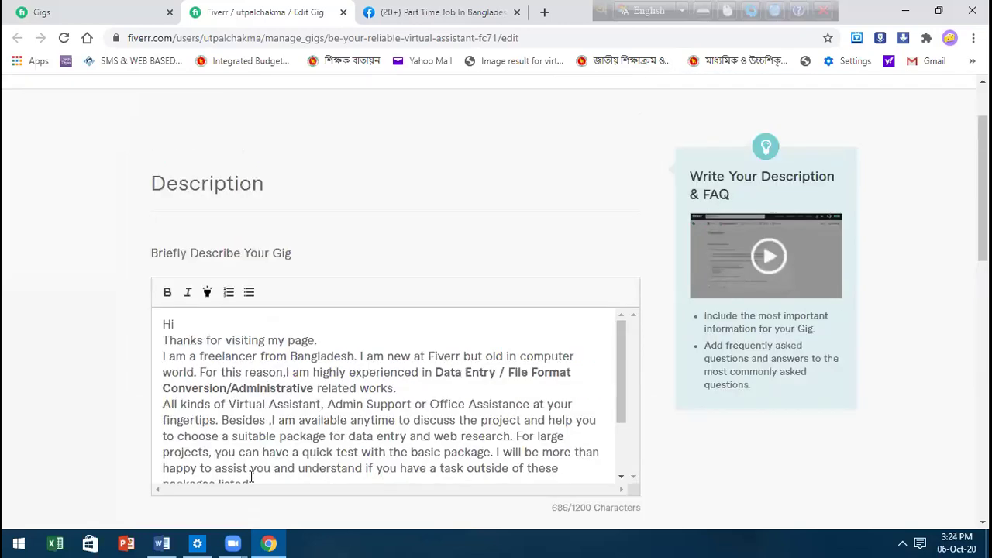
scroll(166, 415, up, 1)
drag(164, 412, 468, 537)
scroll(911, 374, down, 10)
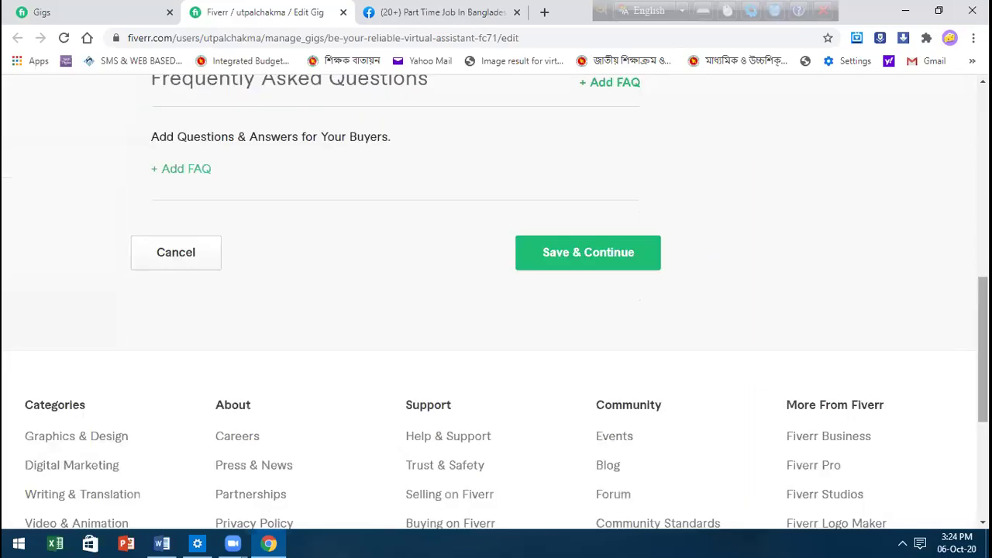
scroll(496, 302, up, 3)
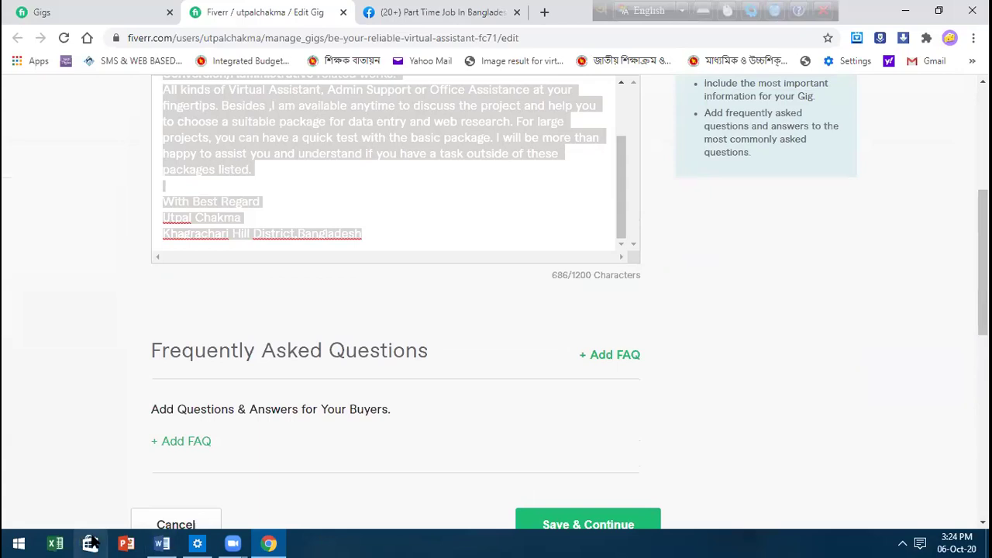
Paste the gig description into a new Word table row and bring up Save As
click(162, 543)
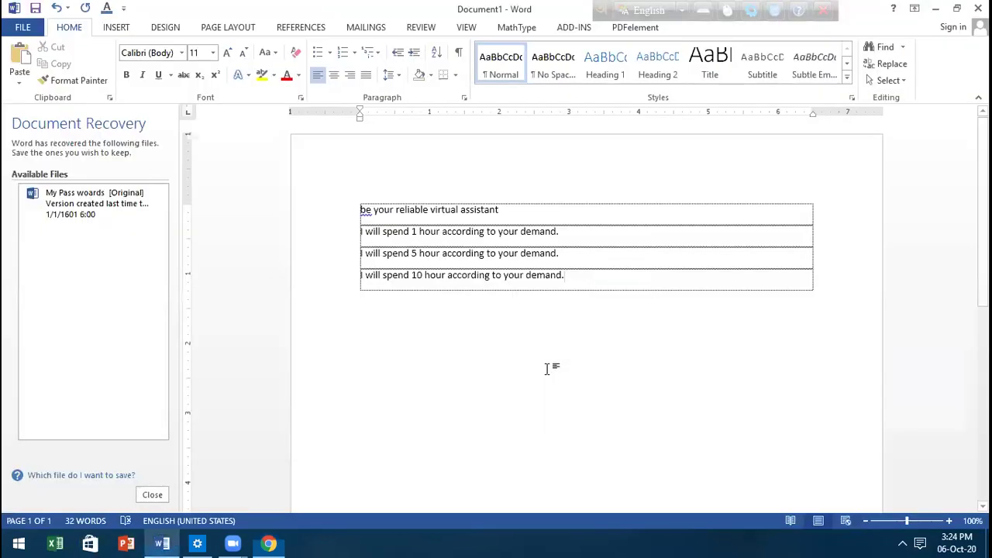
key(Return)
key(Return)
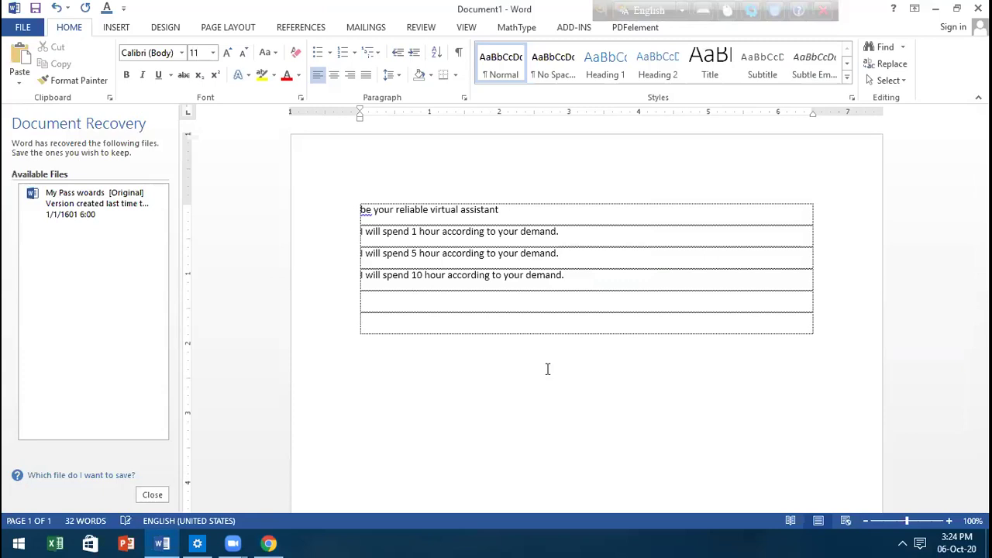
text(Hi Thanks for visiting my page. I am a freelancer from Bangladesh. I am new at Fiverr but old in computer world. For this reason,I am highly experienced in Data Entry / File Format Conversion/Administrative related works. All kinds of Virtual Assistant, Admin Support or Office Assistance at your fingertips. Besides, I am available anytime to discuss the project and help you to choose a suitable package for data entry and web research. For large projects, you can have a quick test with the basic package. I will be more than happy to assist you and understand if you have a task outside of these packages listed.  With Best Regard Utpal Chakma Khagrachari Hill District,Bangladesh)
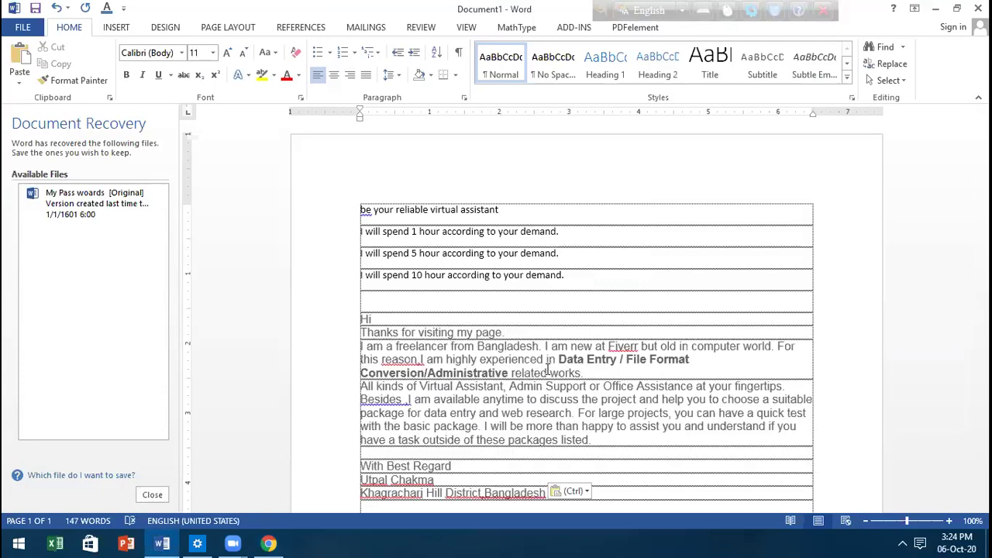
key(ctrl+s)
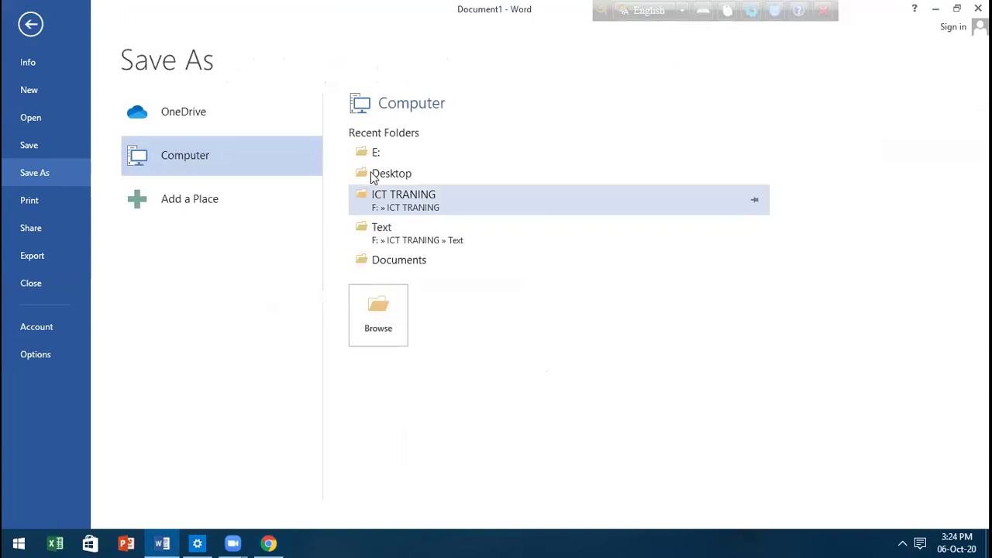
Save the document to the Desktop as 'be your reliable virtual assistant'
click(378, 175)
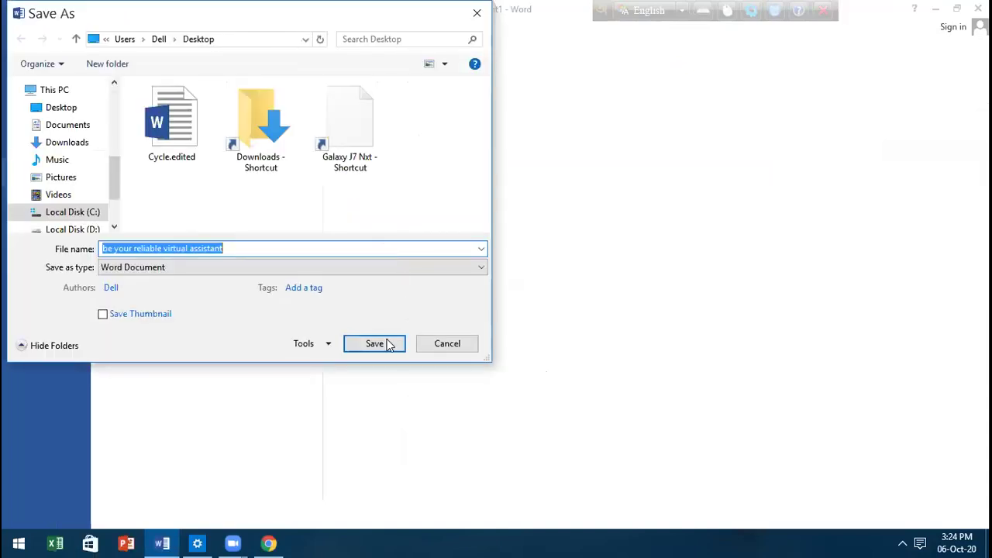
key(Return)
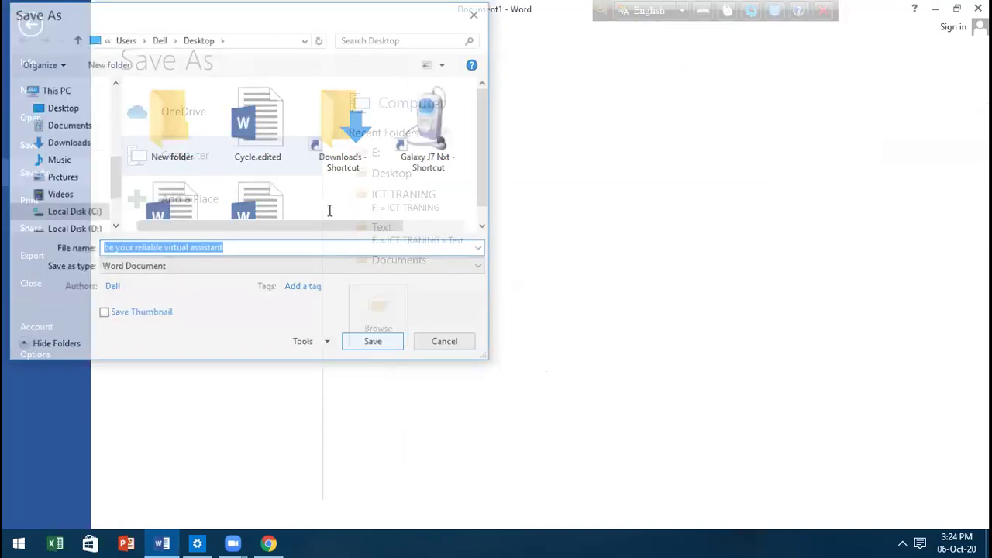
click(268, 543)
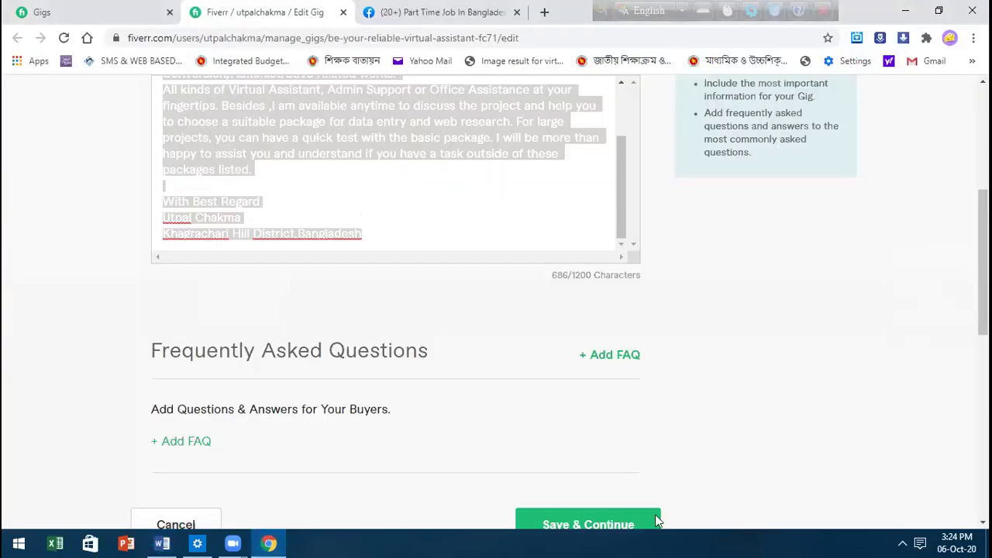
Save the gig's Description & FAQ and Requirements steps
click(602, 525)
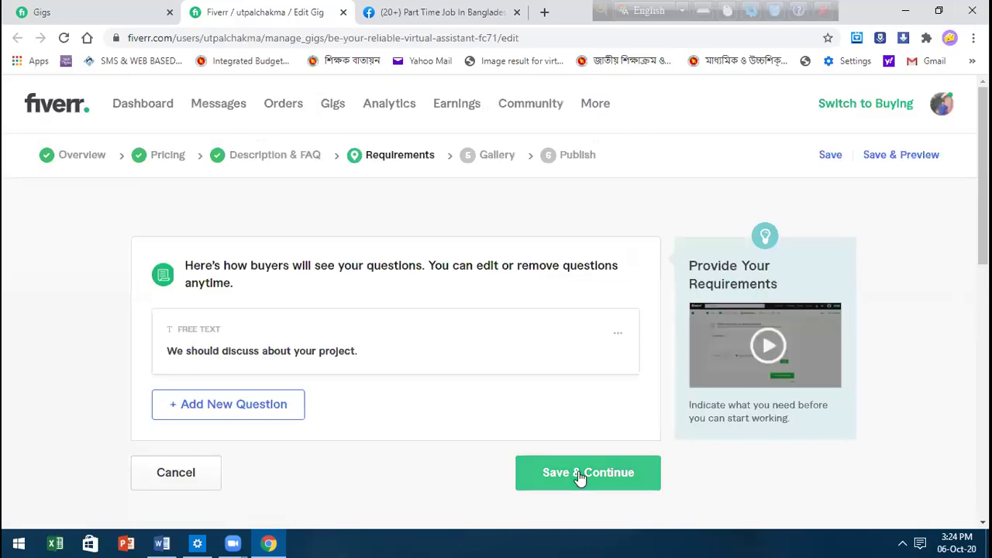
click(578, 472)
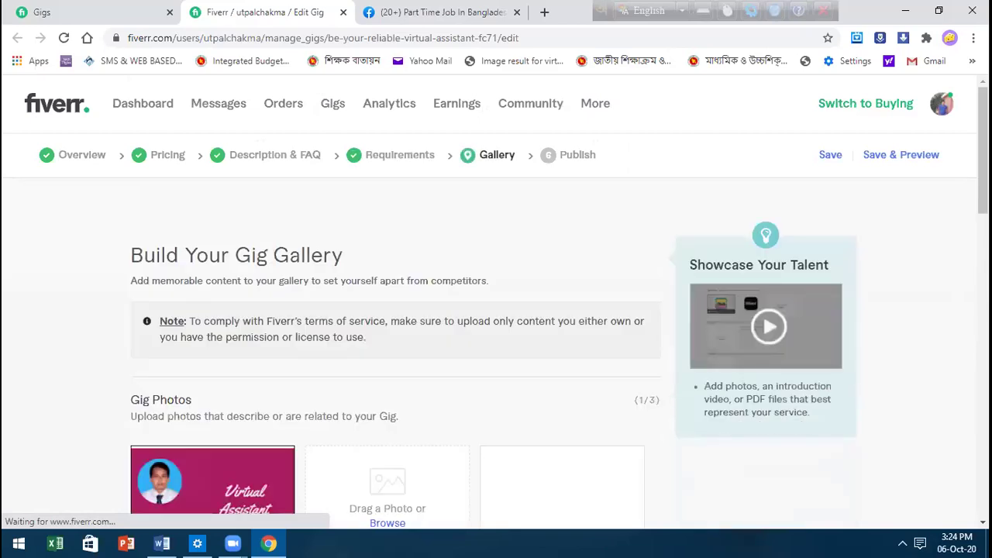
Save the Gallery step to reach Publish, and close the Facebook tab
scroll(496, 298, down, 6)
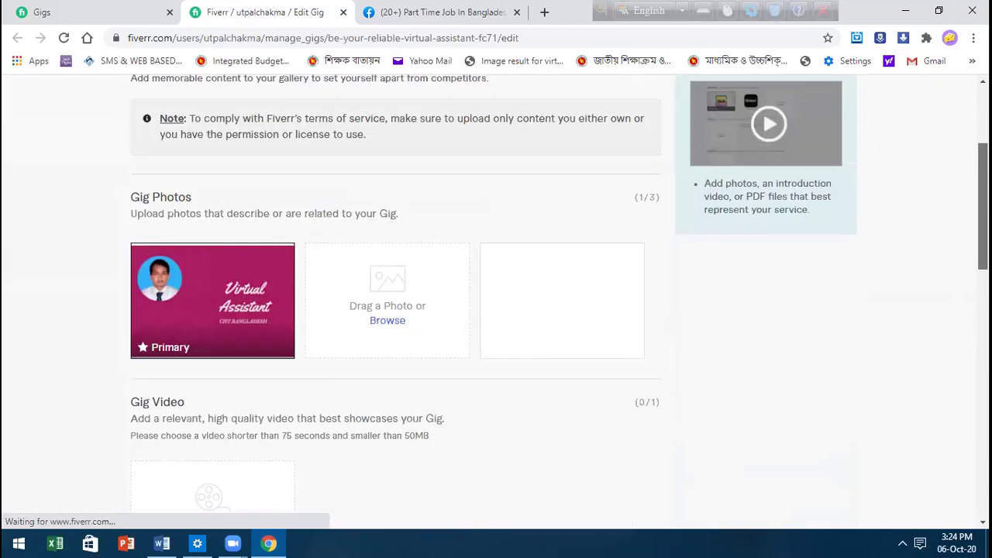
scroll(496, 298, down, 2)
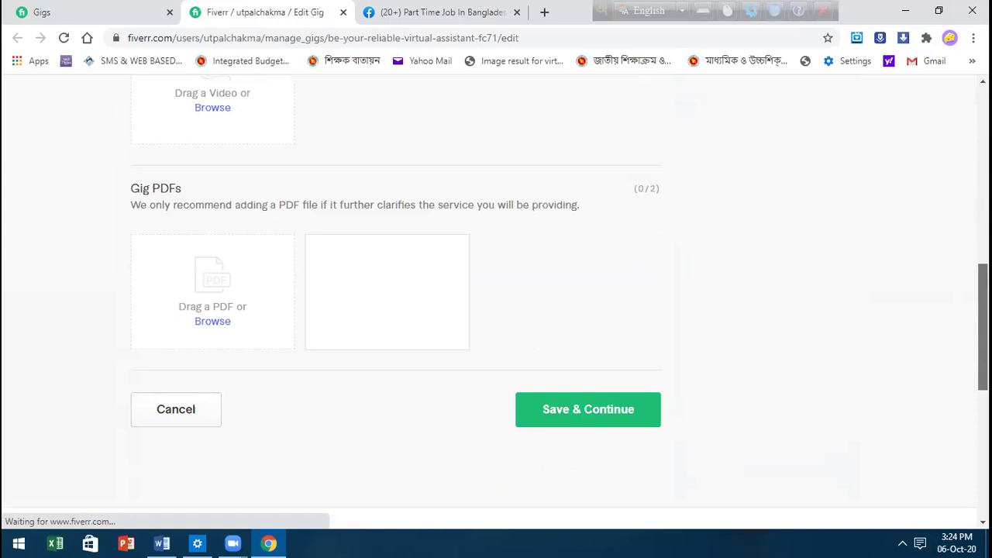
click(573, 415)
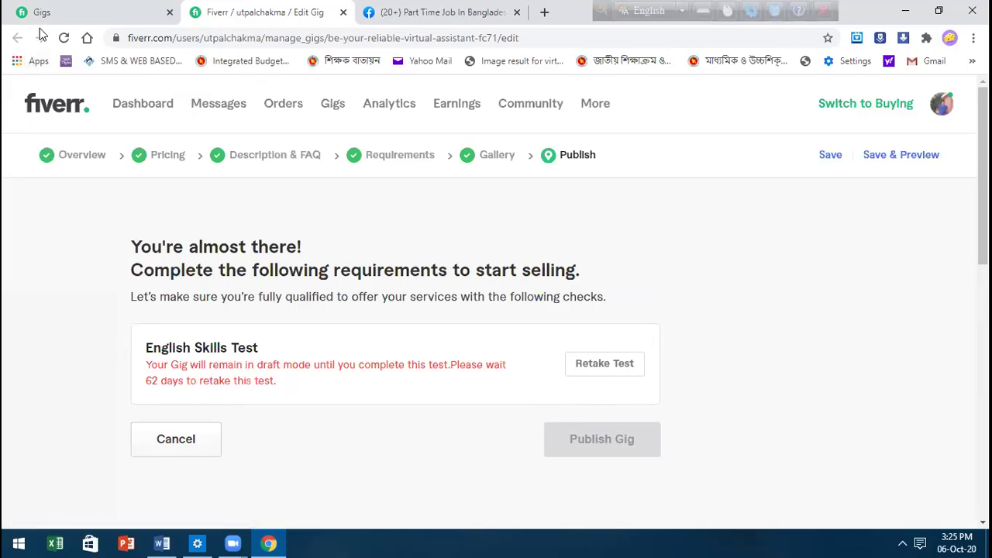
click(517, 12)
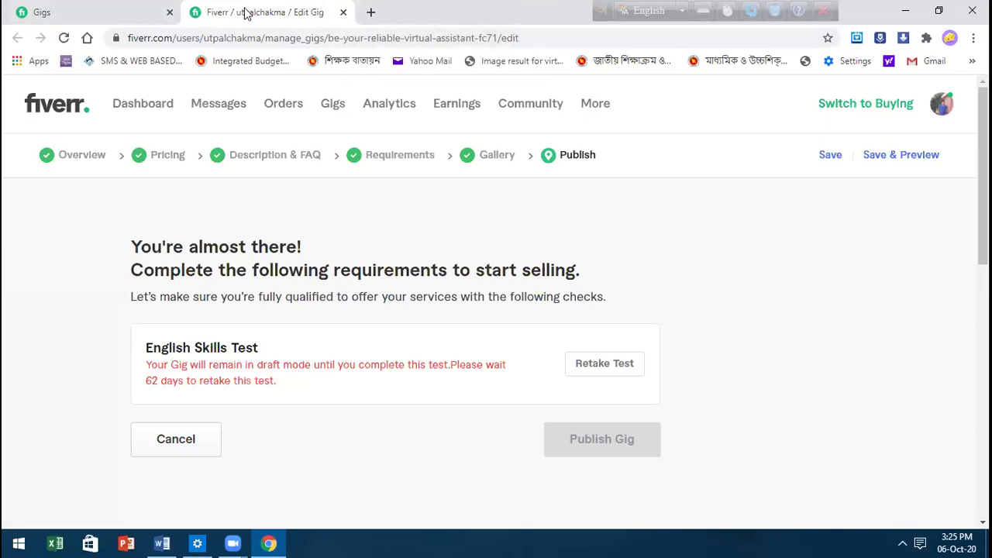
Close the gig editing tab and return to the Manage Gigs page
click(342, 16)
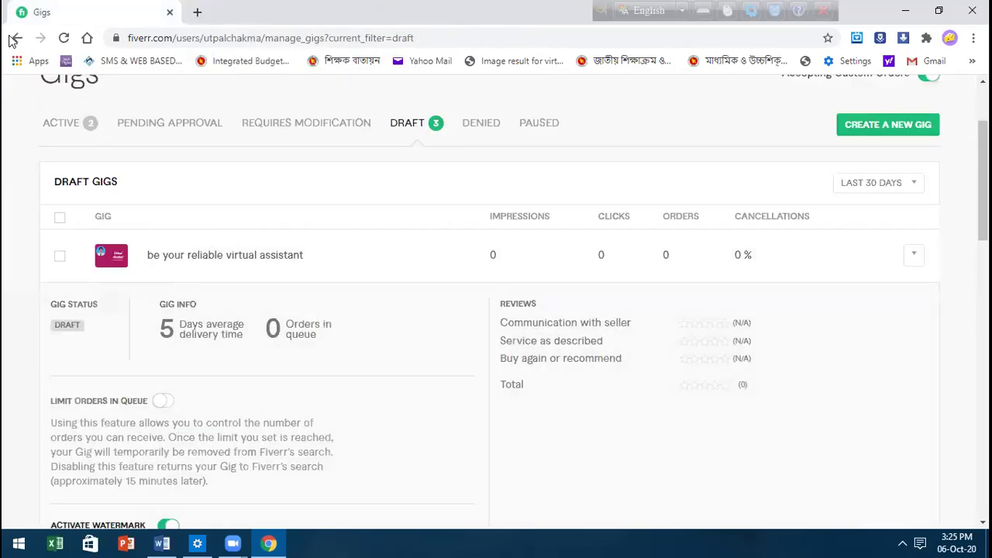
click(14, 37)
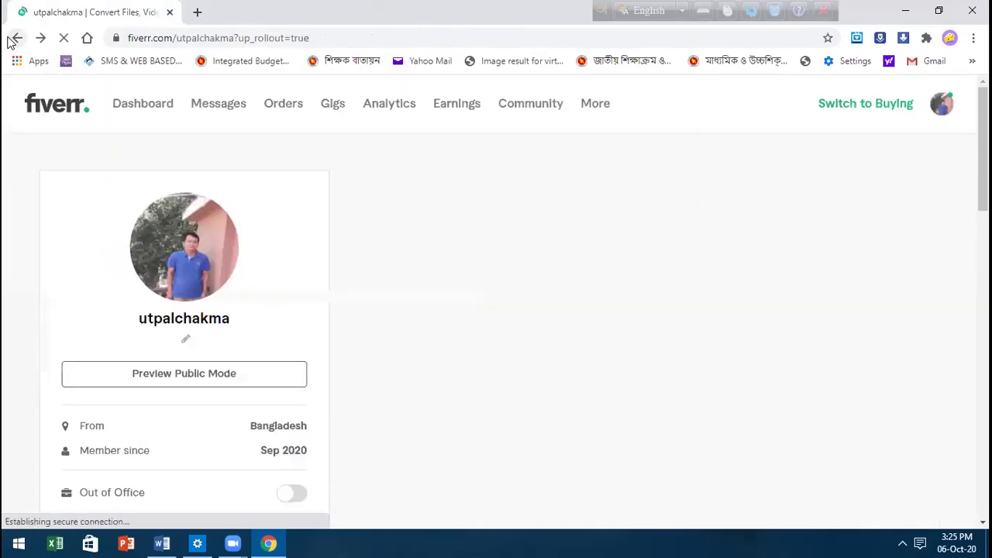
click(338, 113)
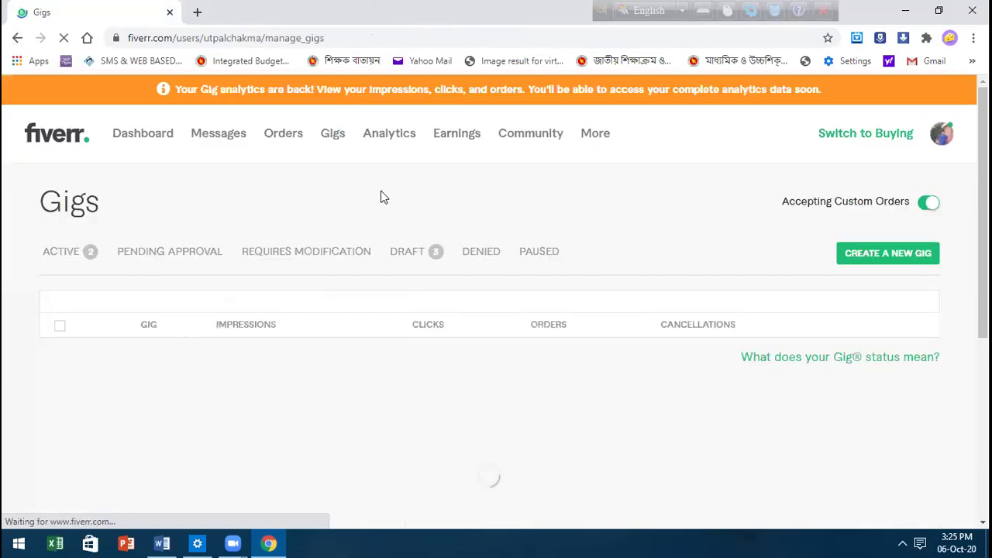
Delete the 'be your reliable virtual assistant' draft gig
click(423, 254)
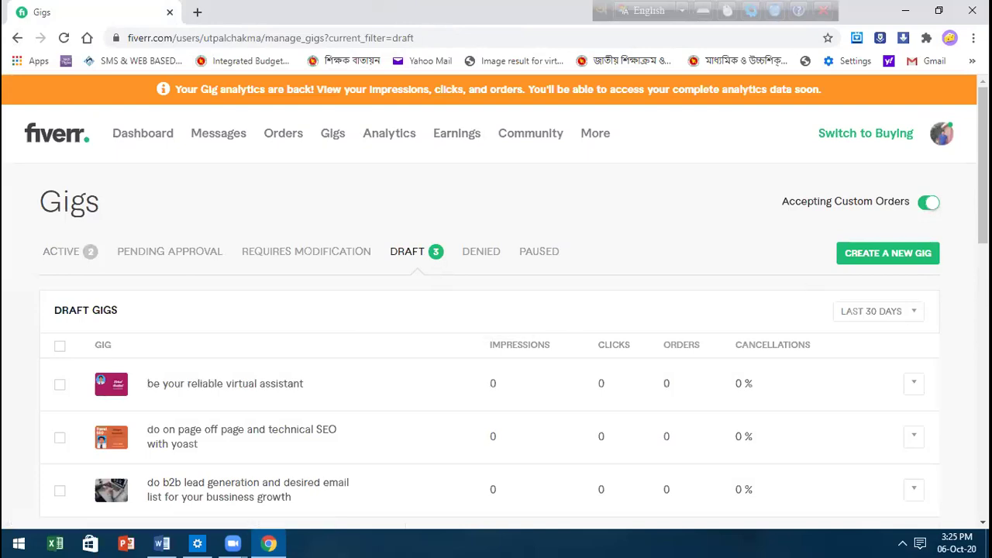
scroll(667, 210, down, 2)
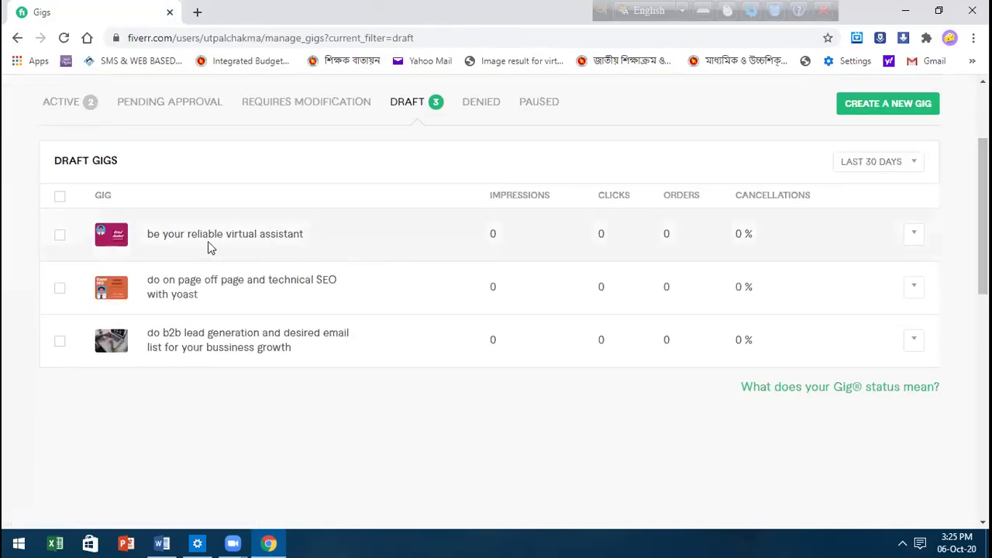
click(60, 235)
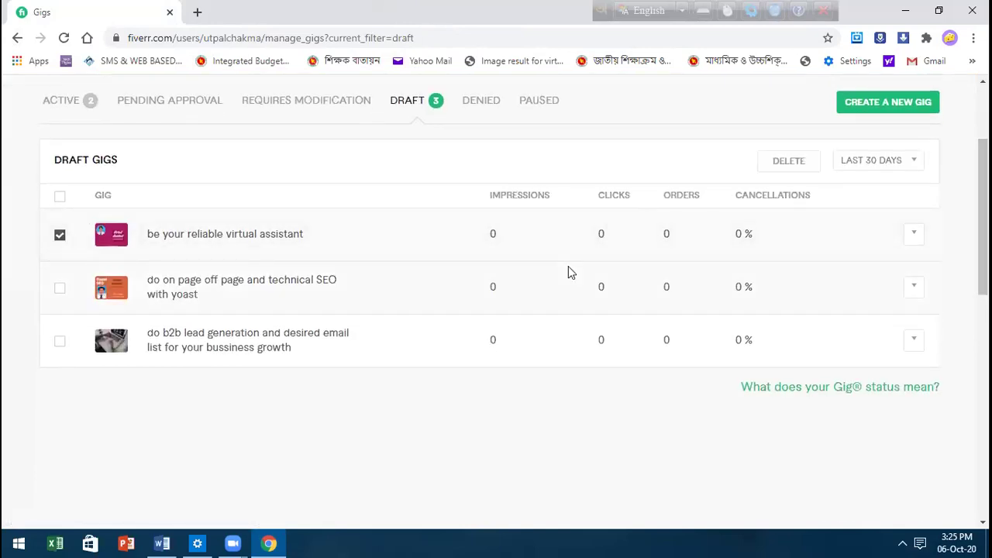
click(915, 237)
click(902, 255)
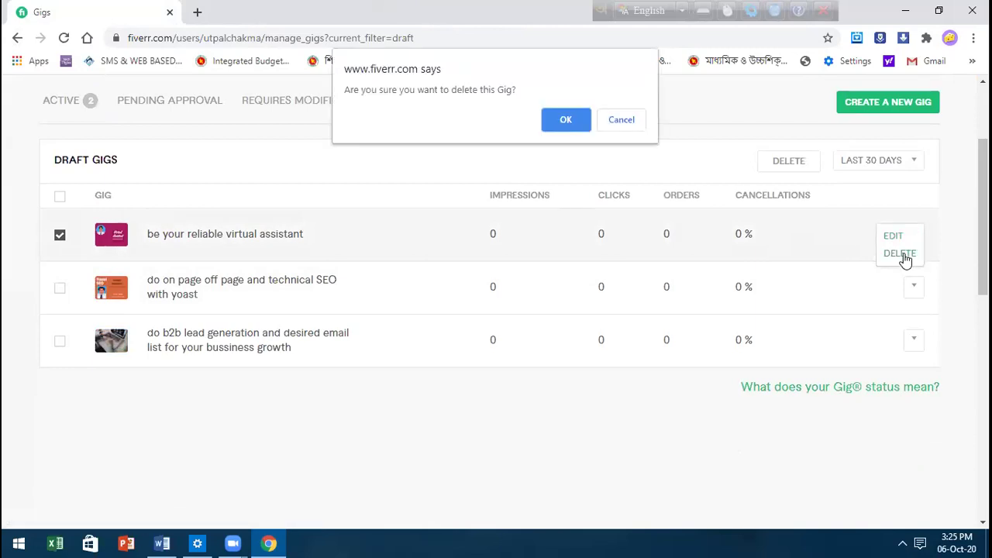
click(568, 119)
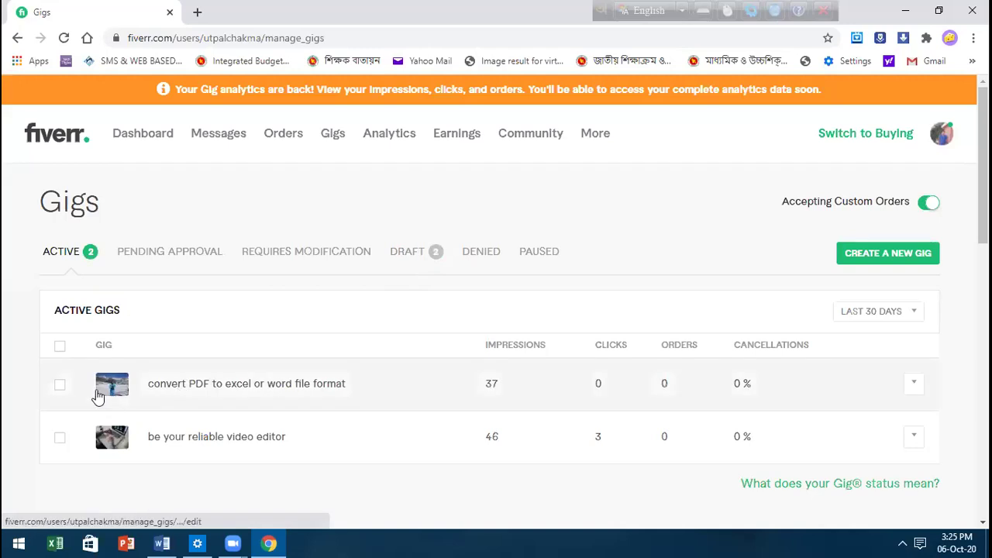
Open the 'convert PDF to excel or word file format' gig for editing
click(60, 385)
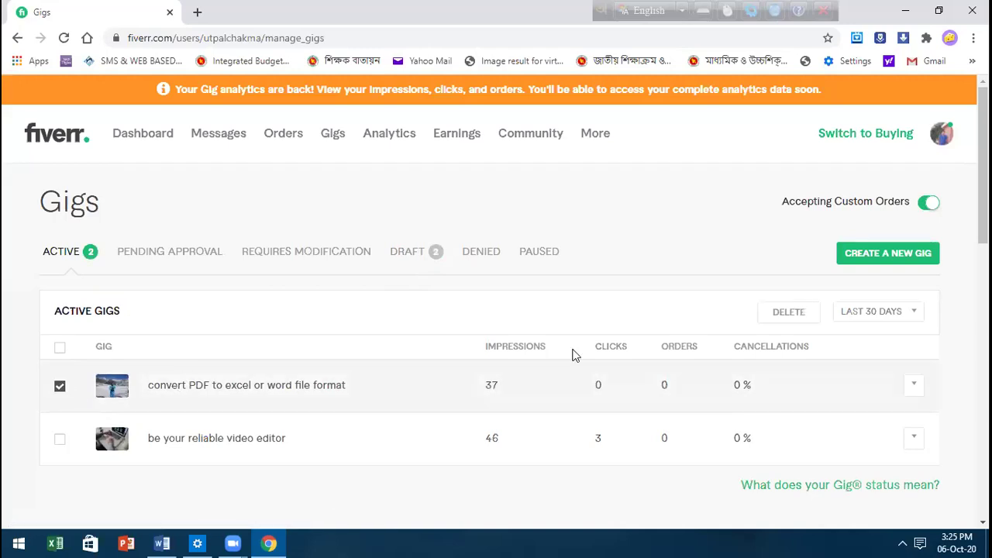
click(915, 388)
click(853, 405)
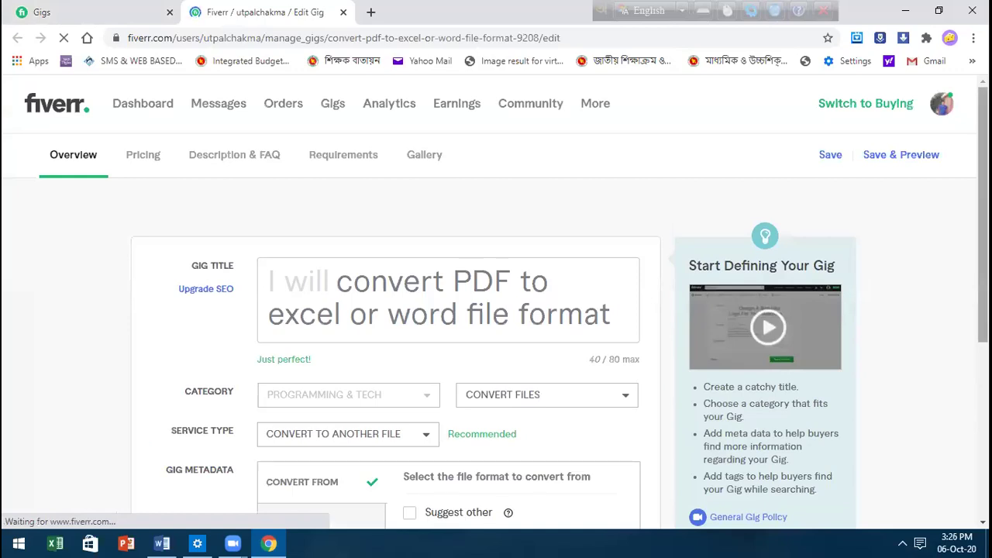
Copy the gig title 'convert PDF to excel or word file format' from the Overview
click(347, 279)
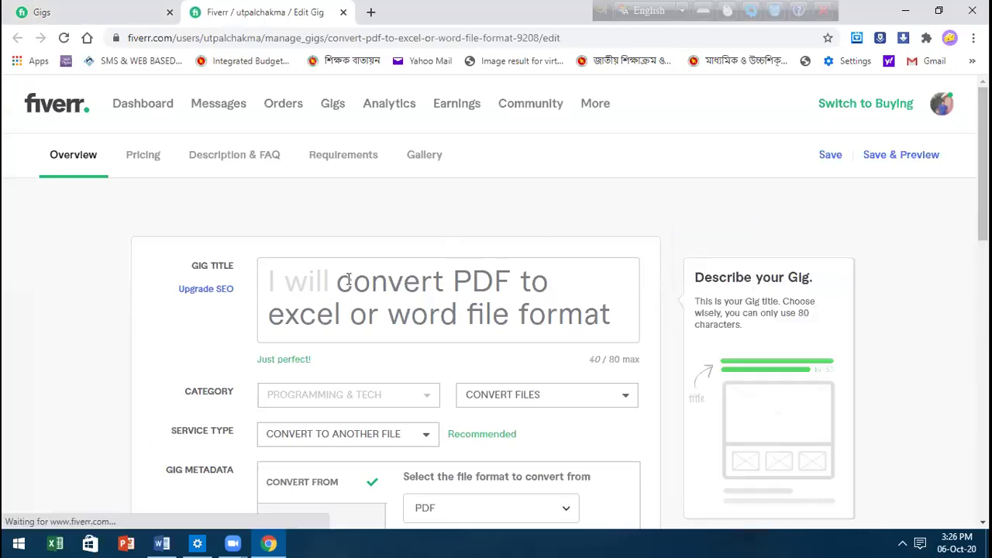
drag(337, 280, 618, 323)
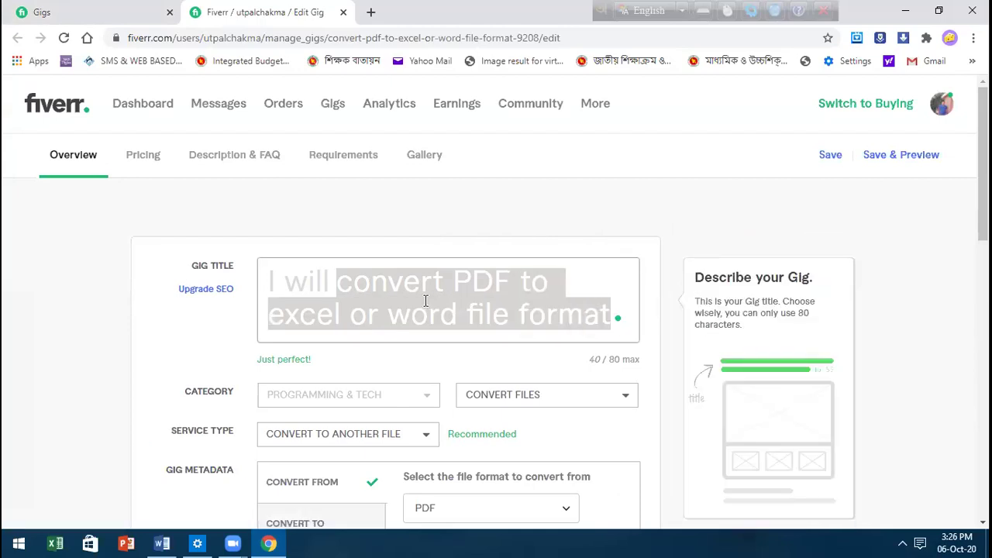
right_click(424, 299)
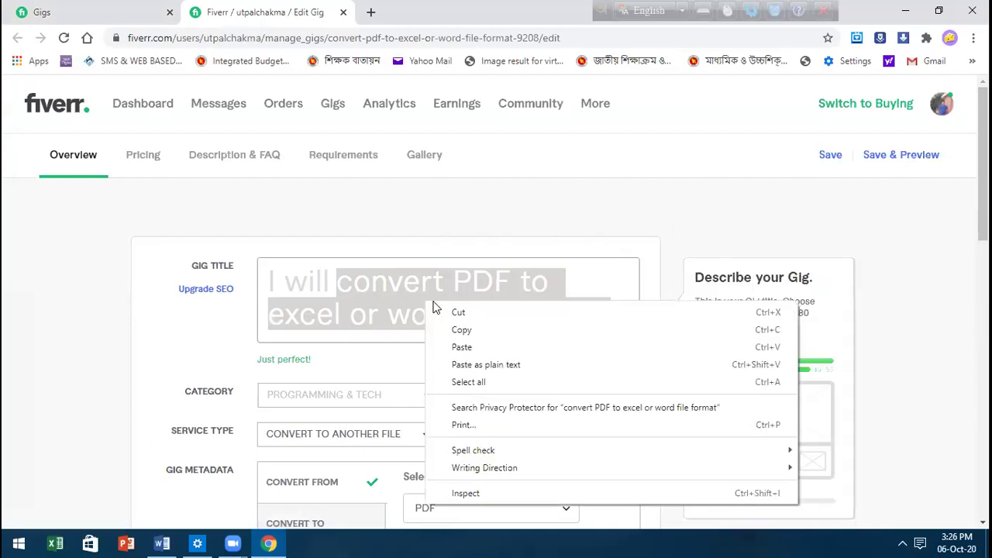
click(461, 331)
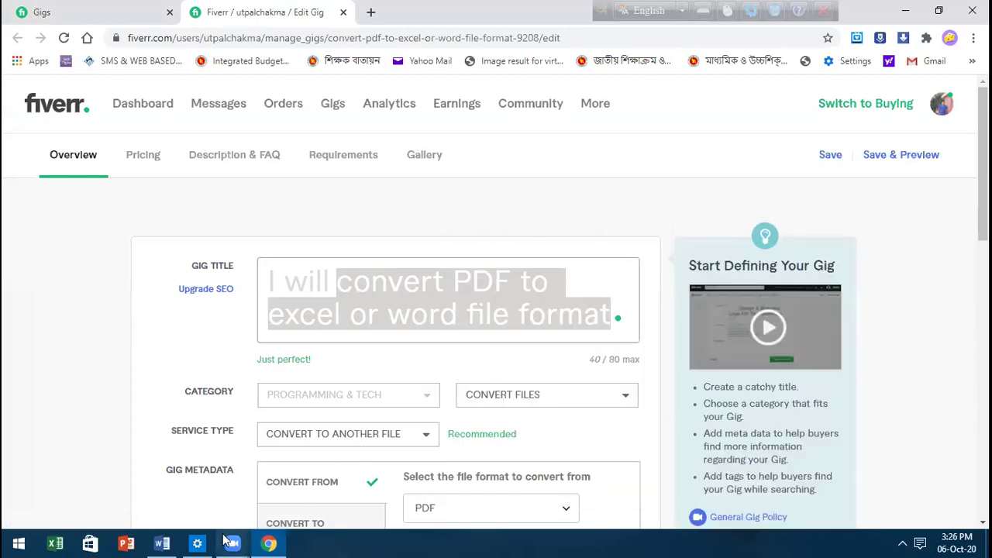
Paste the copied title into a new last row of the Word table
mouse_move(166, 545)
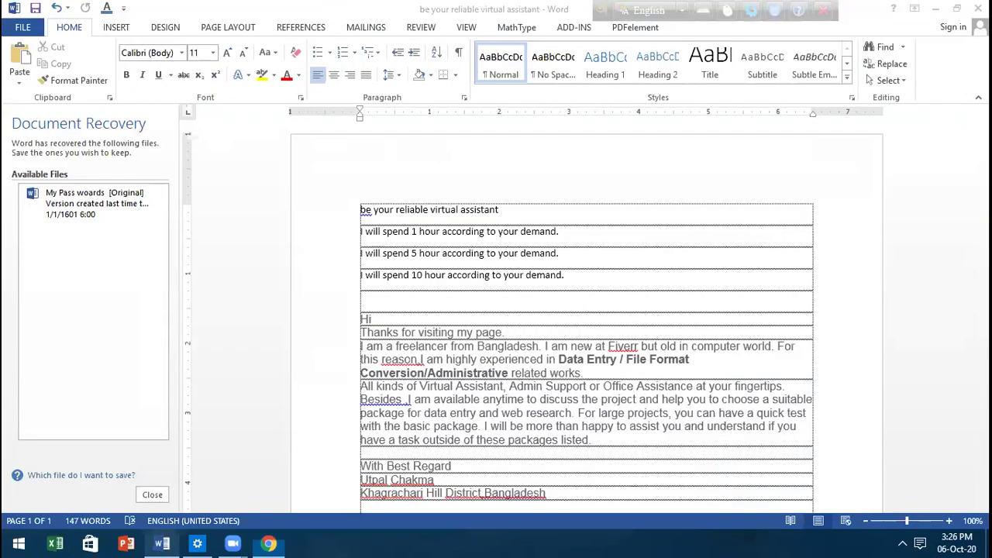
drag(566, 275, 373, 320)
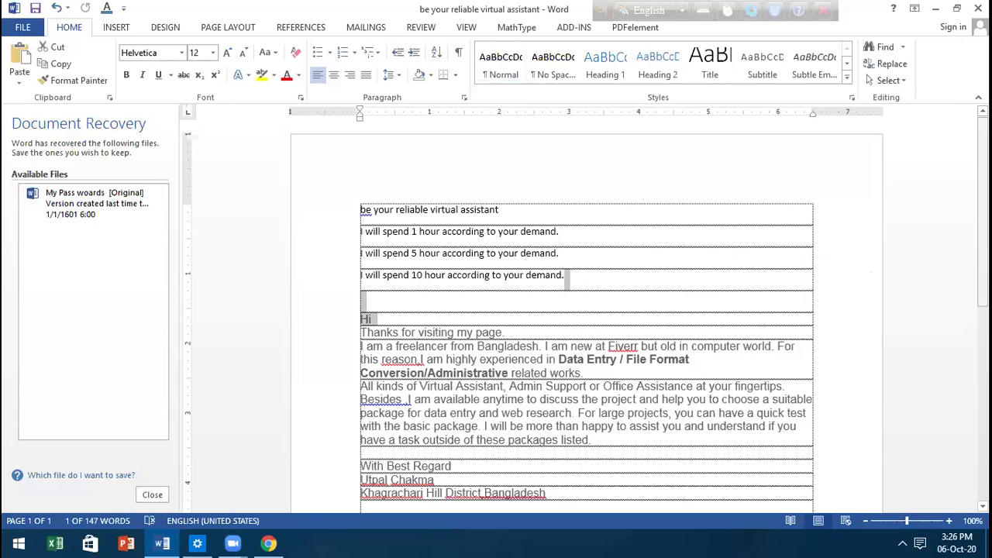
scroll(560, 352, down, 4)
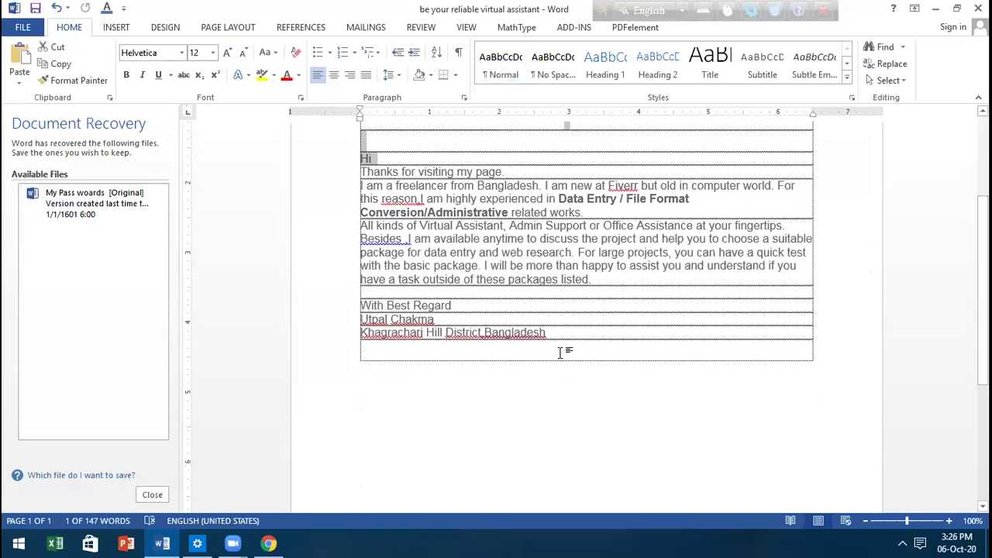
click(560, 353)
key(Return)
key(Return)
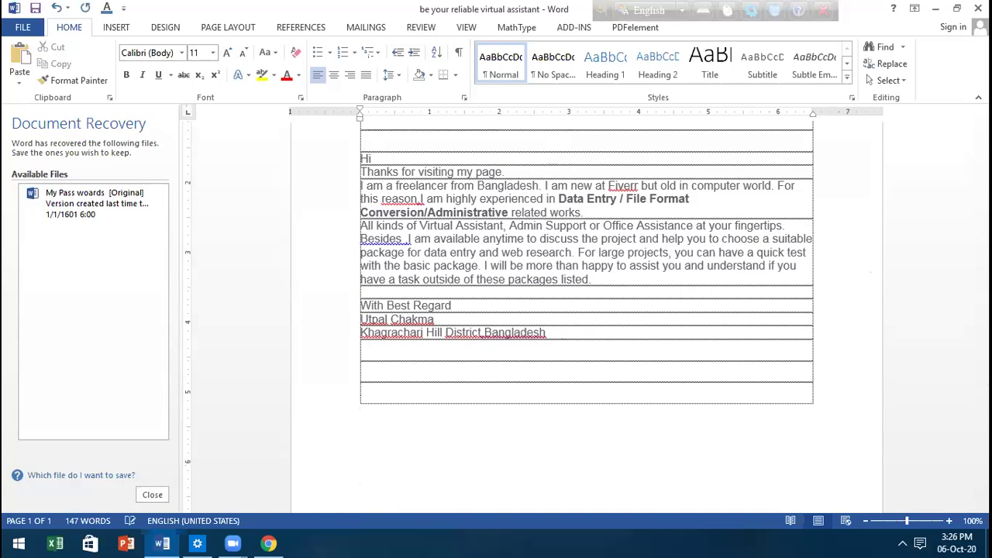
key(ctrl+v)
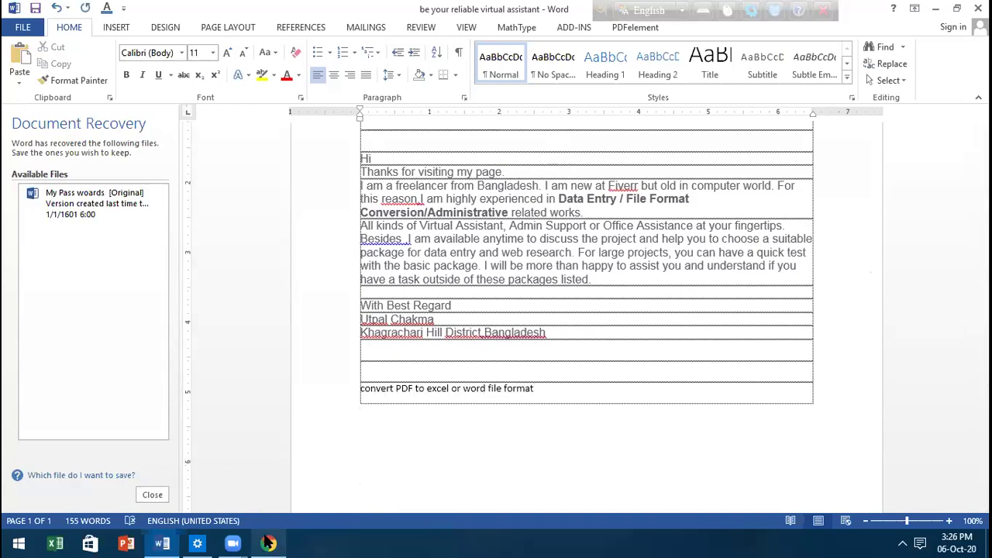
mouse_move(268, 542)
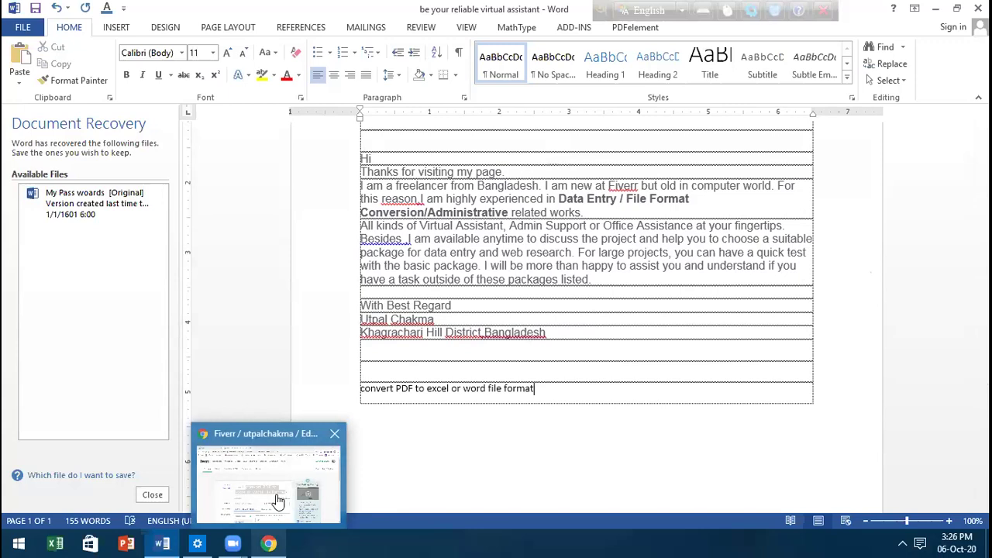
click(277, 500)
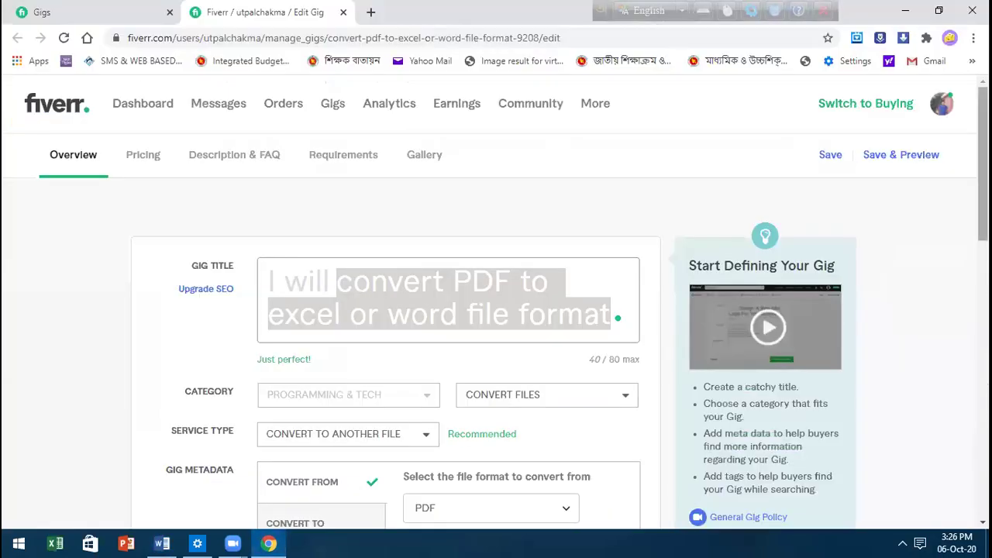
scroll(496, 309, down, 3)
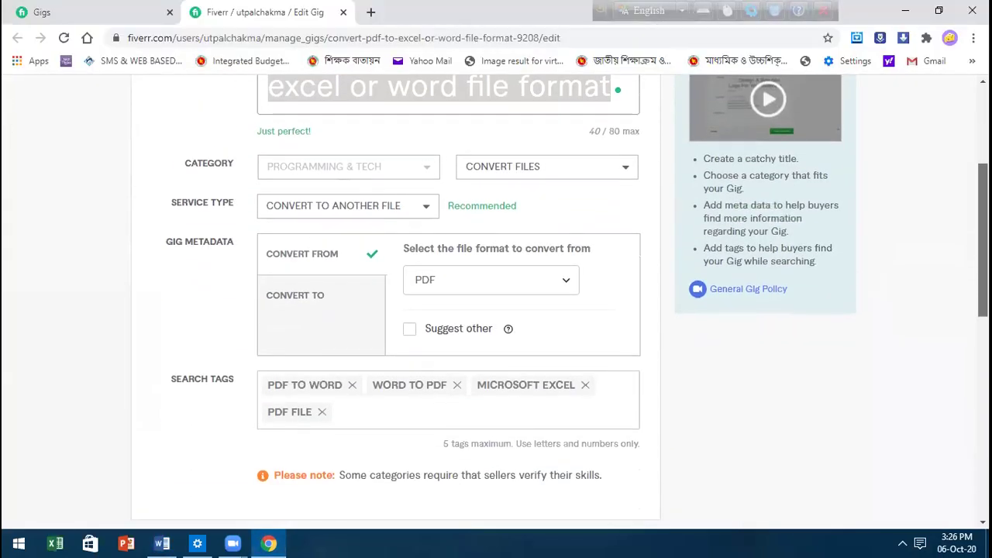
Save the convert PDF gig's Overview details unchanged with the green Save button
scroll(496, 310, down, 1)
scroll(496, 309, up, 1)
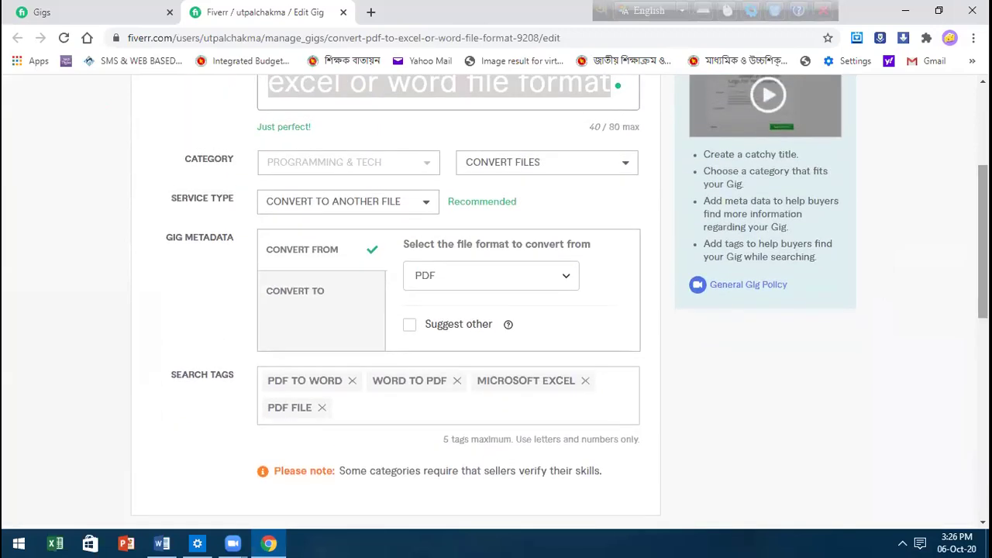
scroll(496, 310, down, 2)
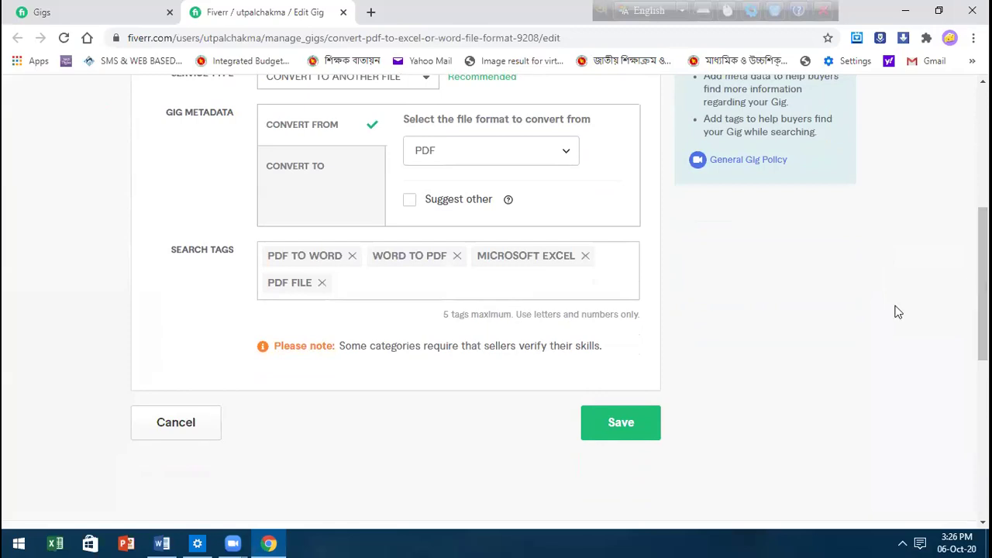
click(624, 434)
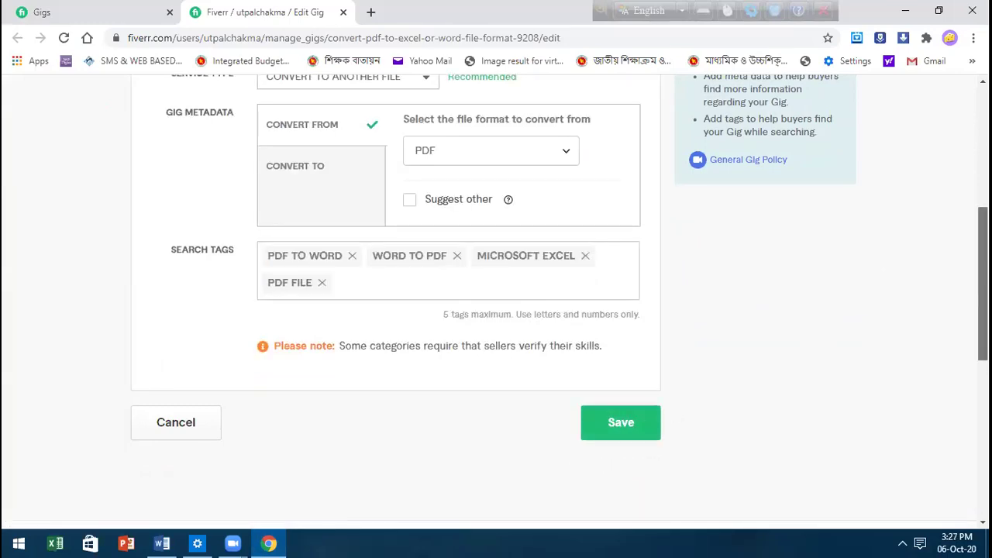
scroll(559, 300, up, 3)
scroll(559, 300, up, 1)
scroll(559, 300, down, 1)
scroll(560, 299, up, 1)
scroll(559, 300, down, 1)
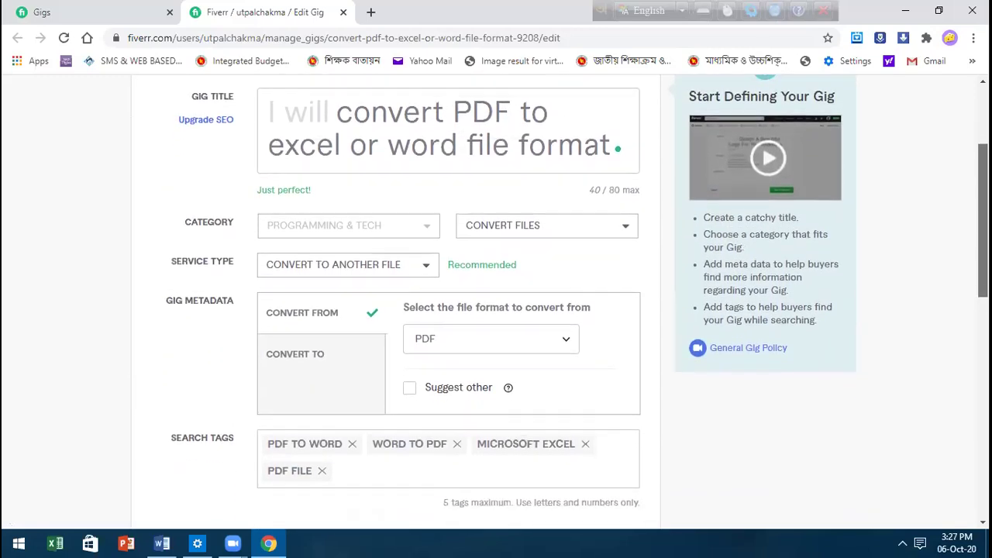
scroll(560, 299, up, 2)
scroll(560, 300, up, 1)
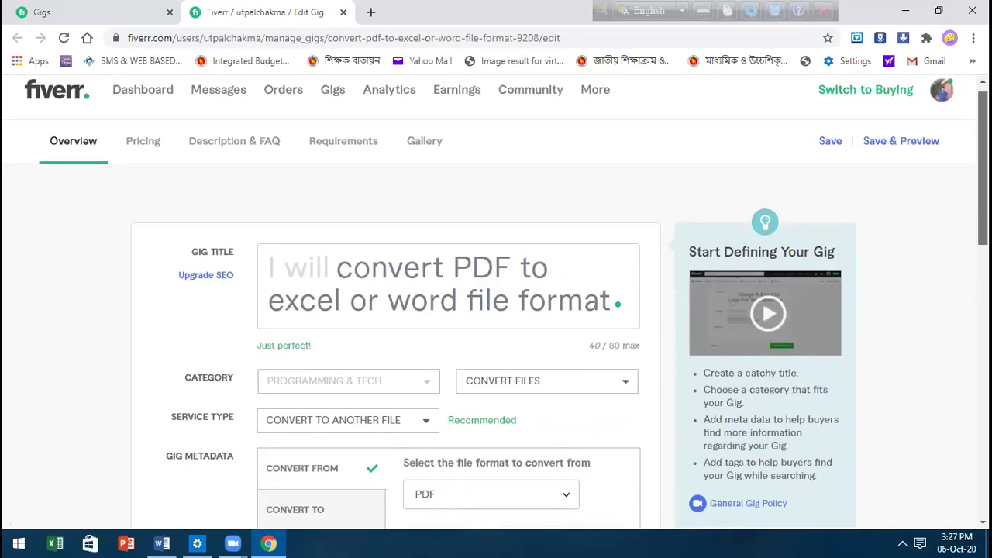
scroll(559, 300, down, 5)
scroll(559, 300, up, 5)
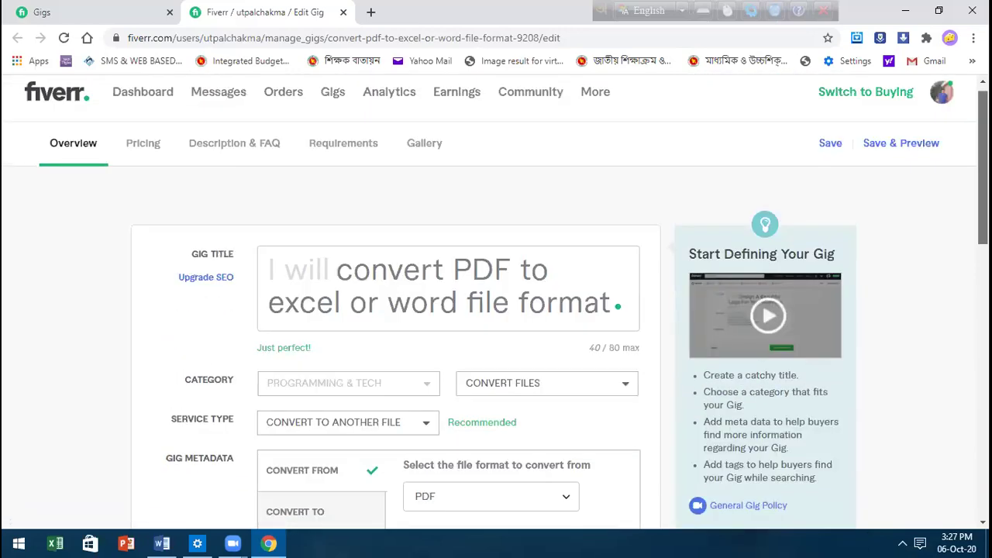
Copy the Basic package description into a new row of the Word table
click(144, 150)
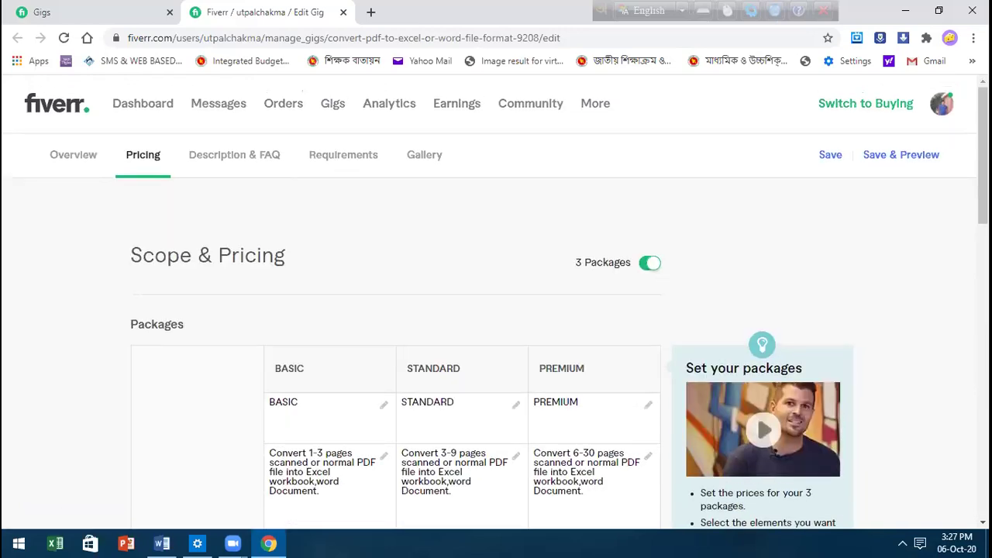
scroll(385, 307, down, 2)
click(386, 307)
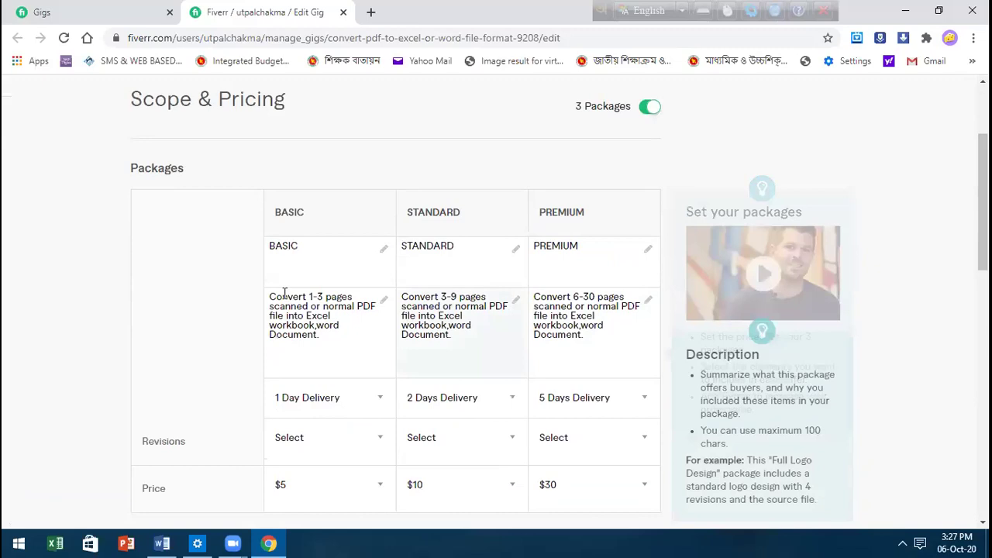
drag(270, 296, 358, 334)
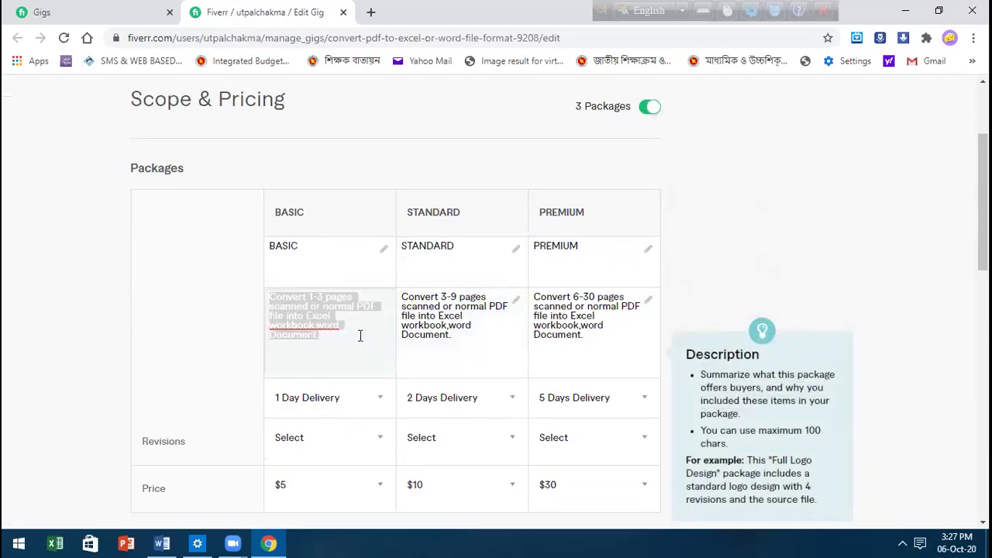
click(335, 516)
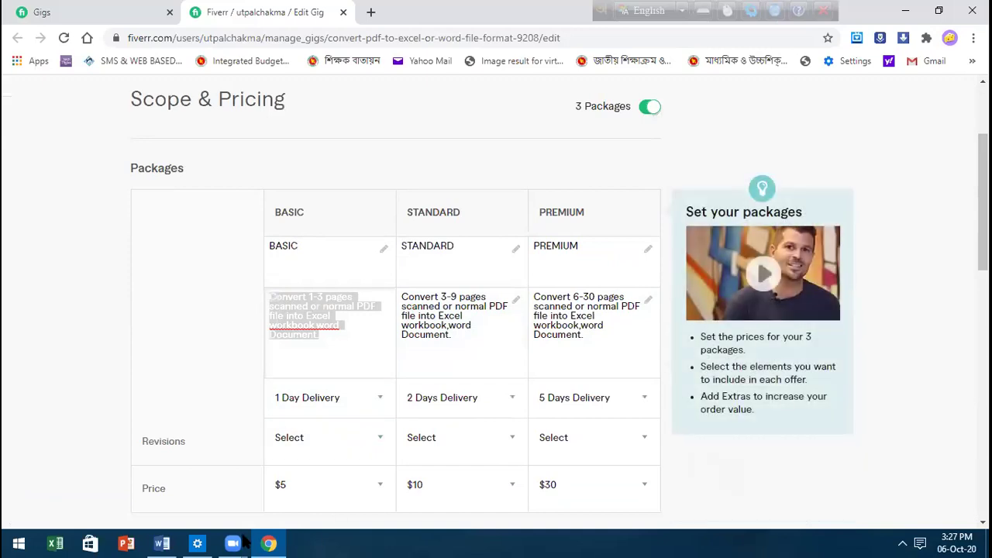
click(163, 542)
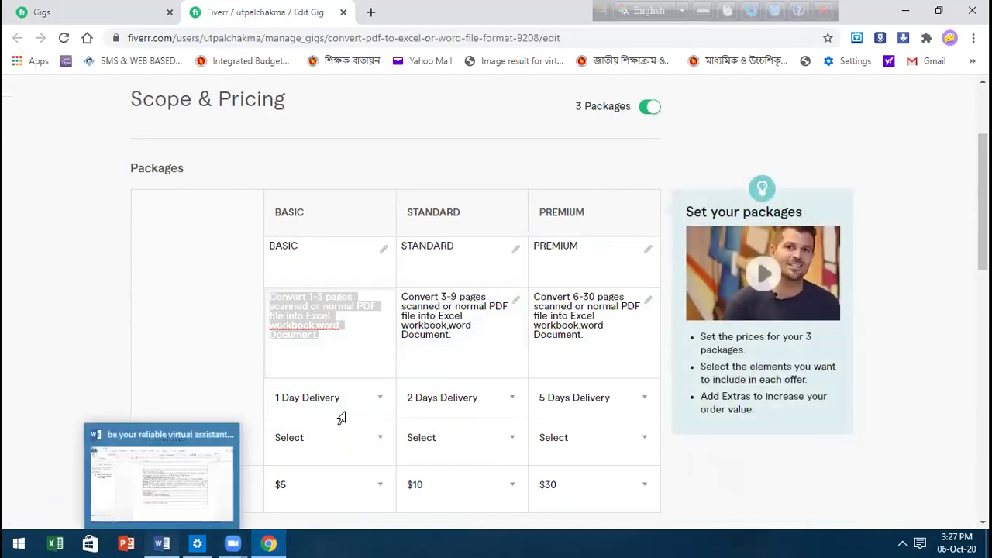
key(Tab)
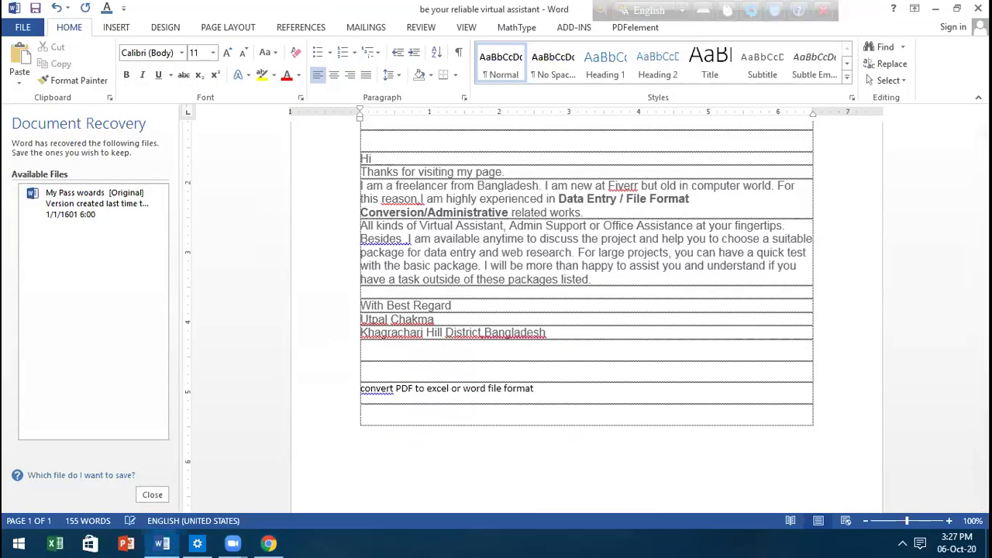
key(ctrl+v)
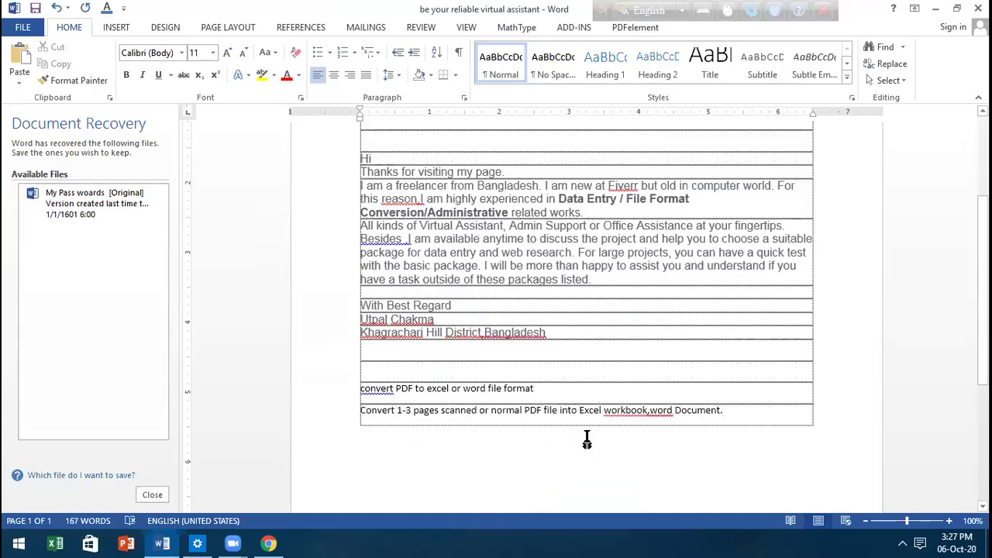
key(Tab)
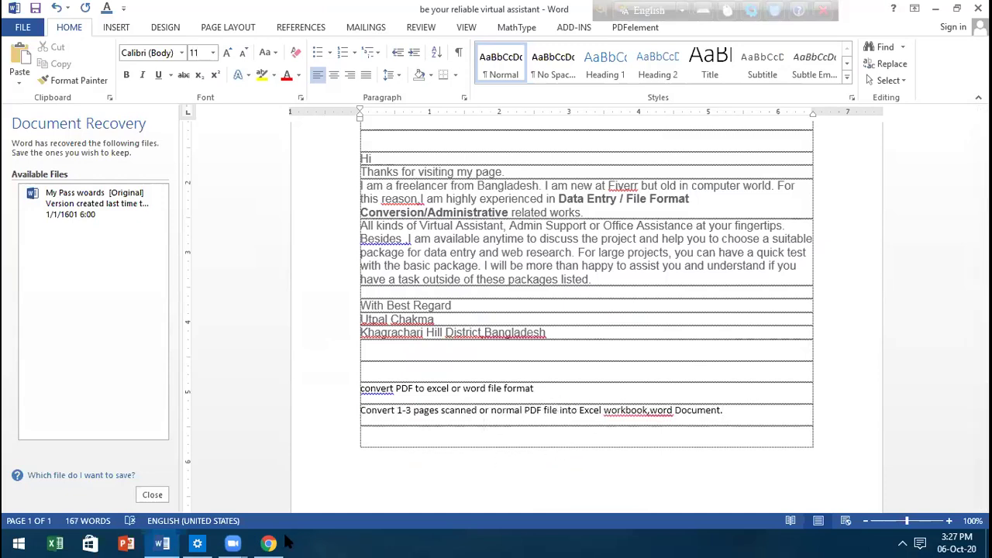
Copy the Standard package description into the next Word table row
mouse_move(269, 544)
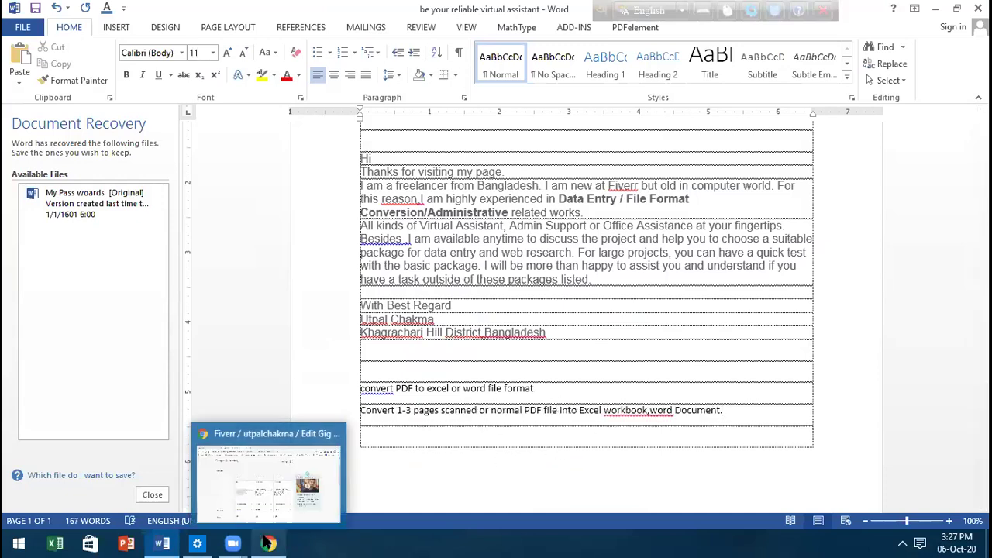
click(273, 488)
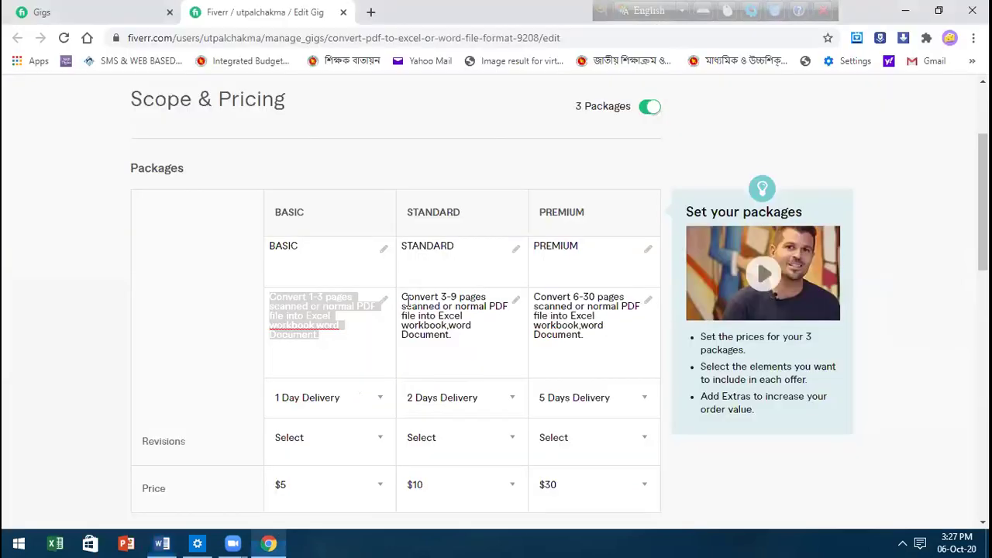
drag(400, 299, 487, 340)
key(ctrl+c)
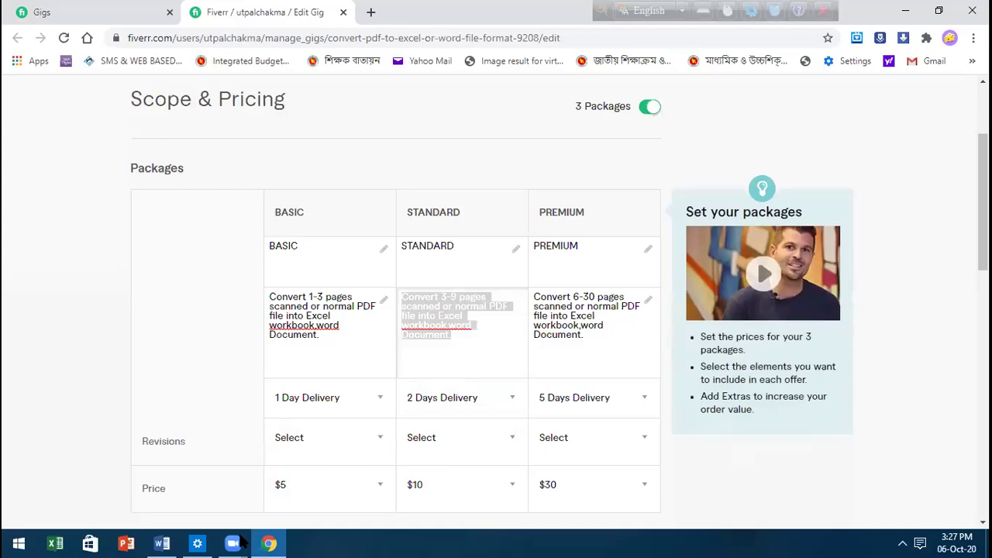
mouse_move(270, 540)
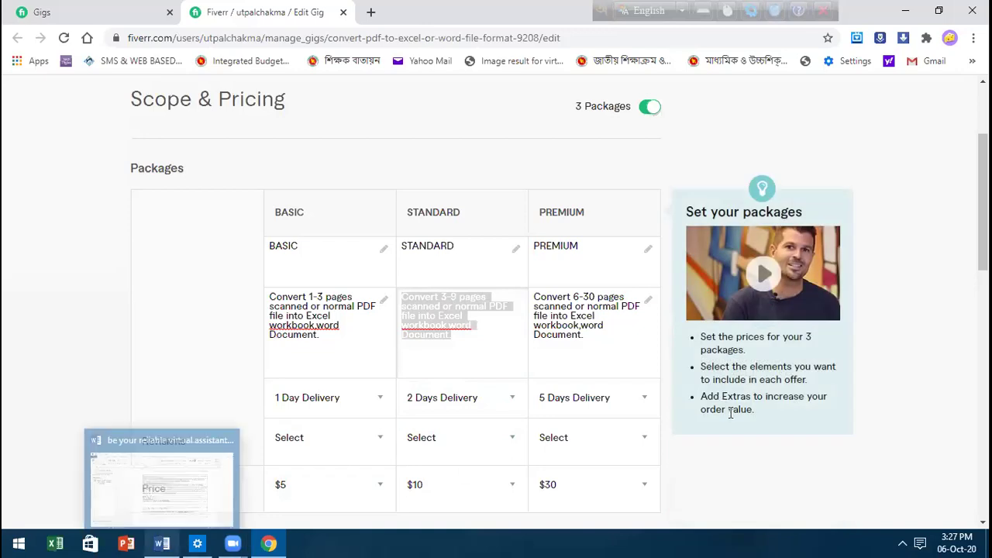
key(alt+Tab)
key(Return)
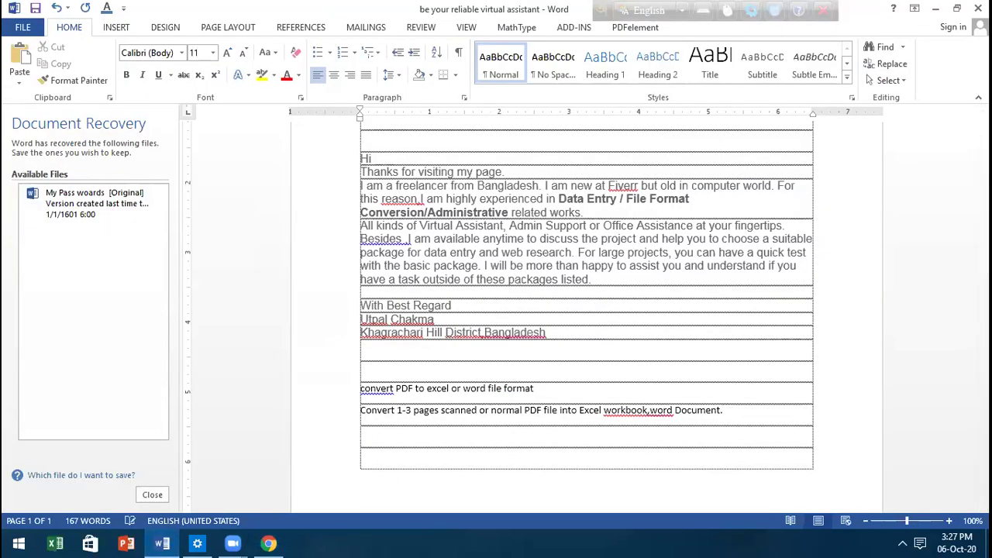
key(ctrl+v)
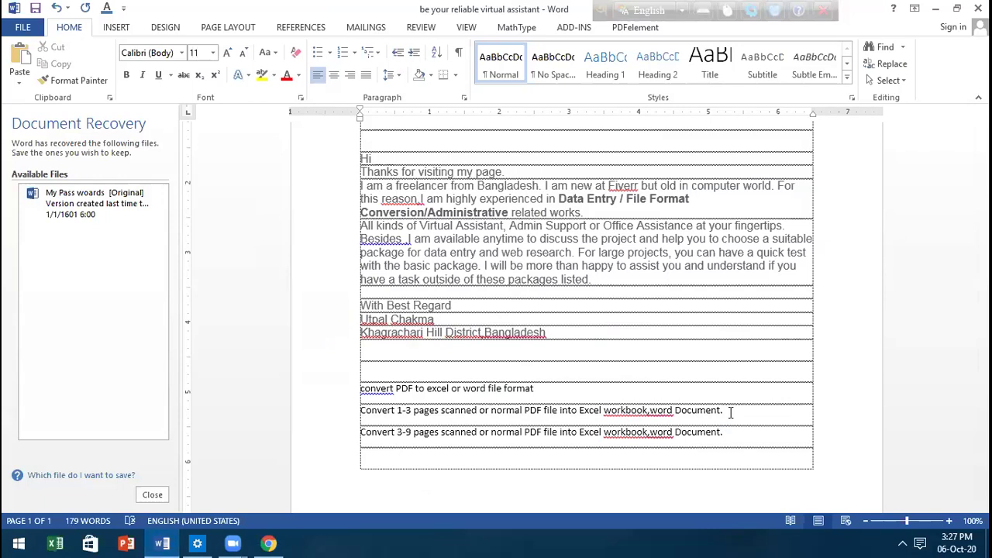
key(Return)
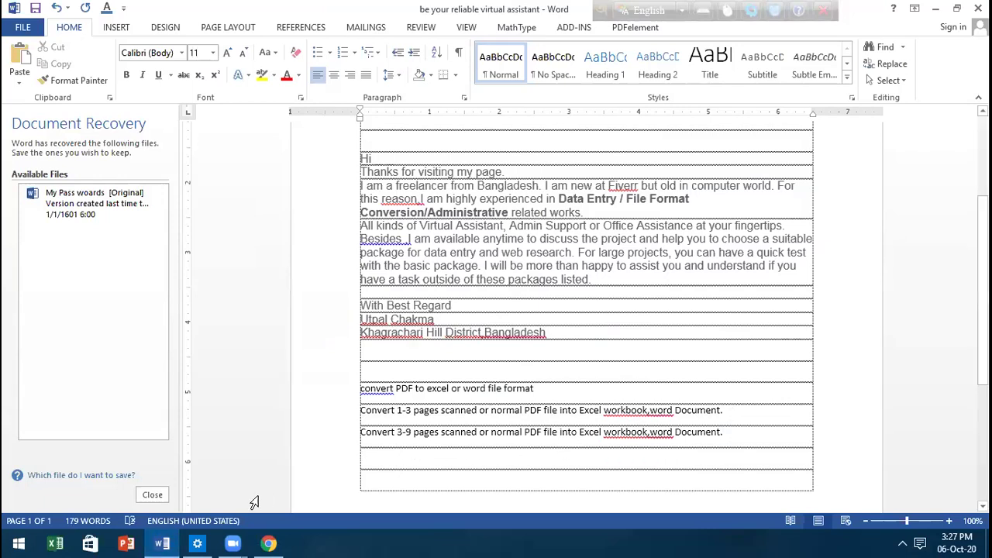
Copy the Premium package description into the following Word table row
mouse_move(232, 543)
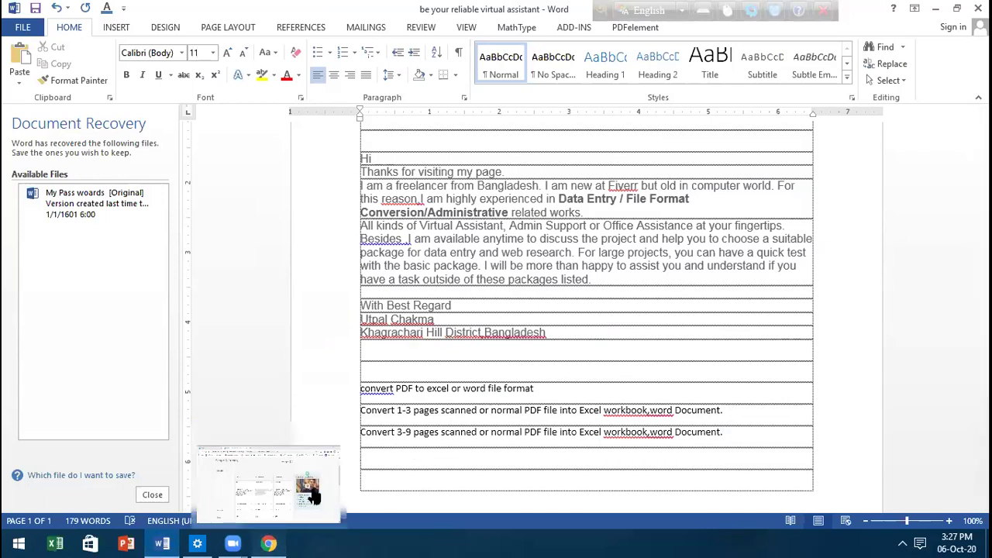
key(alt+Tab)
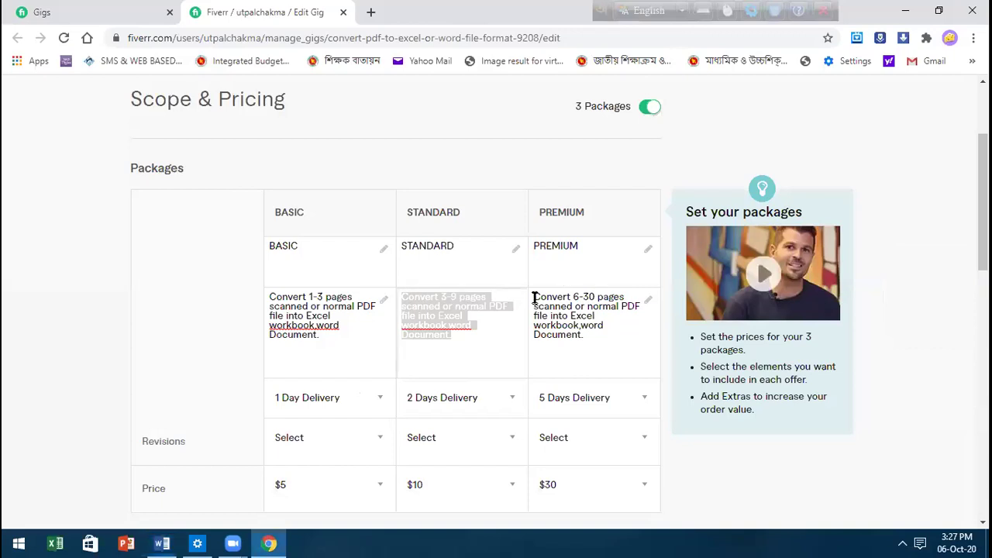
drag(534, 298, 612, 341)
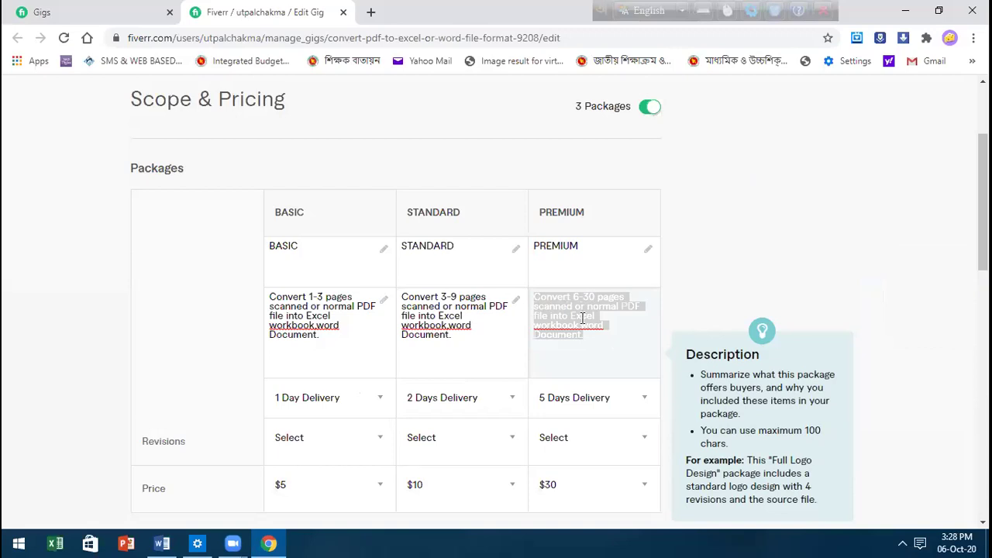
right_click(582, 318)
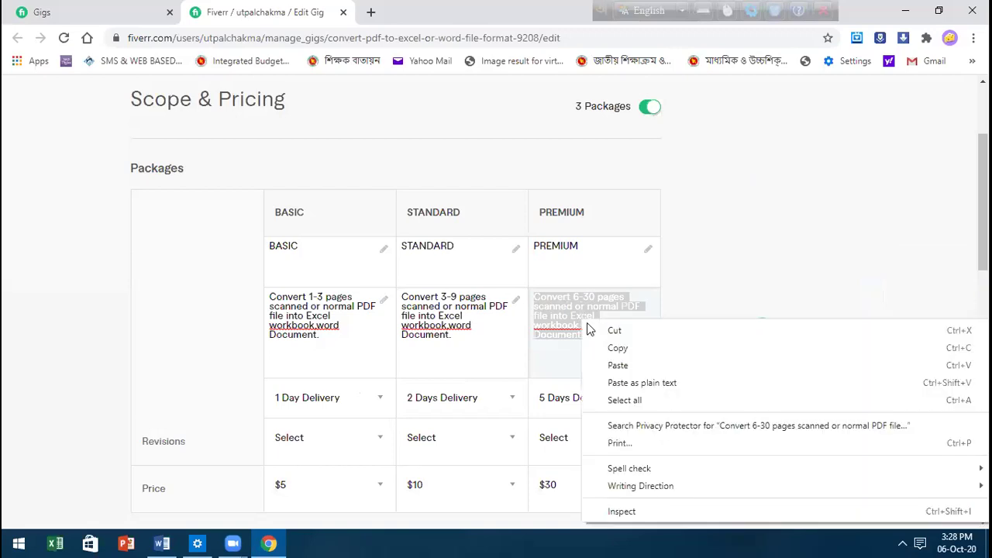
click(617, 348)
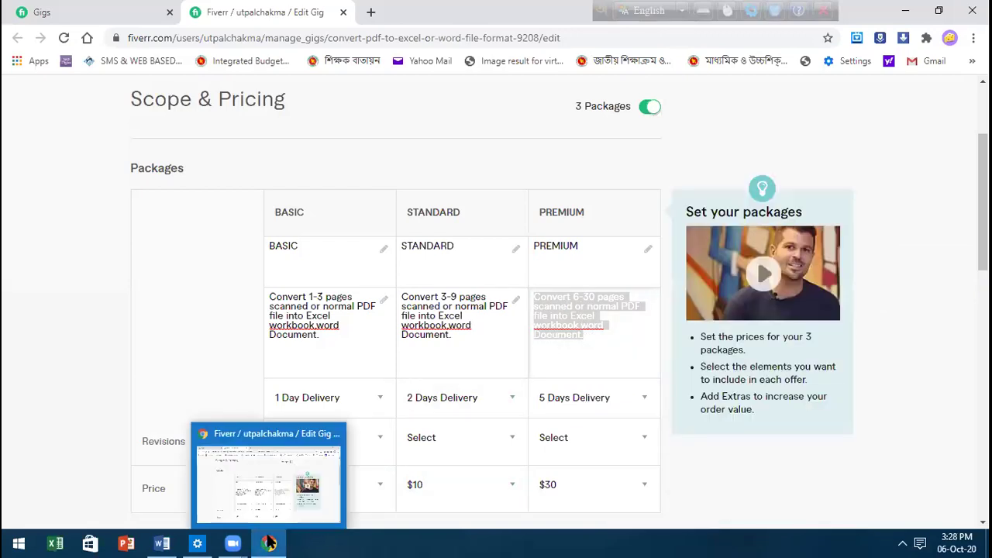
mouse_move(161, 540)
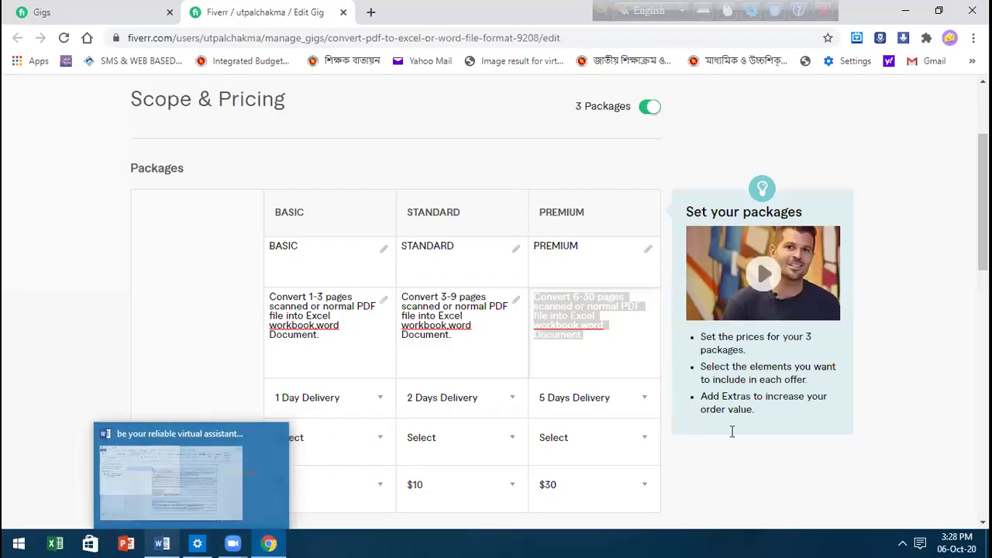
key(alt+Tab)
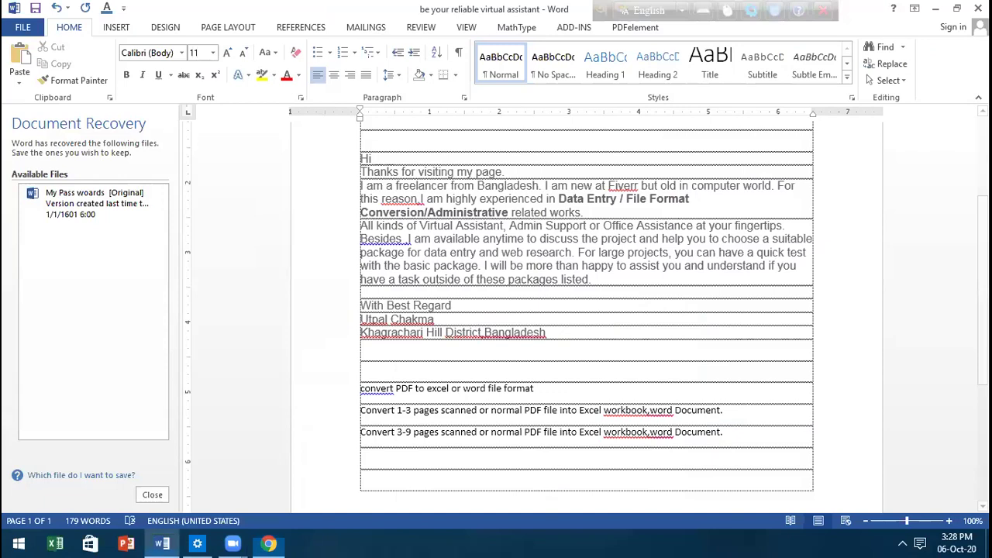
key(ctrl+v)
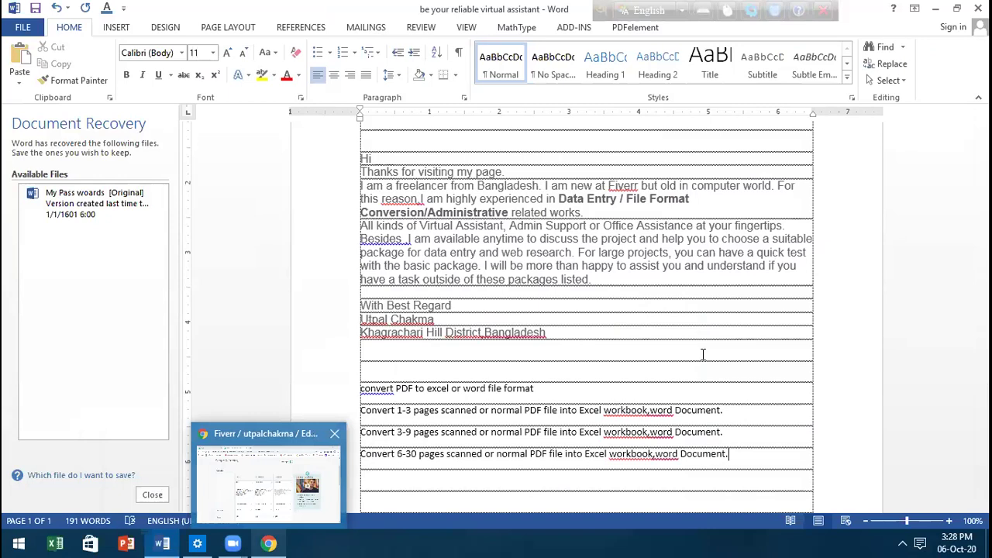
Save the pricing: 1-3, 3-9 and 6-30 page packages at $5, $10 and $30
key(alt+Tab)
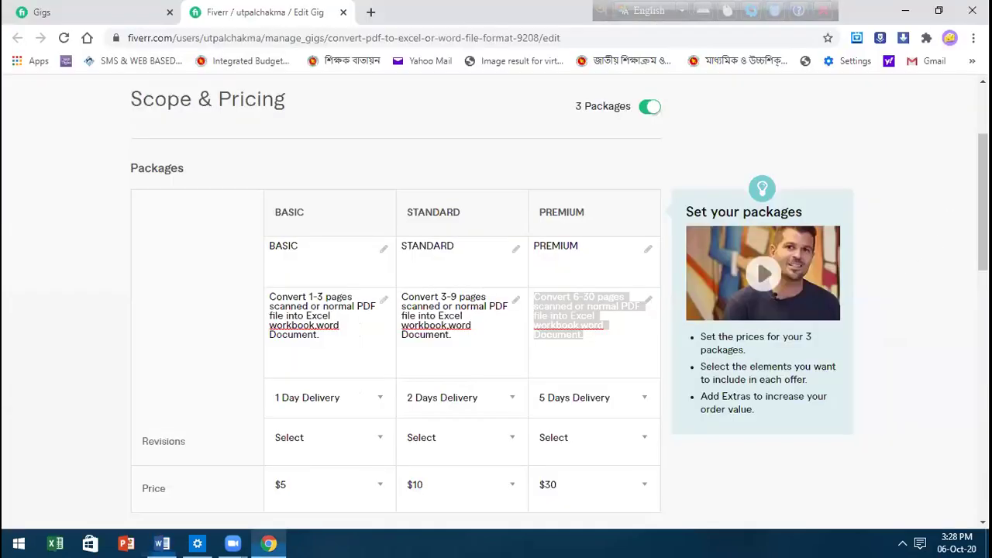
scroll(696, 381, down, 4)
click(624, 453)
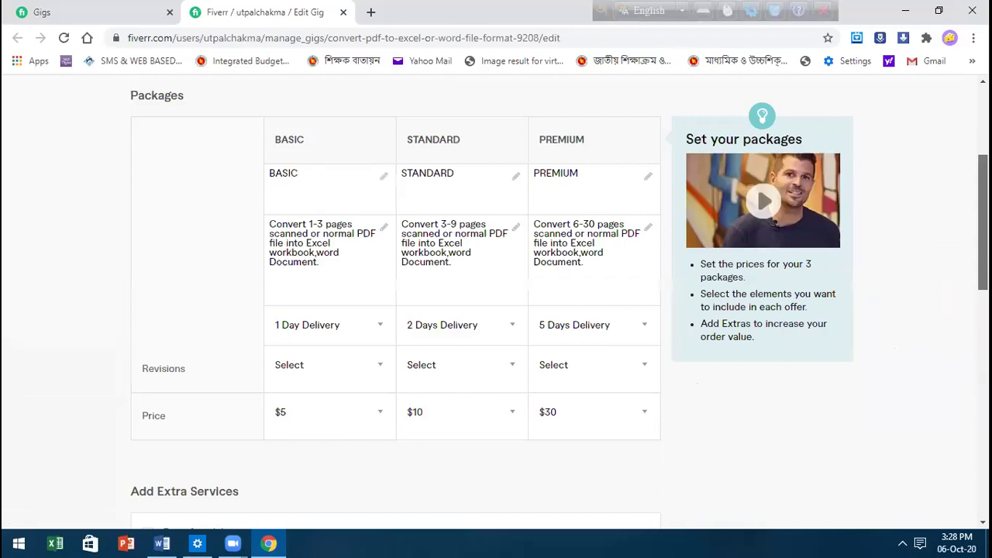
scroll(496, 302, up, 1)
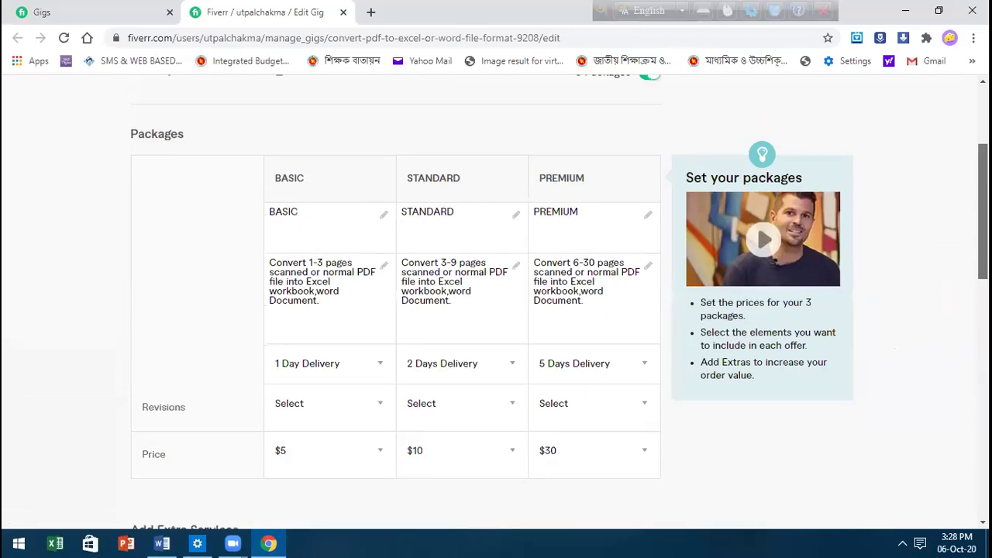
scroll(495, 302, down, 5)
scroll(437, 231, up, 6)
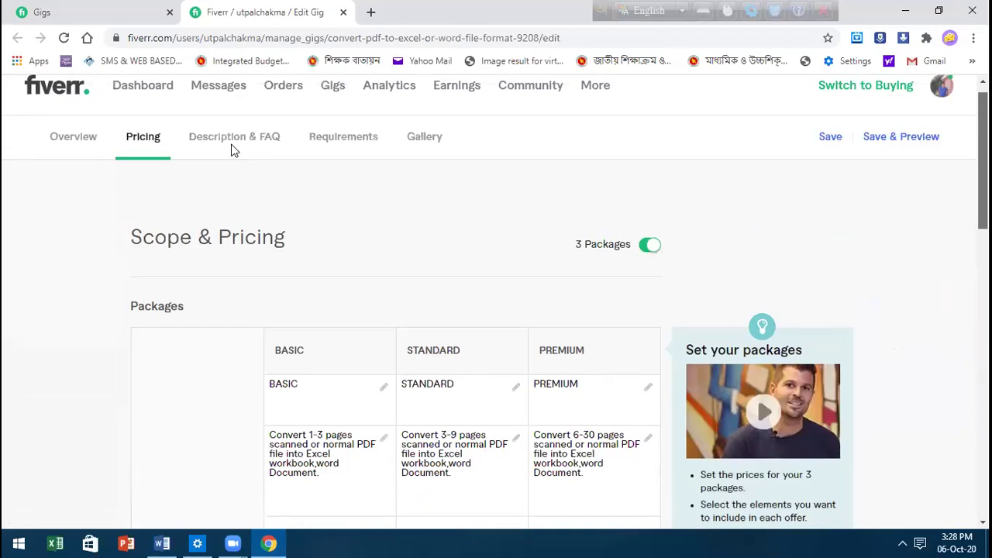
click(233, 151)
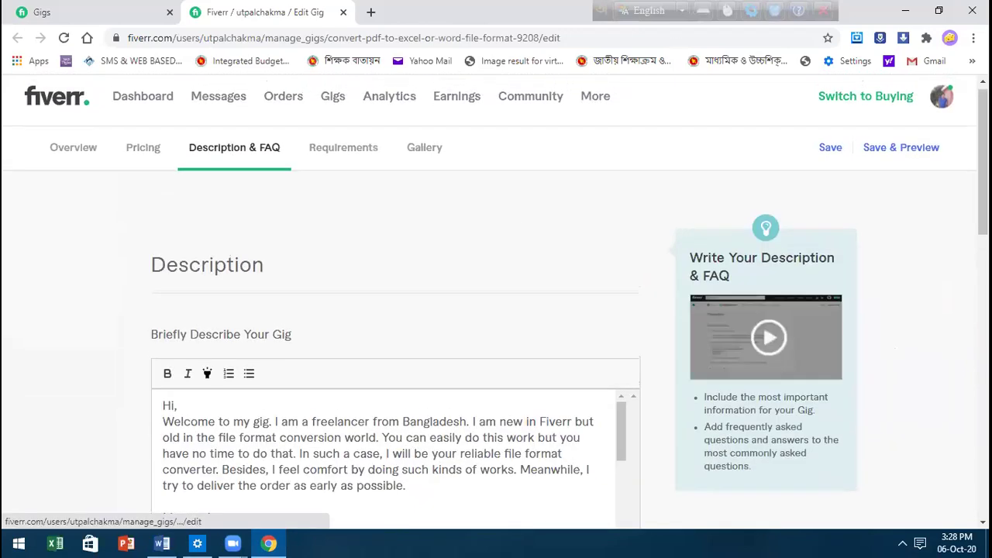
Paste the gig's full description, with its services and 'Why Chose Me?' section, into Word
scroll(310, 269, down, 2)
drag(164, 236, 447, 410)
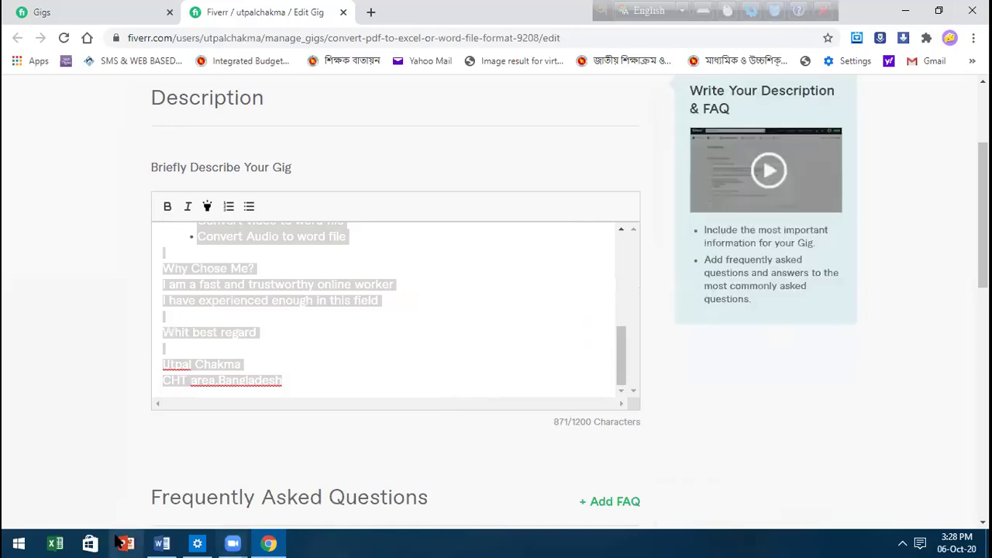
click(163, 543)
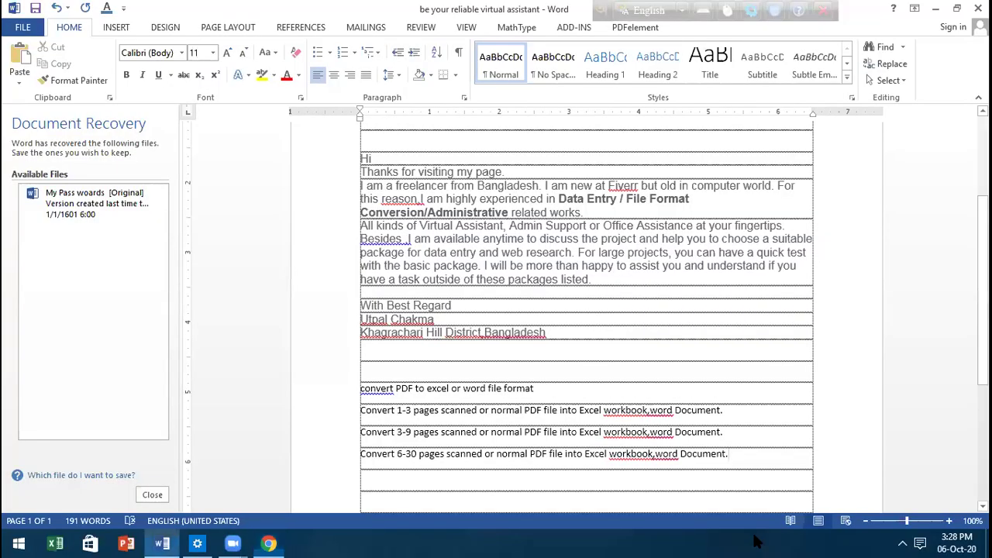
key(ctrl+v)
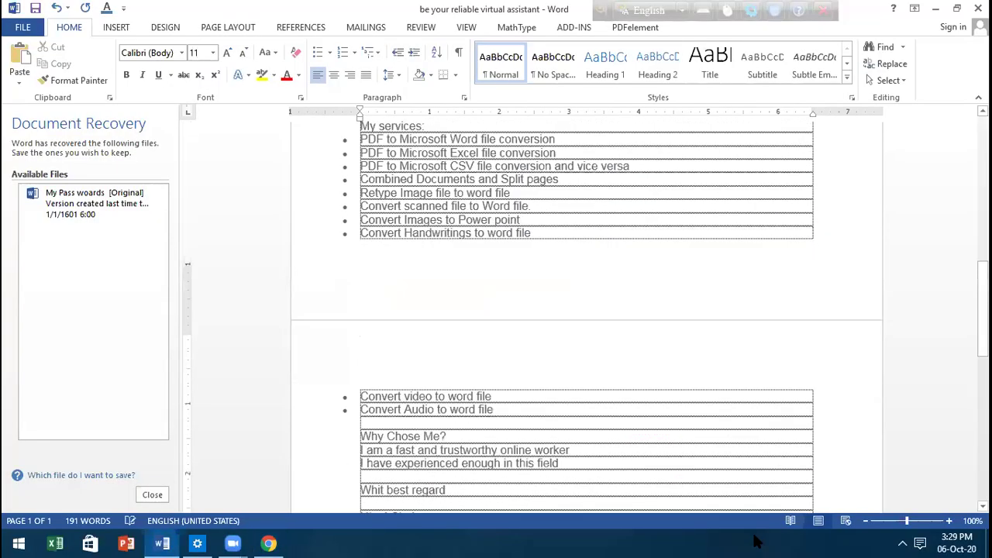
drag(982, 325, 981, 230)
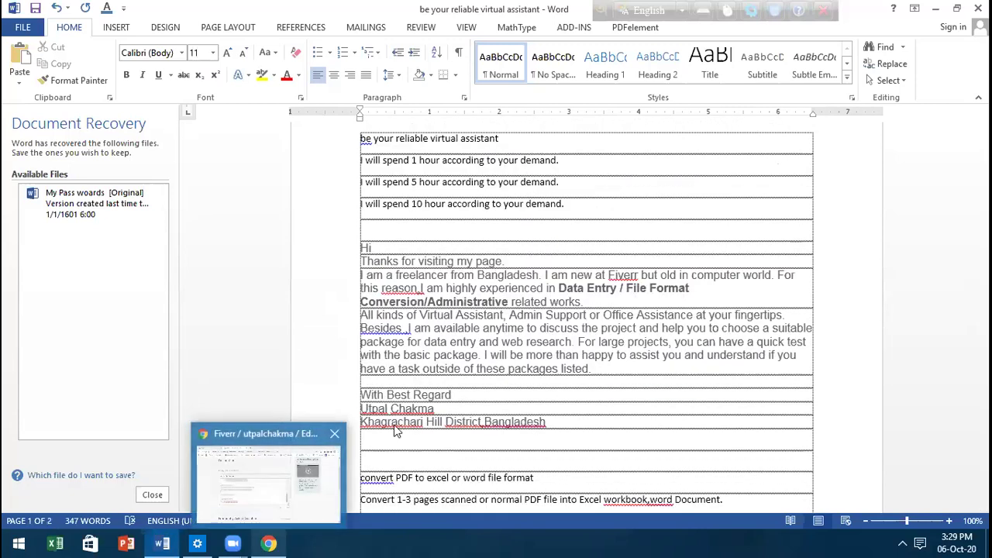
click(267, 475)
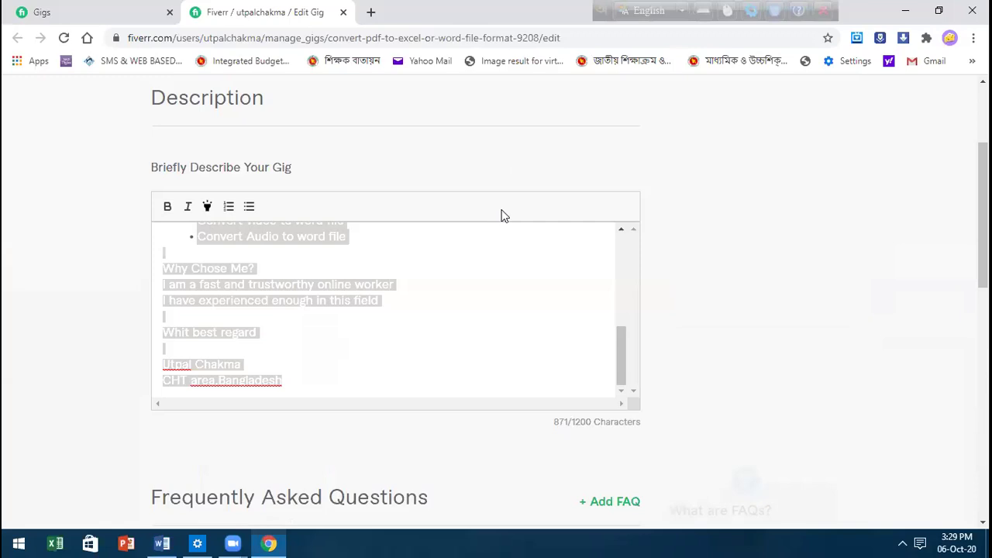
scroll(692, 188, up, 3)
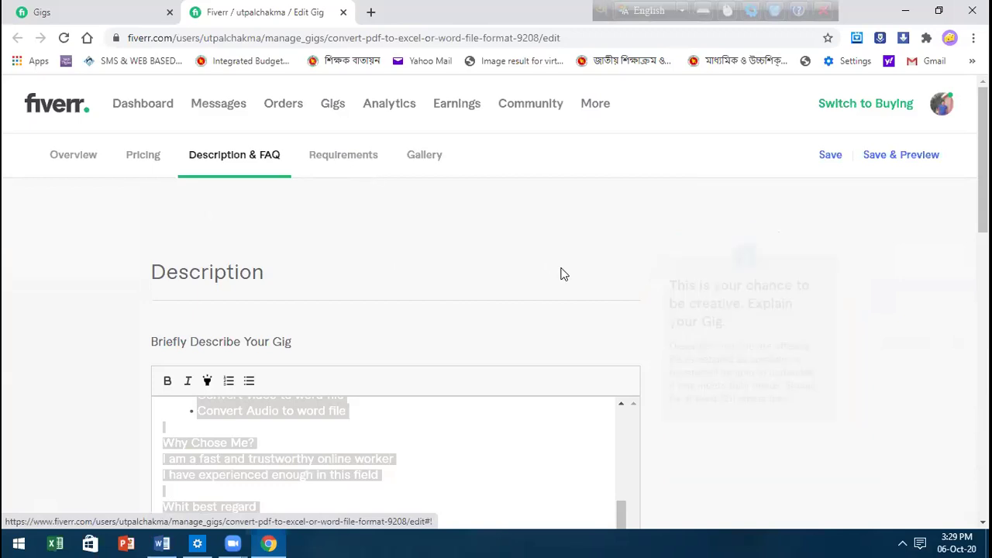
scroll(563, 274, down, 1)
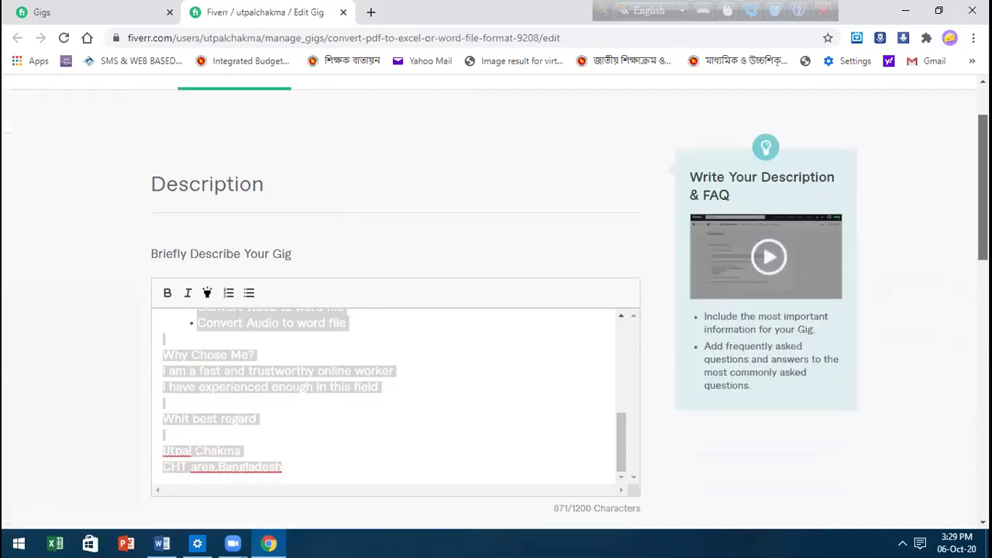
scroll(563, 274, down, 1)
scroll(563, 274, down, 3)
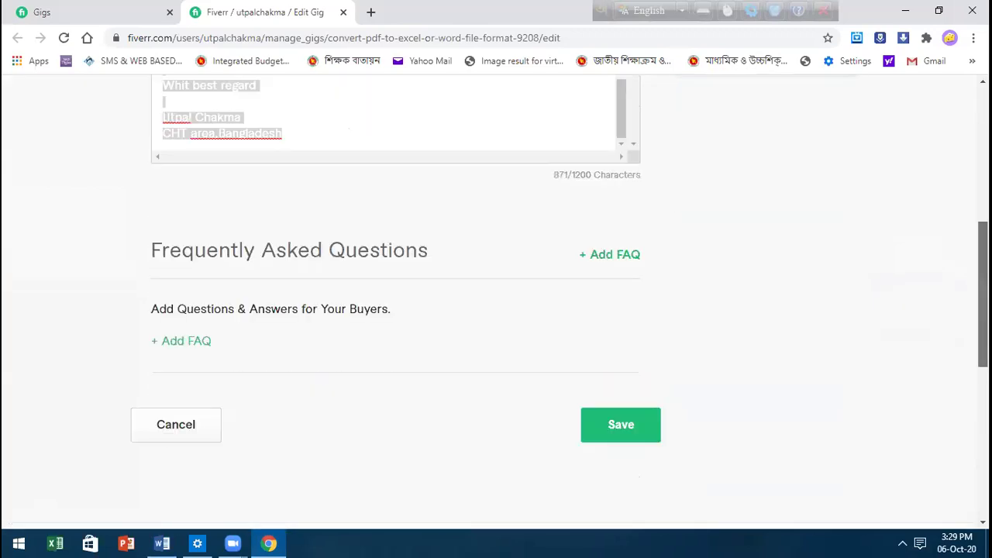
scroll(563, 274, up, 2)
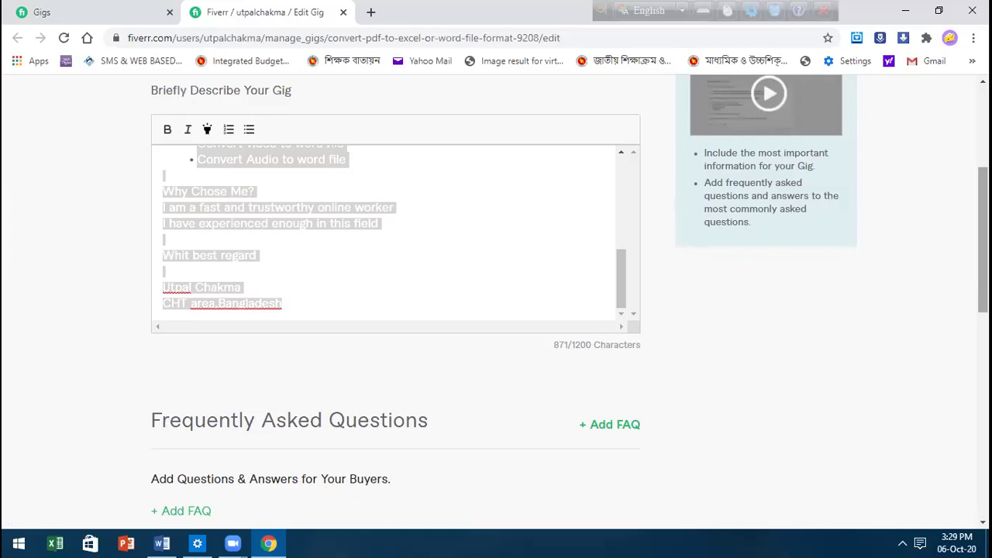
scroll(496, 298, up, 3)
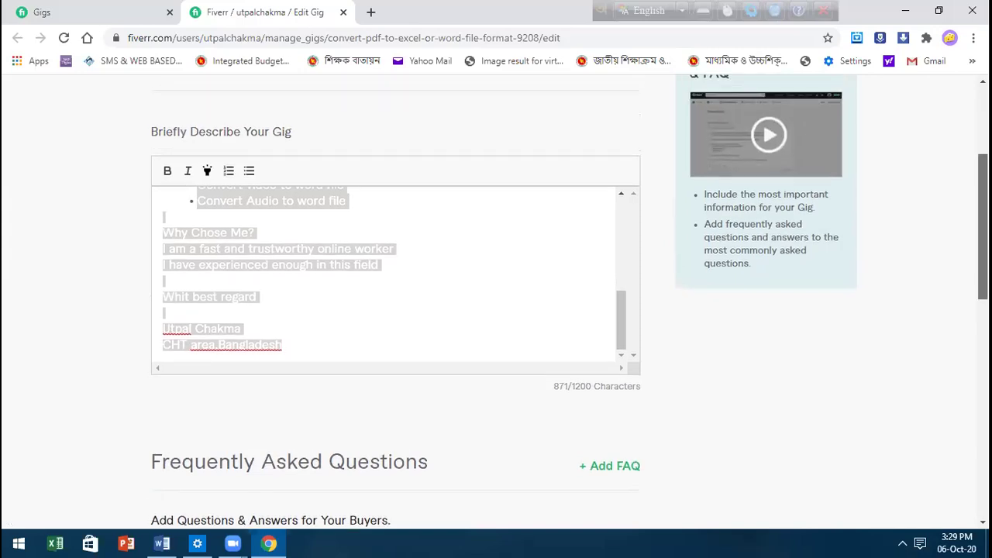
scroll(495, 301, up, 3)
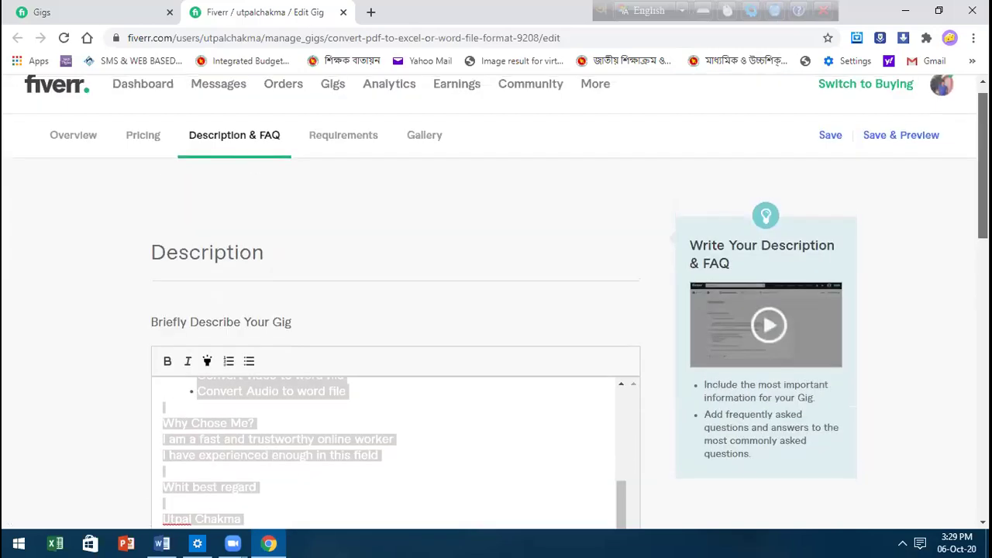
scroll(496, 310, down, 3)
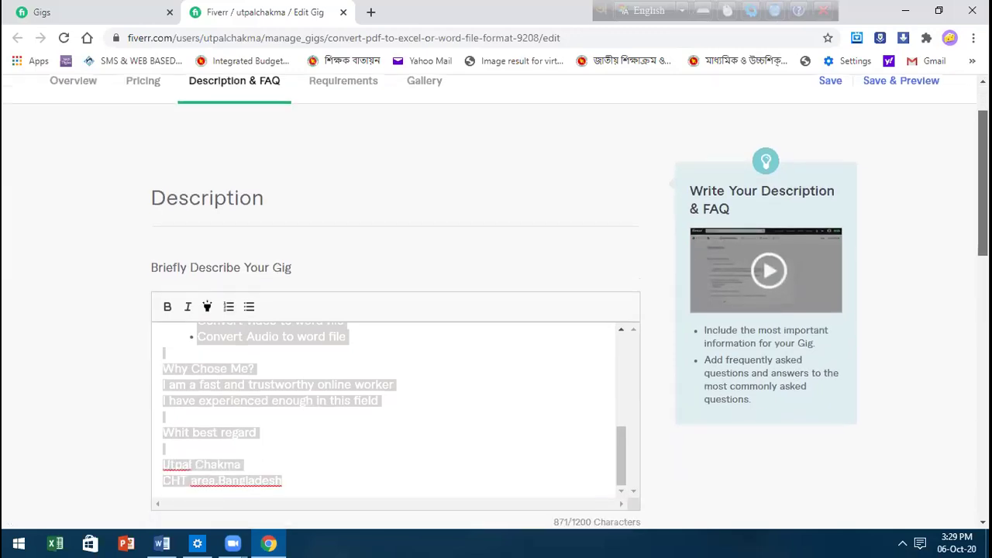
scroll(496, 310, up, 2)
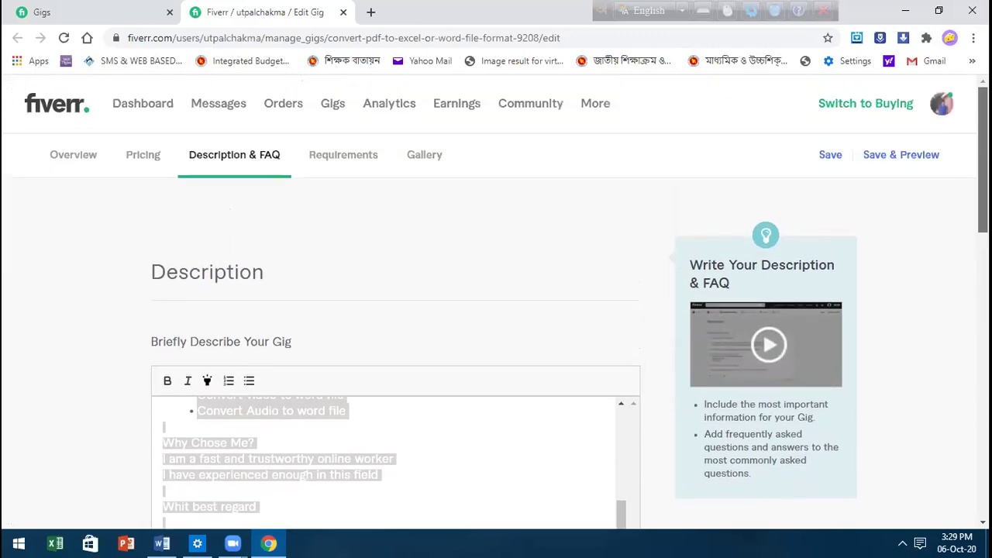
scroll(496, 310, down, 3)
scroll(496, 309, up, 1)
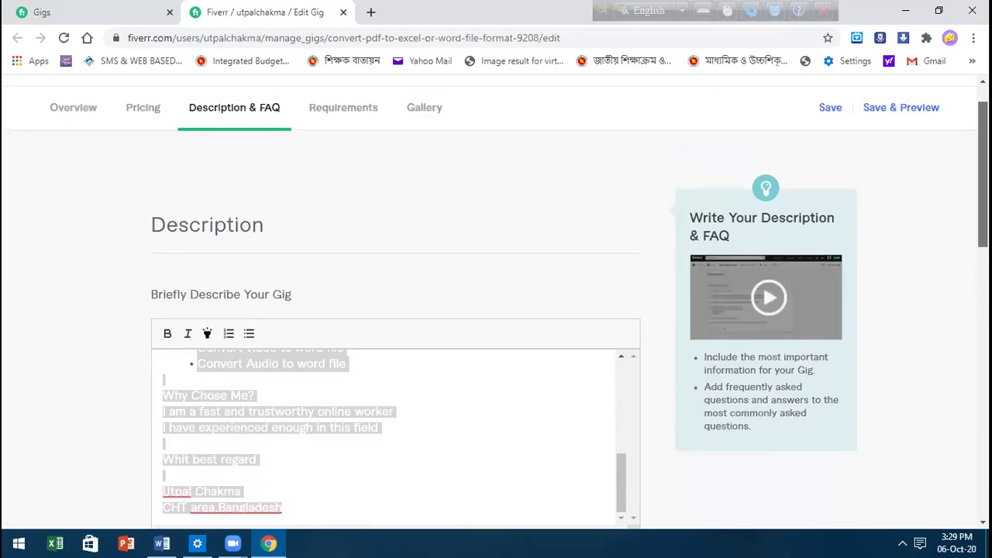
scroll(496, 310, up, 2)
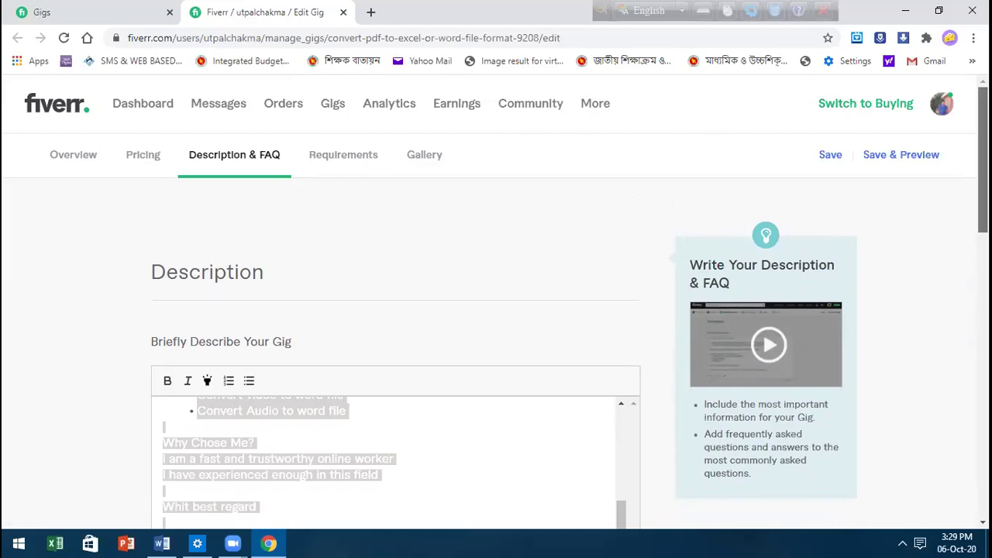
scroll(496, 310, down, 1)
scroll(496, 310, up, 1)
scroll(496, 310, down, 1)
scroll(496, 310, up, 1)
mouse_move(353, 416)
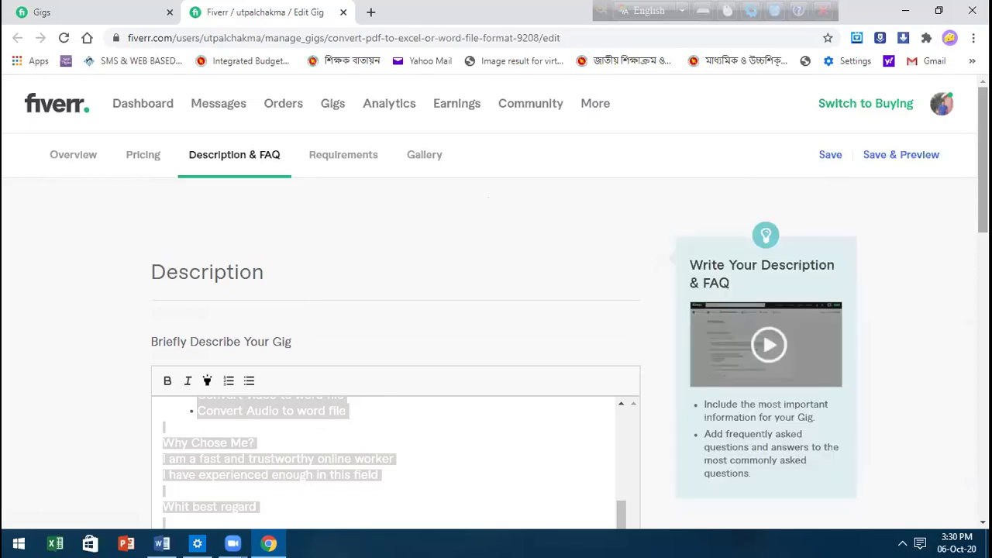
scroll(973, 247, down, 1)
scroll(973, 247, down, 2)
scroll(970, 240, up, 1)
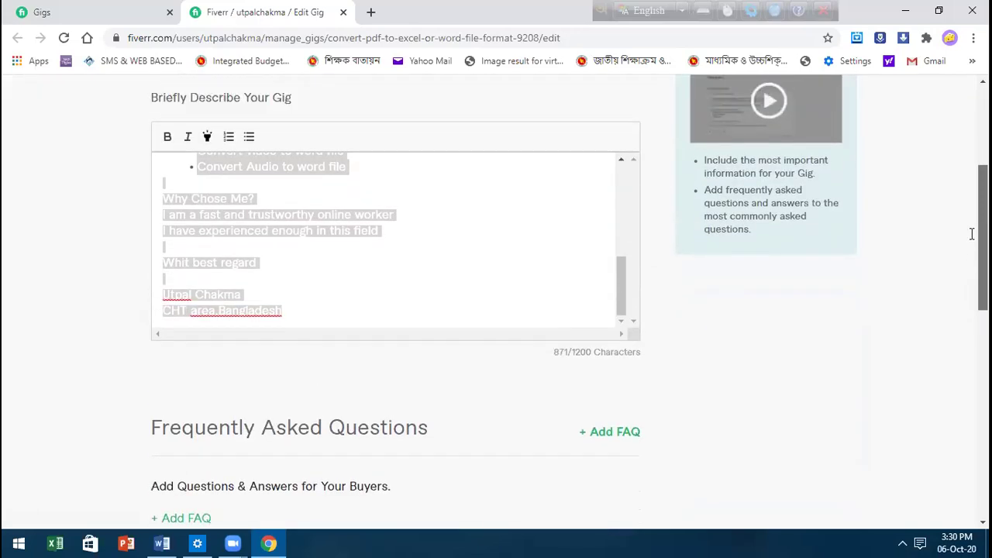
scroll(969, 163, up, 2)
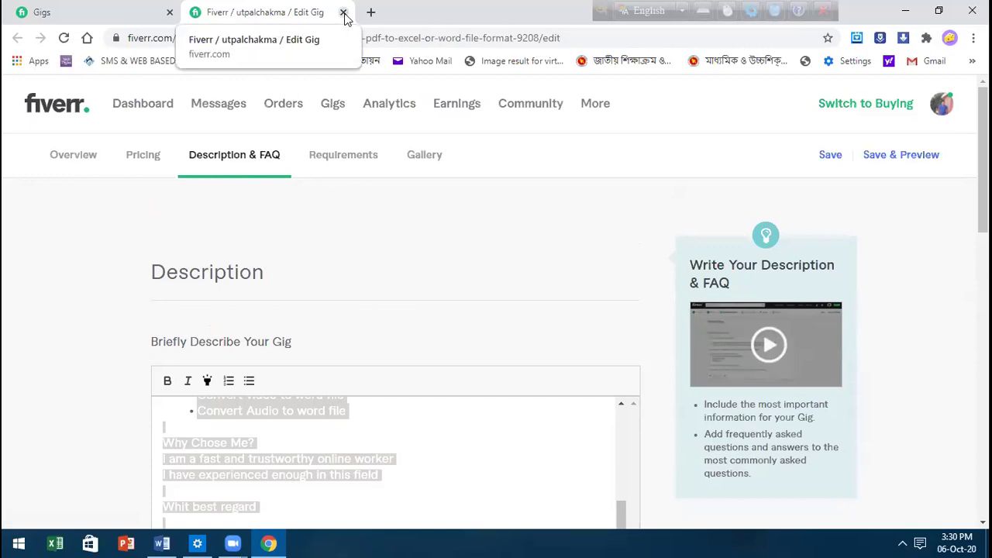
Close the editor, delete the convert PDF gig, and select 'be your reliable video editor'
click(343, 14)
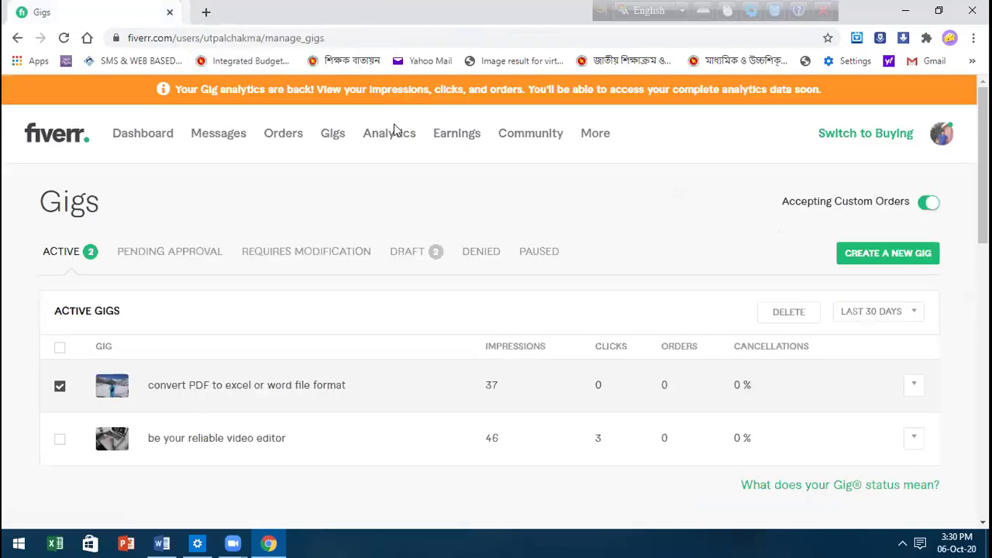
click(914, 385)
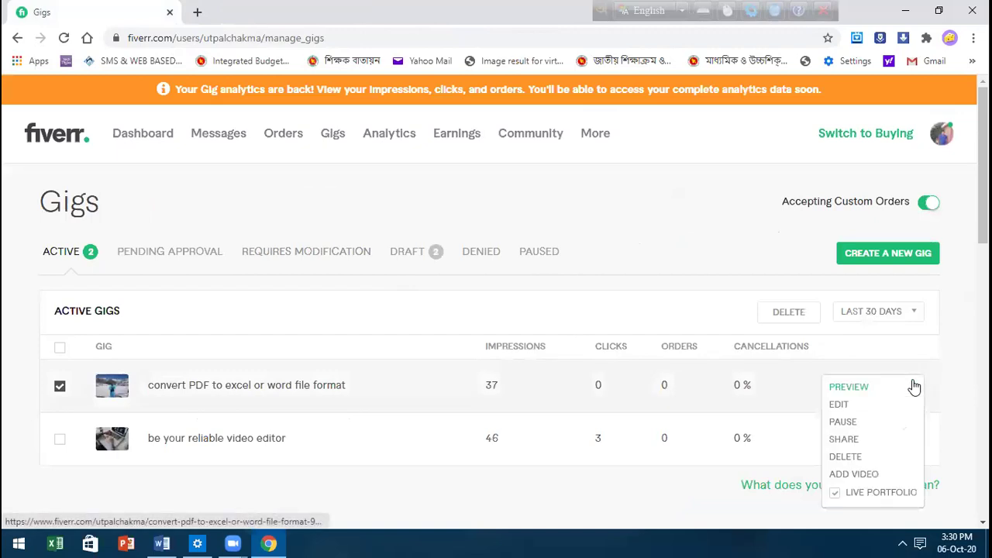
click(850, 457)
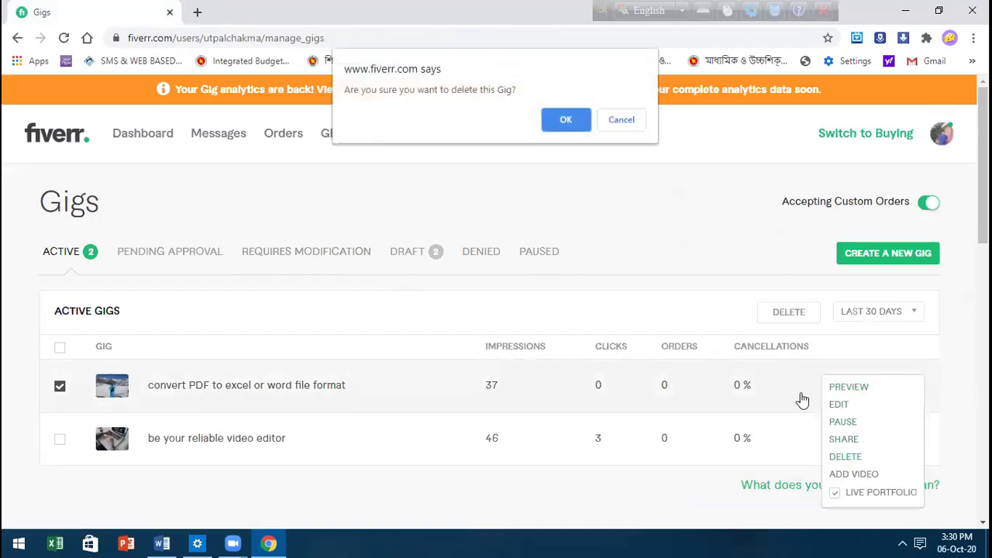
click(567, 127)
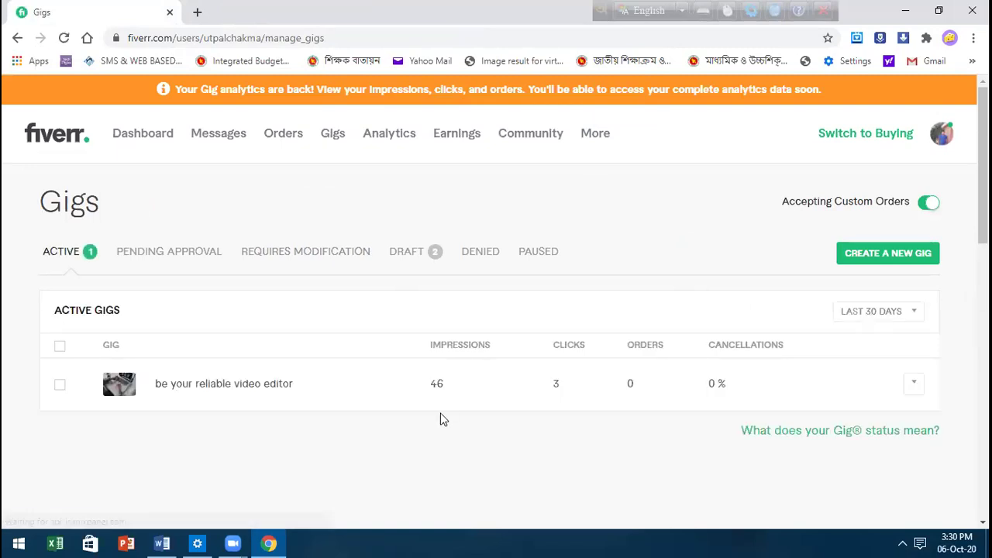
click(61, 386)
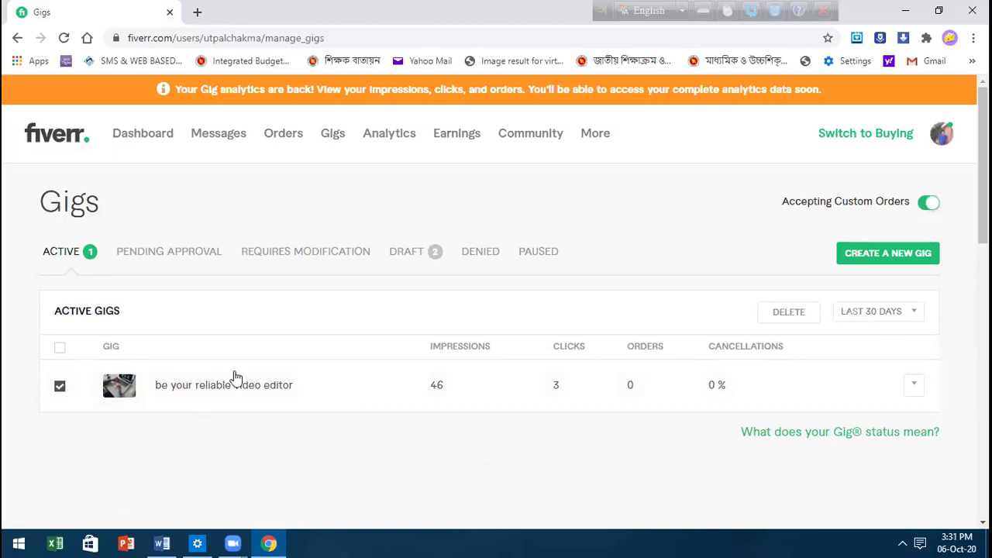
Open the draft 'do on page off page and technical SEO with yoast' gig for editing
click(416, 256)
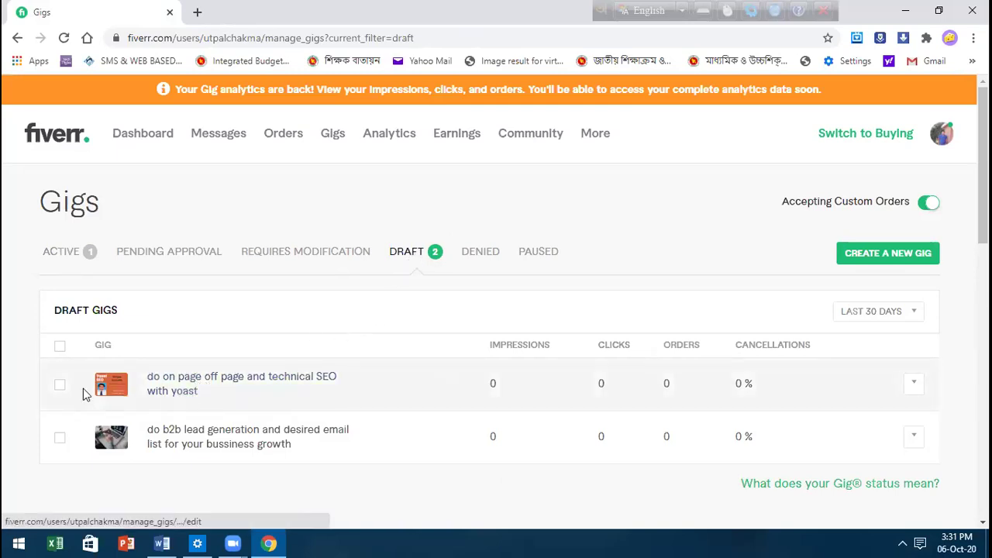
click(60, 387)
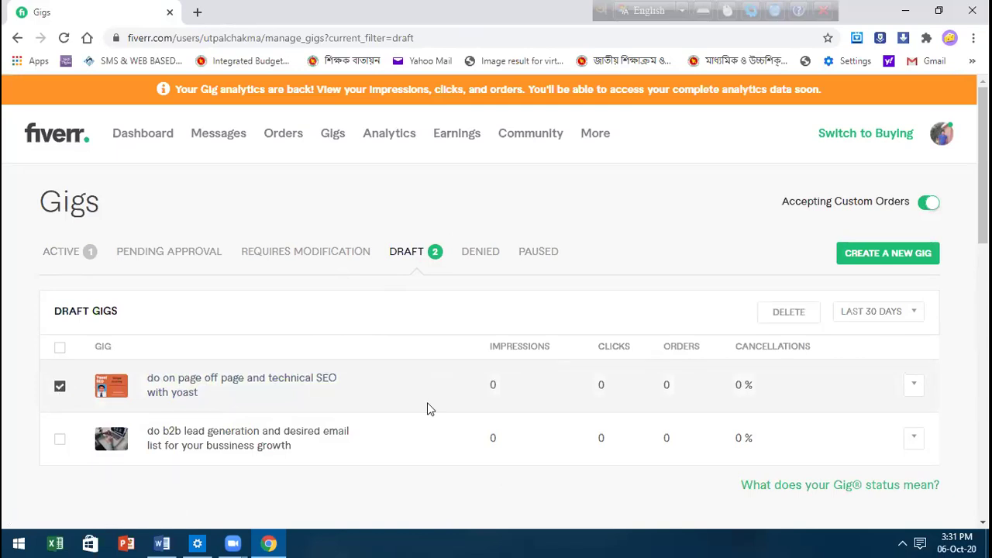
click(914, 388)
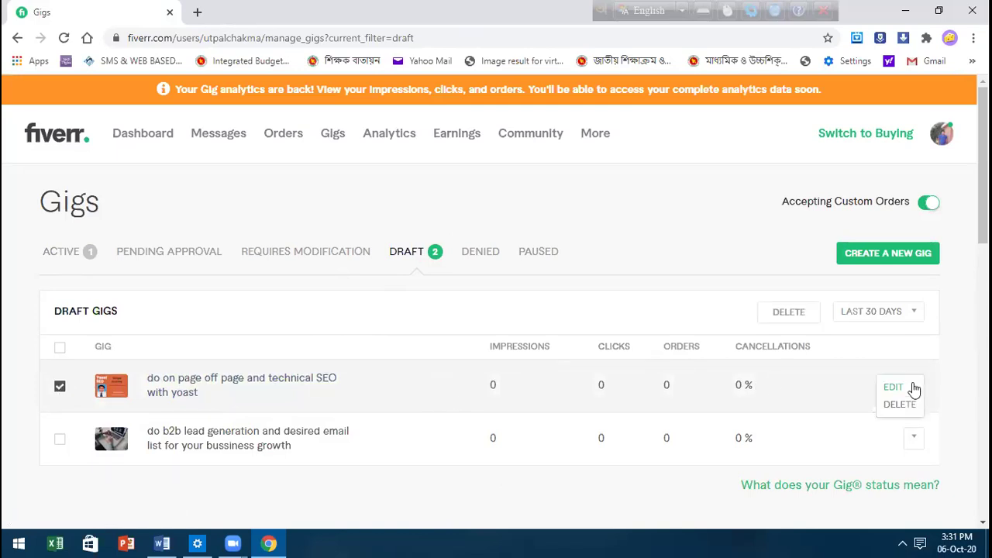
click(894, 389)
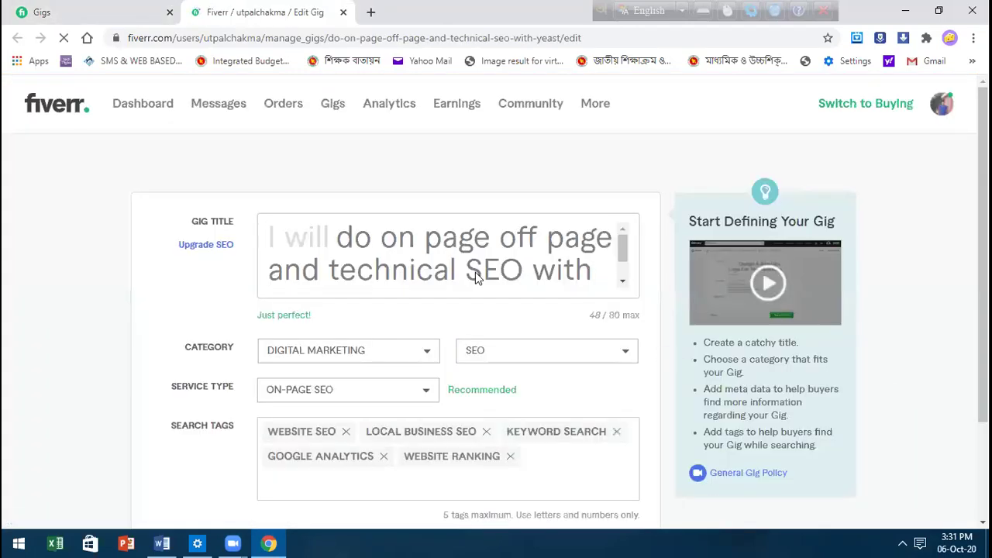
Copy the SEO gig title into a new row at the end of the Word table
click(303, 243)
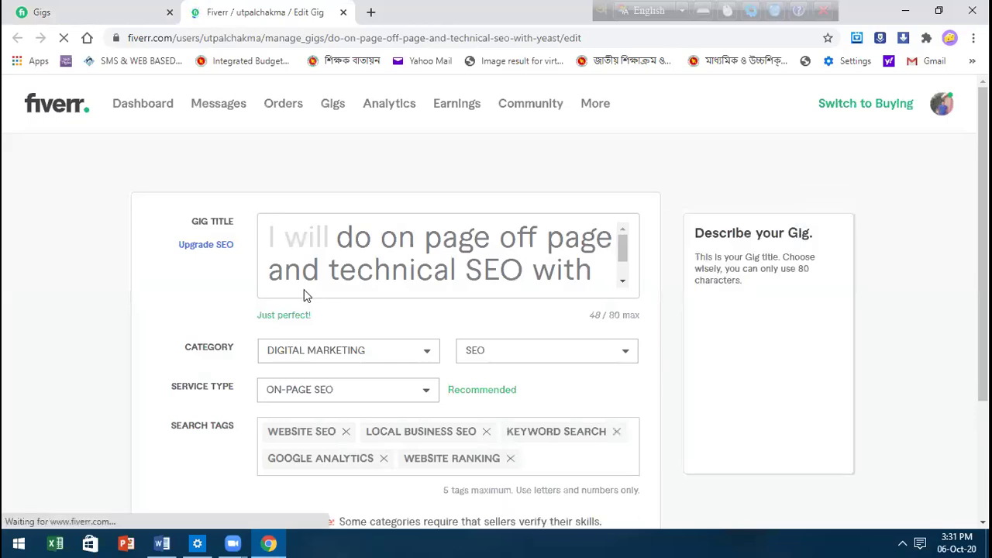
triple_click(593, 327)
key(ctrl+c)
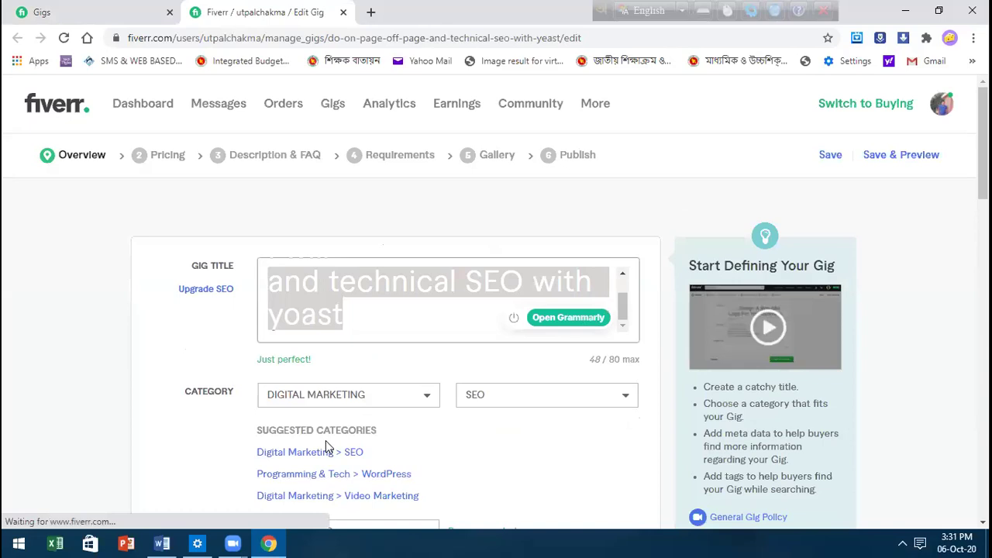
click(162, 543)
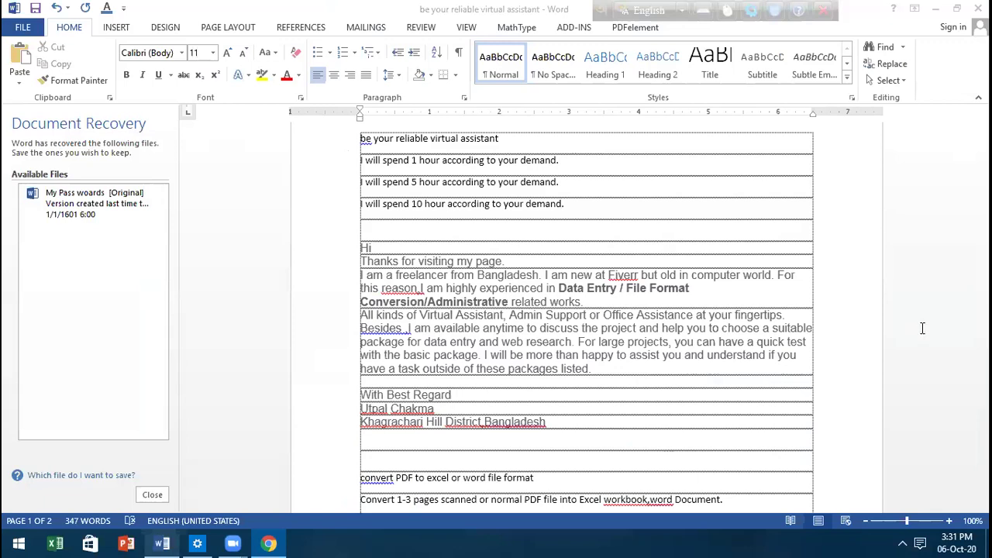
scroll(922, 329, down, 20)
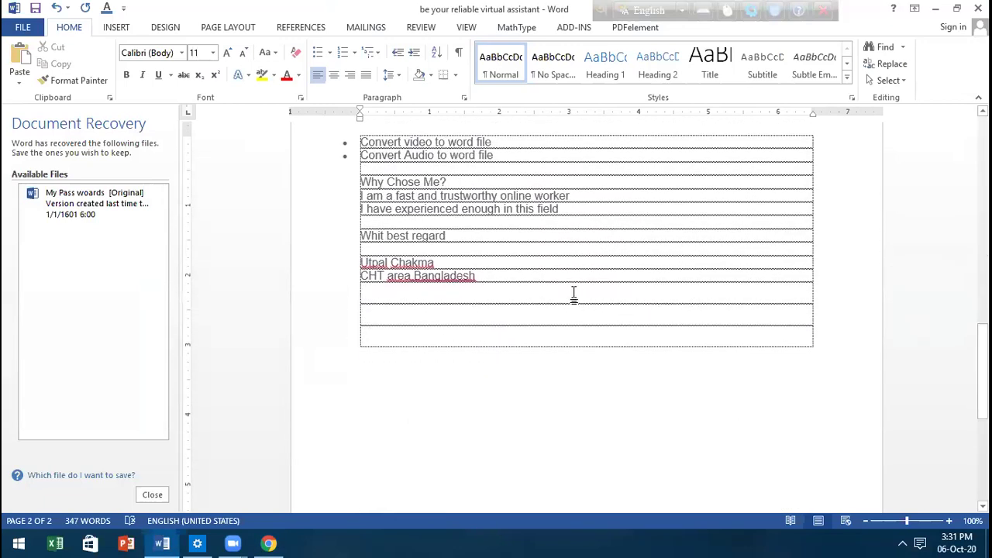
key(Tab)
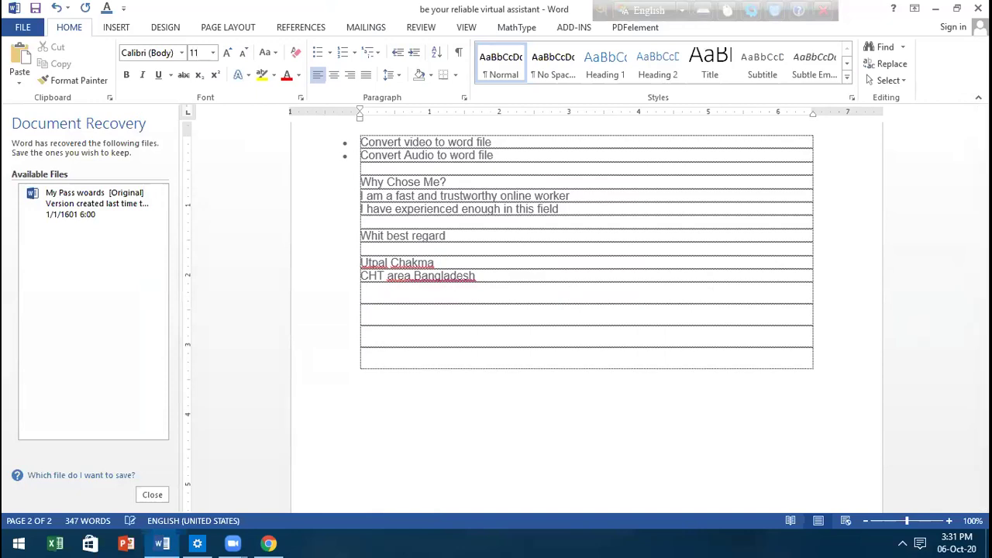
key(ctrl+v)
key(Return)
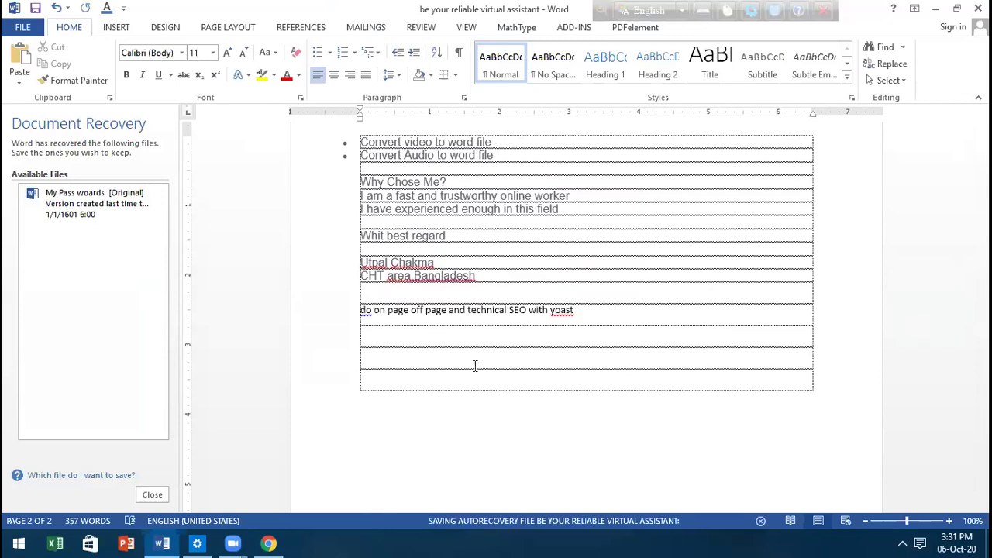
mouse_move(232, 542)
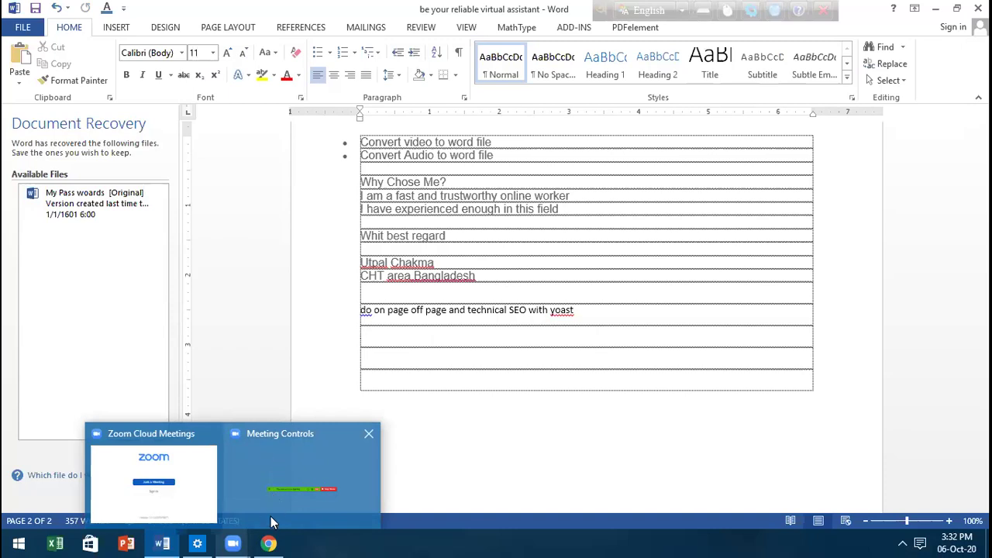
mouse_move(269, 542)
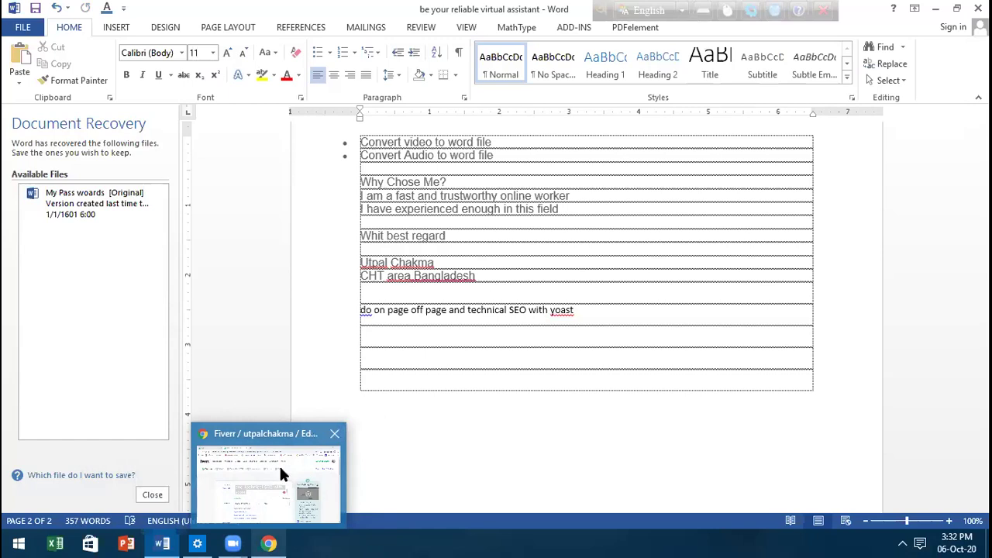
Save the SEO gig's Overview and continue to Scope & Pricing with 10, 15, 20-day packages
key(alt+Tab)
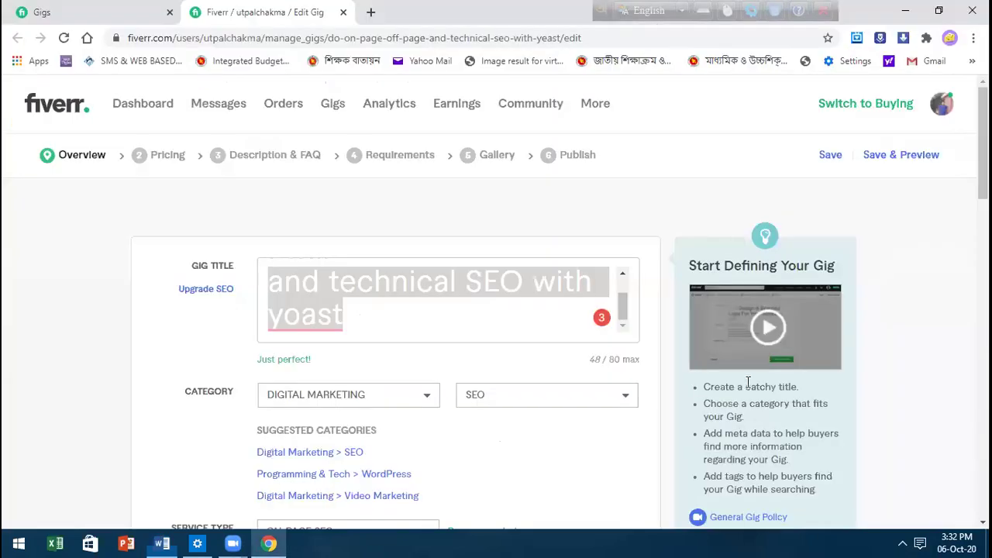
scroll(496, 302, down, 1)
scroll(495, 303, down, 2)
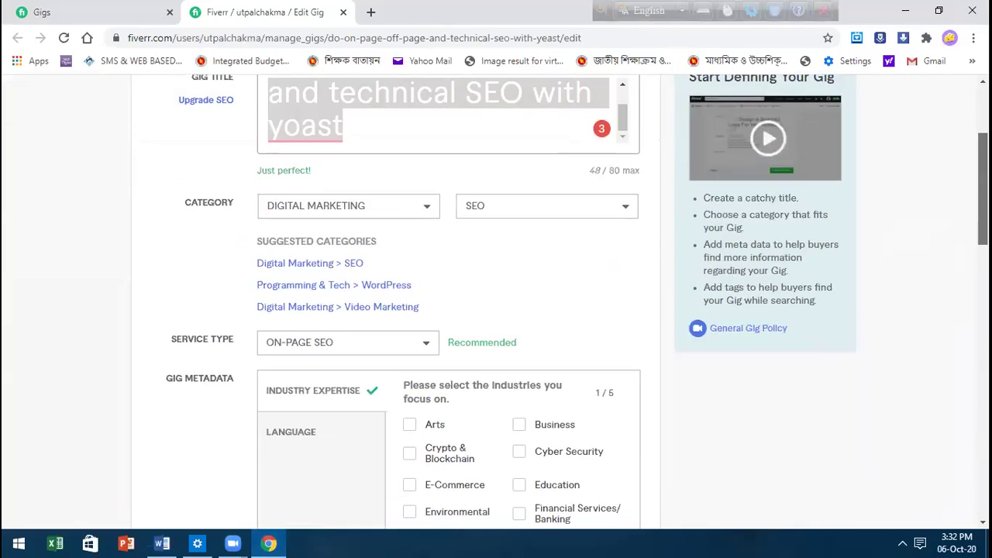
scroll(824, 456, down, 5)
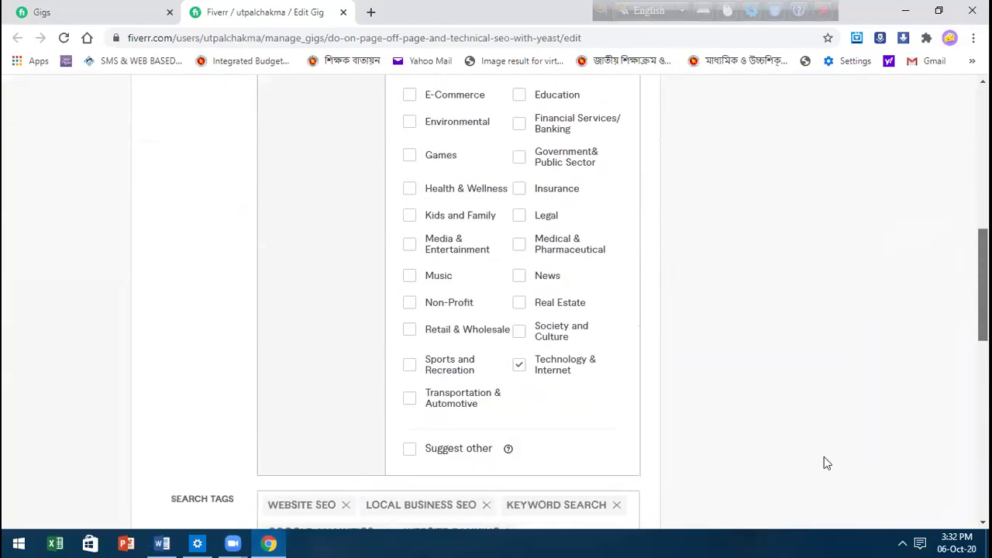
scroll(571, 465, down, 3)
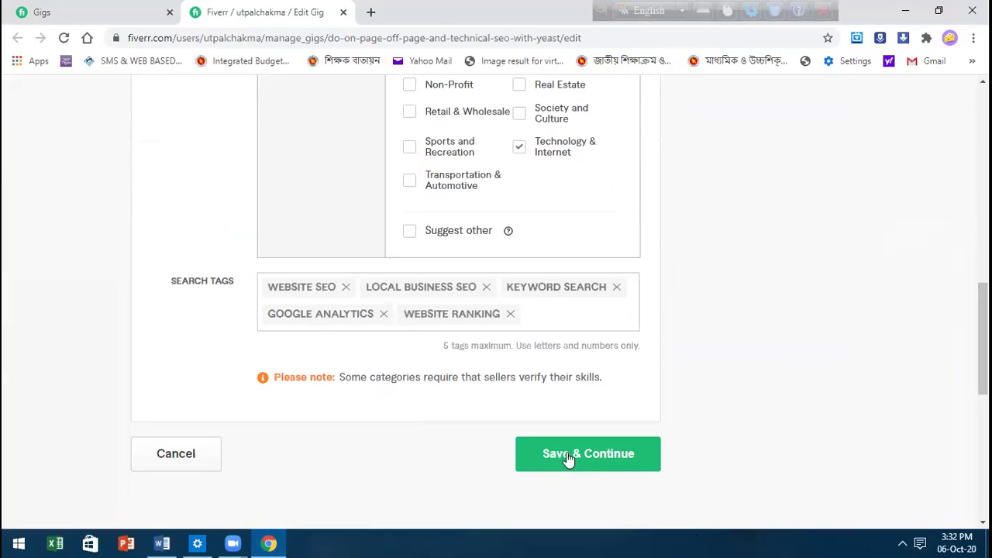
click(568, 457)
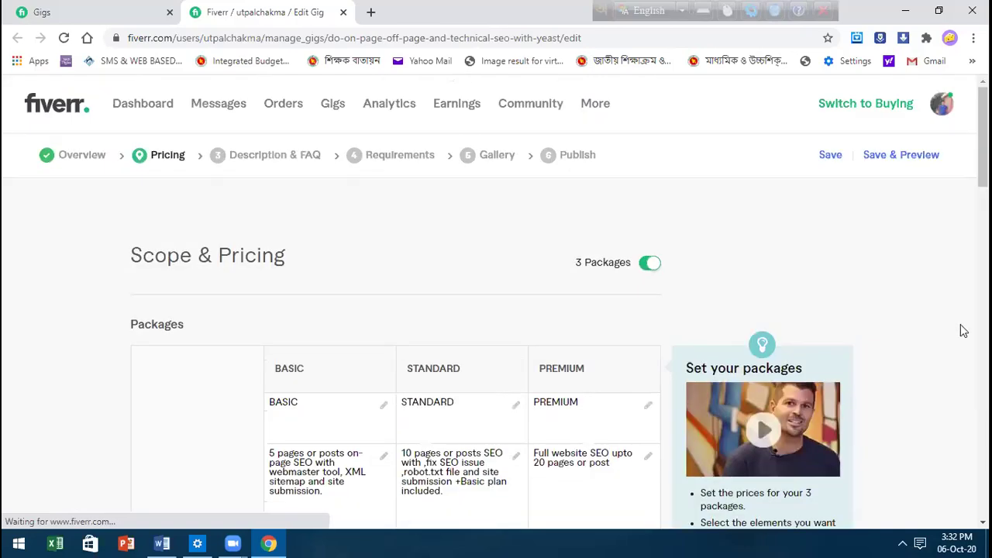
scroll(476, 282, down, 2)
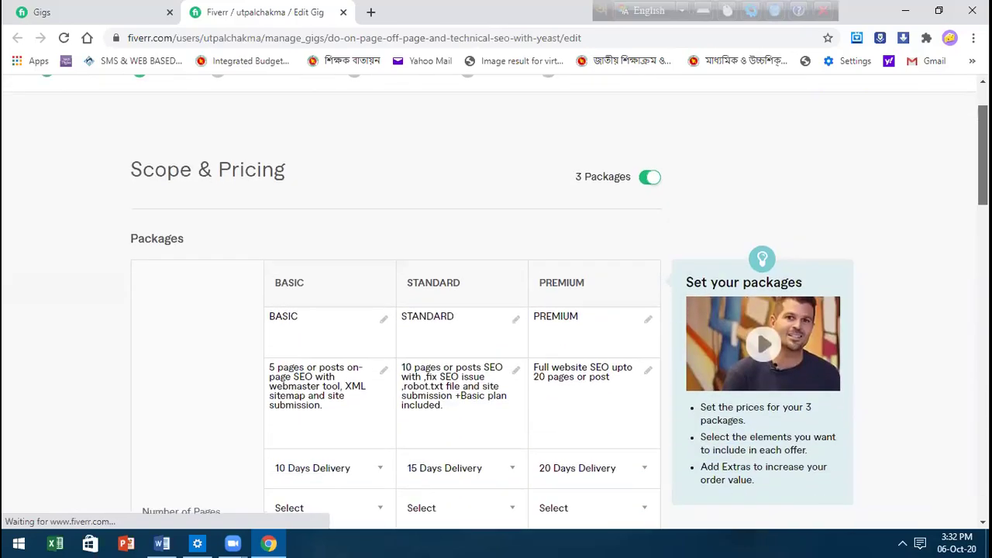
click(271, 315)
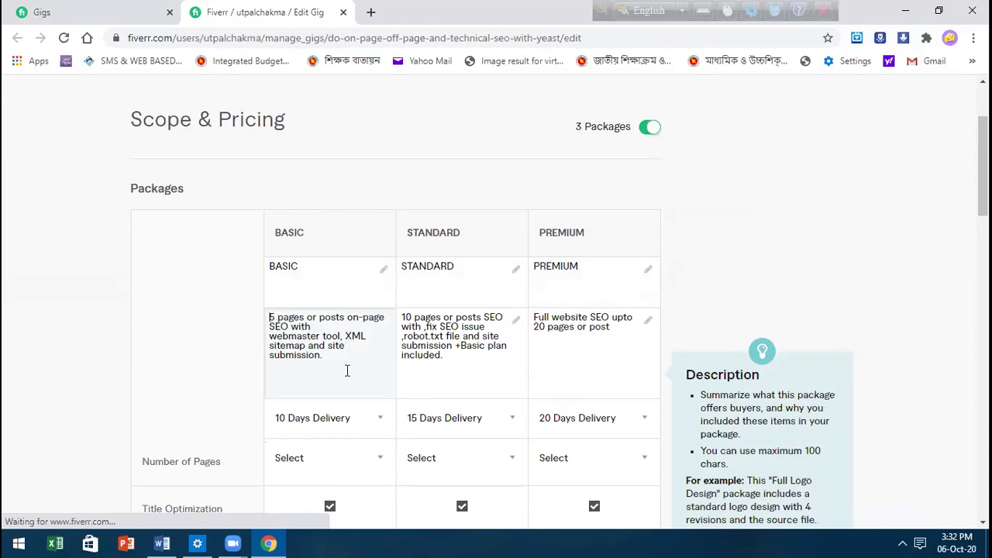
Copy the BASIC package description into the Word table
key(ctrl+a)
key(ctrl+c)
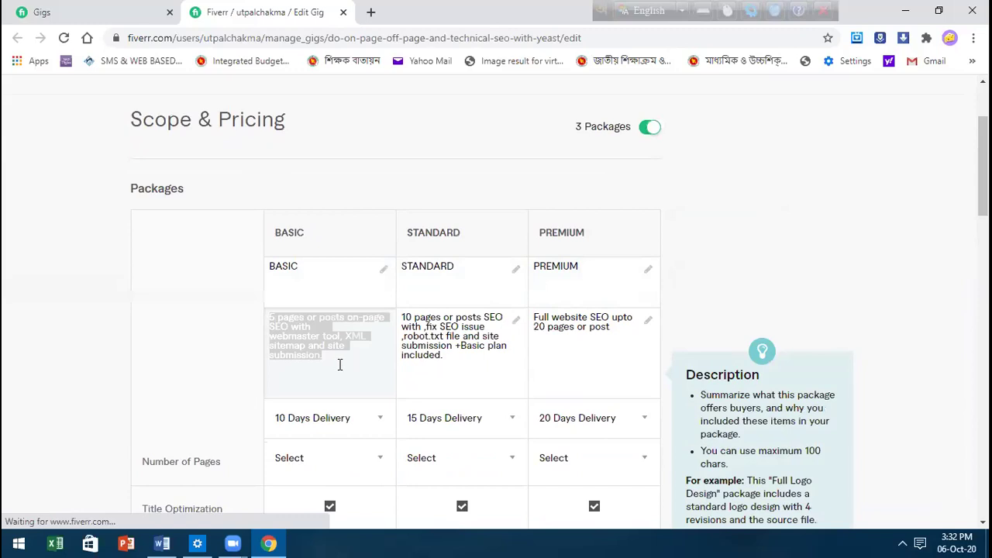
right_click(308, 342)
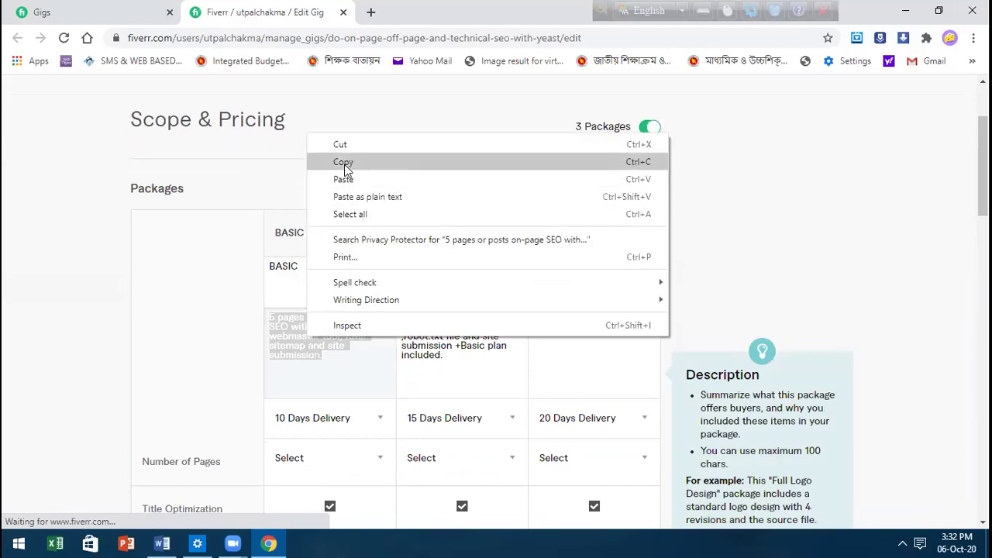
click(399, 457)
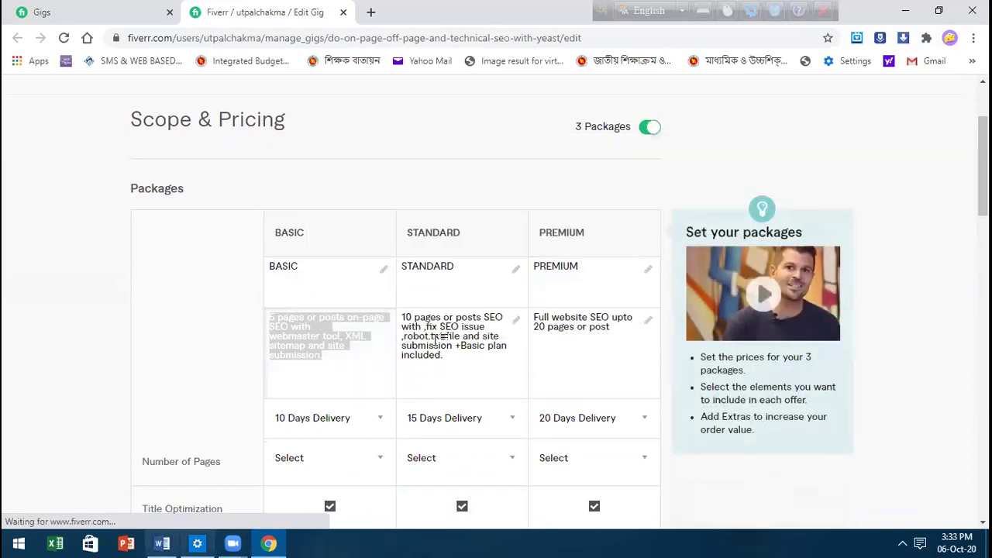
key(alt+Tab)
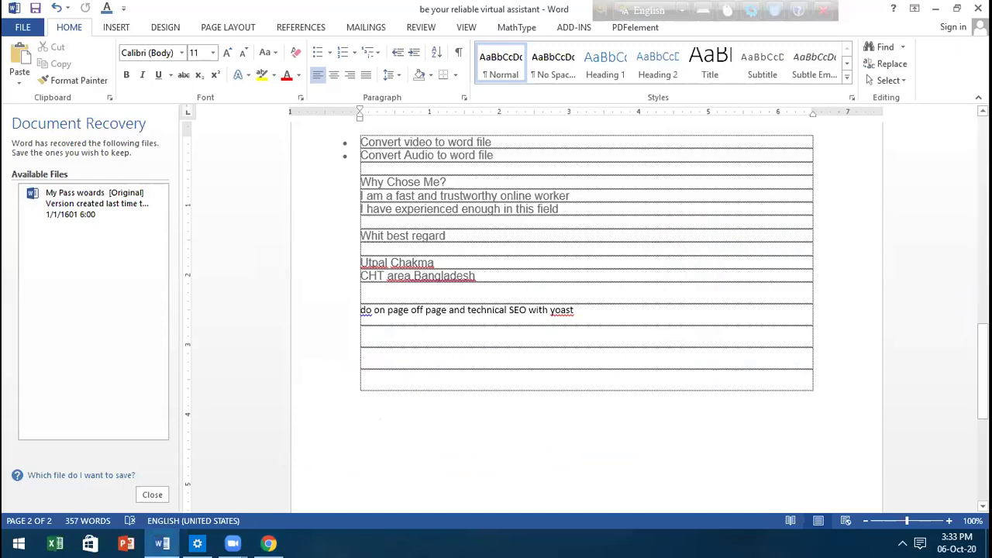
key(ctrl+v)
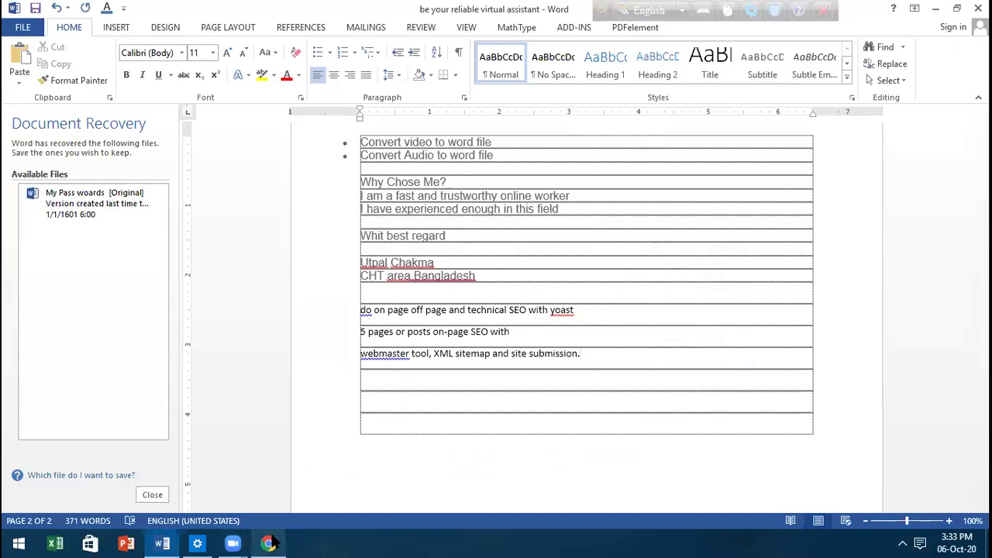
key(alt+Tab)
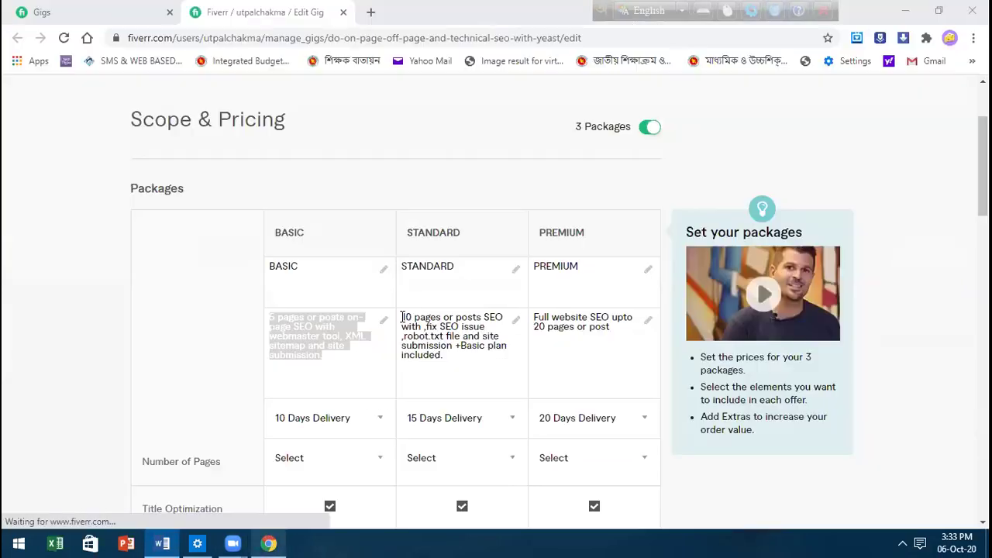
Copy the STANDARD package description into a new Word table row
click(495, 359)
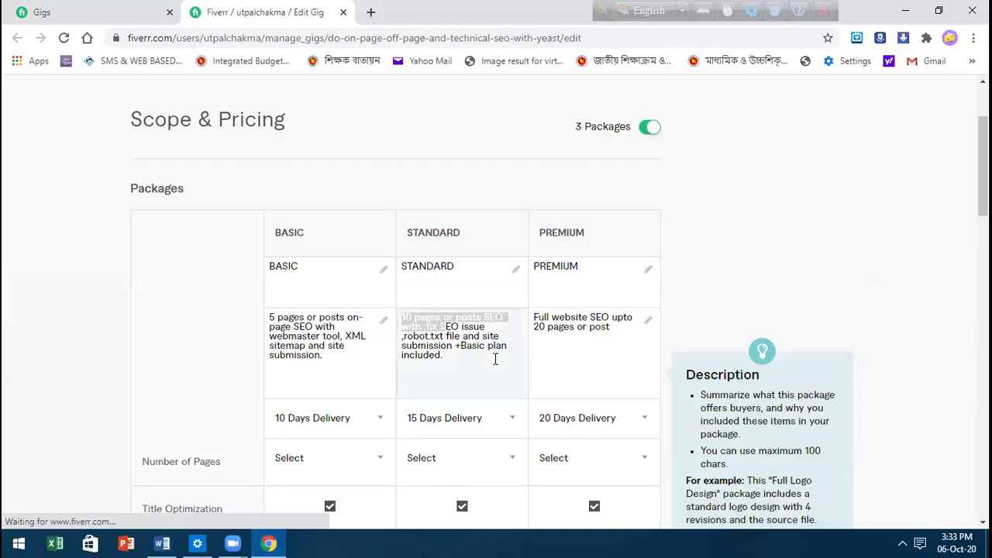
right_click(455, 339)
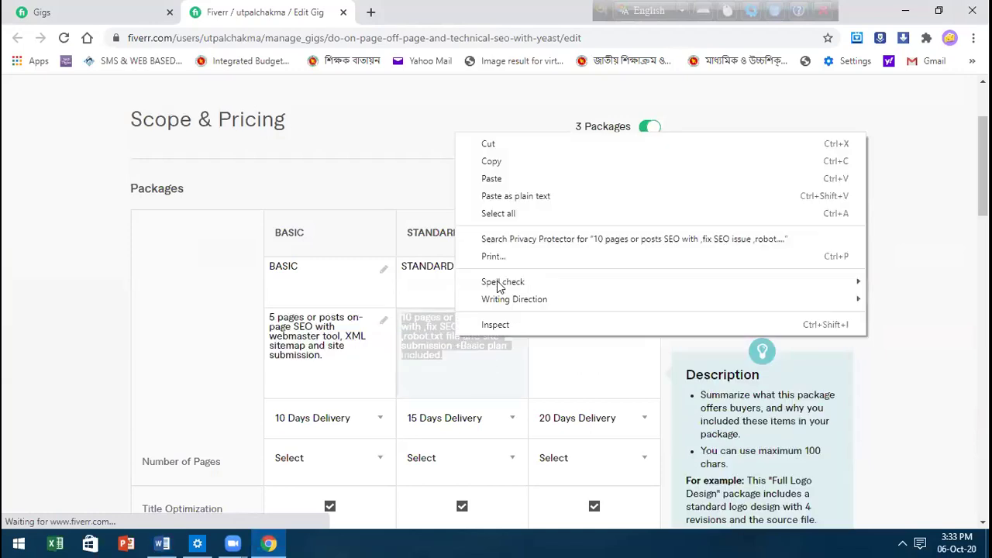
click(491, 162)
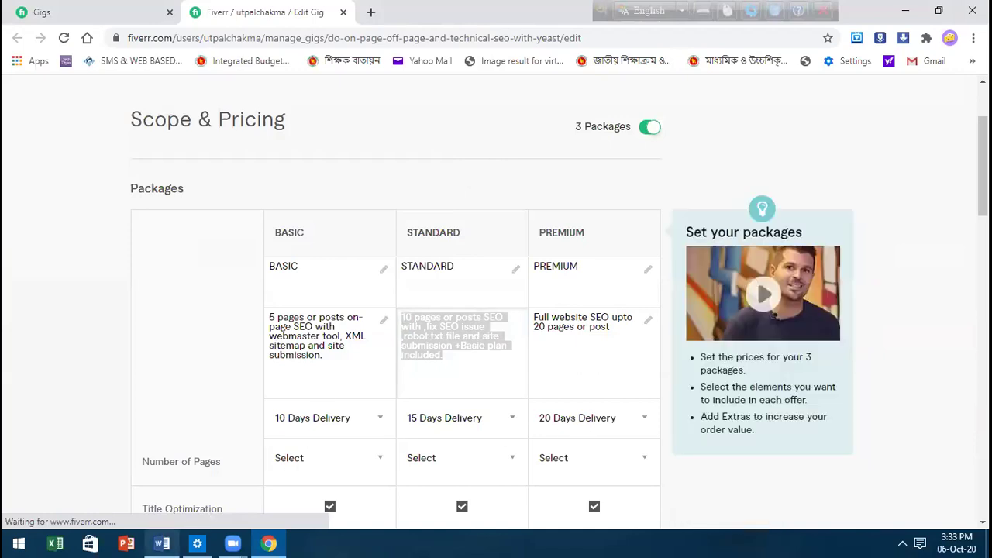
click(162, 543)
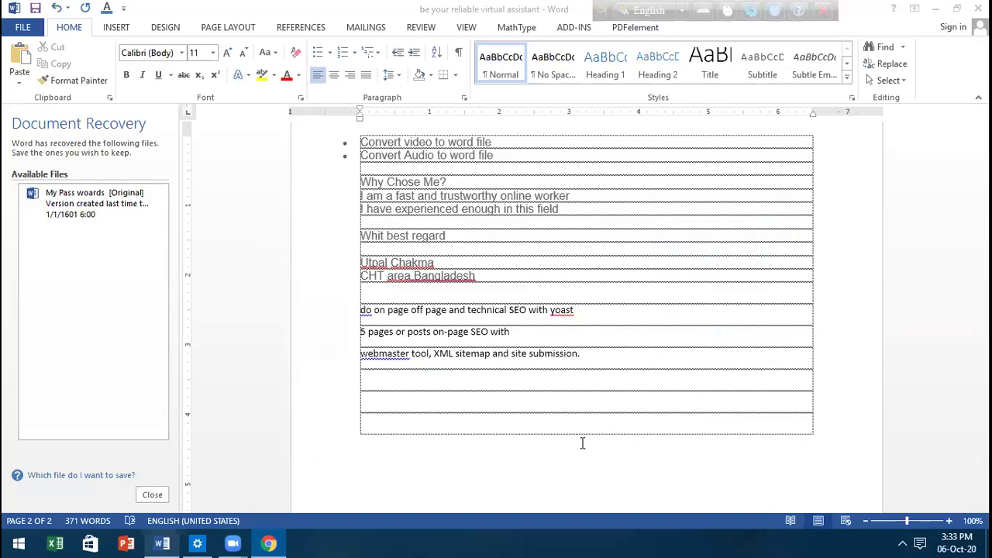
key(ctrl+v)
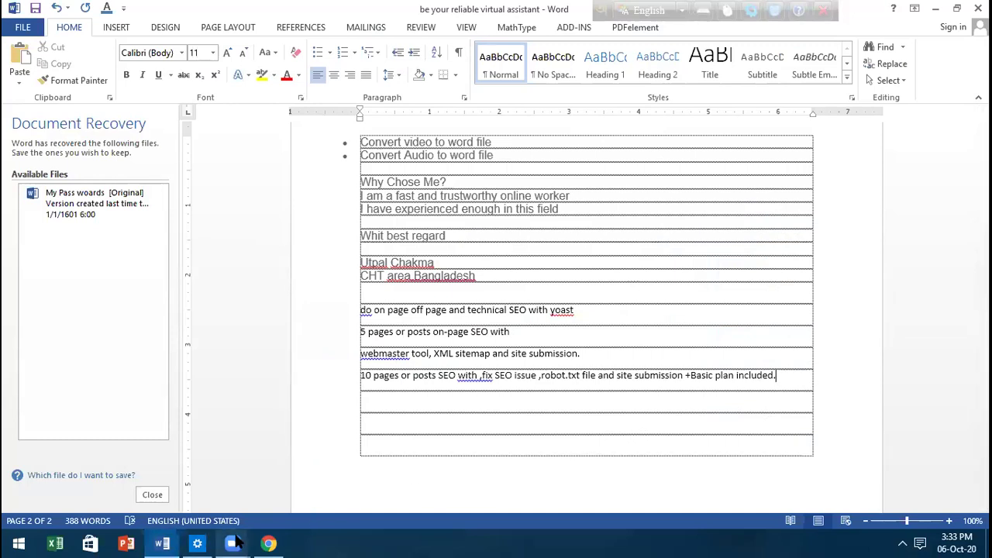
mouse_move(232, 543)
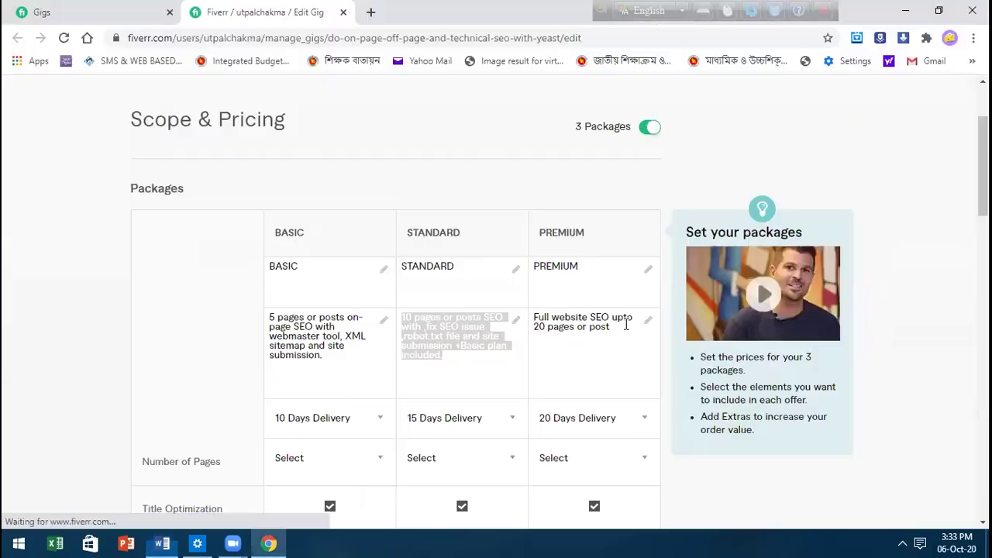
key(alt+Tab)
Select all of the PREMIUM package description text for the Word table
click(632, 334)
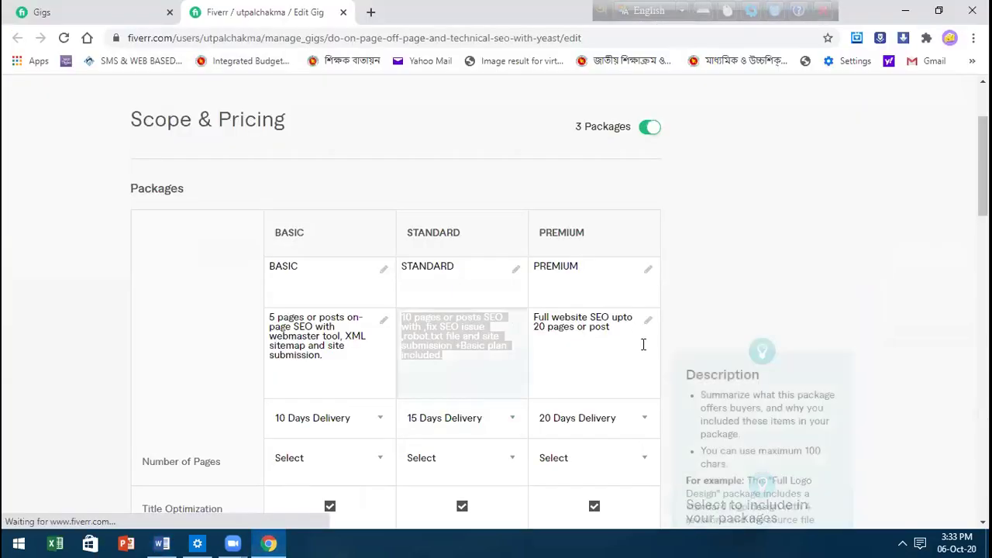
key(ctrl+a)
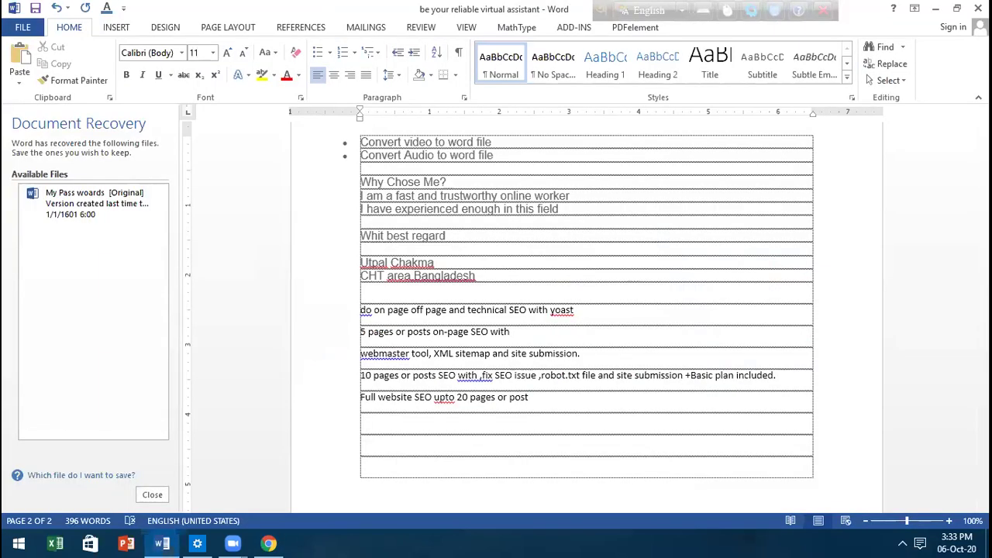
key(Tab)
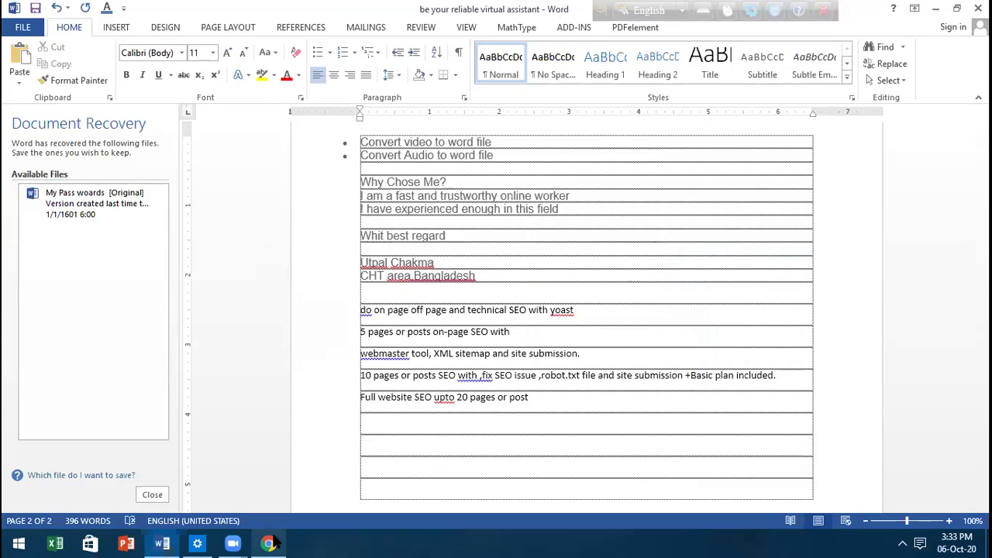
Review the SEO gig's three-package table, then save Scope & Pricing and continue
mouse_move(268, 543)
click(277, 500)
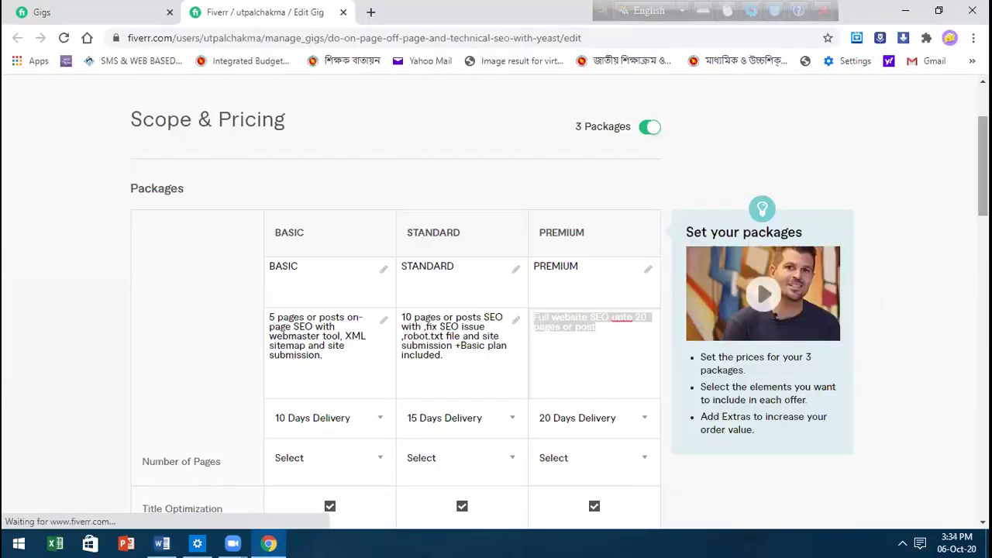
scroll(496, 302, down, 3)
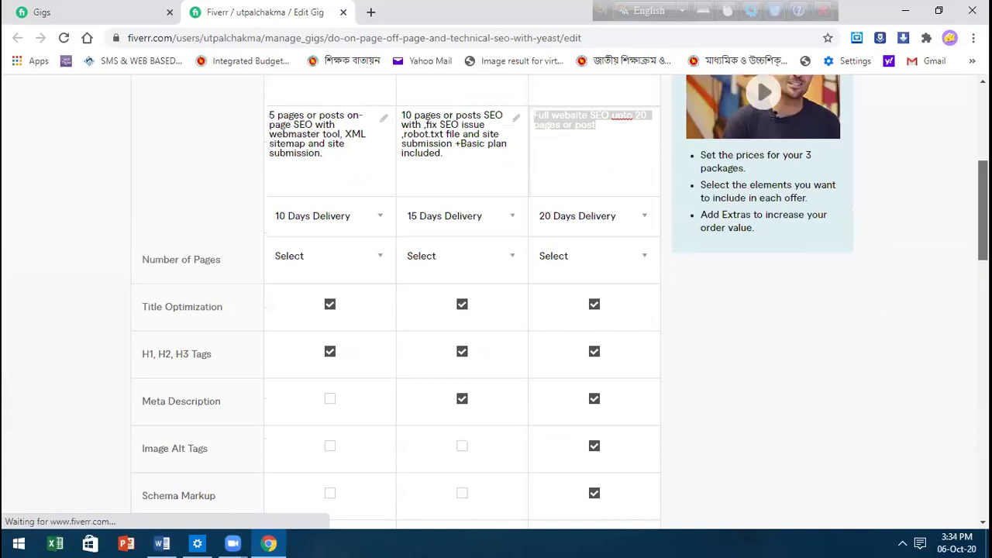
scroll(496, 302, down, 3)
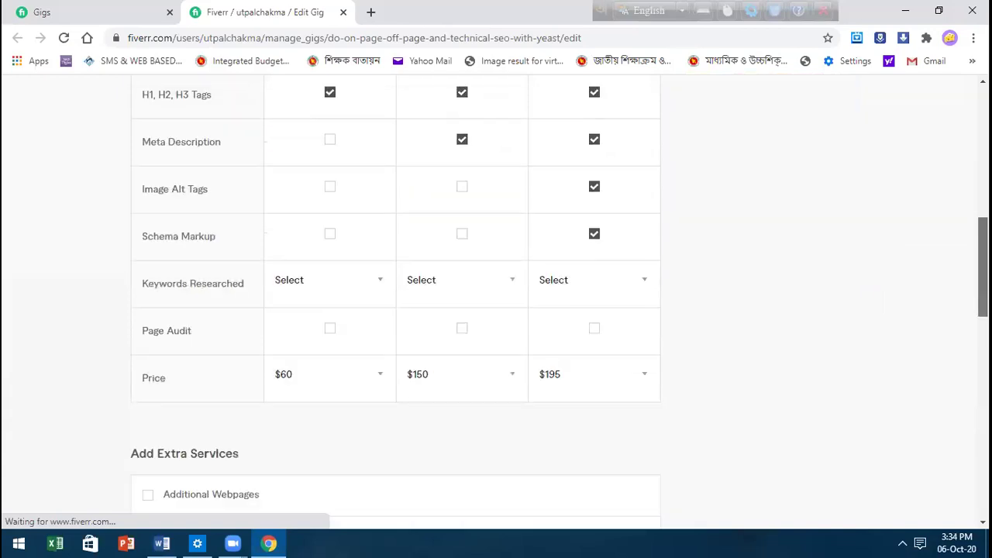
scroll(495, 303, up, 5)
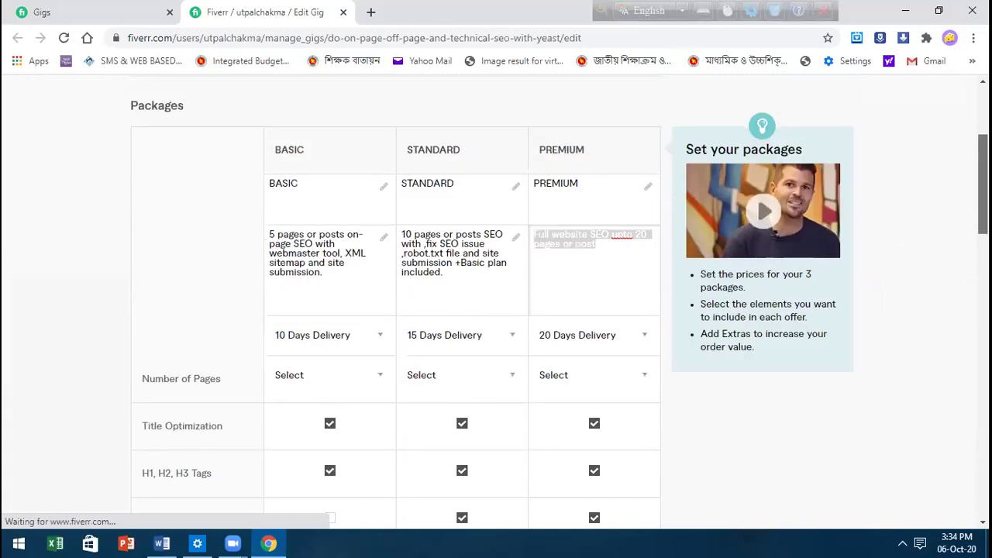
scroll(496, 302, up, 1)
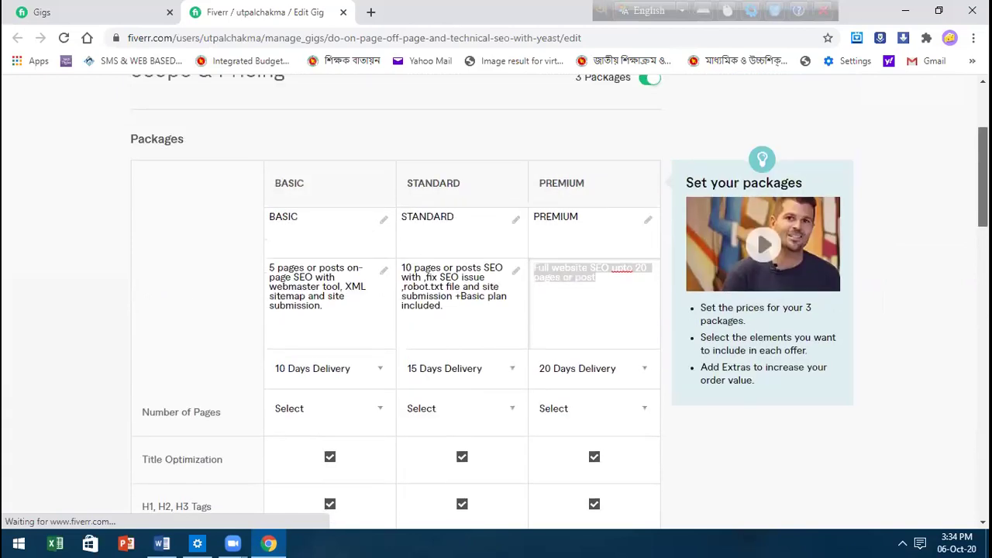
scroll(496, 302, down, 1)
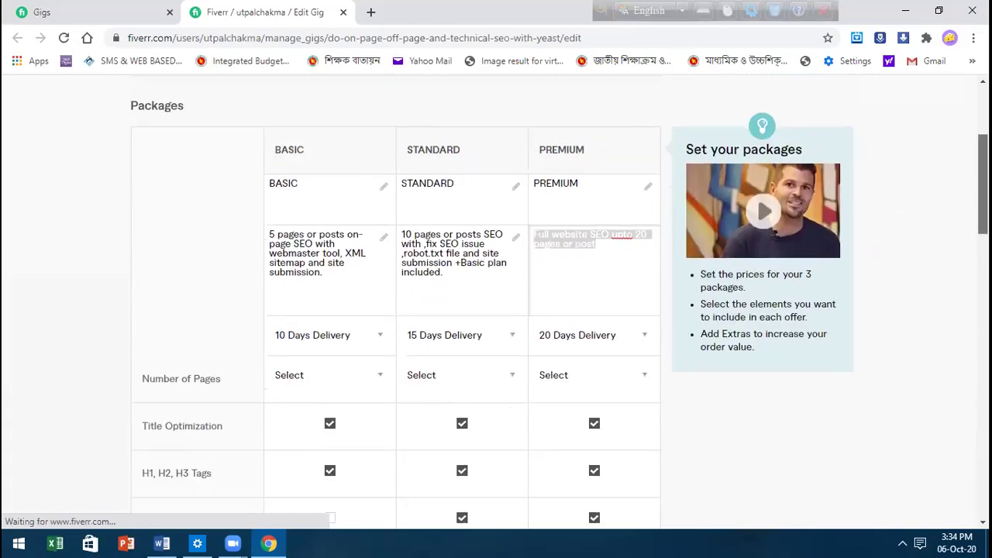
scroll(496, 302, down, 3)
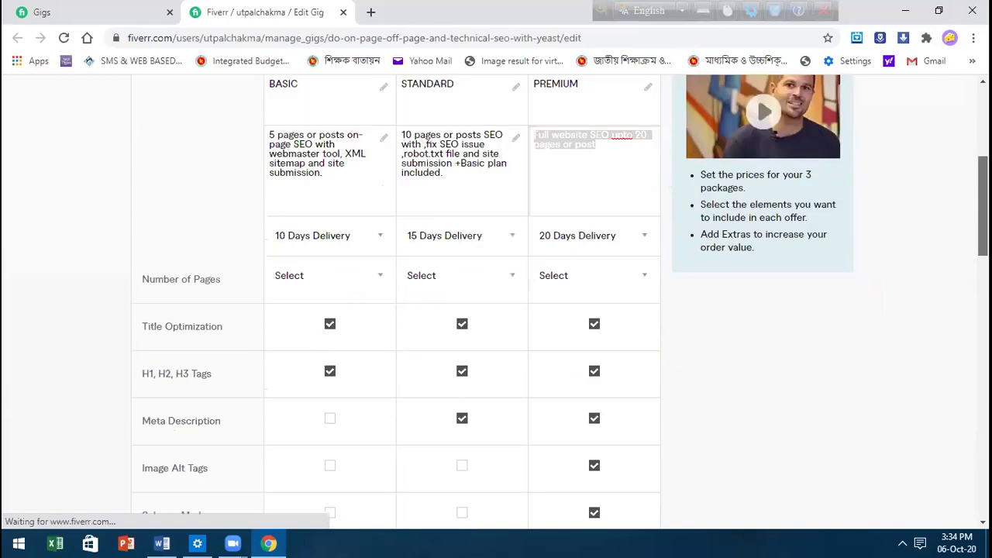
scroll(425, 259, up, 10)
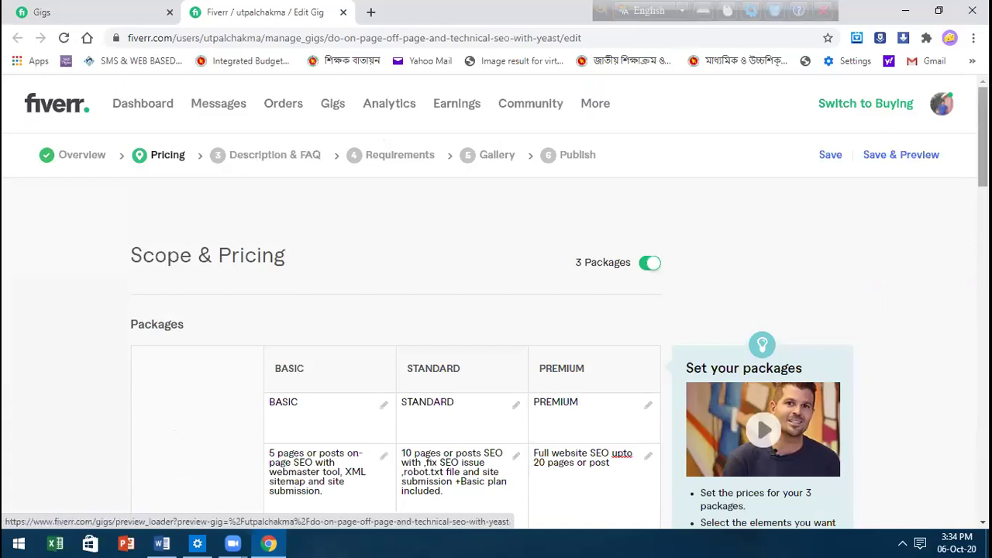
scroll(496, 302, down, 9)
scroll(744, 445, down, 5)
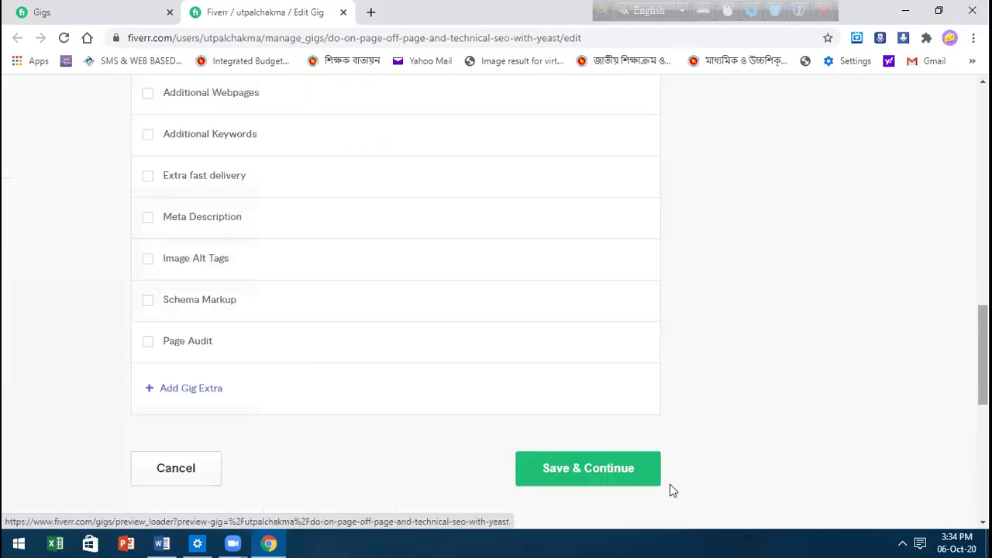
click(579, 468)
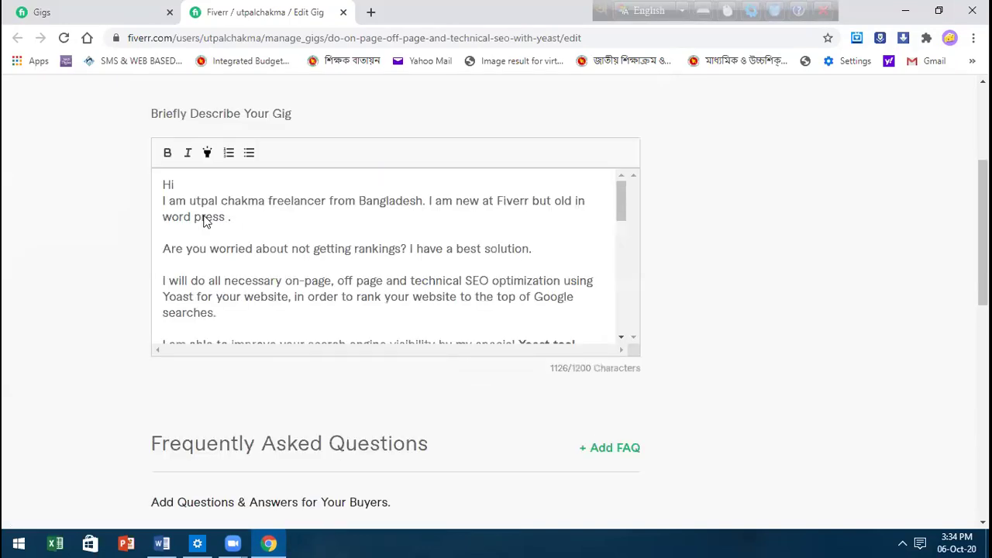
Paste the SEO gig's full description, through its 'Why Choose me?' list, into the Word table
drag(248, 421, 553, 522)
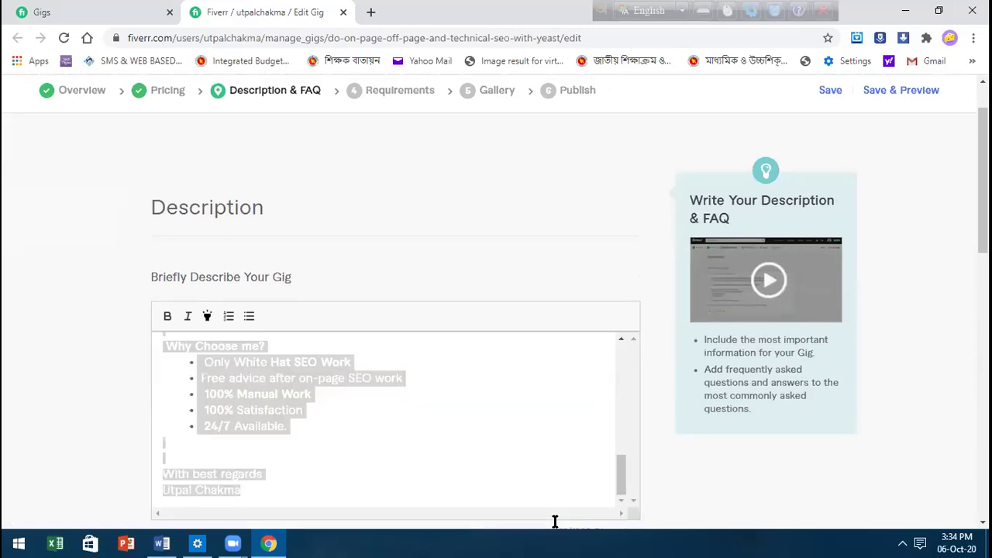
scroll(554, 522, down, 10)
scroll(965, 217, up, 7)
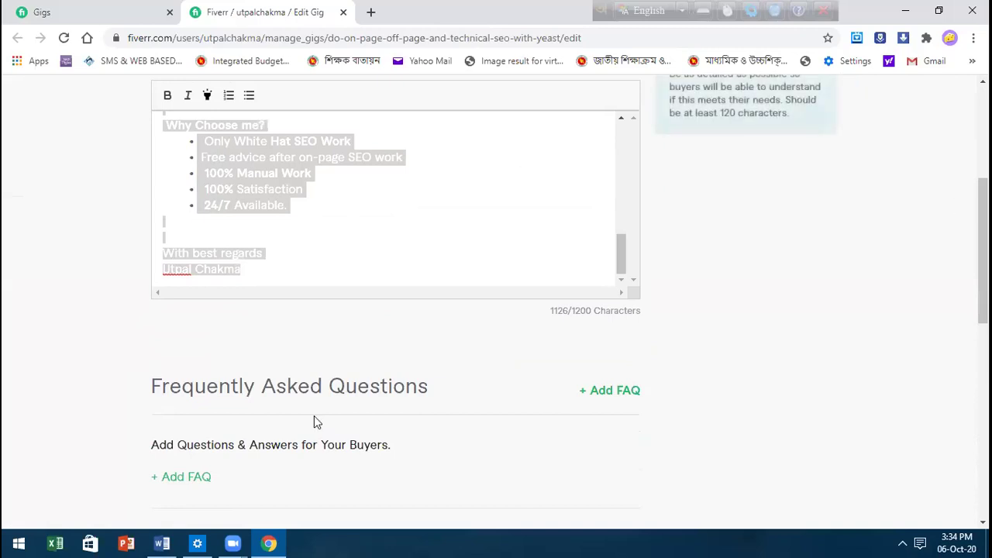
click(163, 540)
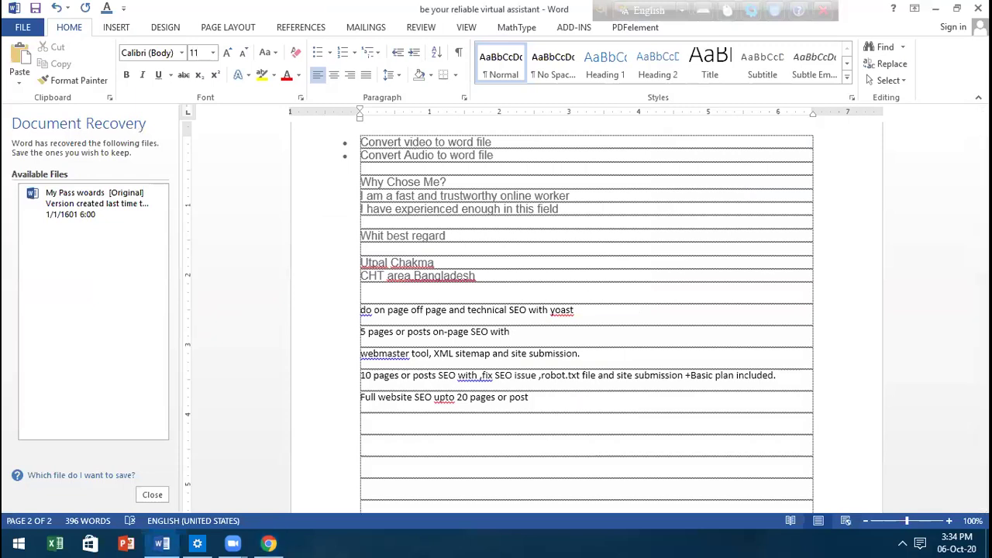
key(ctrl+v)
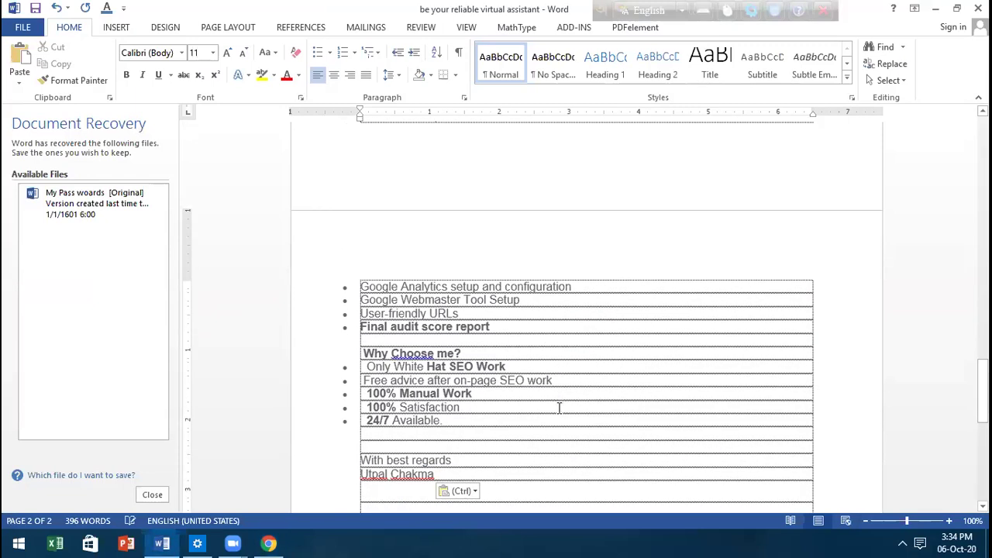
drag(982, 391, 982, 401)
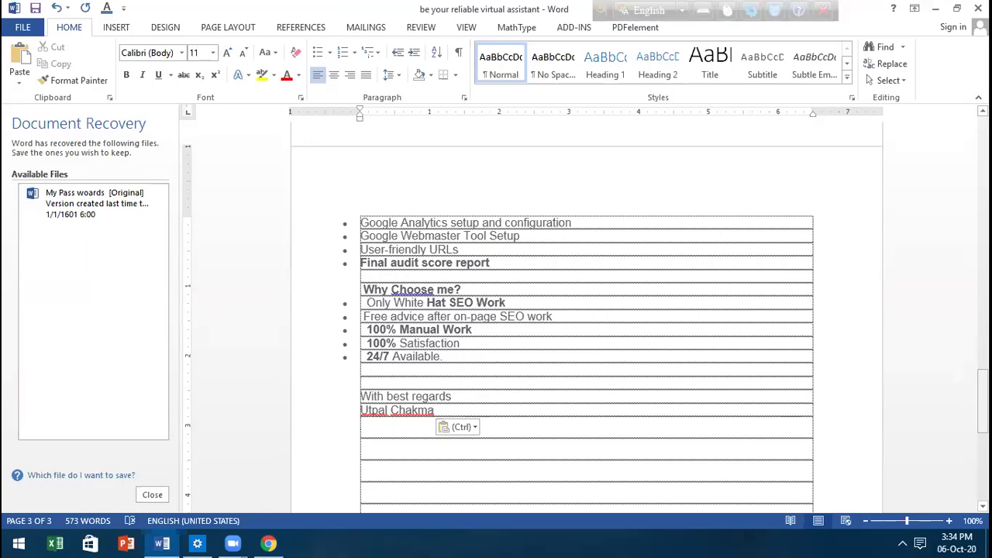
drag(982, 401, 271, 542)
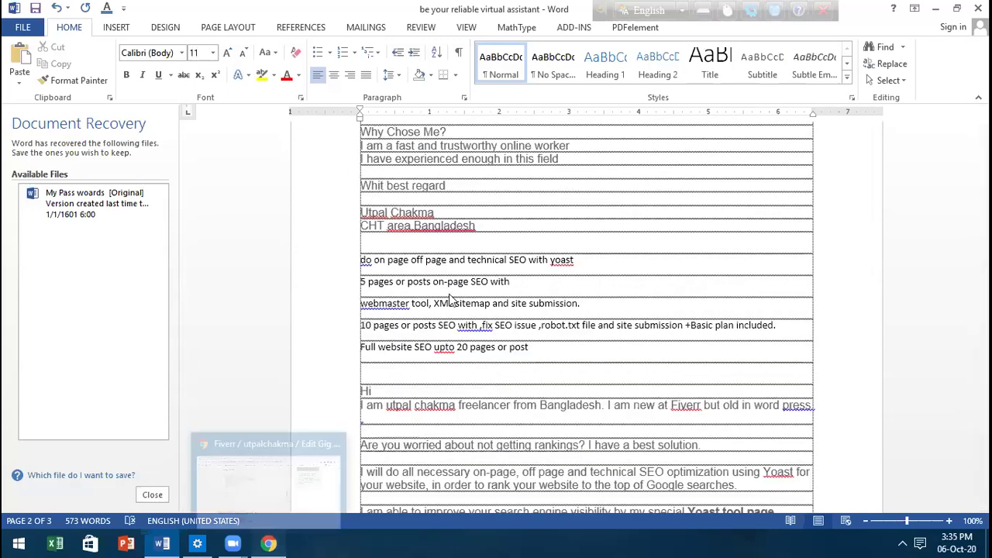
key(alt+Tab)
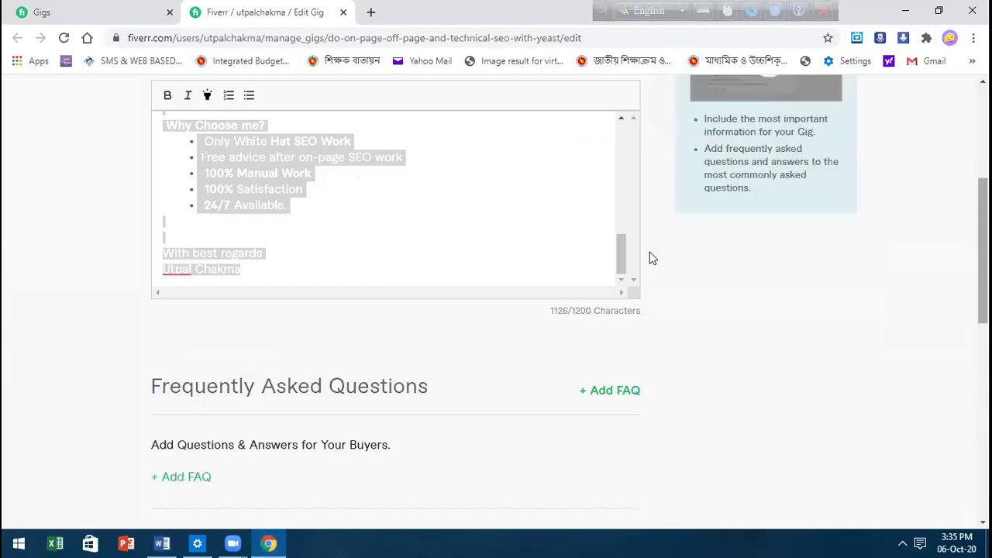
Save the SEO gig's Description & FAQ and review its Requirements question about necessary documents
scroll(648, 257, up, 1)
scroll(496, 302, up, 3)
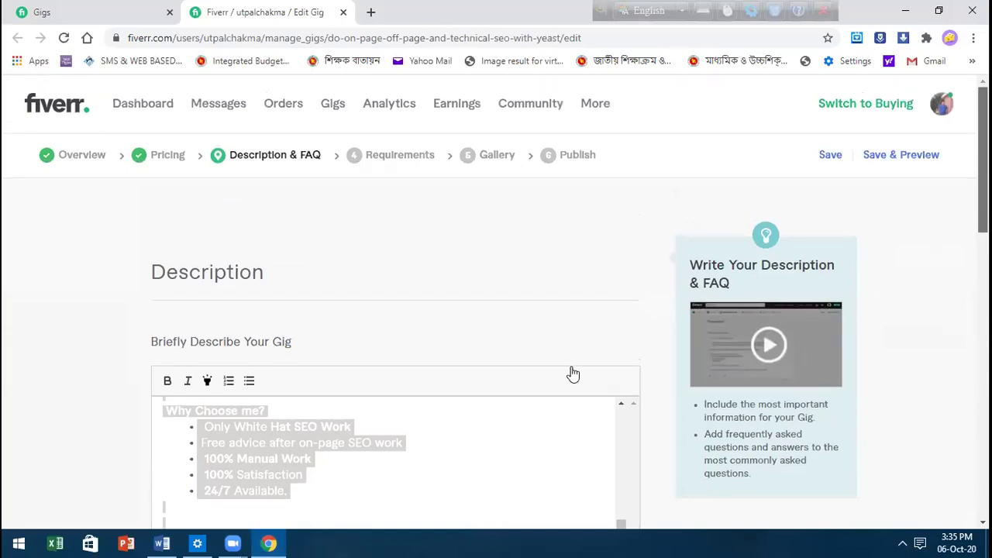
scroll(569, 384, down, 3)
scroll(571, 388, down, 3)
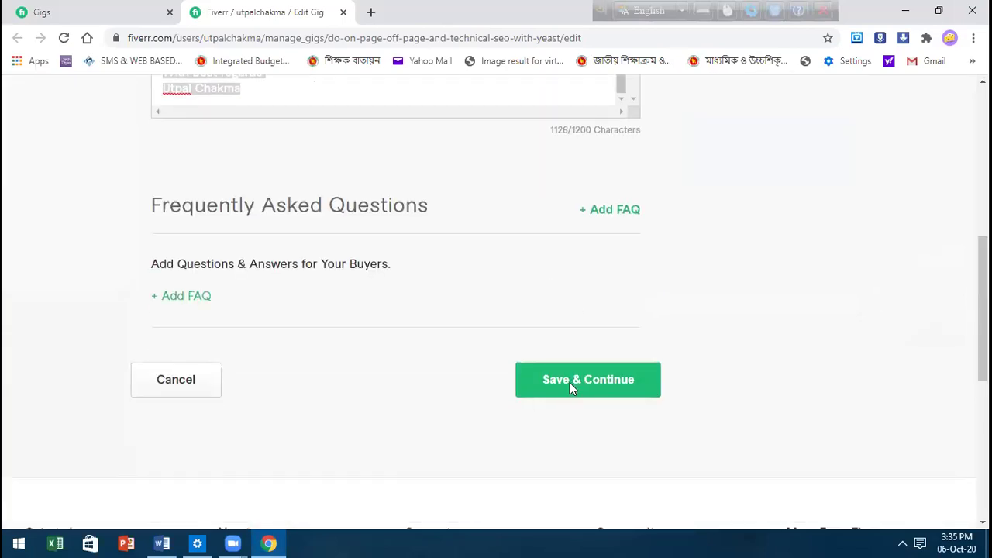
click(570, 382)
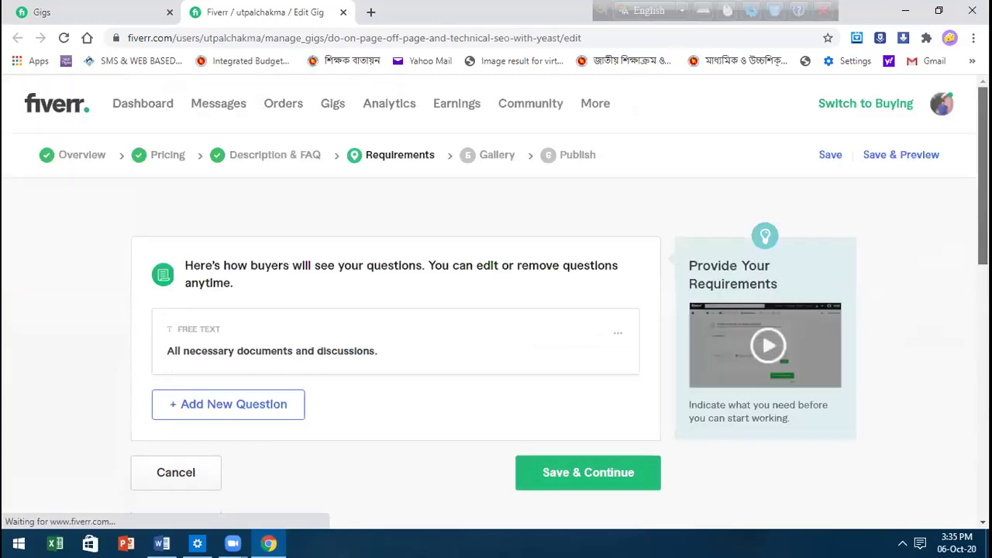
scroll(496, 310, down, 1)
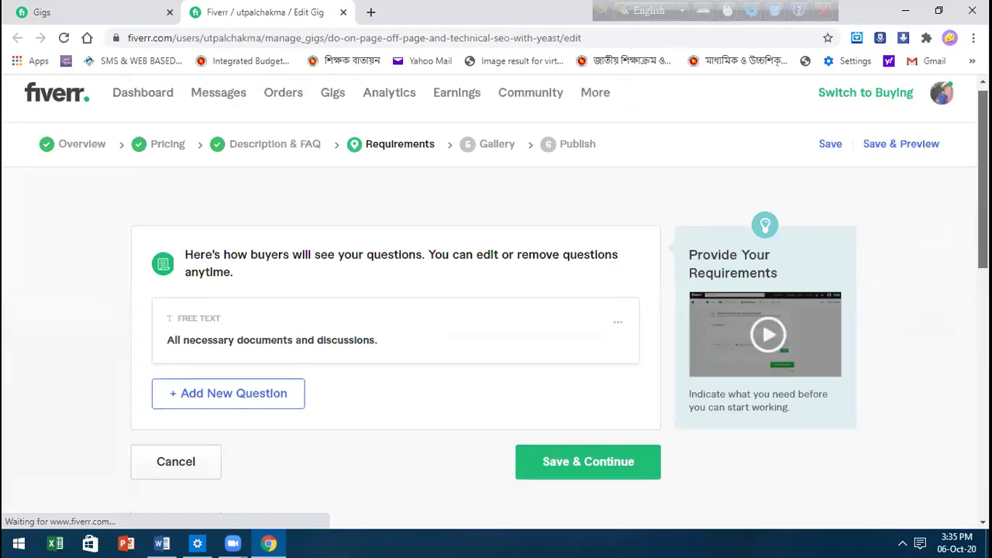
scroll(496, 310, down, 1)
scroll(596, 177, down, 2)
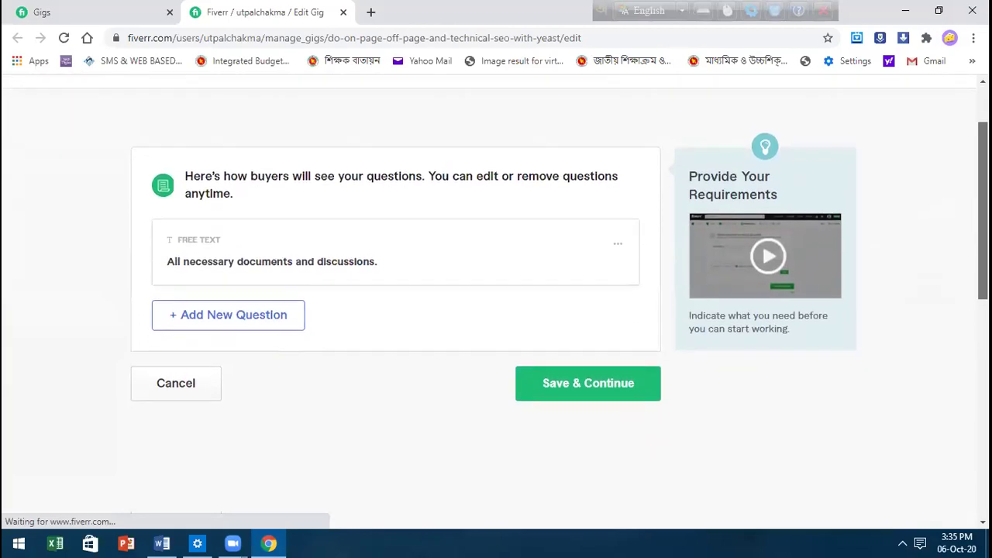
scroll(597, 177, up, 1)
scroll(472, 126, up, 1)
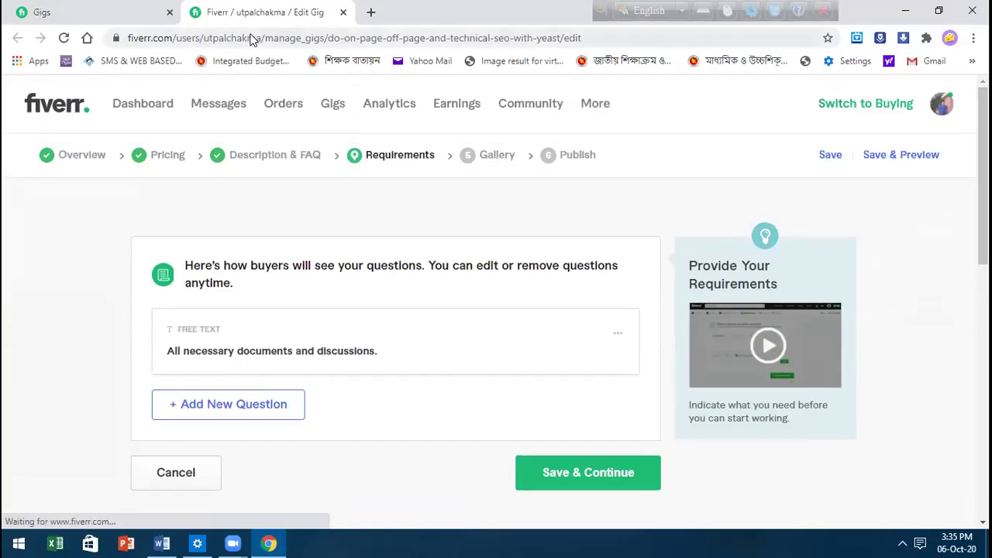
Open the draft b2b lead generation gig in the editor and select its whole title
click(343, 13)
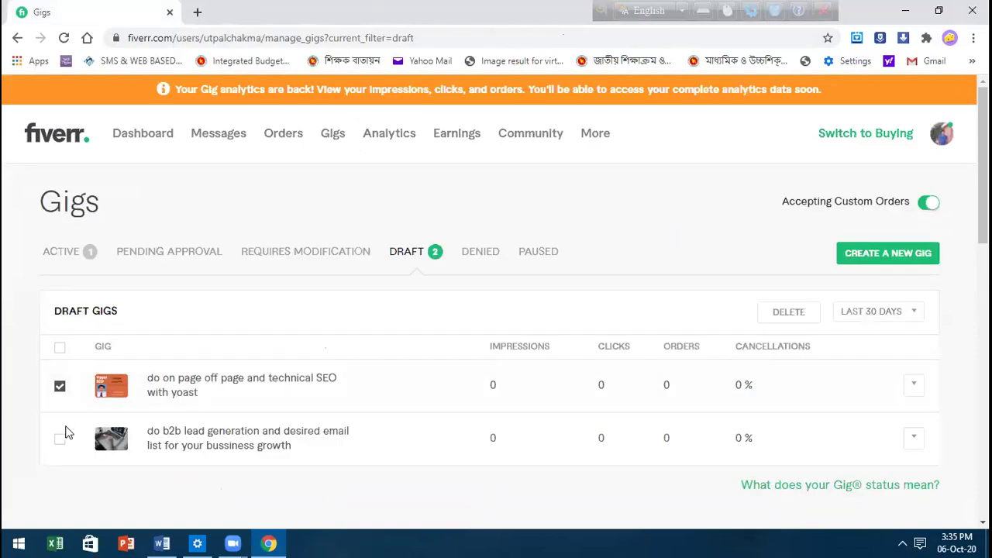
click(60, 439)
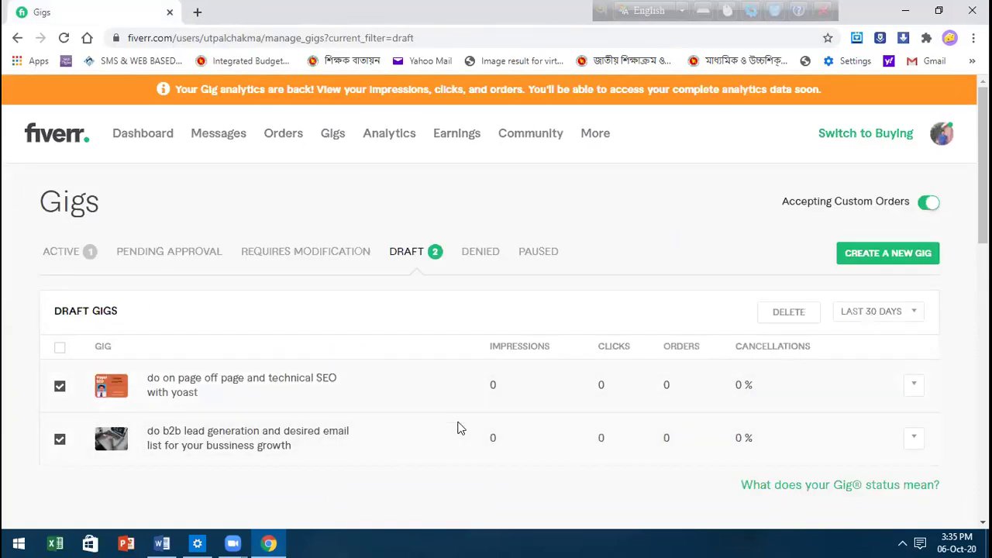
click(915, 441)
click(894, 439)
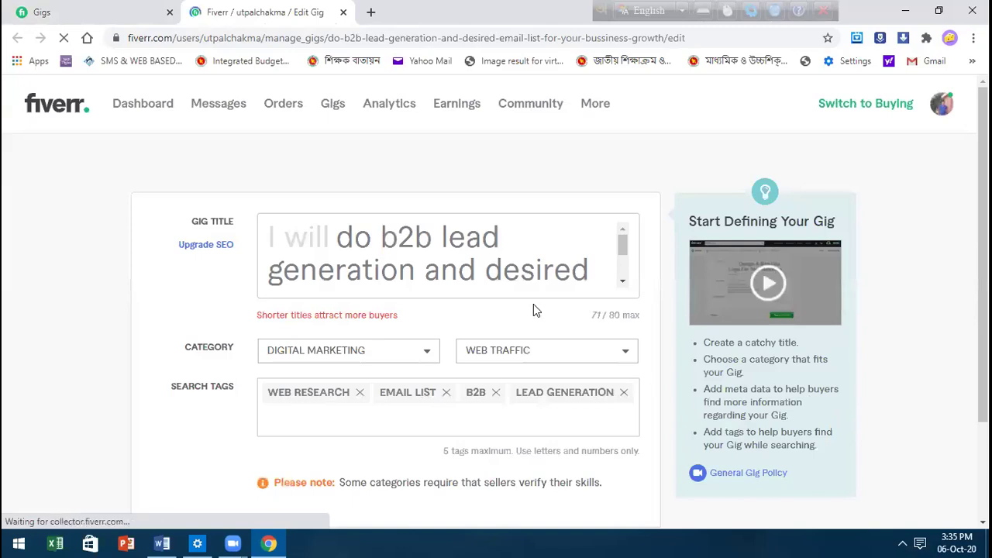
click(315, 230)
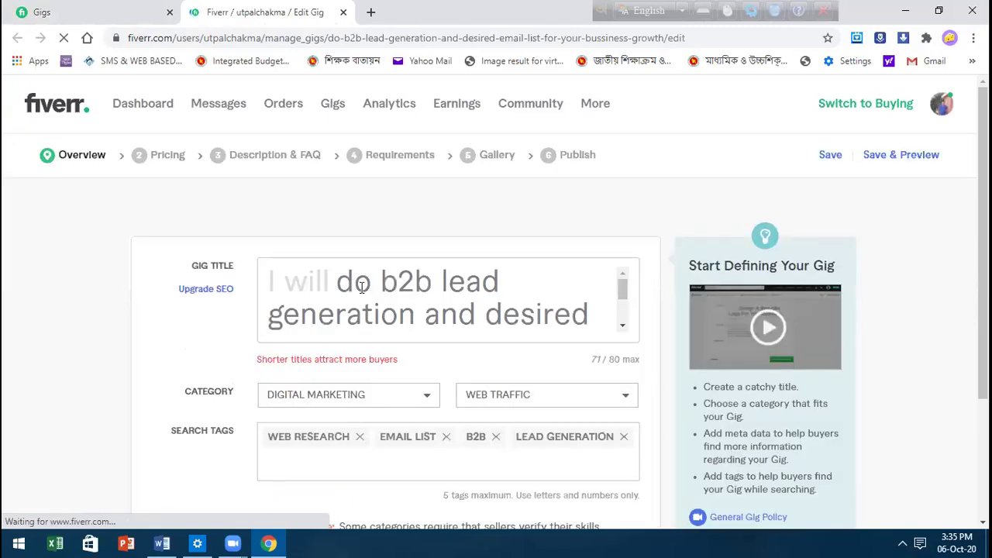
click(424, 294)
key(ctrl+a)
key(ctrl+c)
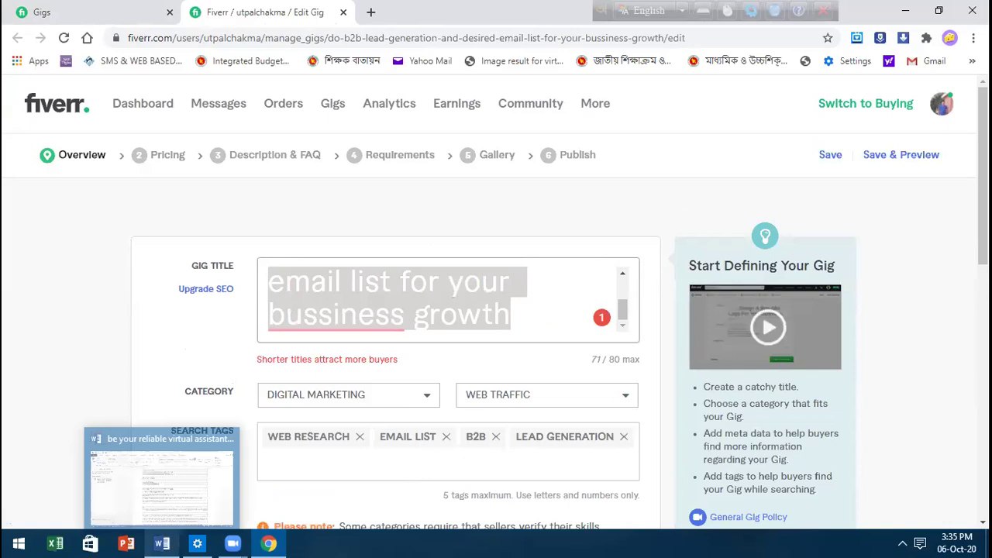
Add 'do b2b lead generation and desired email list for your bussiness growth' below the signature, after a blank line
key(alt+Tab)
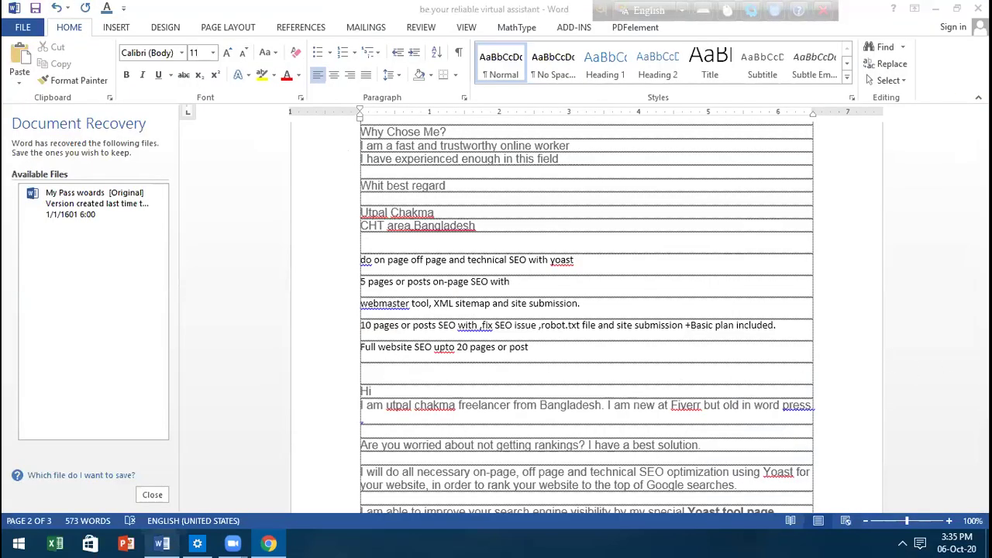
scroll(484, 218, down, 15)
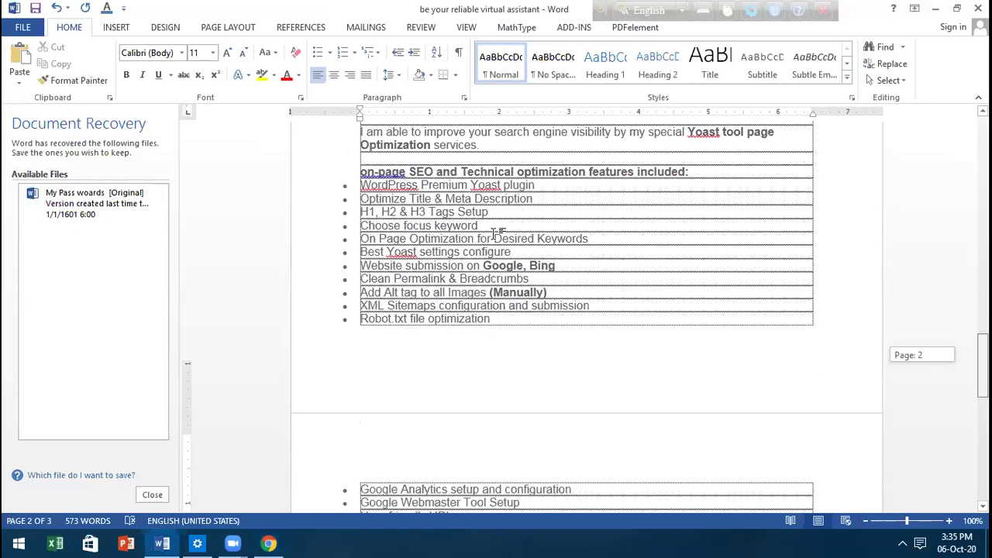
scroll(484, 219, down, 4)
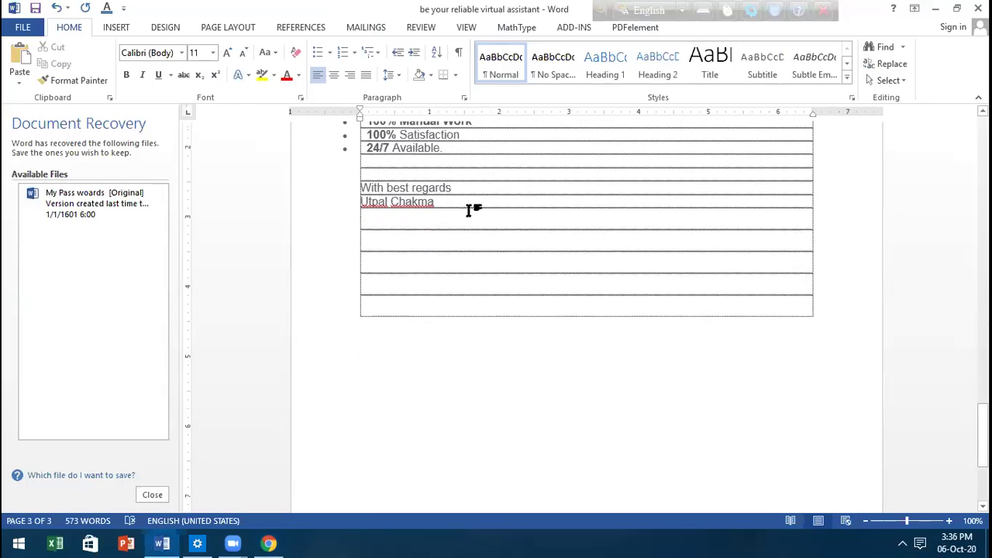
click(471, 206)
key(Return)
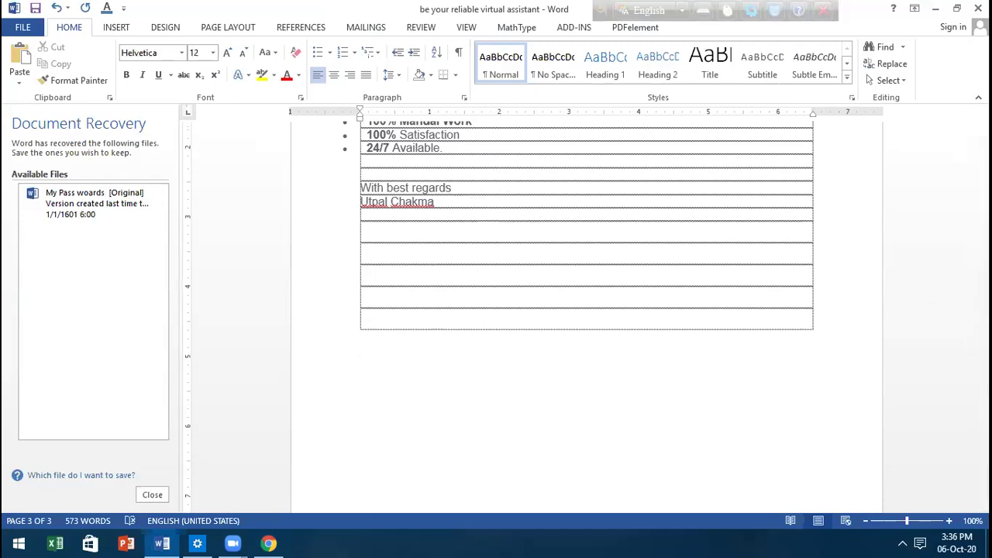
key(ctrl+v)
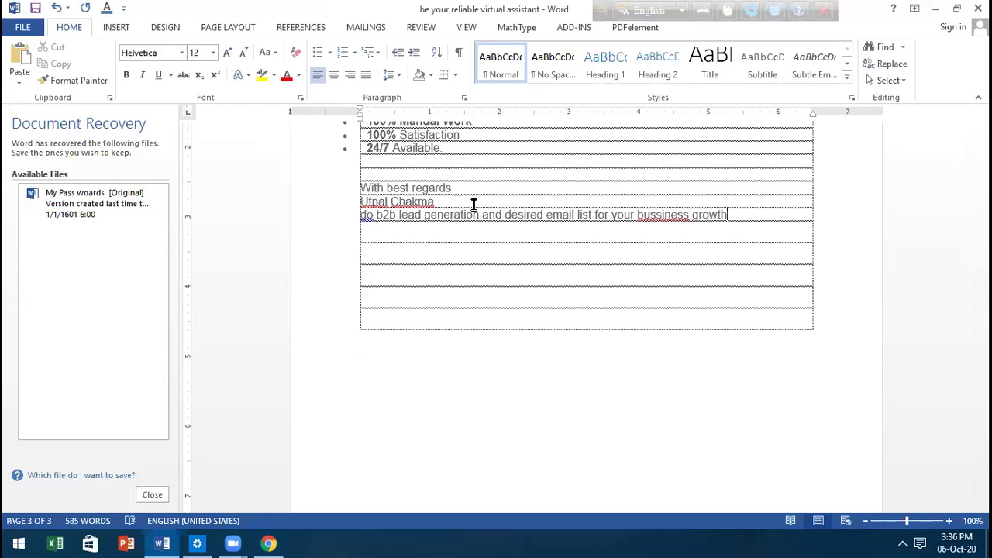
click(455, 204)
key(Return)
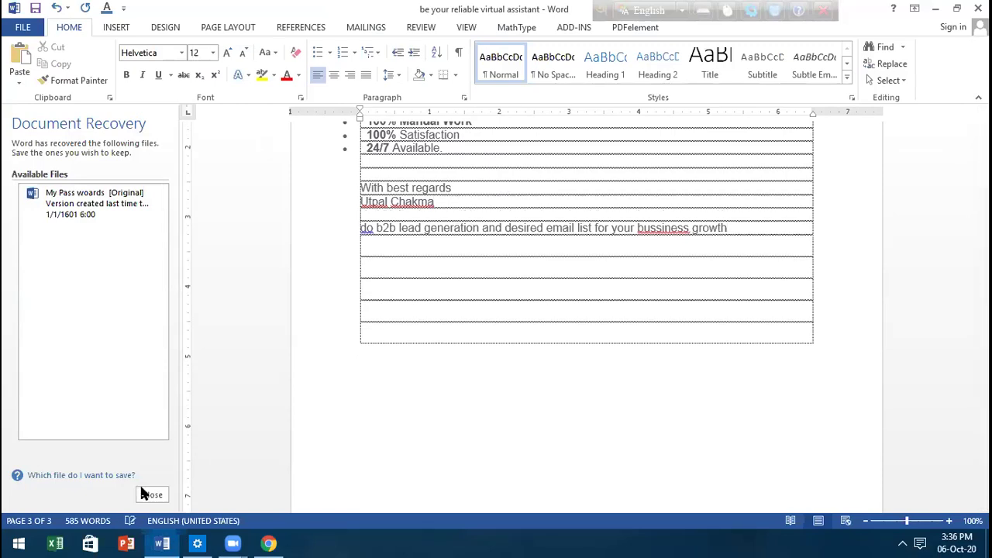
click(269, 543)
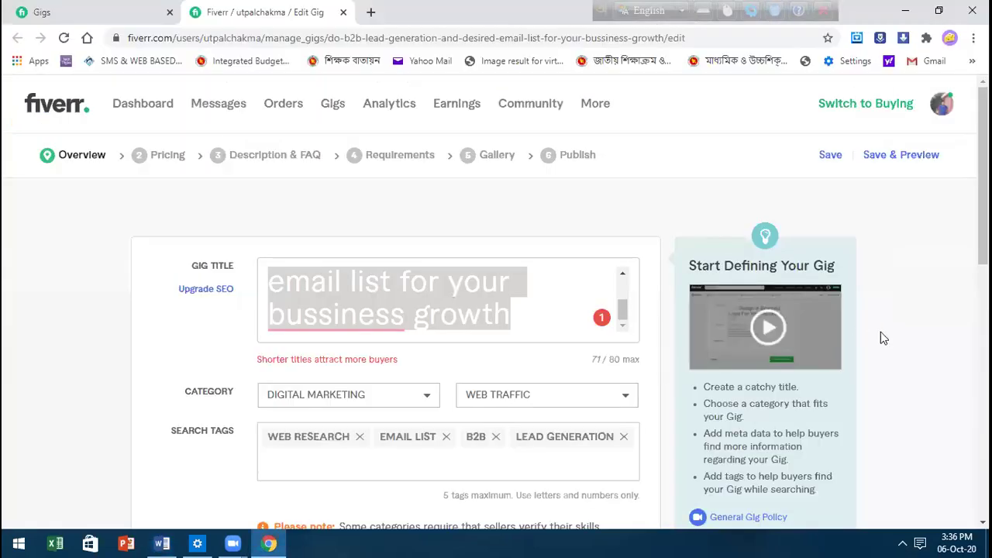
Save the b2b gig's overview and continue to its pricing page
scroll(678, 380, down, 2)
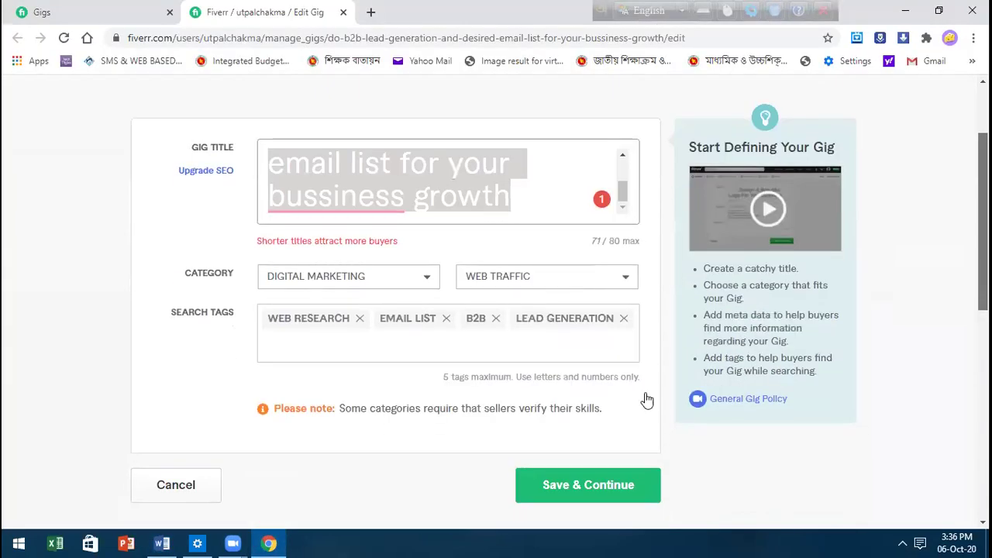
scroll(567, 399, down, 1)
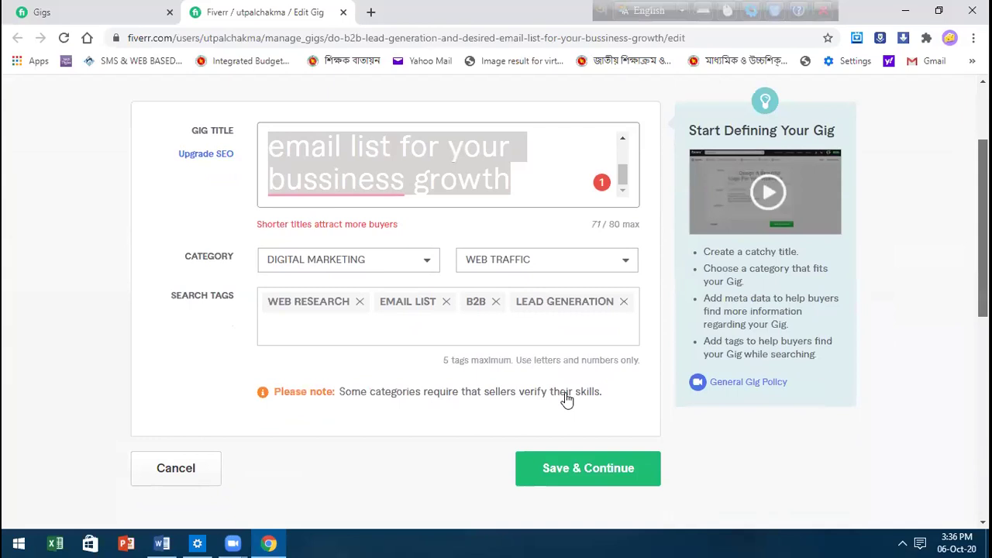
scroll(566, 398, down, 1)
click(566, 398)
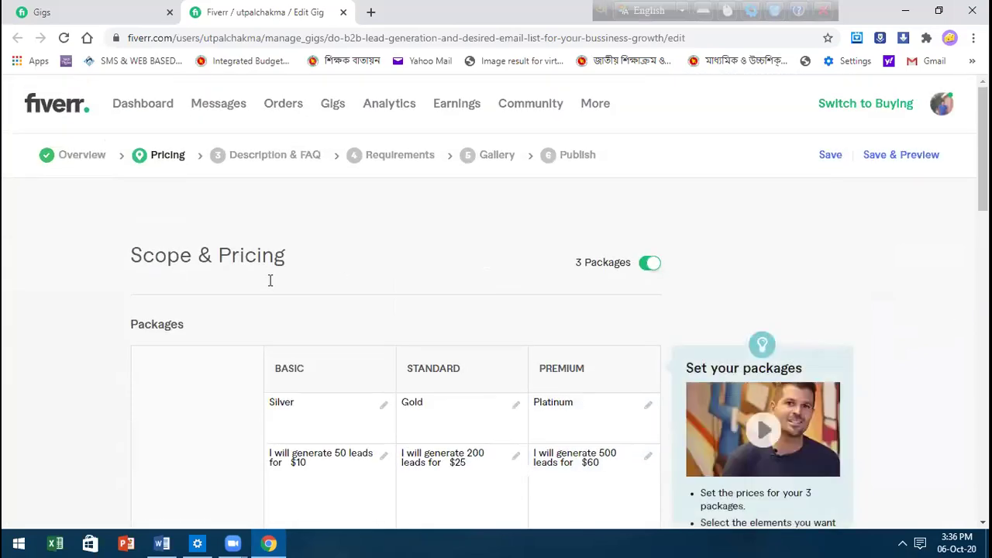
Copy the Basic package description (50 leads for $10) into a new Word table line
scroll(302, 284, down, 2)
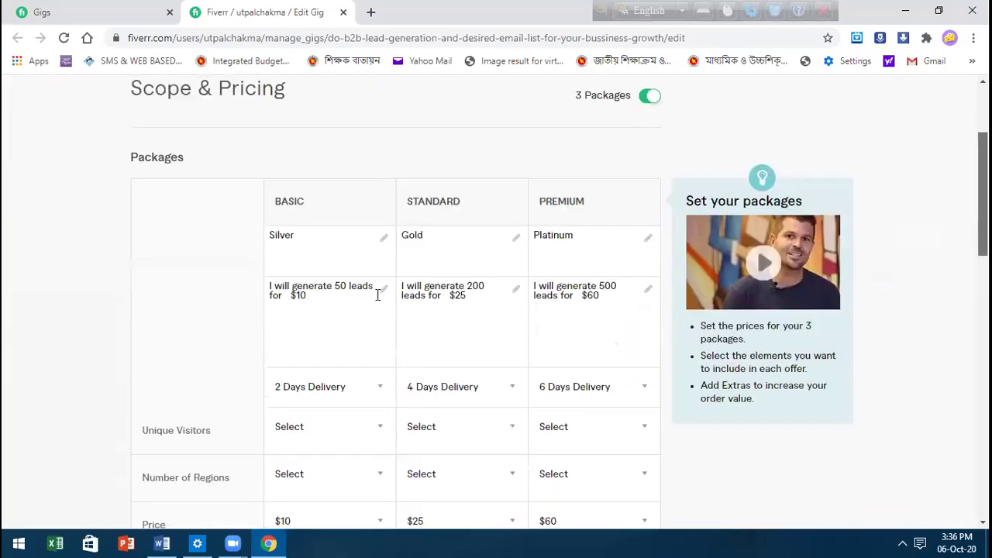
triple_click(377, 295)
key(ctrl+c)
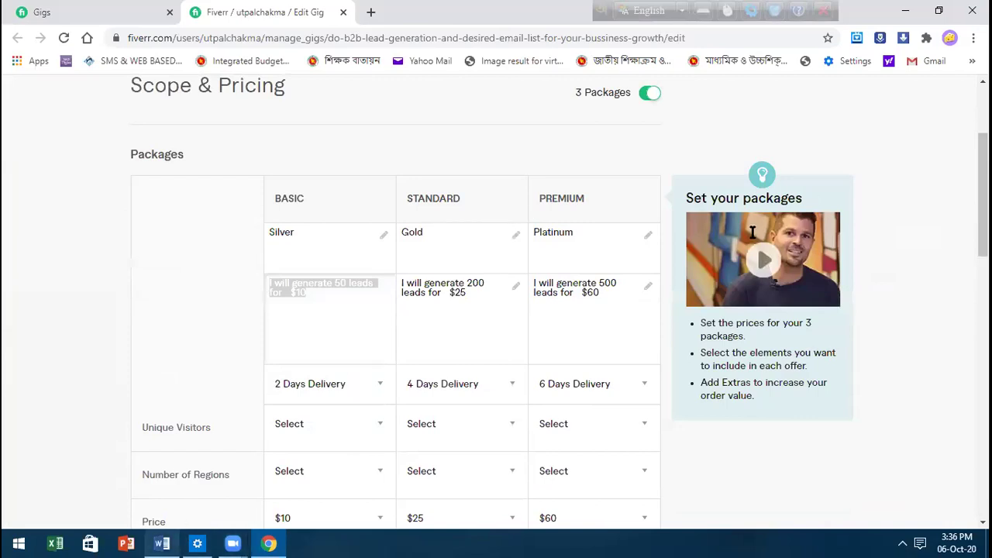
key(alt+Tab)
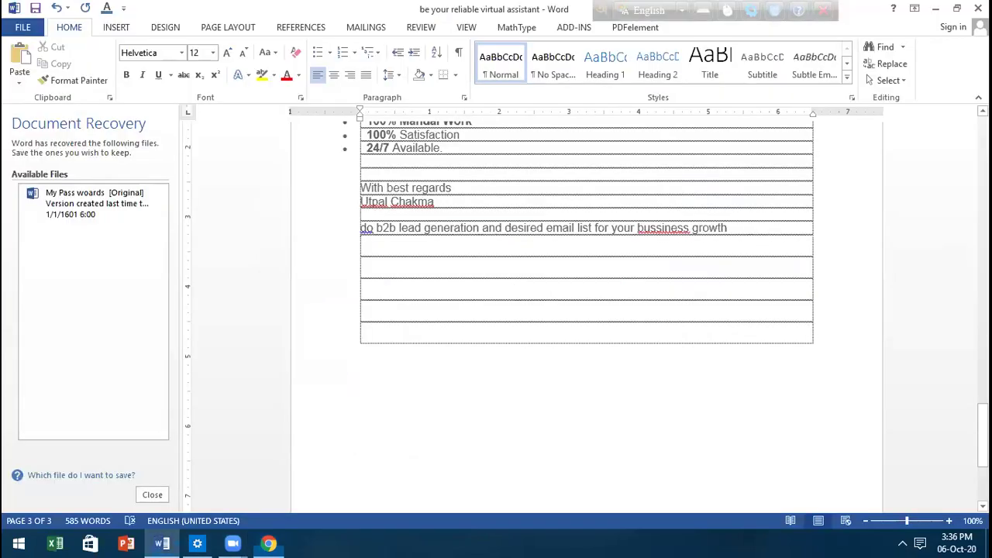
key(Return)
key(Return)
key(ctrl+v)
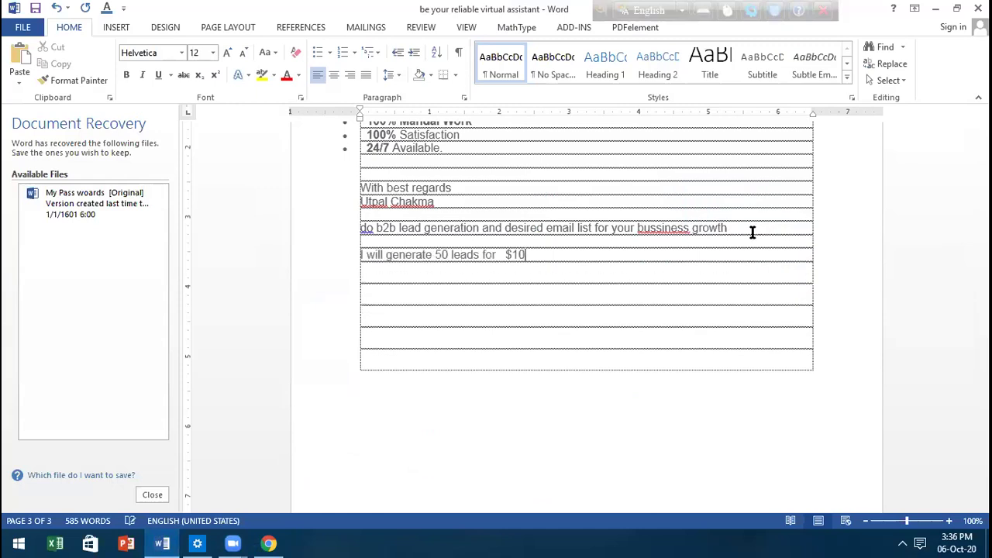
click(267, 543)
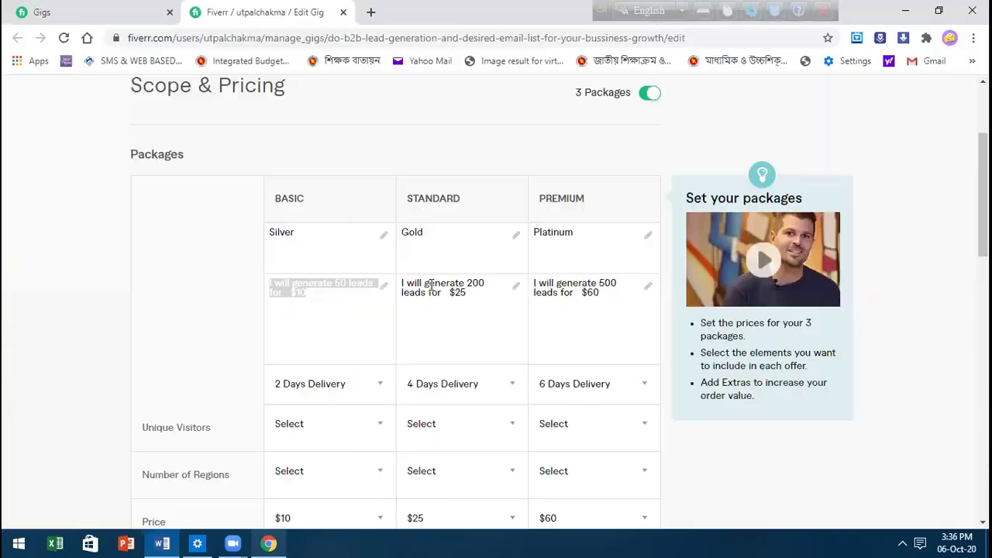
Copy the Standard package description (200 leads for $25) into the next Word line
drag(401, 282, 476, 296)
key(ctrl+c)
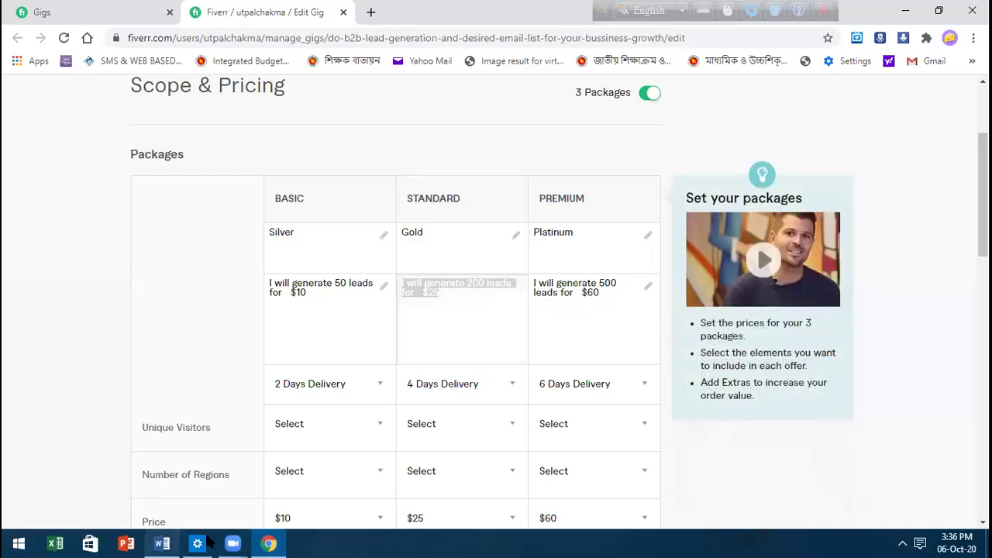
key(alt+Tab)
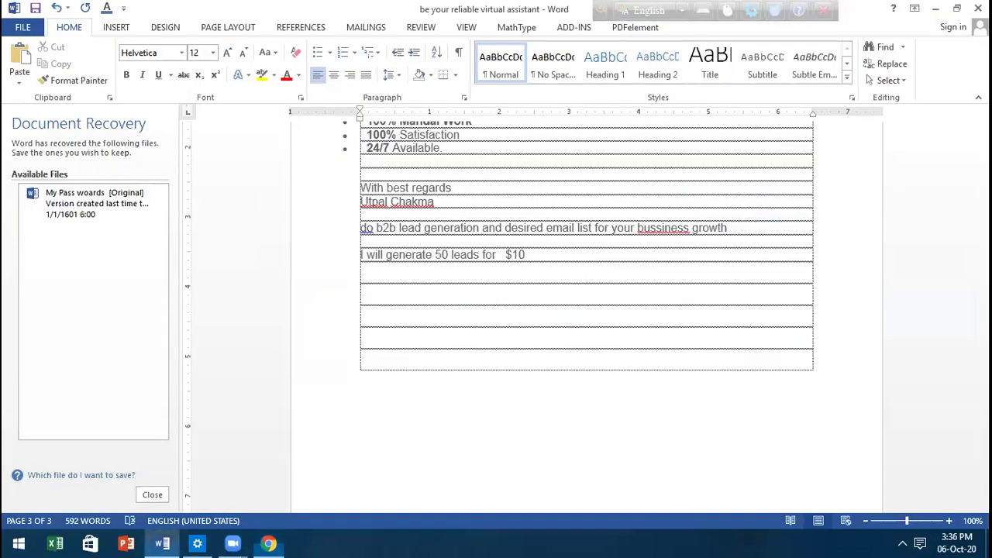
key(Return)
key(ctrl+v)
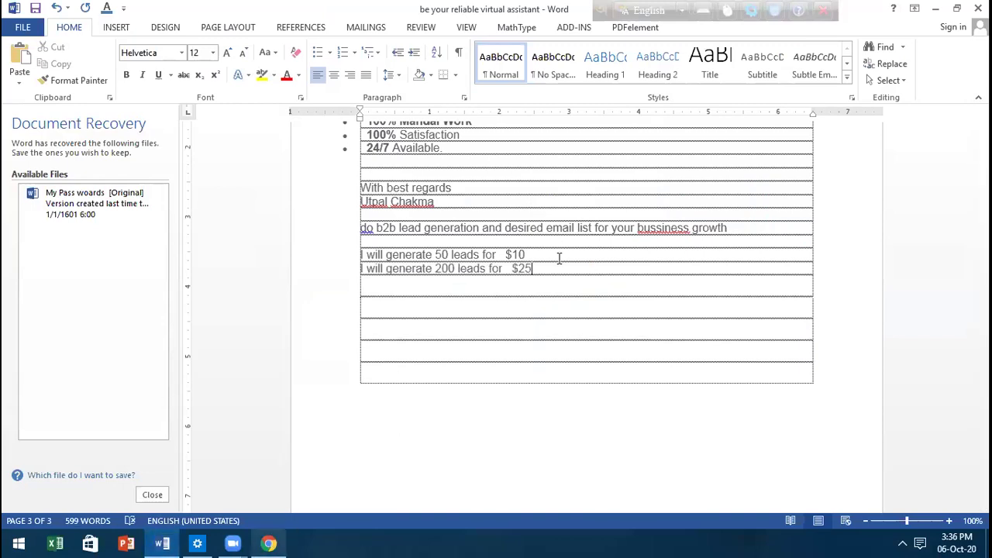
key(alt+Tab)
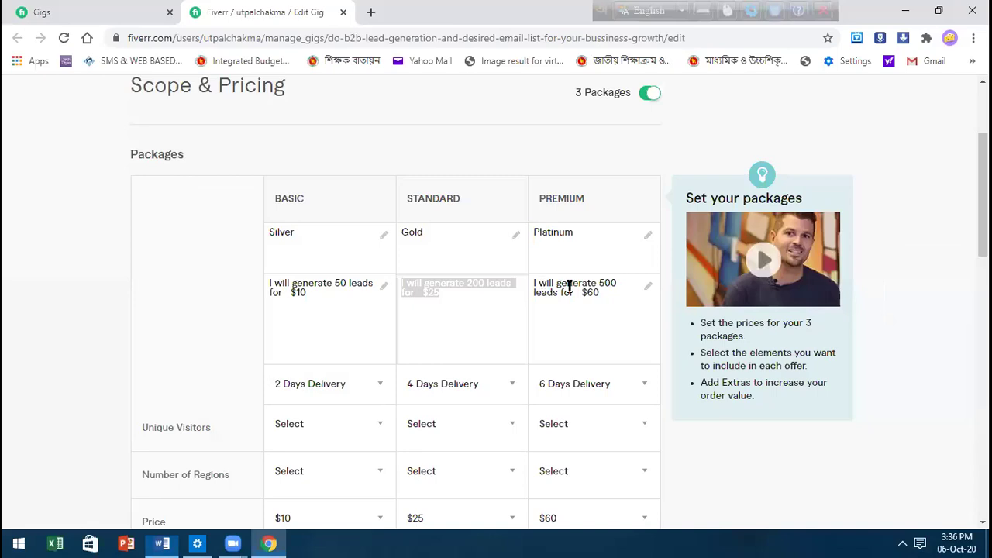
Copy the Premium package description (500 leads for $60) into the Word table
click(612, 297)
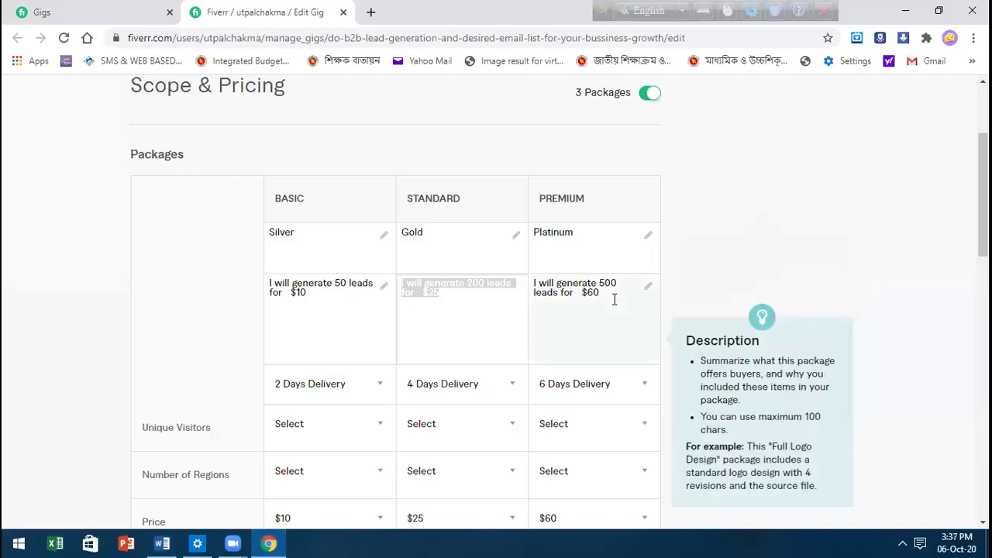
key(ctrl+a)
key(ctrl+c)
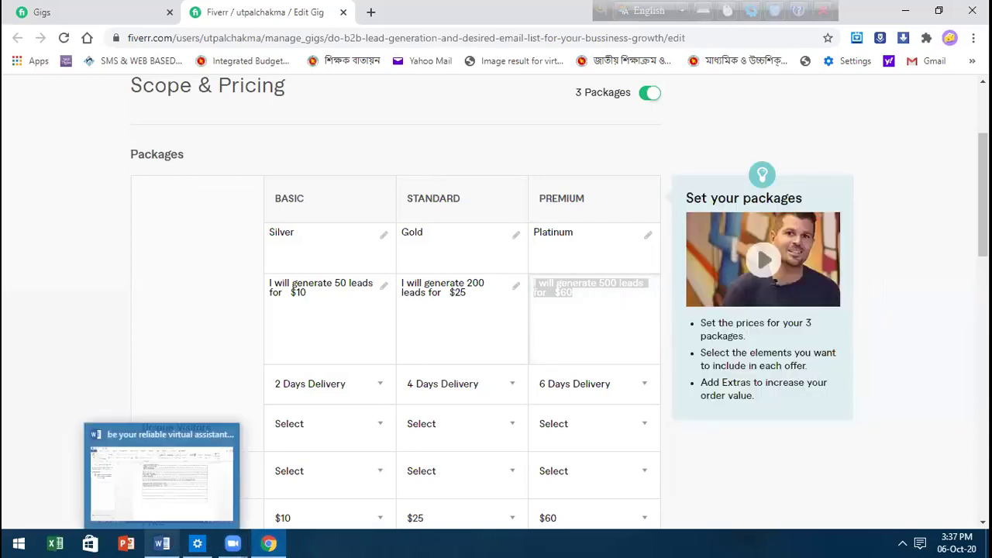
click(162, 543)
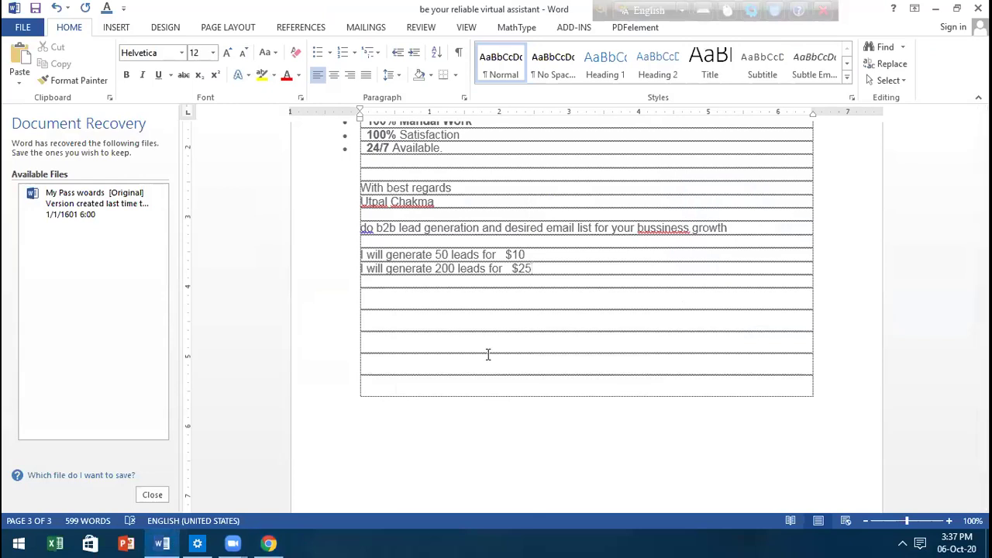
key(ctrl+v)
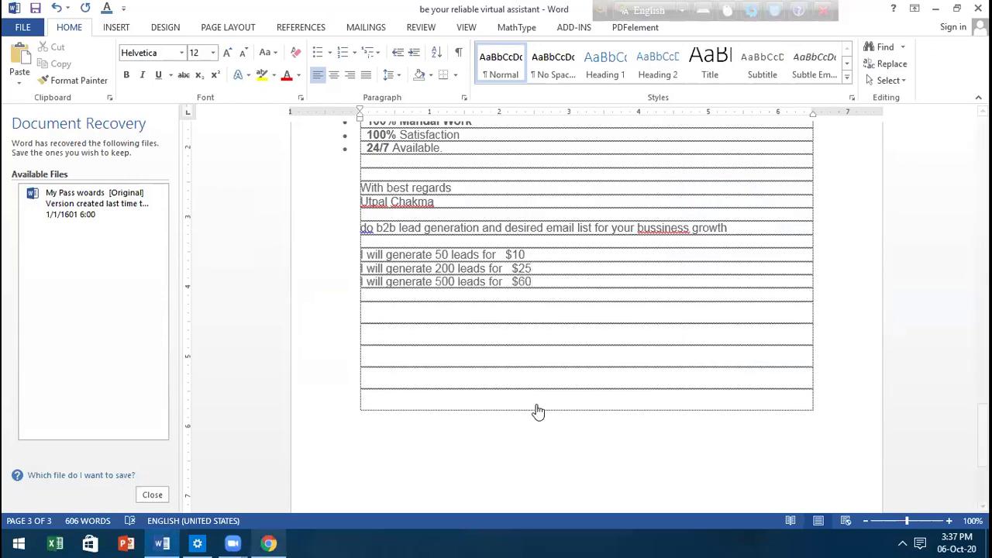
key(alt+Tab)
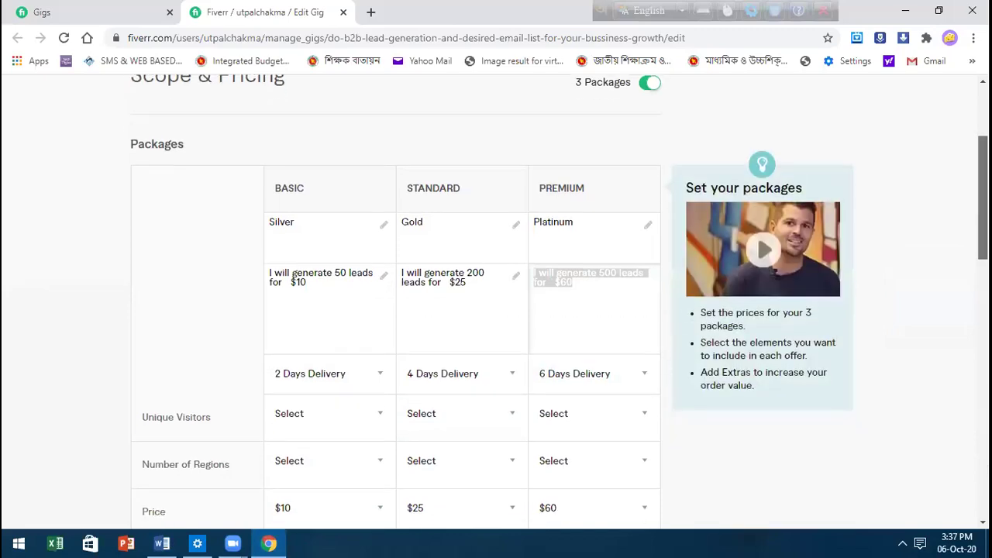
scroll(496, 302, down, 5)
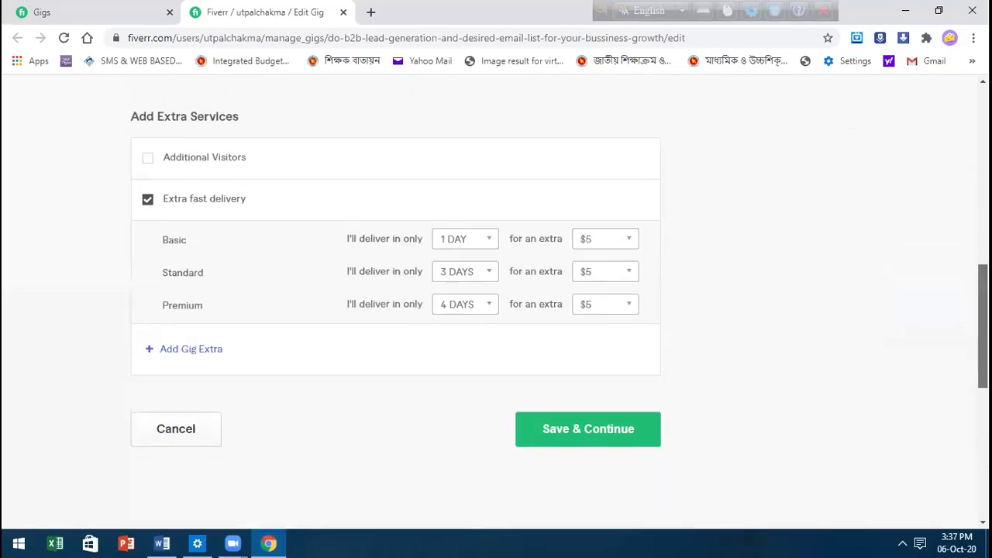
Save the pricing and copy the b2b gig's full 374-character description
click(586, 455)
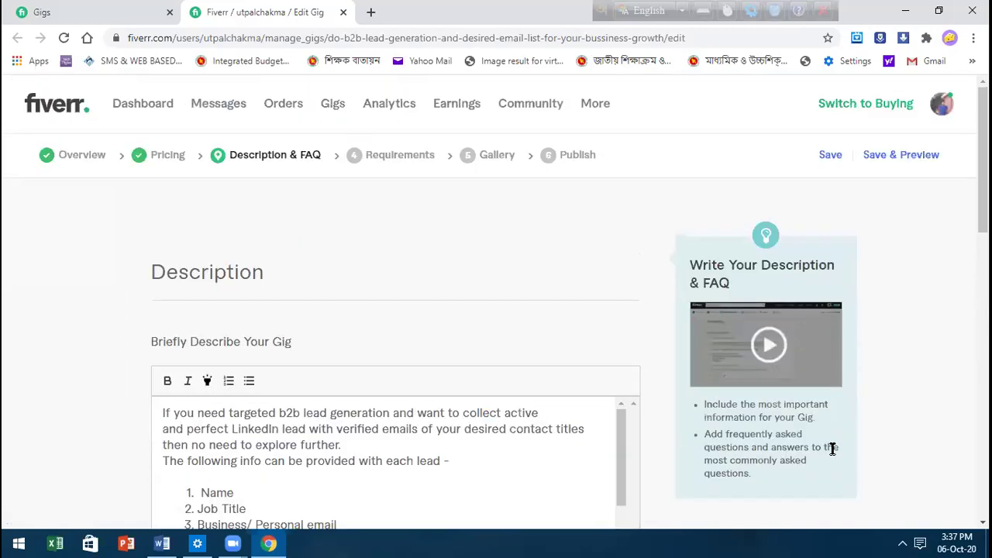
scroll(496, 302, down, 2)
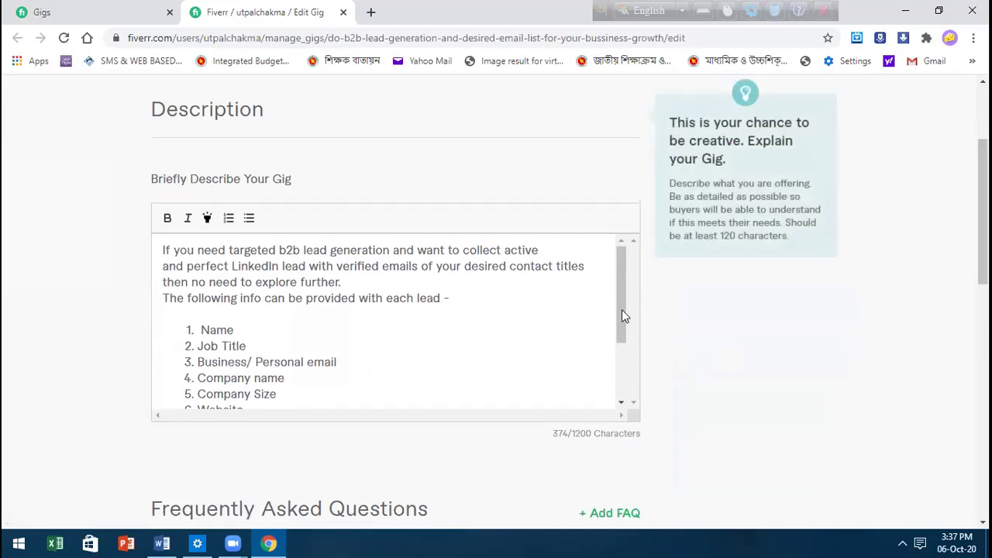
scroll(623, 318, down, 1)
scroll(625, 296, up, 1)
key(ctrl+a)
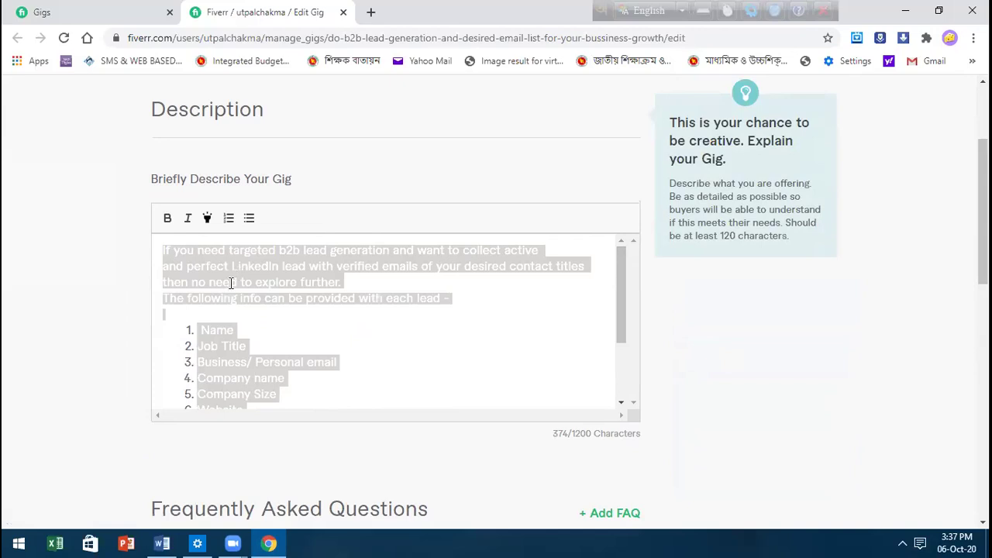
right_click(230, 283)
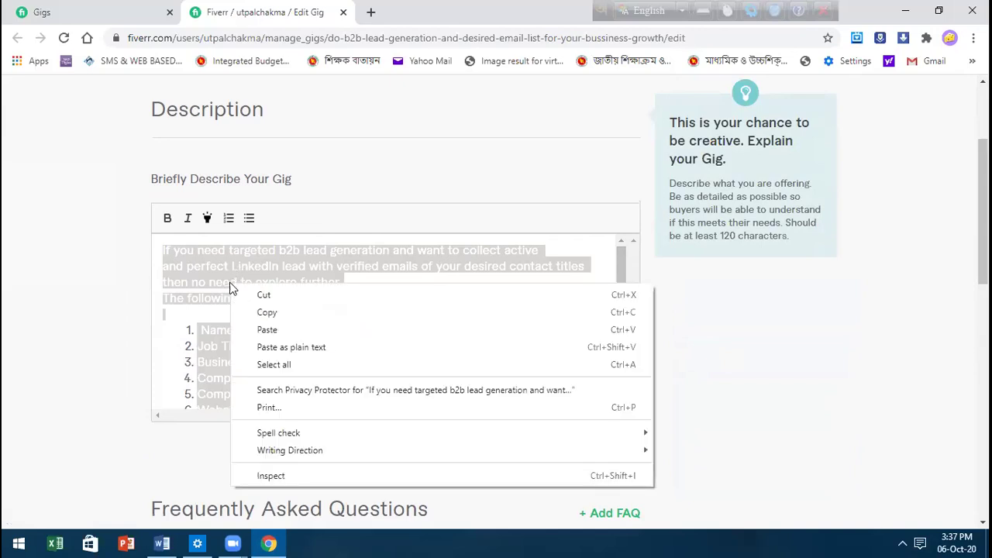
click(264, 312)
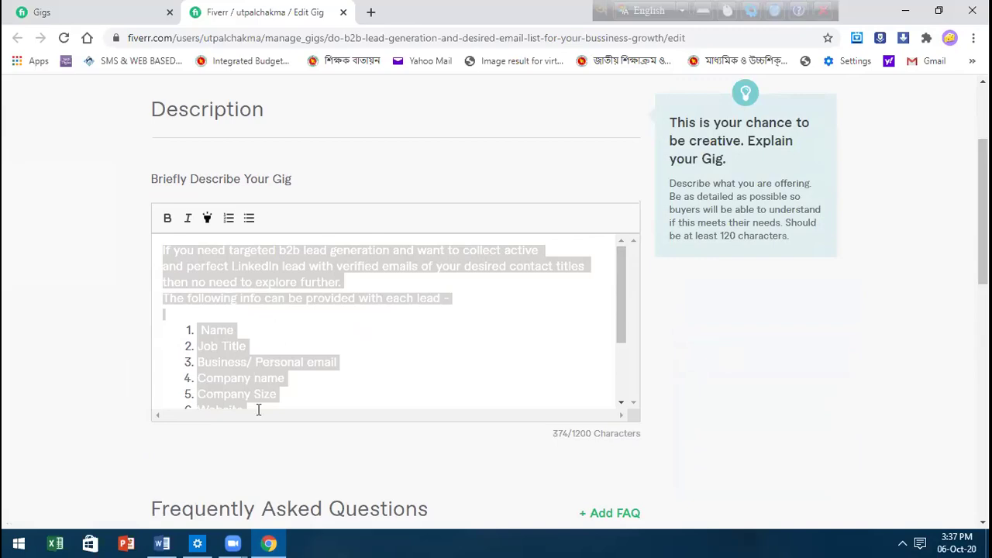
Paste the b2b description with its nine lead details below the $60 line, and hide the ruler
click(161, 544)
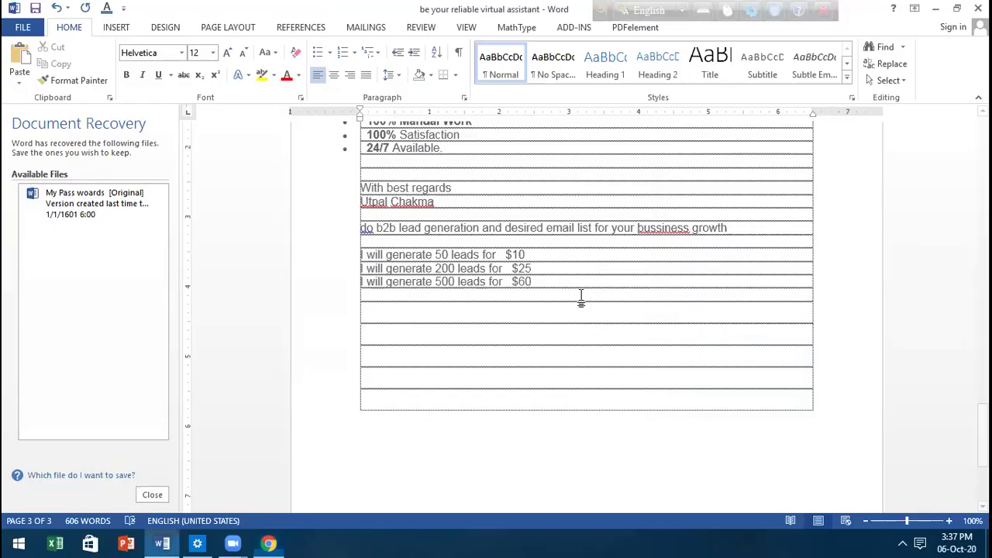
click(577, 295)
key(Return)
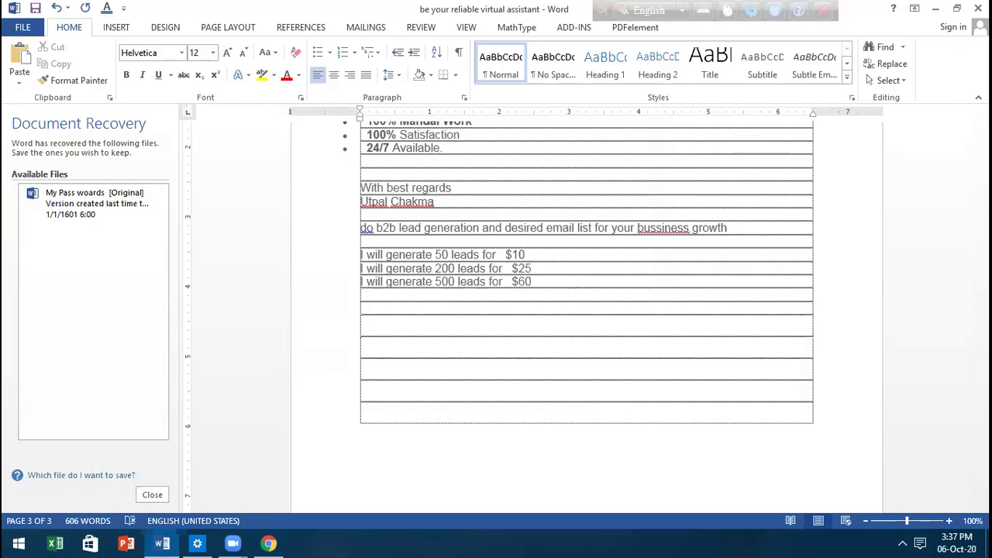
key(ctrl+v)
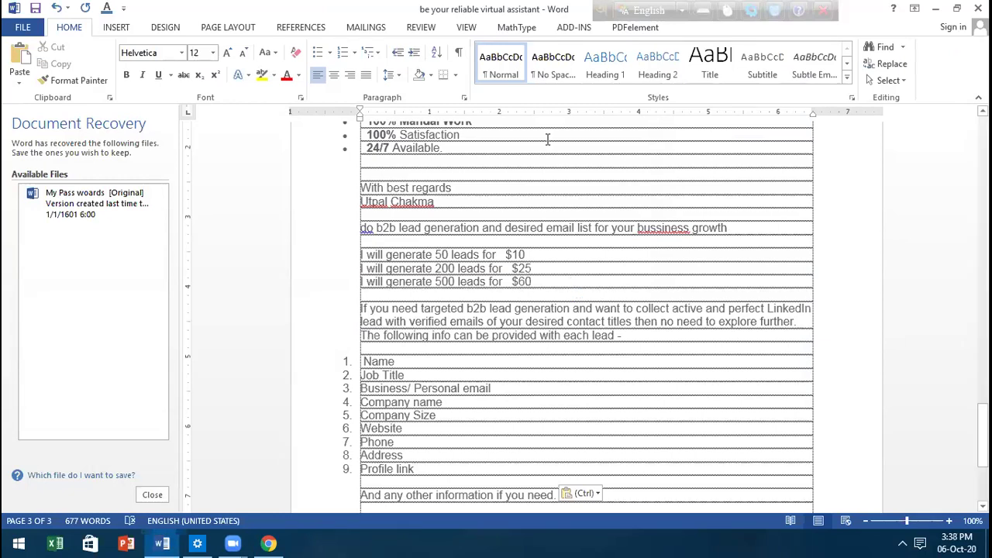
click(465, 27)
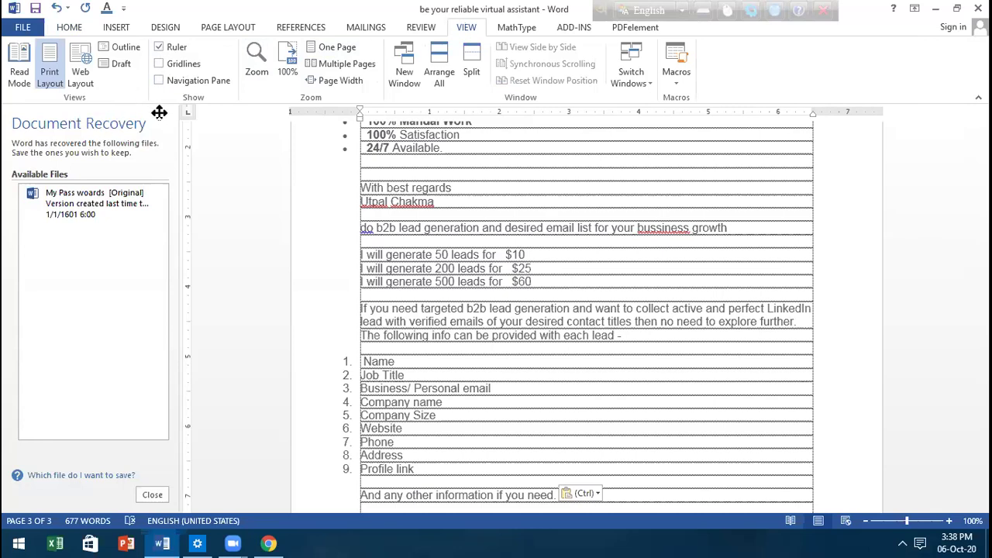
click(159, 48)
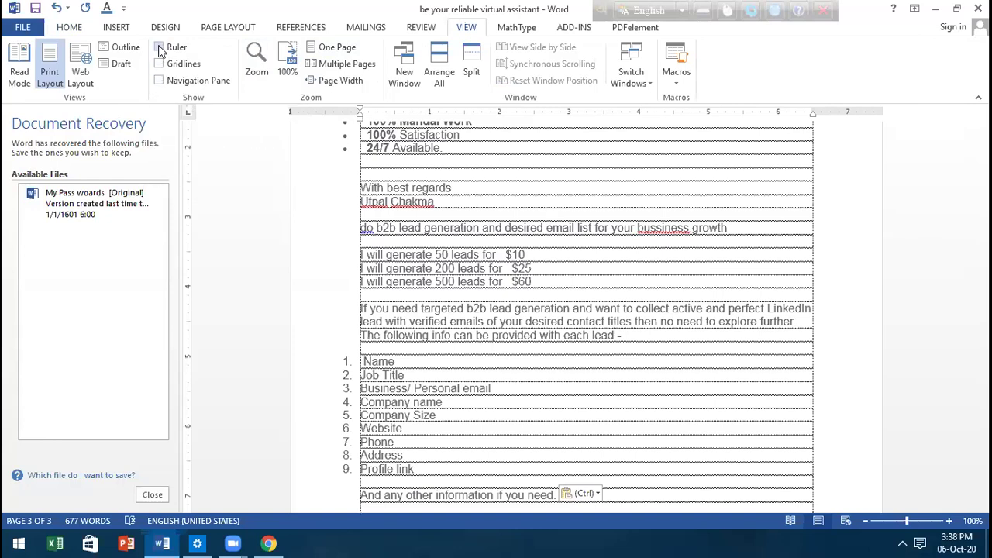
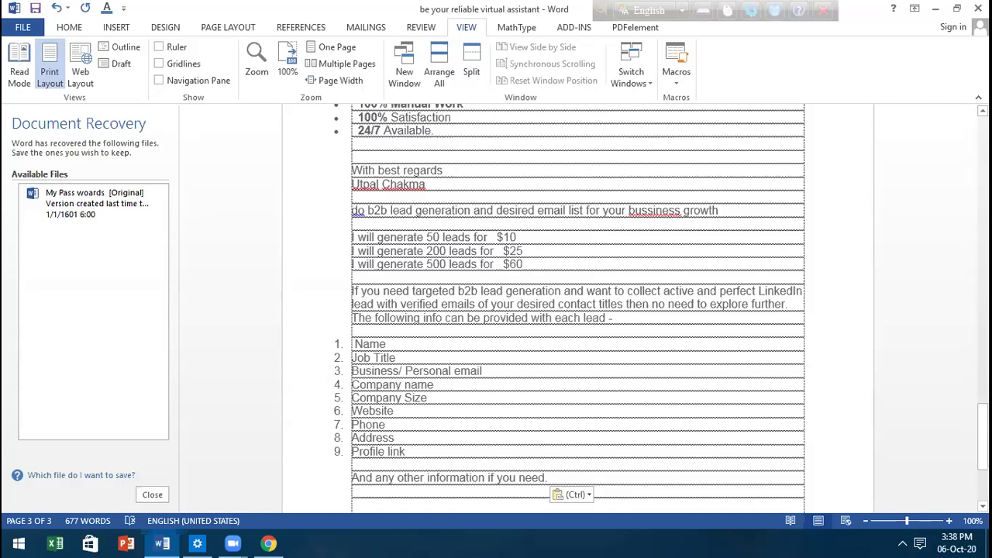
Turn on the Ruler from the View tab and paste the copied text
drag(983, 438, 982, 467)
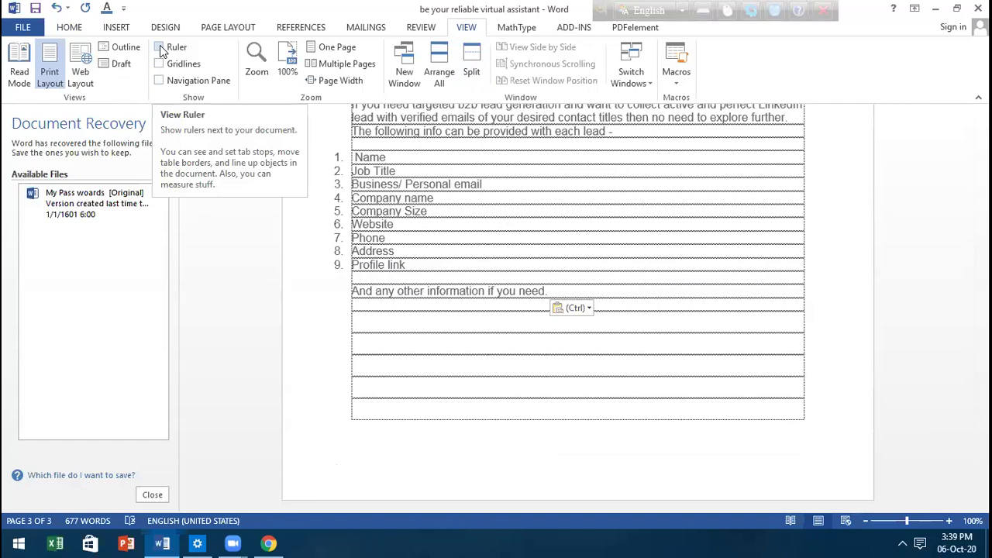
click(160, 46)
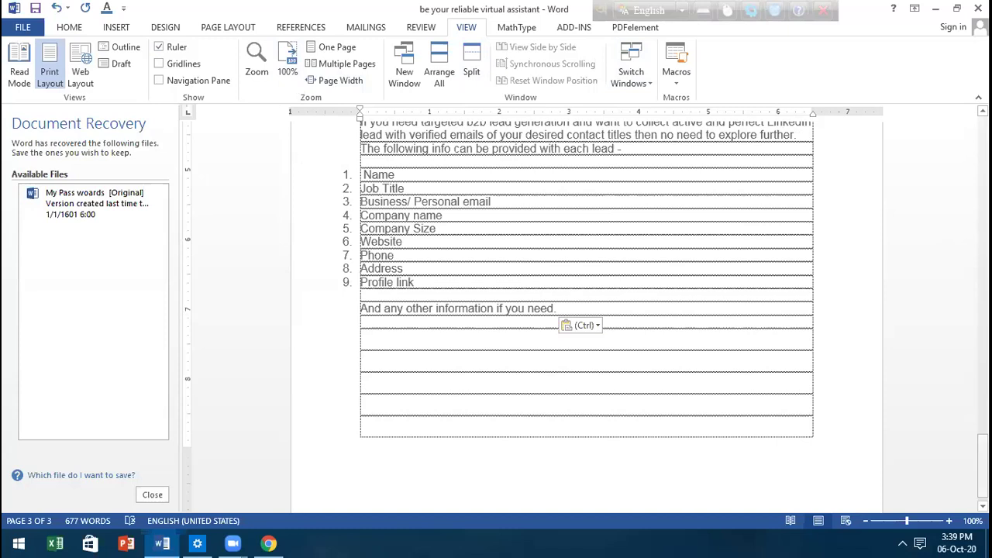
mouse_move(982, 465)
mouse_down()
mouse_move(982, 425)
mouse_move(982, 465)
mouse_move(981, 455)
mouse_up()
key(ctrl+v)
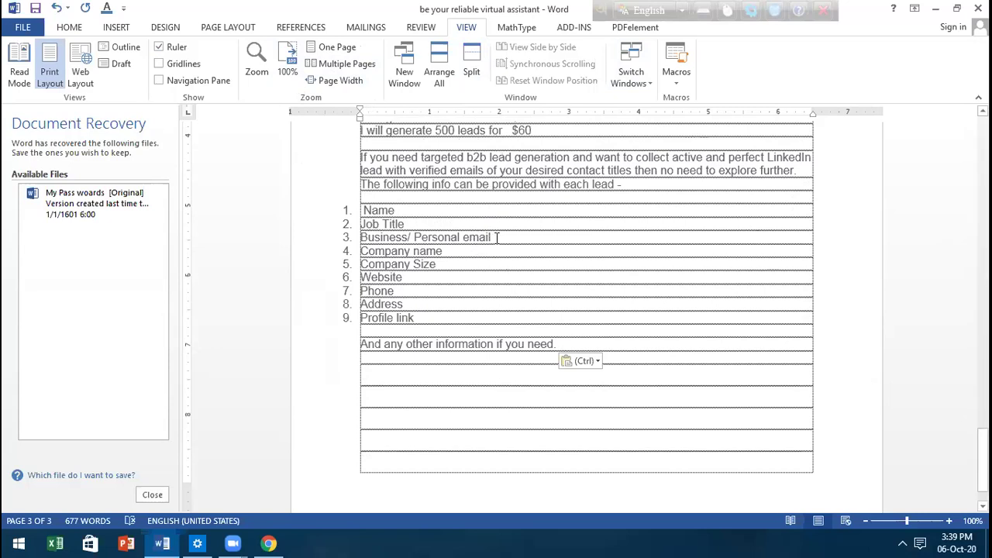
Step through the lead-detail list, dismiss the paste options, and select the empty row below
click(811, 253)
click(802, 240)
key(Up)
key(Up)
key(Up)
key(Up)
key(Up)
key(Up)
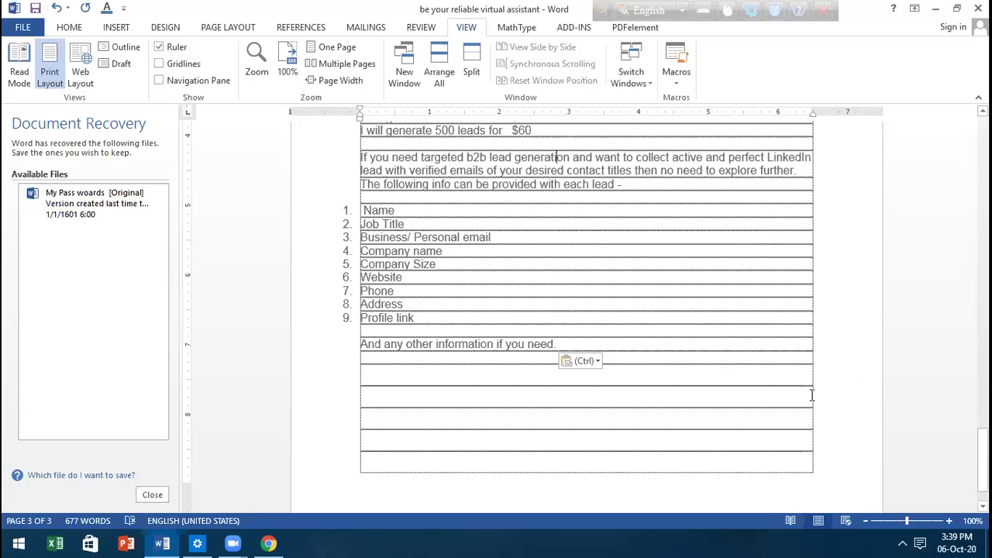
key(Escape)
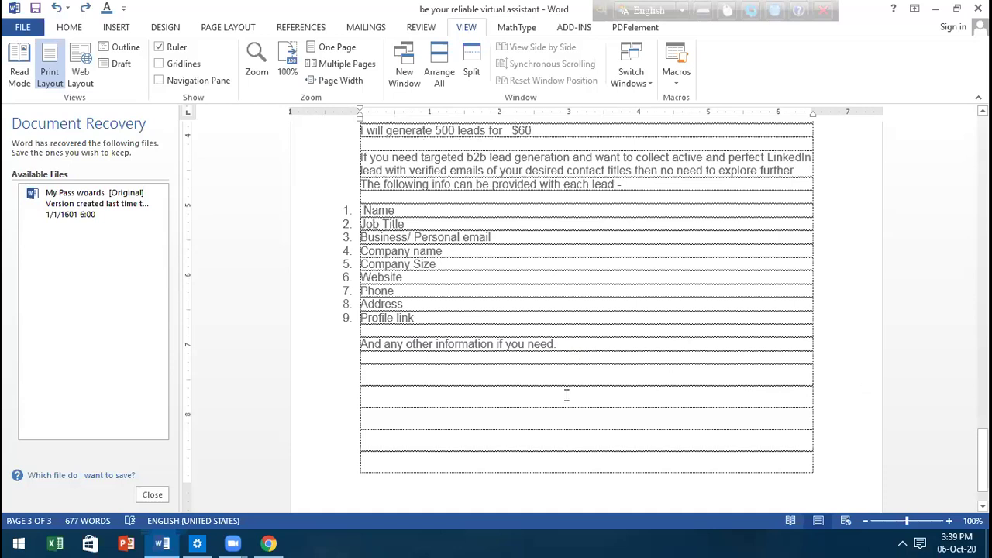
click(360, 367)
drag(983, 460, 582, 541)
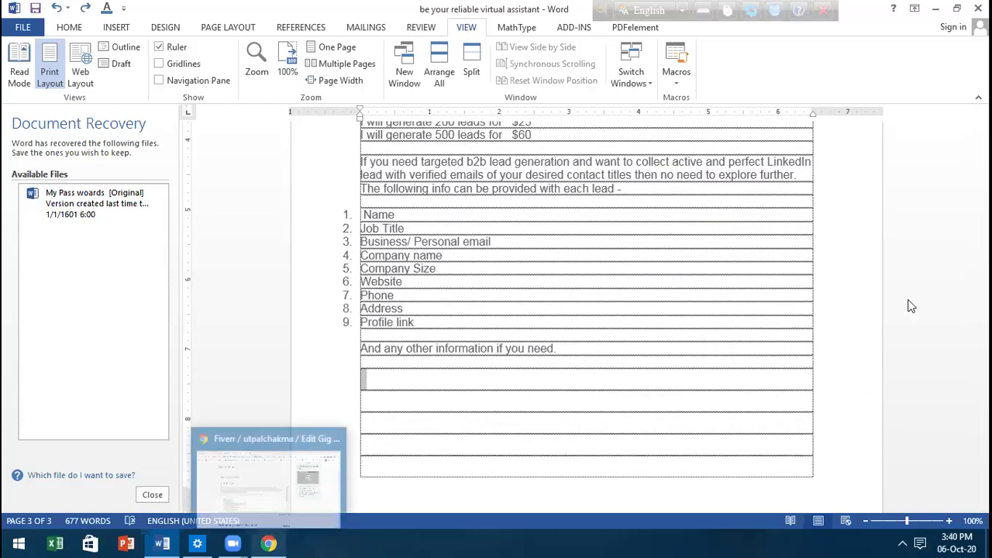
Save the lead-generation gig description with Save & Continue
key(alt+Tab)
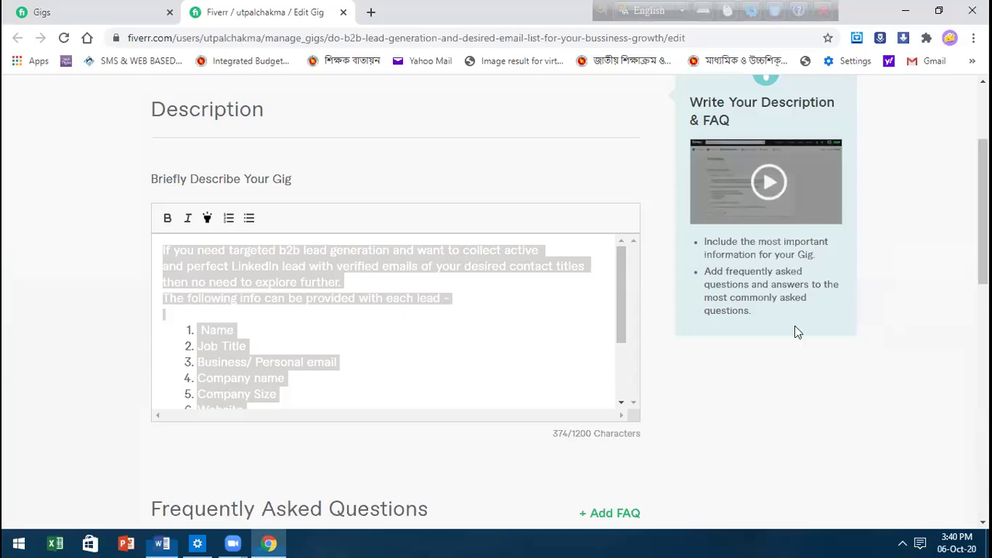
scroll(575, 272, down, 2)
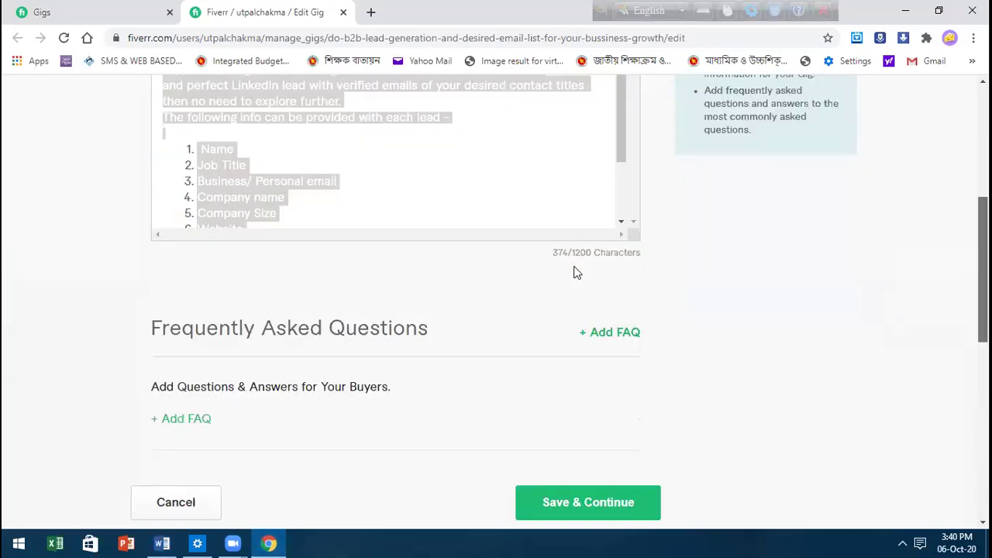
scroll(574, 272, down, 3)
click(579, 262)
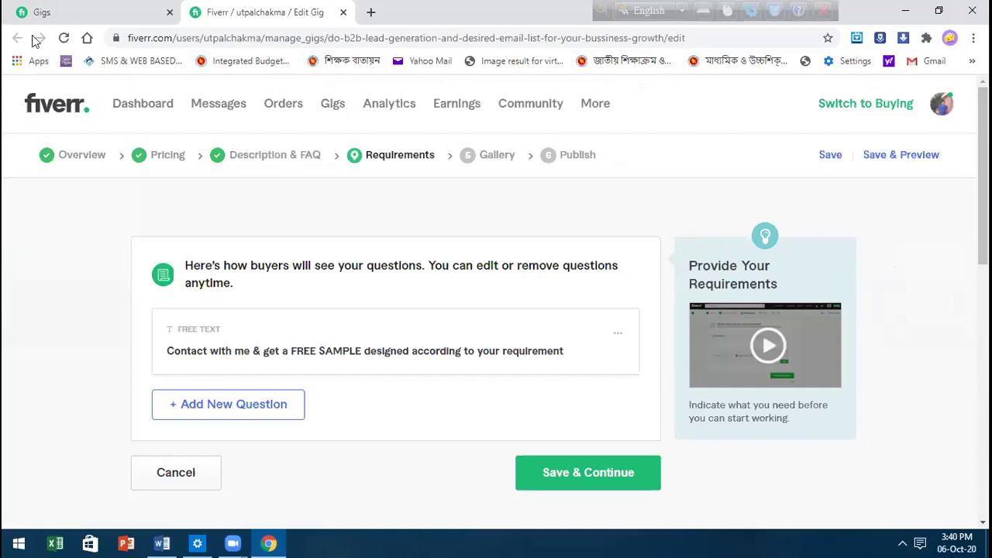
Close the Edit Gig tab and delete the on-page SEO draft gig
click(342, 13)
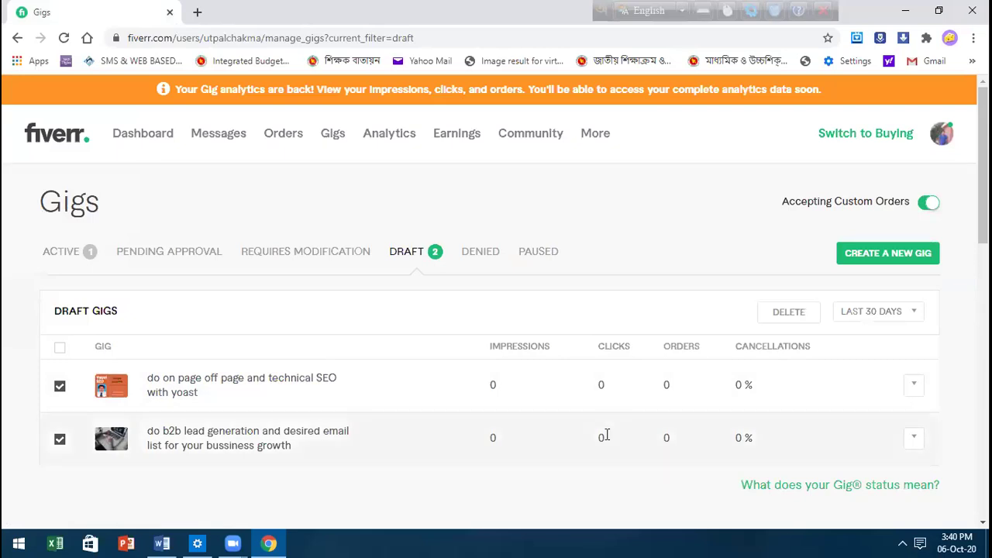
click(915, 387)
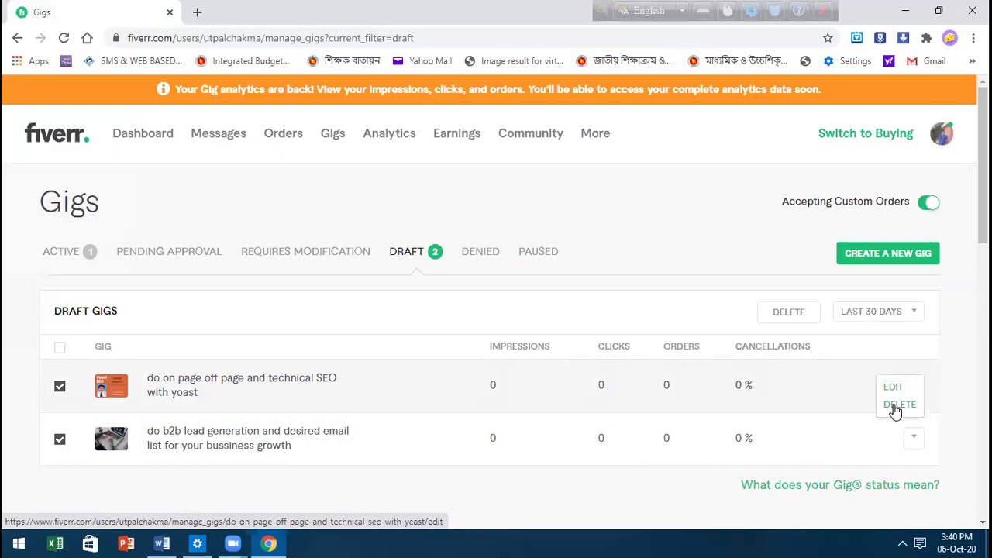
click(897, 406)
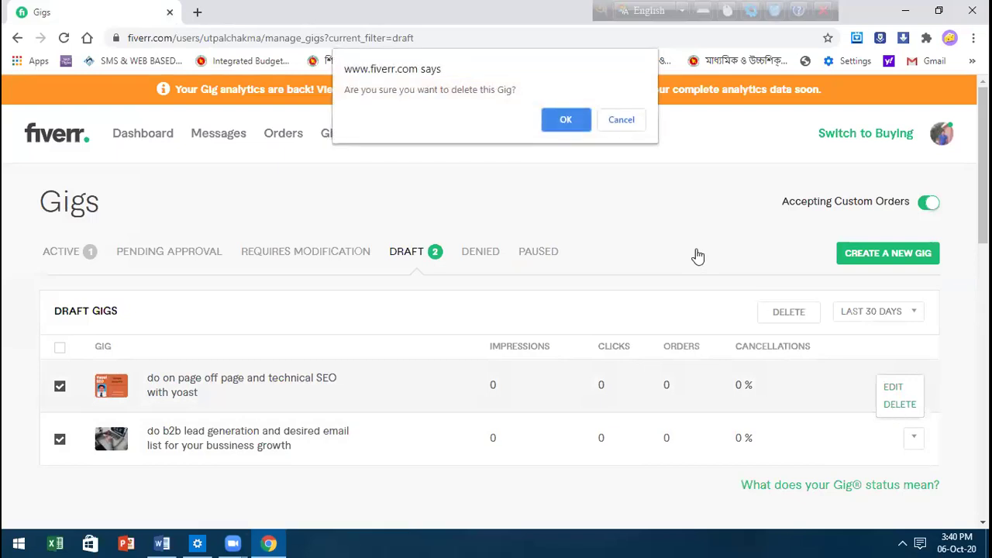
click(564, 122)
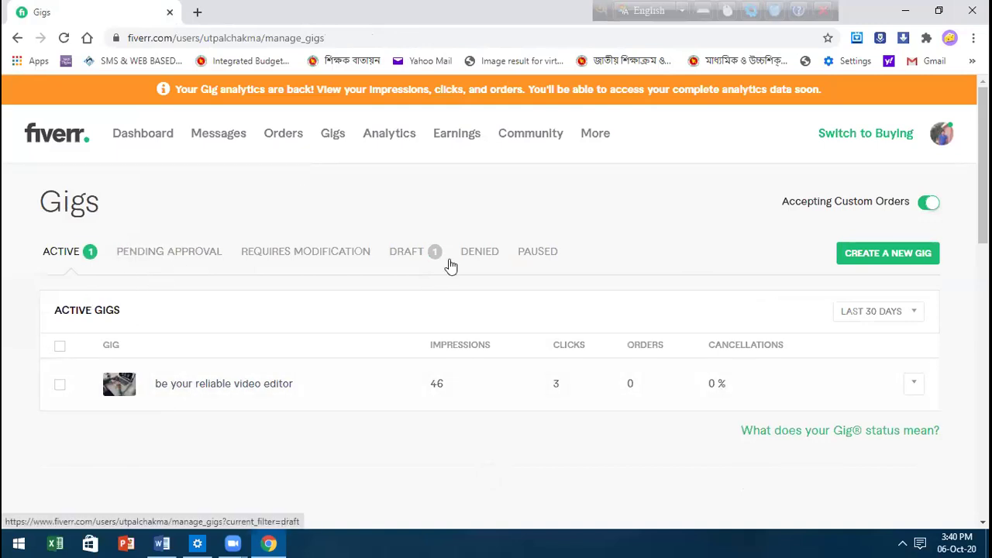
Log out of Fiverr and fill in the saved username
click(942, 132)
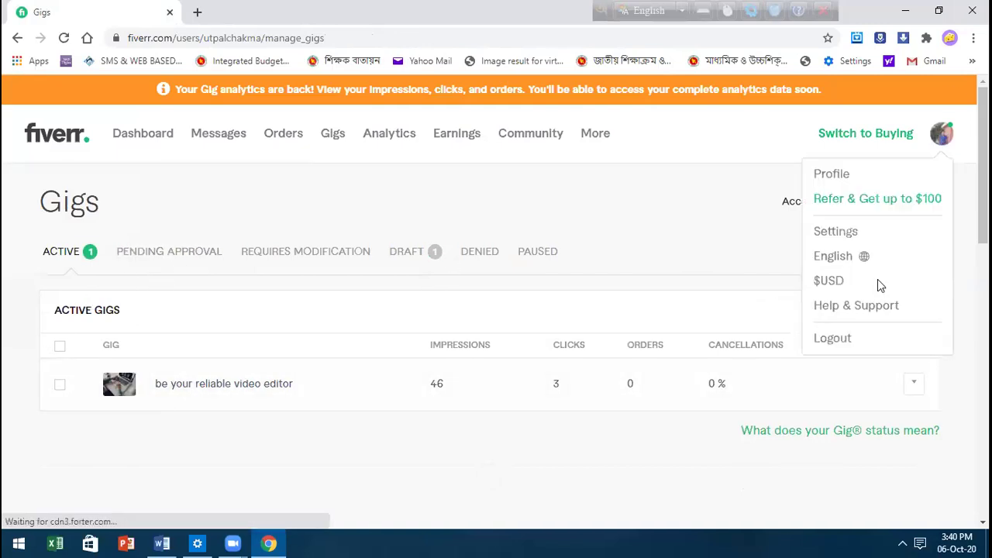
click(832, 338)
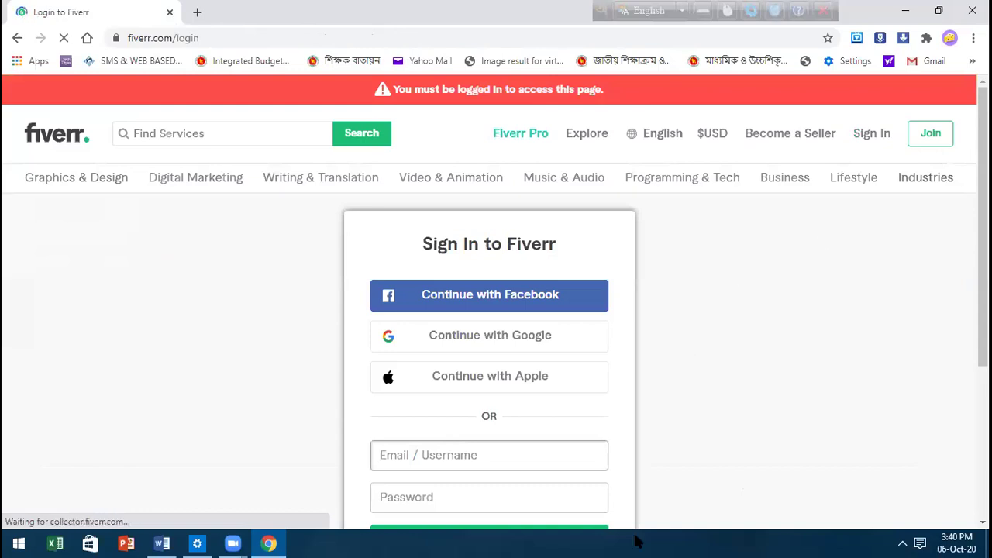
text(u)
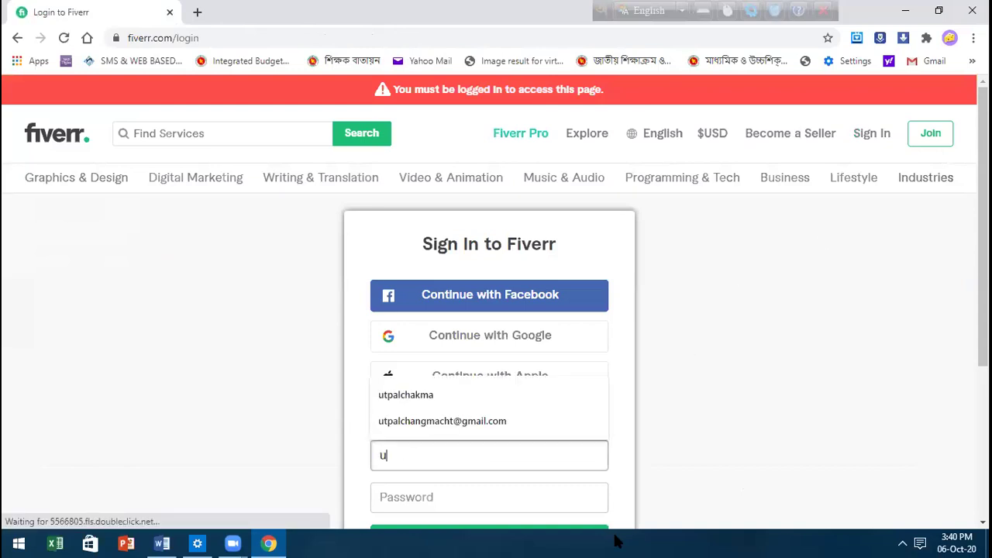
click(414, 396)
Enter the account password, sign in, and start a new gig
click(402, 498)
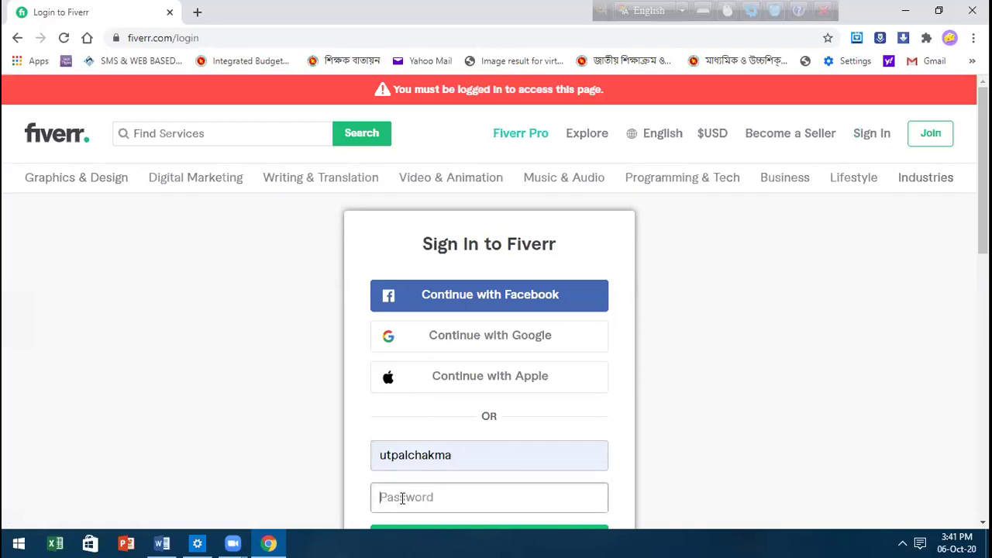
text(••••••••••)
drag(982, 194, 982, 244)
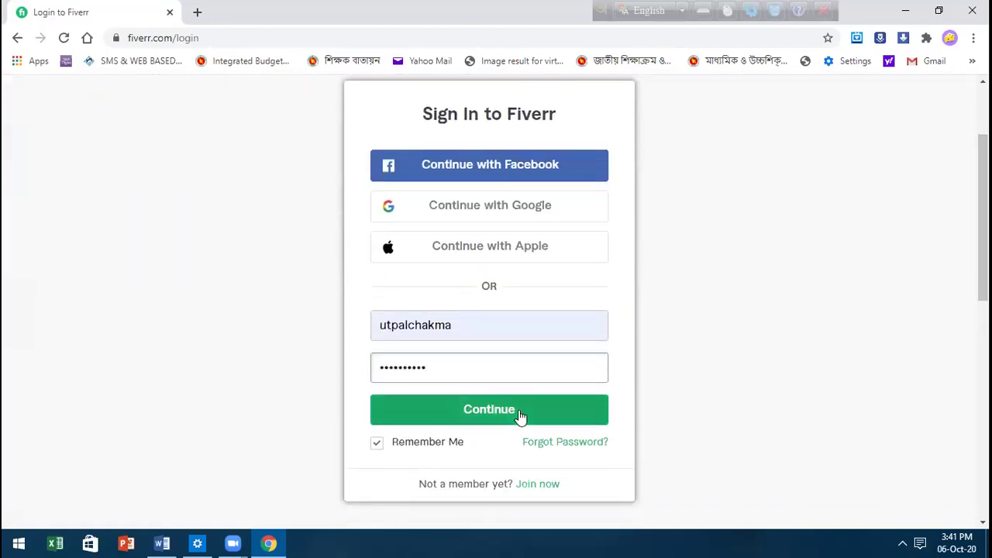
click(519, 415)
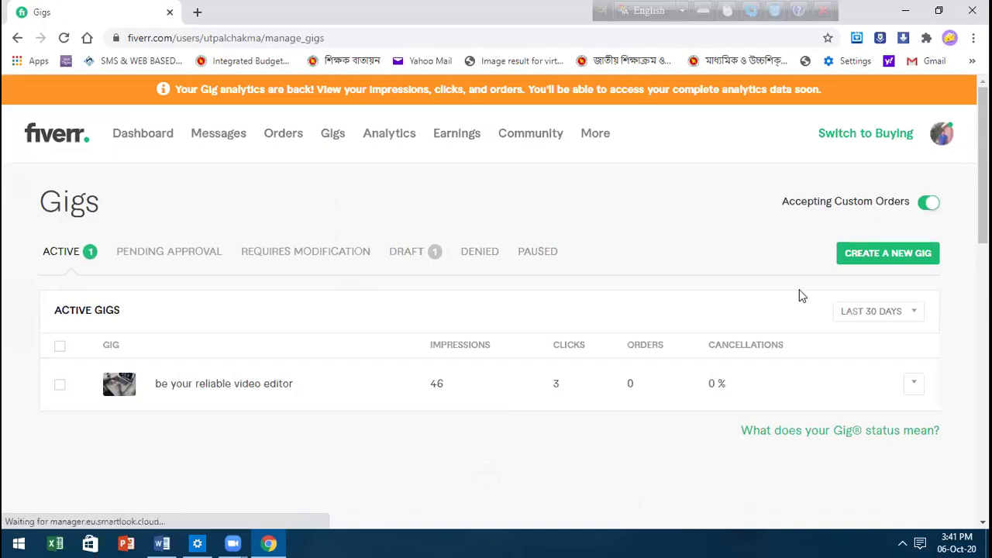
click(885, 258)
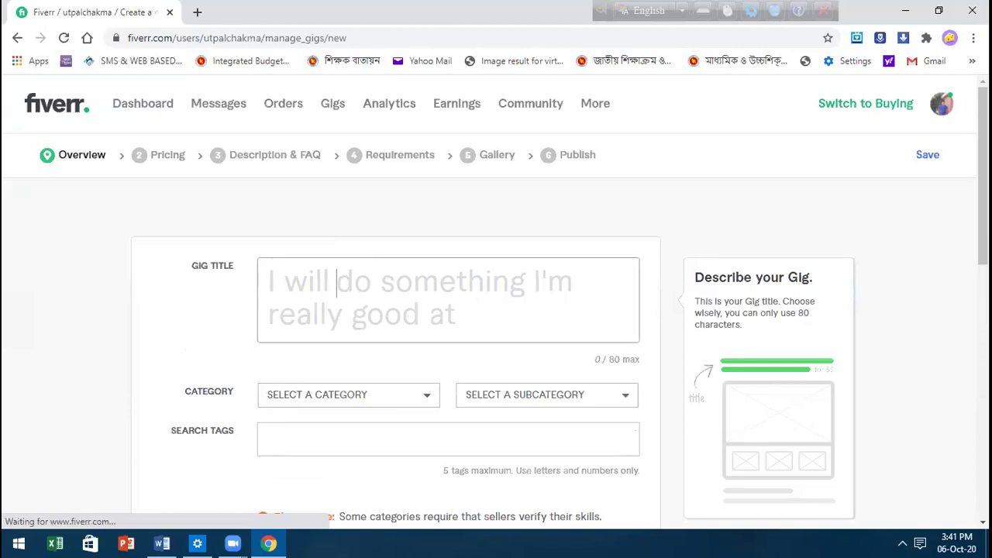
Tile Word and Chrome side by side, with Word scrolled to the virtual assistant gig text
key(super+Down)
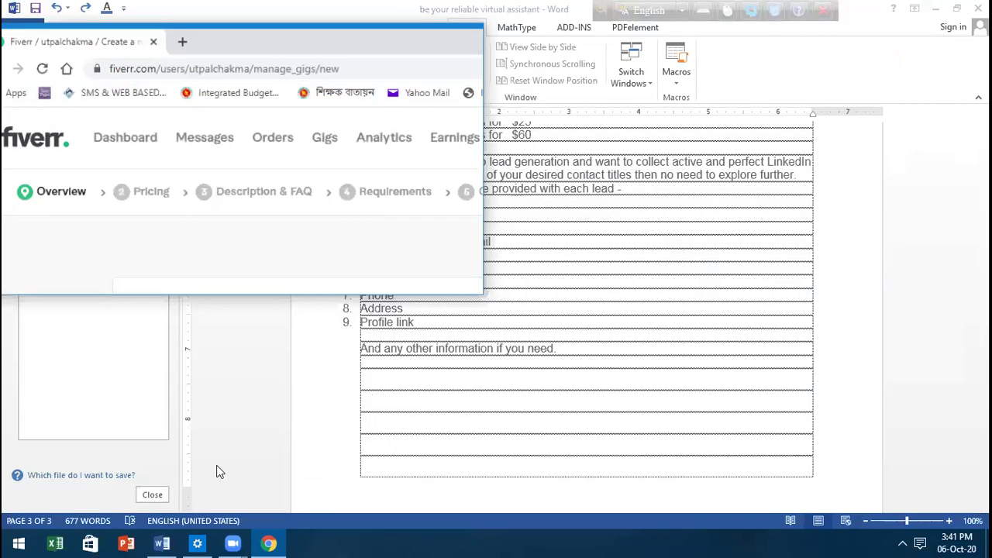
click(162, 543)
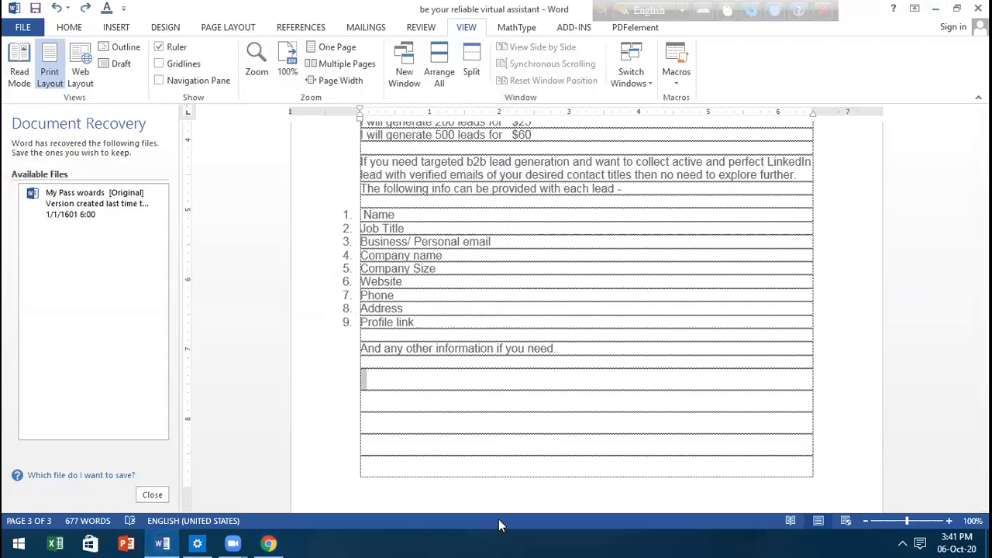
right_click(498, 518)
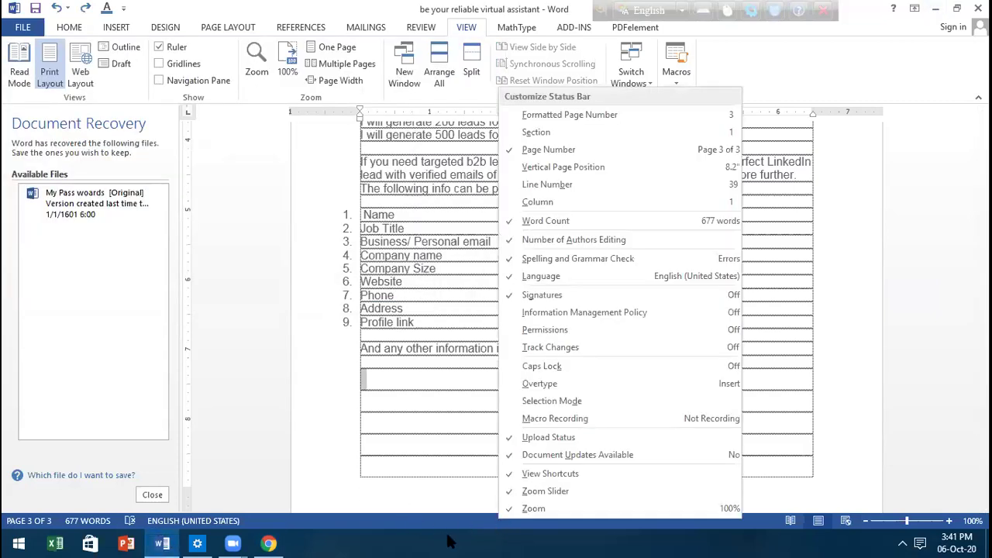
click(449, 541)
right_click(449, 541)
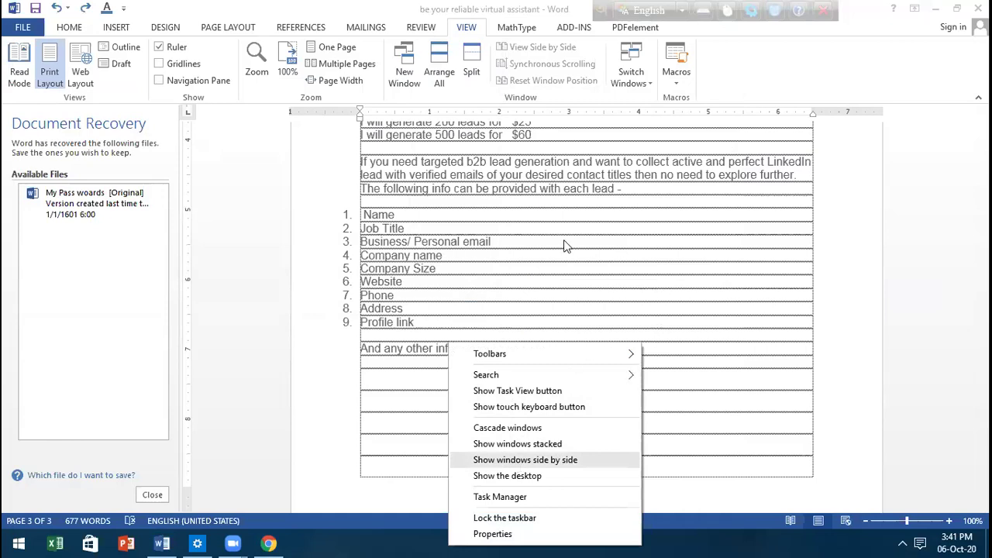
click(519, 463)
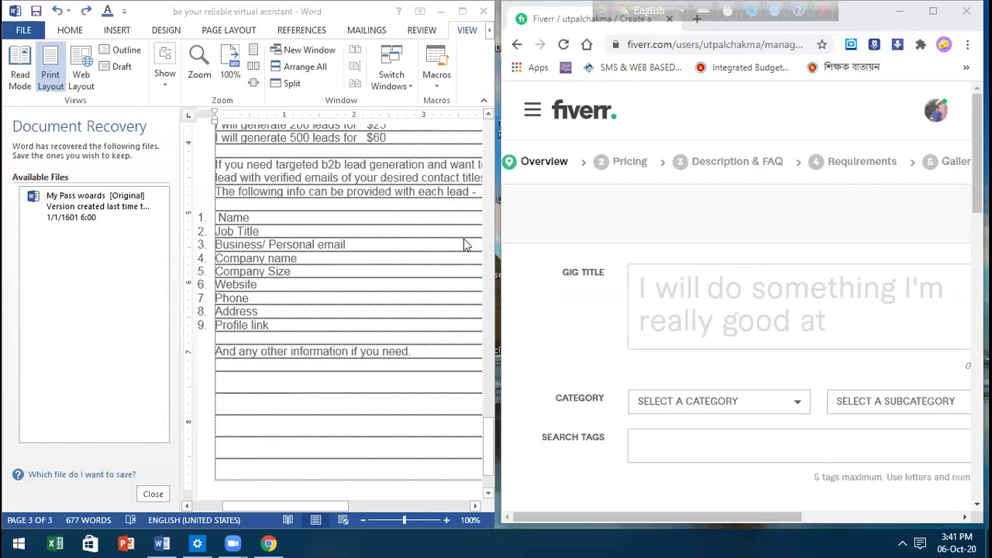
drag(490, 361, 496, 129)
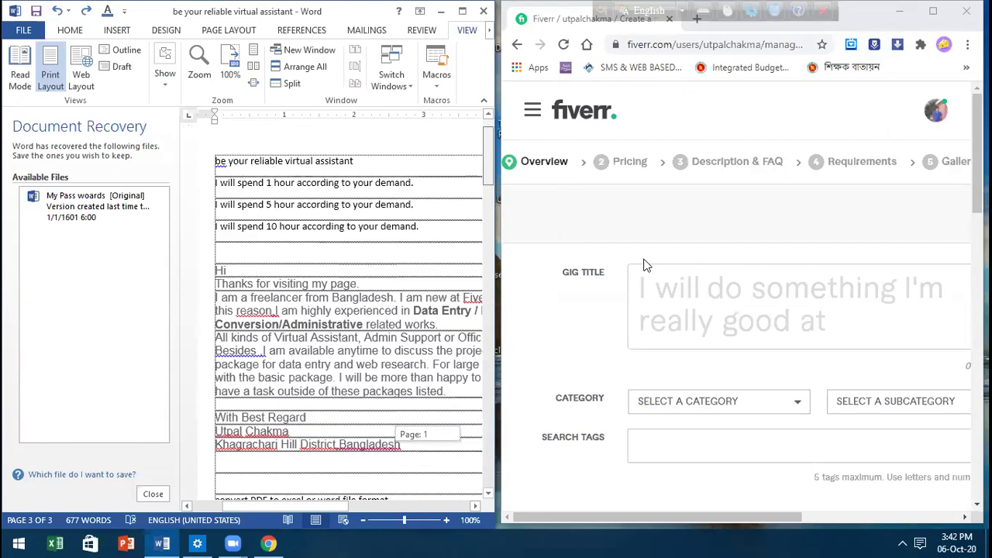
Add 'be your virtual assis' to the Fiverr gig title, then bring Word forward
click(708, 293)
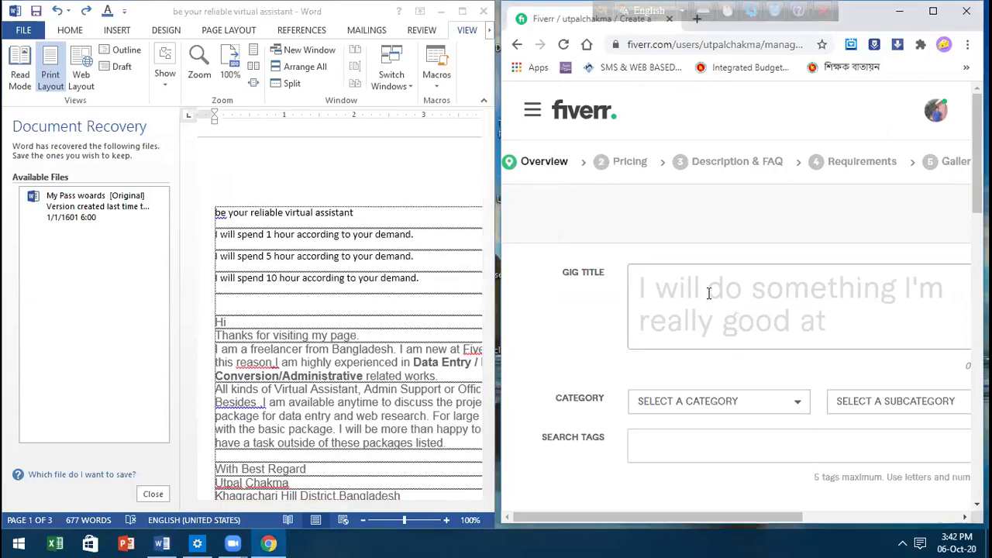
text(be your vir)
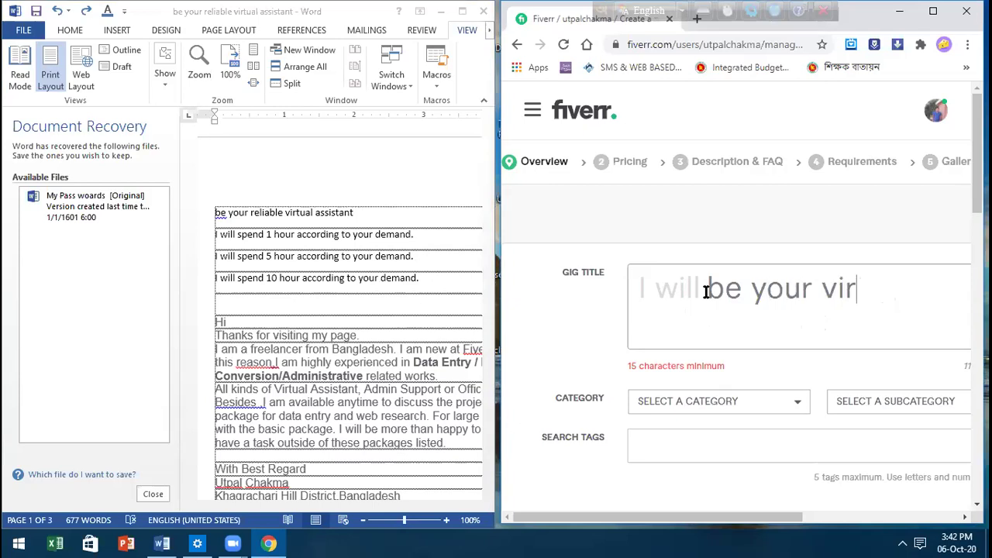
text(tual )
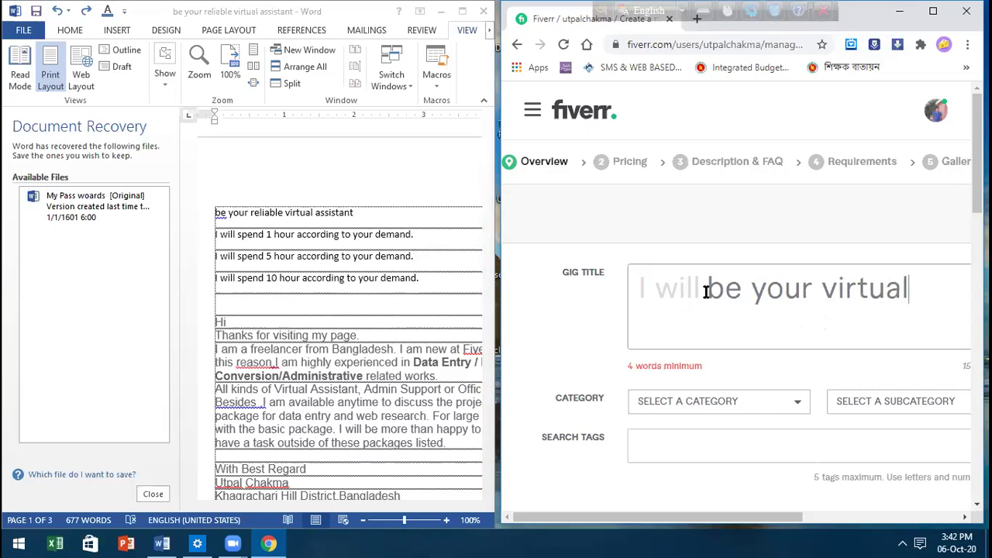
text(as)
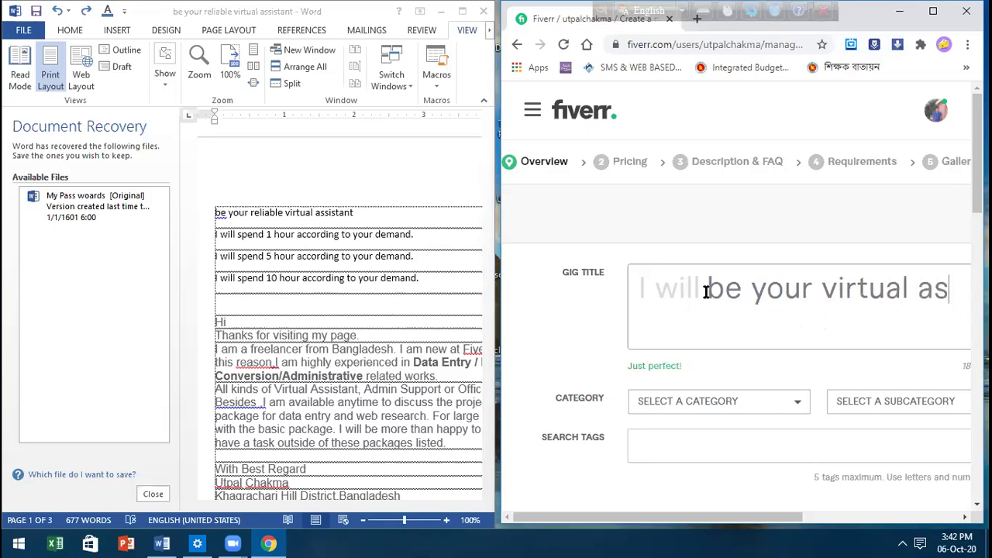
text(sis)
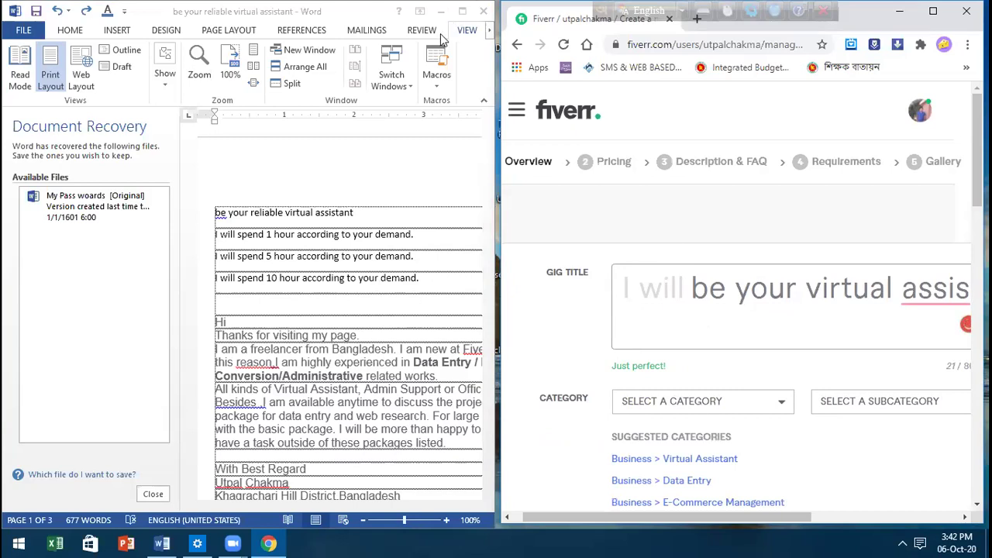
click(222, 27)
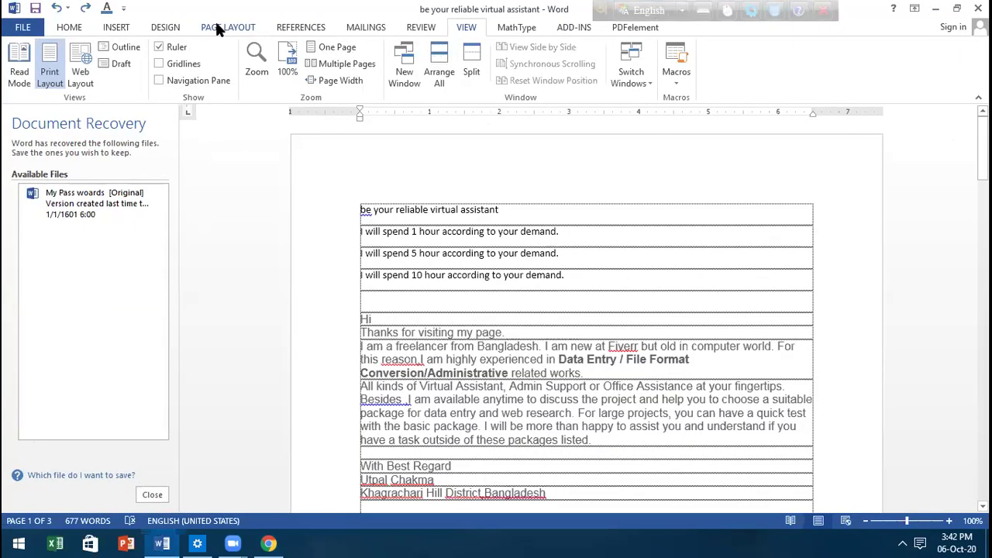
Align objects to the margin and uncheck Snap objects to other objects in Grid Settings
click(218, 27)
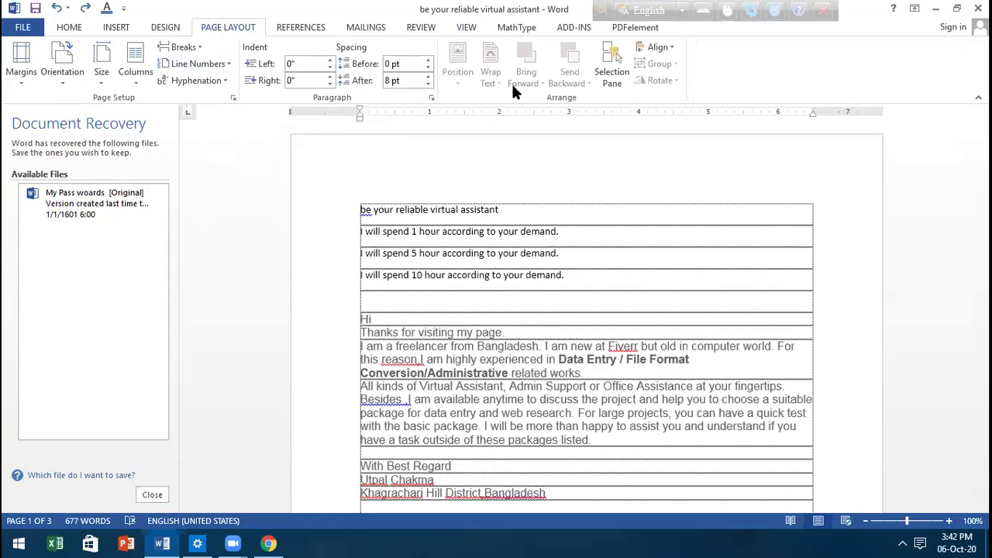
click(671, 48)
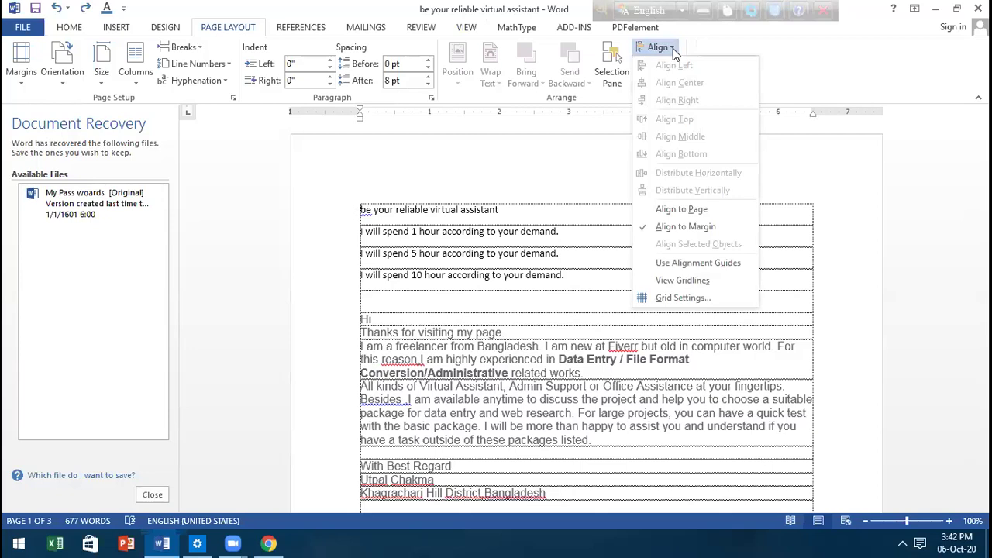
click(682, 228)
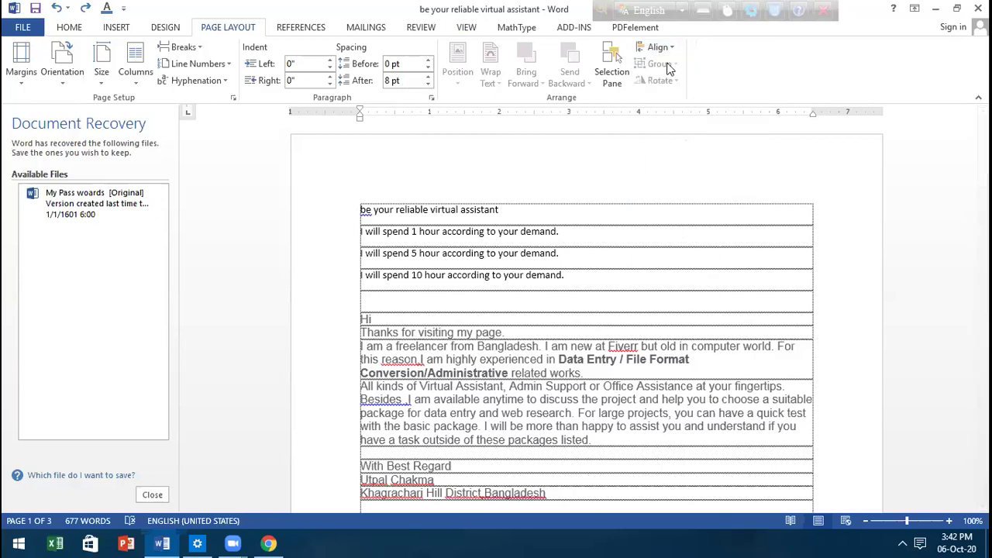
click(671, 49)
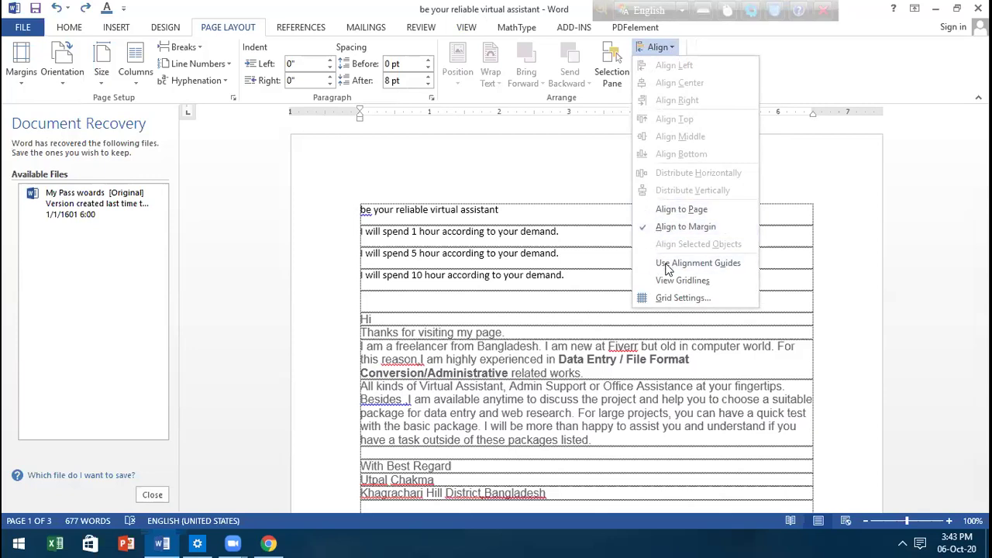
click(671, 303)
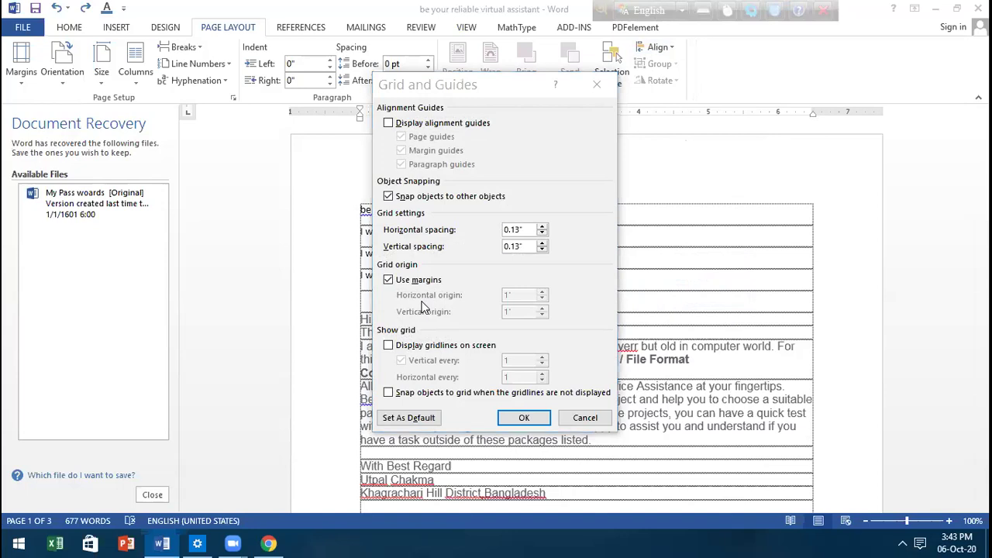
click(389, 197)
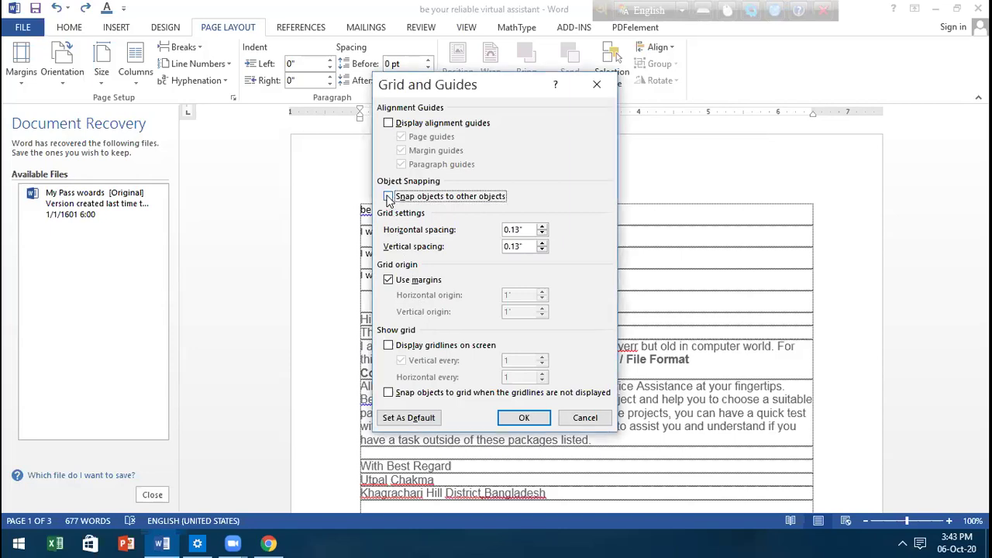
click(530, 416)
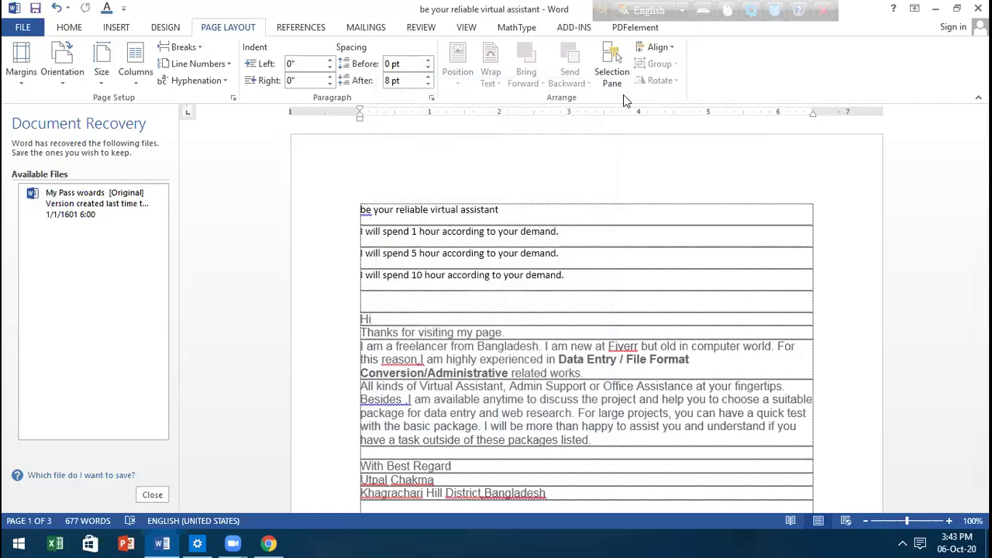
Save the grid settings as the default for new documents
click(669, 48)
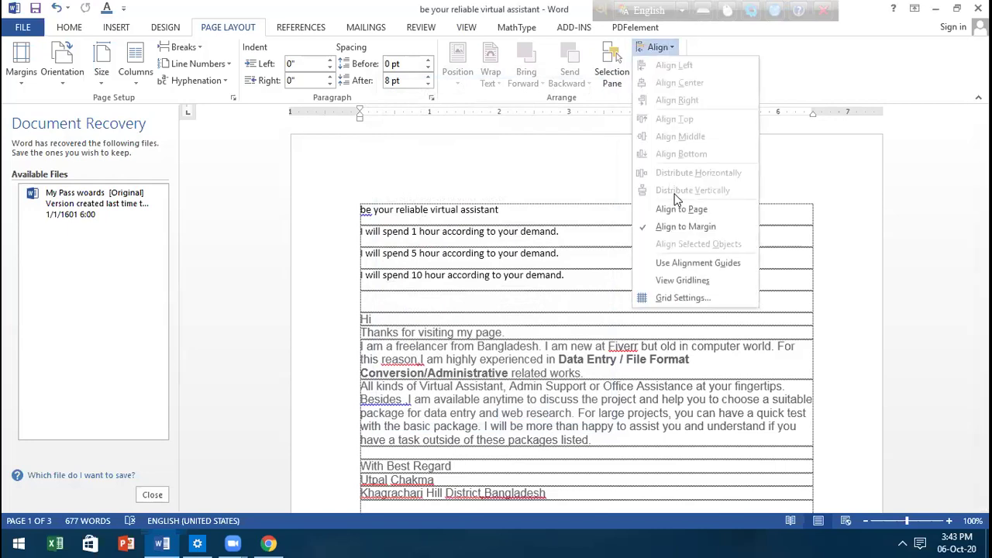
click(671, 297)
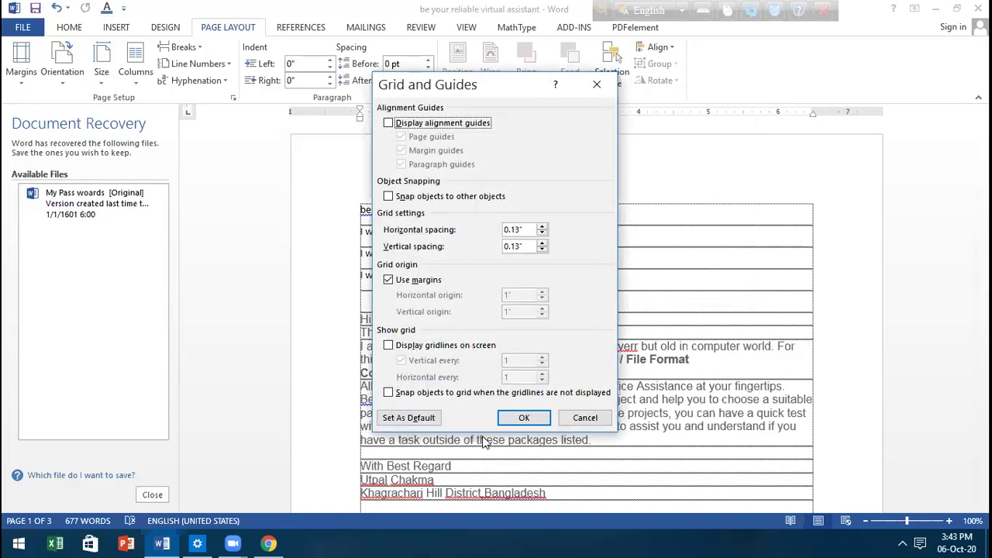
click(408, 418)
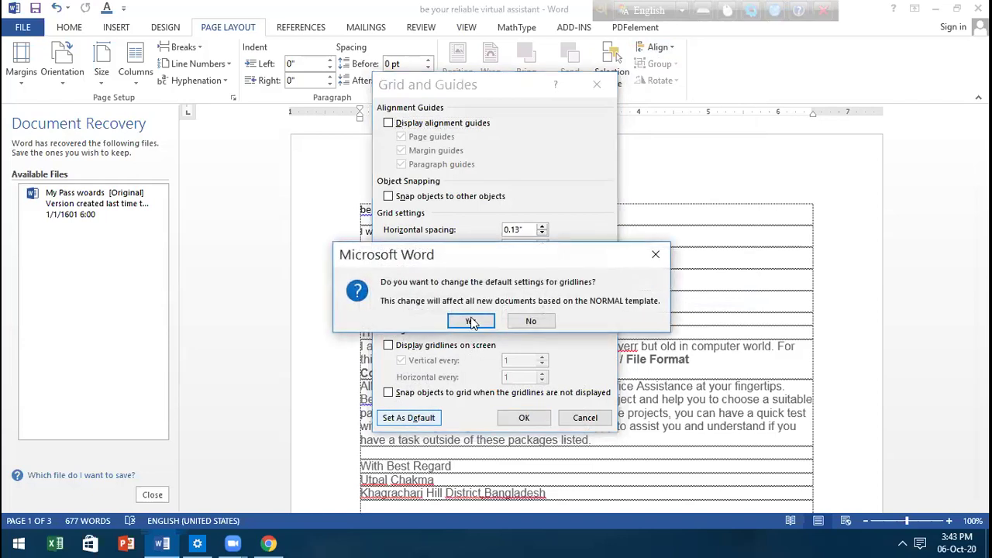
click(471, 321)
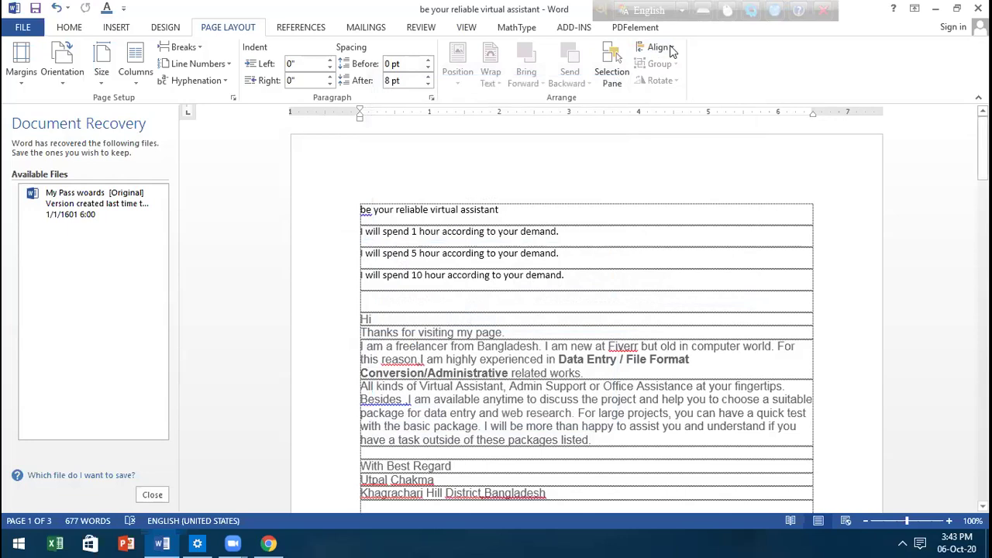
Close the Align menu, switch to the View tab, and place the cursor after 'related works.'
click(671, 48)
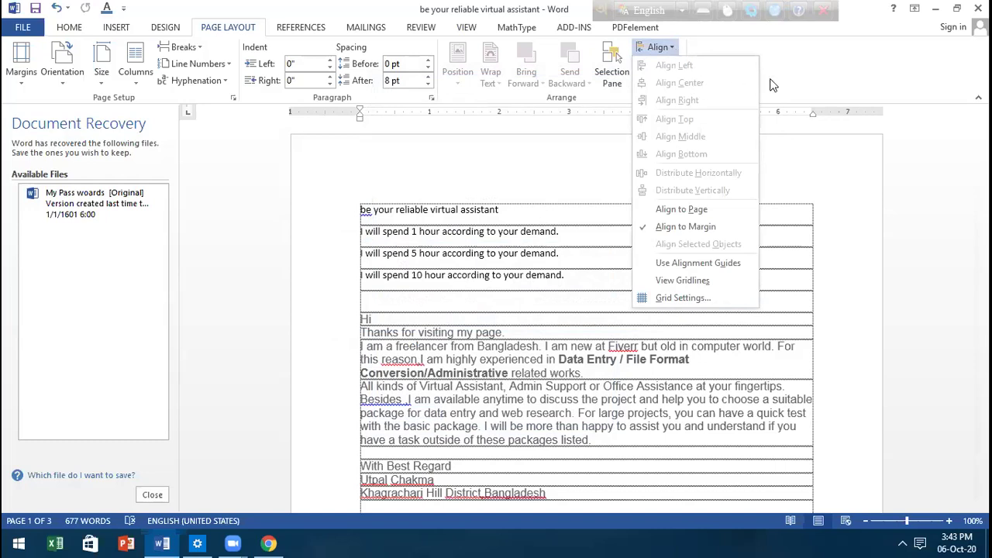
click(904, 173)
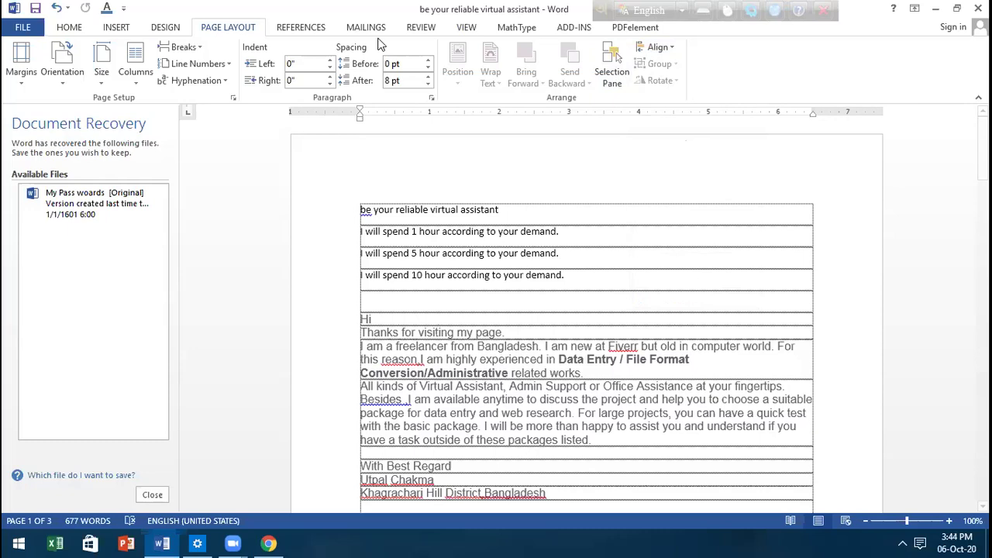
click(467, 28)
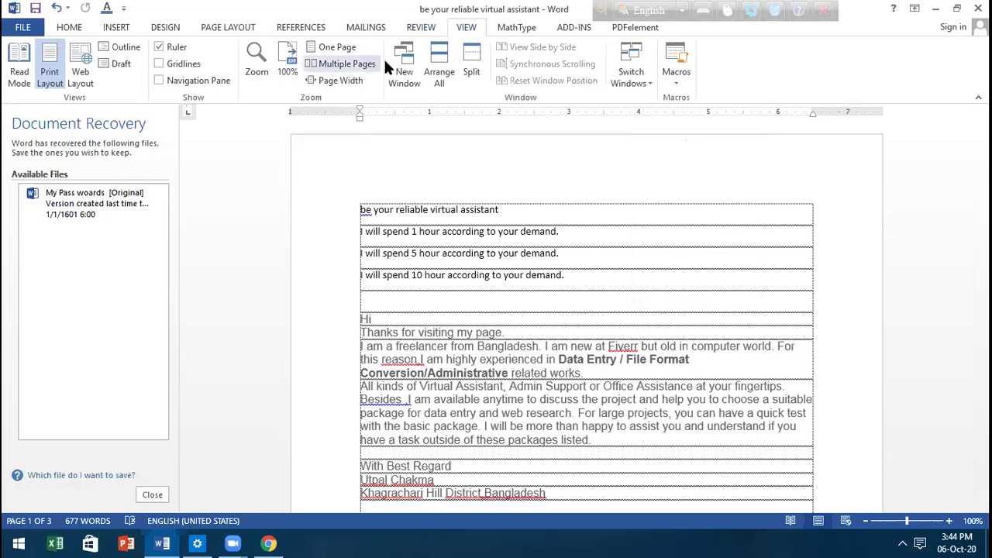
click(933, 374)
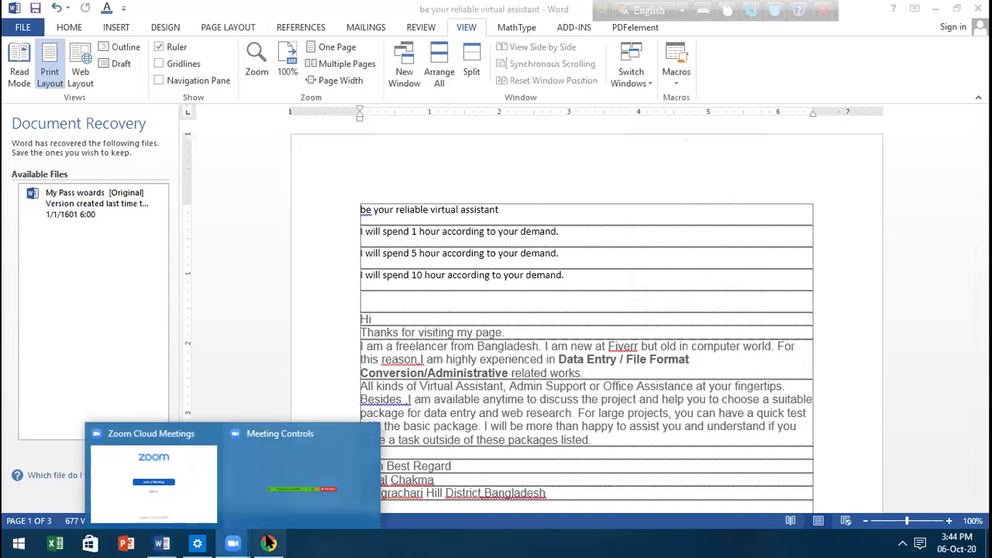
Snap Word to the left half and the Fiverr Overview page to the right half
click(268, 543)
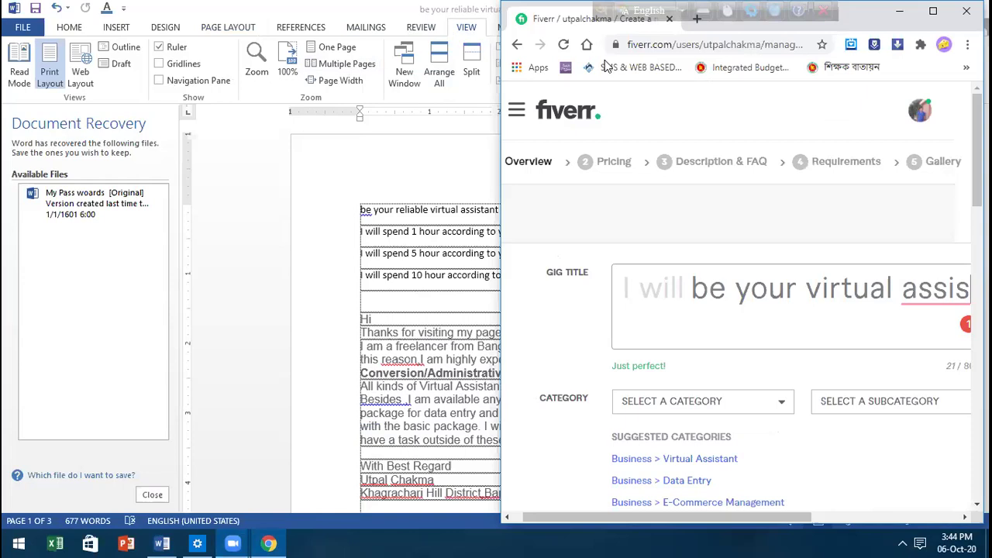
click(900, 12)
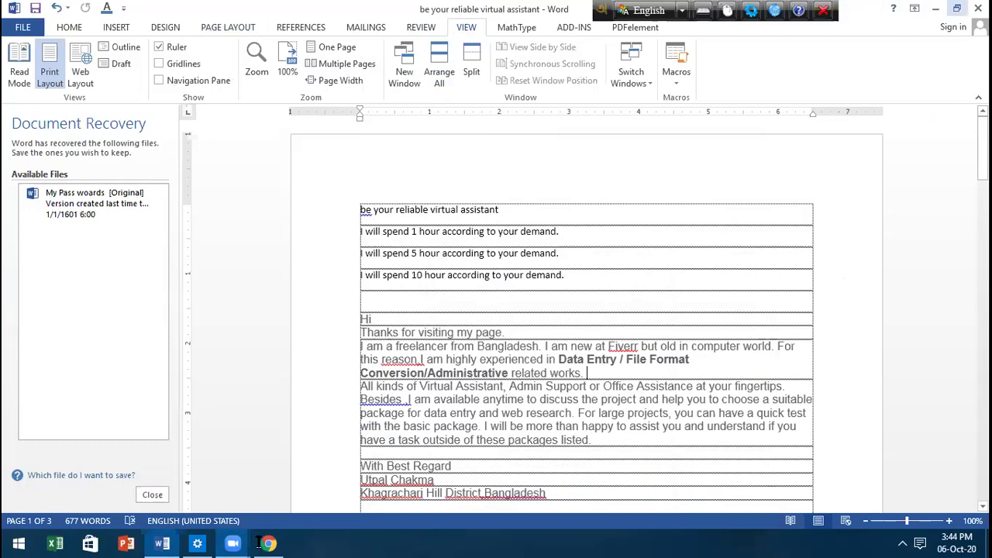
key(super+Left)
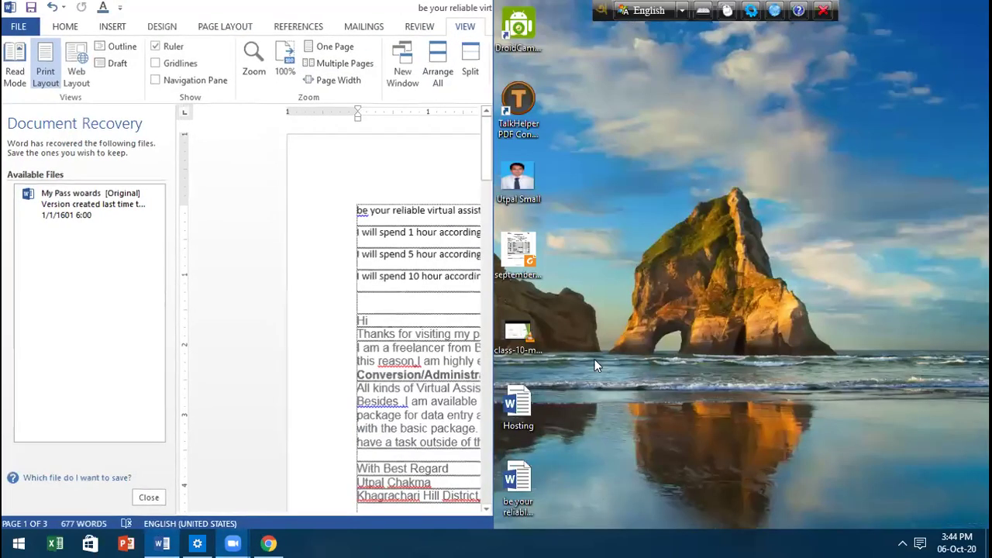
key(alt+Tab)
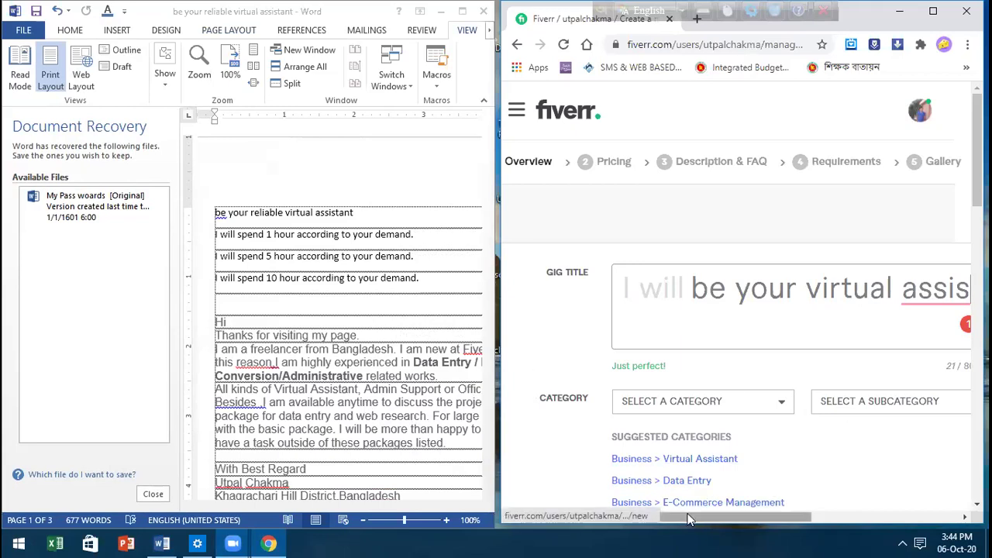
scroll(716, 516, down, 2)
drag(716, 516, 844, 476)
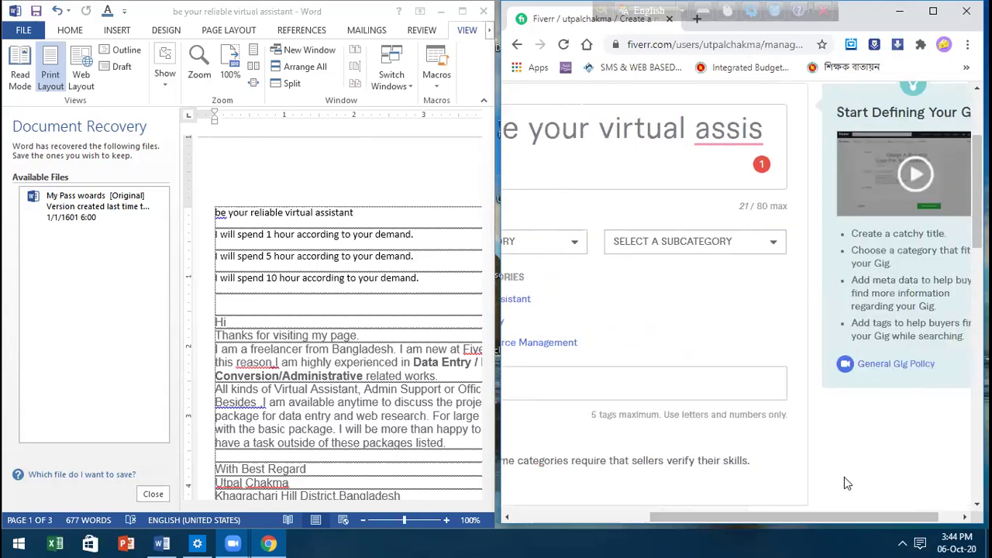
scroll(959, 195, up, 1)
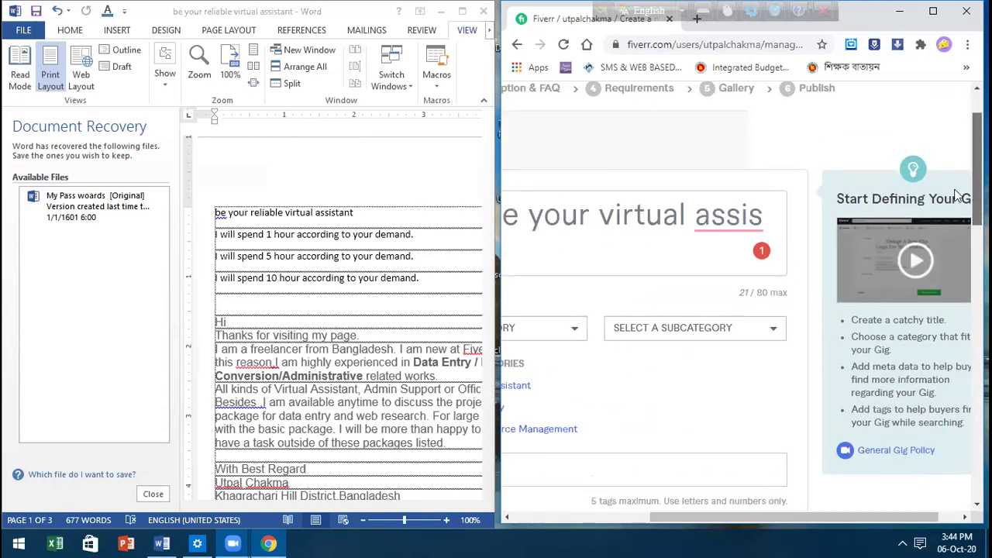
Correct the title ending from 'assis' to 'assistant', removing the stray letter
click(776, 252)
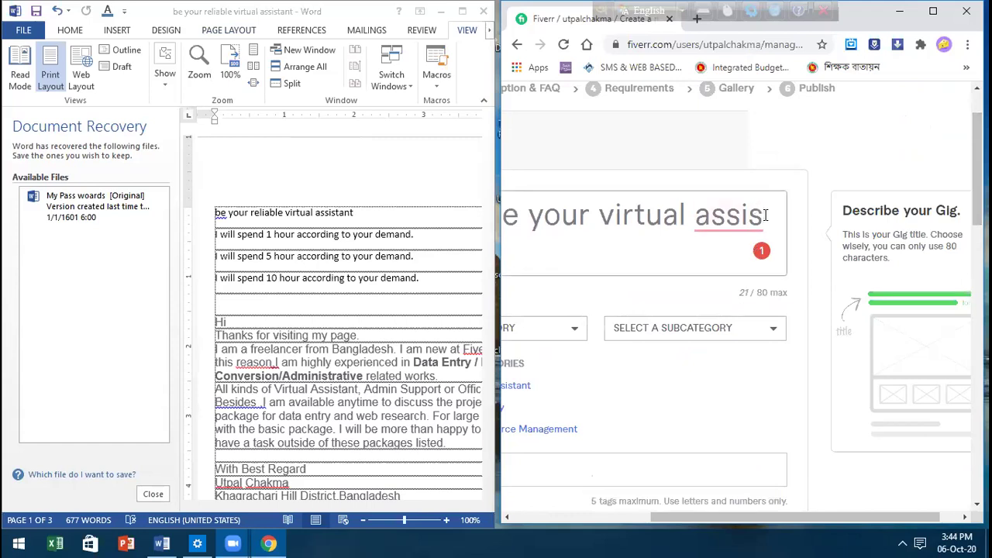
text(t)
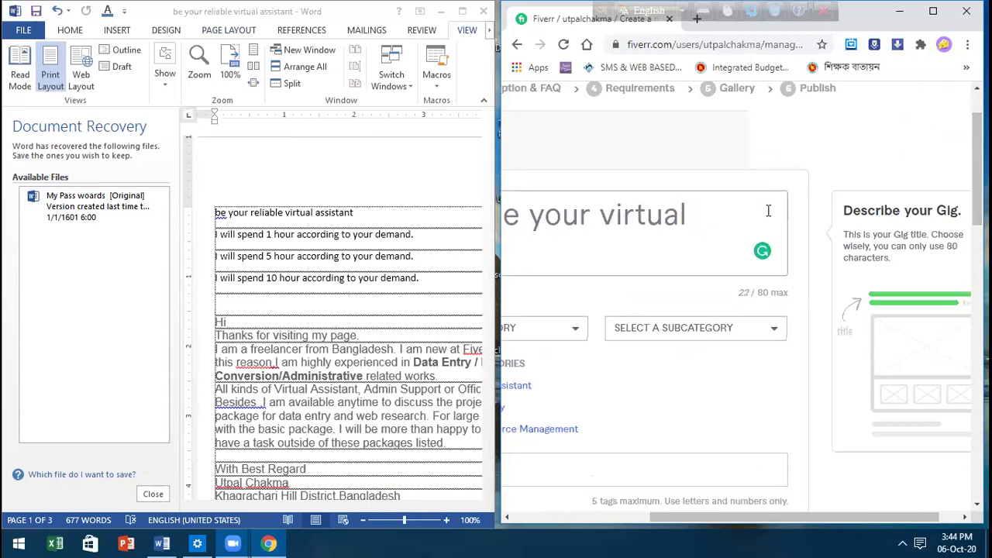
click(778, 368)
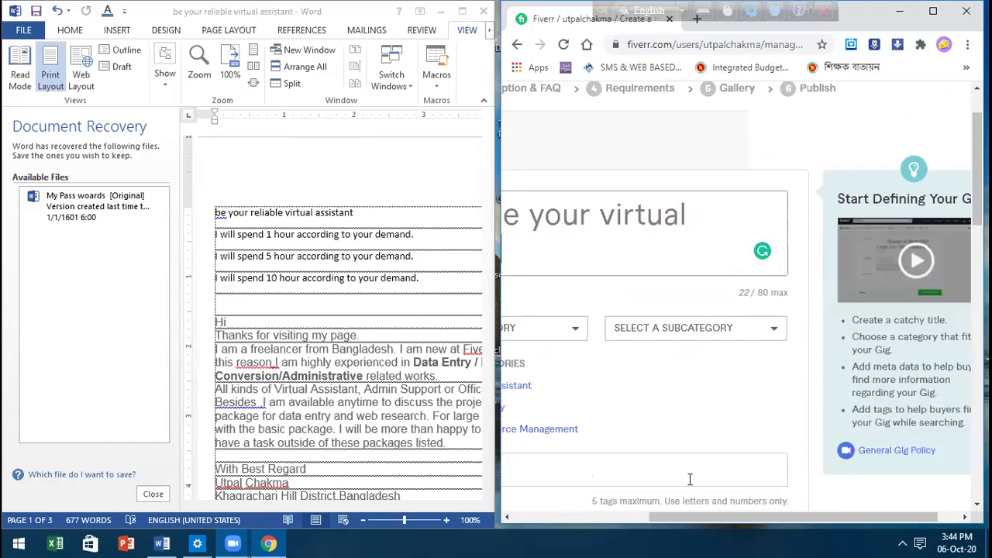
drag(648, 511, 577, 512)
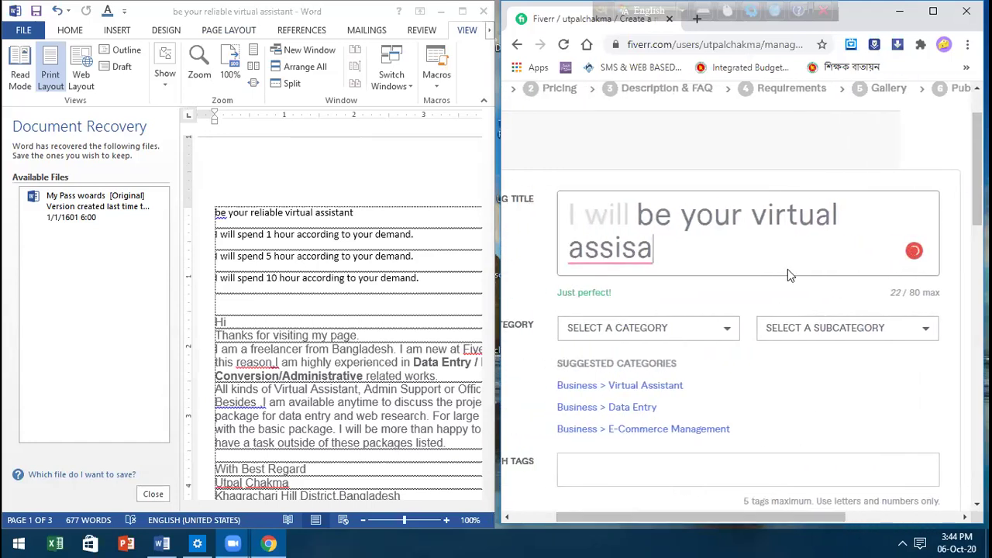
key(BackSpace)
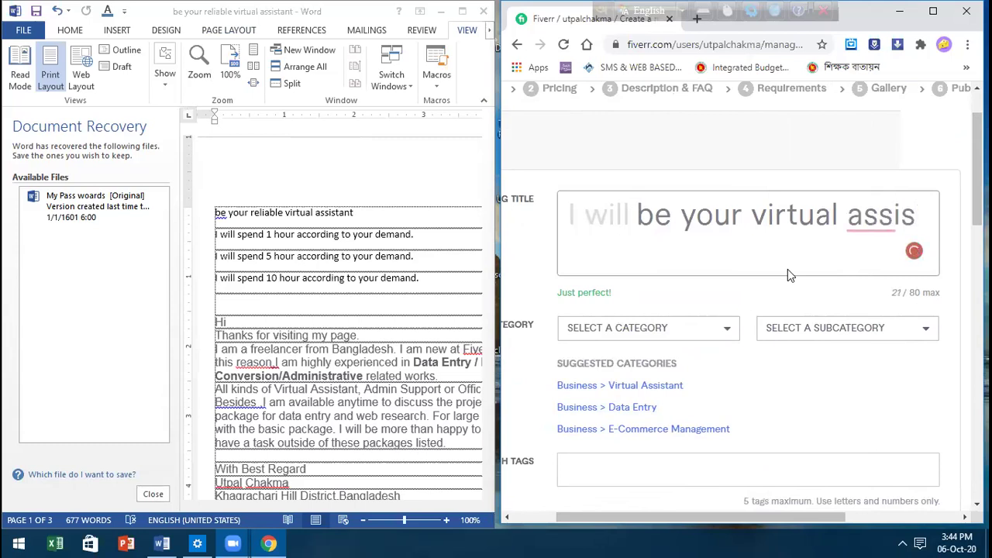
text(ta)
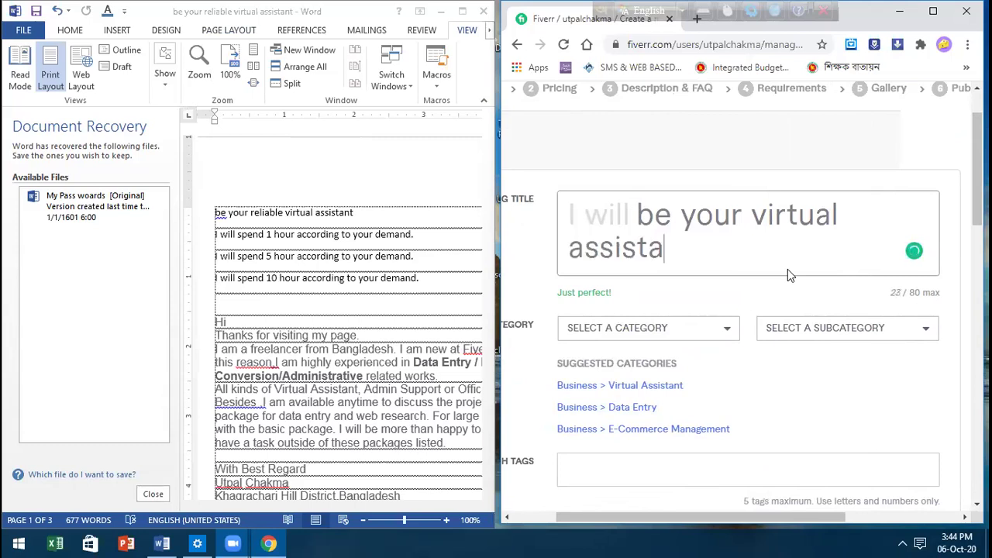
text(nt)
Try Digital Marketing > Content Marketing, then apply the suggested Business > Virtual Assistant category
click(729, 333)
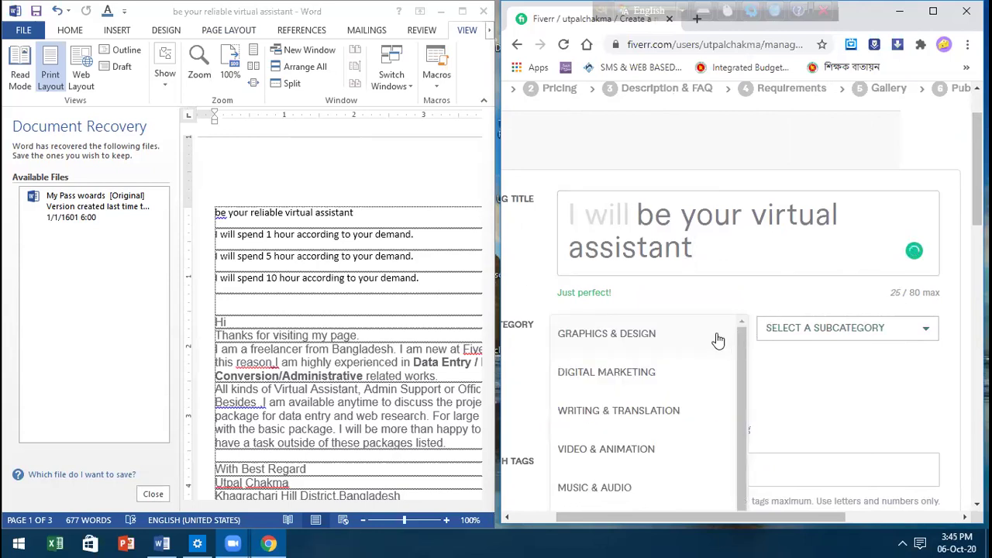
click(670, 379)
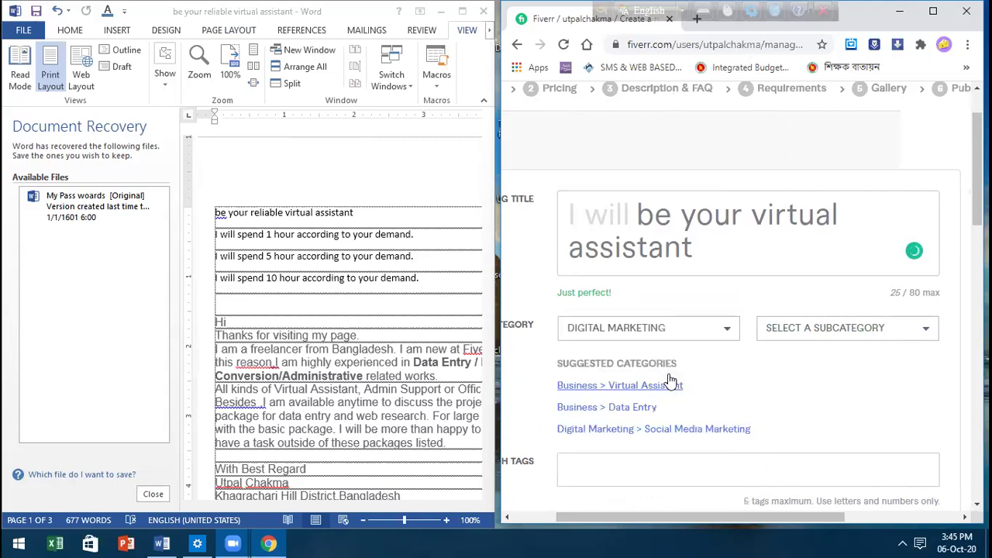
click(729, 329)
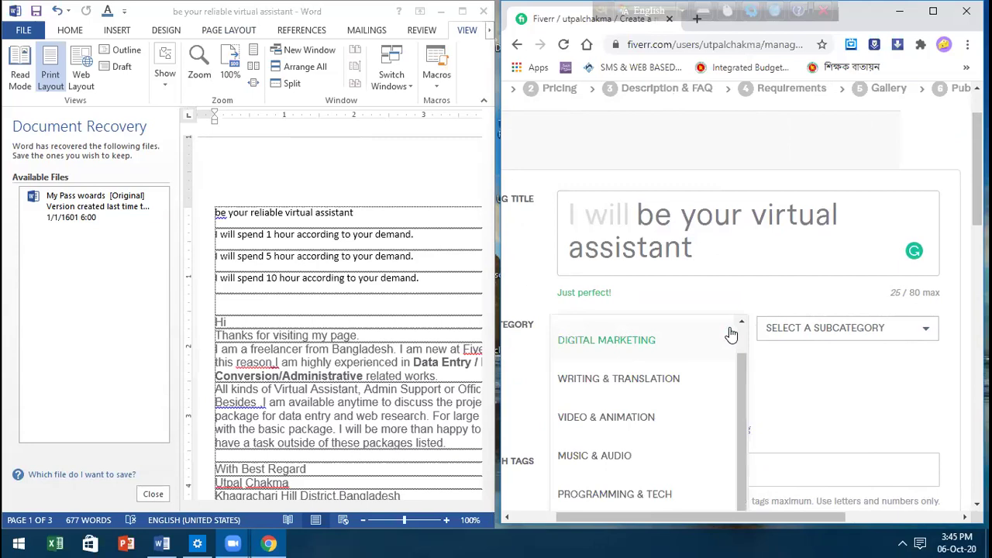
click(730, 333)
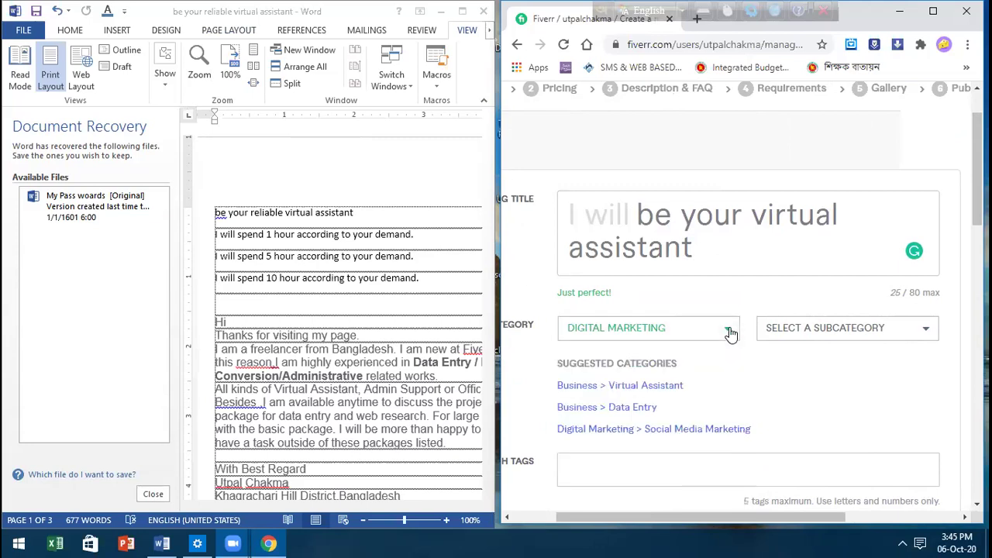
click(928, 333)
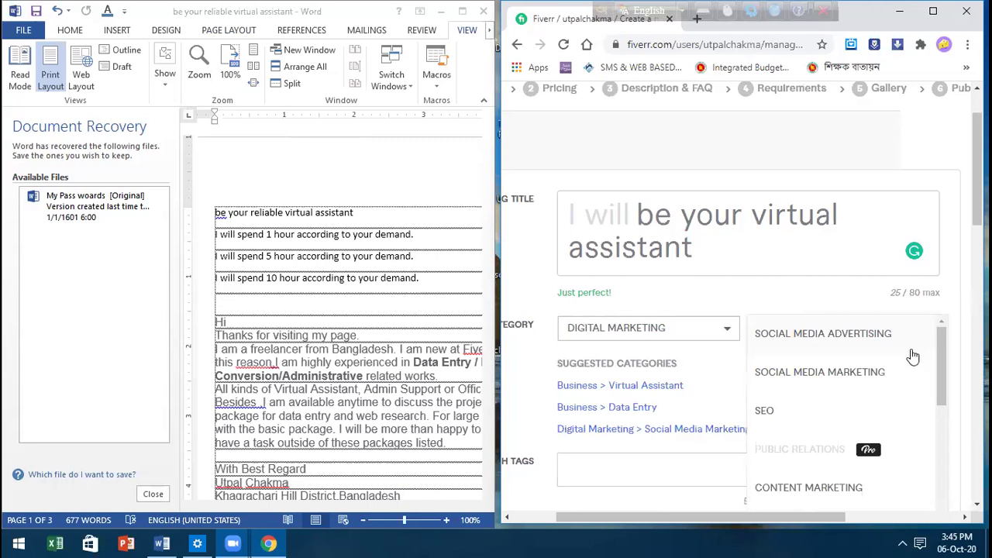
click(843, 488)
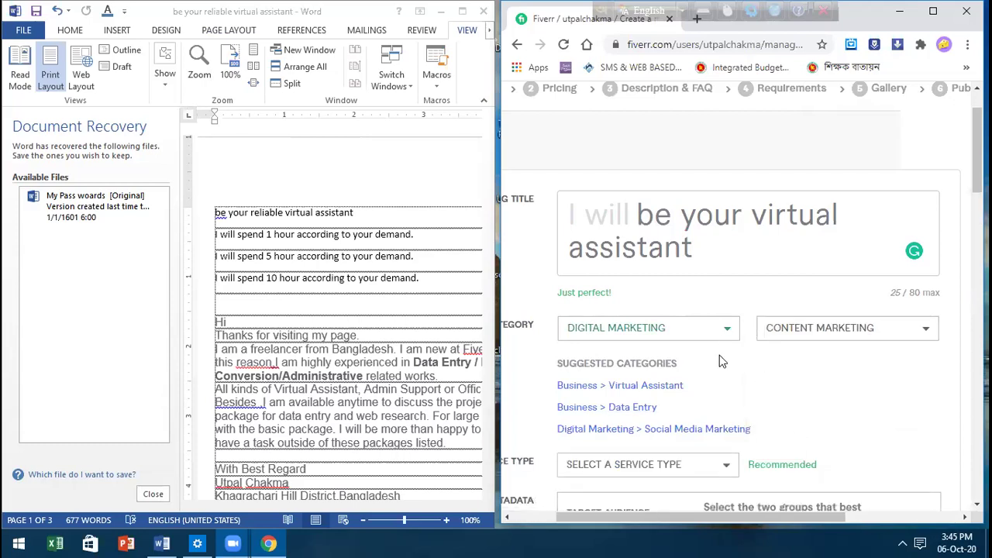
click(656, 385)
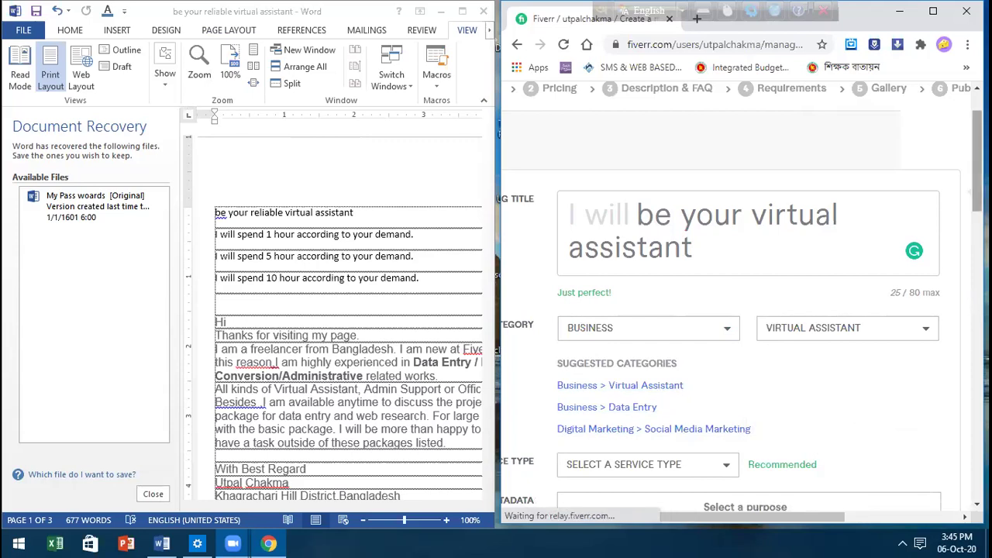
Choose Customer Support as the service type after trying Research and Administration
scroll(819, 295, down, 2)
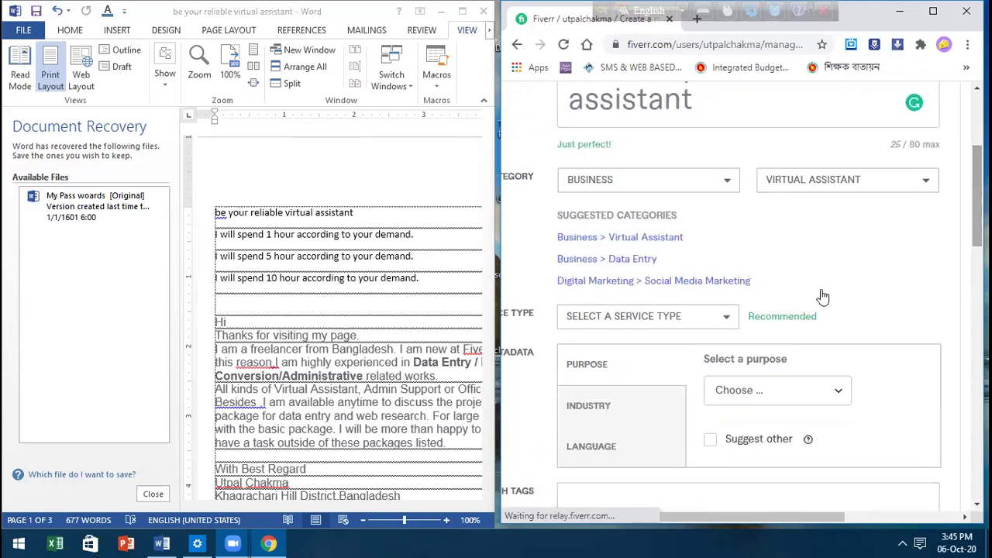
click(726, 311)
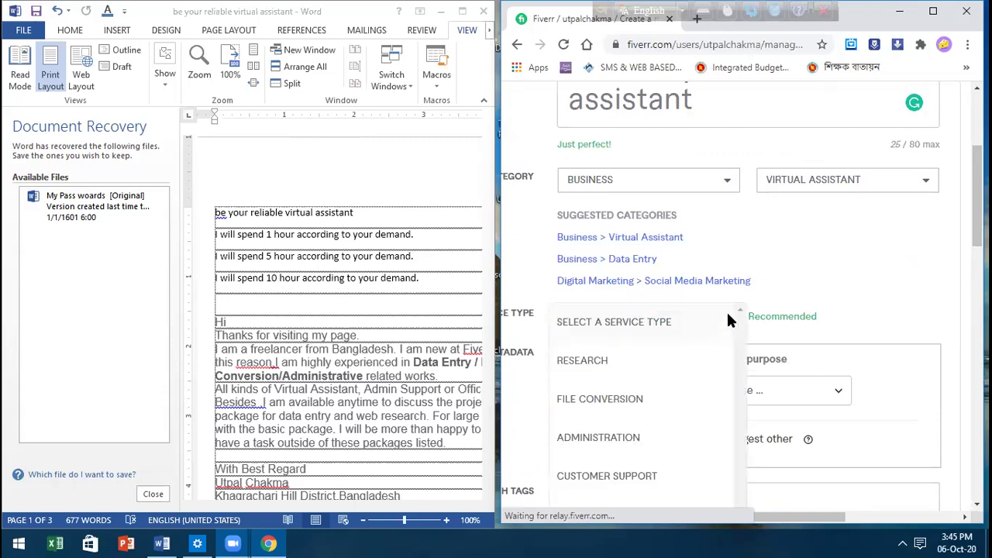
click(598, 364)
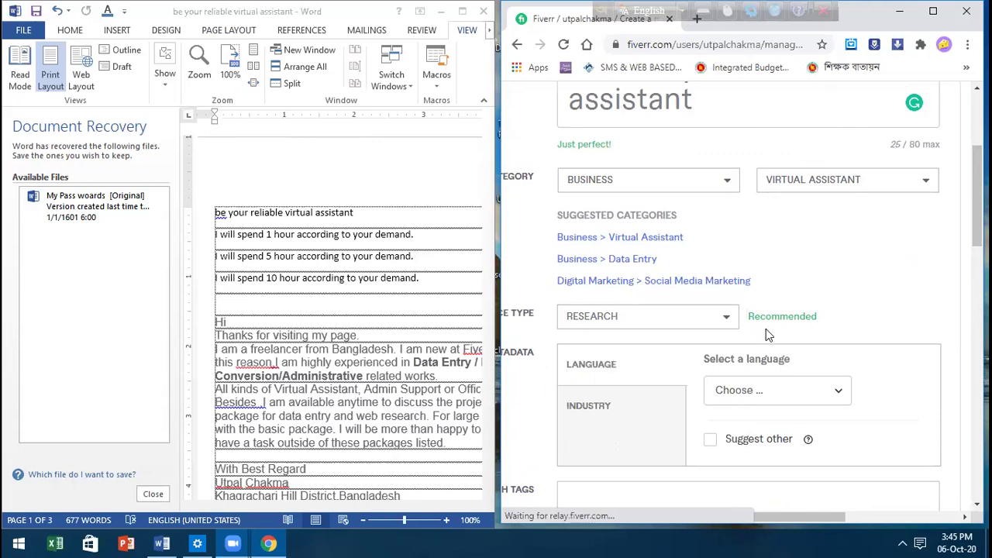
click(724, 321)
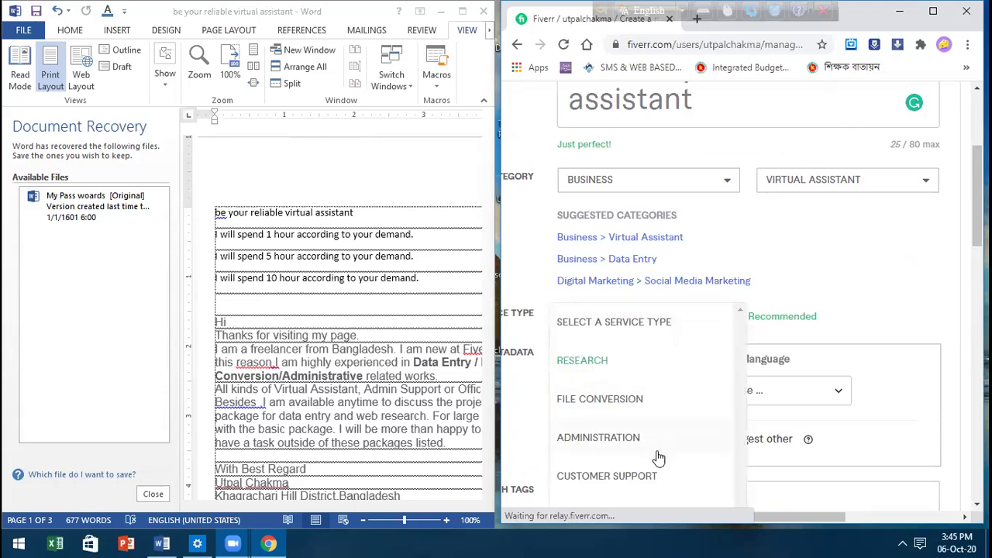
click(634, 440)
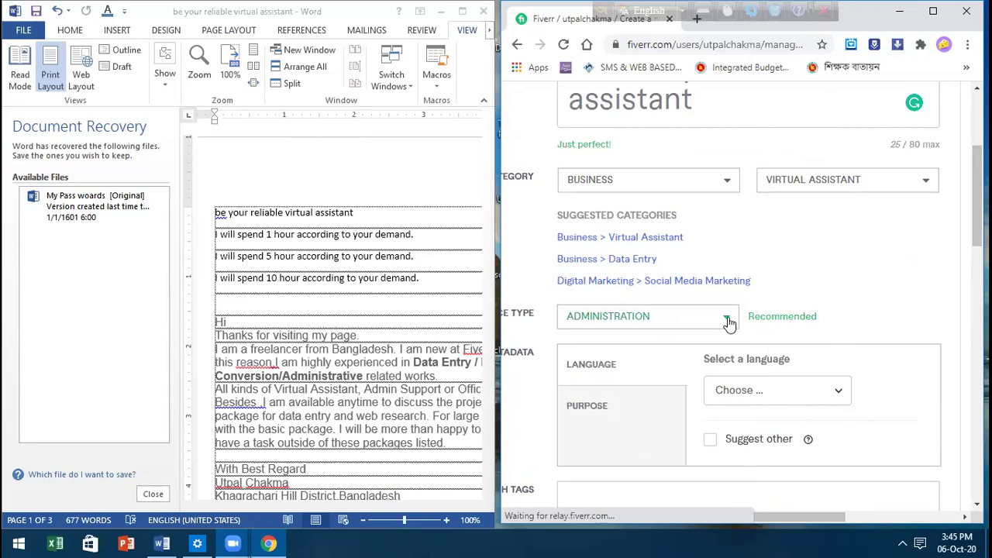
click(728, 321)
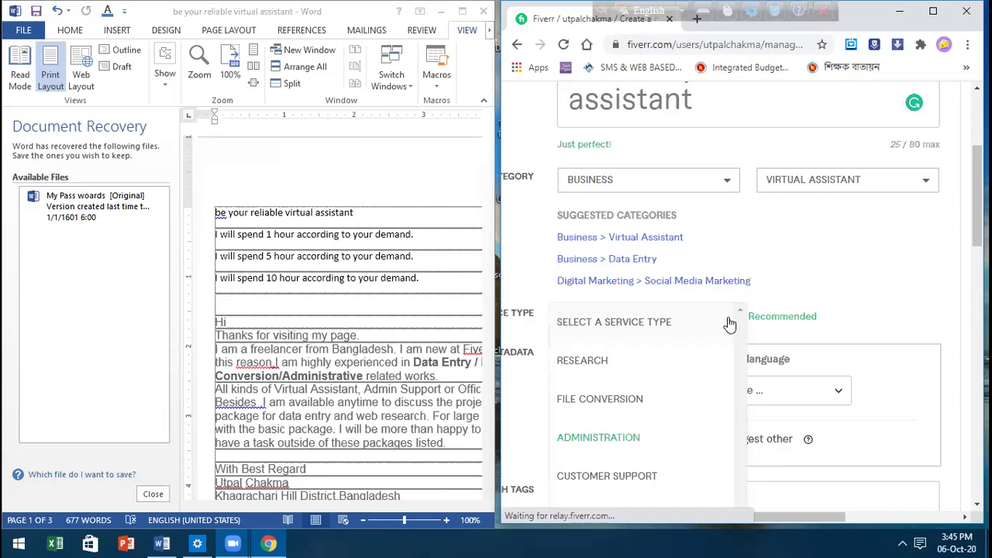
click(643, 477)
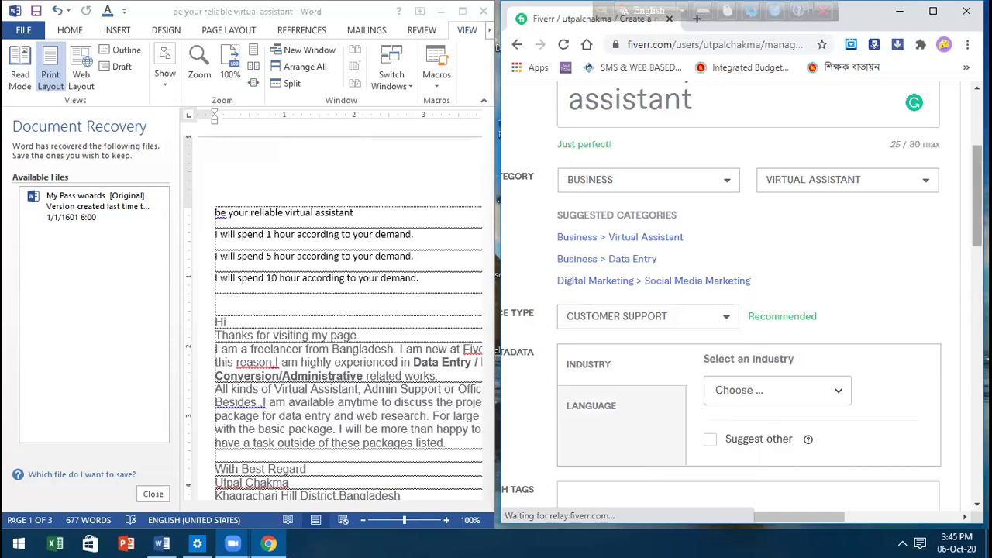
Dismiss the browser right-click menus that opened on the page
right_click(976, 231)
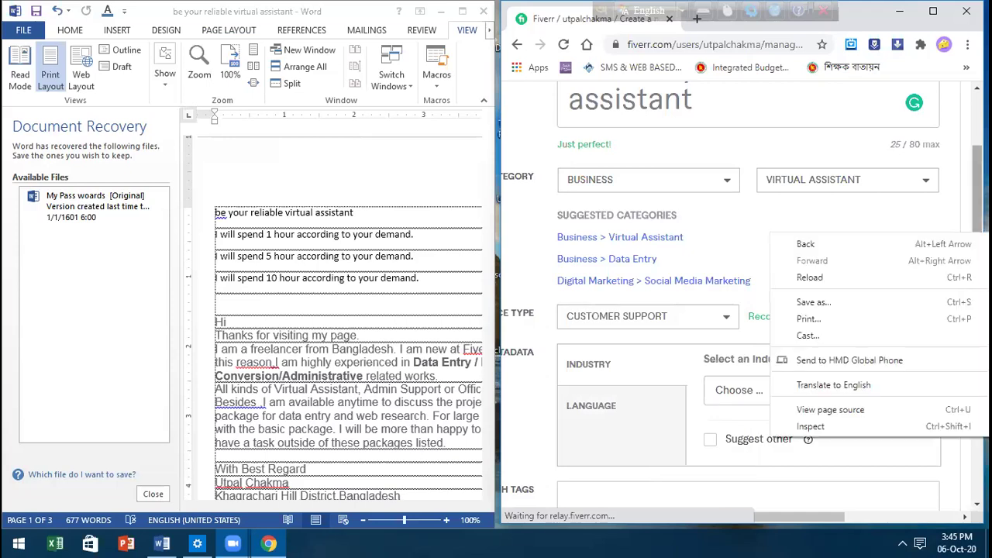
click(953, 193)
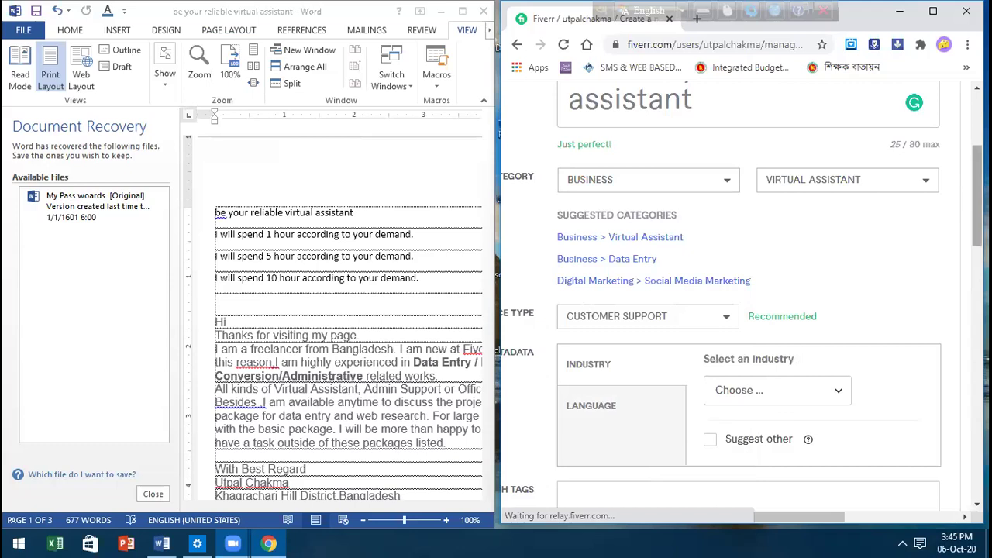
right_click(976, 241)
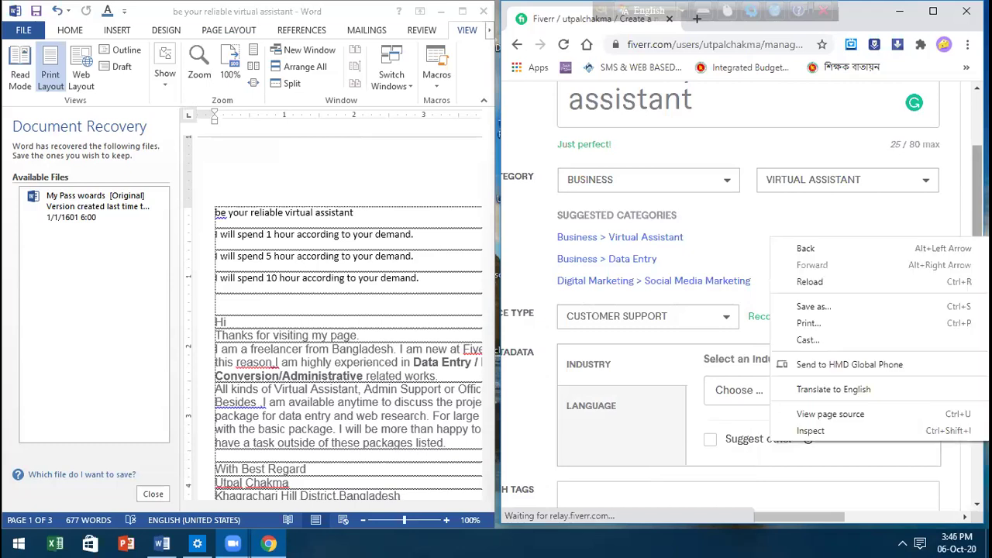
click(880, 214)
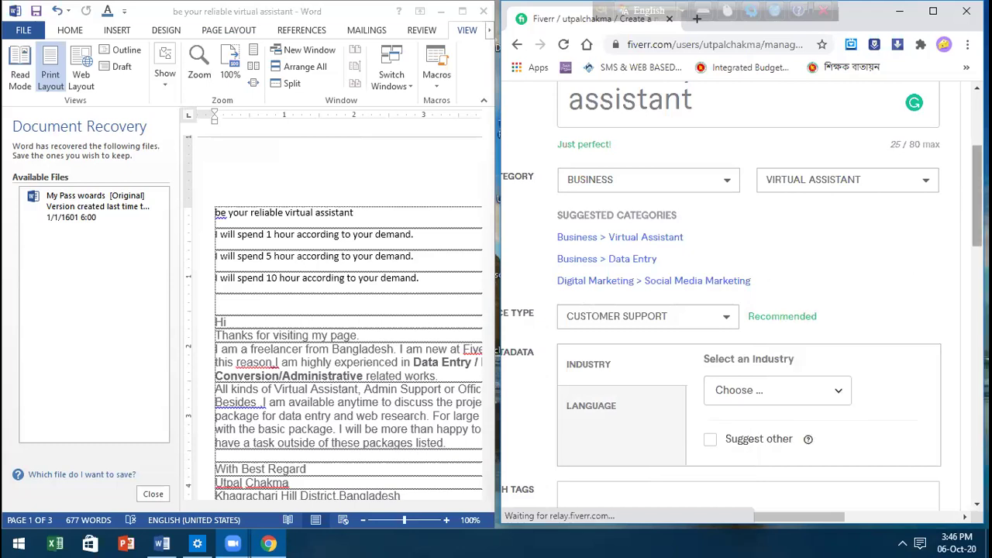
Save the overview, then add the search tags 'digital marketing' and 'virtual assistant'
scroll(747, 310, down, 3)
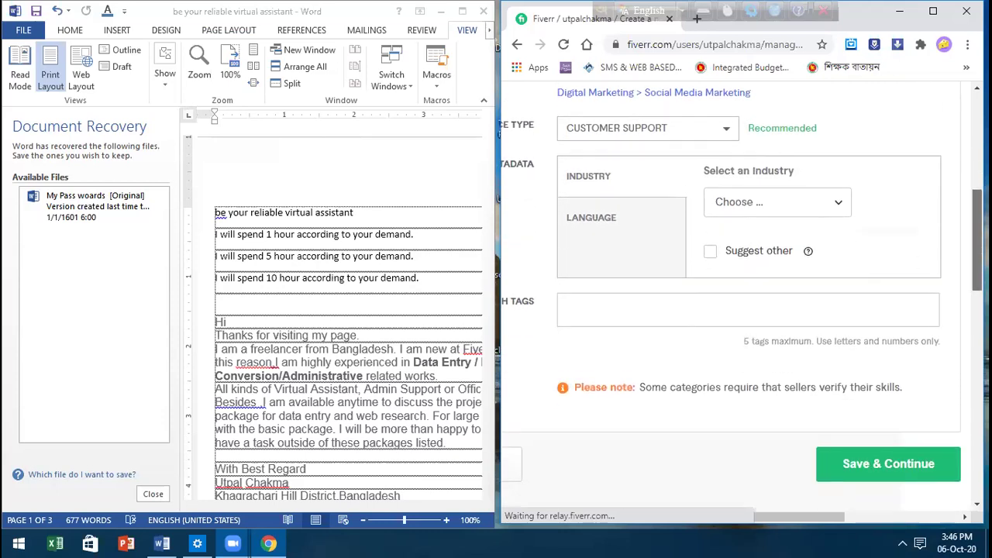
click(895, 457)
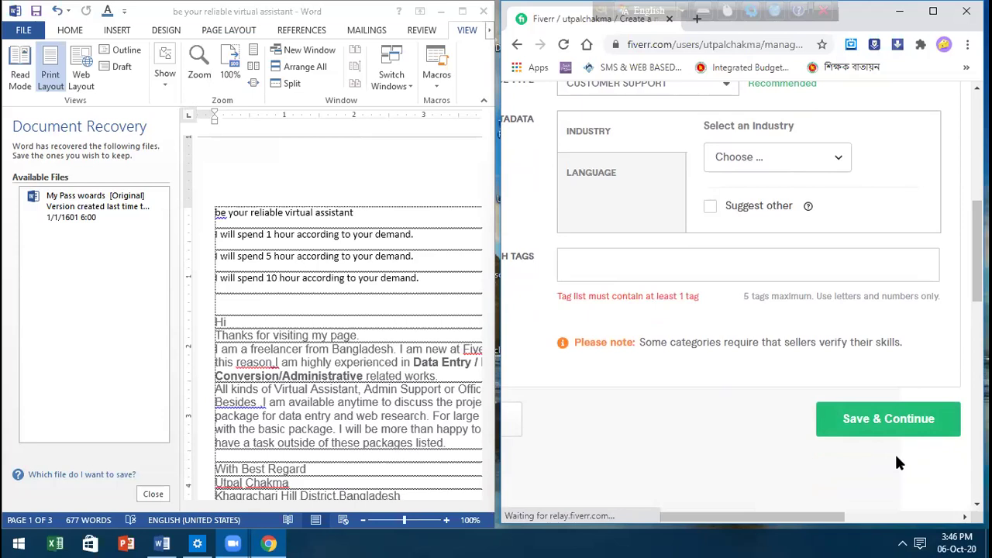
click(579, 262)
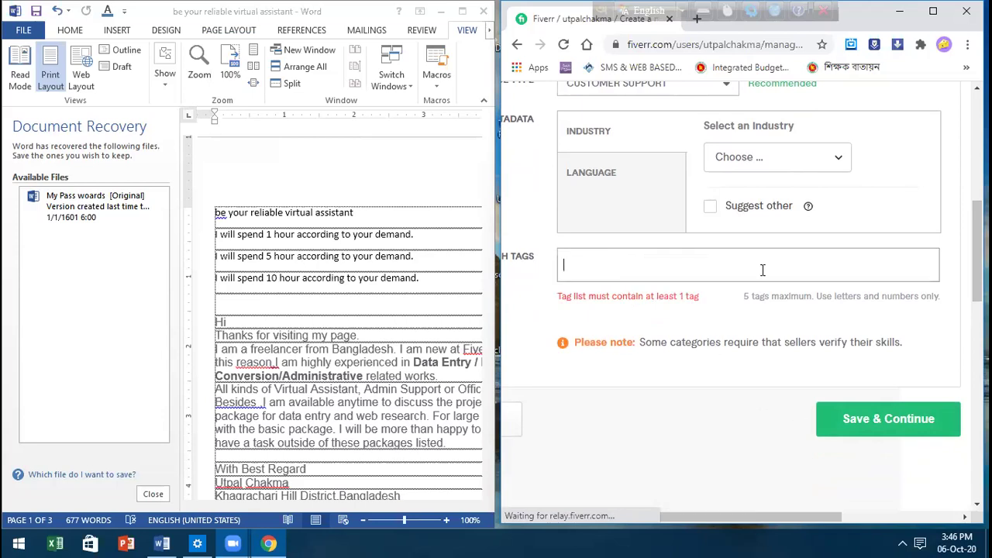
text(dig)
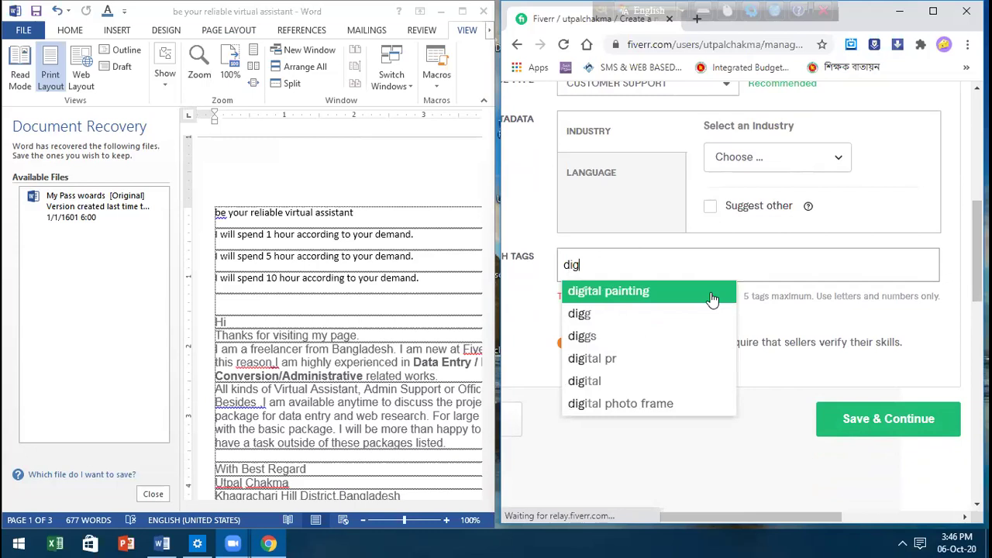
text(ital )
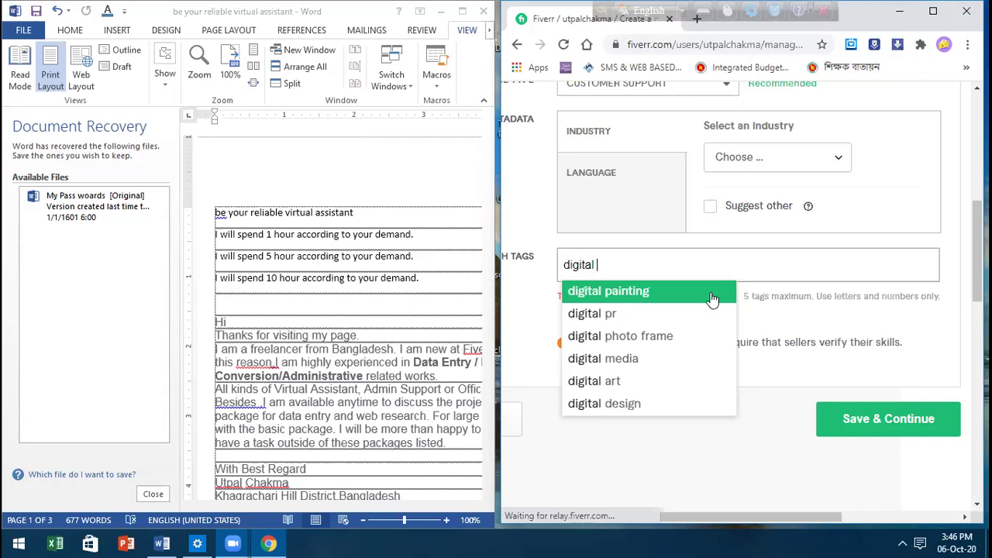
text(n)
key(BackSpace)
text(m)
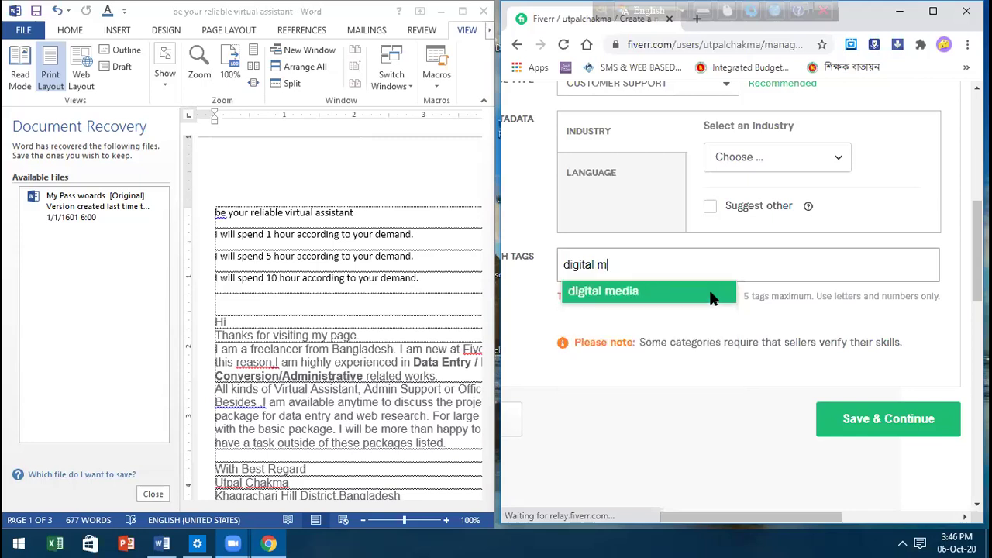
text(ar)
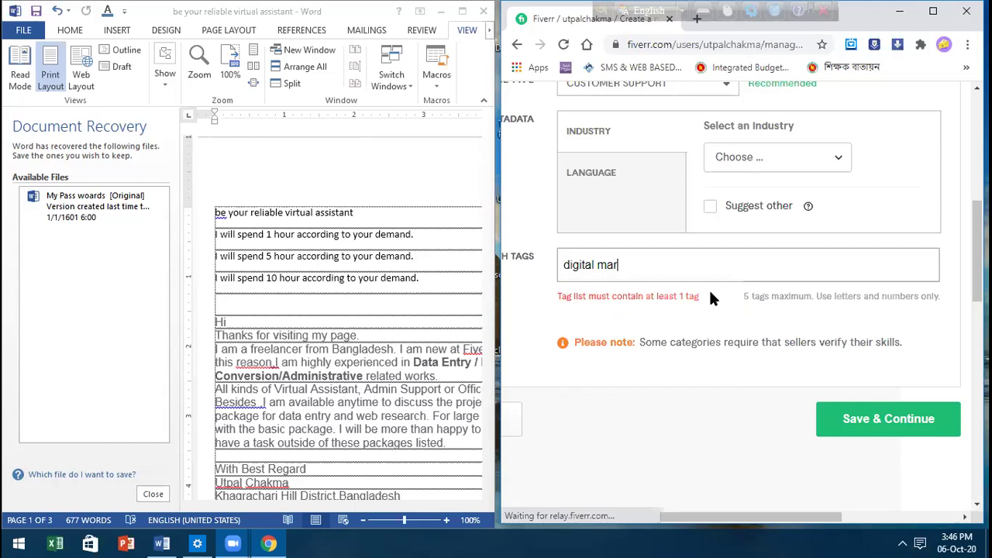
text(keting)
key(Return)
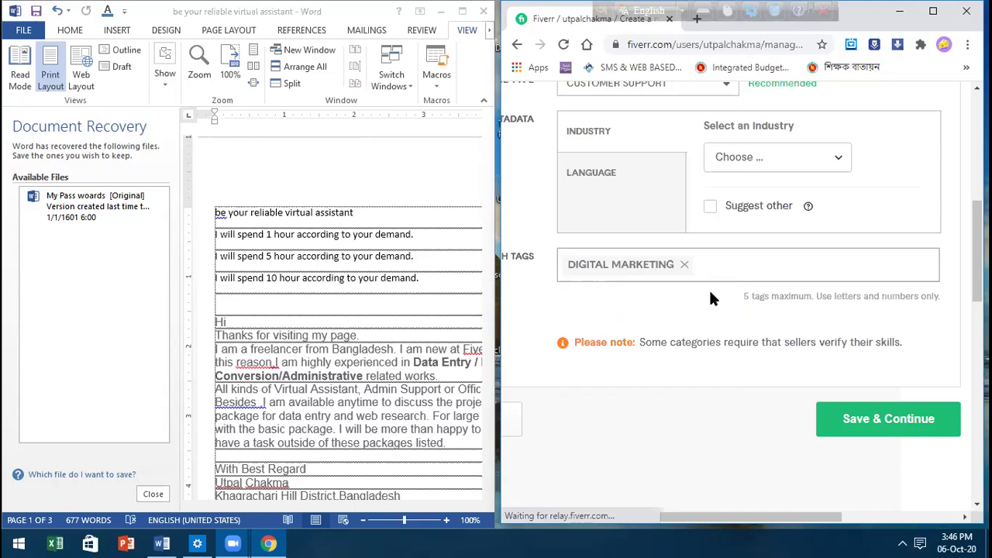
text(vi)
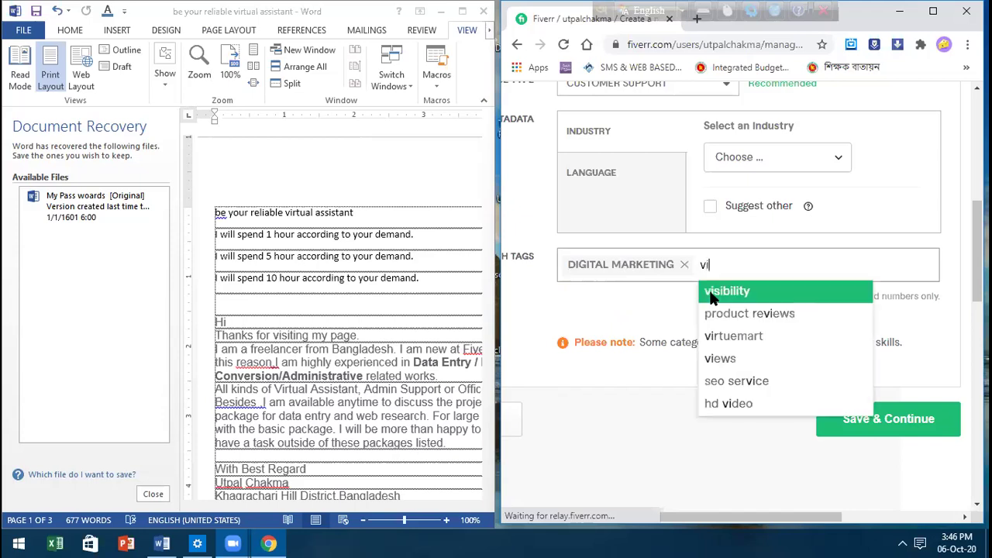
text(r)
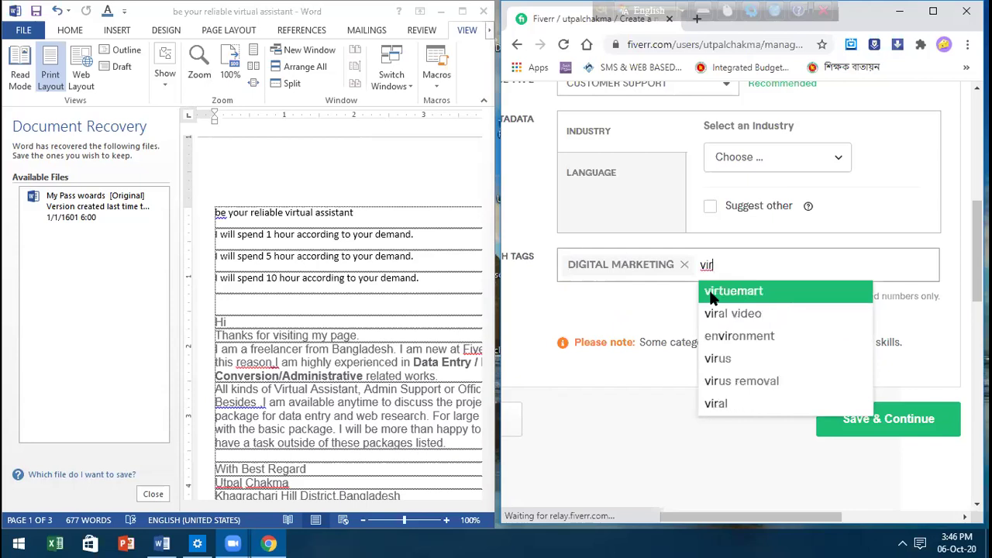
text(tual)
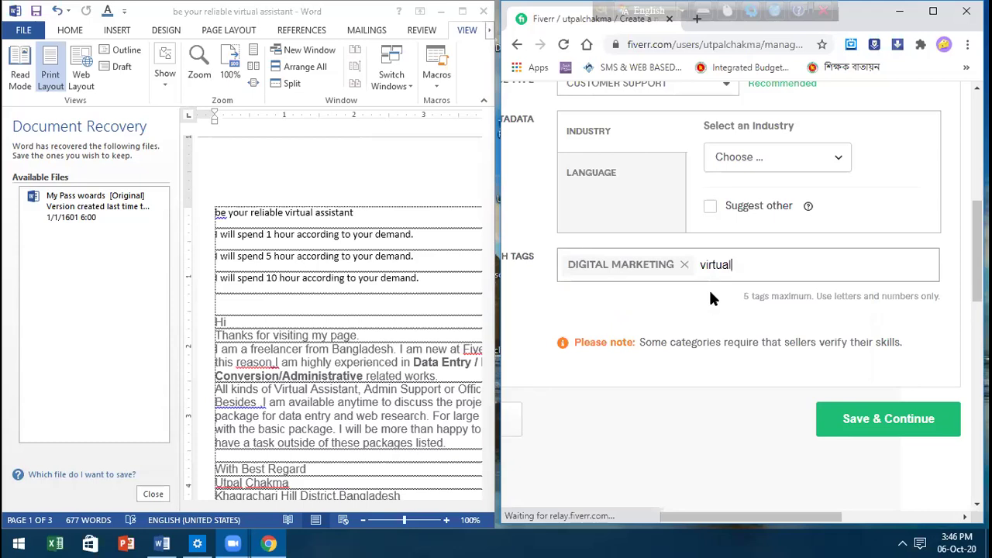
text( assistant)
key(Return)
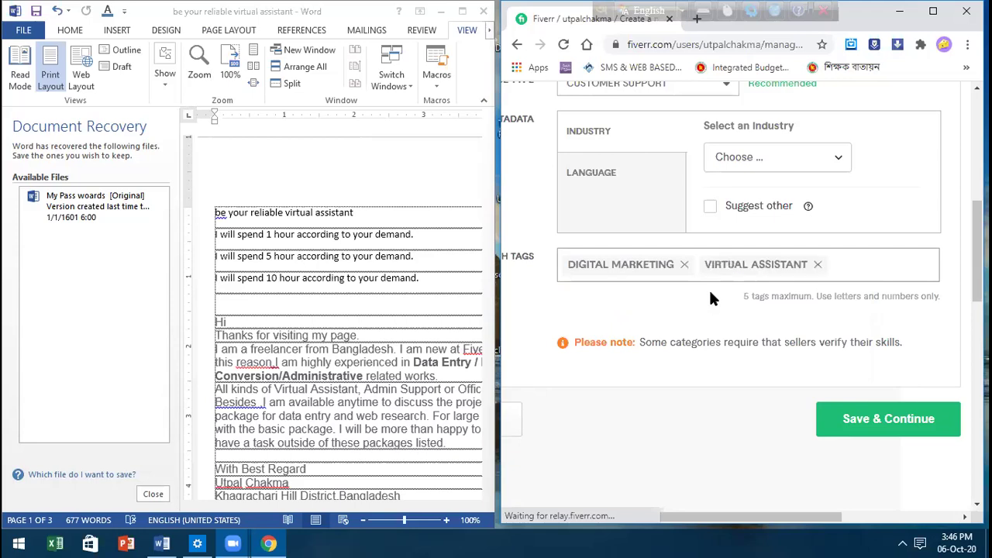
Add the tags 'Data Entry' (spelling corrected), 'File conversion' and 'Rewriting'
text(Data Entary)
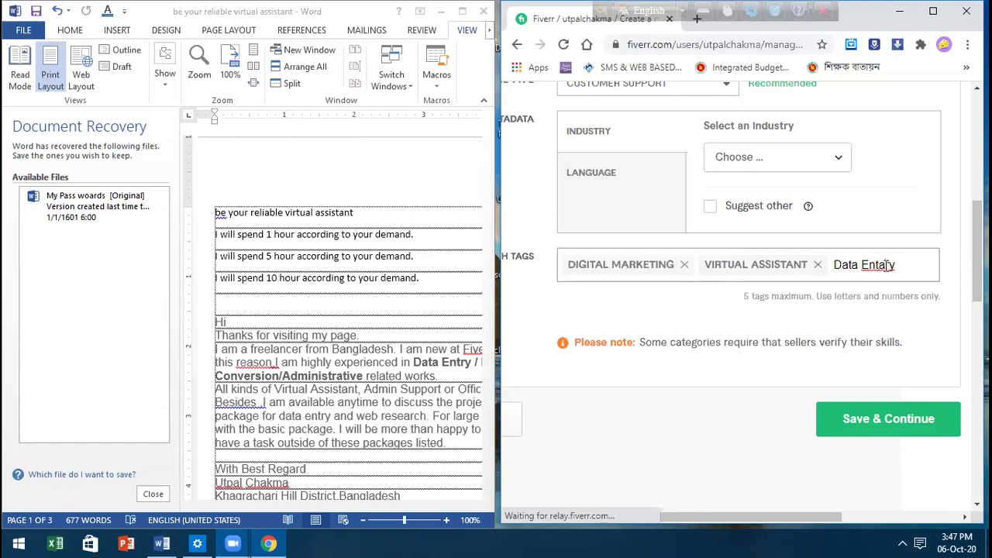
key(BackSpace)
key(BackSpace)
key(BackSpace)
text(ery)
key(BackSpace)
key(BackSpace)
key(BackSpace)
text(ry)
double_click(891, 264)
click(891, 264)
key(Return)
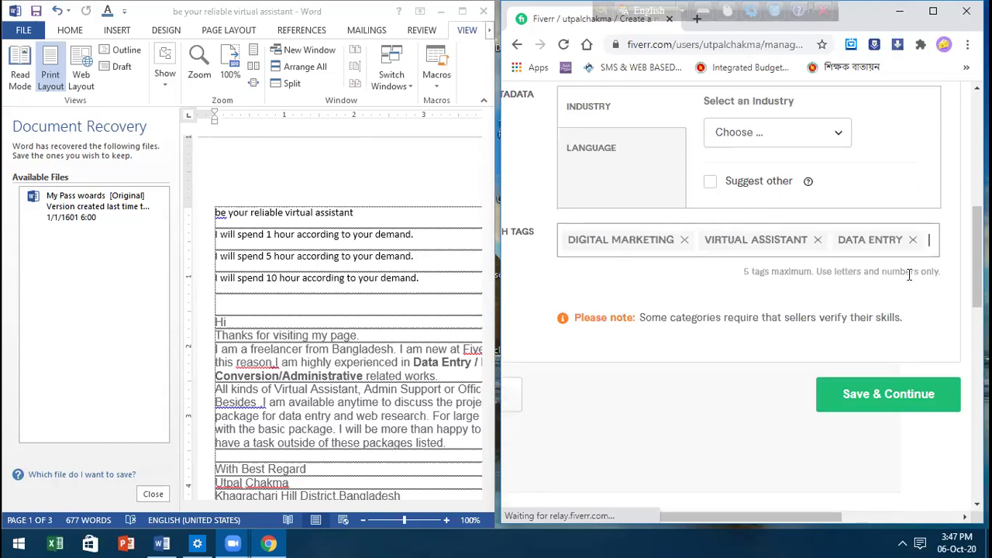
text(File )
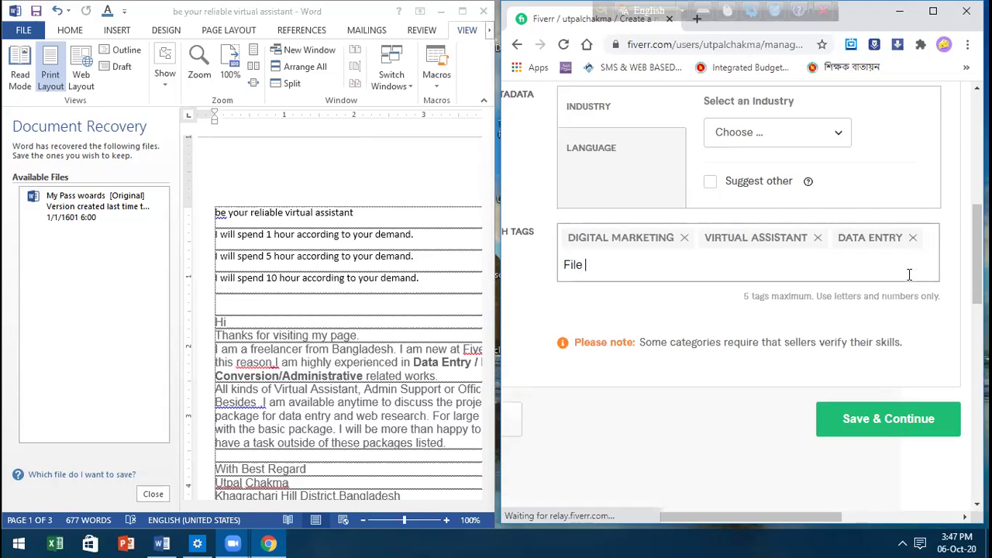
text(conversion)
key(Return)
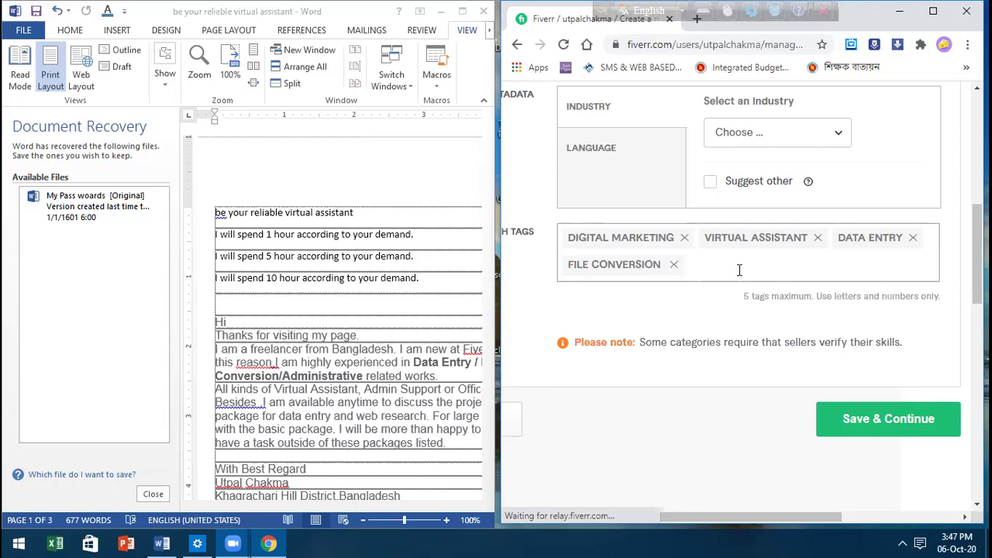
text(Rewriting)
key(Return)
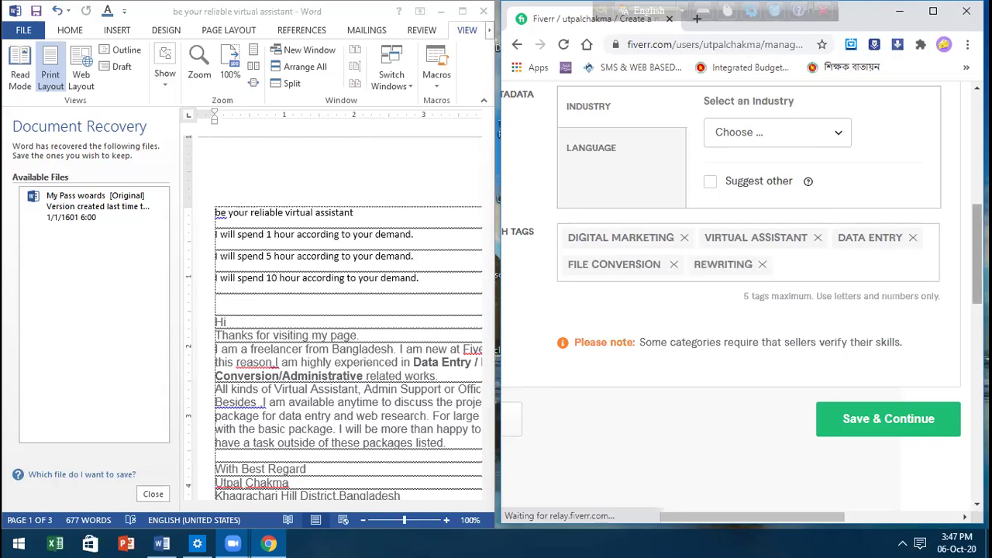
Save the overview and name the basic package 'Basic' on the Scope & Pricing step
click(884, 430)
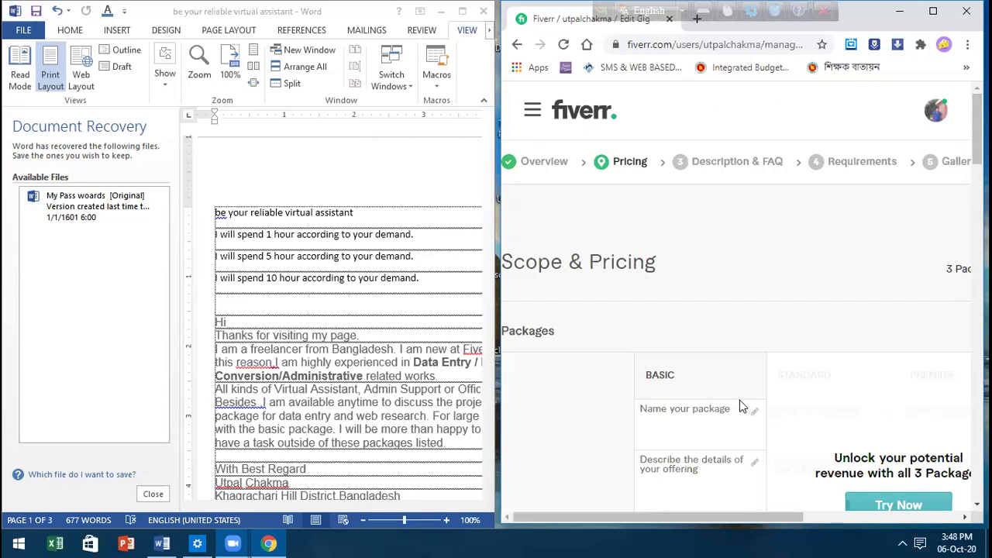
click(679, 415)
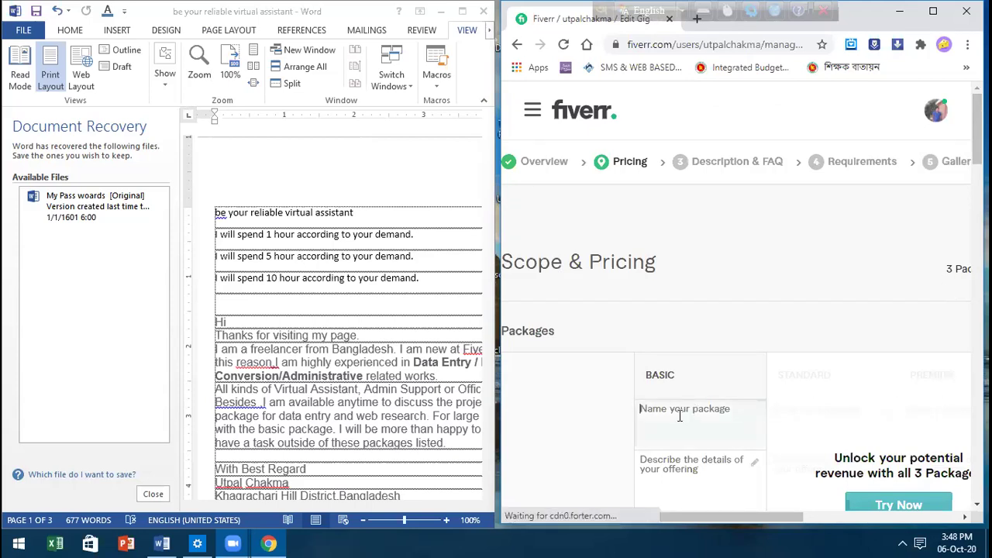
text(Basic)
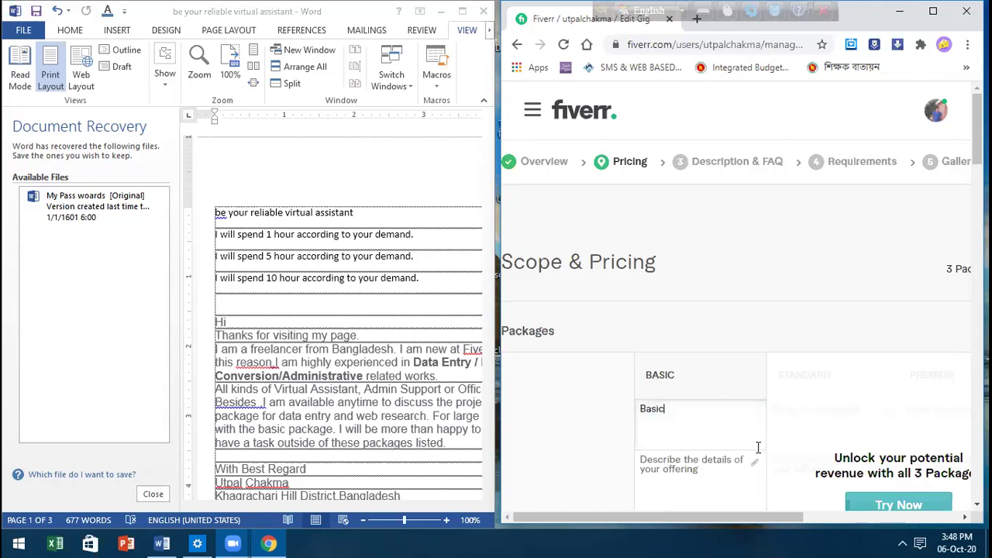
drag(936, 459, 922, 228)
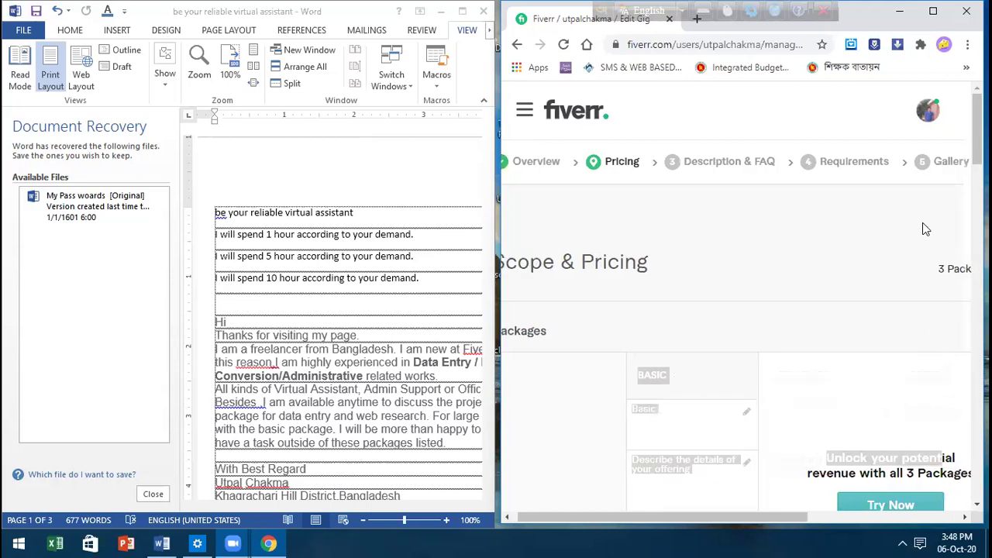
With Chrome maximized, switch on 3 Packages and name the tiers Standard and Premium
click(934, 13)
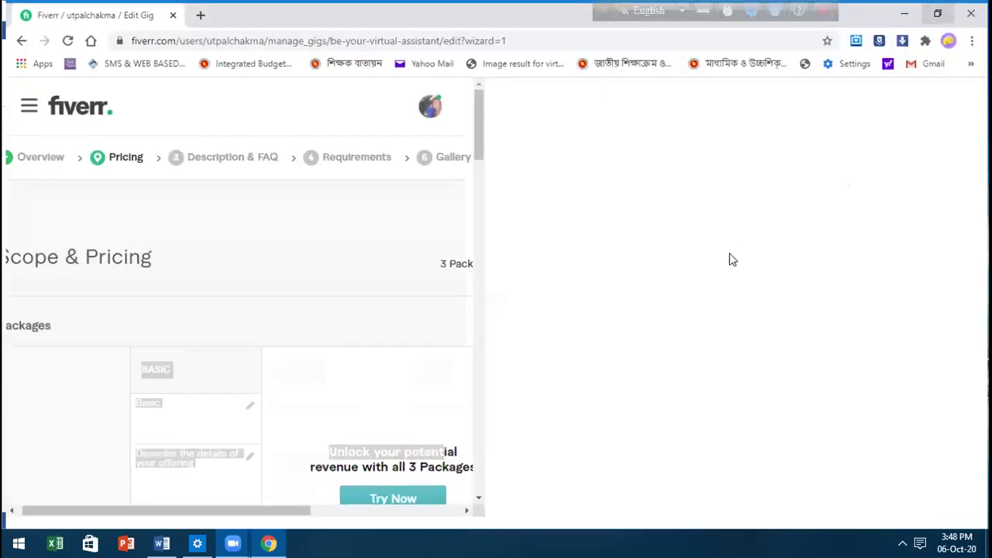
click(650, 265)
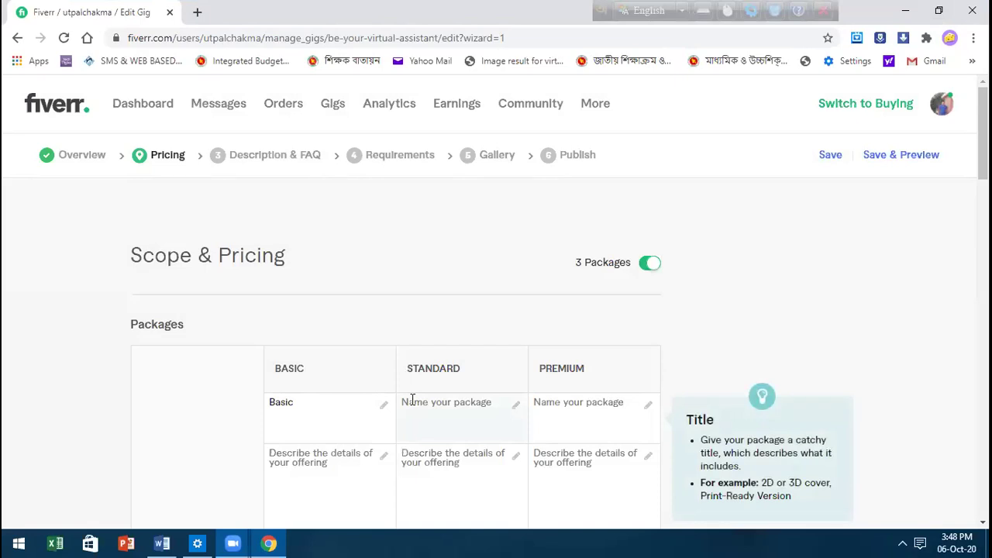
click(413, 399)
text(Standard)
click(541, 401)
text(P)
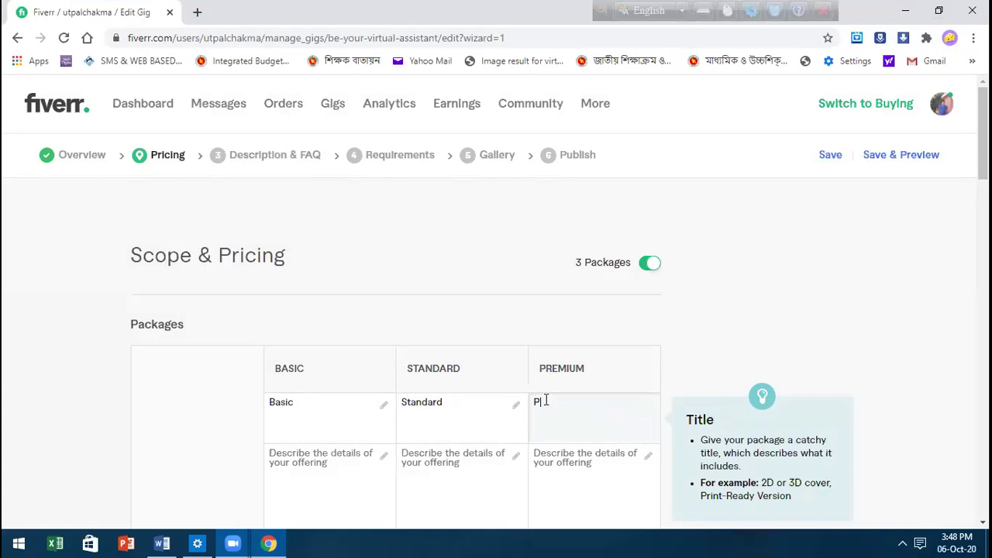
text(remium)
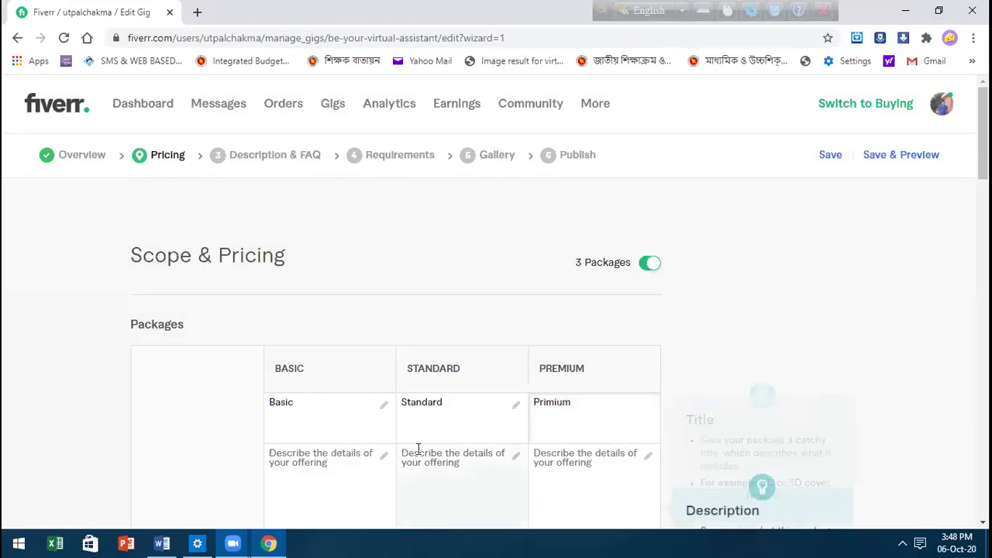
click(291, 457)
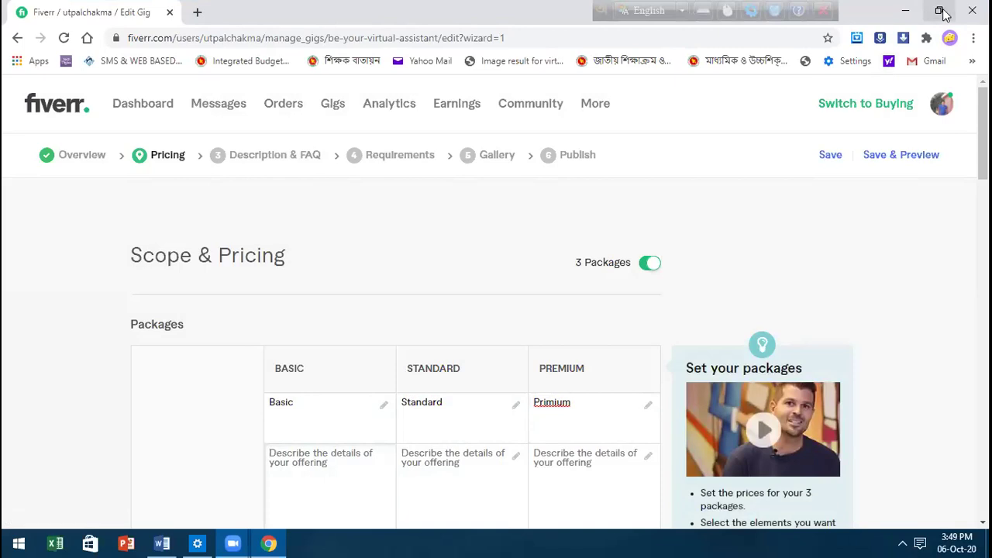
click(939, 12)
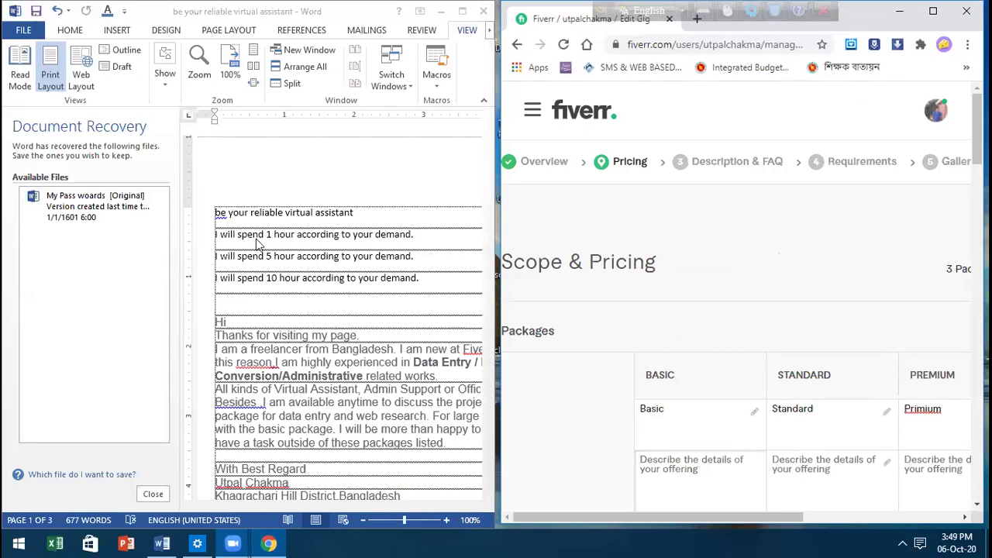
Paste the Word '1 hour' line into the Basic package description
click(411, 236)
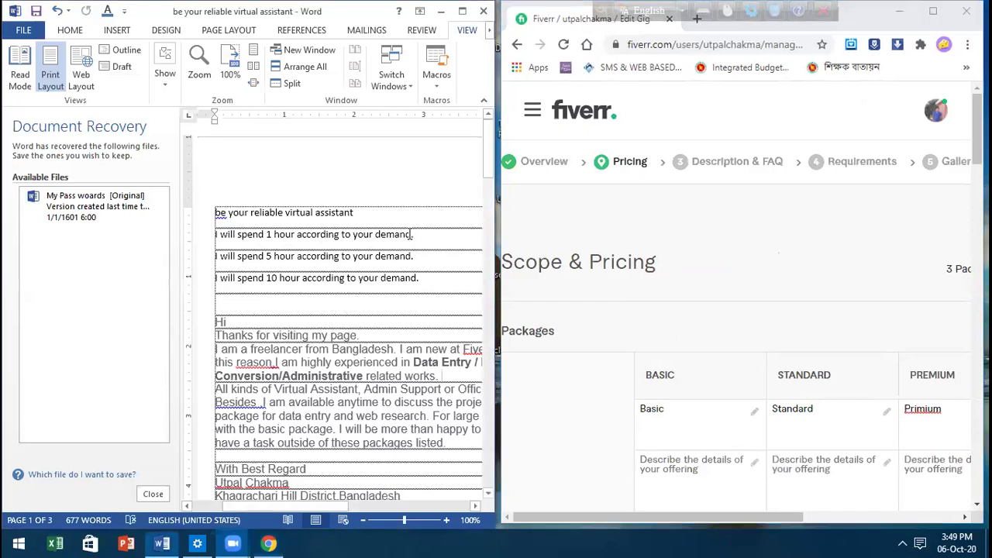
drag(410, 236, 285, 215)
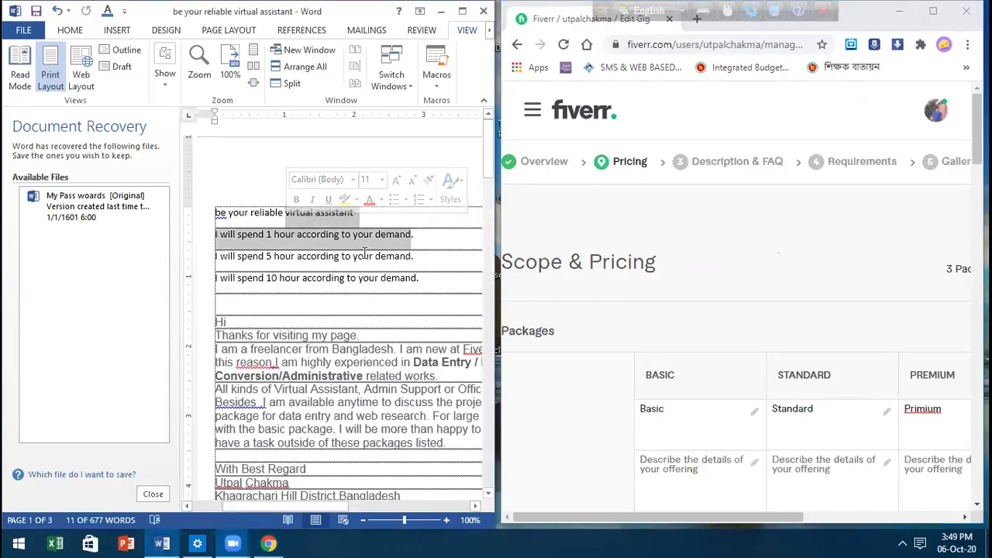
click(421, 243)
drag(420, 237, 216, 244)
key(ctrl+c)
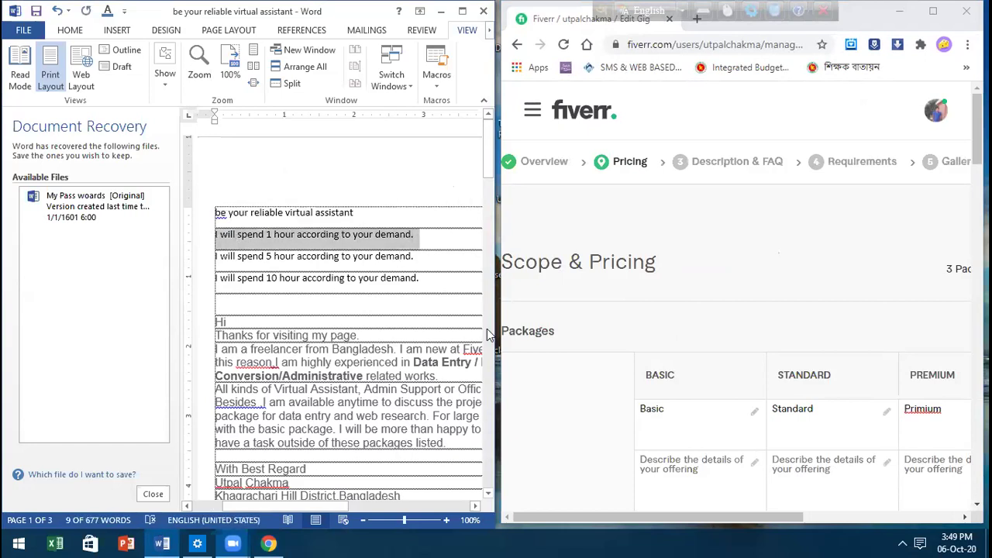
click(652, 463)
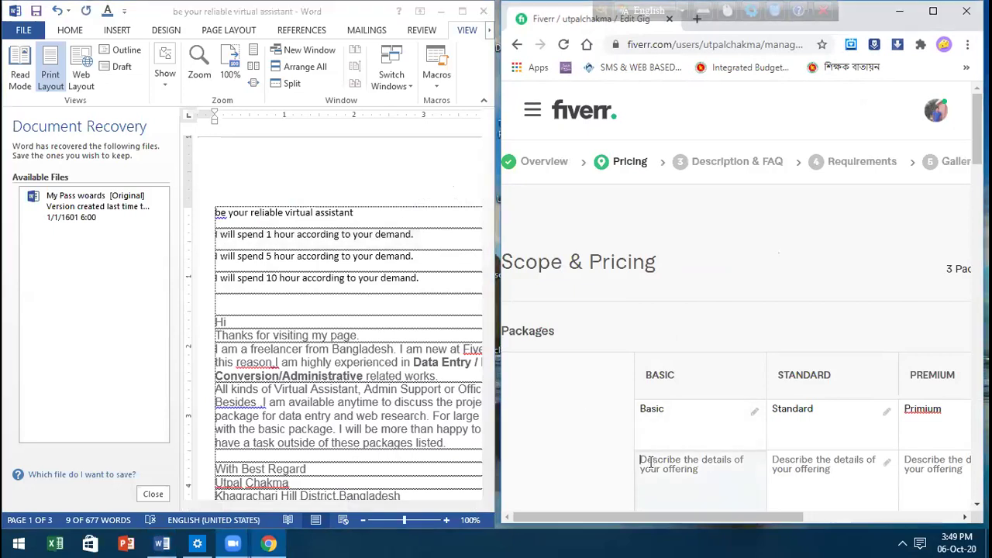
key(ctrl+v)
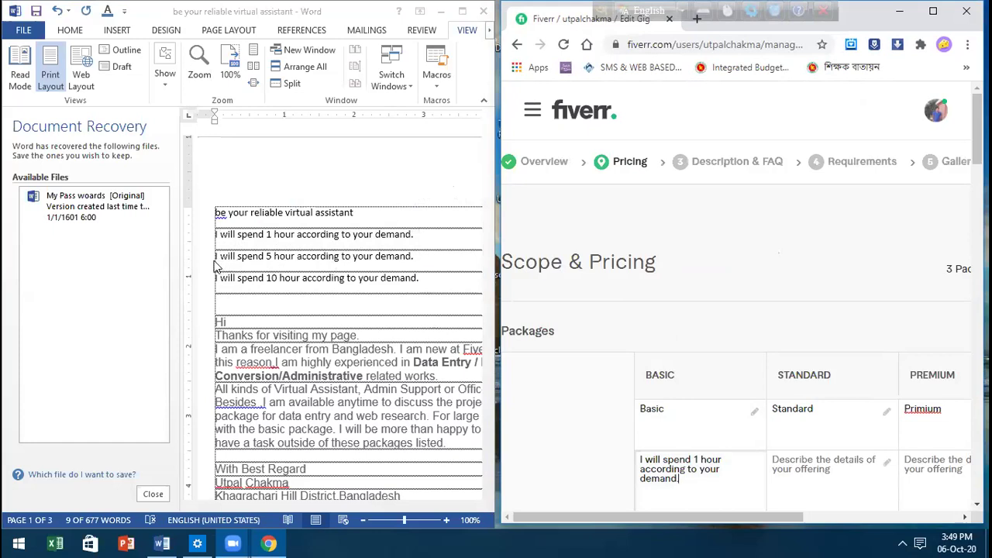
Paste the 5-hour and 10-hour lines into the Standard and Premium descriptions
key(alt+Tab)
drag(218, 259, 418, 262)
key(ctrl+c)
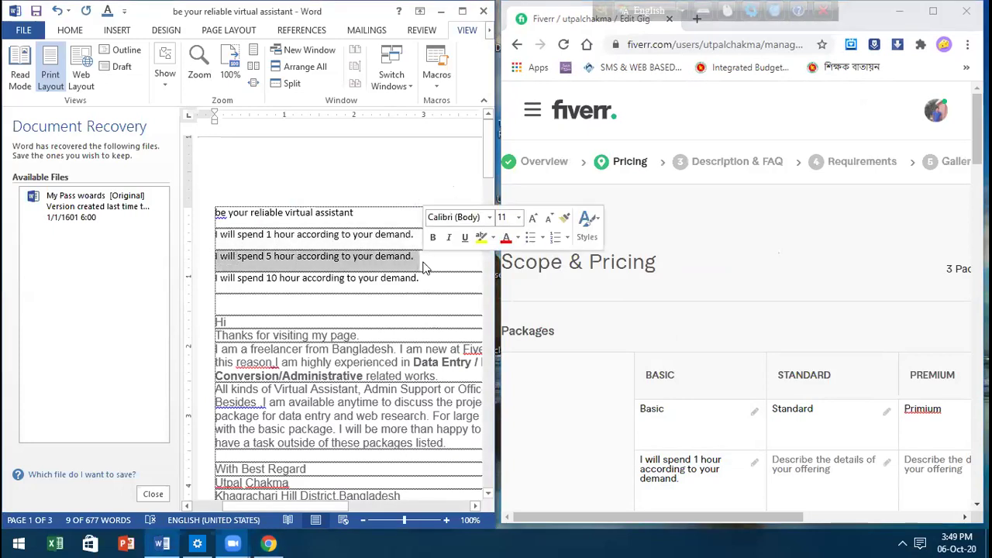
click(777, 463)
key(ctrl+v)
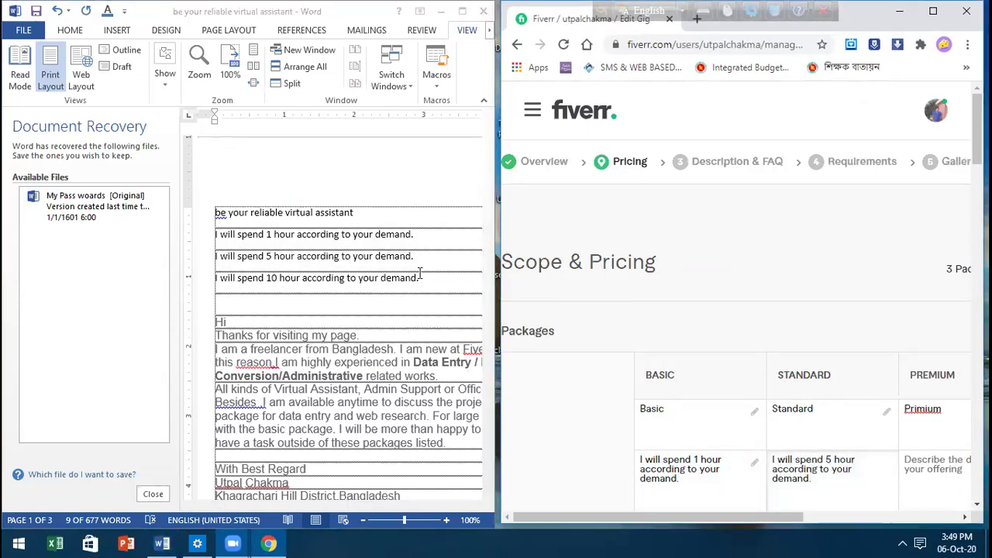
key(alt+Tab)
drag(419, 279, 217, 292)
key(ctrl+c)
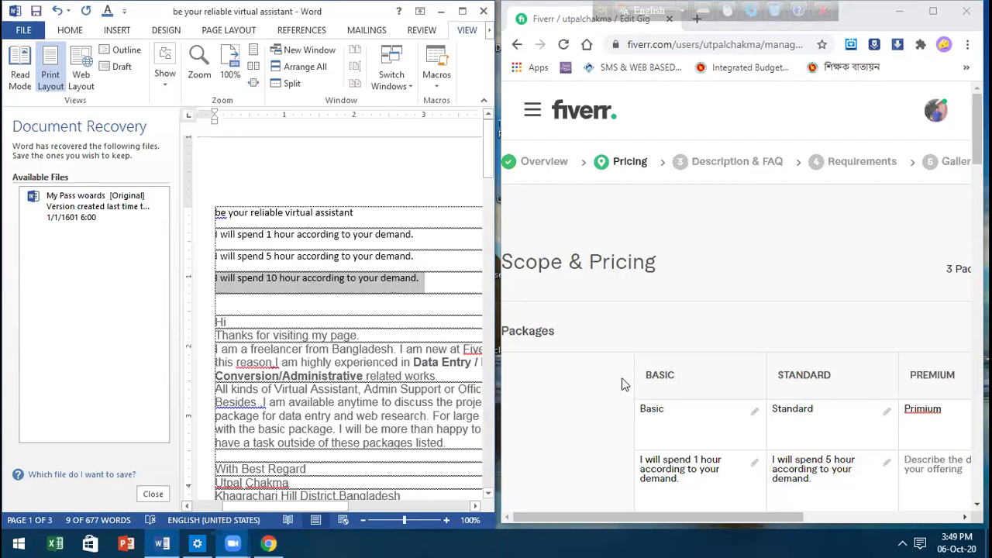
click(914, 466)
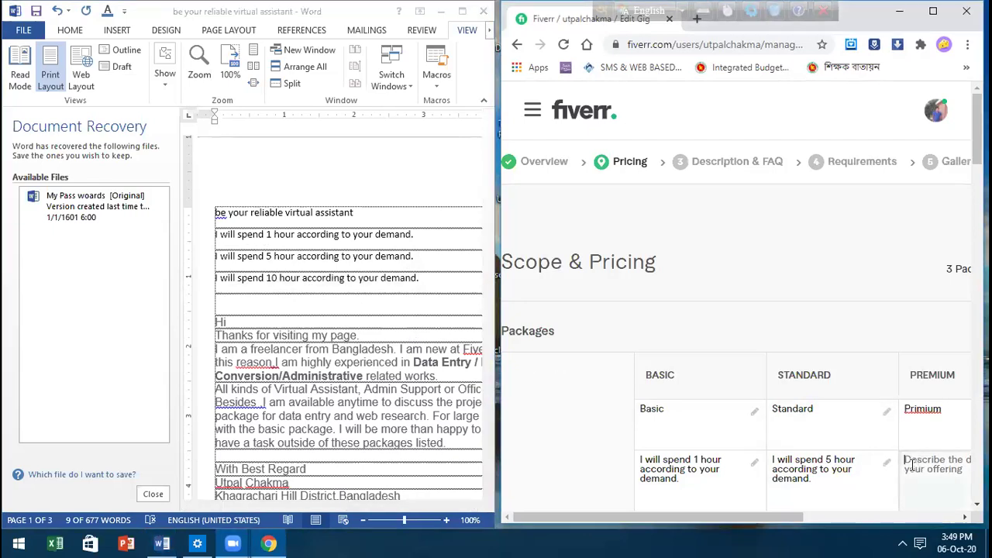
key(ctrl+v)
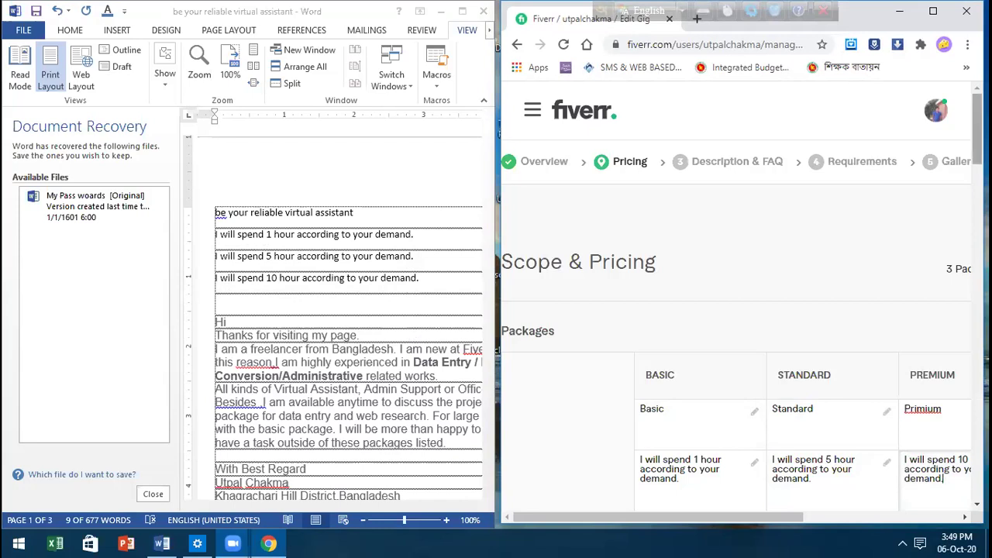
Set Basic delivery to 1 Day Delivery and Standard to 2 Days Delivery
scroll(741, 302, down, 3)
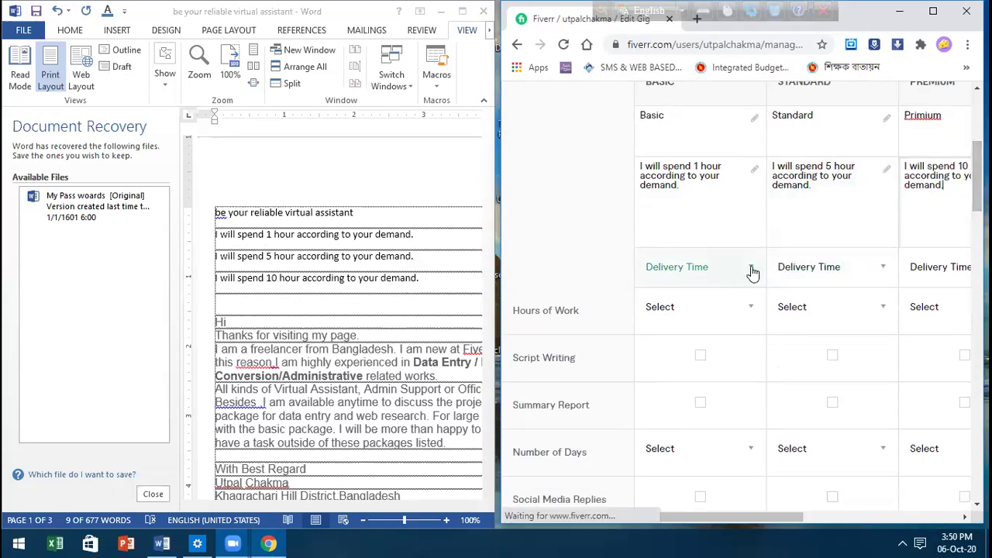
click(750, 270)
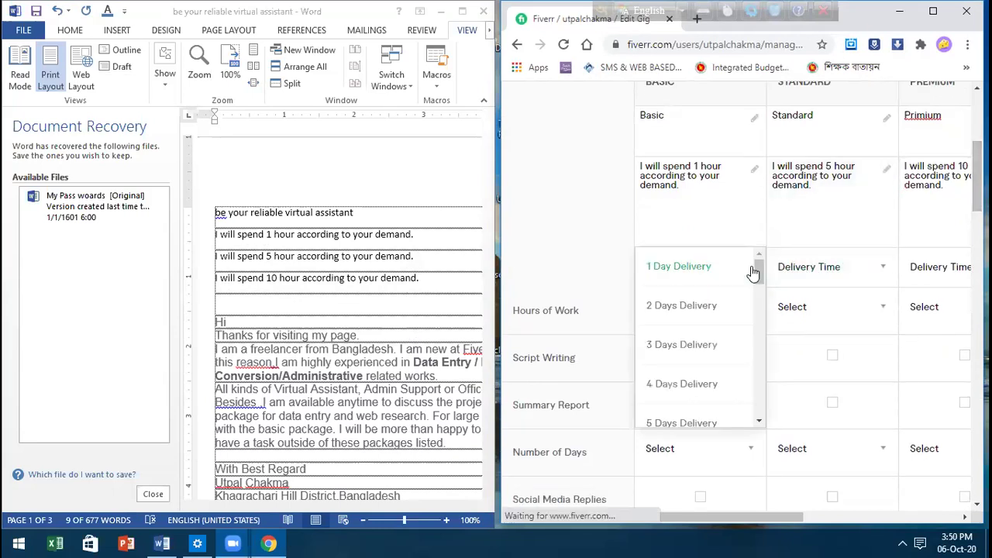
click(693, 276)
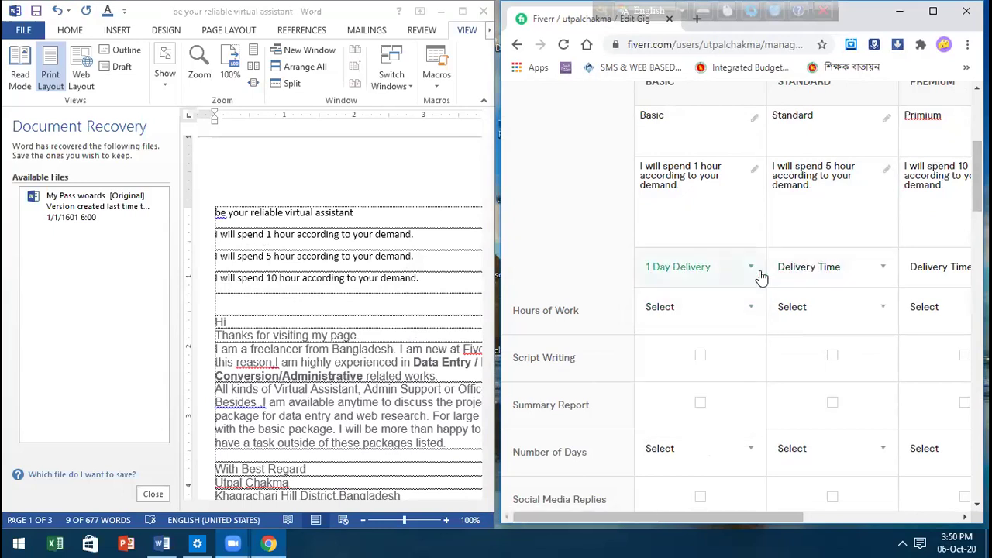
click(882, 270)
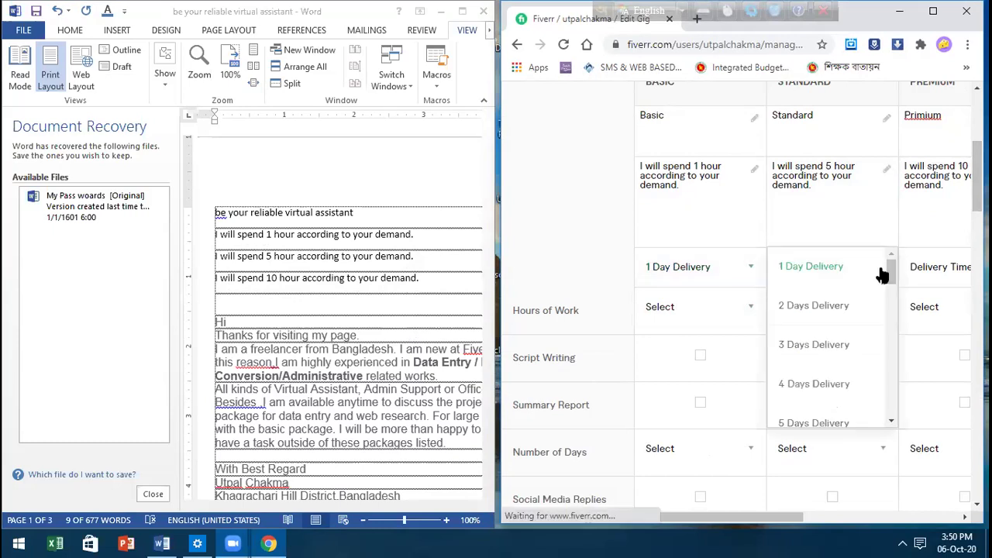
click(829, 314)
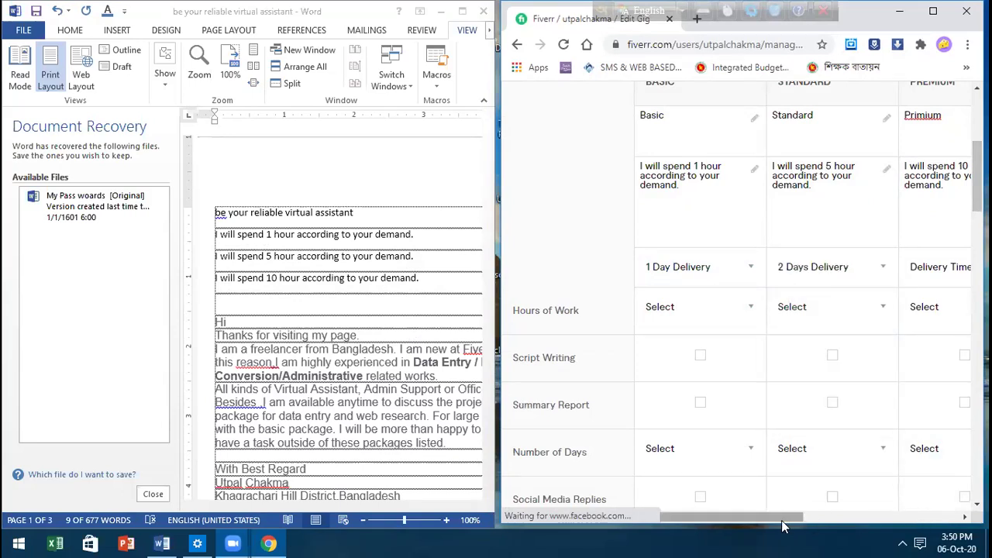
drag(782, 515, 852, 505)
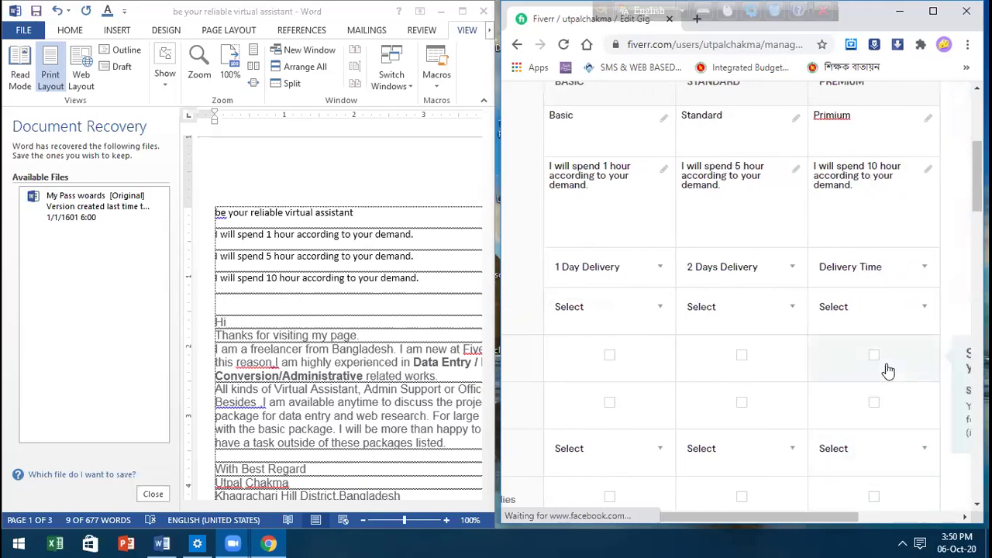
Change Premium delivery to 5 Days Delivery and Standard to 3 Days Delivery
click(927, 268)
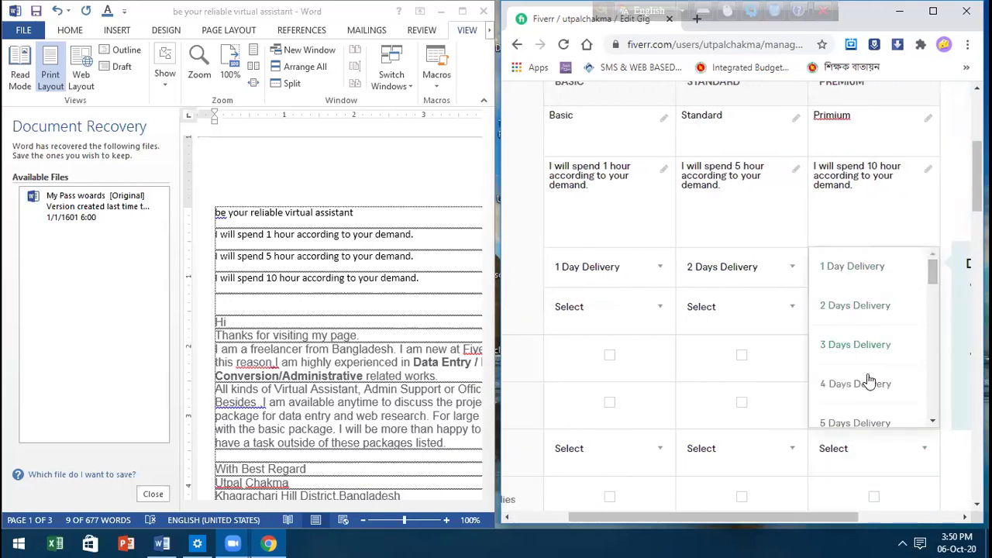
click(856, 425)
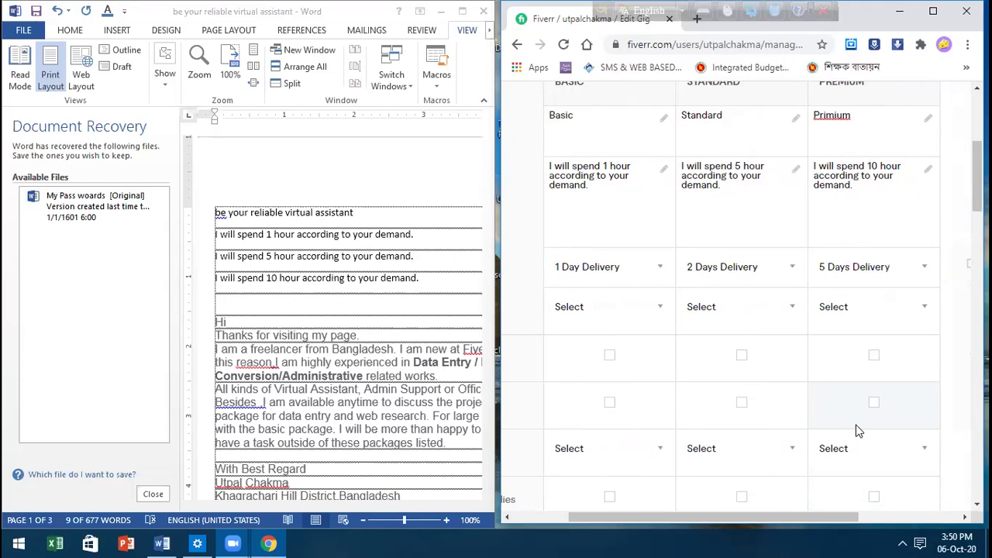
click(792, 268)
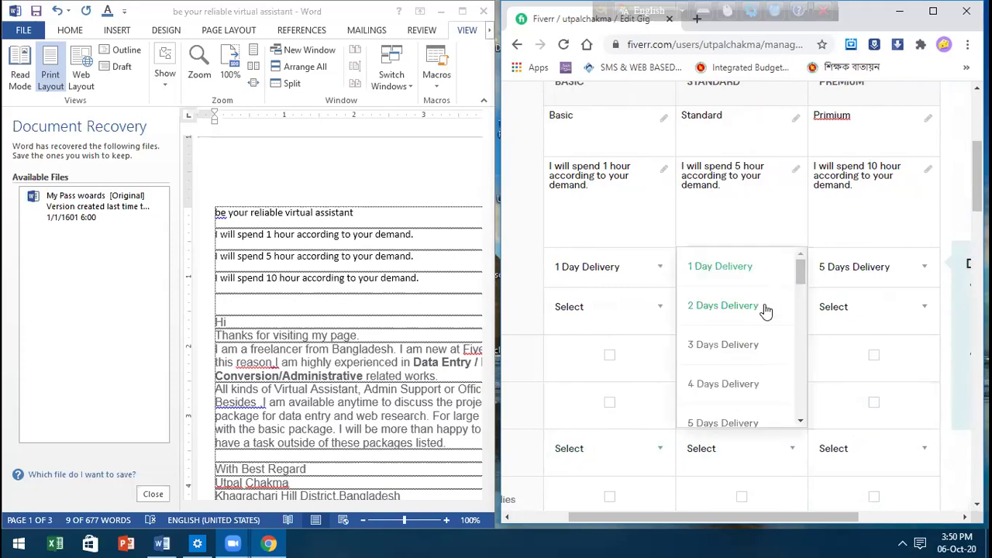
click(733, 352)
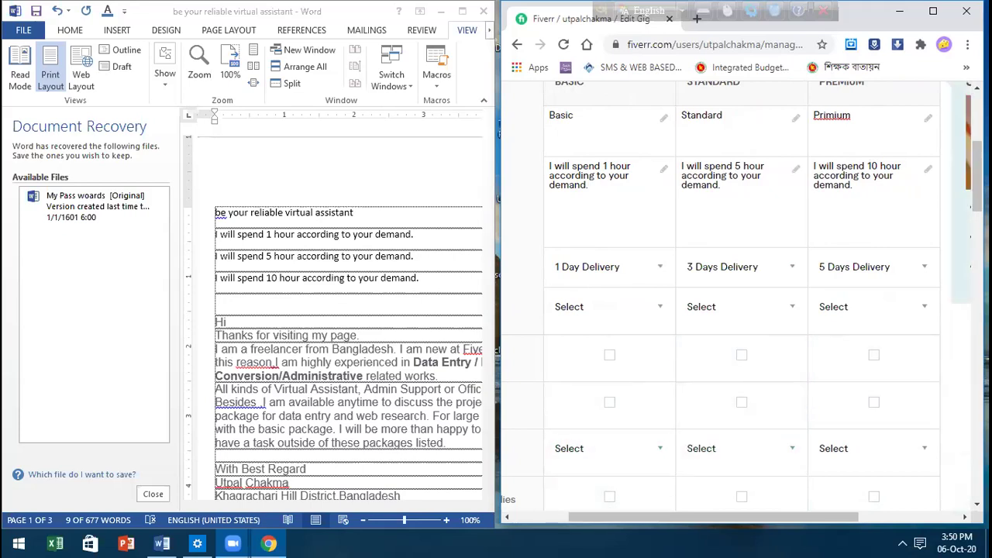
Price the Basic package at $5 and the Standard package at $20
scroll(932, 272, down, 4)
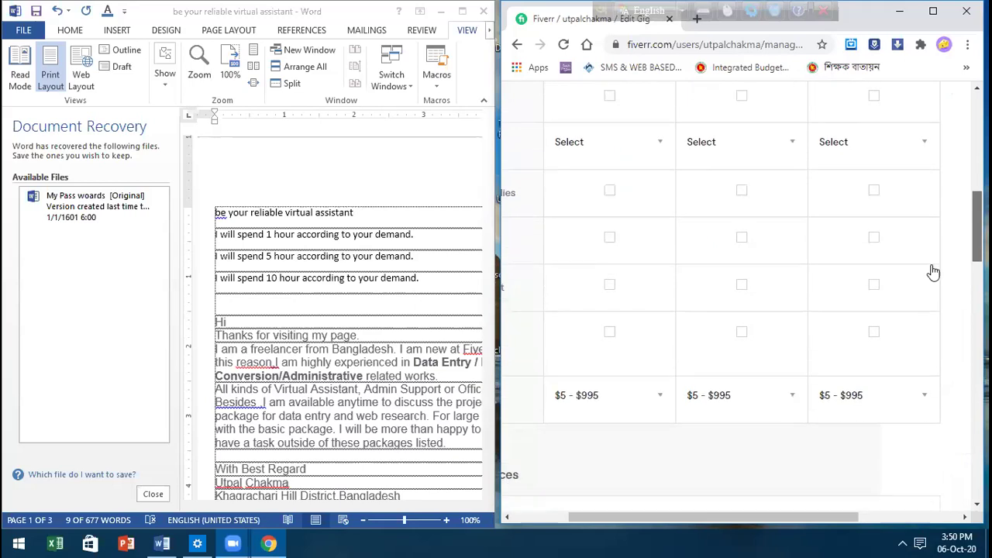
click(656, 399)
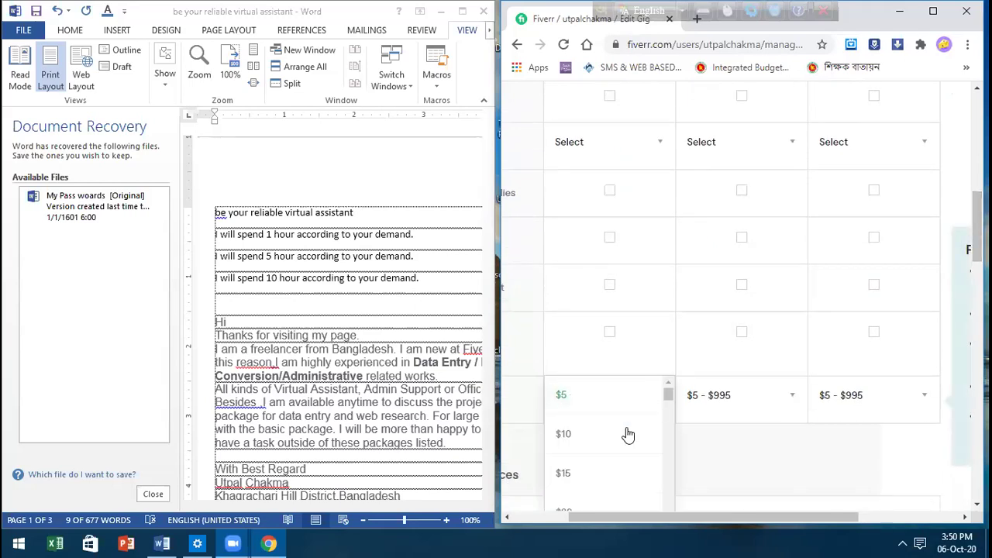
click(565, 398)
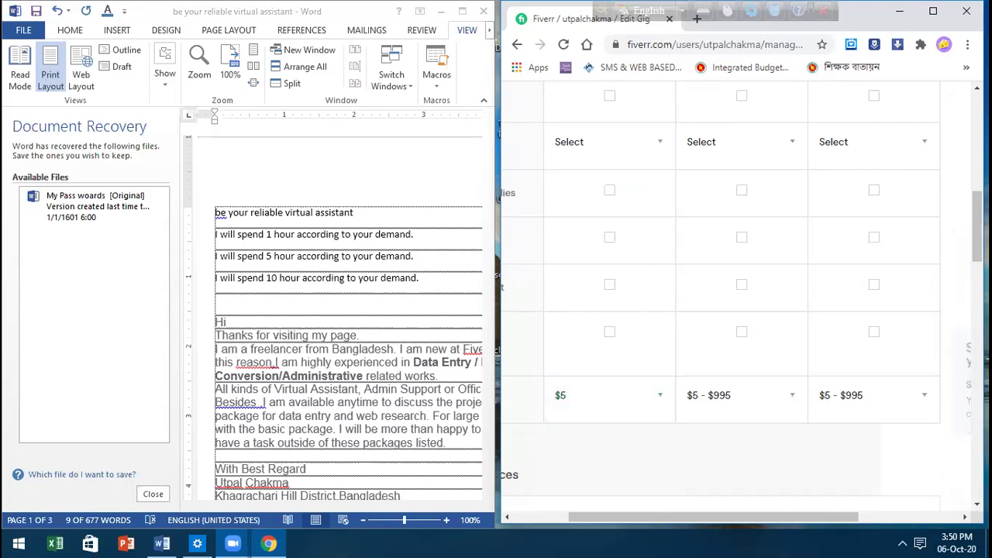
scroll(942, 338, up, 3)
scroll(741, 293, up, 1)
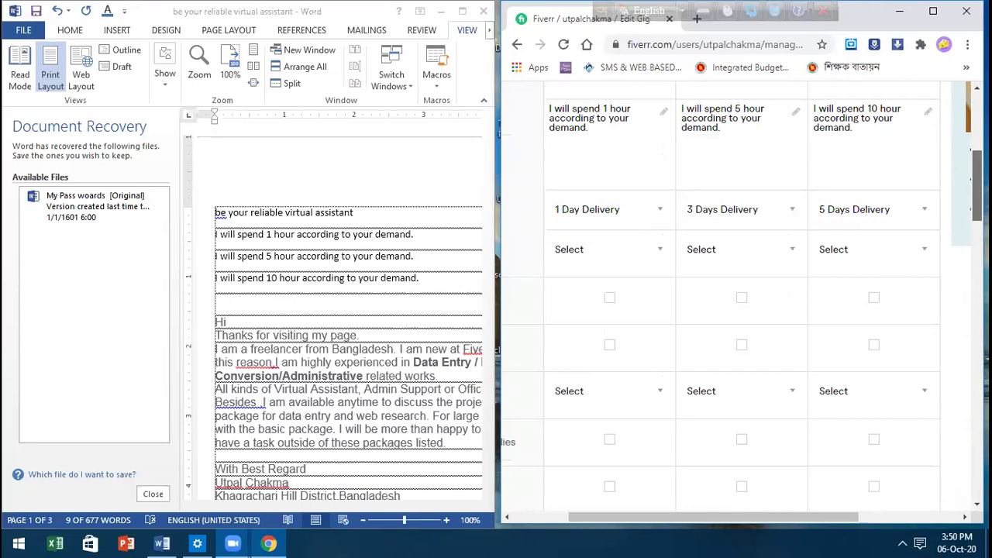
scroll(741, 293, up, 1)
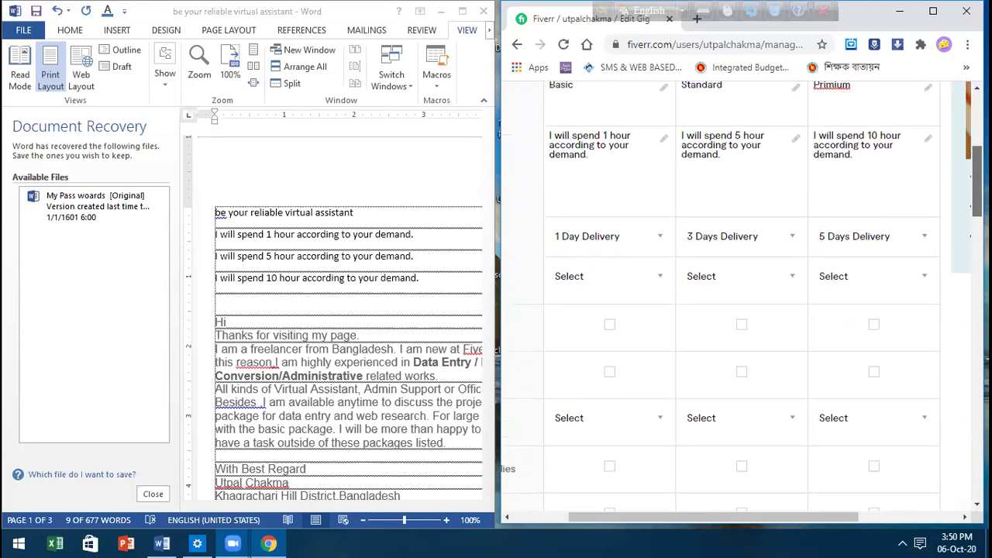
scroll(741, 293, down, 3)
scroll(741, 293, up, 2)
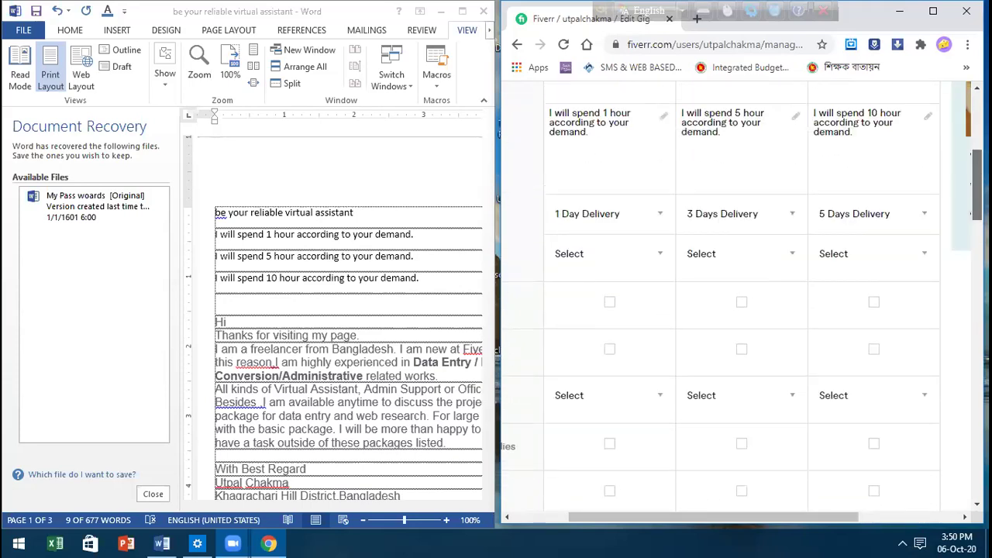
scroll(741, 293, up, 1)
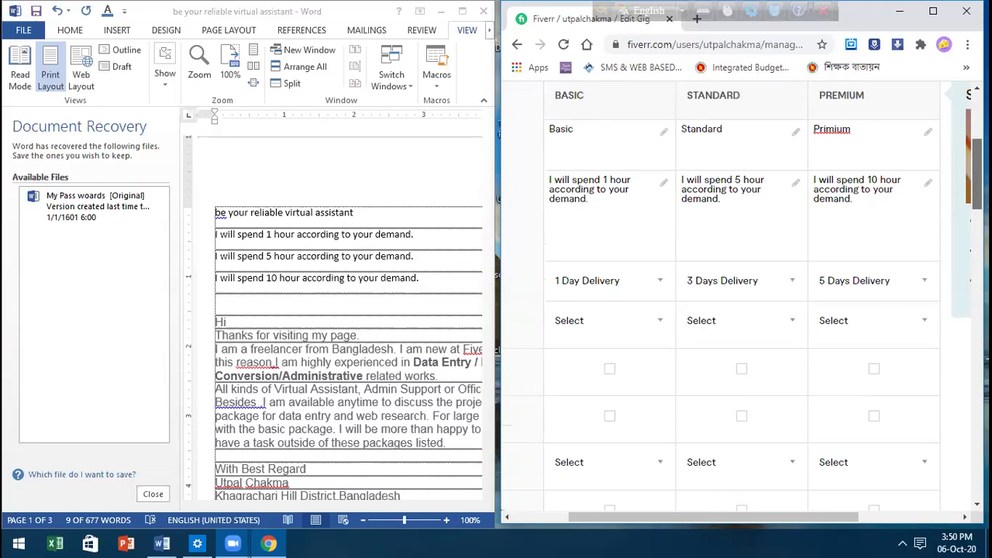
scroll(923, 283, down, 4)
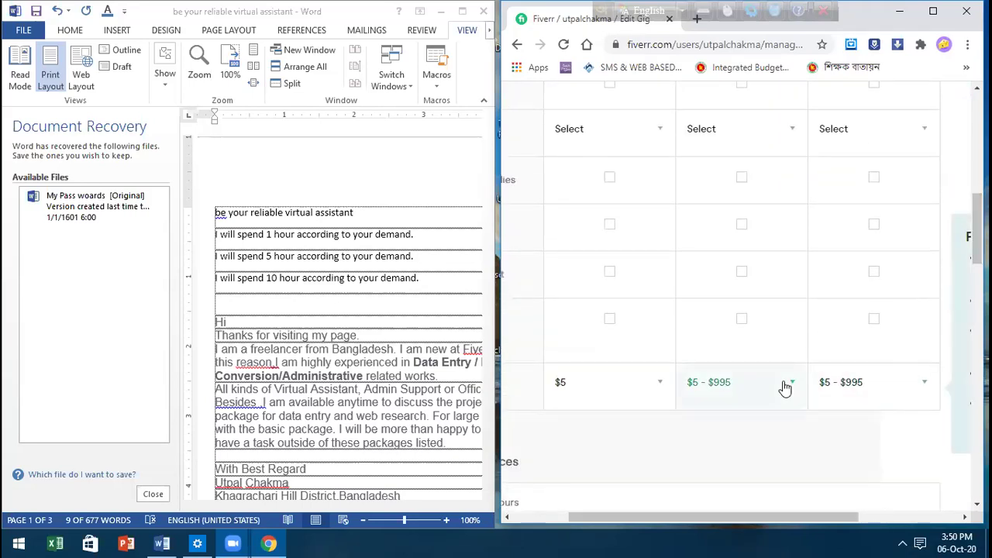
click(791, 382)
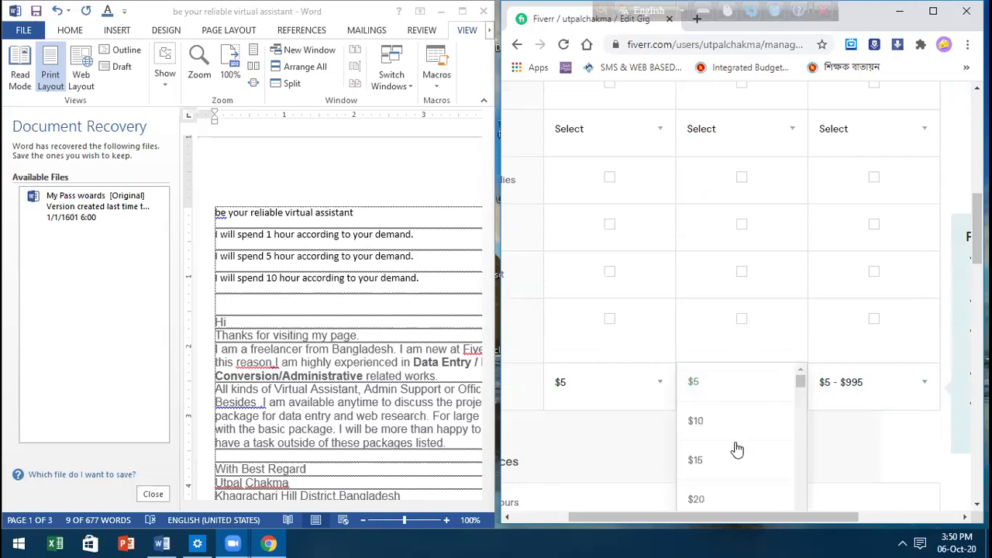
click(703, 502)
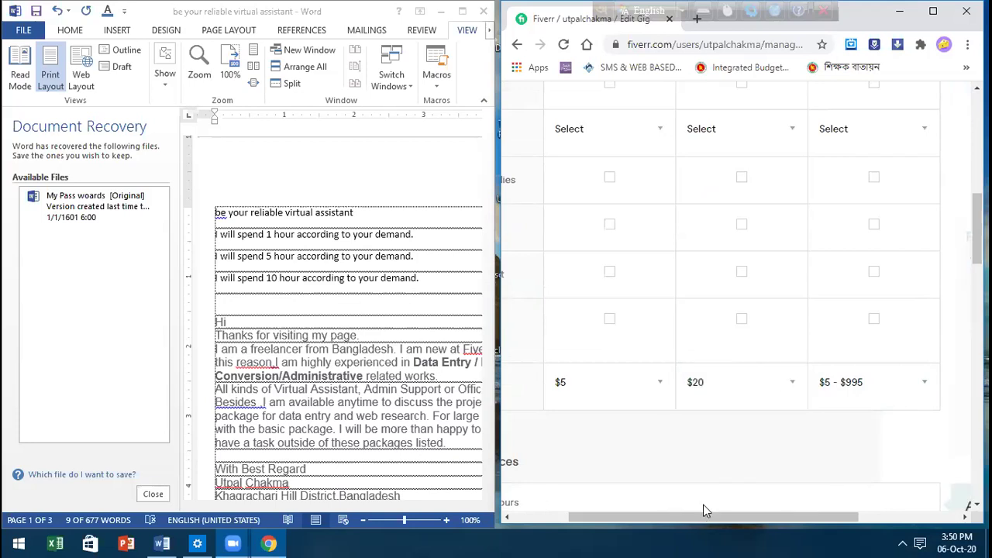
scroll(720, 294, up, 3)
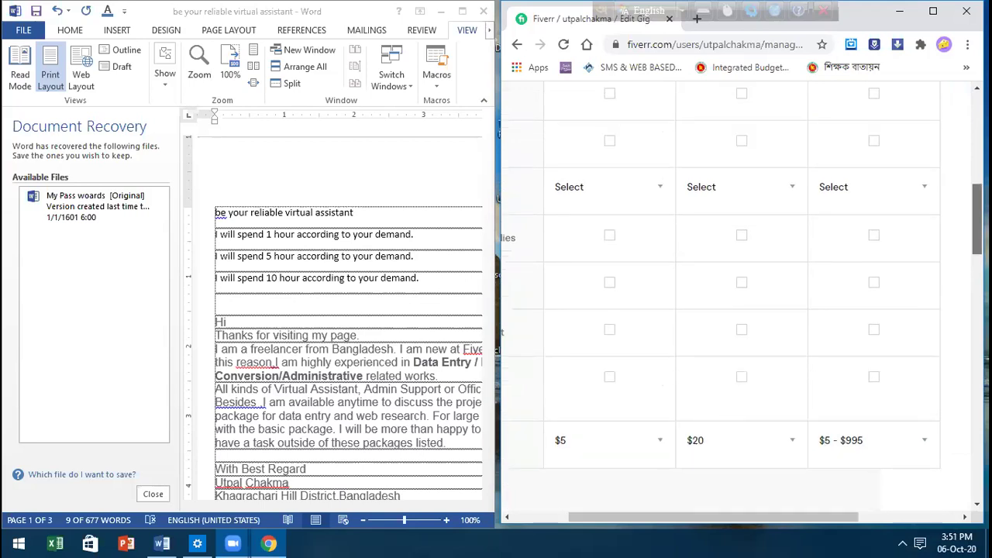
scroll(721, 294, down, 2)
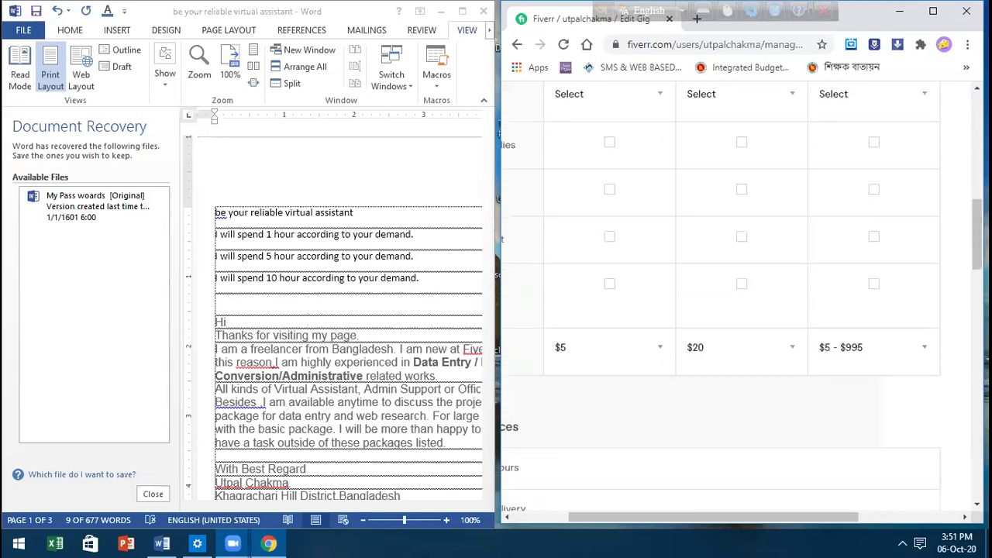
Price the Premium package at $40
click(925, 349)
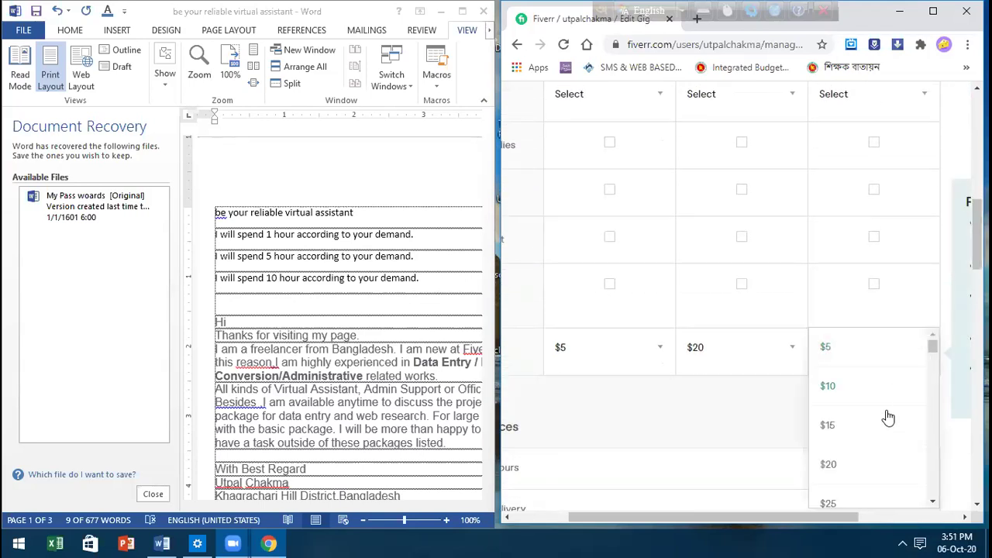
scroll(929, 373, down, 6)
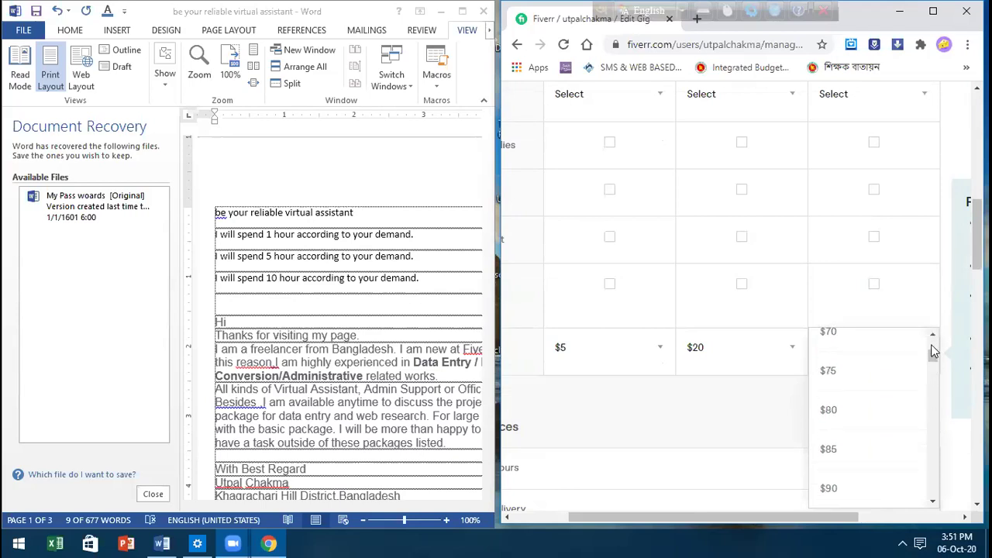
drag(936, 361, 933, 354)
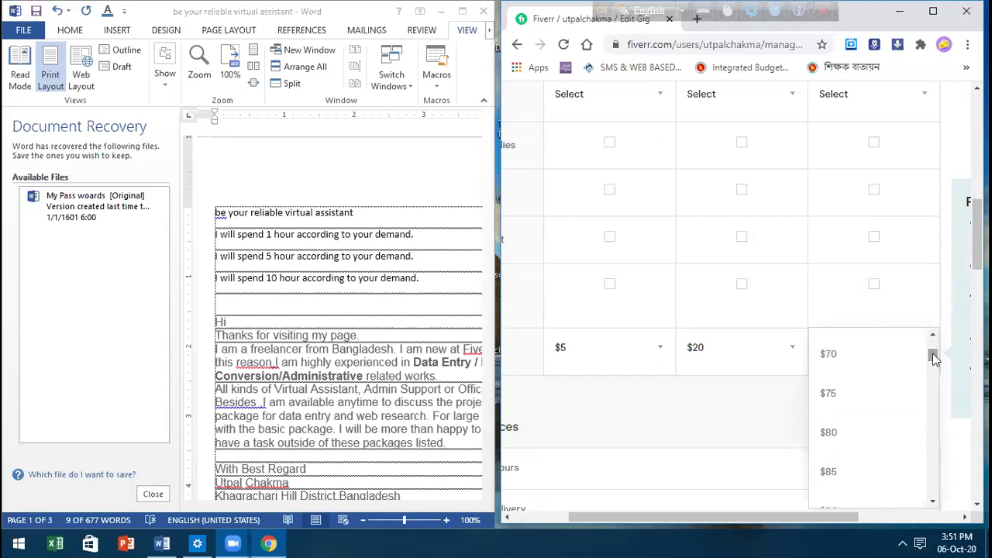
click(932, 335)
click(932, 335)
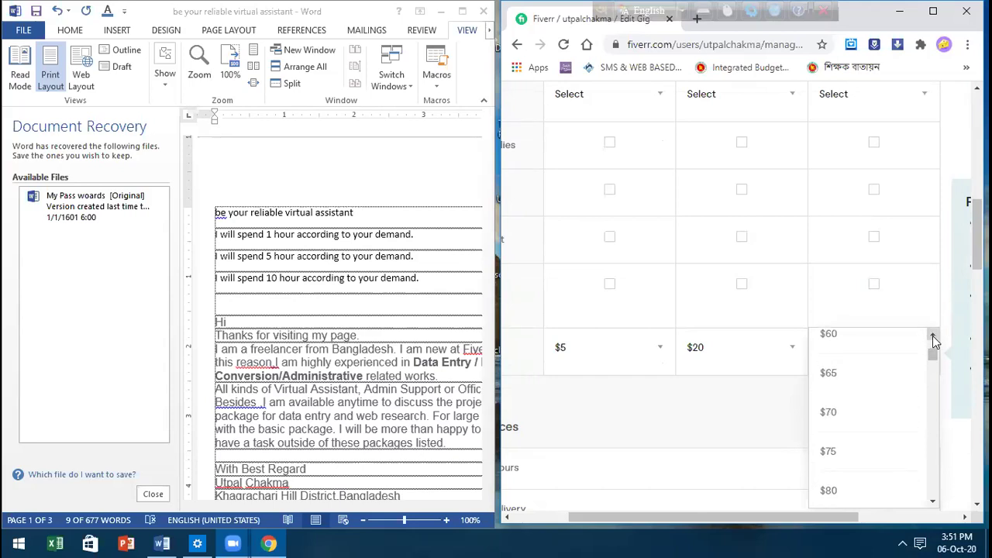
click(932, 338)
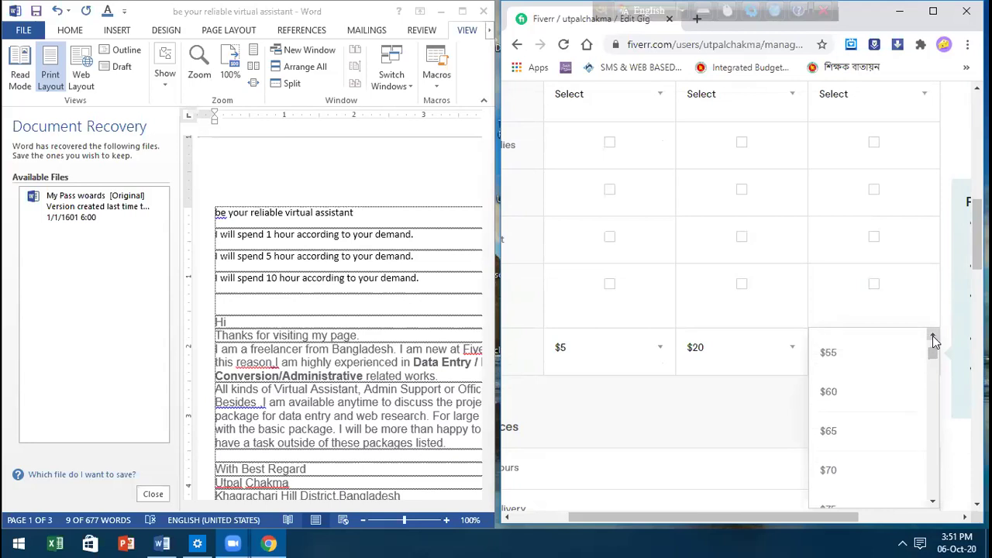
click(932, 338)
click(933, 339)
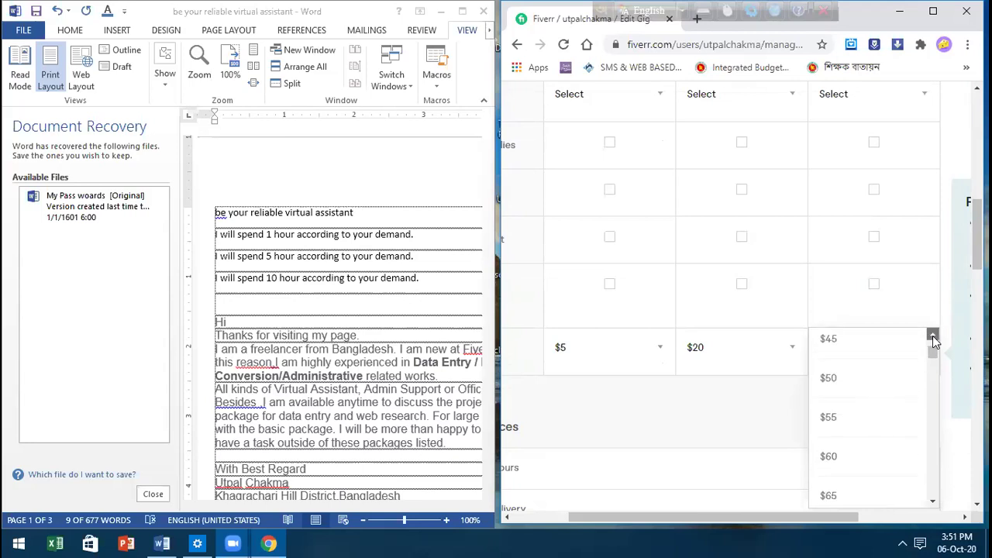
click(933, 340)
click(834, 355)
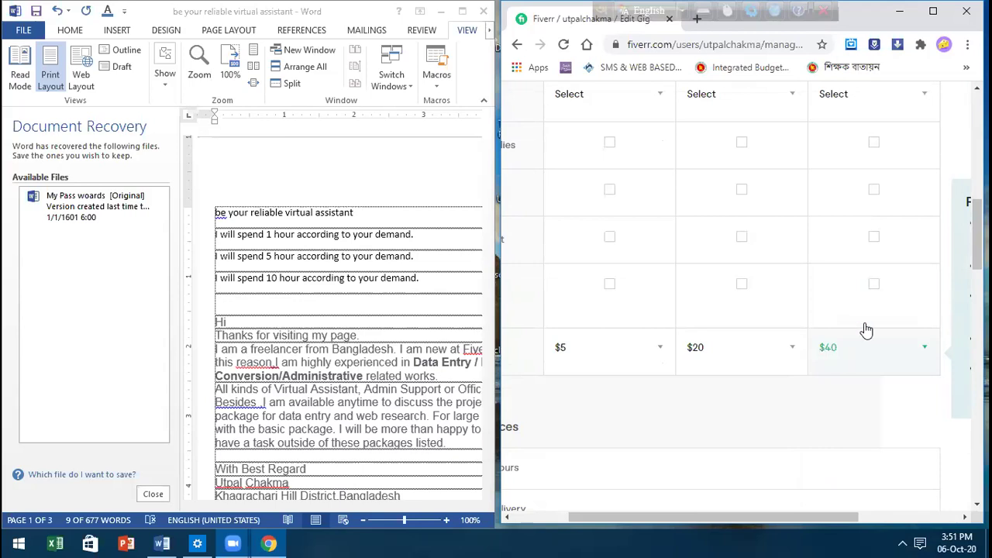
scroll(783, 487, down, 1)
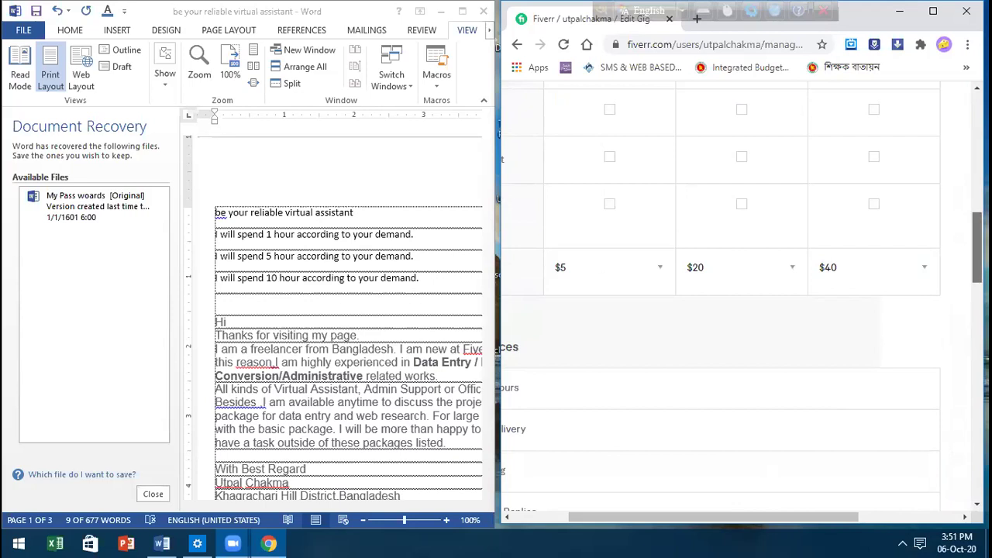
scroll(721, 302, down, 5)
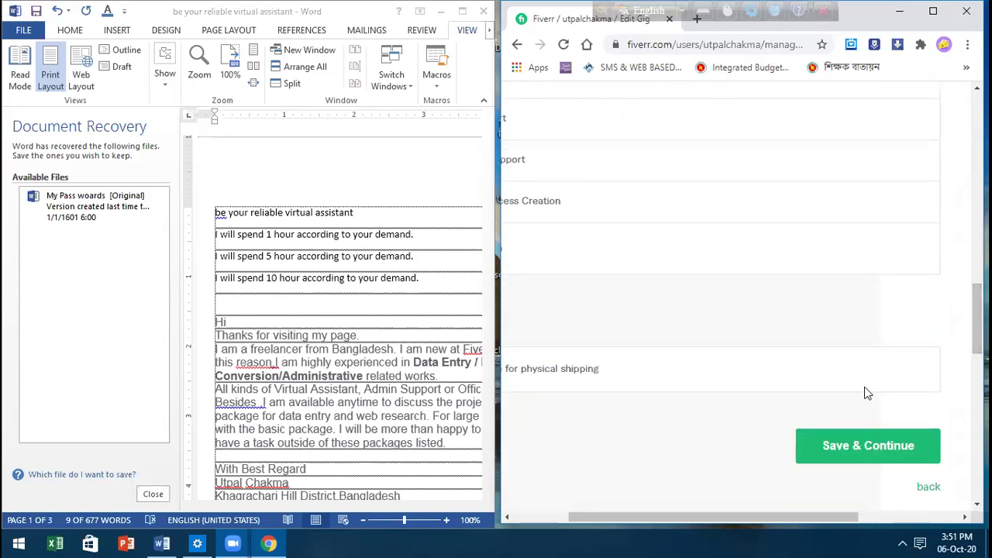
Save the pricing, paste Word's 'Hi…' gig text into Description, and continue to Requirements
click(854, 447)
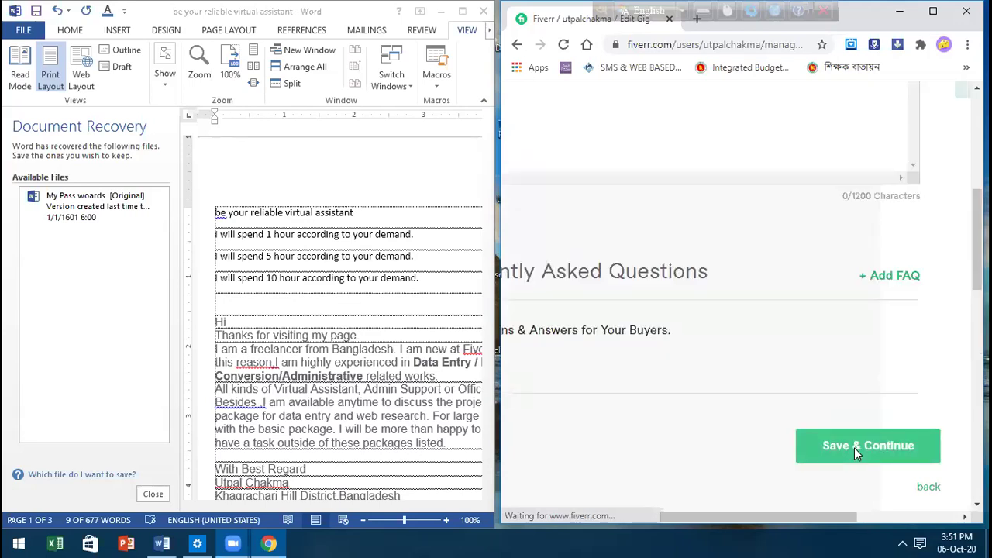
click(854, 447)
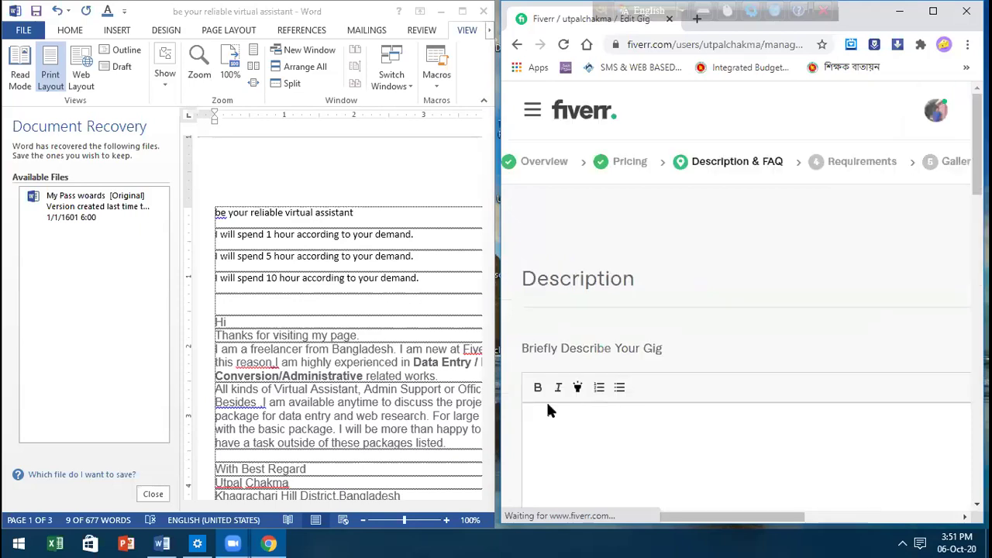
click(533, 415)
click(219, 324)
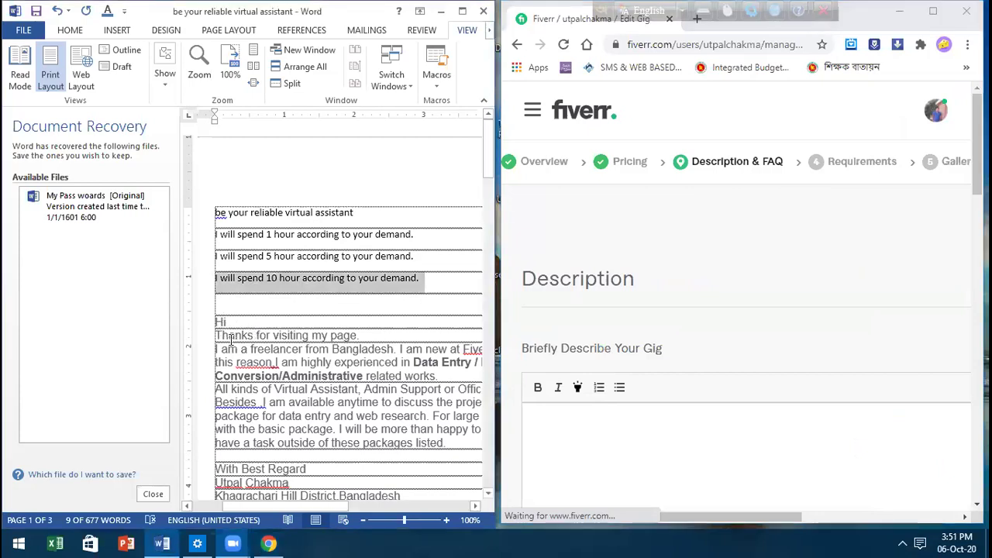
mouse_move(219, 323)
mouse_down()
mouse_move(304, 355)
mouse_move(366, 414)
mouse_move(448, 442)
mouse_move(411, 482)
mouse_move(417, 494)
mouse_move(420, 408)
mouse_up()
key(ctrl+c)
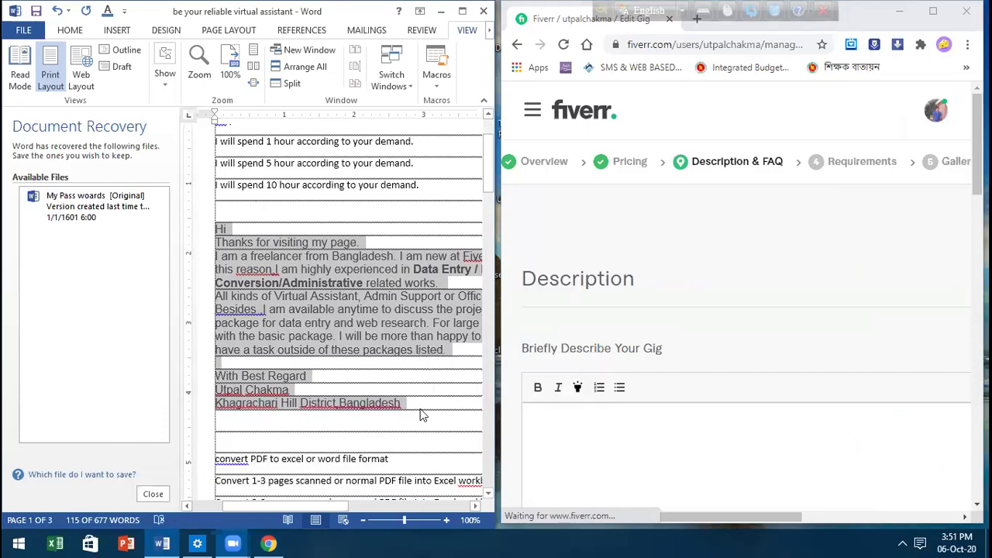
click(541, 416)
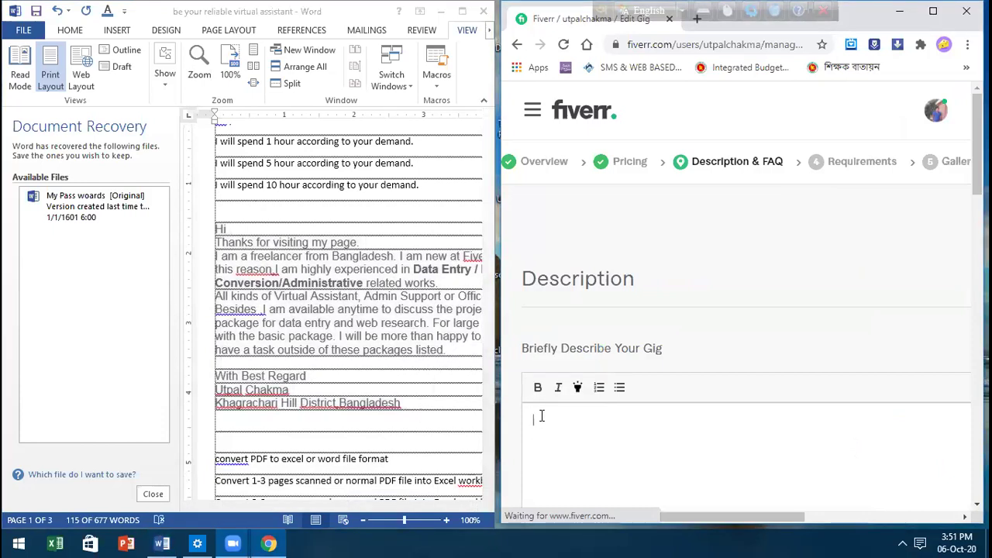
key(ctrl+v)
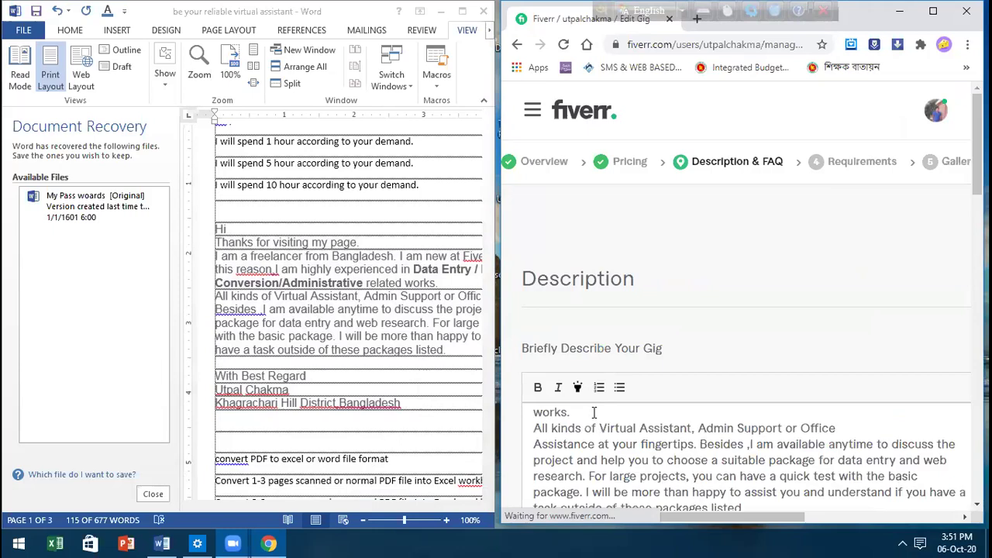
drag(977, 155, 977, 237)
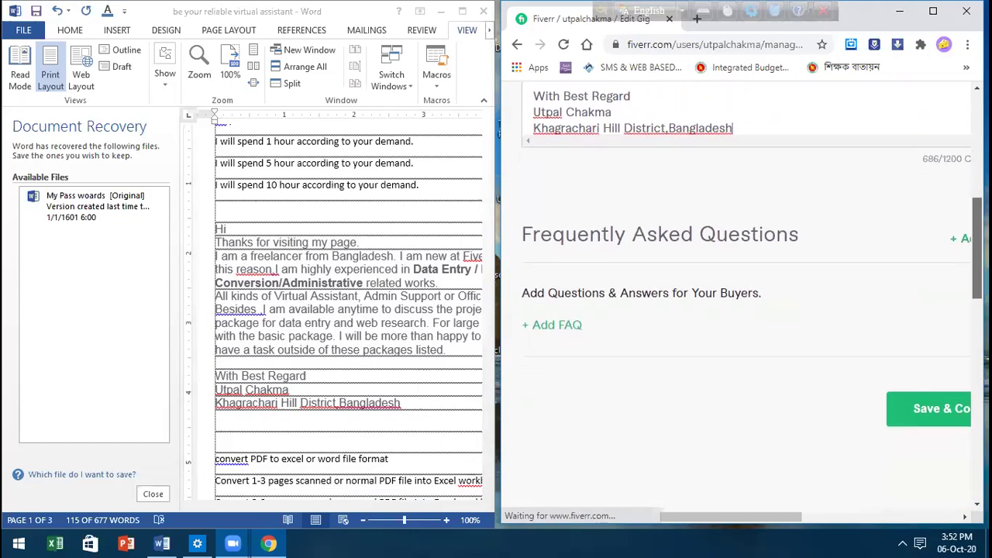
click(925, 411)
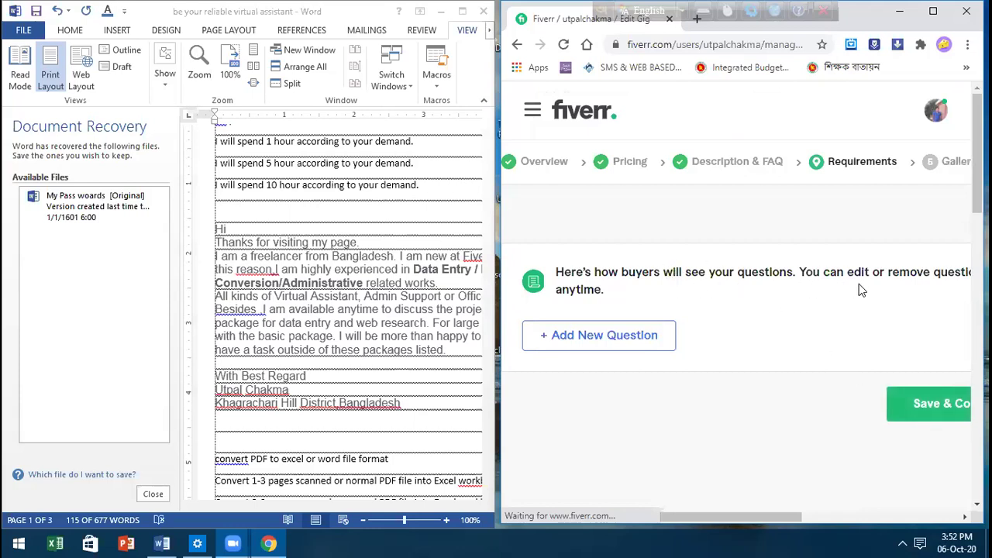
Add a new requirement question reading 'Every buyer have to provide all kinds of supportive doccument.'
click(597, 345)
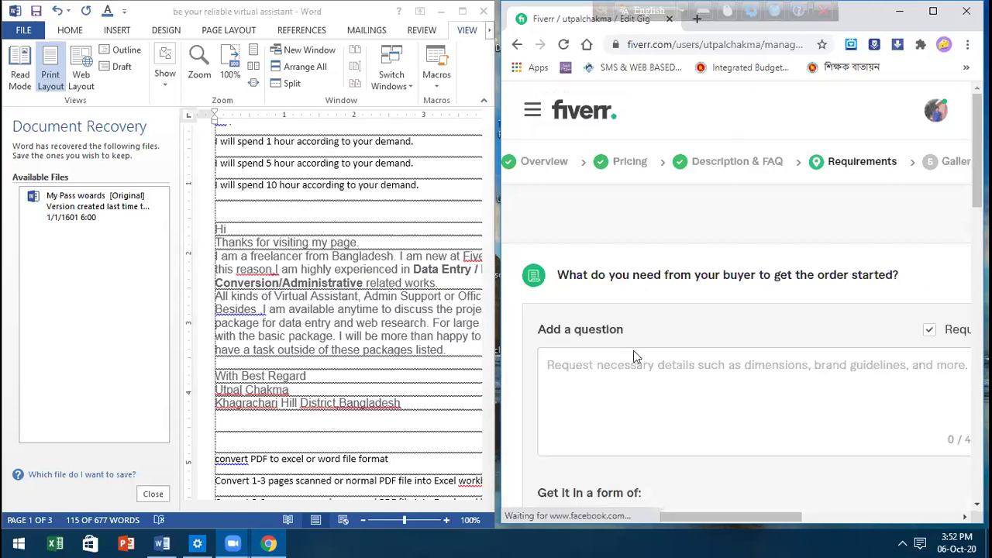
click(588, 366)
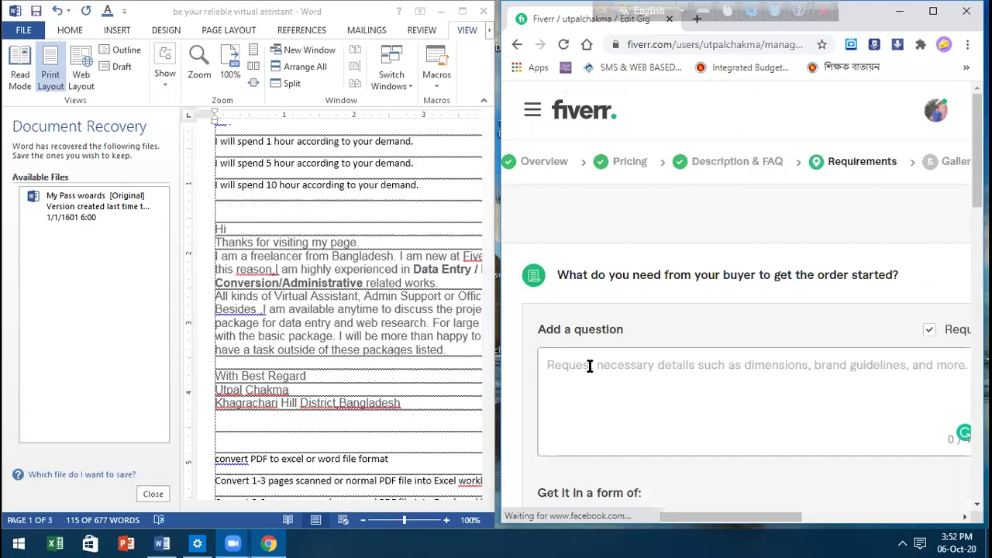
text(E)
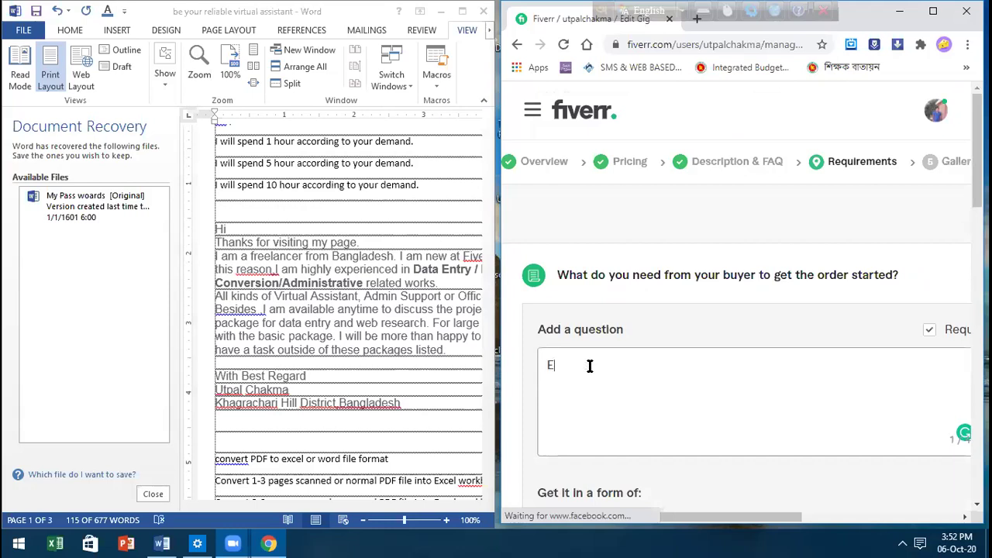
text(ver)
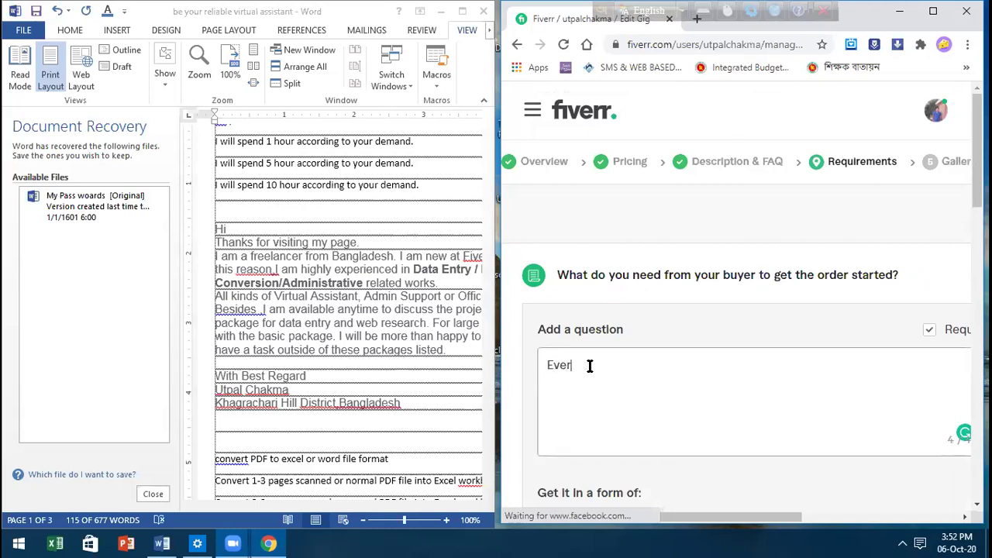
text(y buyer ha)
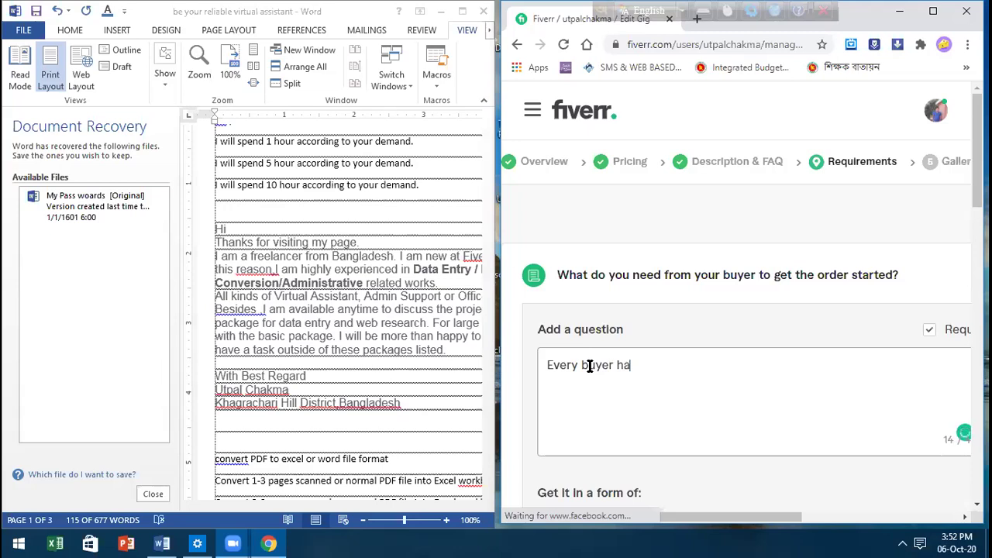
text(ve to provide)
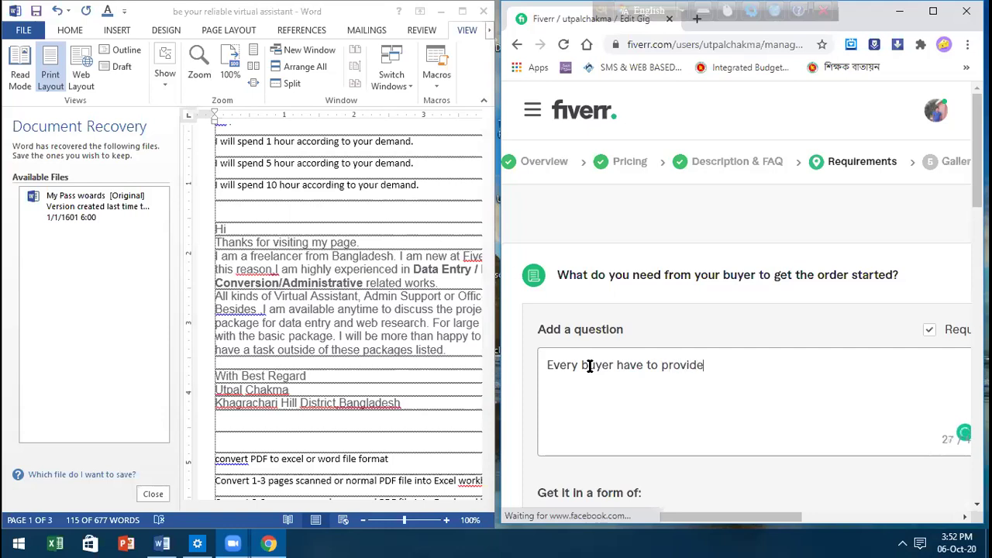
text( all kinds)
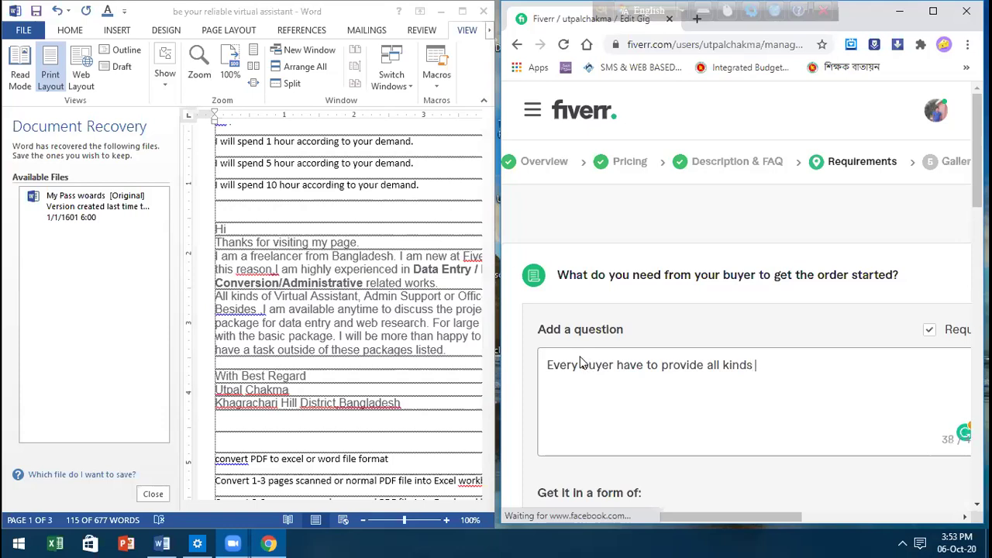
text( of r)
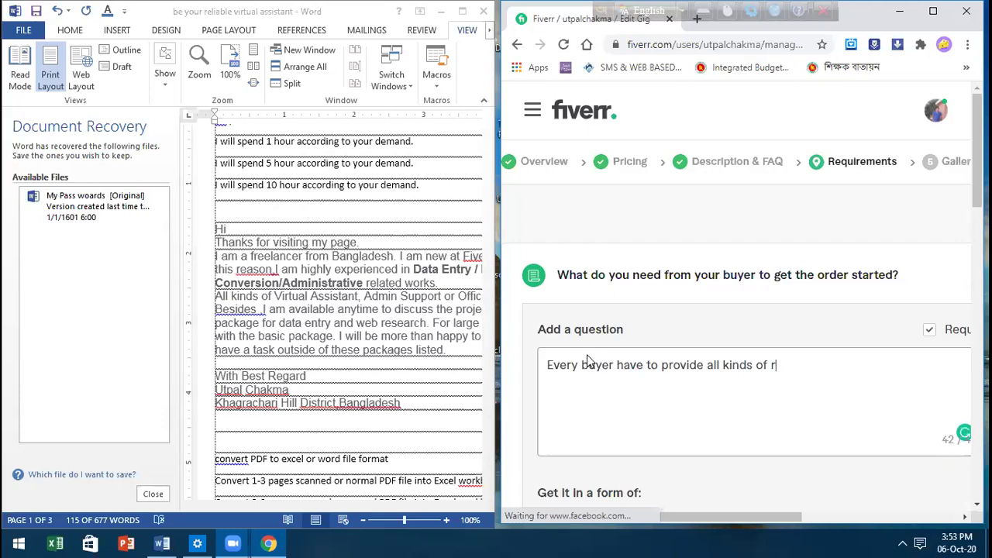
key(BackSpace)
text(supportive )
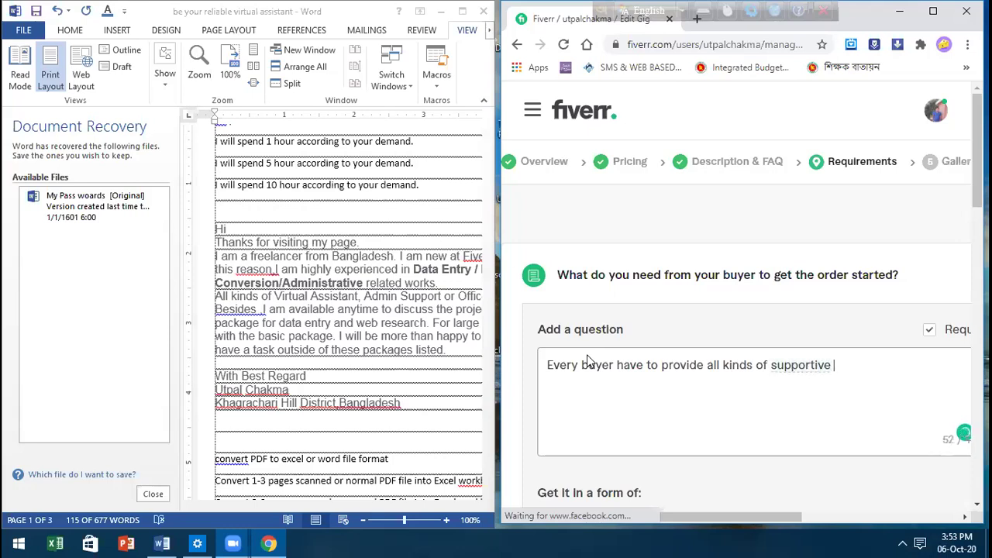
text(doccument.)
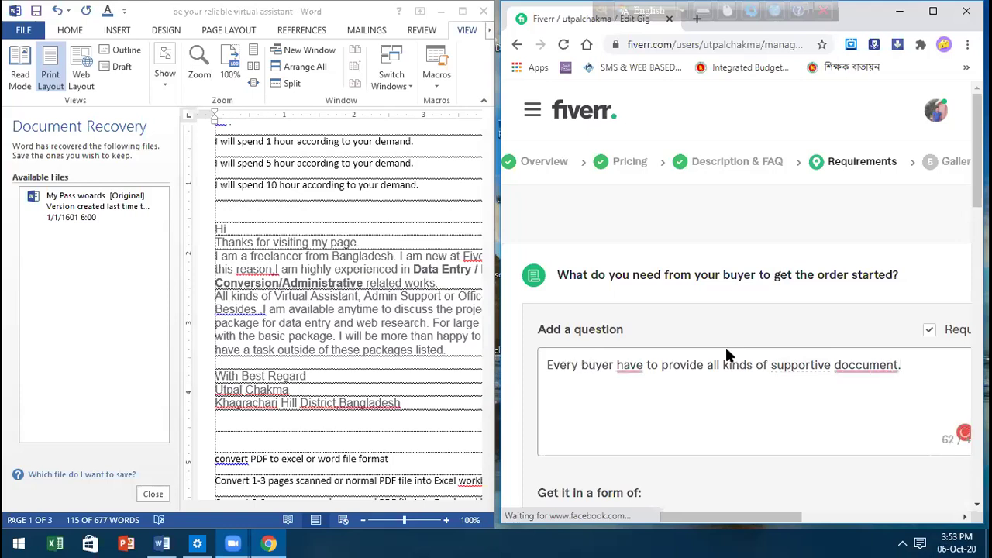
Correct the spelling to 'supportive document' and attempt Save & Continue
mouse_move(853, 367)
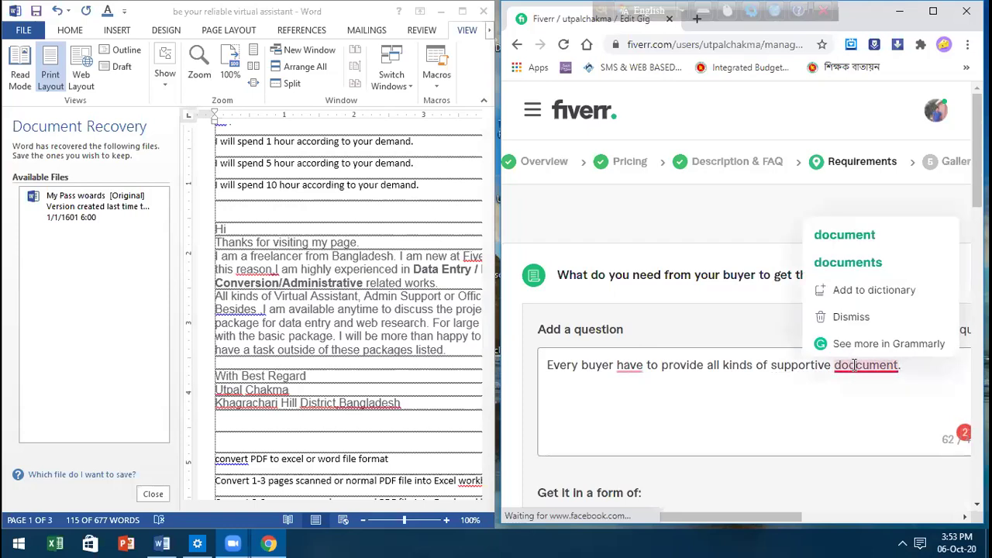
click(853, 365)
key(BackSpace)
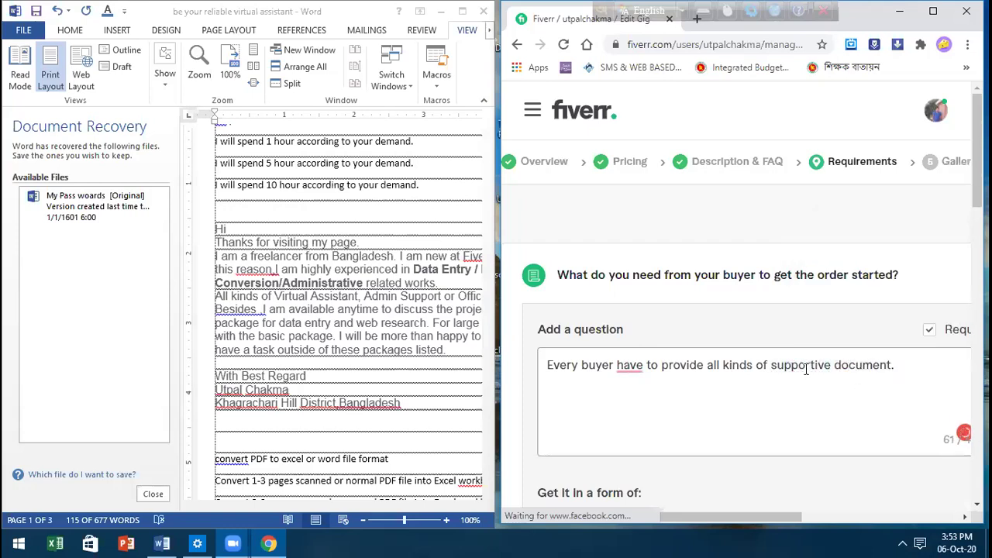
mouse_move(793, 366)
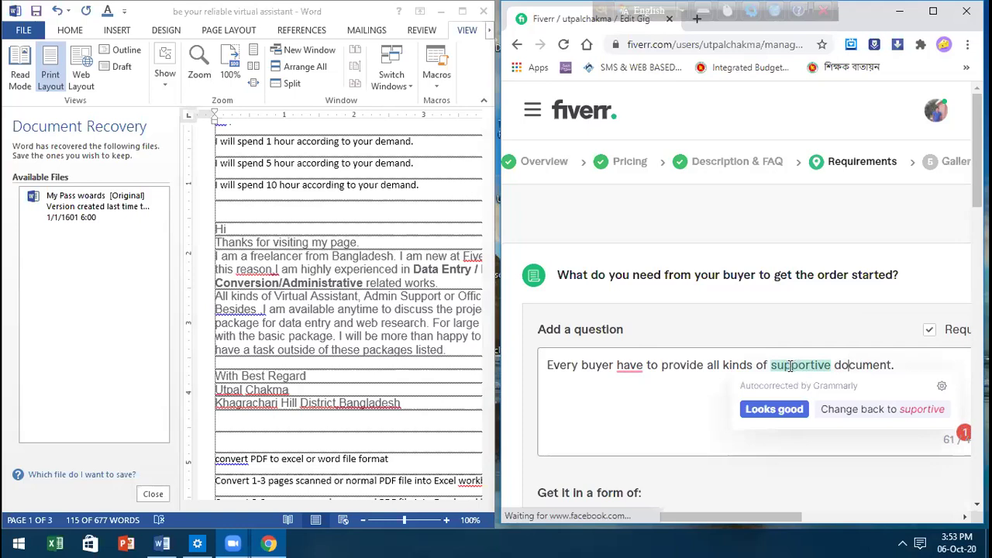
click(790, 366)
key(BackSpace)
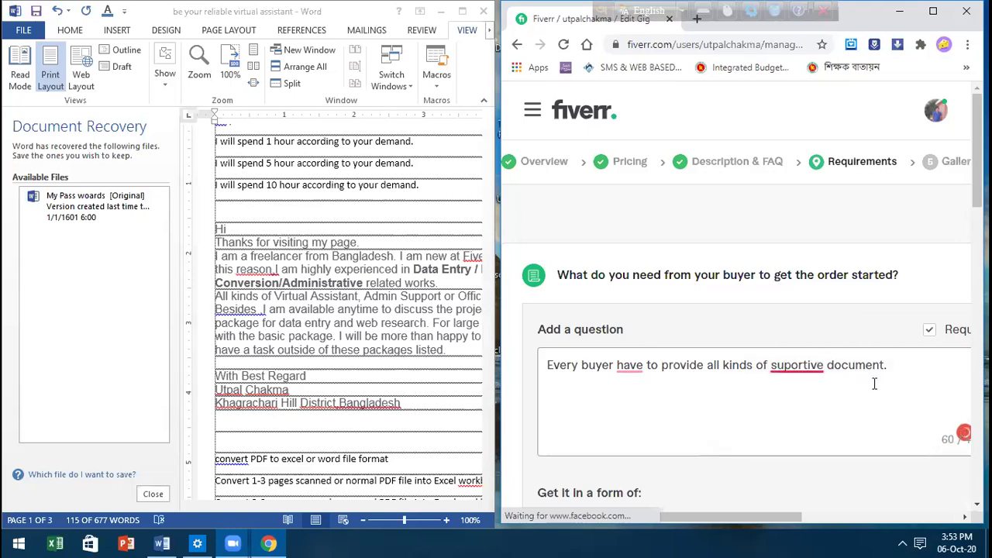
mouse_move(801, 365)
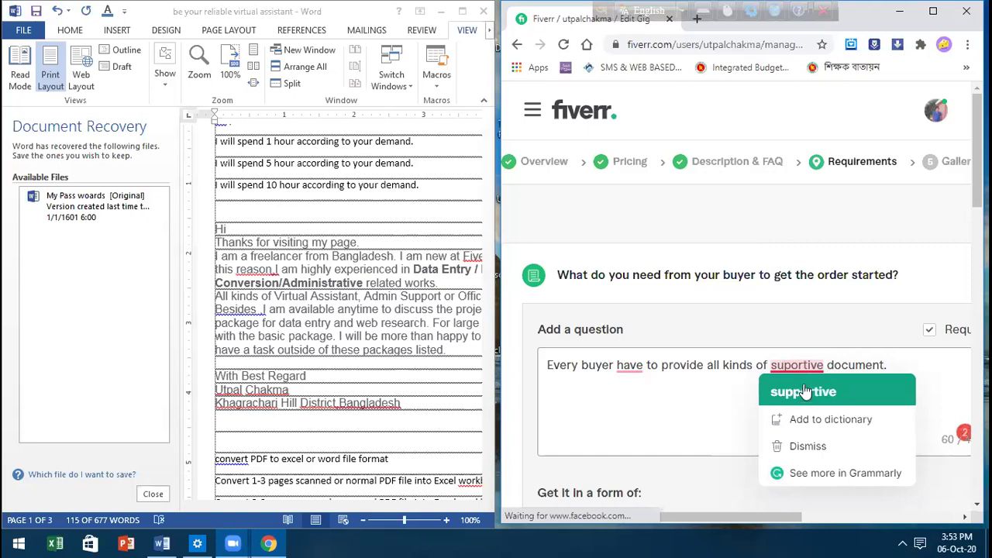
click(805, 395)
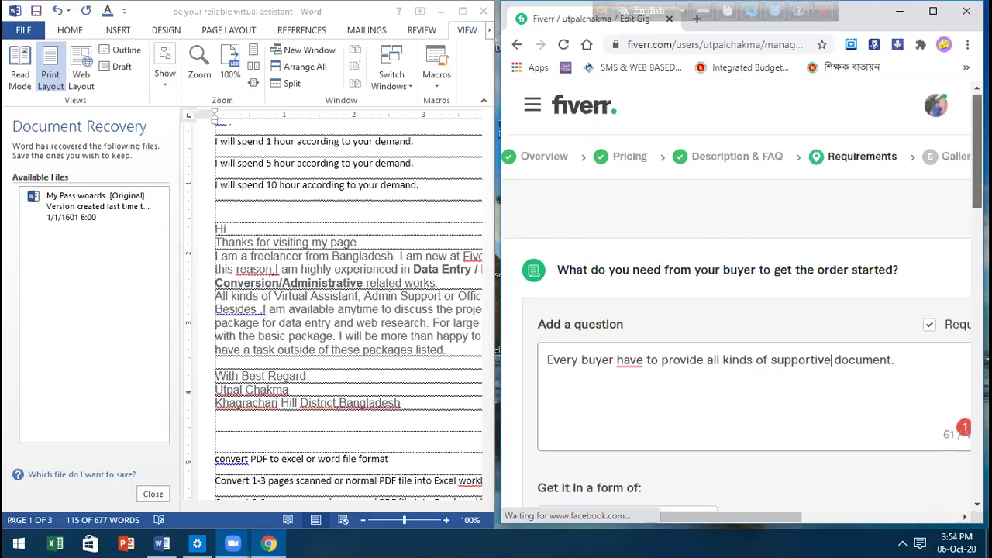
scroll(736, 310, down, 3)
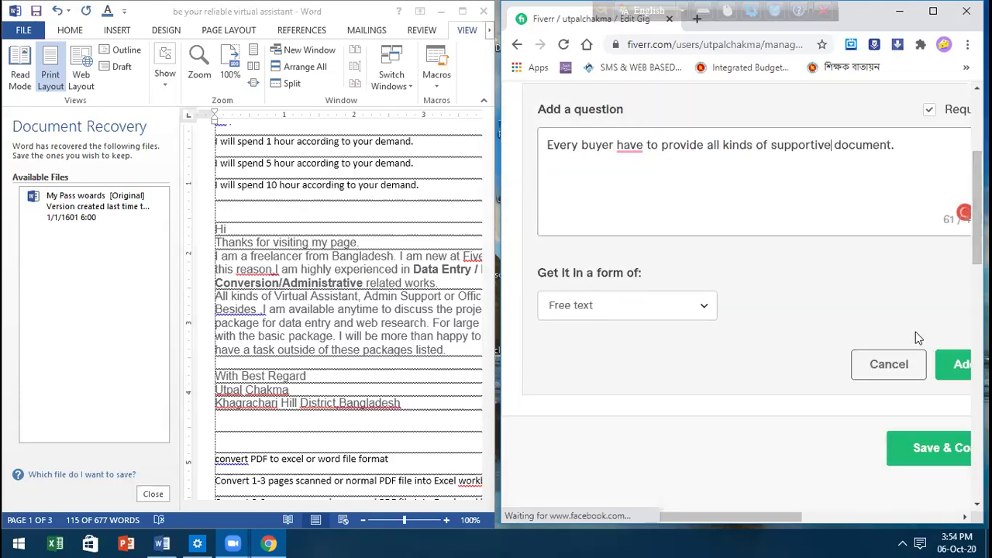
click(940, 453)
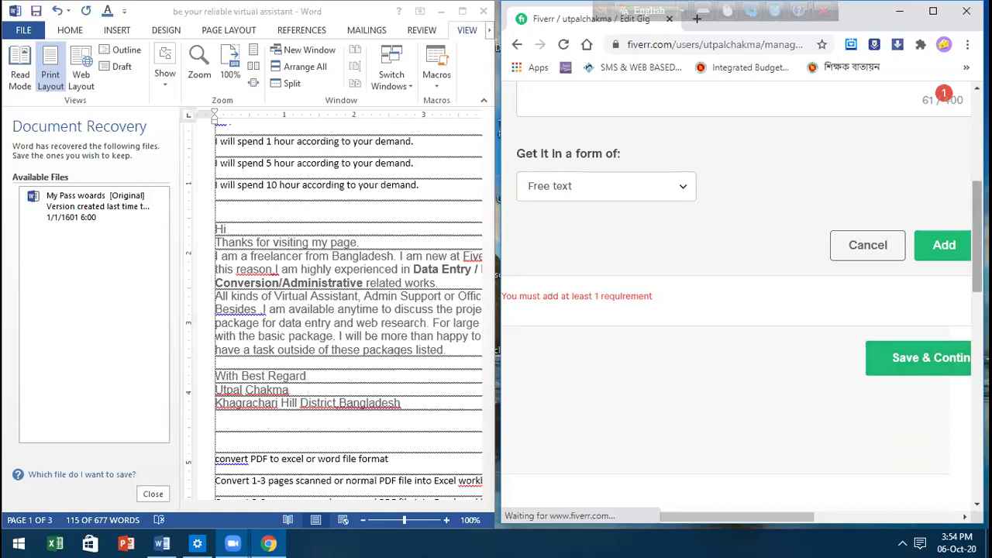
Add the supportive-document question to the list and open a second blank question
click(935, 246)
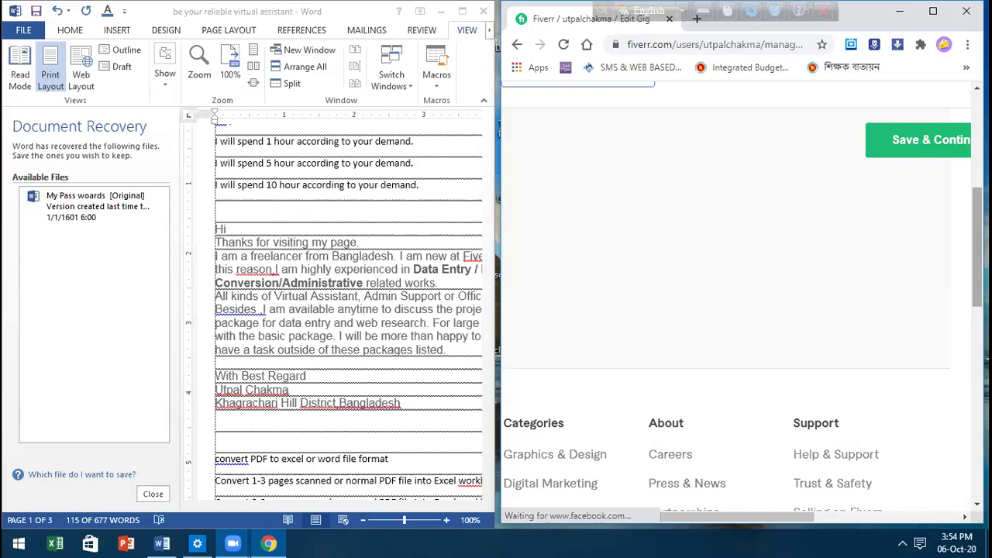
scroll(964, 209, up, 3)
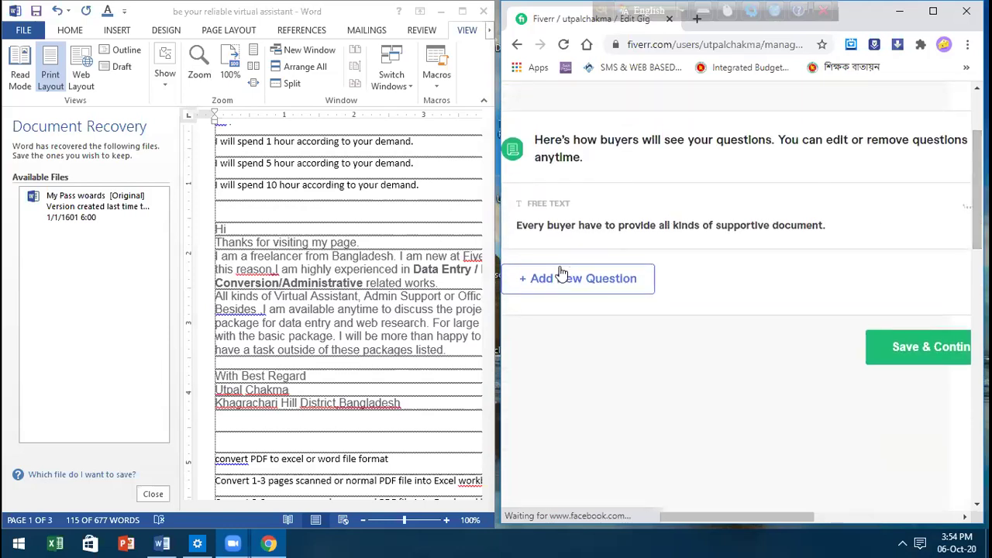
click(552, 282)
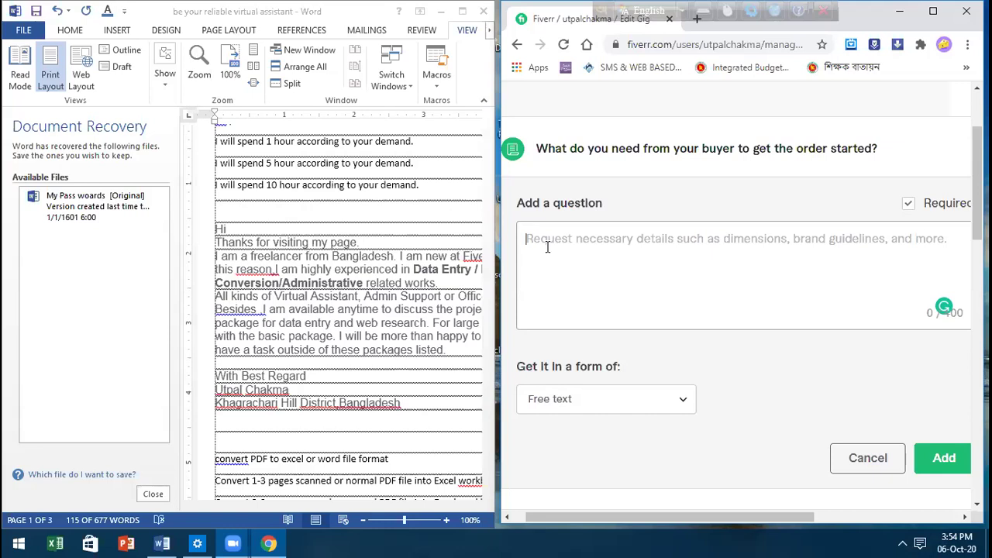
Type the question 'We must disscuss about the project before begaining the project.'
text(B)
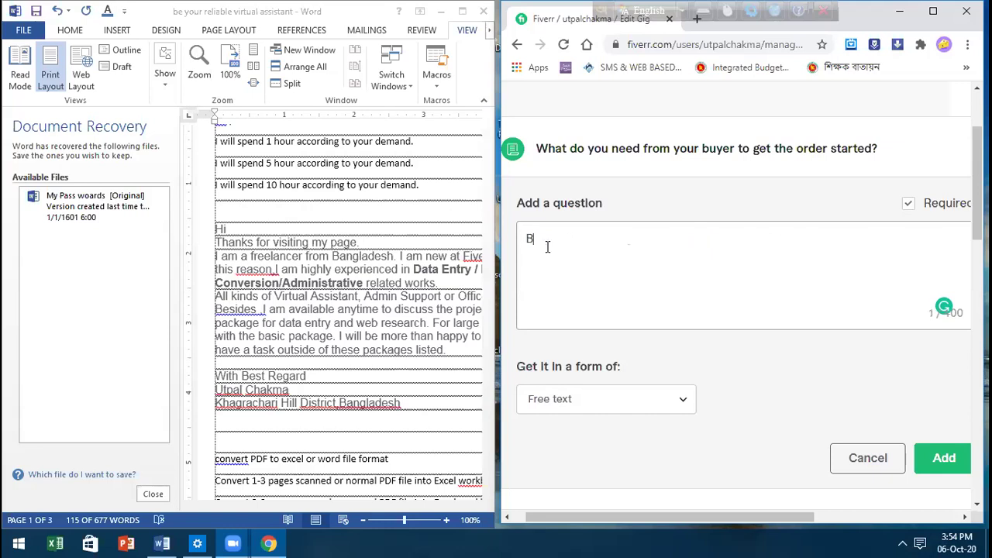
key(BackSpace)
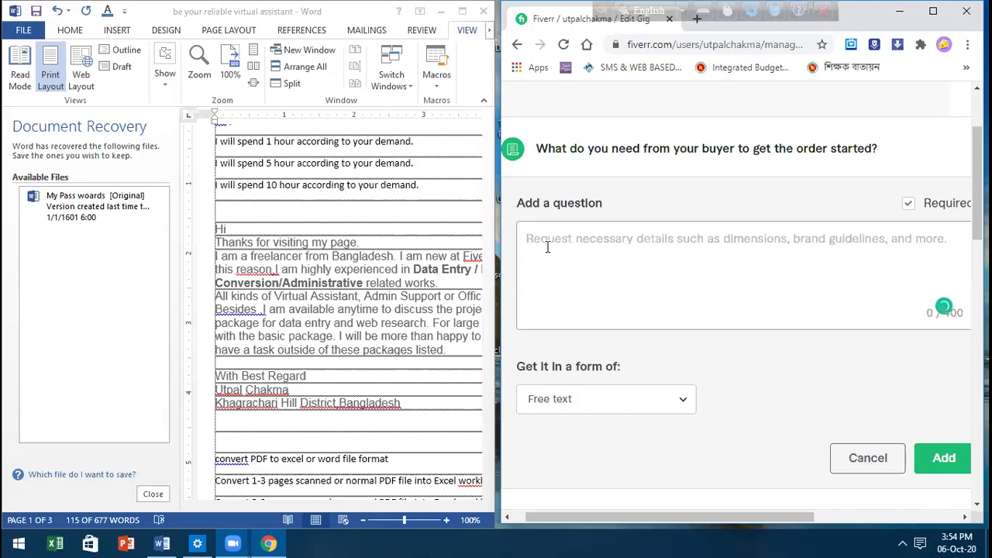
text(W)
key(BackSpace)
text(We )
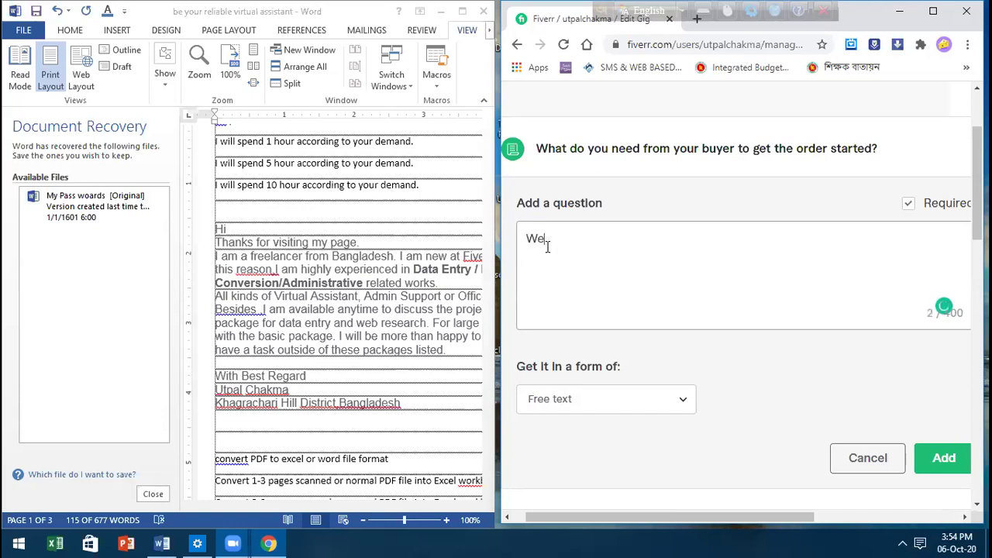
text(must disscuss ab)
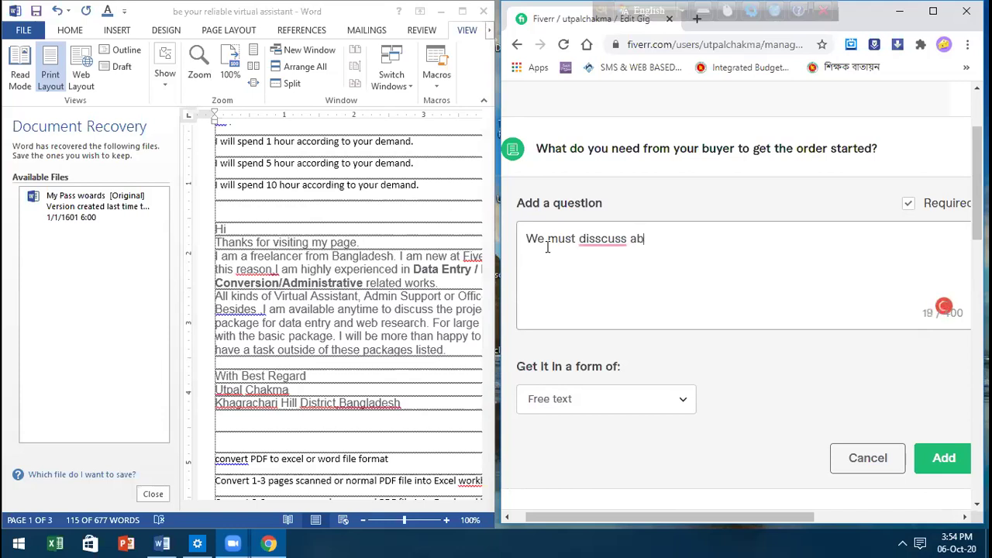
text(out the proj)
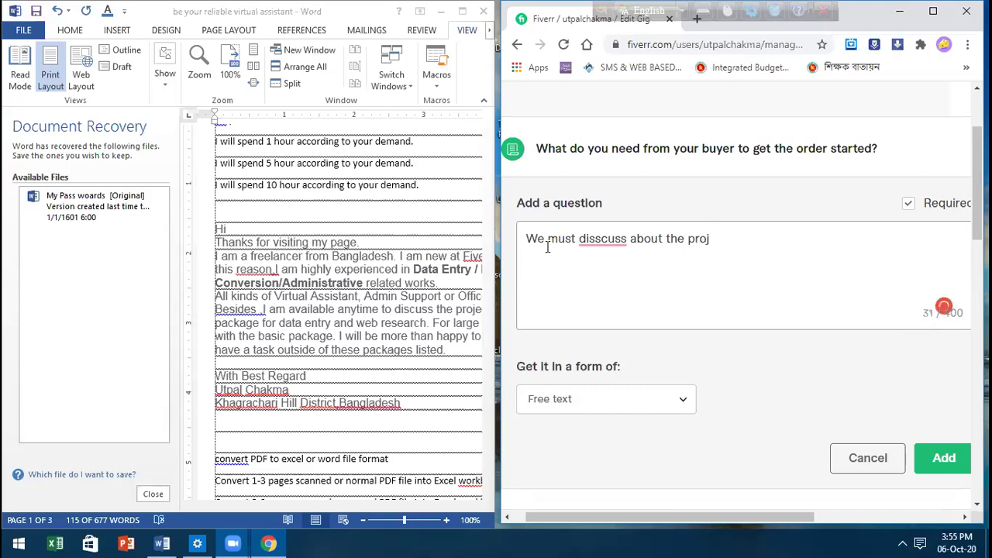
text(ect before begain)
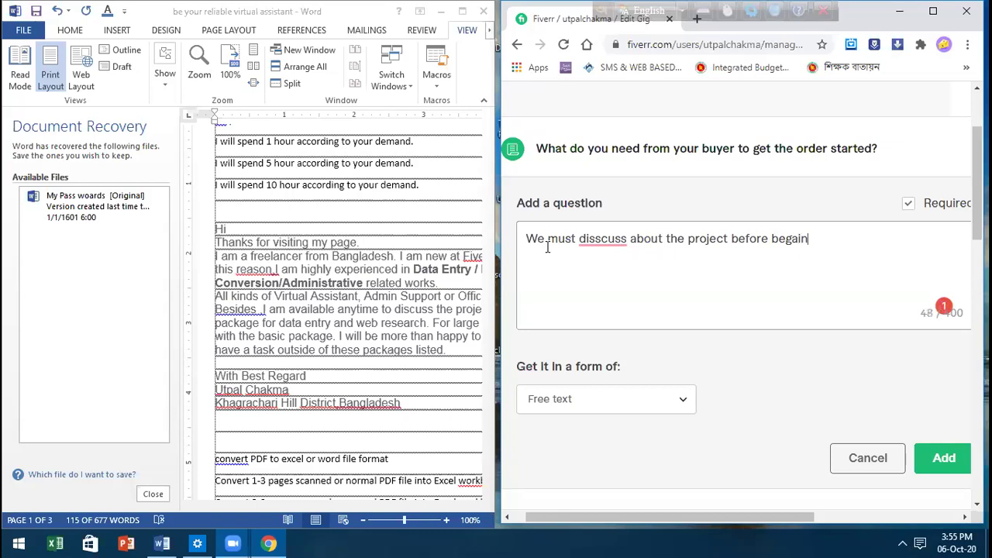
text(ing)
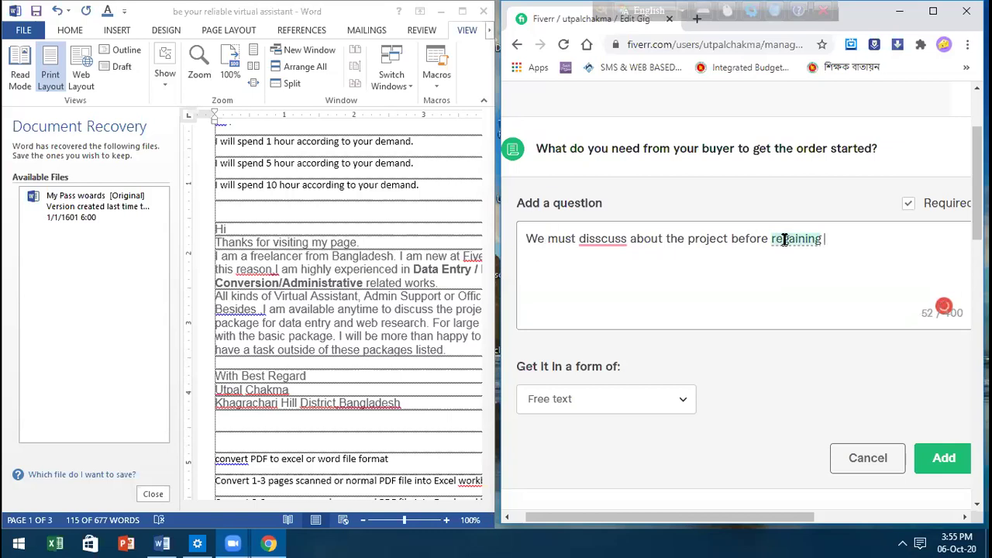
mouse_move(785, 240)
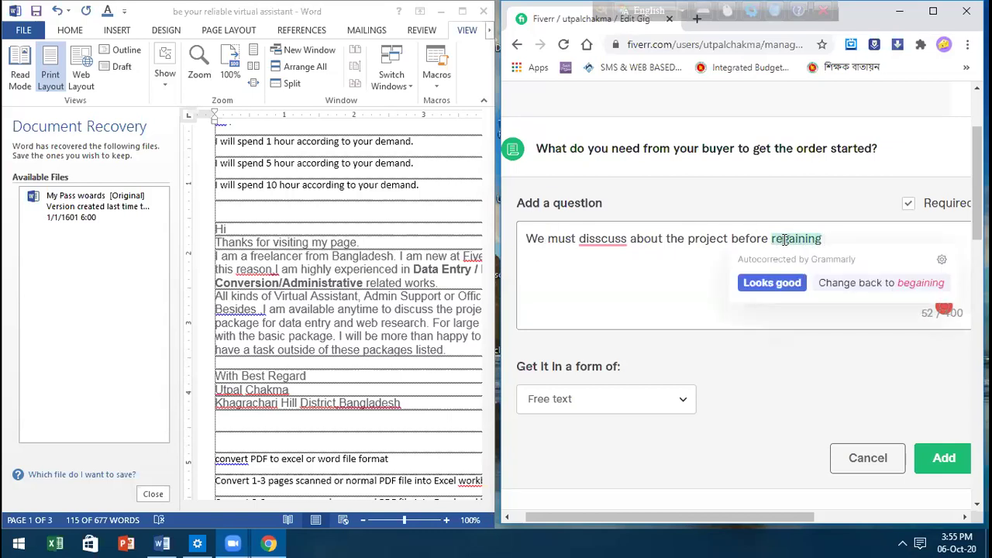
click(784, 239)
key(BackSpace)
key(BackSpace)
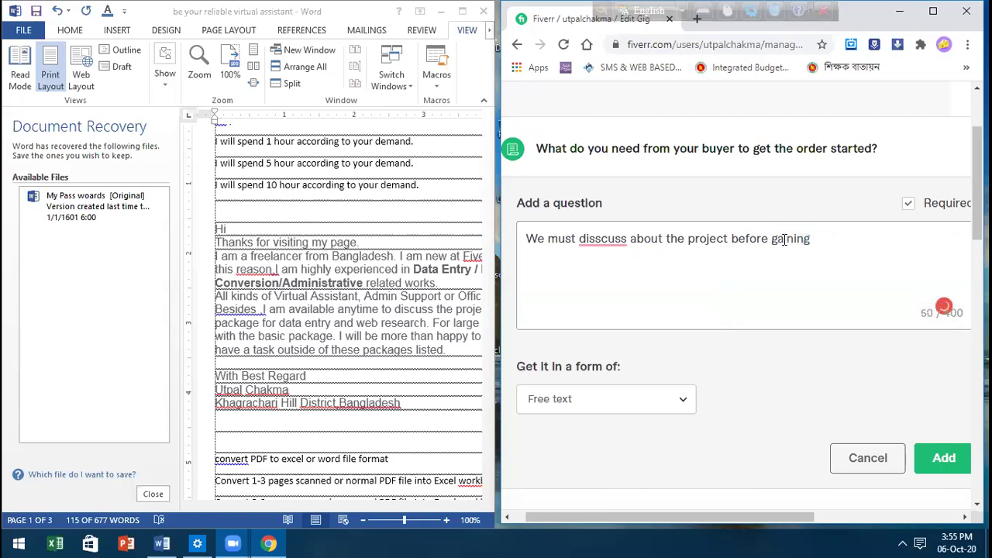
text(be)
click(836, 239)
text(the)
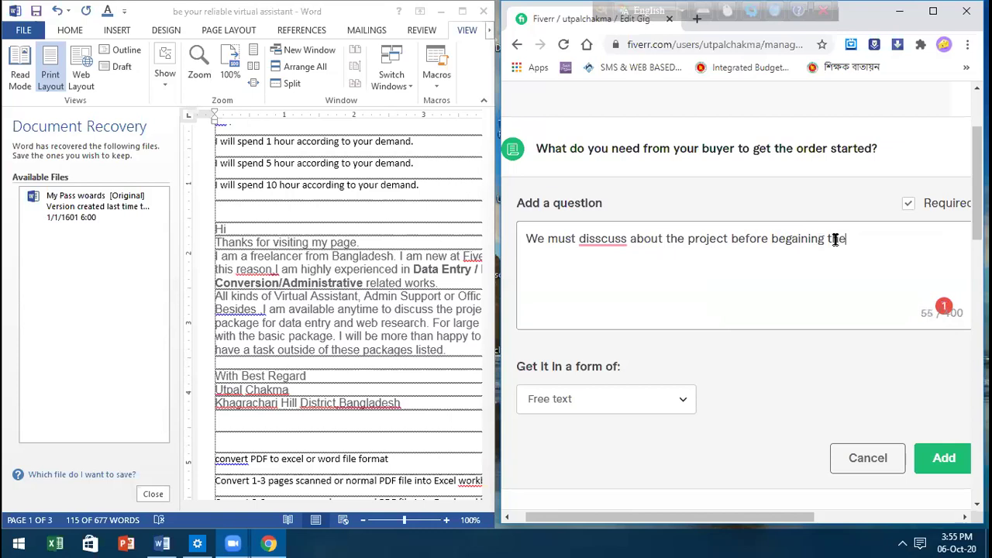
text( project.)
Fix 'discuss' and 'beginning', delete 'about', and add the question to the requirements
mouse_move(607, 245)
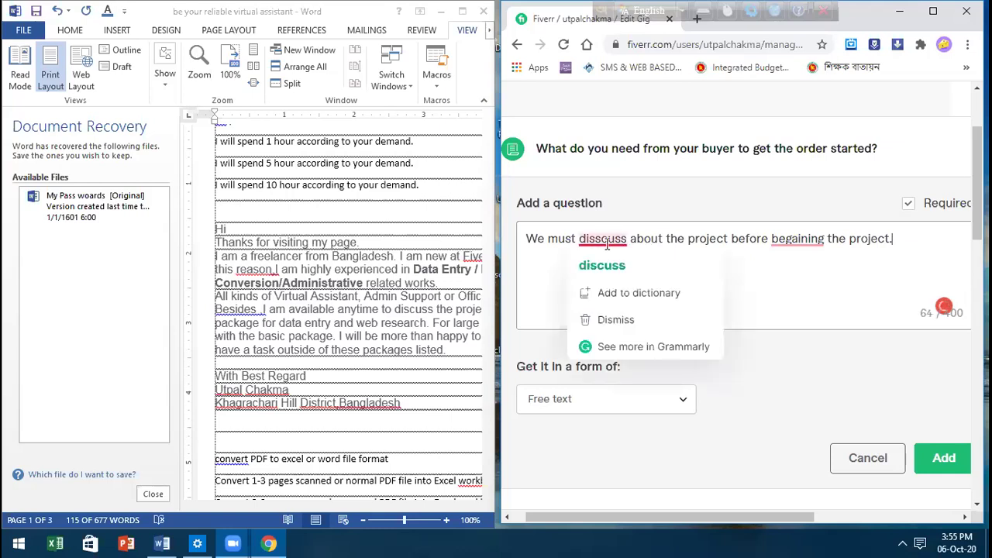
click(602, 265)
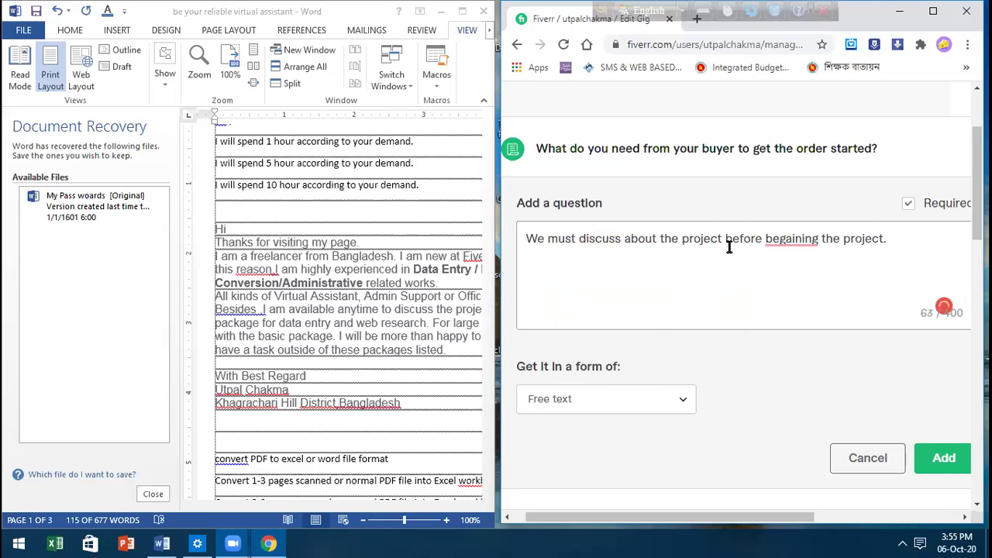
mouse_move(796, 240)
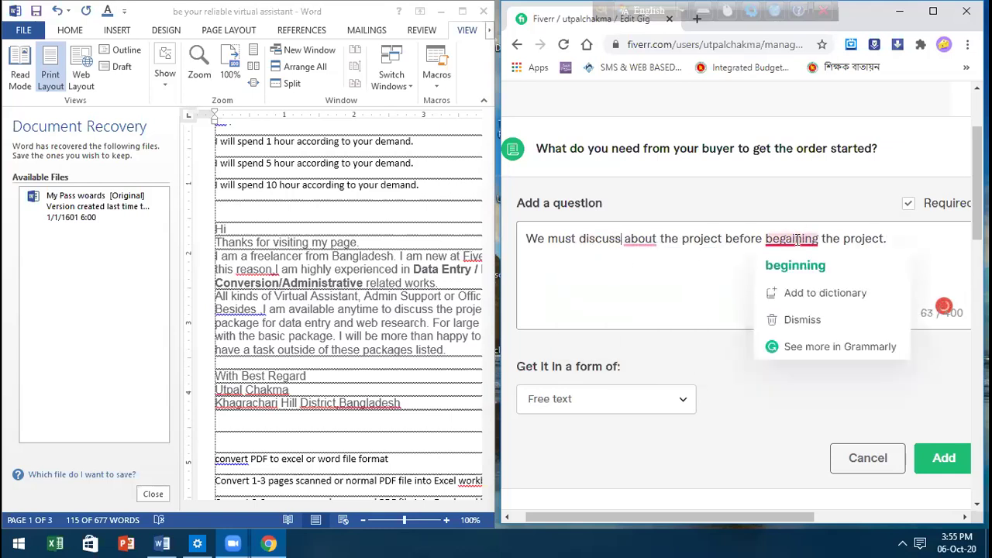
click(799, 265)
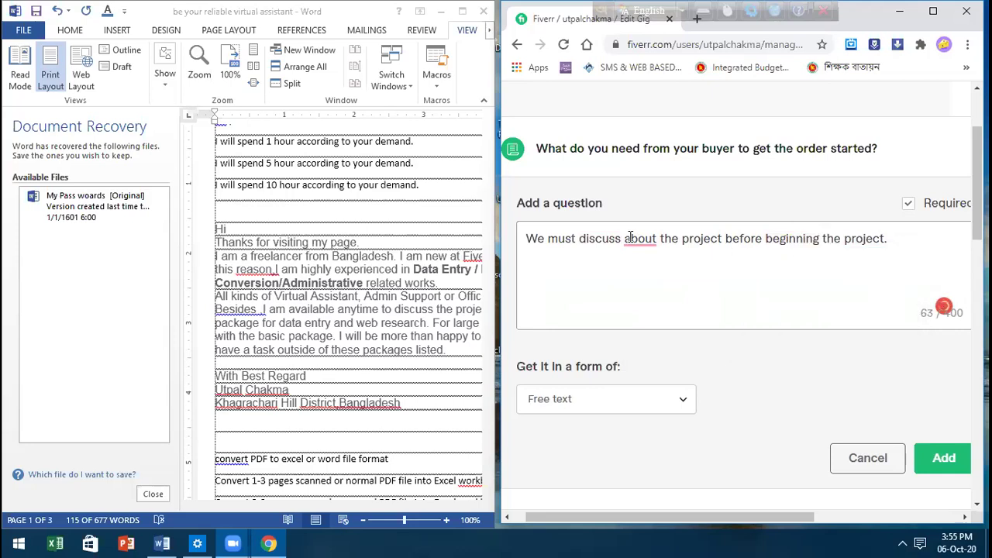
mouse_move(637, 242)
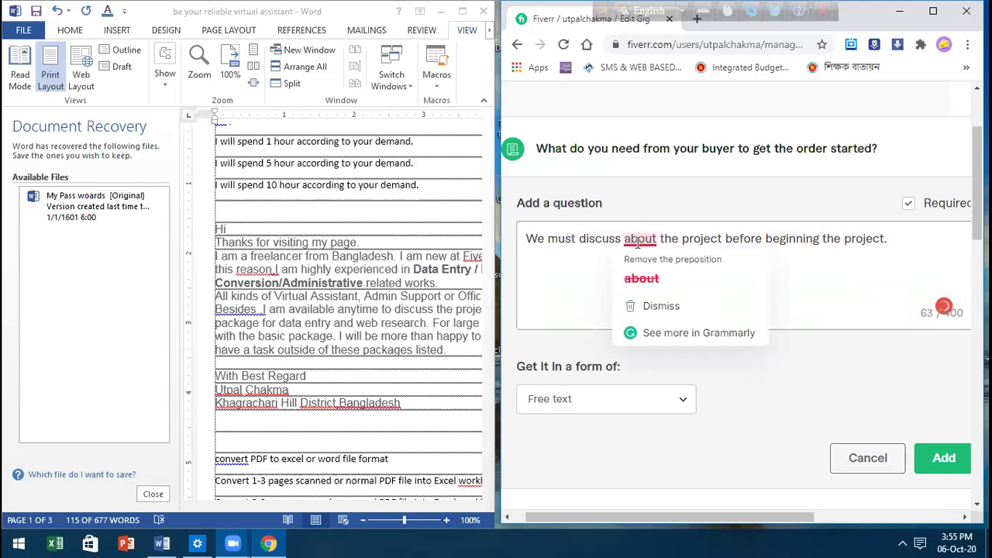
click(657, 310)
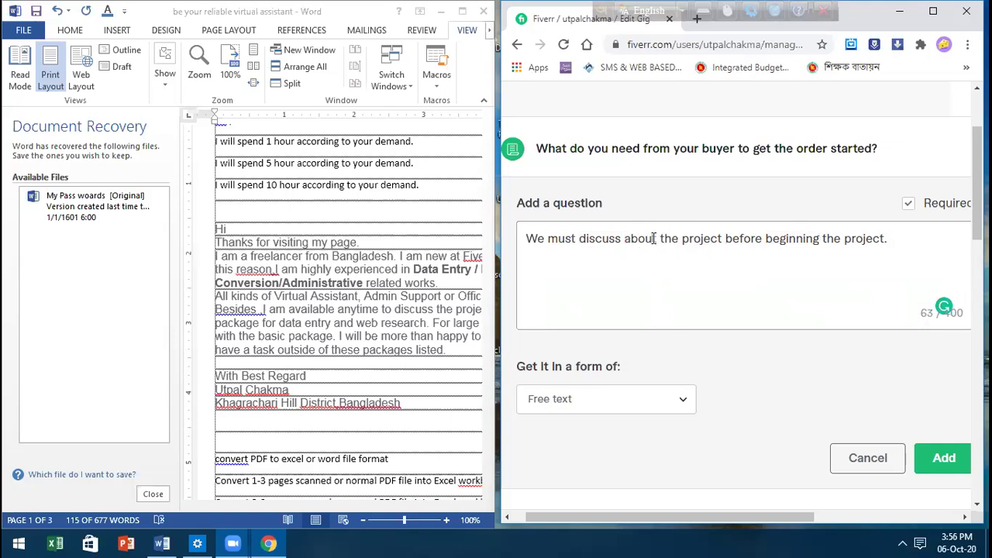
click(658, 238)
key(BackSpace)
key(BackSpace)
key(BackSpace)
key(BackSpace)
key(BackSpace)
key(BackSpace)
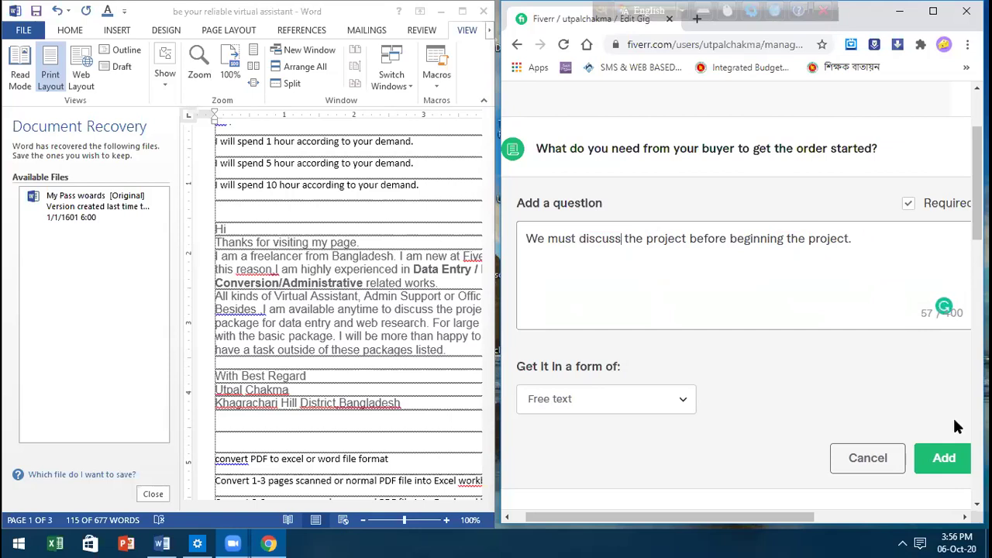
click(944, 458)
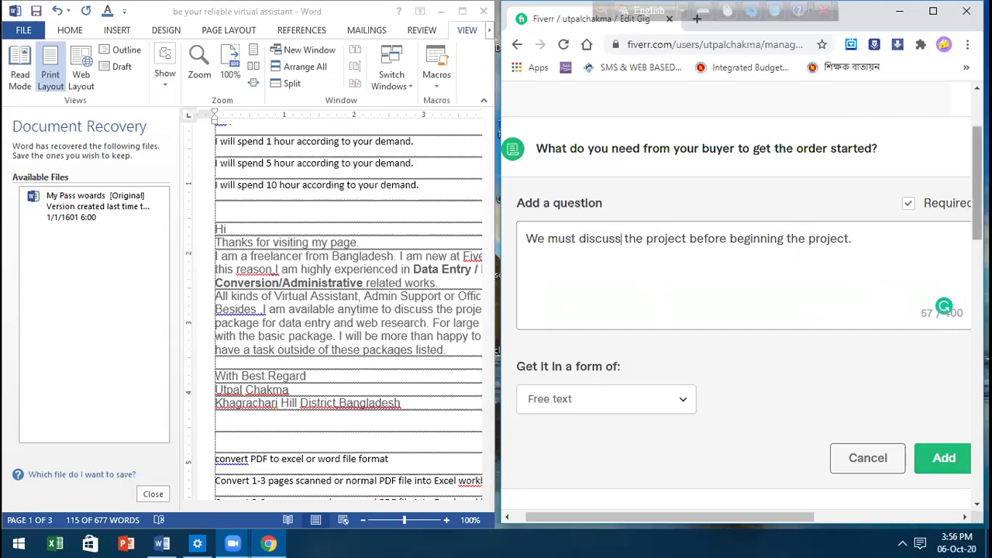
scroll(933, 378, down, 2)
Save the buyer requirements and open the file picker in the first Gig Photos box
click(934, 374)
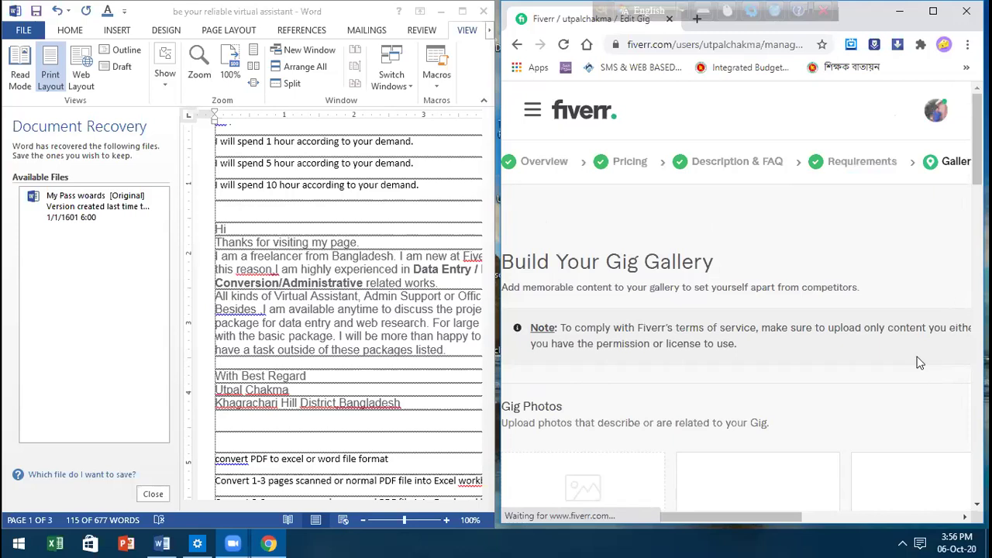
scroll(976, 155, down, 2)
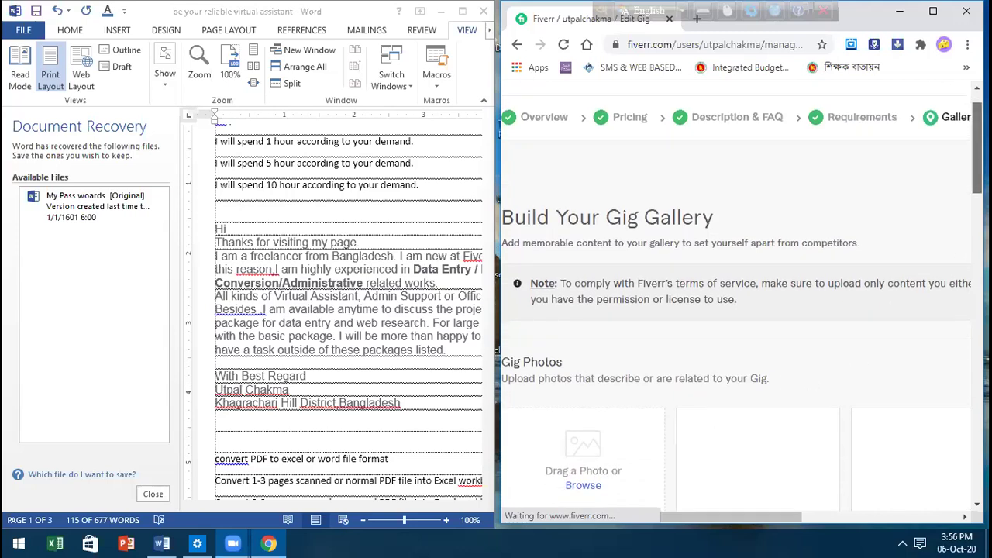
scroll(736, 310, down, 1)
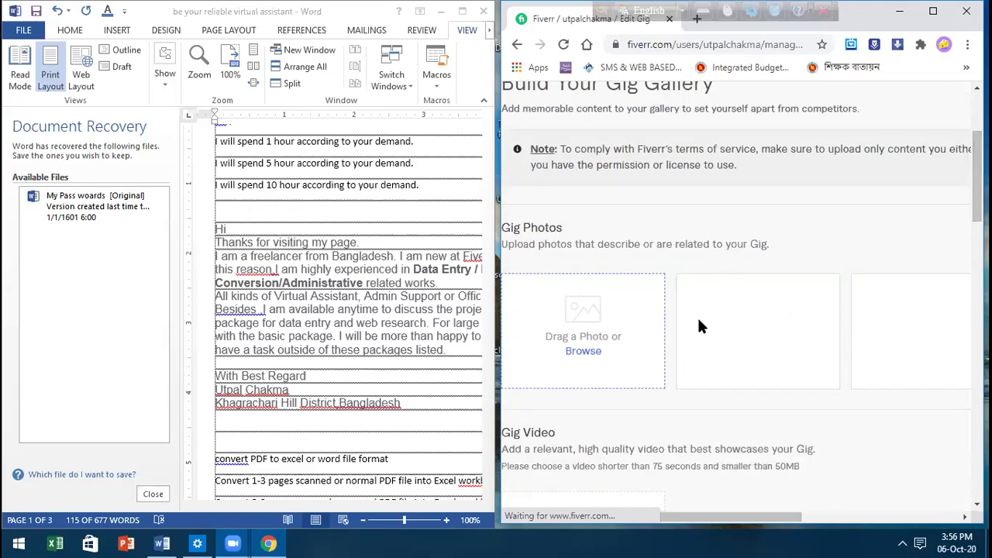
click(586, 354)
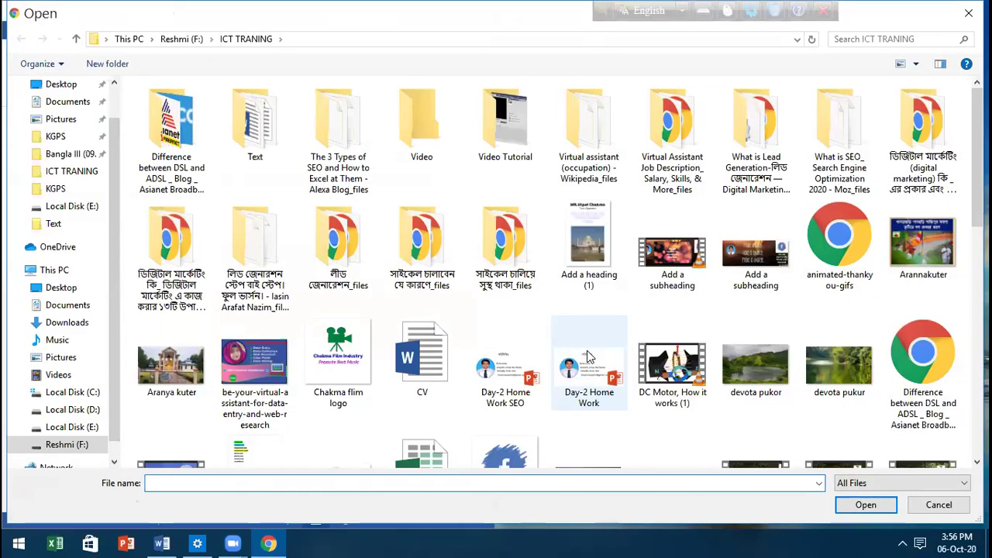
Upload the Virtual Assistant image from the Day-2 Home Work folder as the primary gig photo, then save the gallery
click(587, 354)
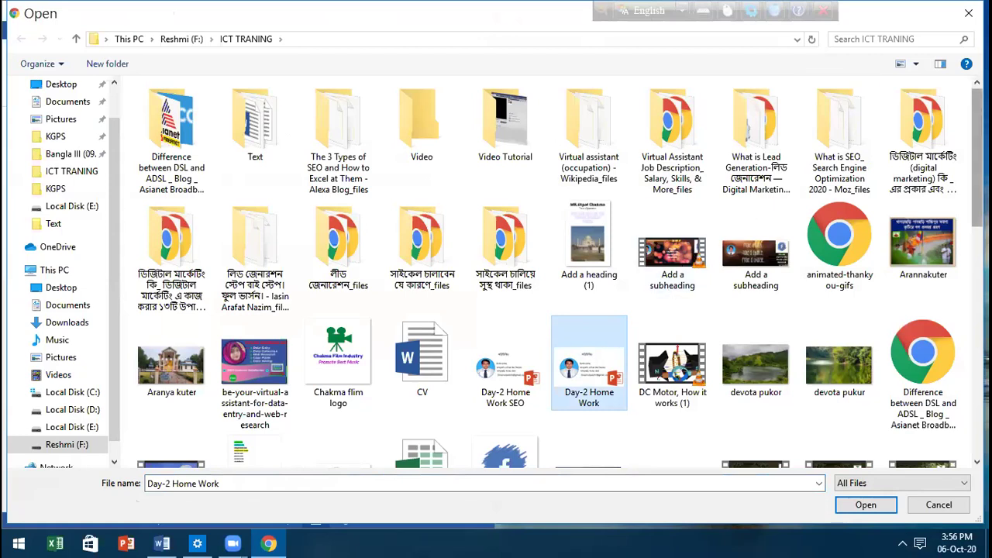
scroll(829, 155, down, 1)
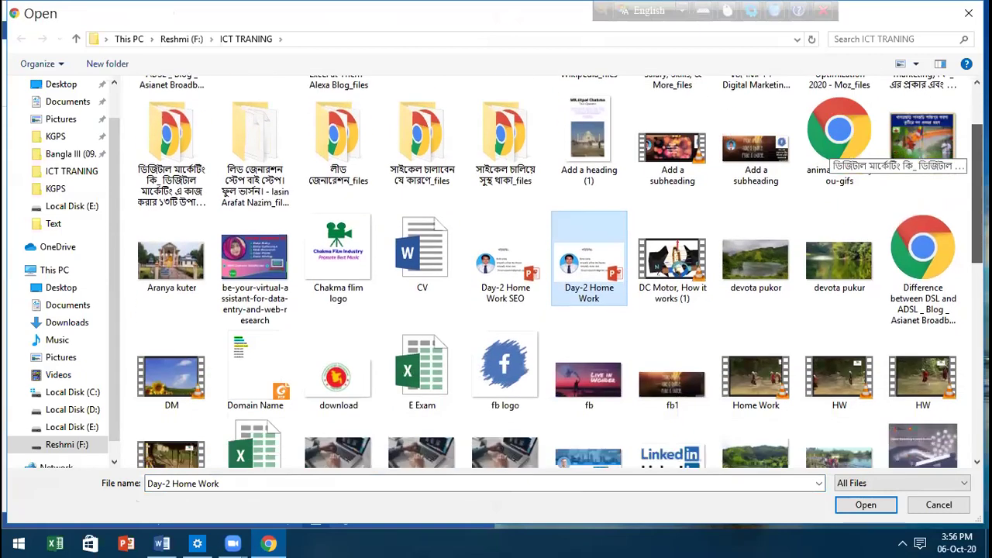
scroll(932, 360, down, 1)
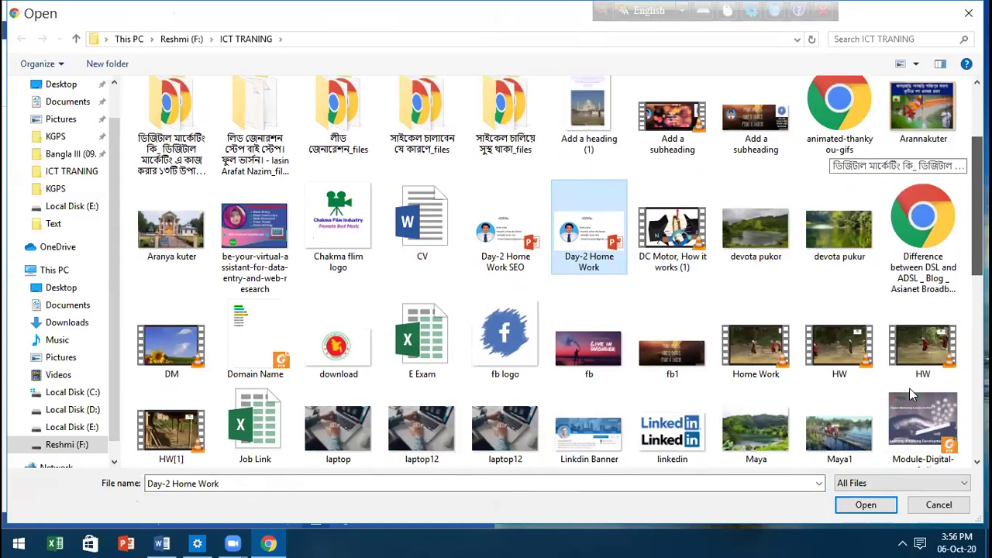
scroll(912, 395, down, 1)
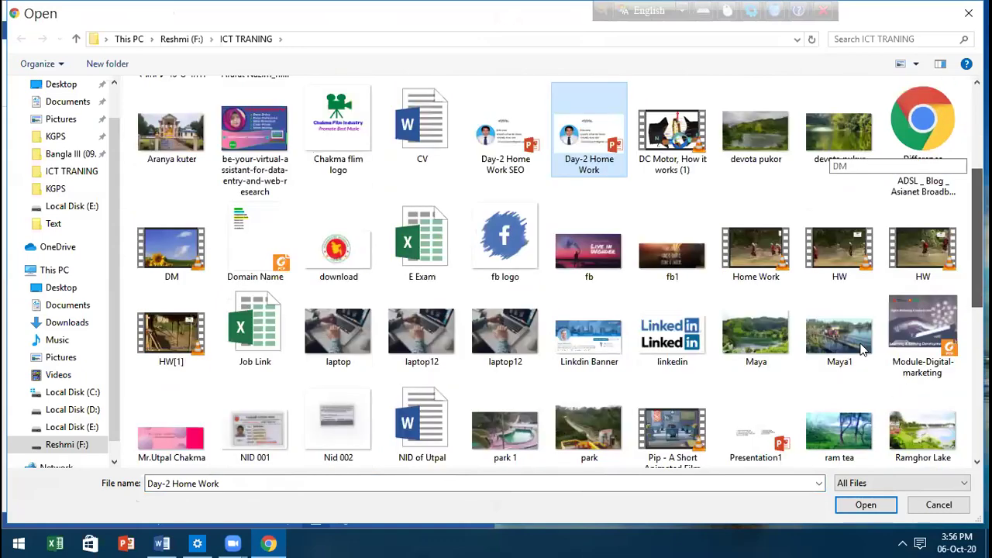
scroll(559, 272, down, 1)
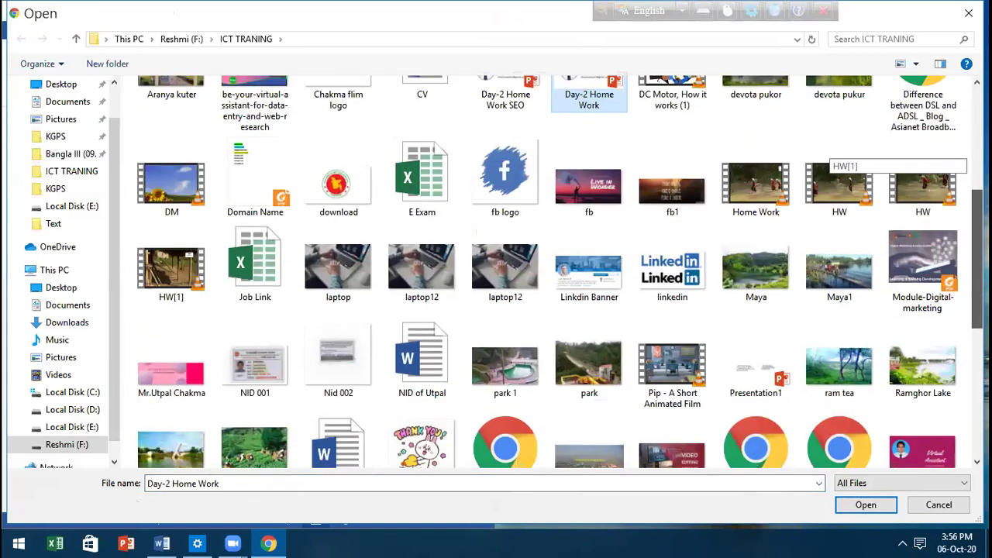
scroll(559, 271, down, 1)
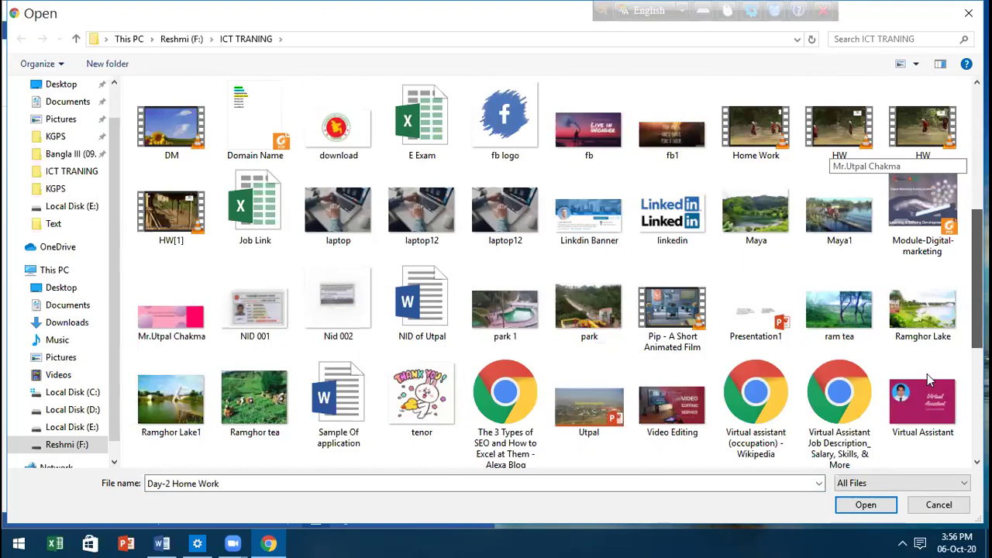
double_click(927, 375)
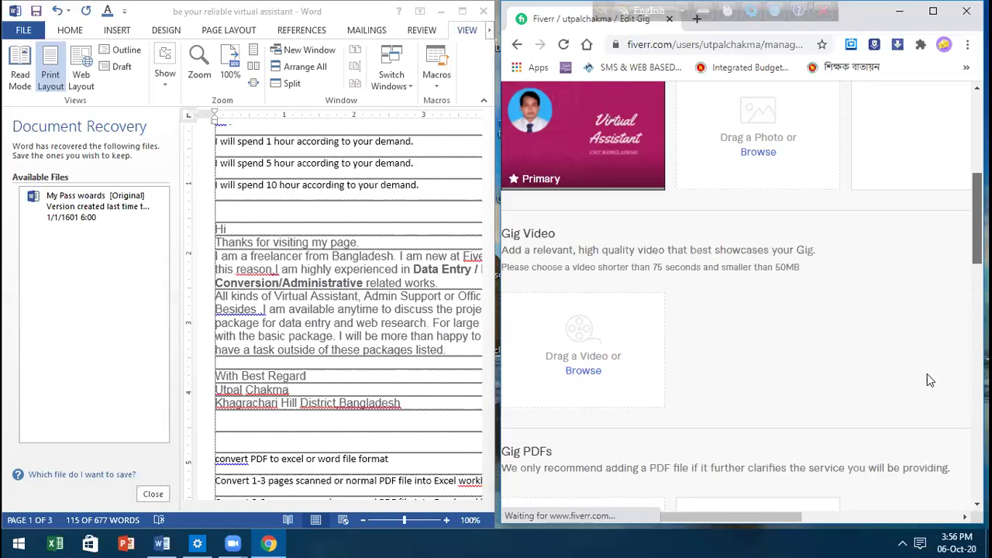
click(927, 374)
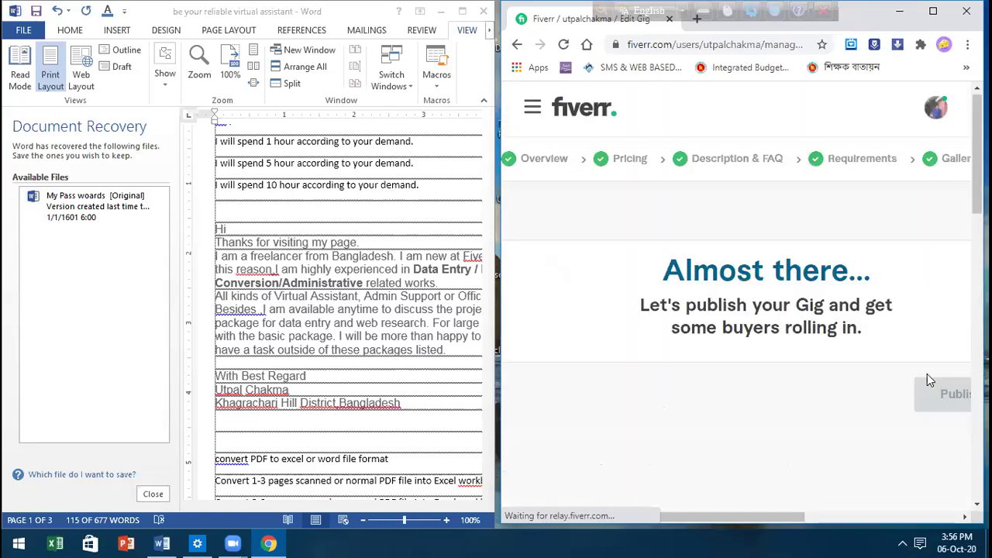
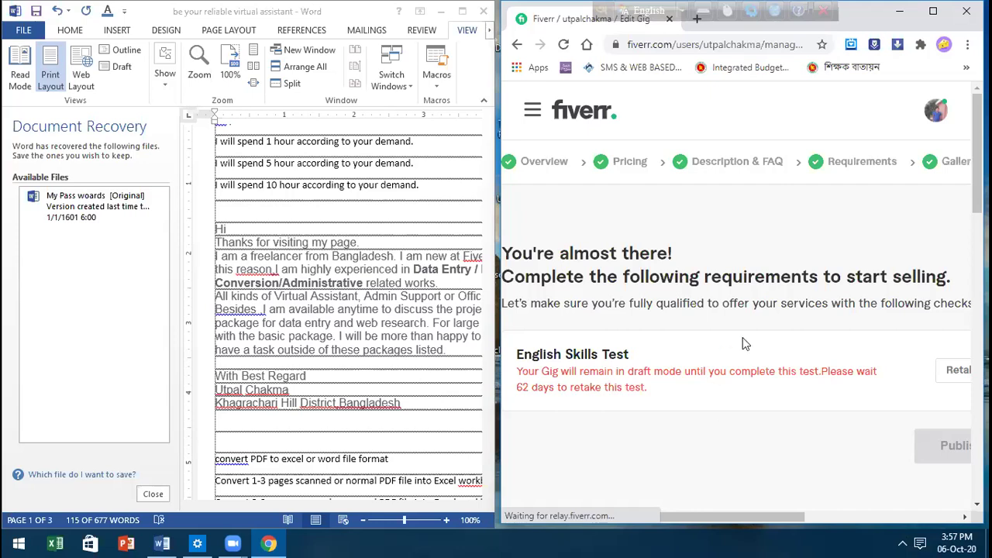
Go back from the Publish Gig step to the blank new-gig Overview form and maximize Chrome
click(964, 520)
click(964, 521)
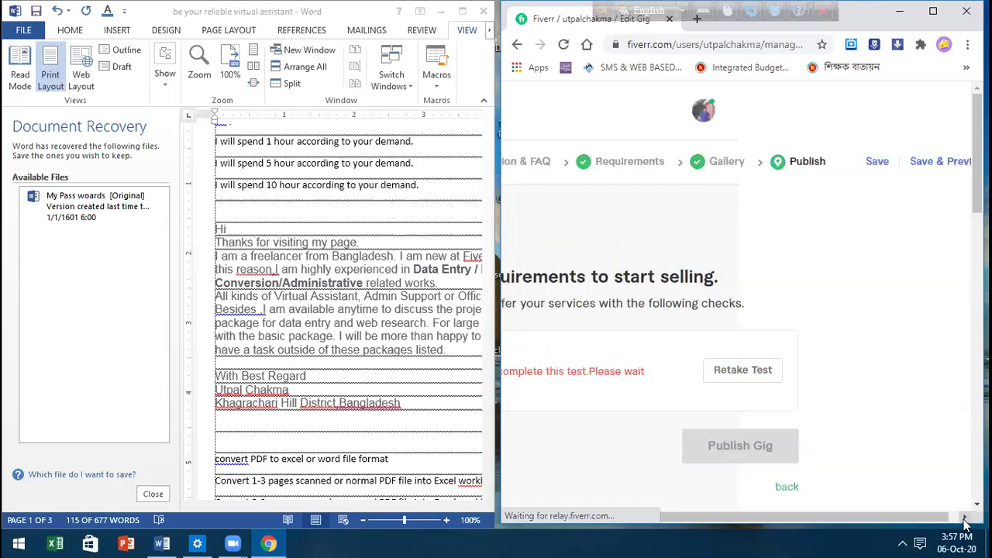
click(965, 521)
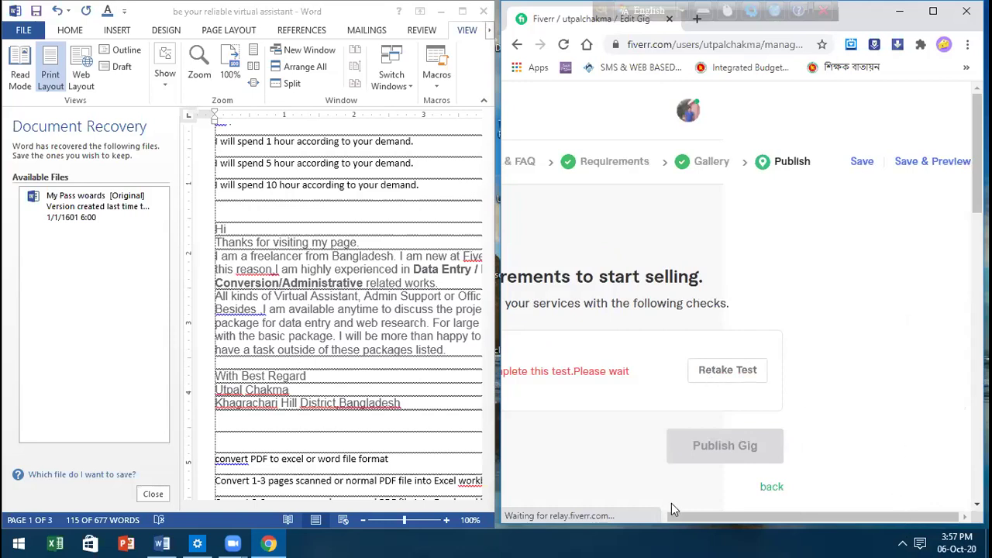
drag(754, 515, 485, 493)
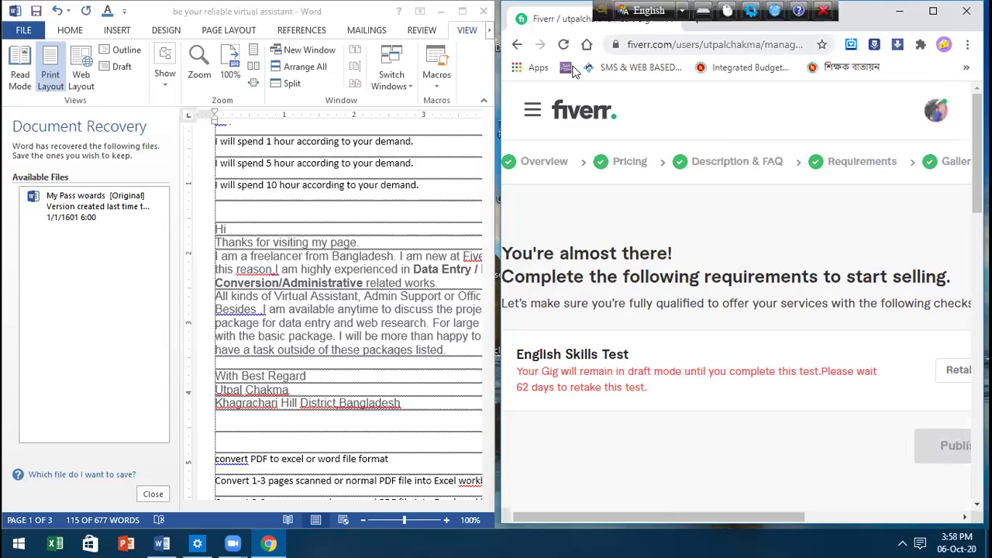
click(515, 47)
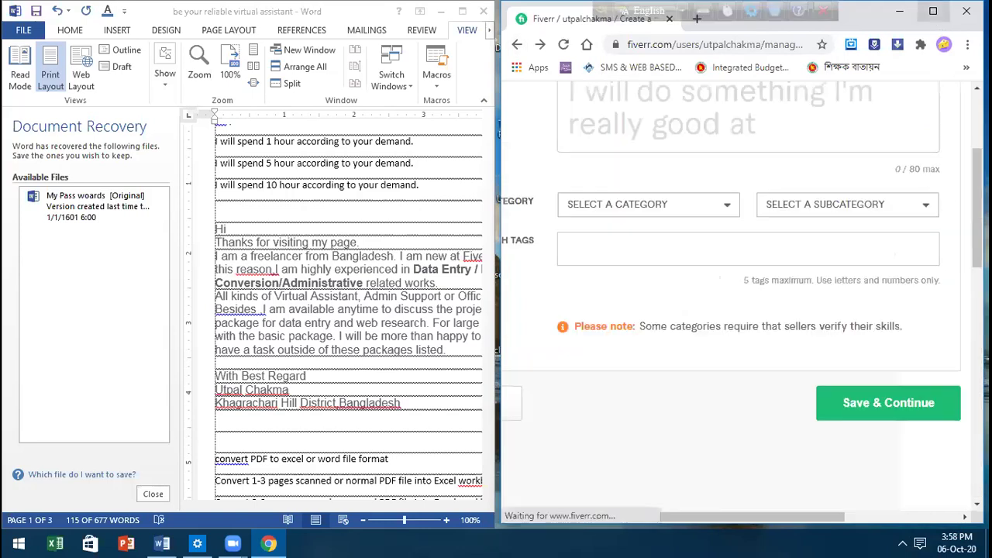
key(super+Up)
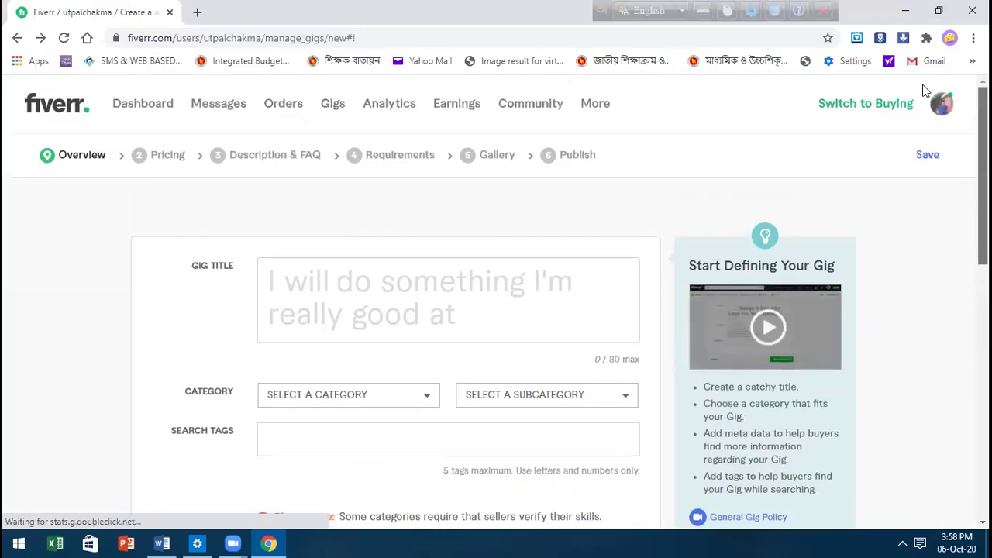
Review the two draft gigs, start a new gig, and snap Chrome to the right half beside Word
click(453, 169)
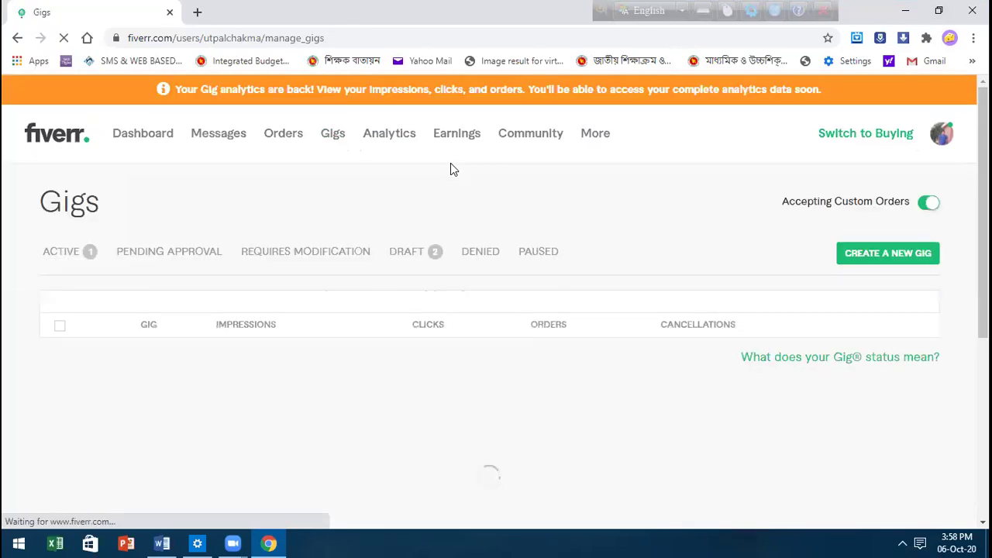
click(410, 257)
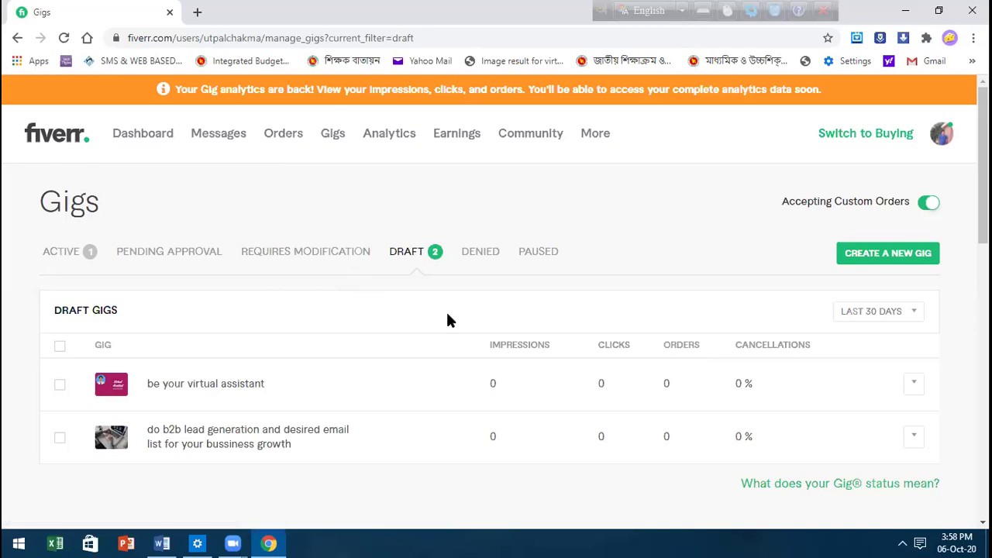
click(874, 262)
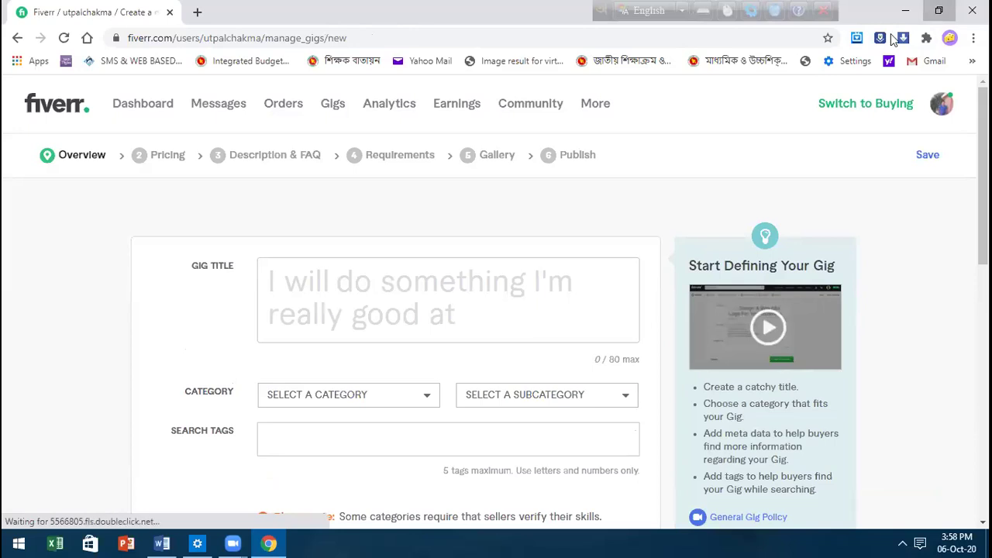
key(super+Right)
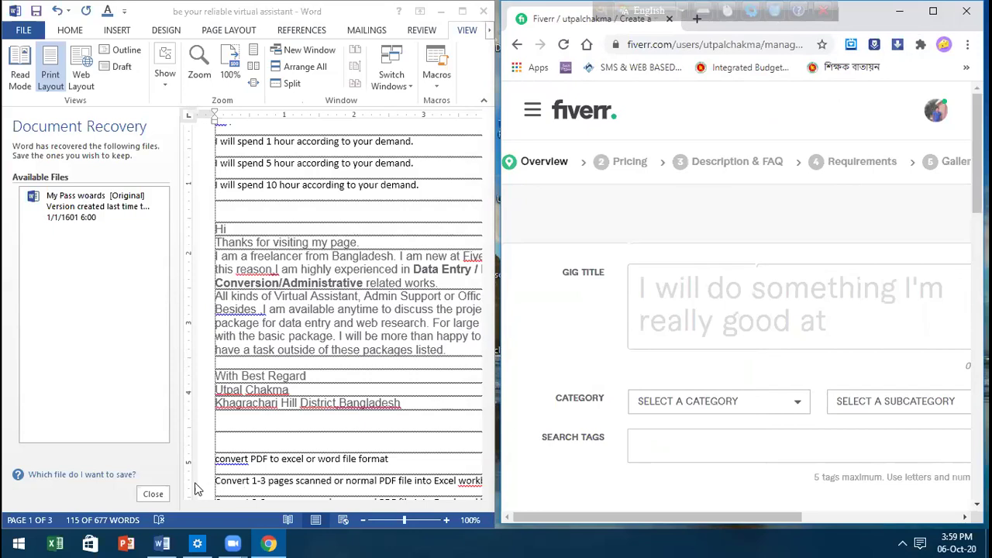
Scroll the Word document to the on page, off page and technical SEO gig text on page 2
click(152, 496)
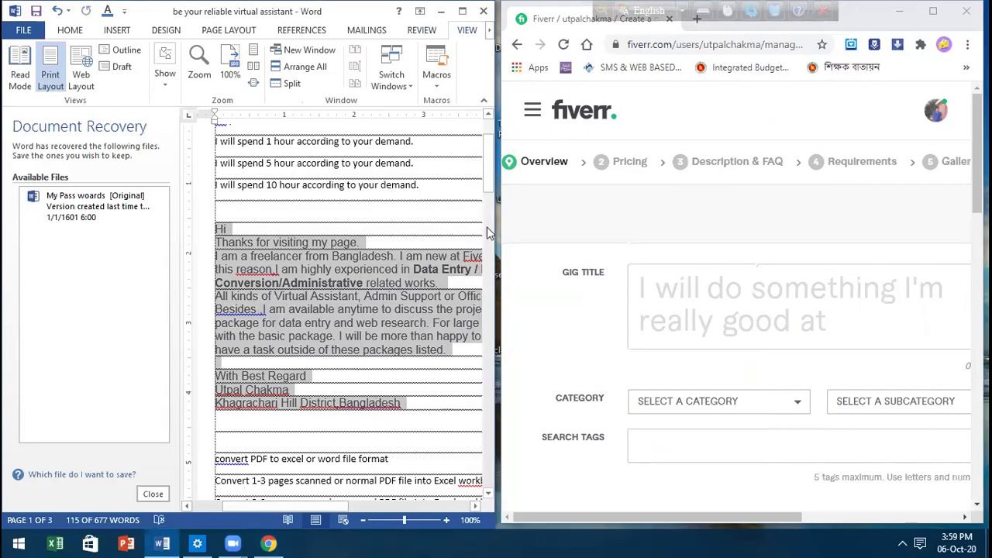
mouse_move(492, 177)
mouse_down()
mouse_move(492, 230)
mouse_move(491, 211)
mouse_up()
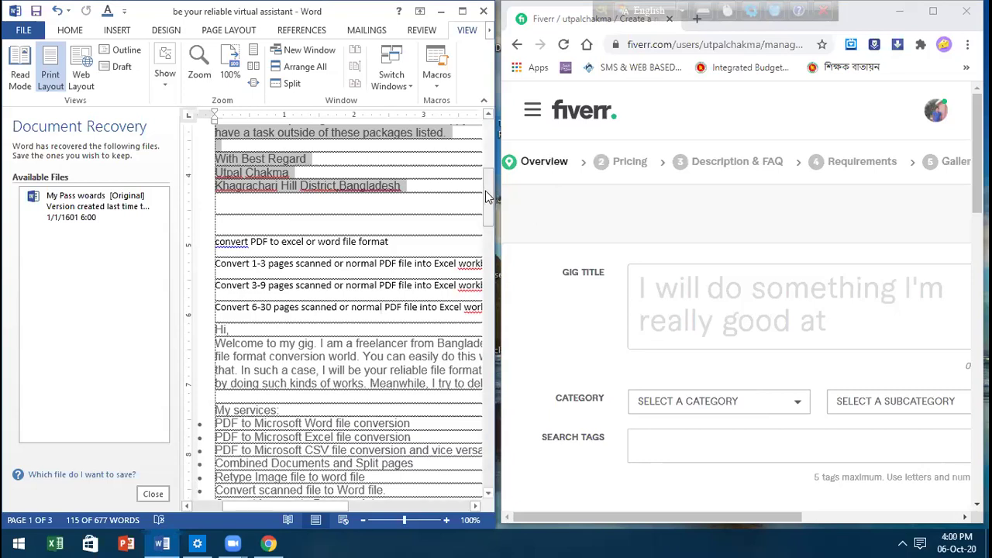
drag(488, 197, 484, 272)
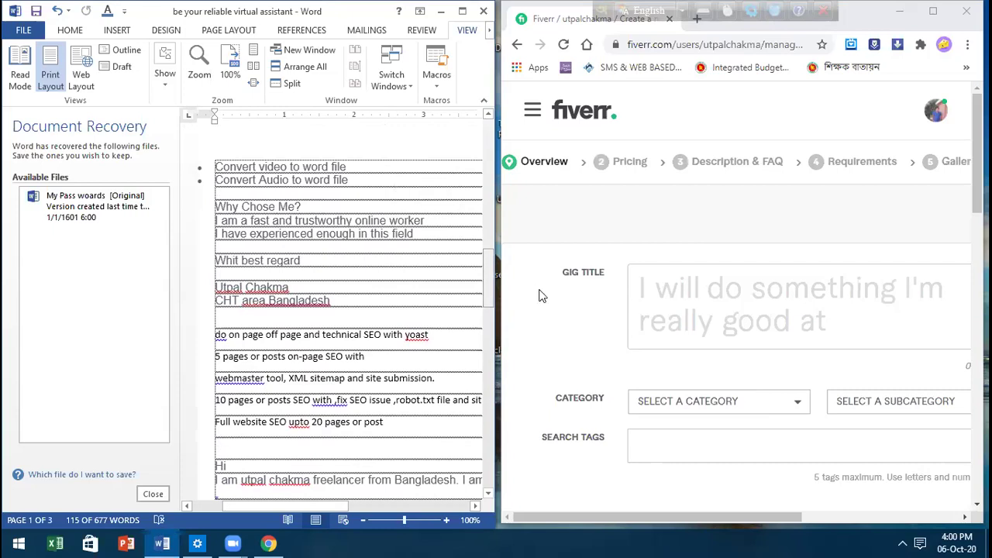
Type 'do on page off page and technical SEO with' as the gig title, fixing a typo
click(712, 290)
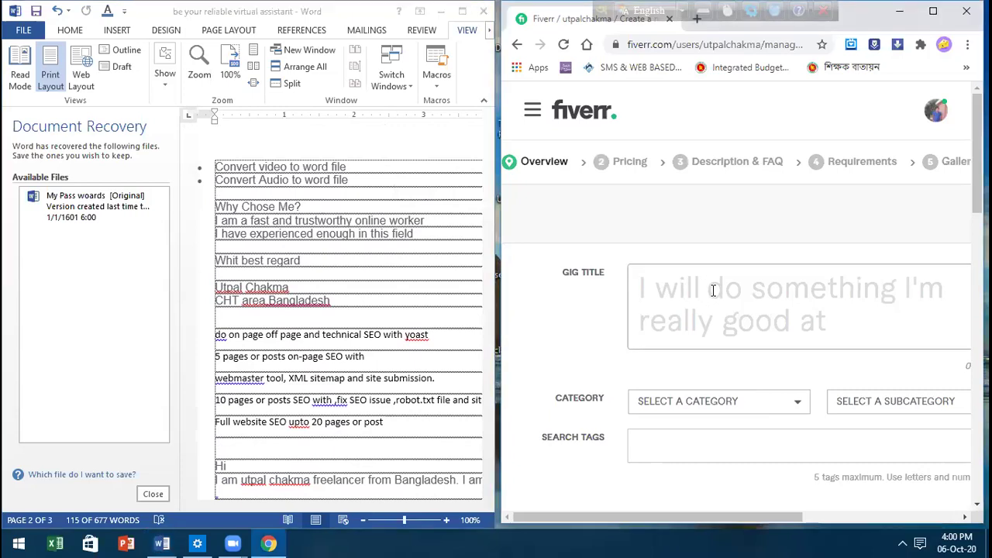
text(do)
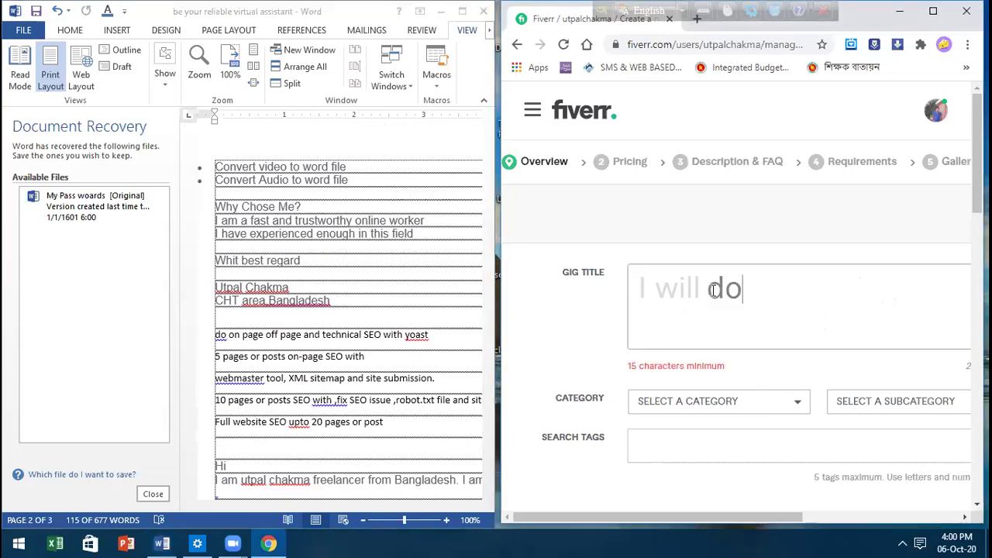
text( one)
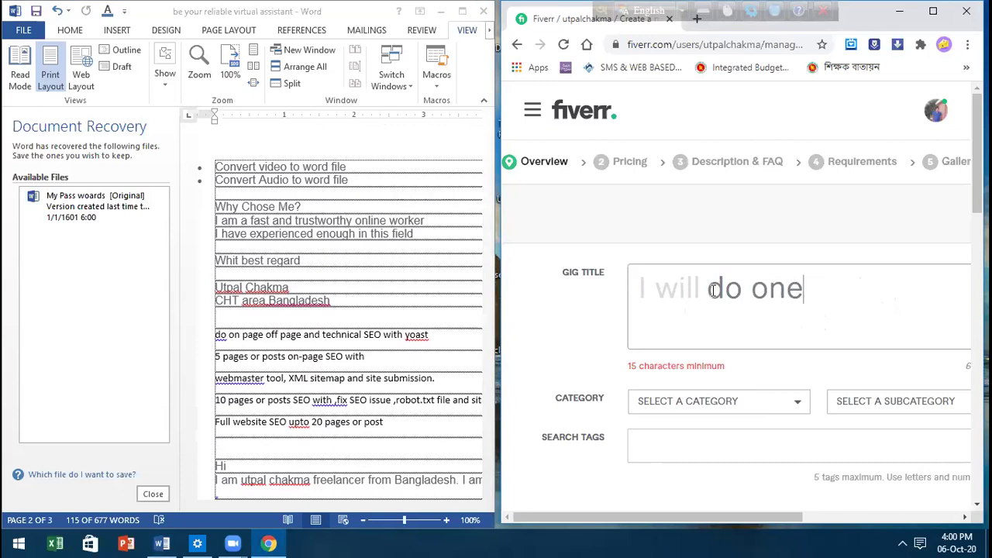
key(BackSpace)
text(page)
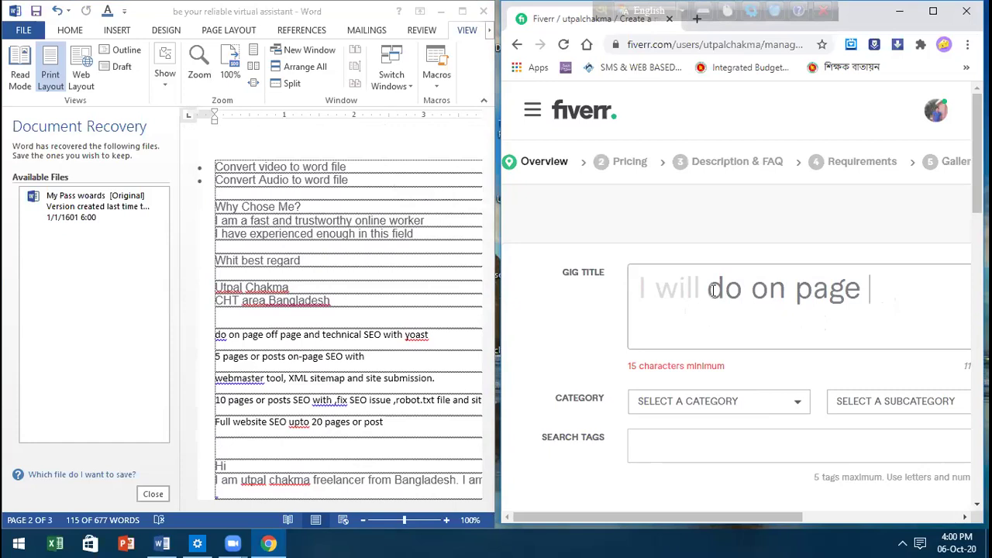
text( off)
text(pa)
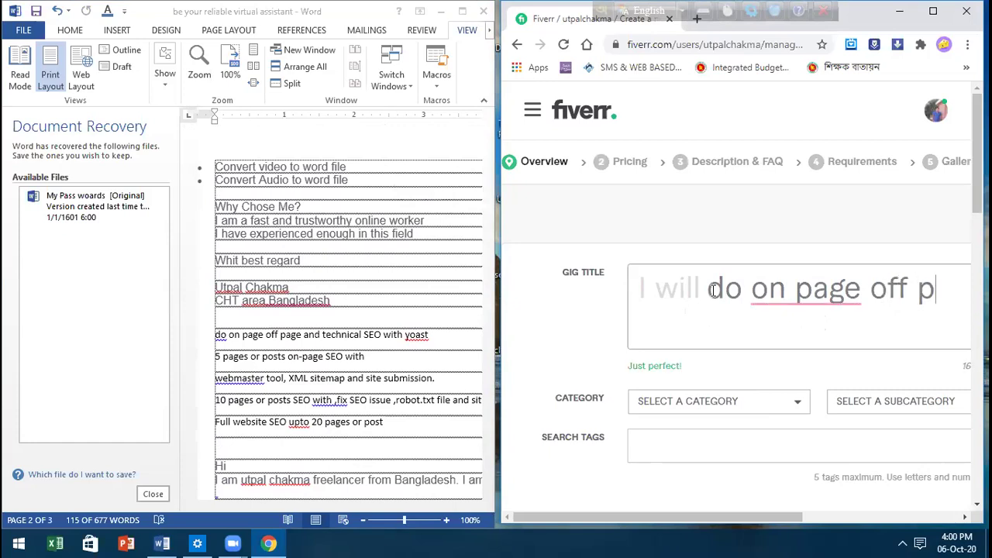
text(ge)
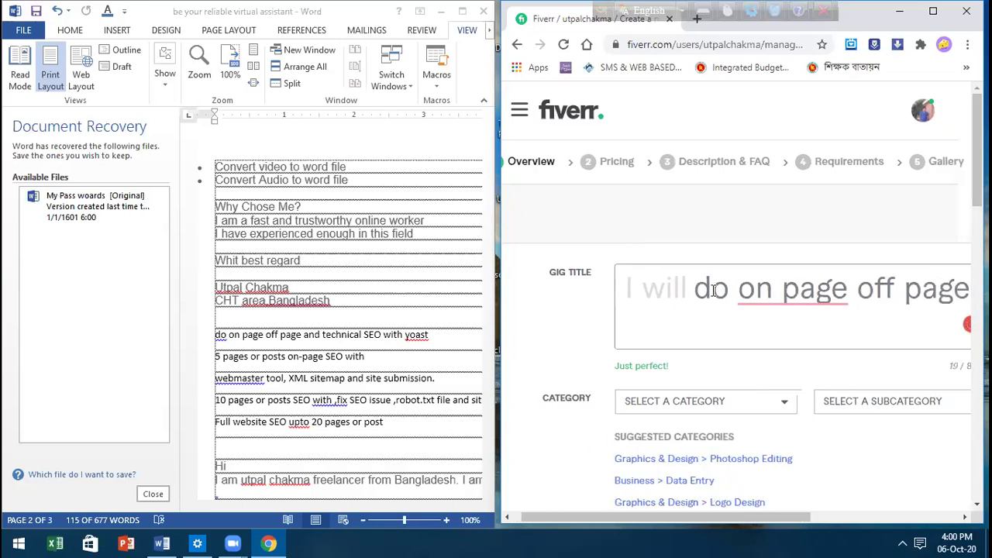
text( and )
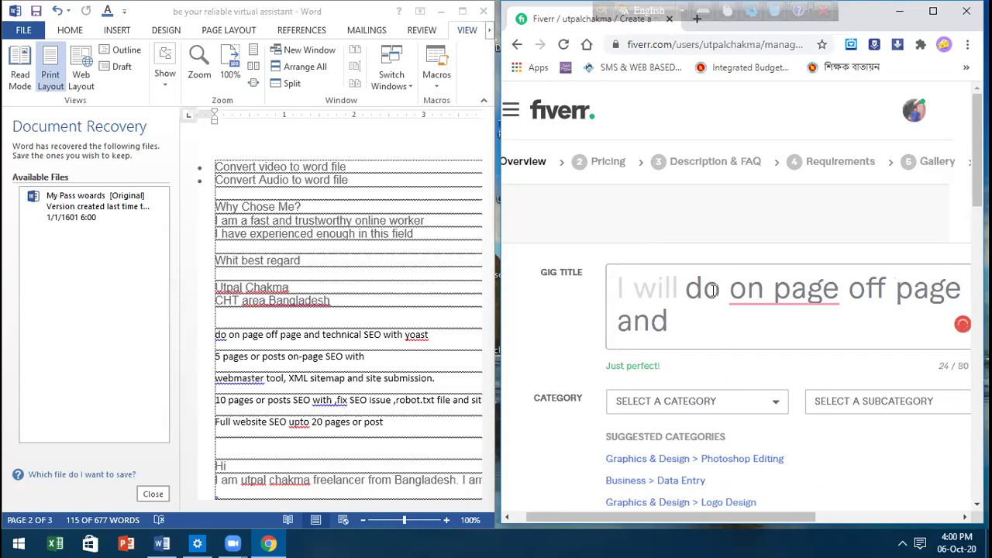
text(tec)
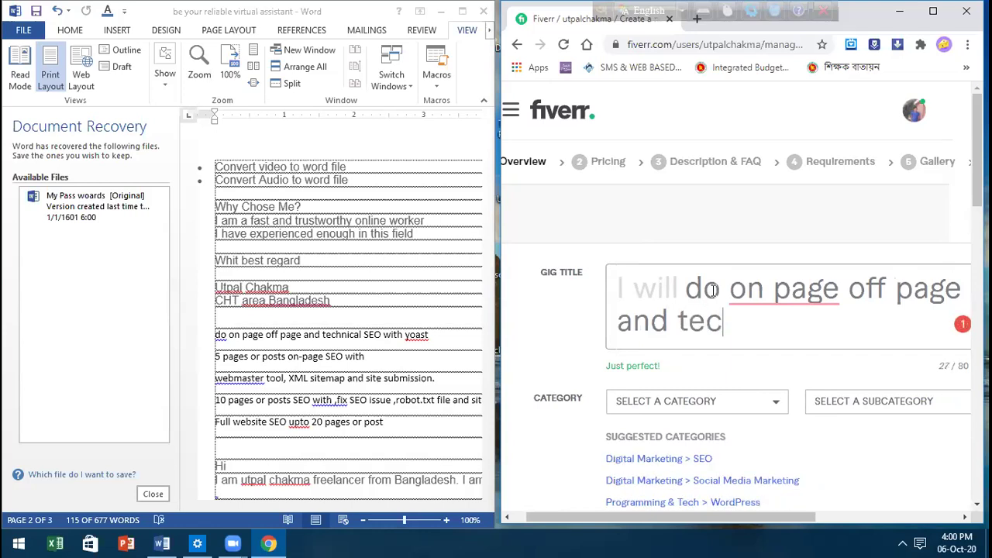
text(hni)
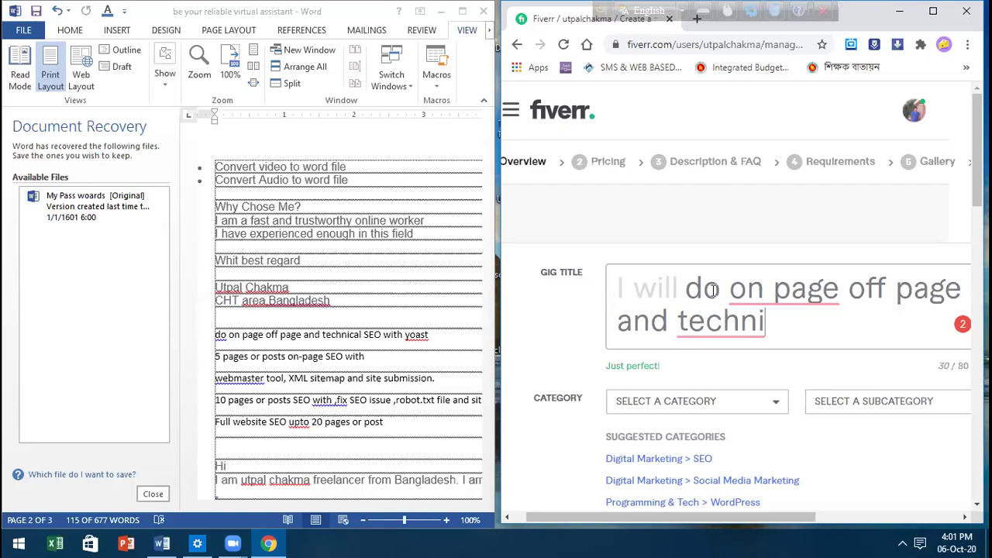
text(ca)
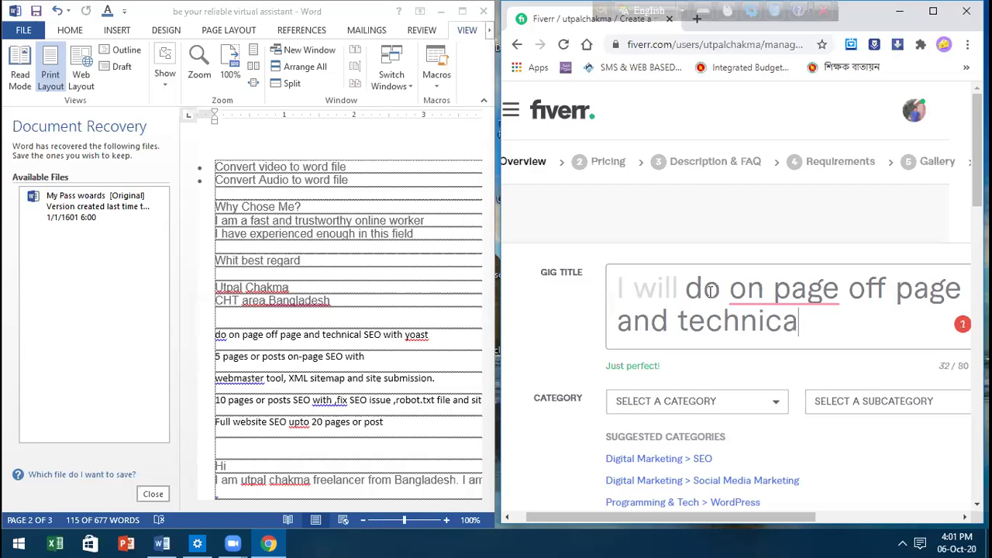
text(l)
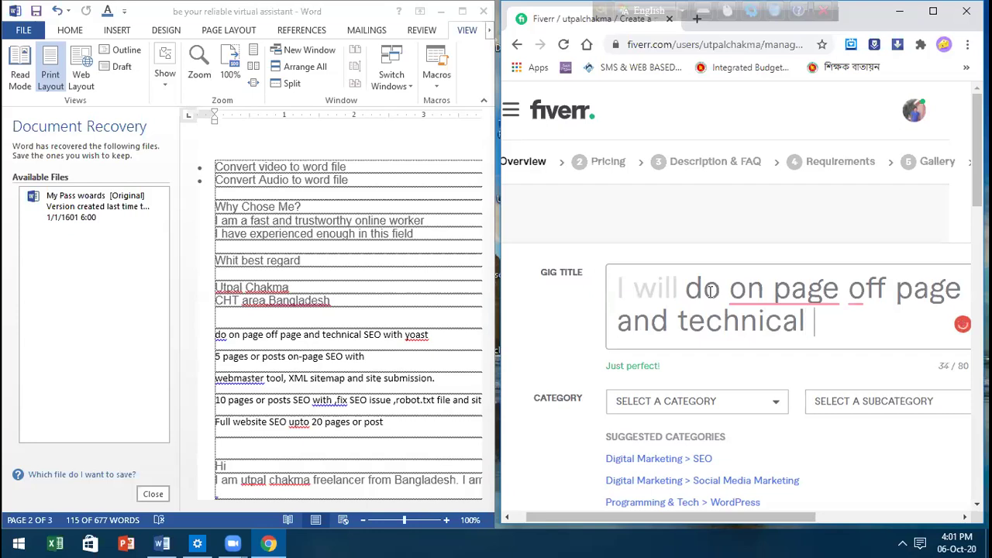
text( SE)
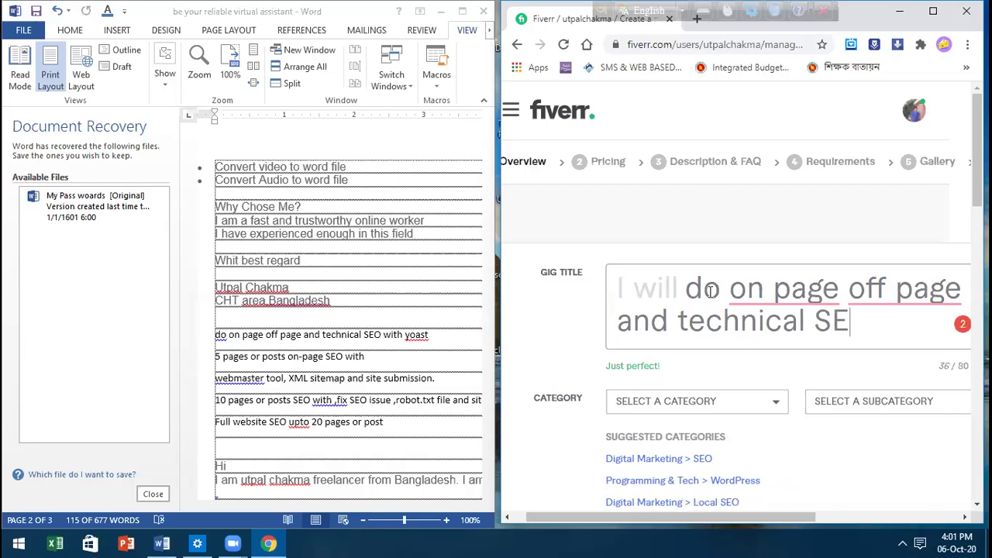
text(O w)
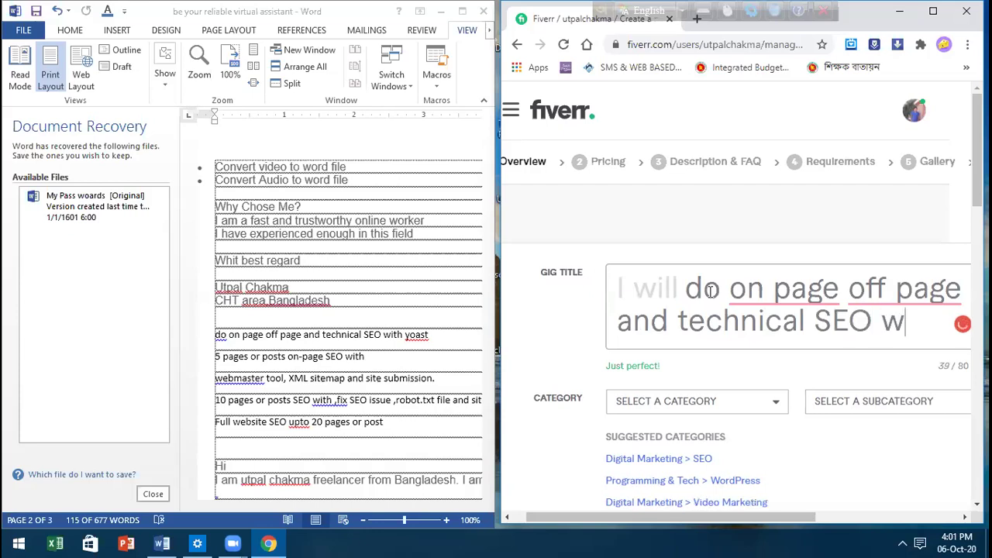
text(ith)
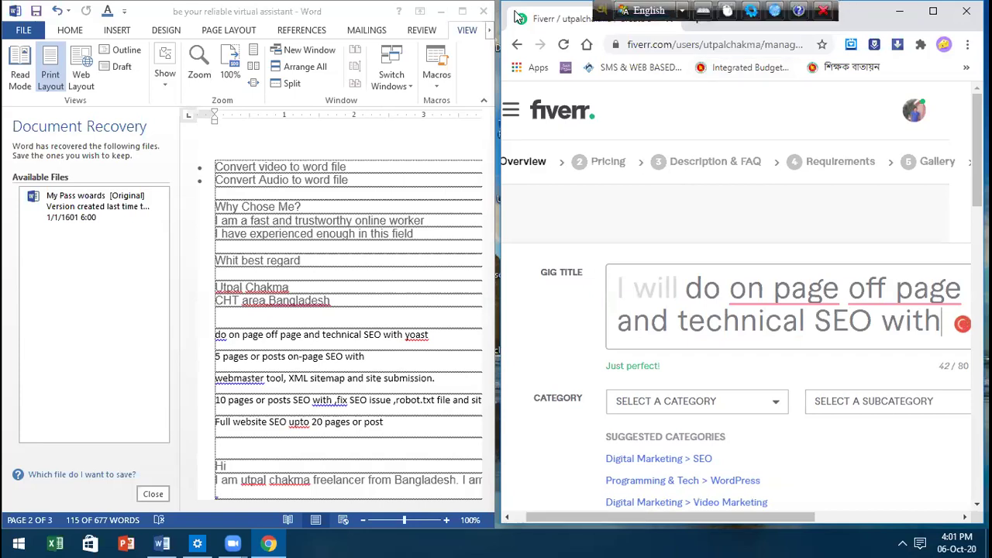
Open the Fiverr seller dashboard in a new tab and list only the draft gigs
click(932, 13)
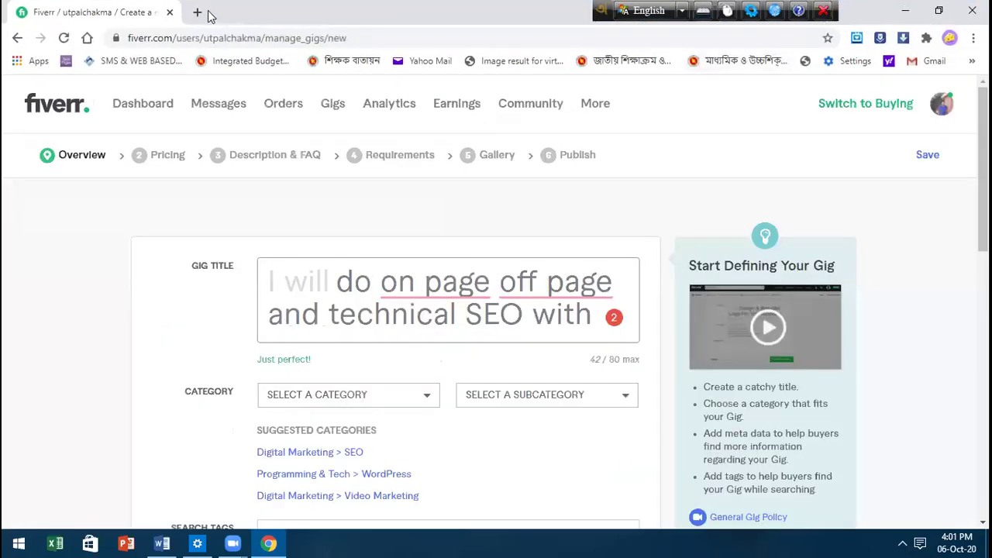
click(197, 12)
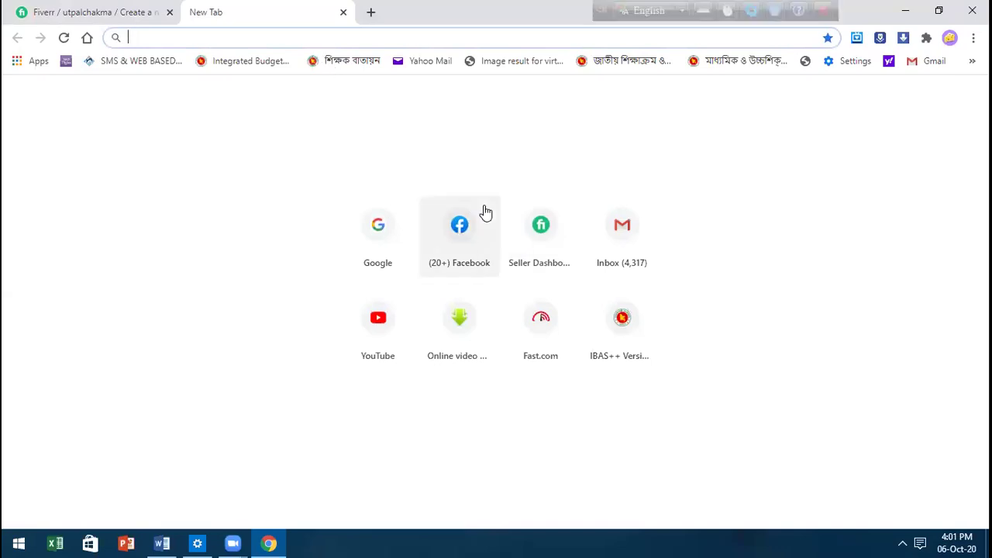
click(543, 248)
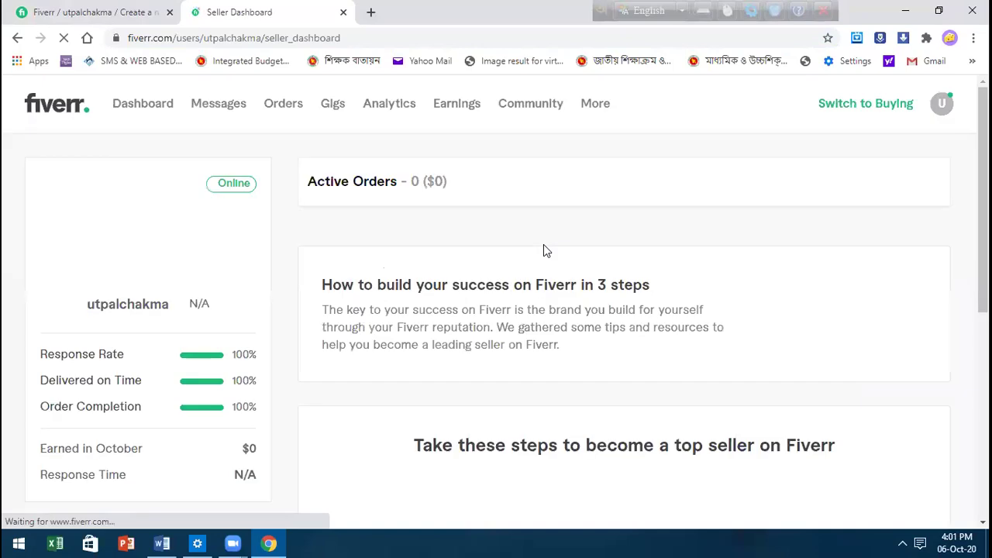
click(333, 105)
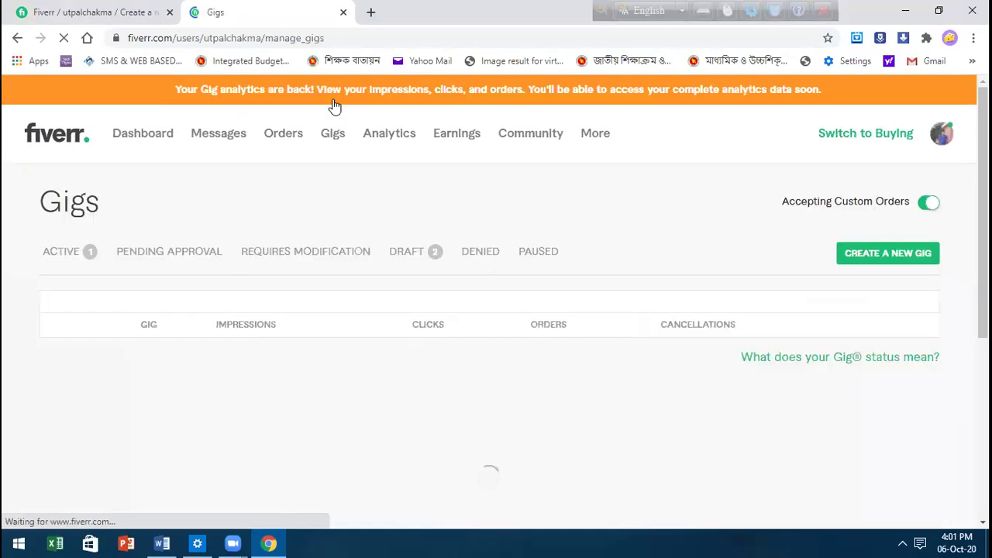
click(425, 255)
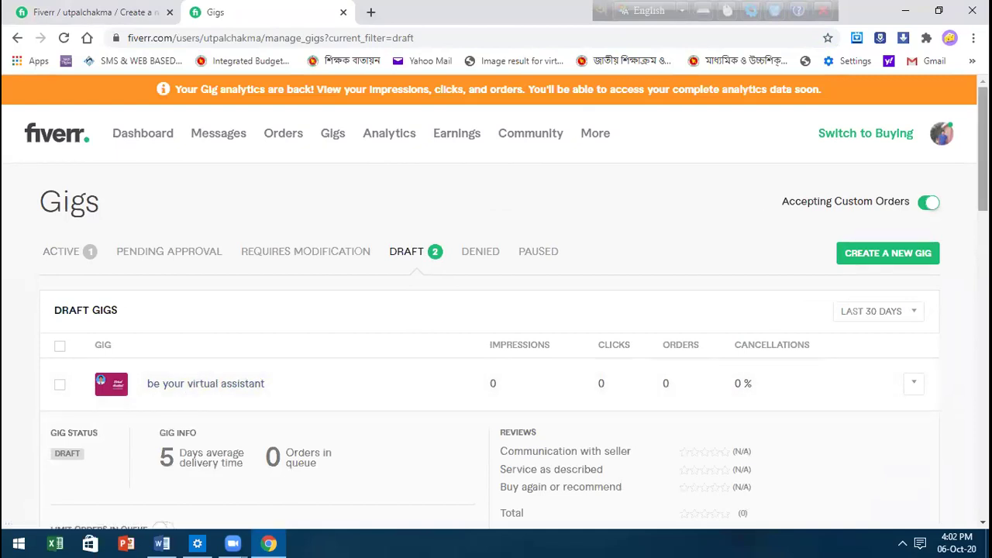
Select the 'be your virtual assistant' draft and show its row options menu
scroll(496, 302, down, 3)
scroll(496, 302, down, 4)
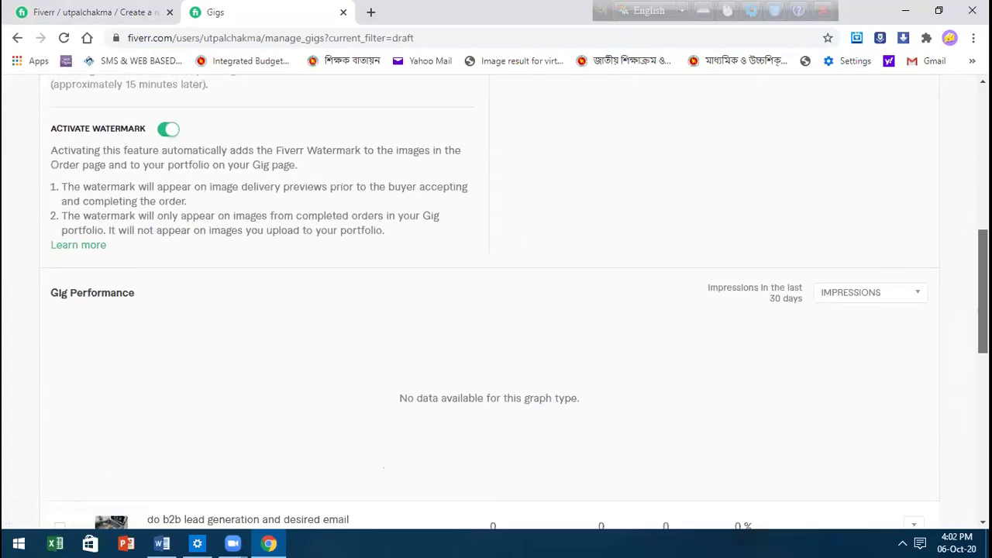
scroll(495, 302, down, 2)
scroll(496, 302, up, 3)
scroll(496, 303, up, 1)
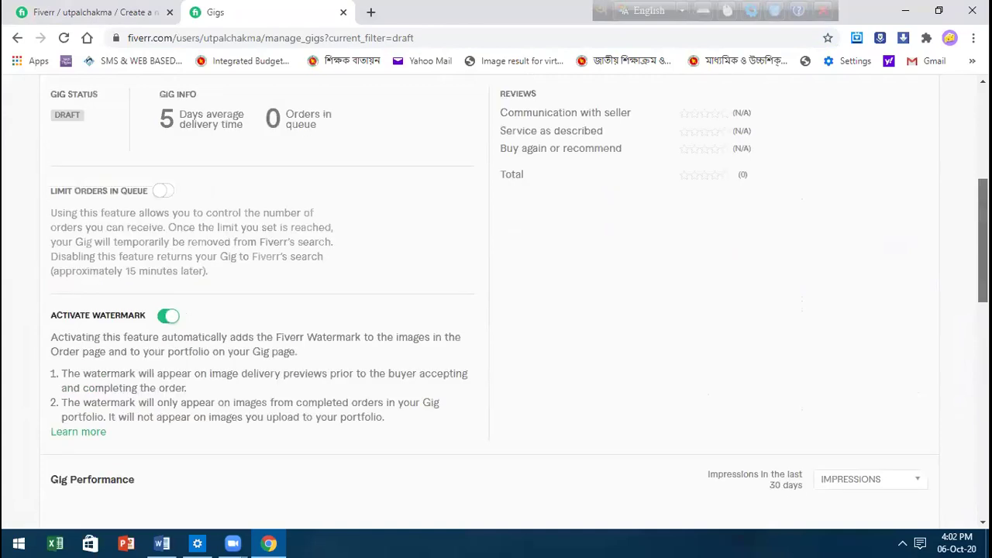
scroll(496, 302, up, 3)
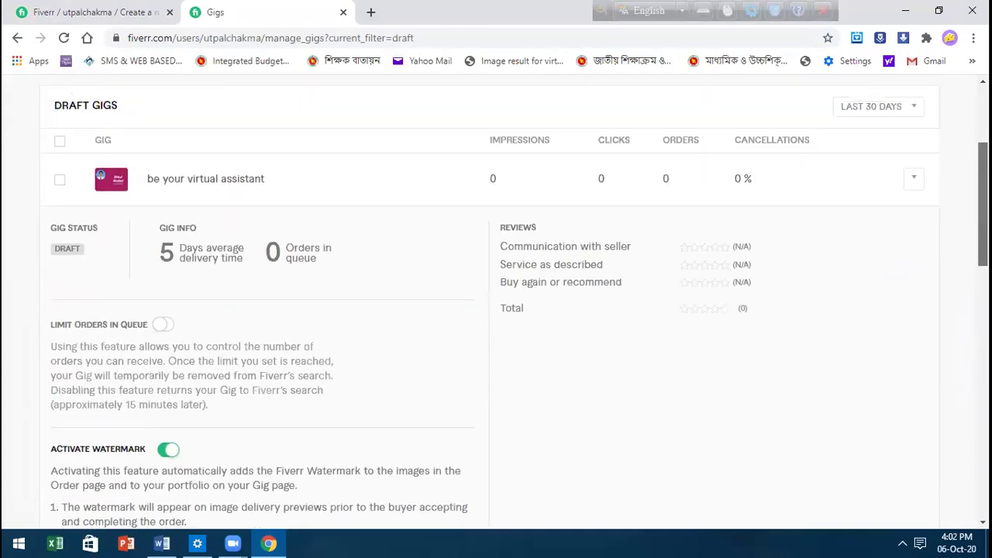
scroll(496, 302, up, 1)
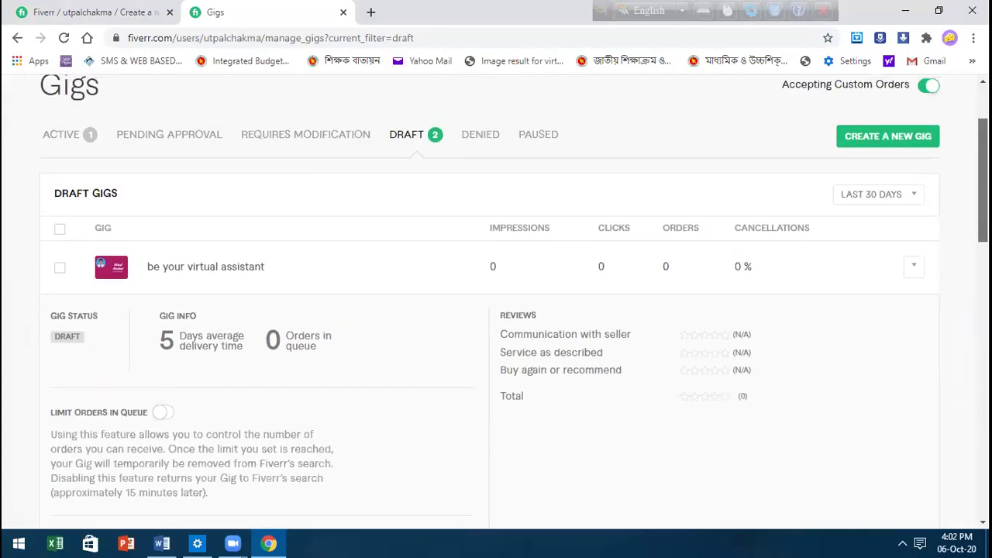
scroll(495, 302, up, 1)
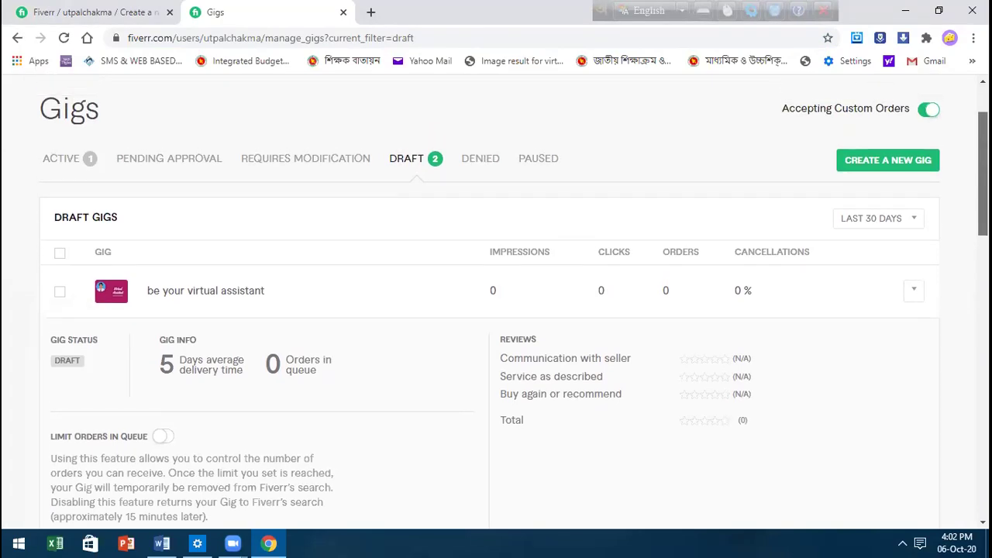
scroll(496, 302, up, 1)
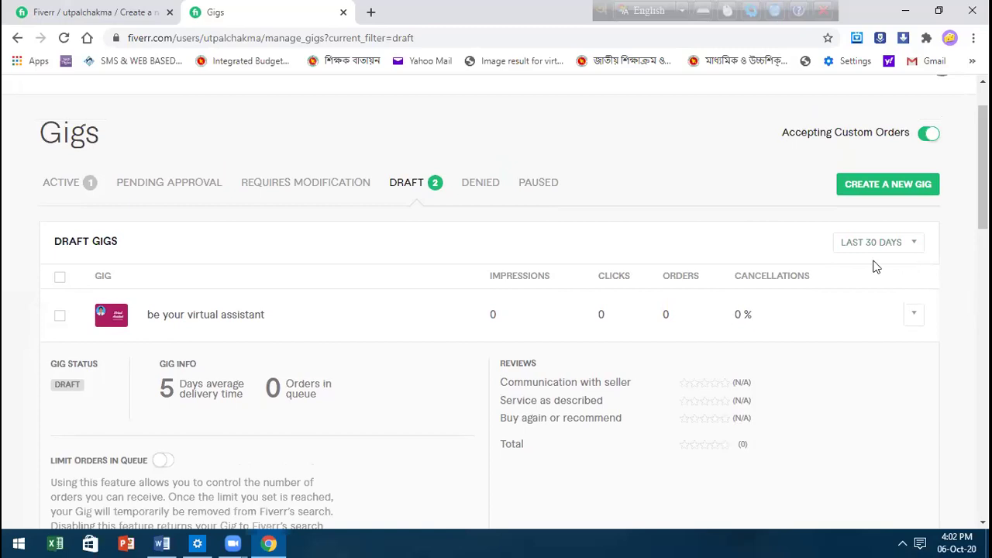
click(59, 318)
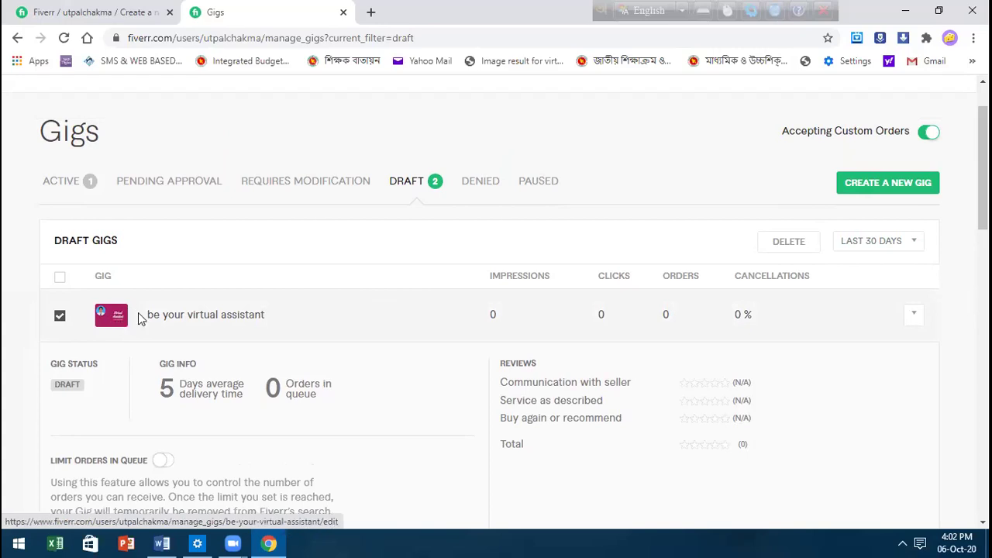
click(183, 322)
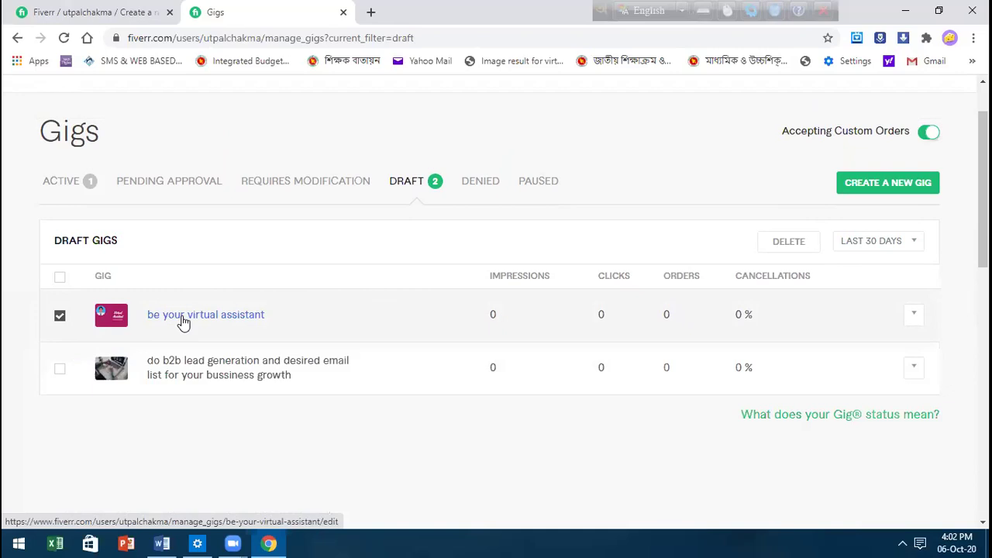
click(911, 315)
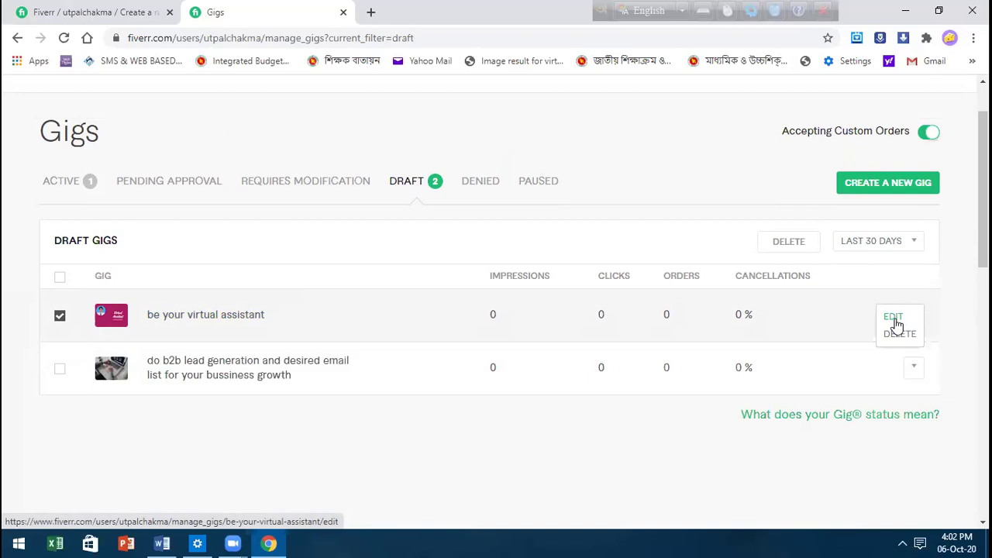
Choose EDIT for the 'be your virtual assistant' draft and look over its Overview form
click(895, 323)
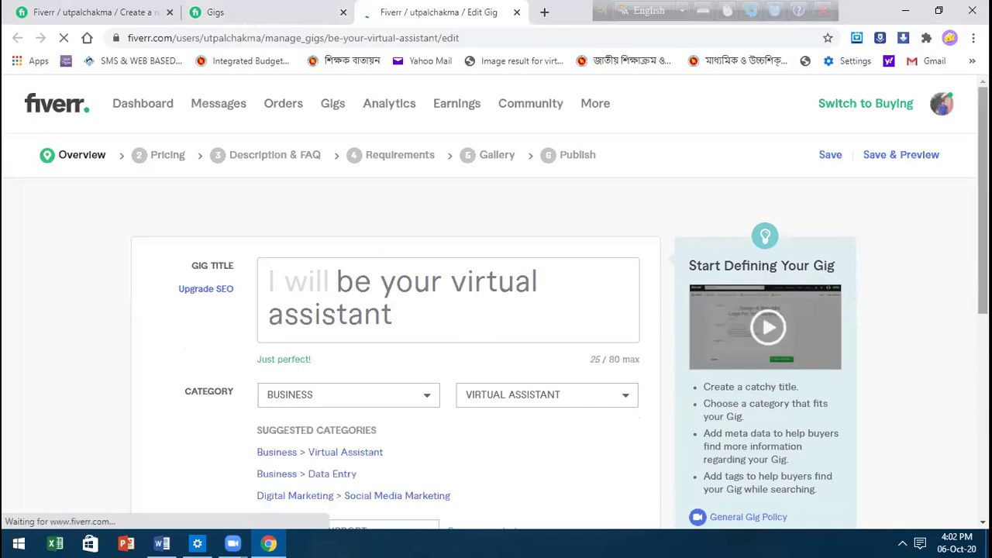
scroll(496, 302, down, 2)
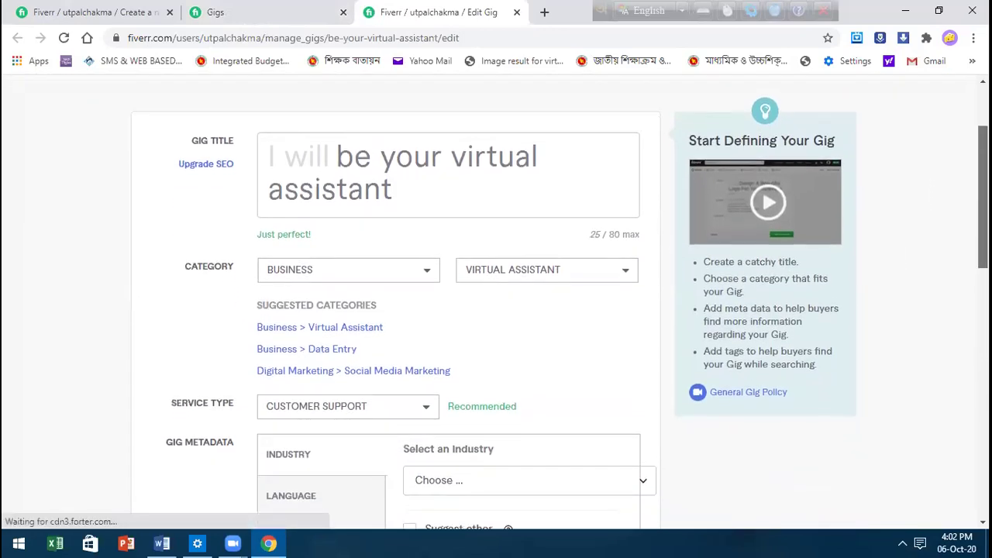
scroll(496, 303, down, 1)
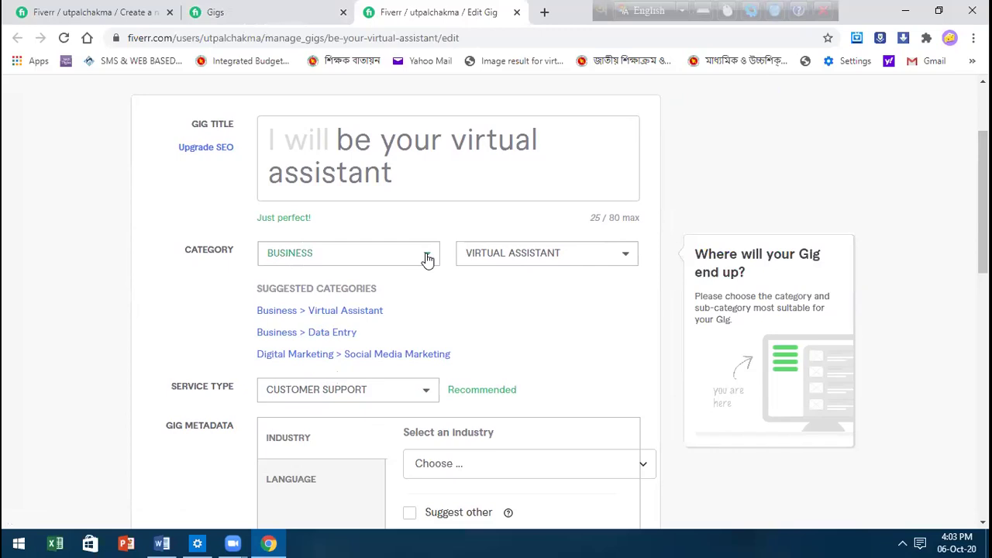
Pick Writing & Translation as the category and Technical Writing as the subcategory
click(427, 260)
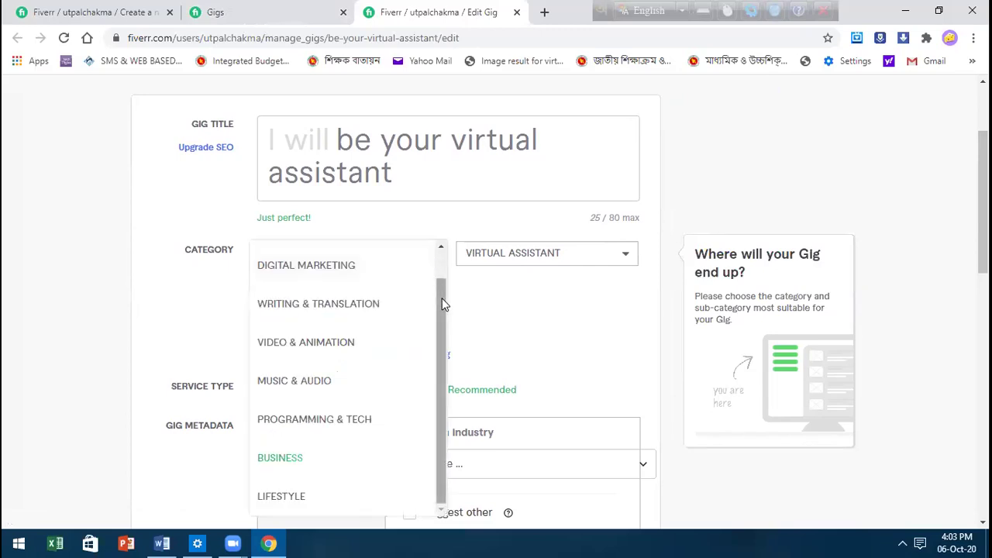
drag(442, 295, 445, 348)
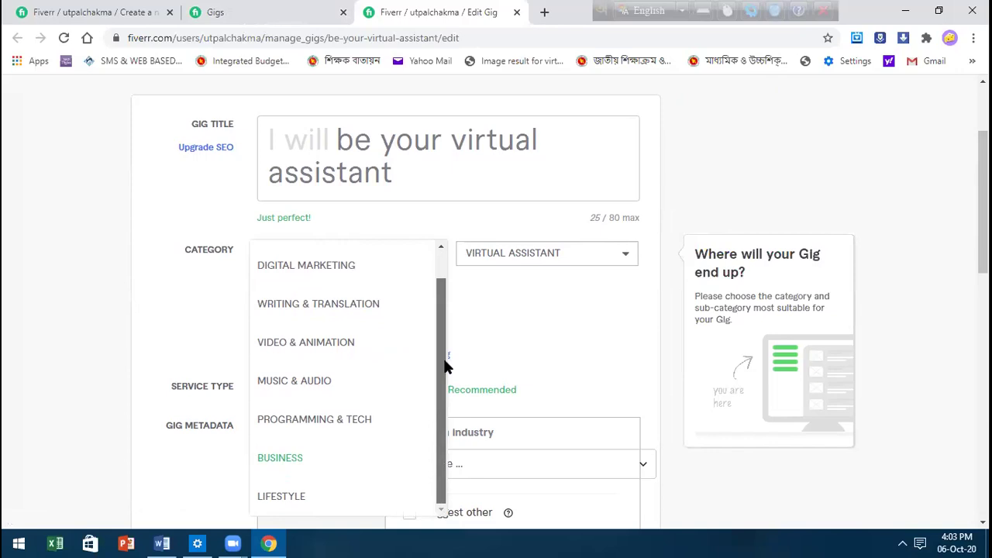
click(351, 304)
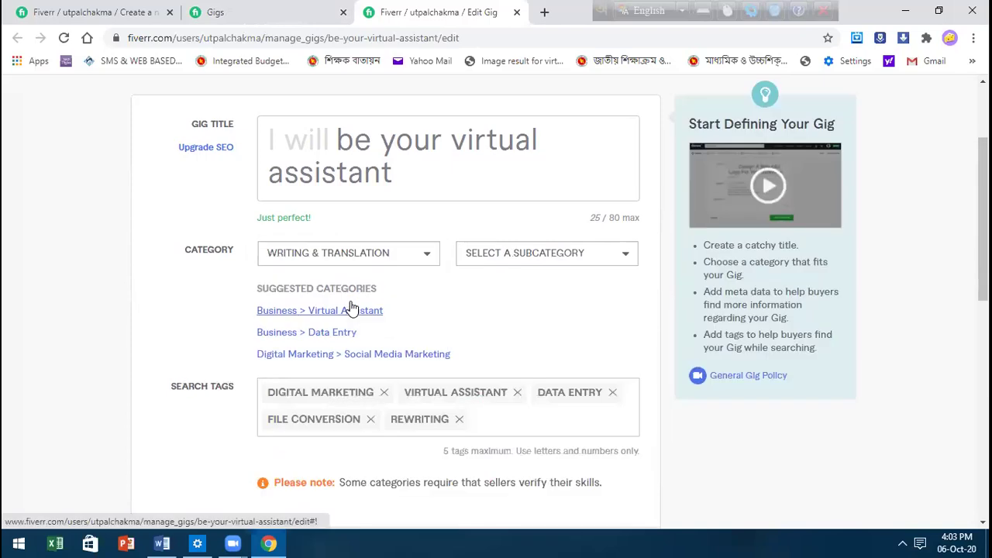
click(629, 267)
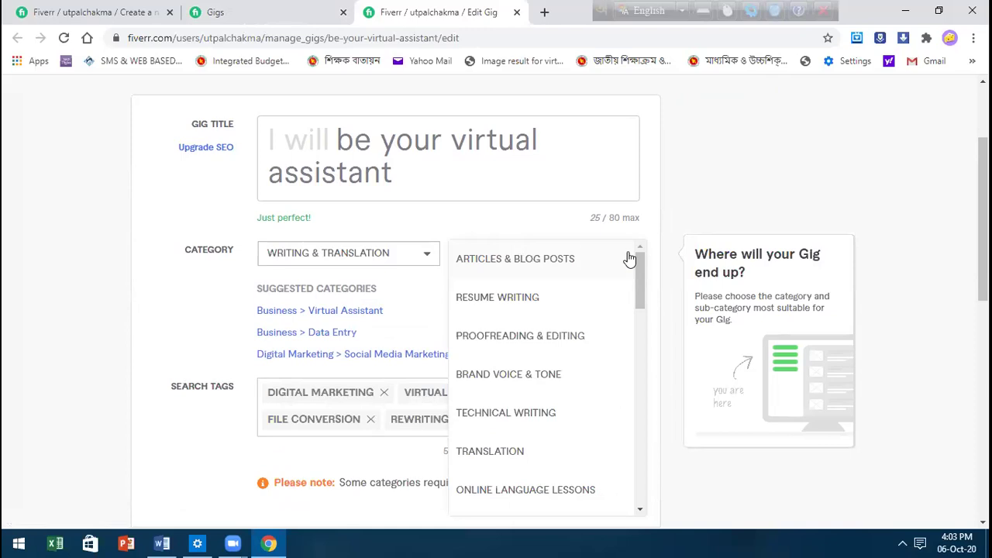
click(541, 413)
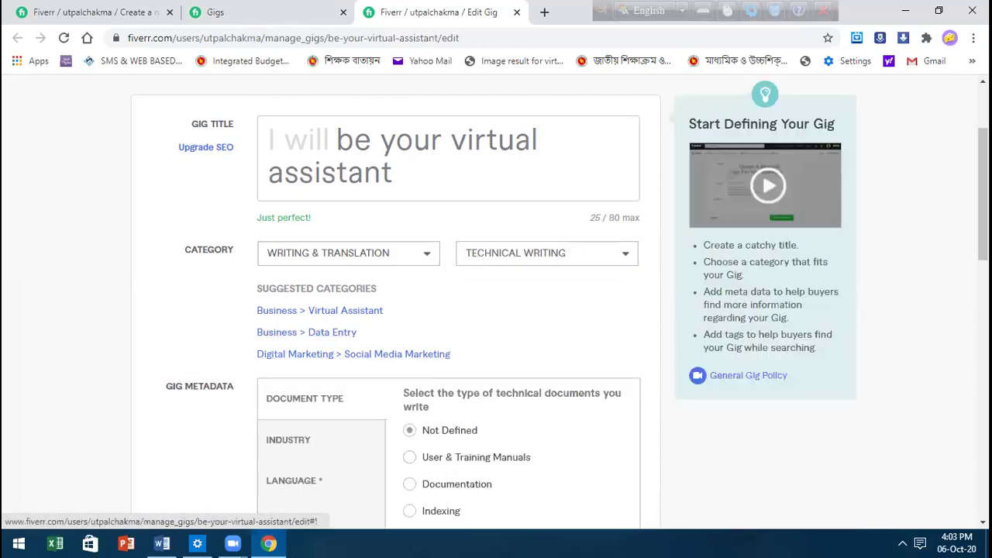
Review the gig metadata options and mark English as a language written
scroll(559, 302, down, 3)
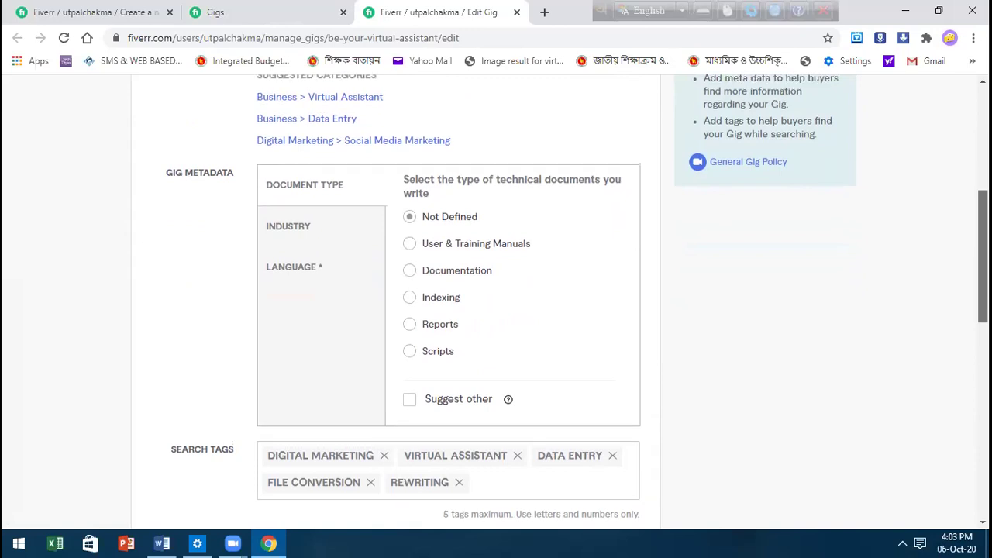
scroll(577, 299, up, 1)
scroll(577, 300, down, 1)
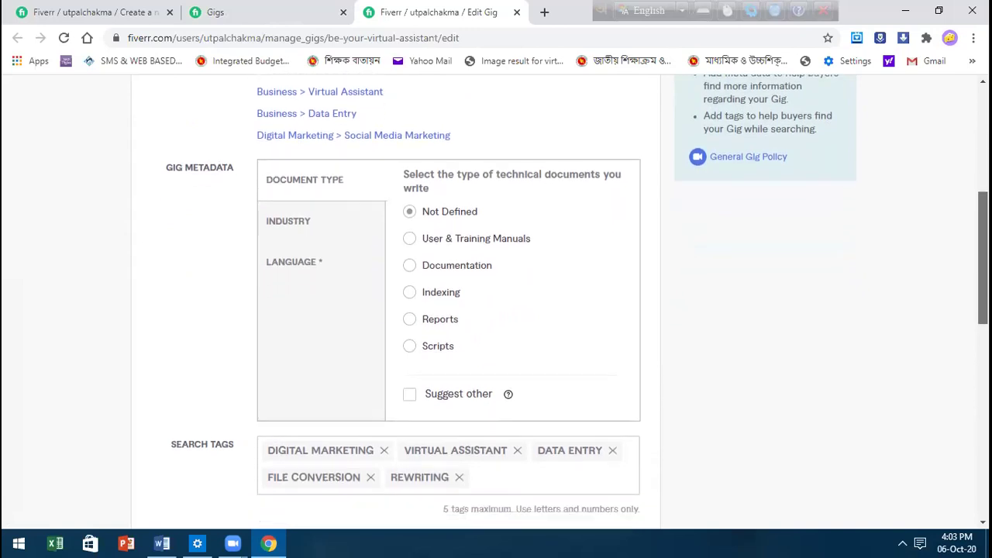
scroll(577, 299, down, 2)
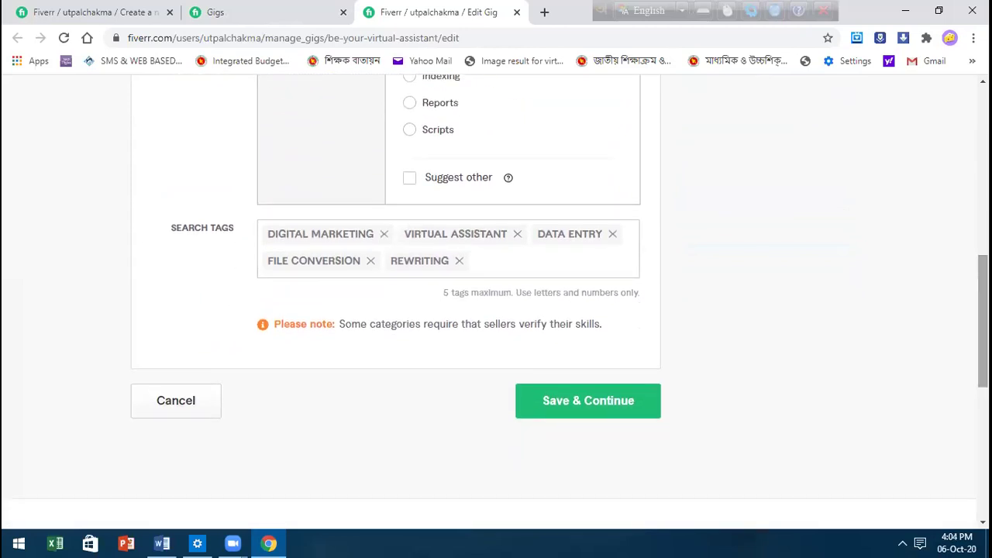
scroll(687, 279, up, 3)
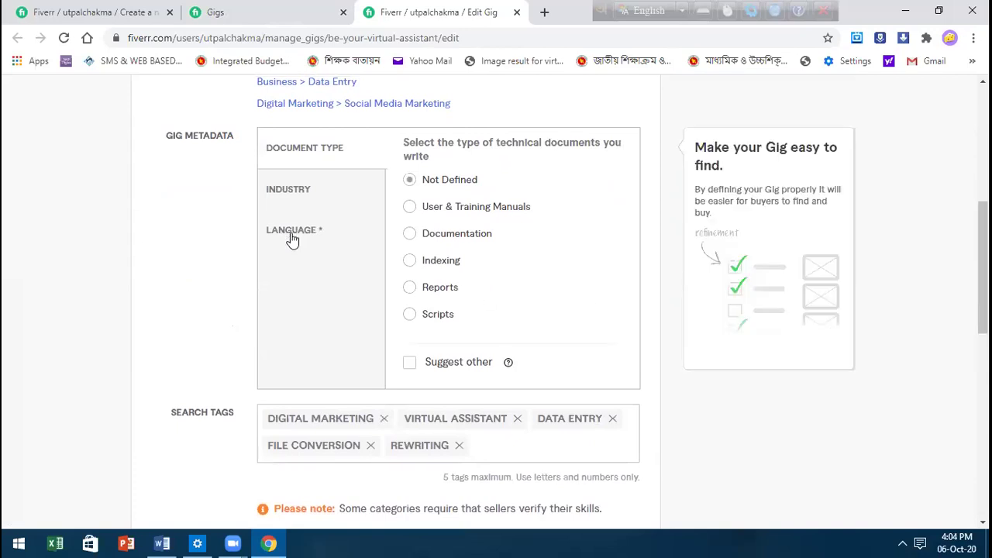
click(291, 234)
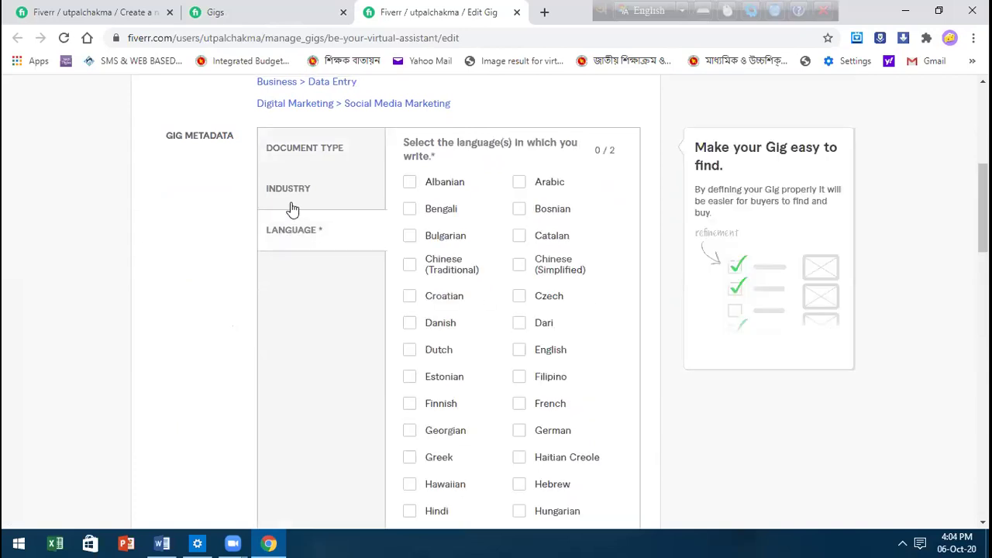
click(286, 193)
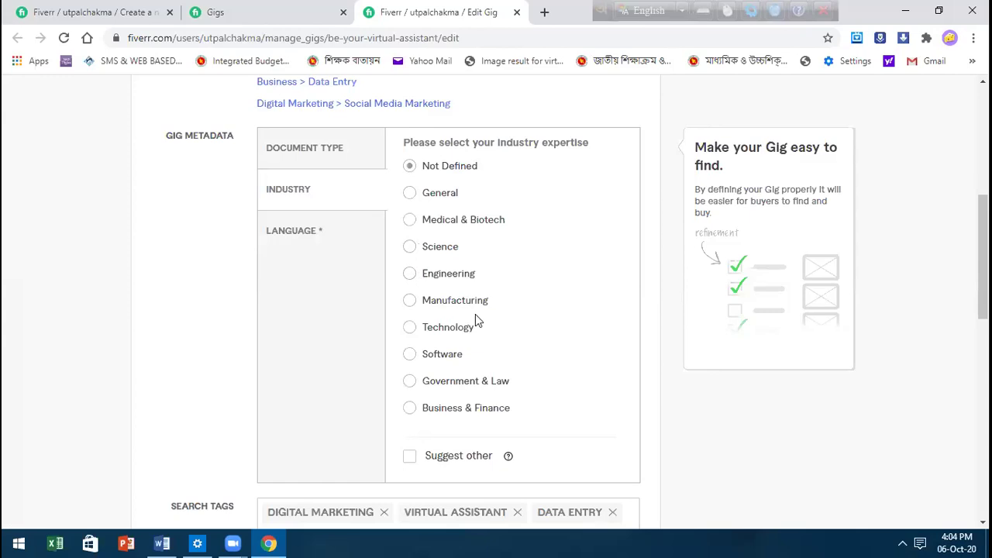
click(302, 237)
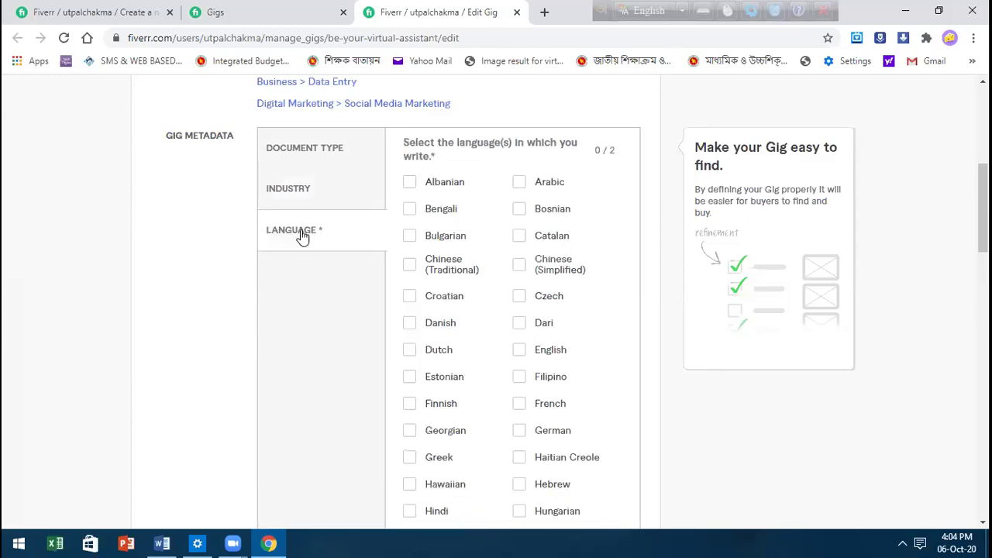
click(520, 350)
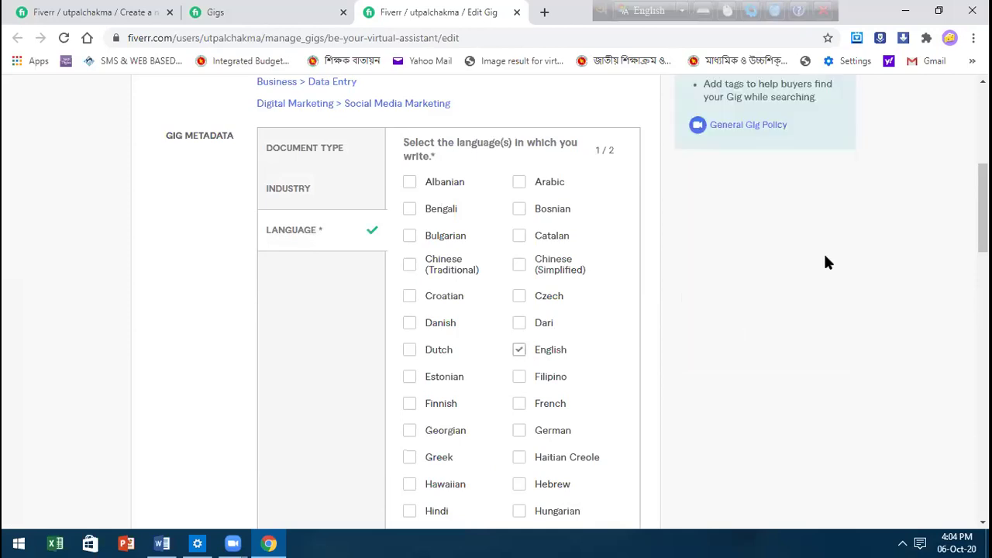
Save the Overview step and continue to Scope & Pricing
scroll(496, 303, down, 10)
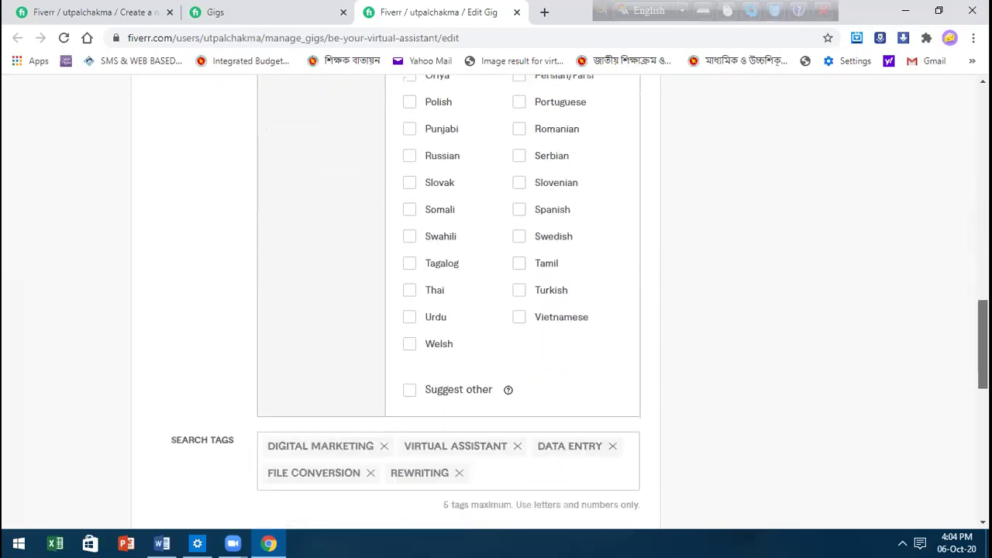
scroll(496, 302, down, 2)
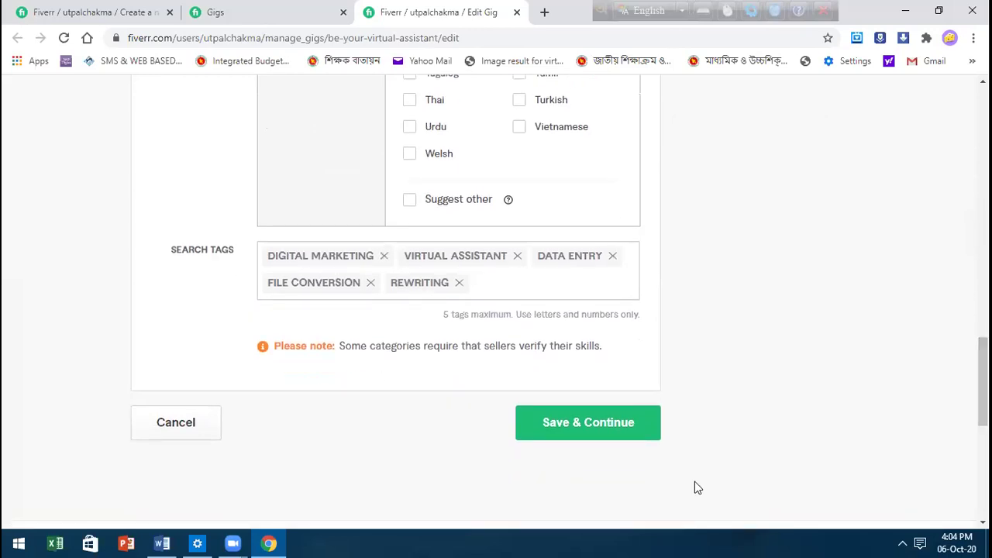
click(593, 426)
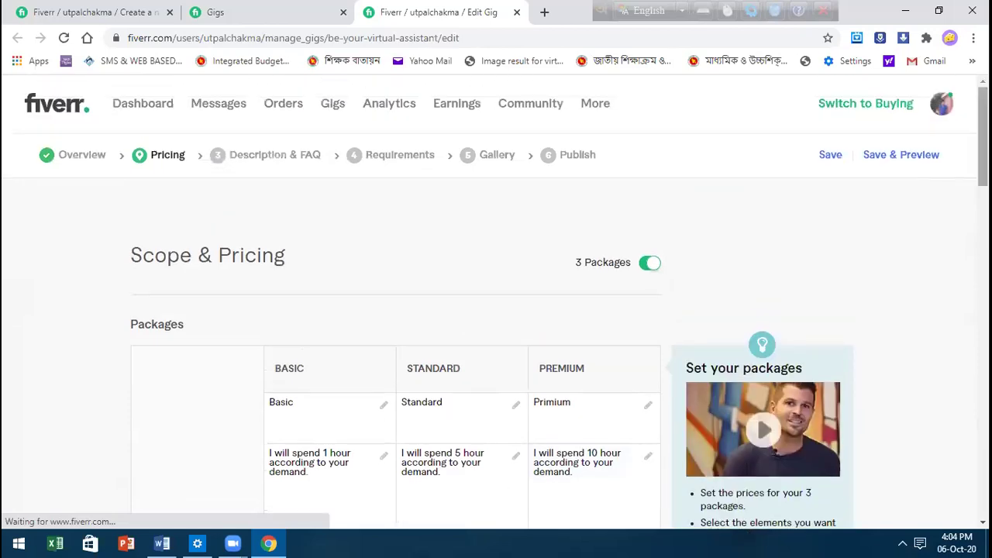
Save the Scope & Pricing, Description & FAQ, and Requirements steps in turn
scroll(496, 310, down, 2)
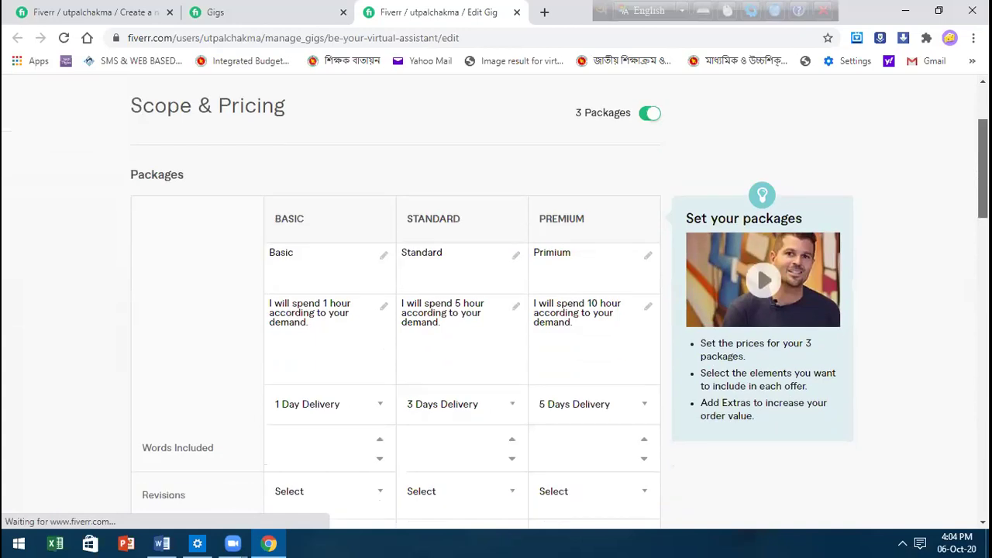
scroll(610, 390, down, 15)
click(610, 391)
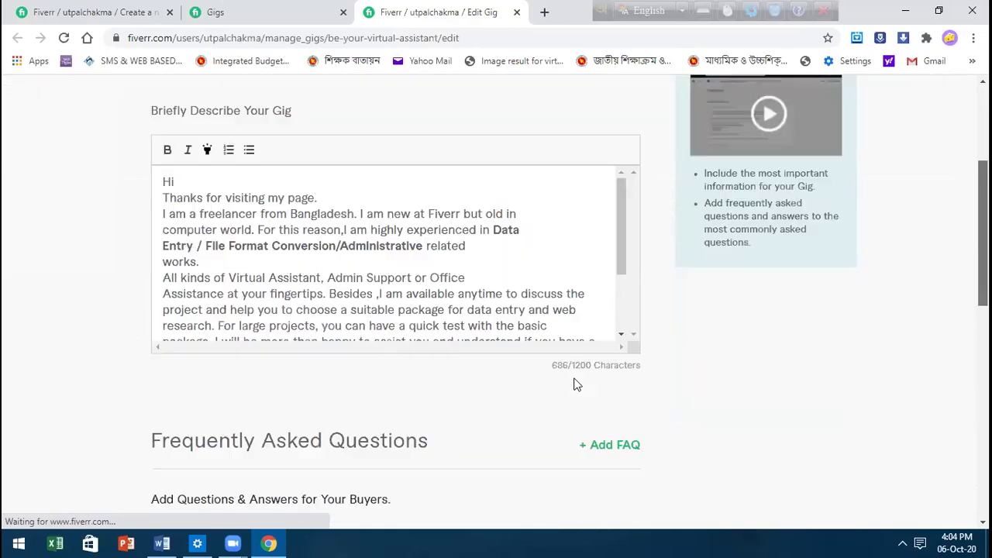
scroll(576, 384, down, 3)
click(574, 379)
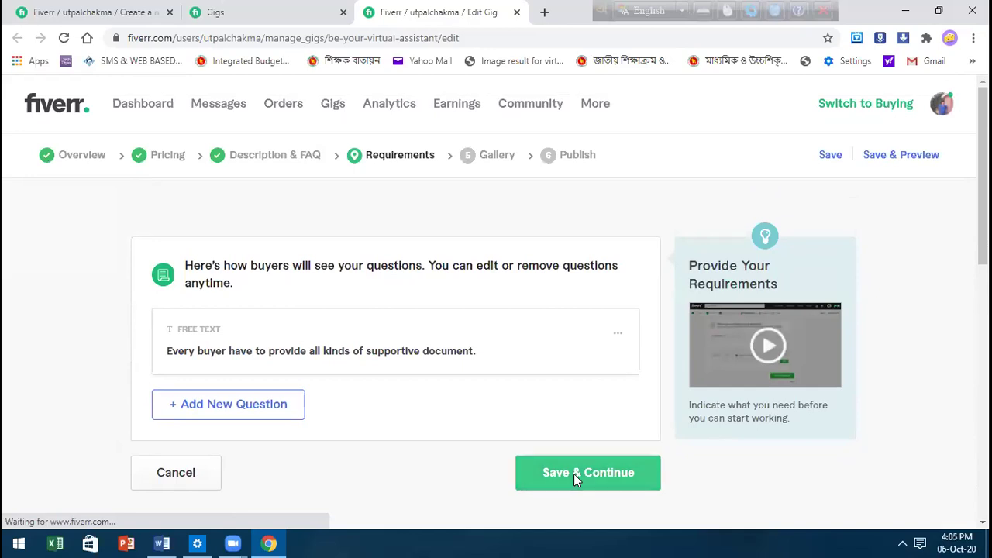
click(573, 473)
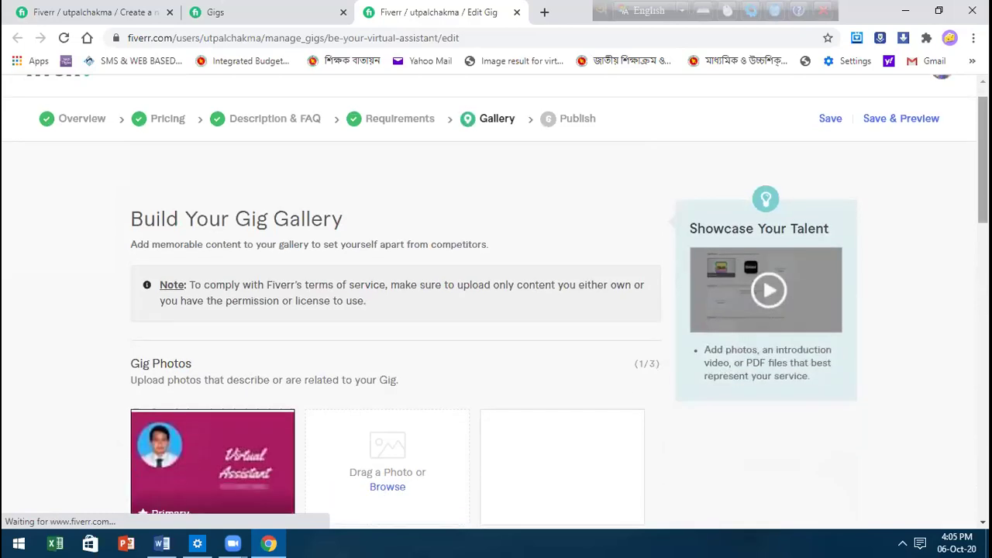
Scroll down the Gallery page with its single primary Virtual Assistant photo
scroll(633, 462, down, 4)
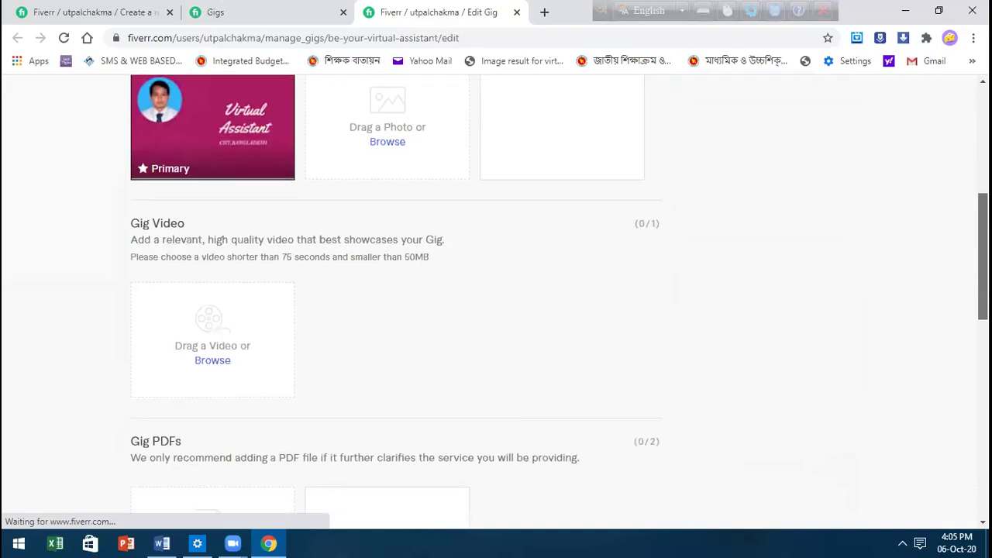
scroll(496, 302, down, 2)
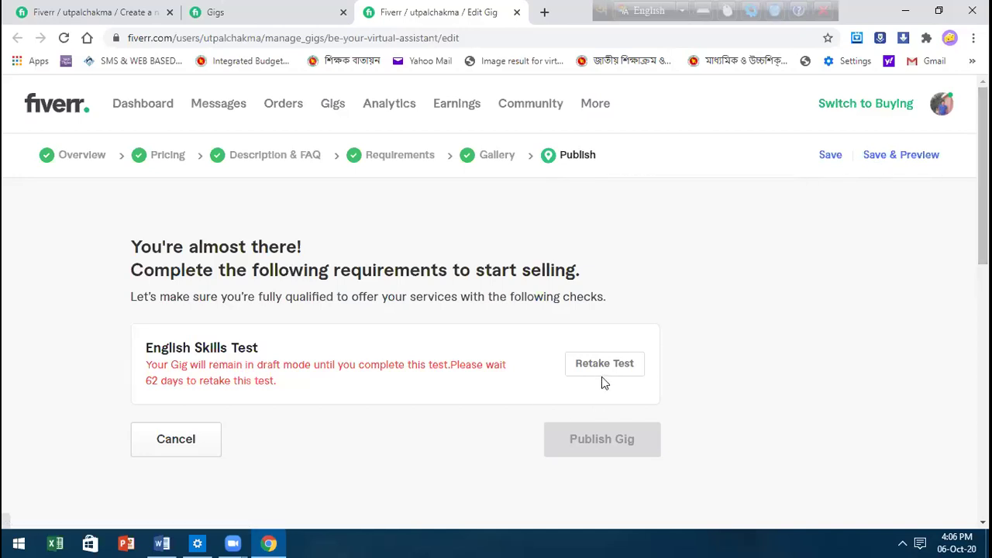
Leave the gig editor and open the Gigs list showing the active 'be your reliable video editor' gig
click(475, 159)
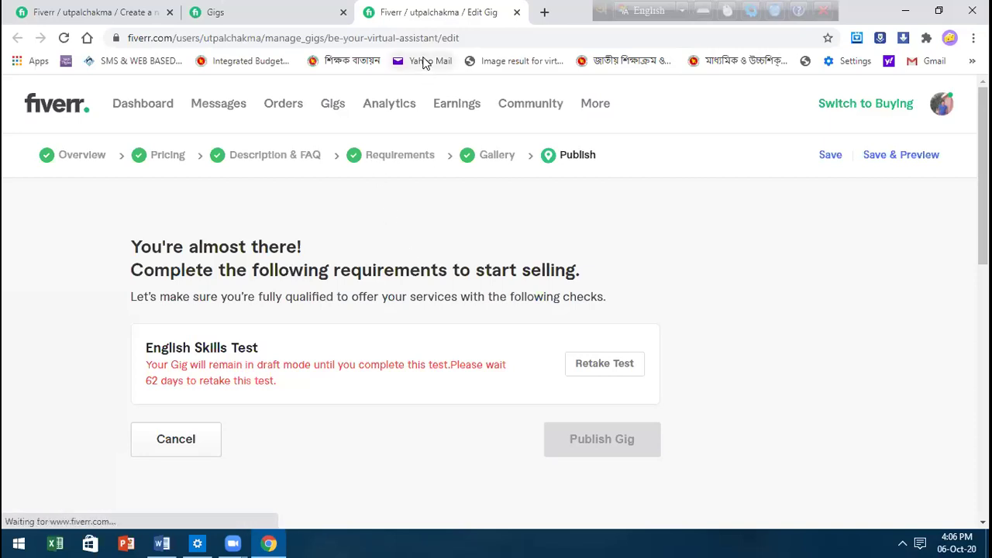
click(333, 113)
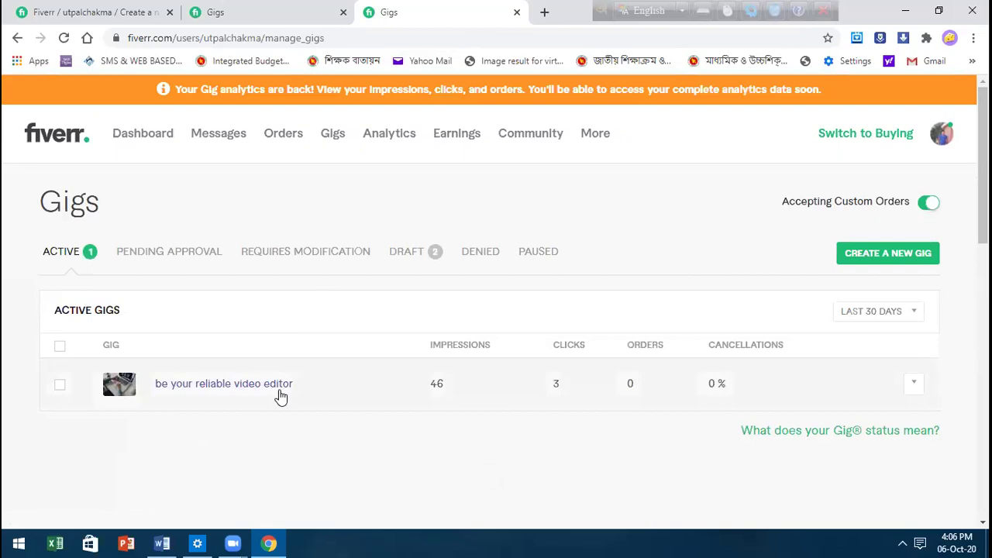
Open 'be your reliable video editor' for editing from its row menu and select its Gig Title
click(254, 391)
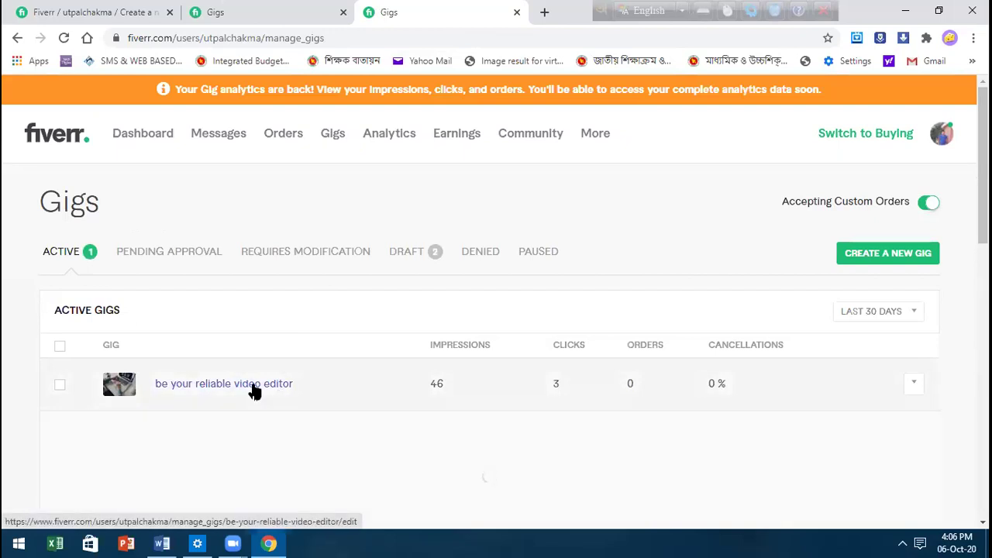
click(914, 387)
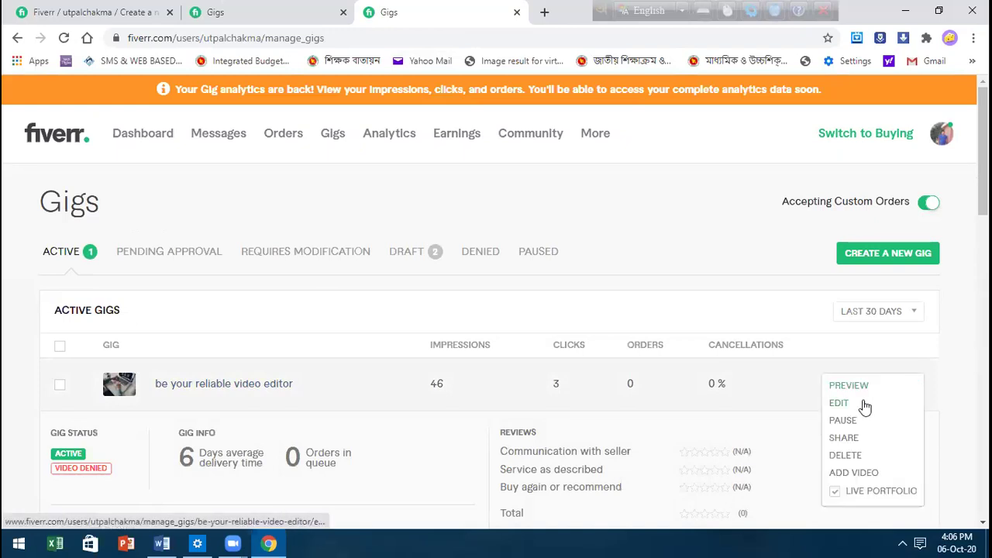
click(839, 403)
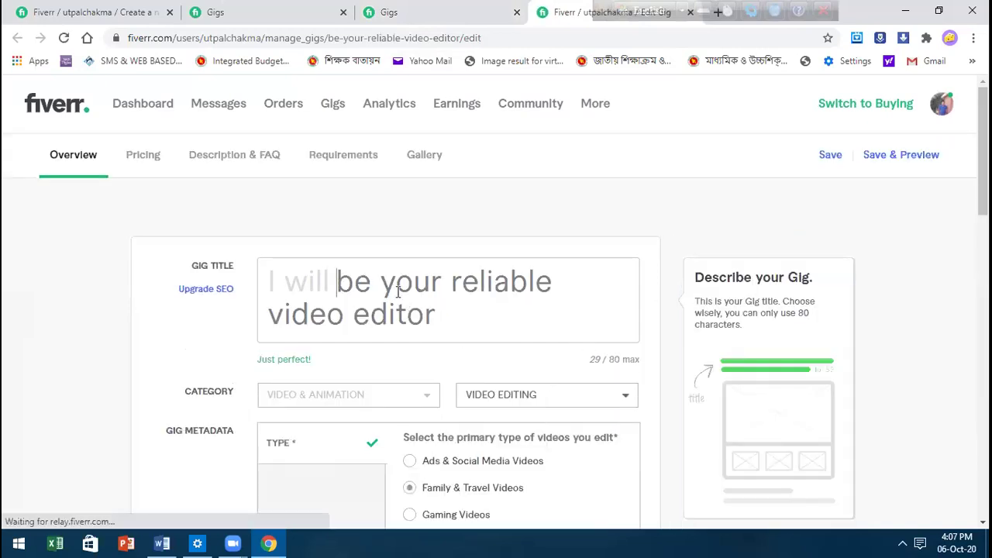
drag(339, 275, 511, 323)
key(ctrl+c)
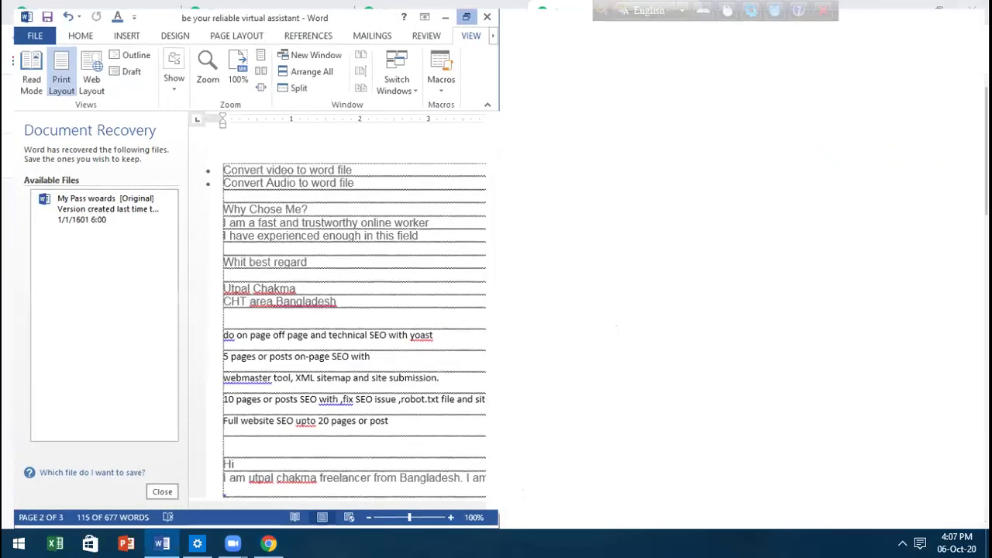
Paste 'be your reliable video editor' into the empty table row on page 3 of the Word document
scroll(576, 354, down, 6)
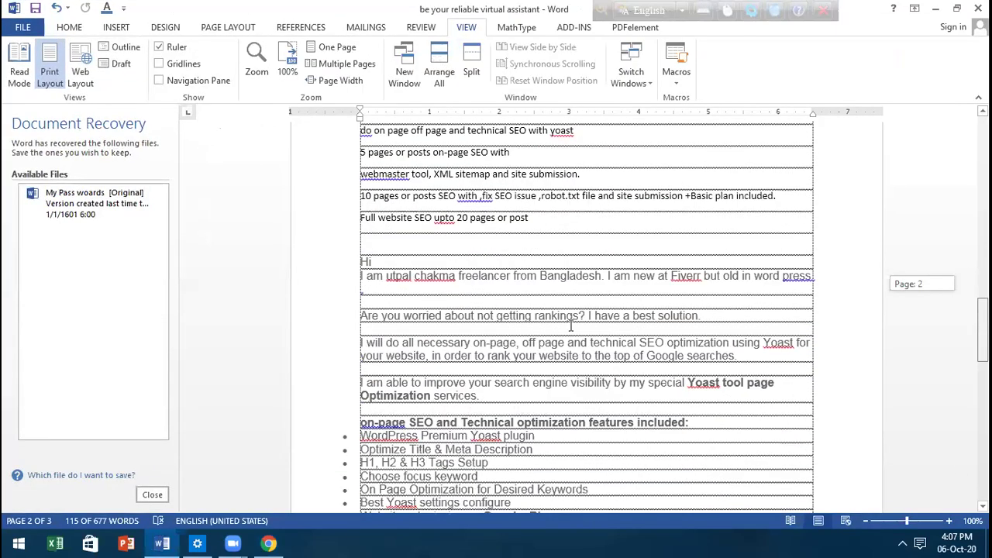
scroll(570, 325, down, 10)
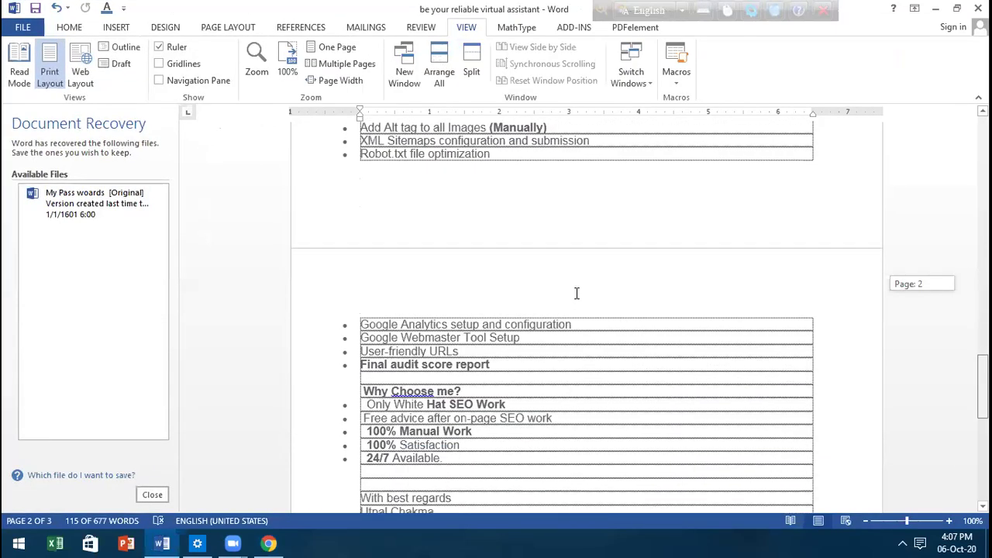
scroll(577, 293, down, 10)
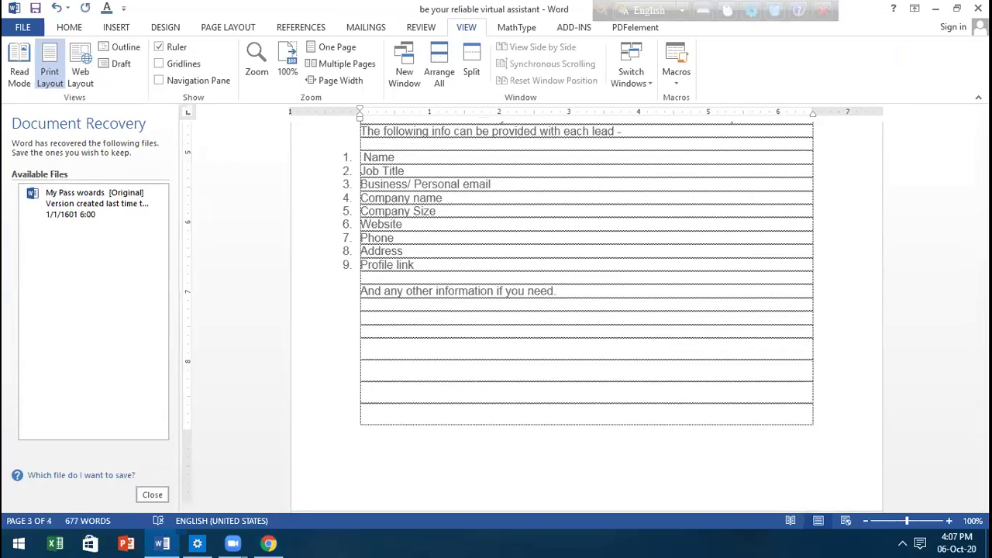
key(ctrl+v)
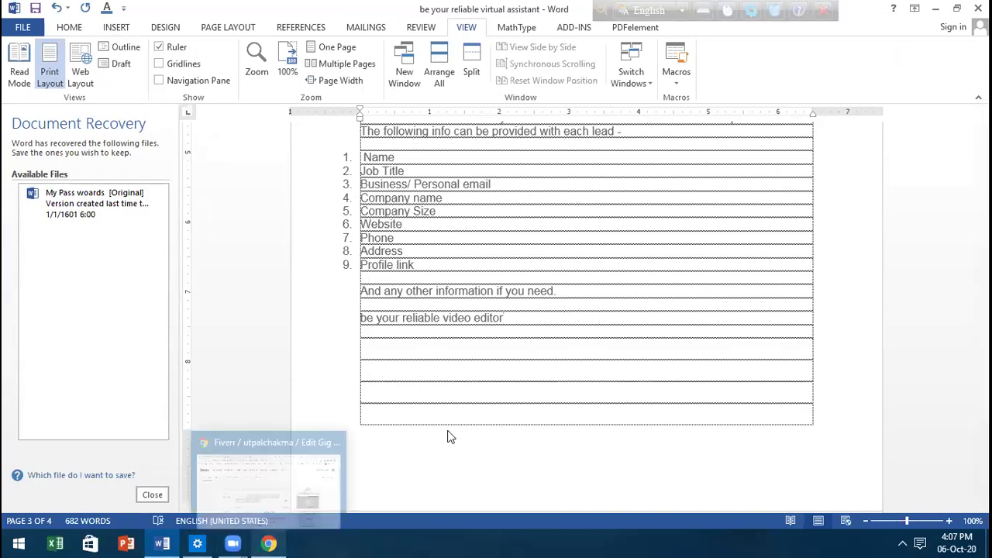
key(alt+Tab)
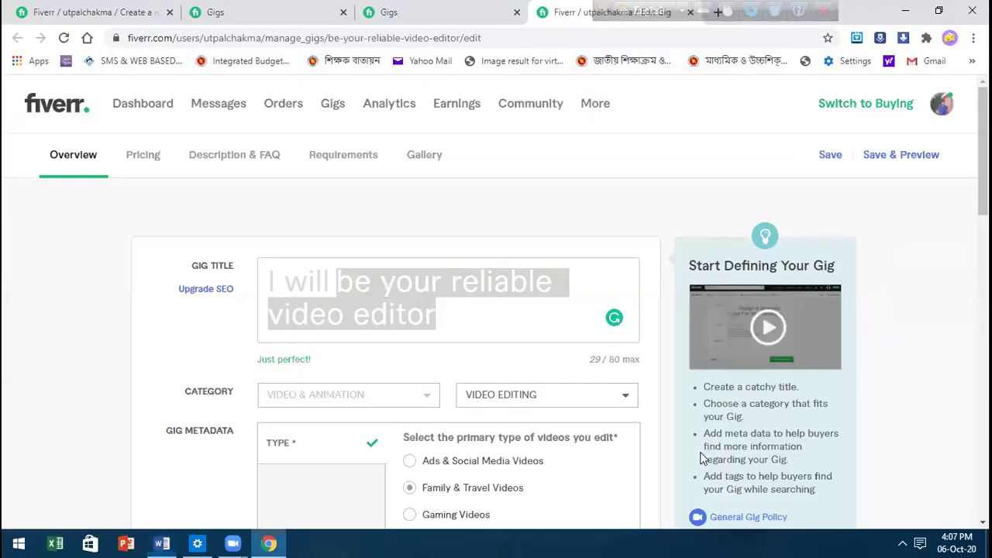
Save the video editor gig's Overview unchanged, moving on to the Scope & Pricing step
scroll(633, 428, down, 4)
scroll(633, 428, down, 3)
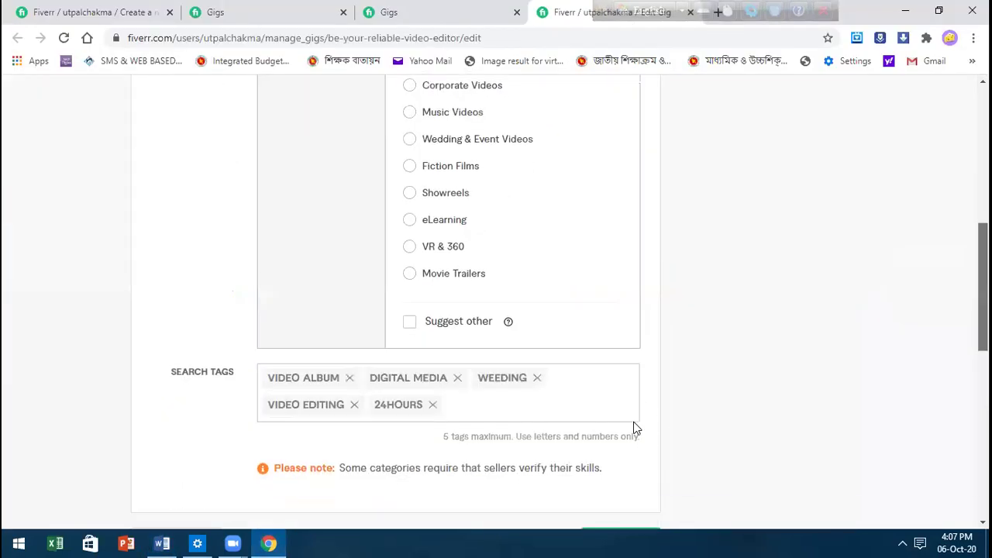
click(633, 422)
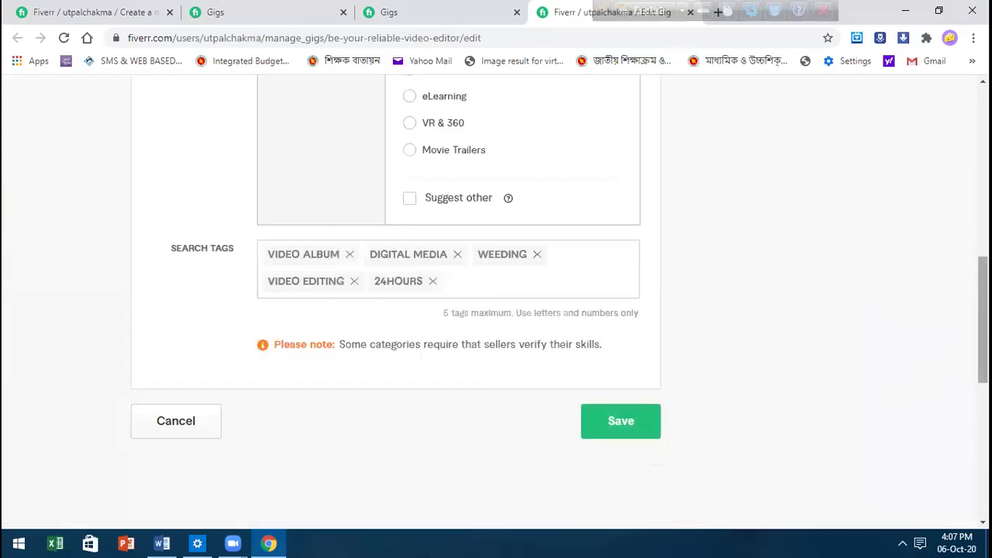
scroll(496, 302, up, 3)
scroll(496, 302, down, 1)
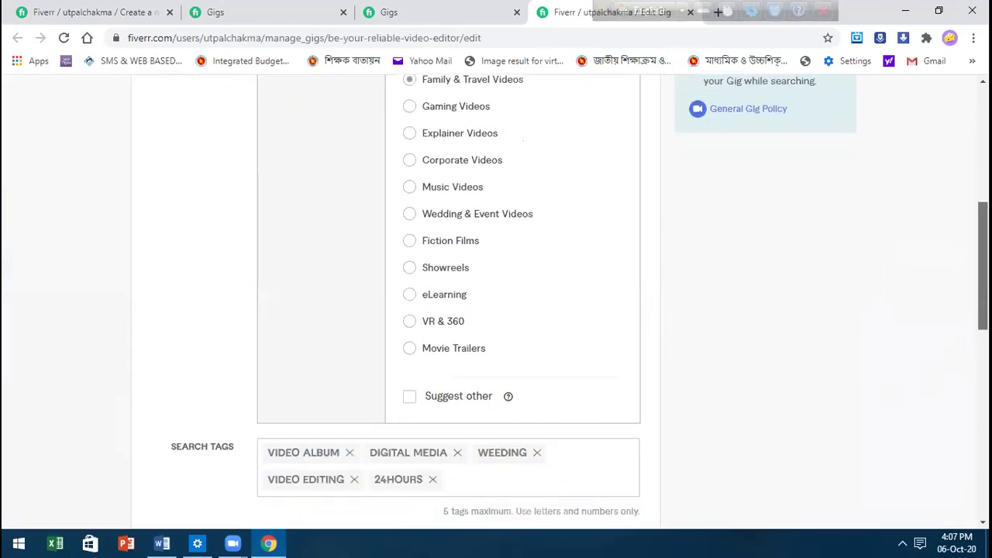
scroll(496, 302, up, 3)
scroll(370, 187, up, 3)
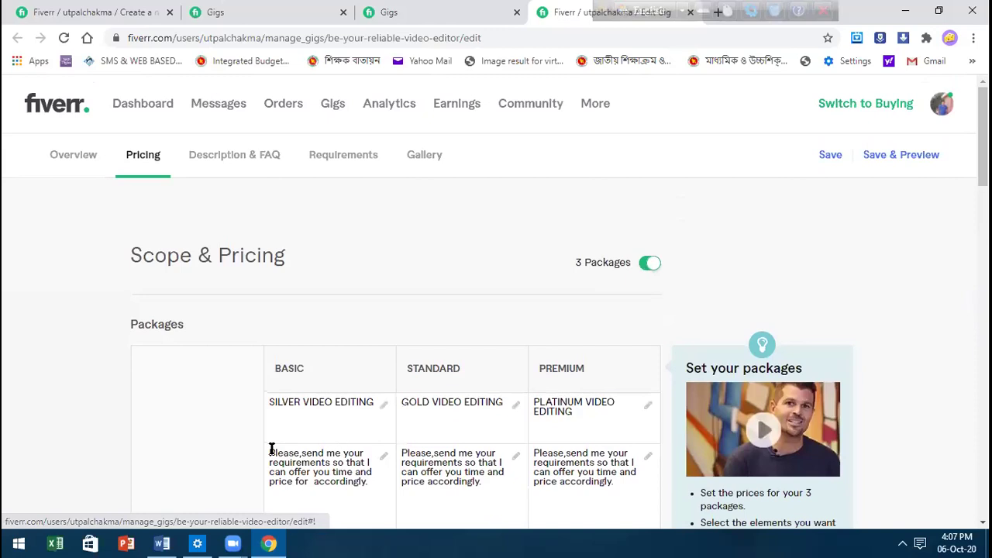
Copy the Basic package description into the Word document
drag(272, 452, 374, 493)
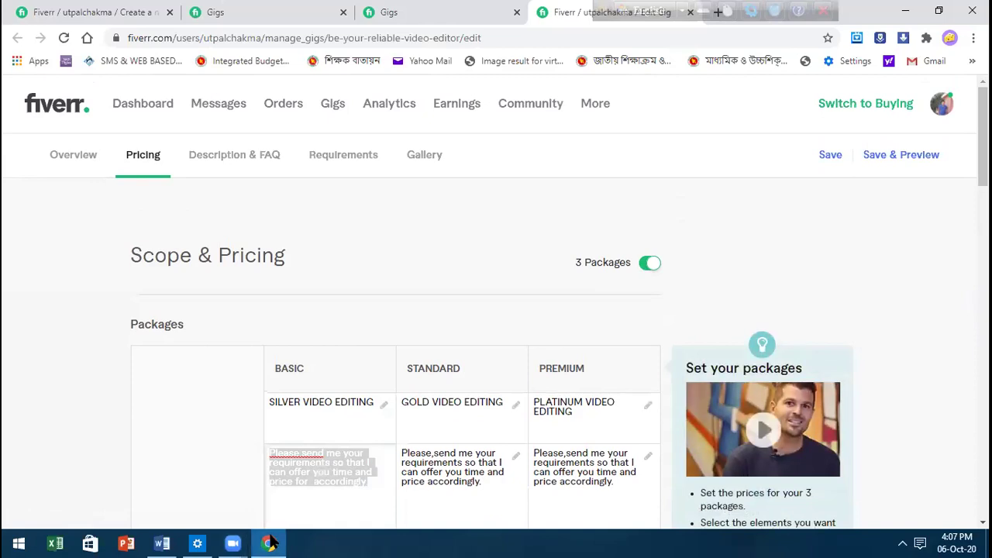
key(alt+Tab)
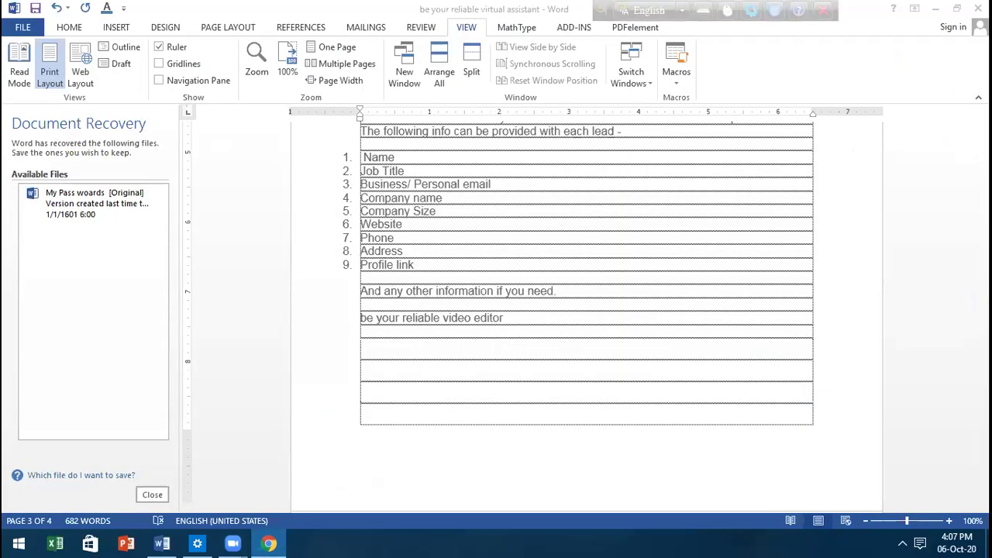
text(Please send me your requirements so that I can offer you time and price for accordingly.)
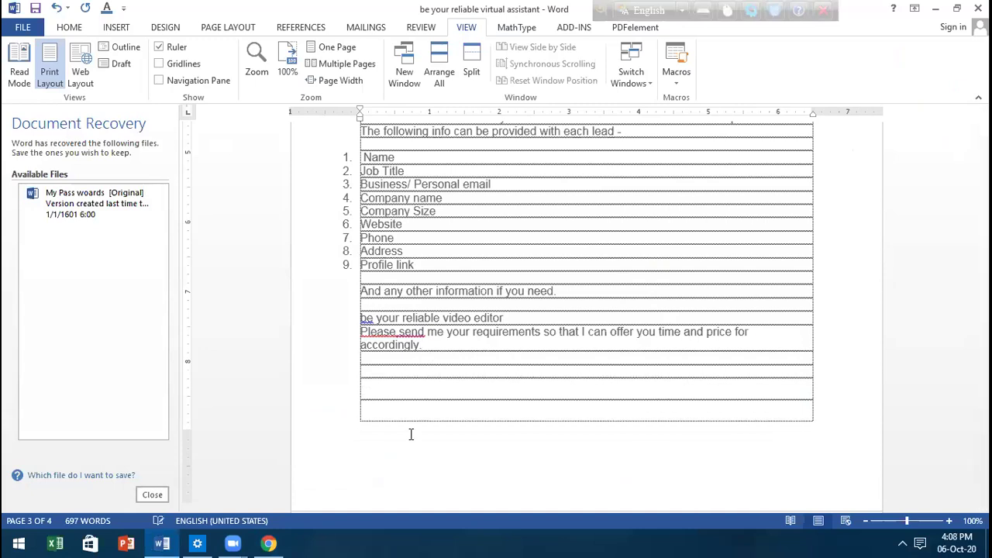
Paste the Standard package description into an empty Word table row, removing the extra blank line
click(268, 544)
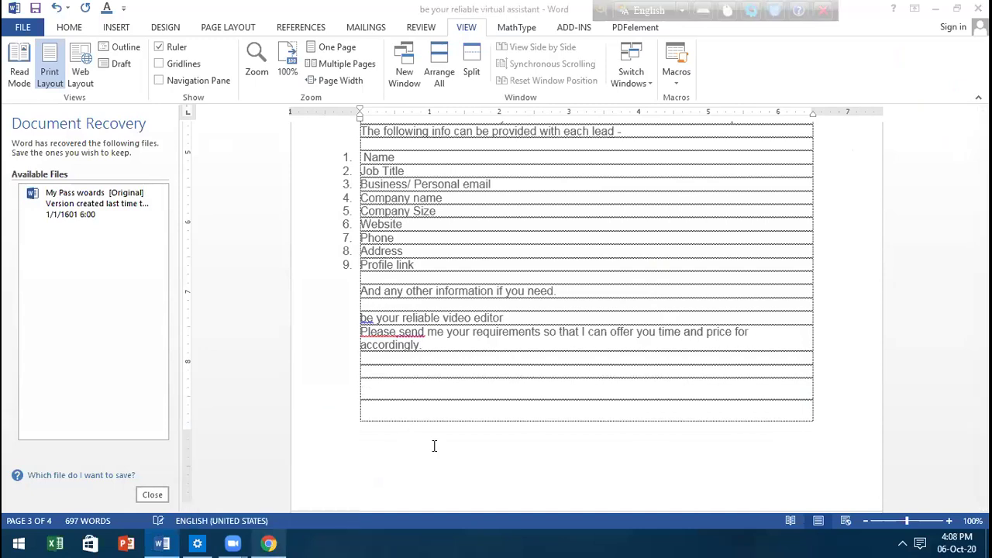
drag(400, 452, 501, 494)
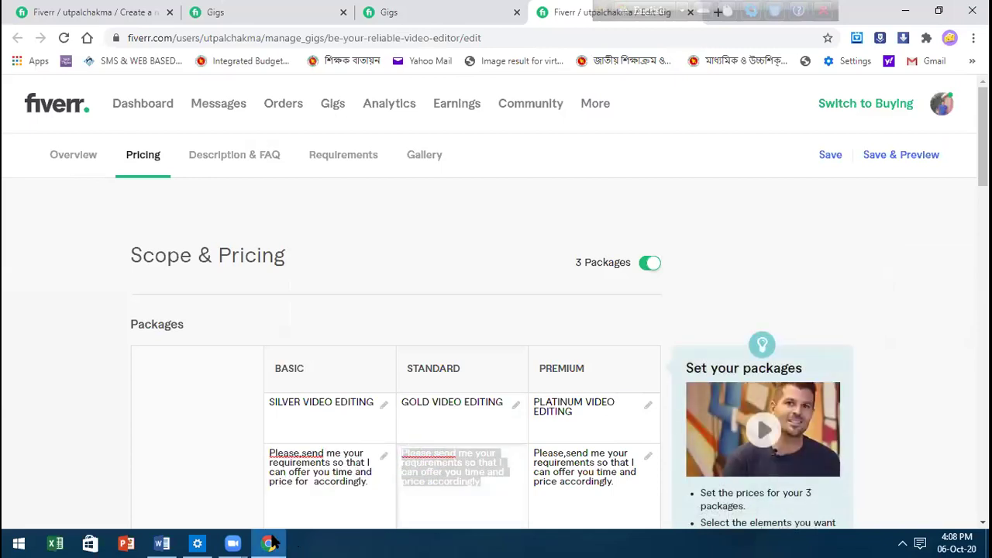
key(alt+Tab)
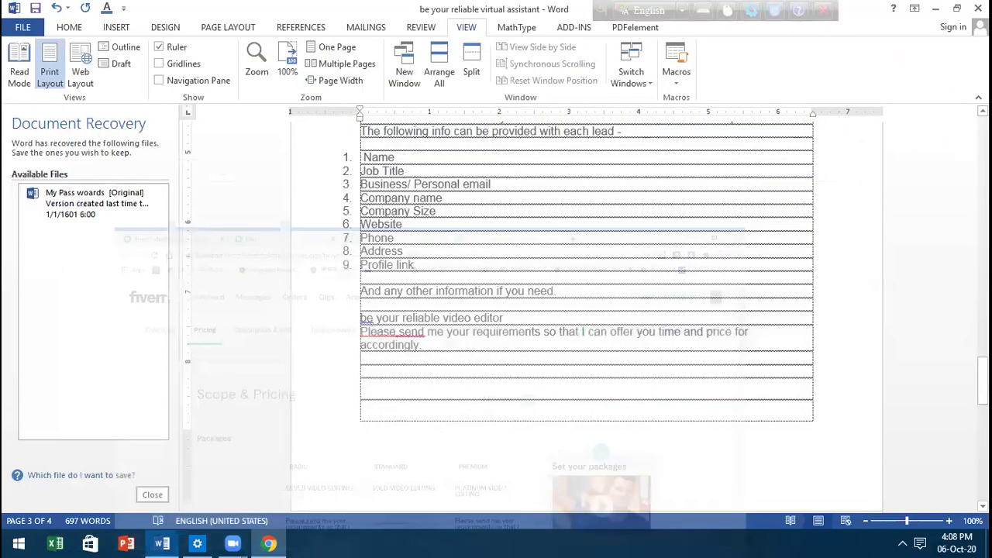
click(440, 364)
text(Please send me your requirements so that I can offer you time and price accordingly.)
key(BackSpace)
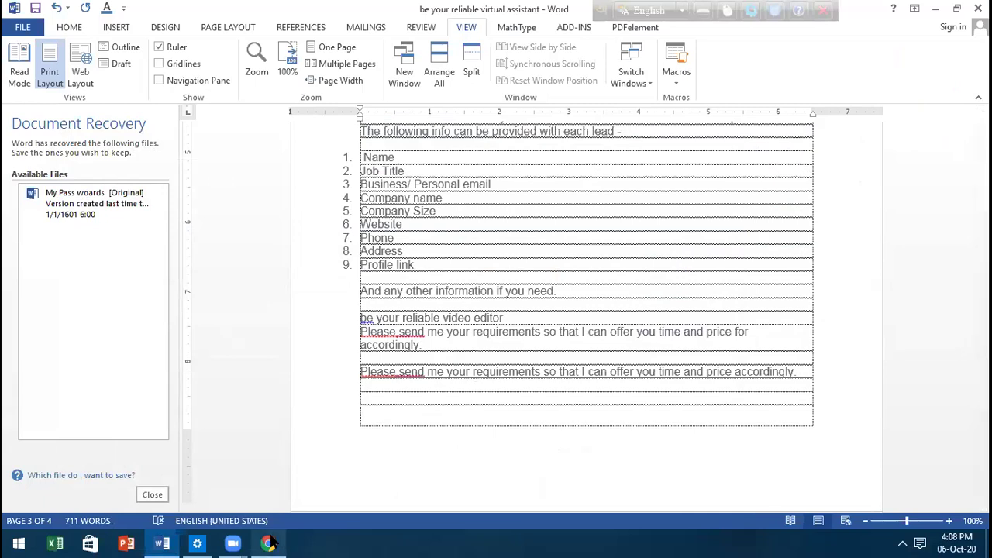
Copy the Premium package description into the next empty Word table row
click(269, 542)
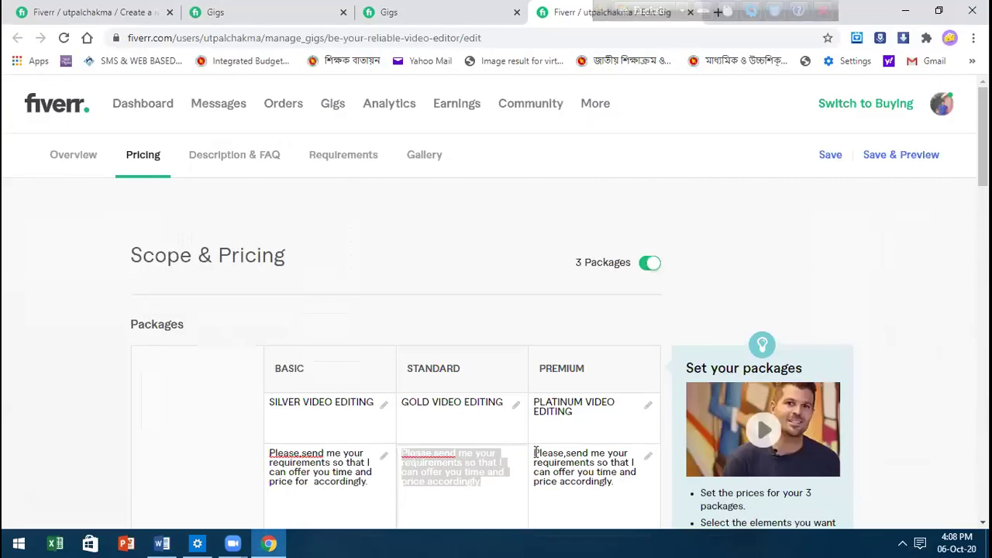
click(626, 494)
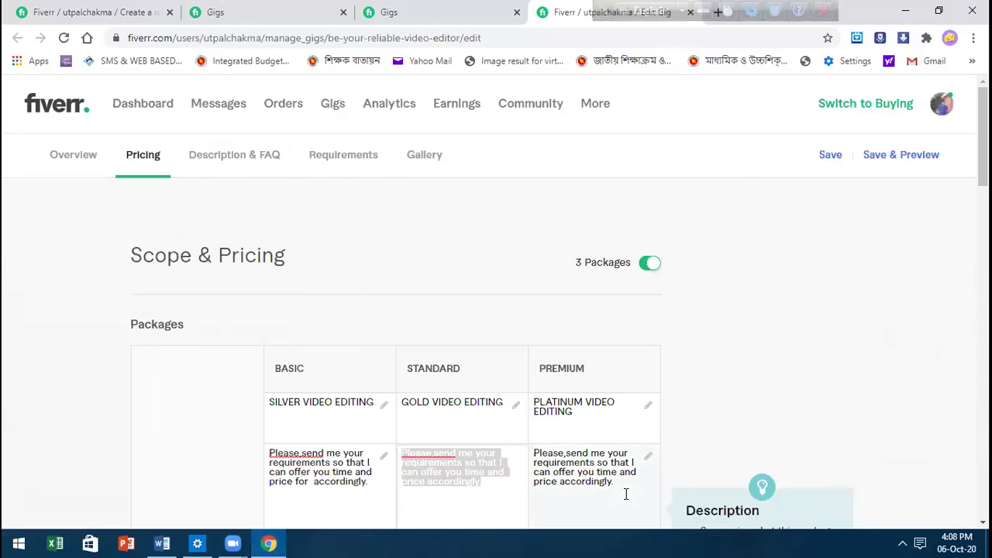
key(ctrl+a)
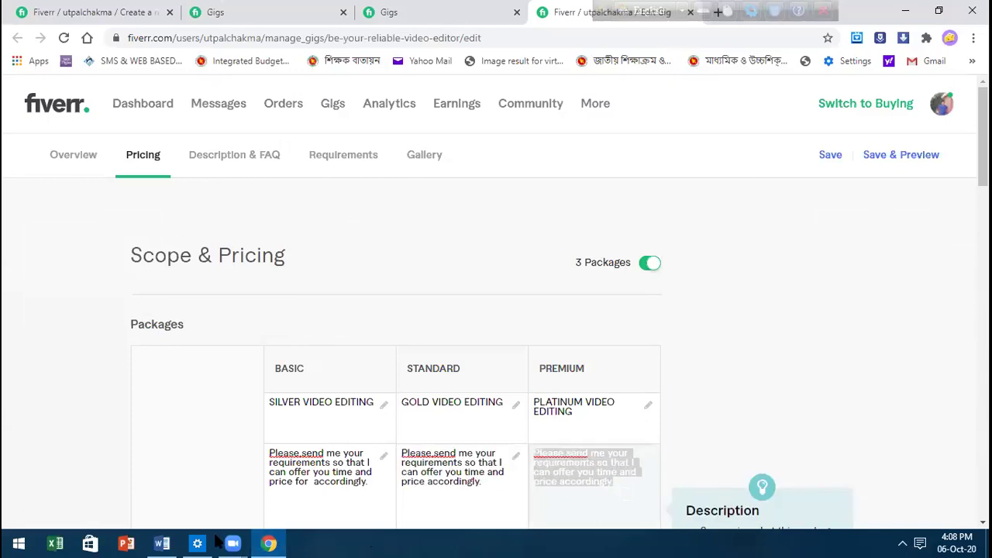
click(162, 543)
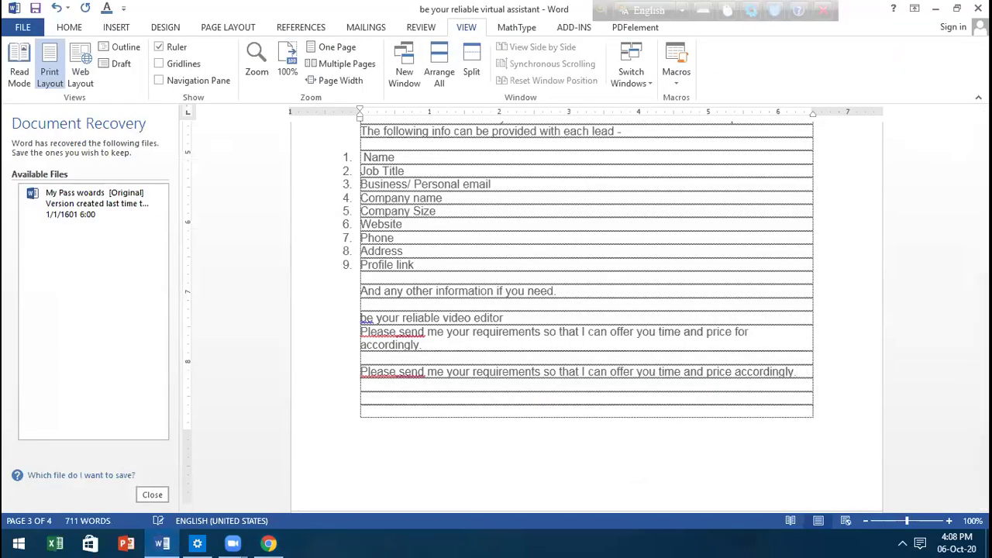
click(804, 376)
text(Please send me your requirements so that I can offer you time and price accordingly)
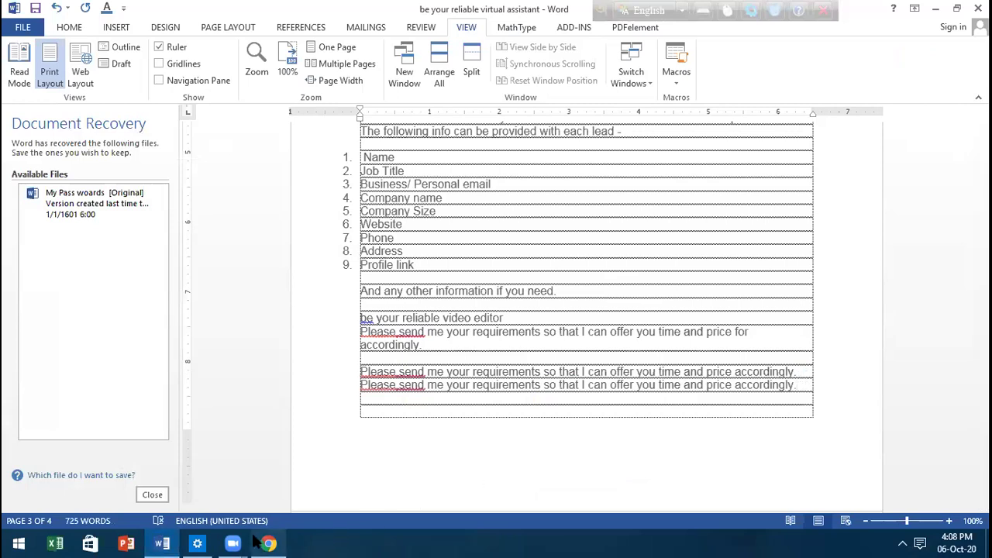
Save the video editor gig's pricing packages and extras, advancing to the Description & FAQ step
click(270, 542)
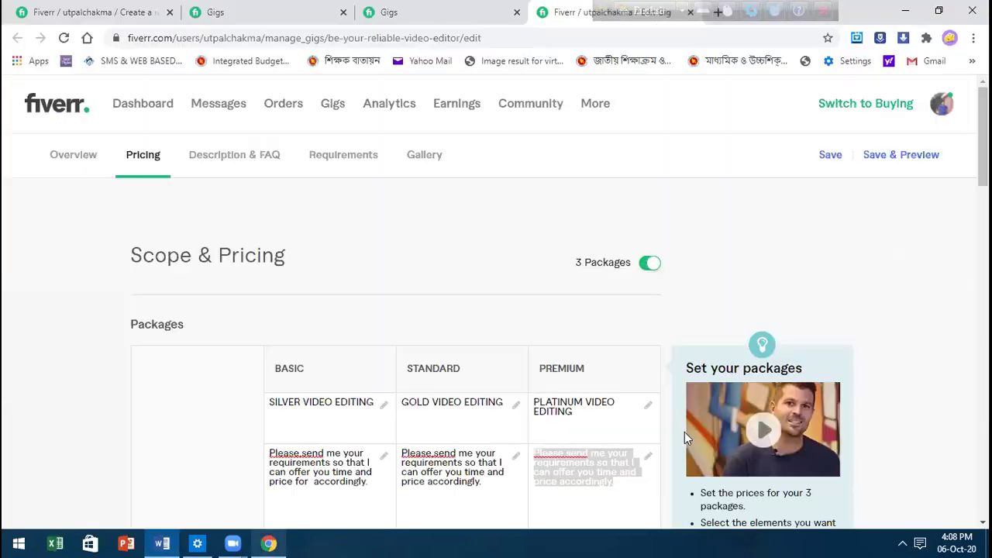
scroll(496, 304, down, 1)
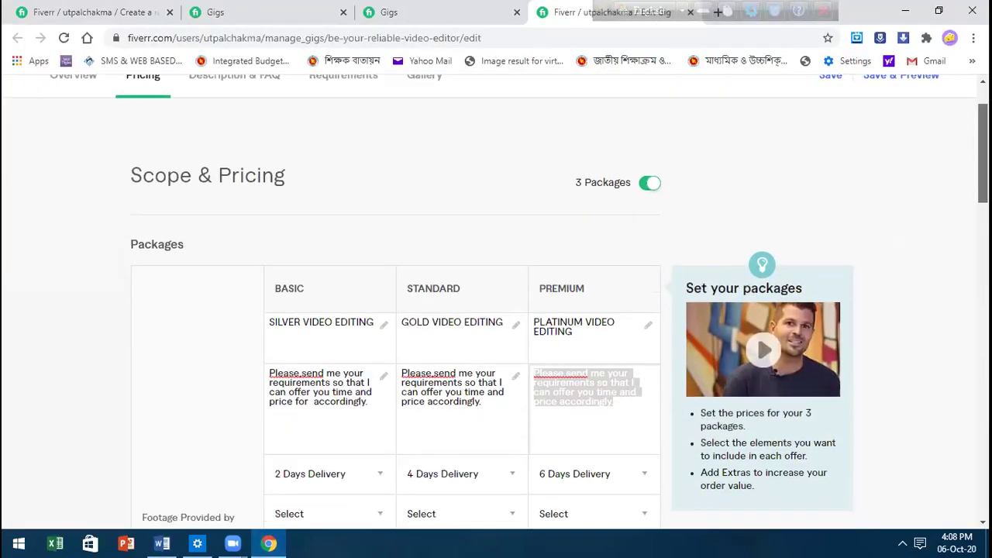
scroll(496, 304, down, 2)
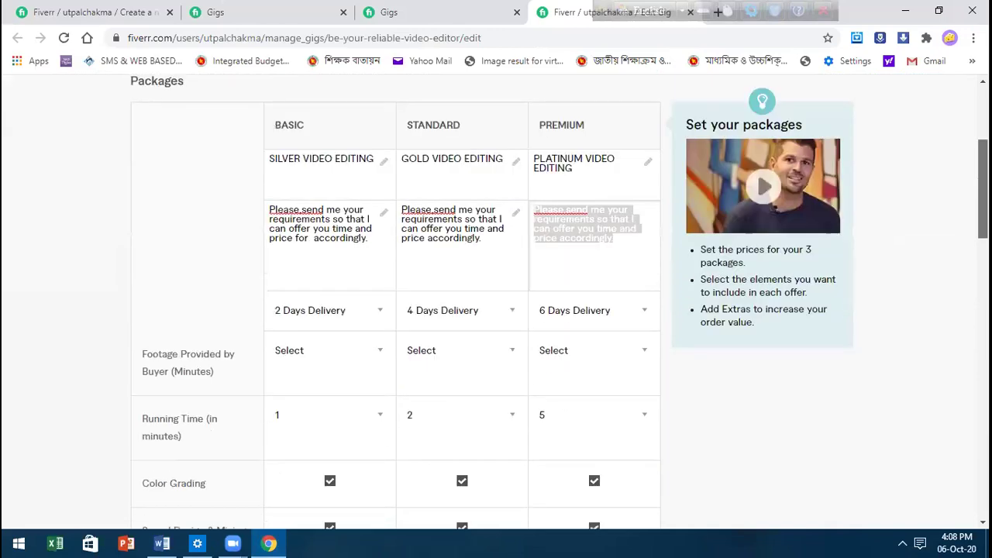
scroll(691, 394, down, 1)
scroll(642, 418, down, 4)
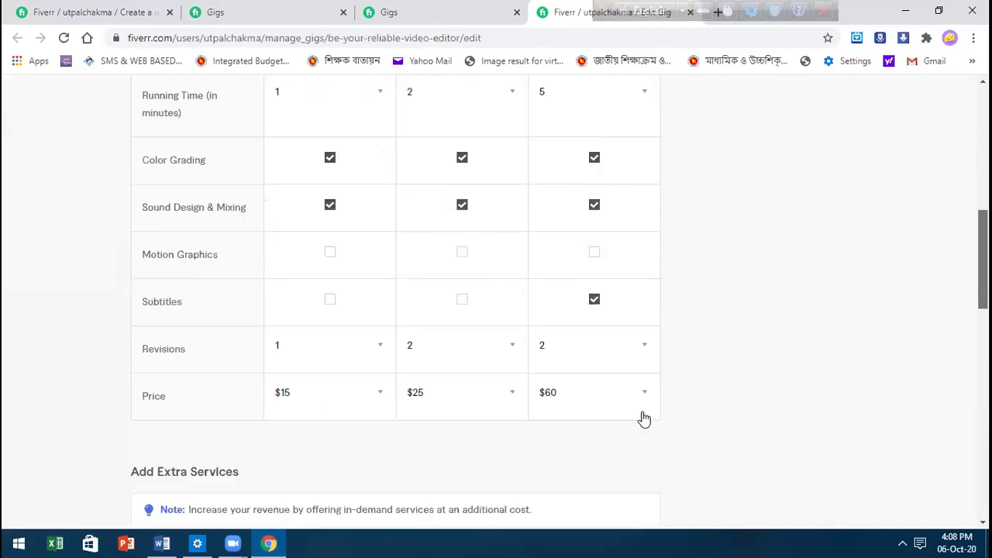
scroll(634, 412, down, 5)
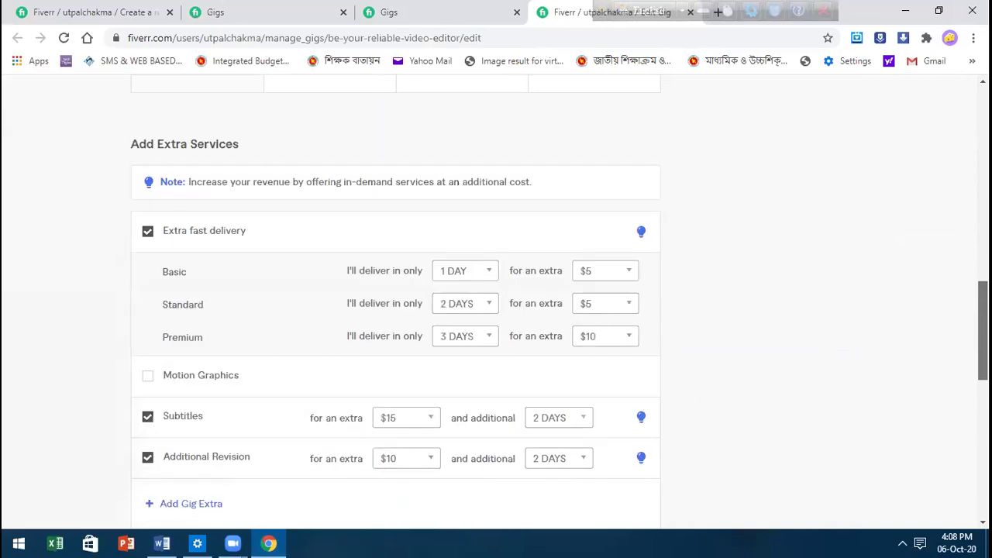
scroll(634, 412, down, 1)
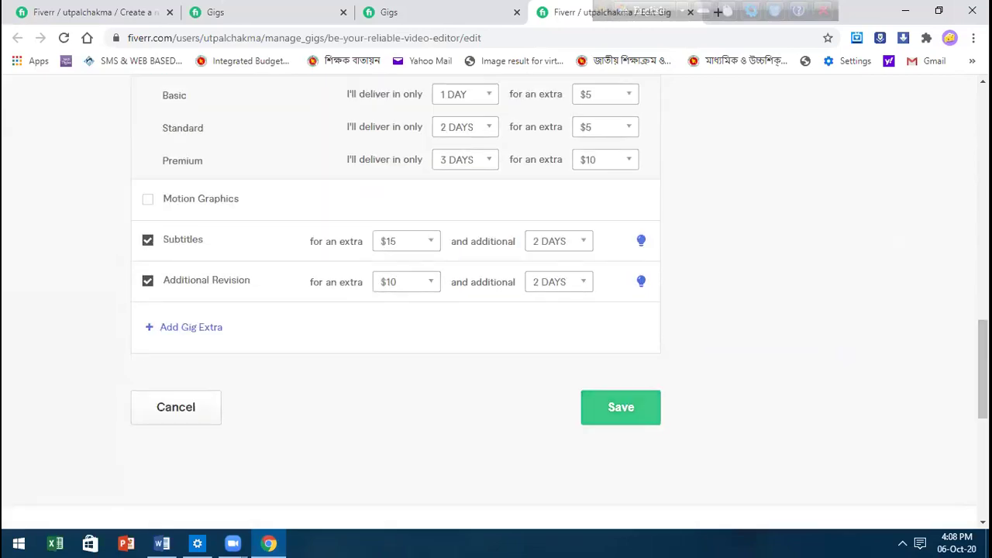
click(633, 412)
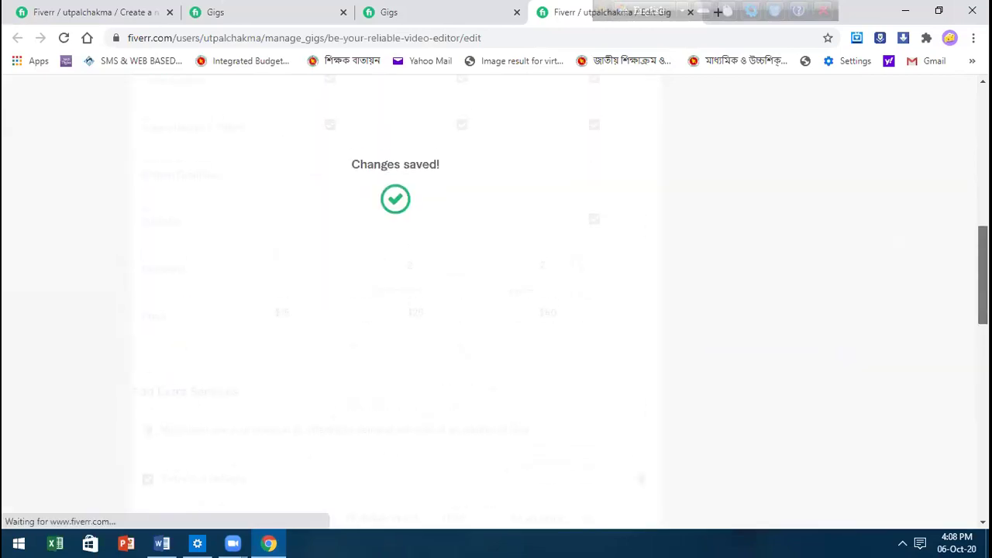
scroll(963, 104, up, 3)
scroll(257, 163, up, 1)
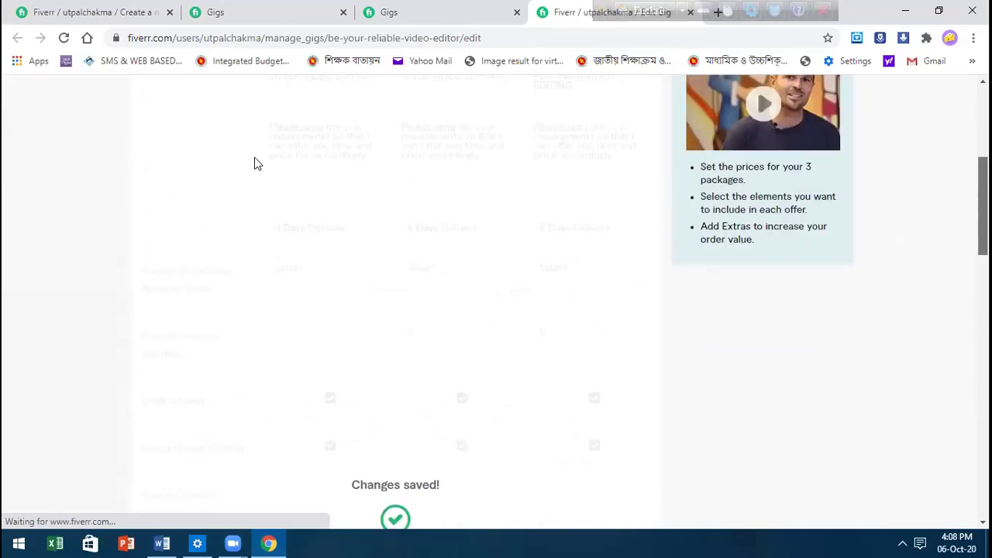
scroll(161, 410, up, 2)
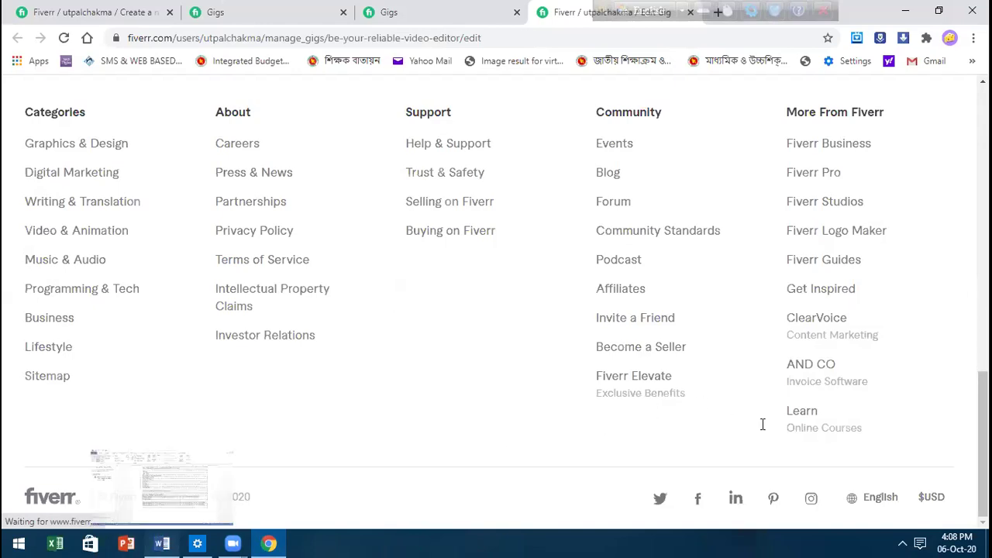
Paste the full gig description, with its services and software lists, into the Word document
key(alt+Tab)
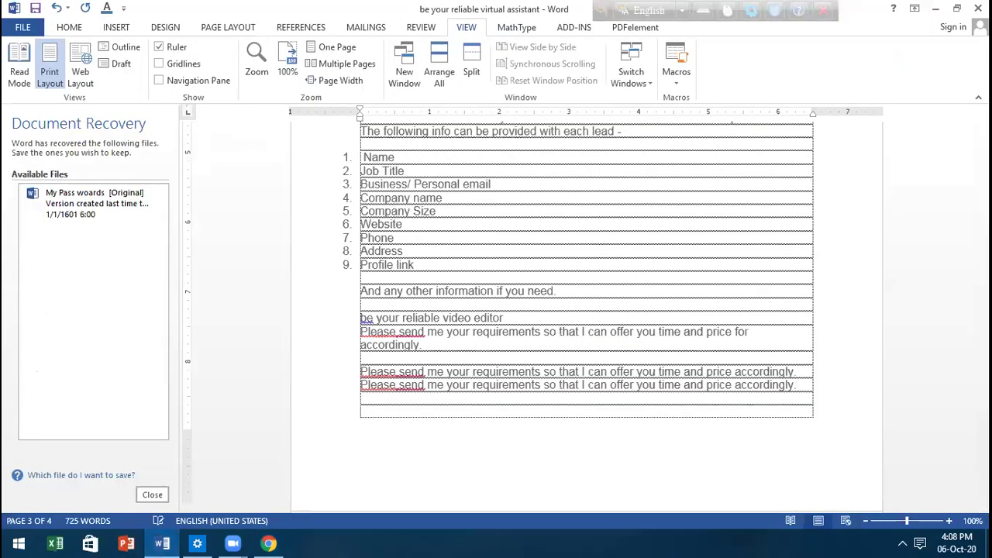
key(ctrl+v)
scroll(771, 460, down, 2)
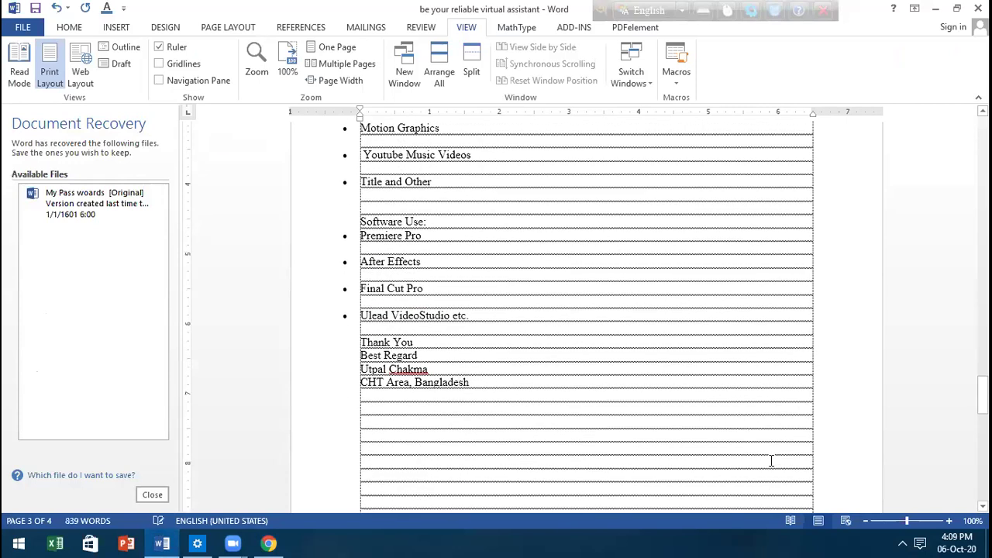
drag(983, 391, 968, 197)
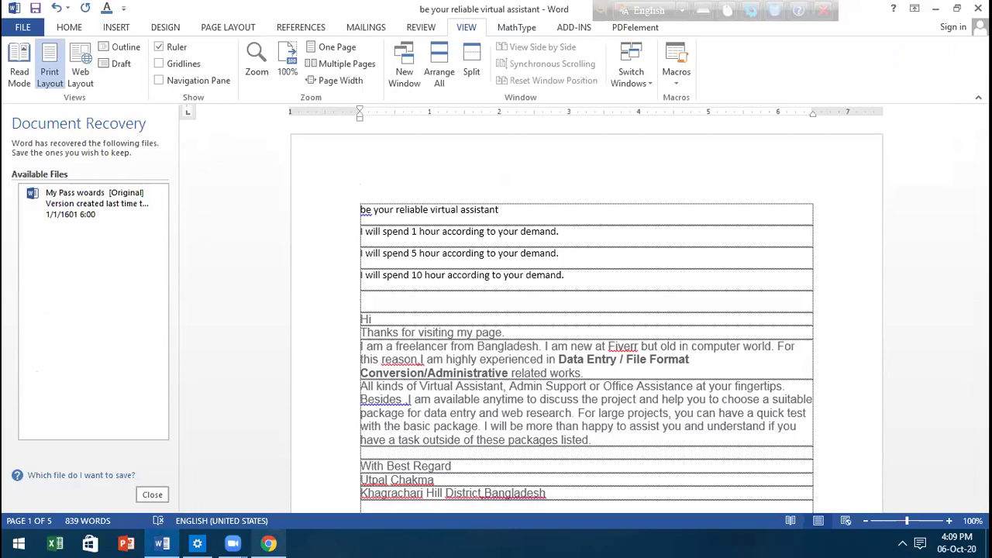
key(alt+Tab)
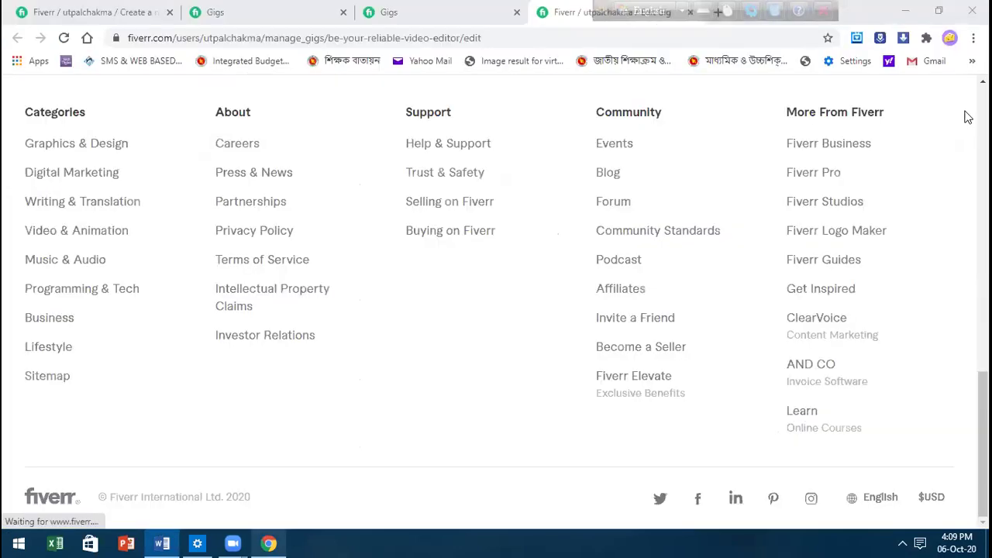
Open the Gallery step and review the gig's video, primary photo and empty PDF sections
scroll(354, 161, up, 3)
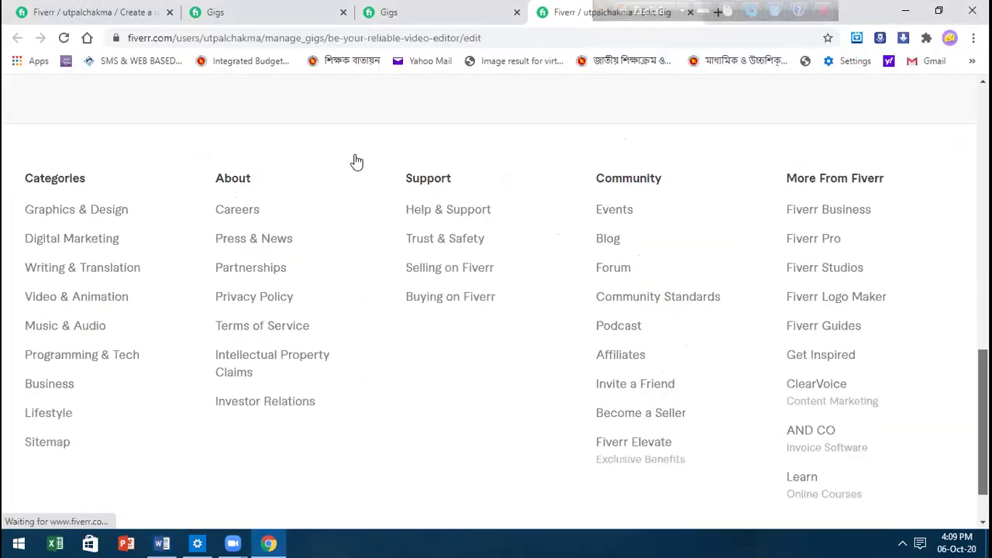
scroll(447, 161, up, 9)
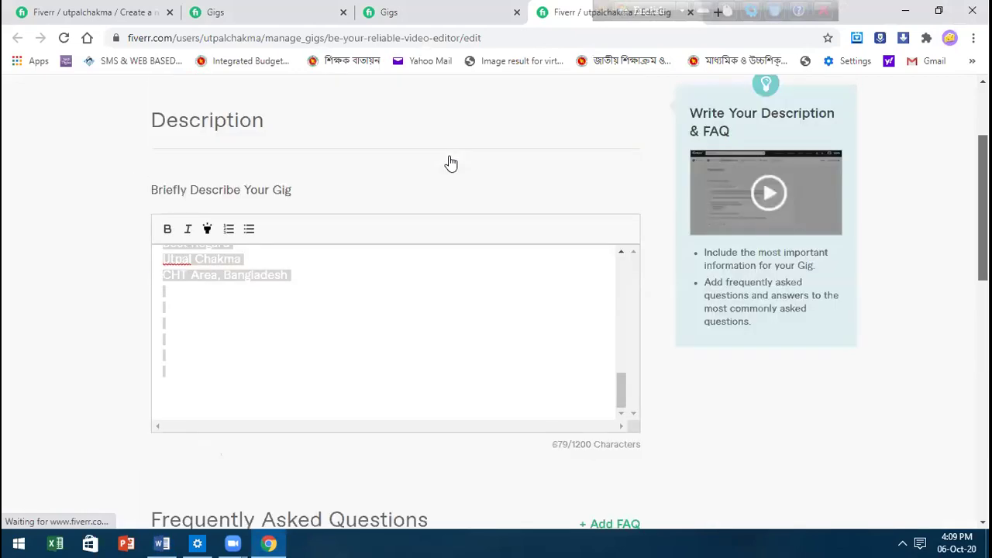
click(448, 159)
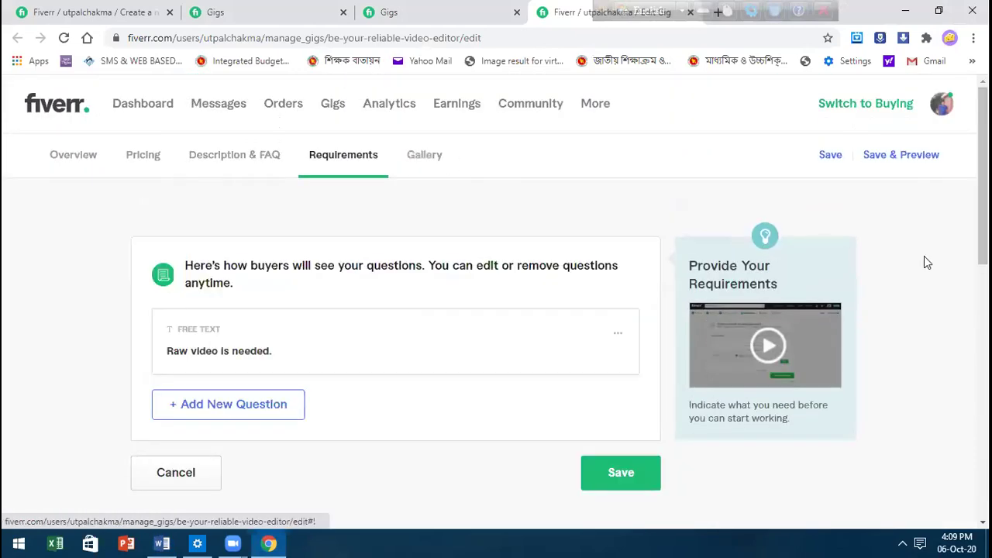
scroll(496, 294, down, 5)
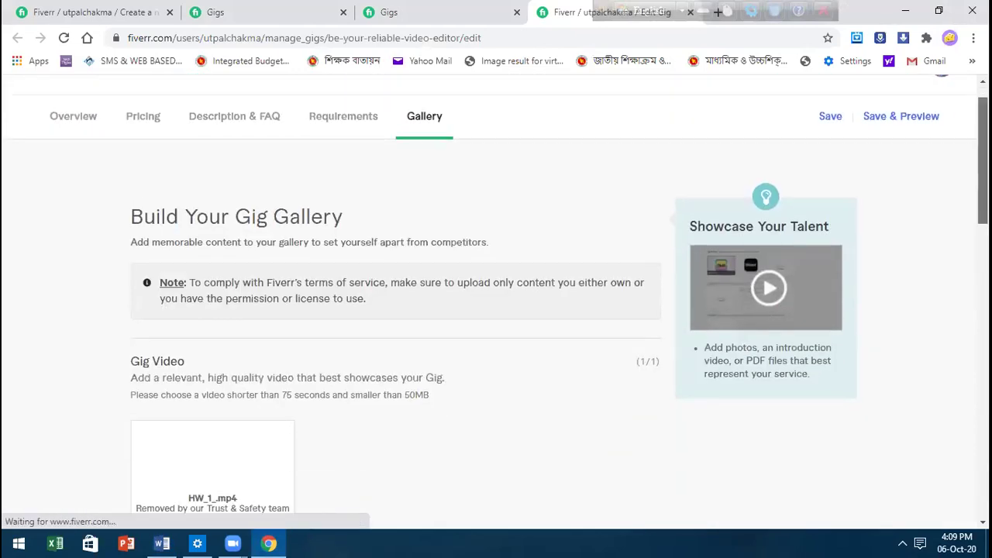
scroll(496, 294, down, 3)
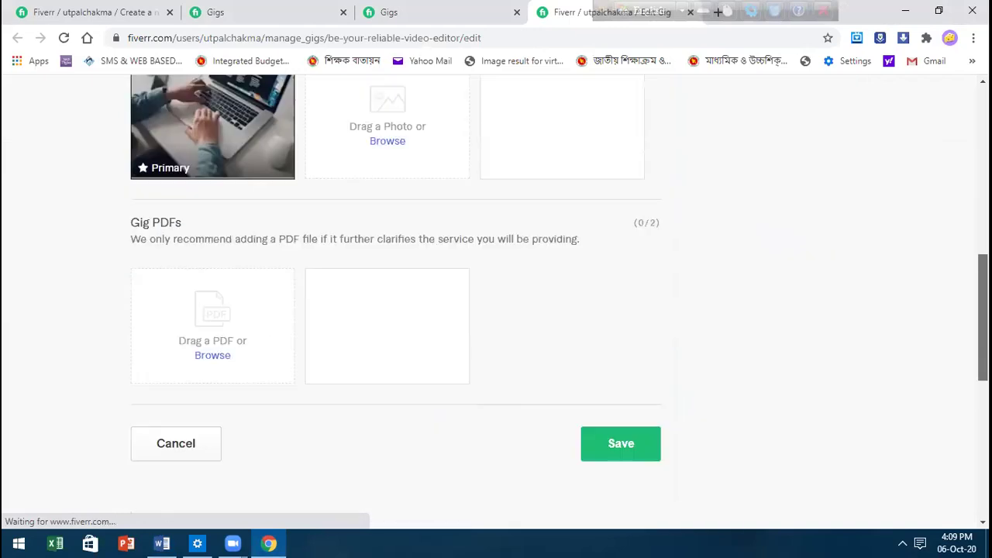
scroll(937, 156, up, 1)
scroll(936, 157, down, 2)
scroll(937, 156, up, 3)
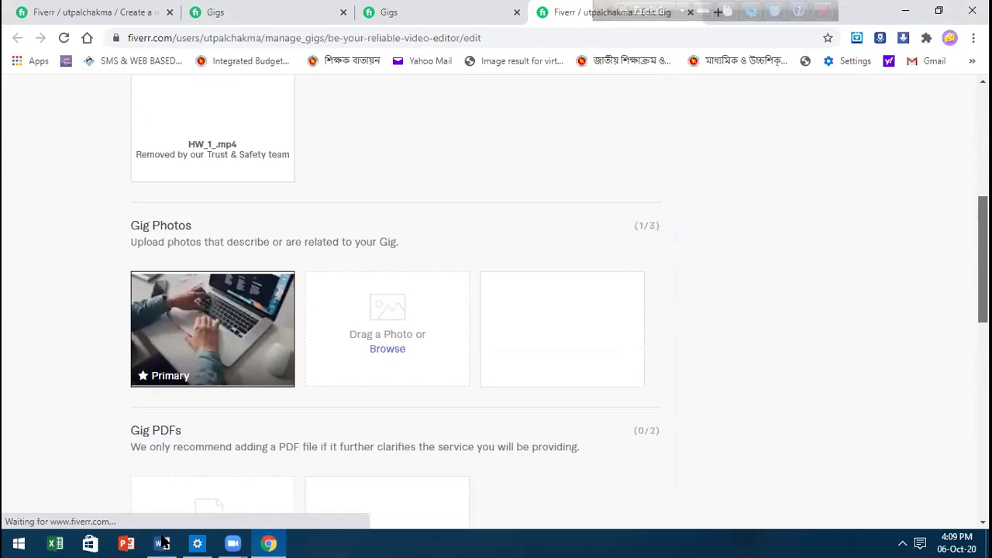
scroll(312, 472, up, 2)
scroll(907, 217, up, 4)
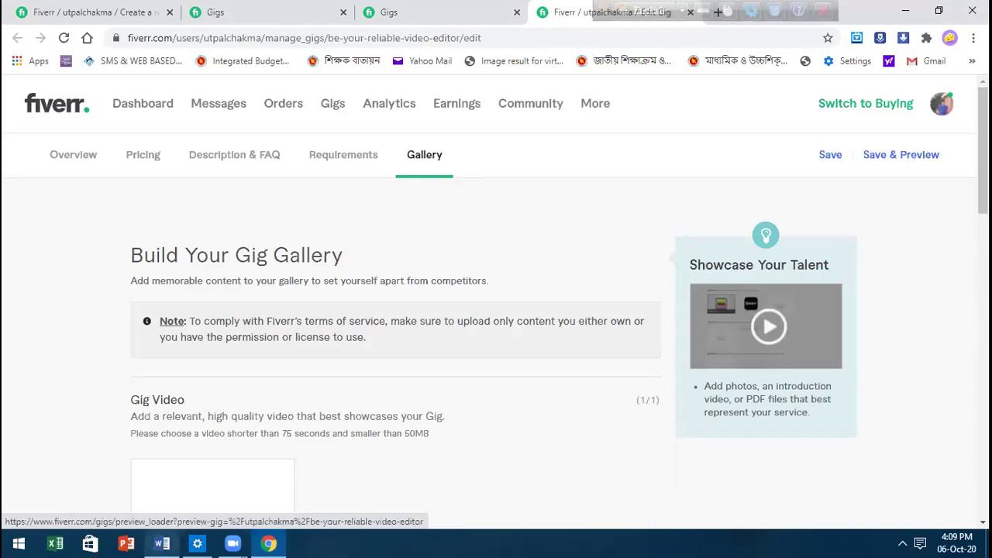
Review the 839-word Word document, dismiss its recovery panel, and return to Fiverr's Edit Gig window
click(161, 543)
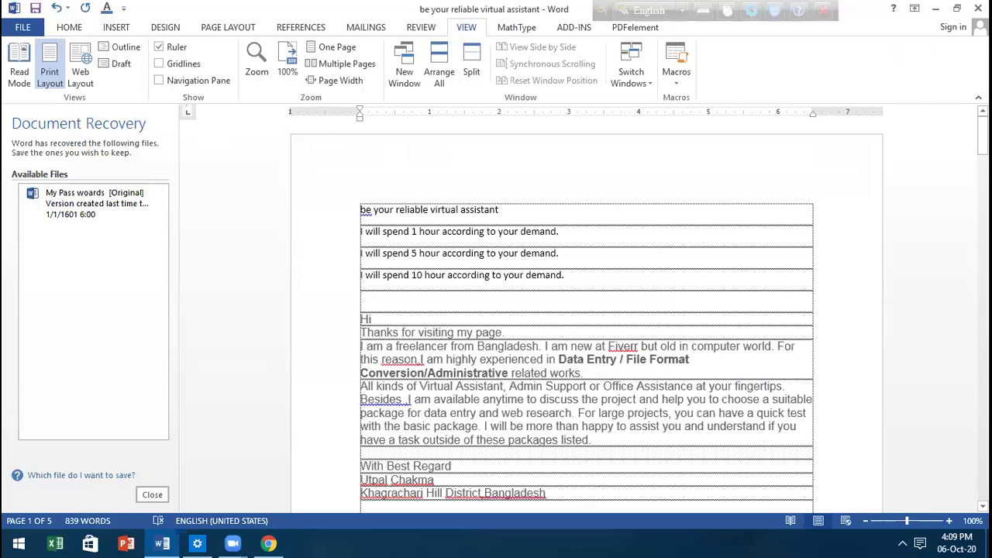
drag(982, 144, 981, 440)
scroll(966, 384, up, 15)
scroll(967, 354, up, 15)
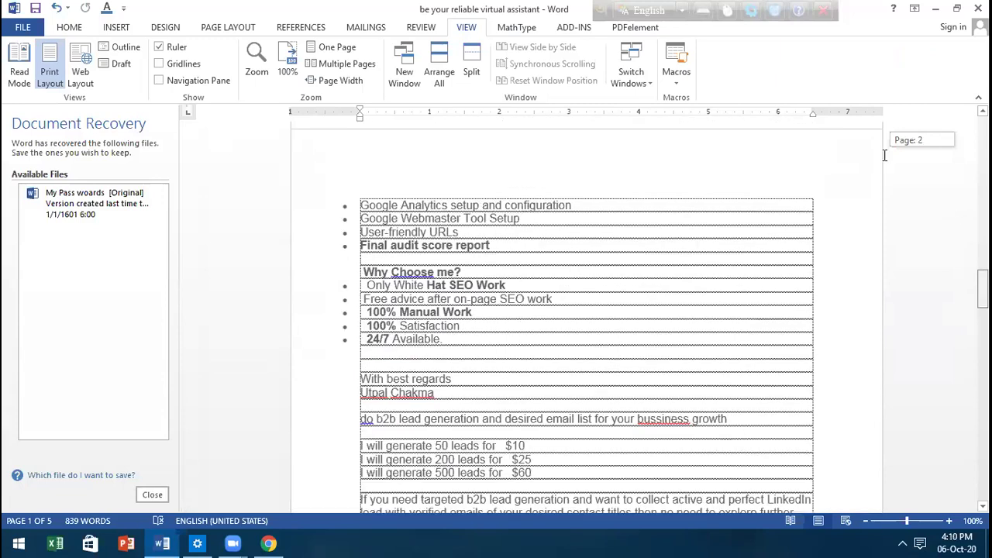
scroll(884, 155, up, 10)
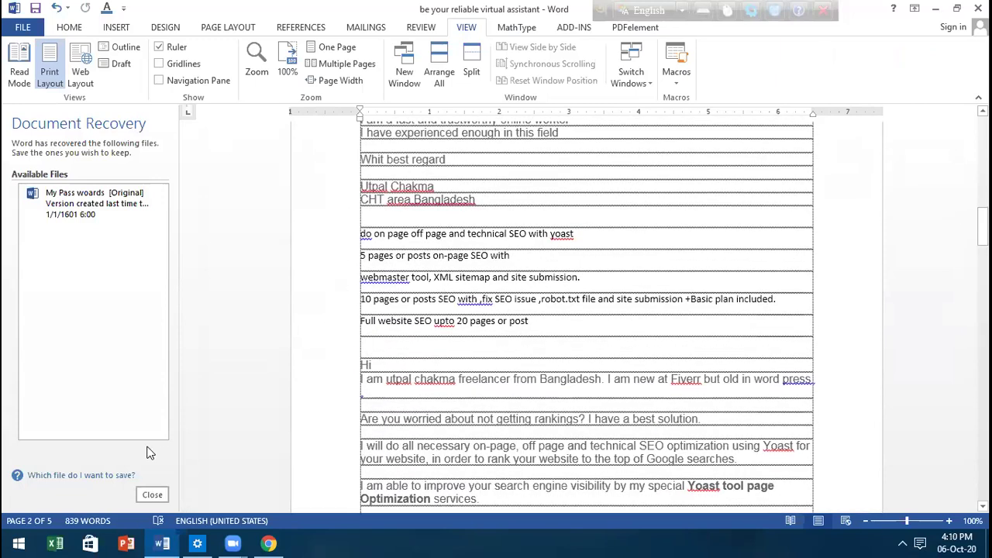
click(144, 496)
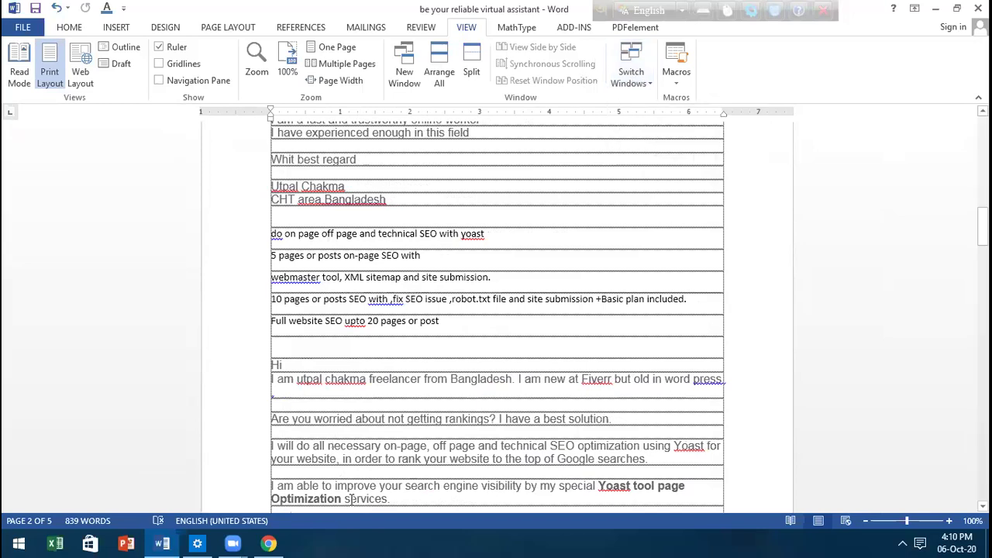
mouse_move(268, 543)
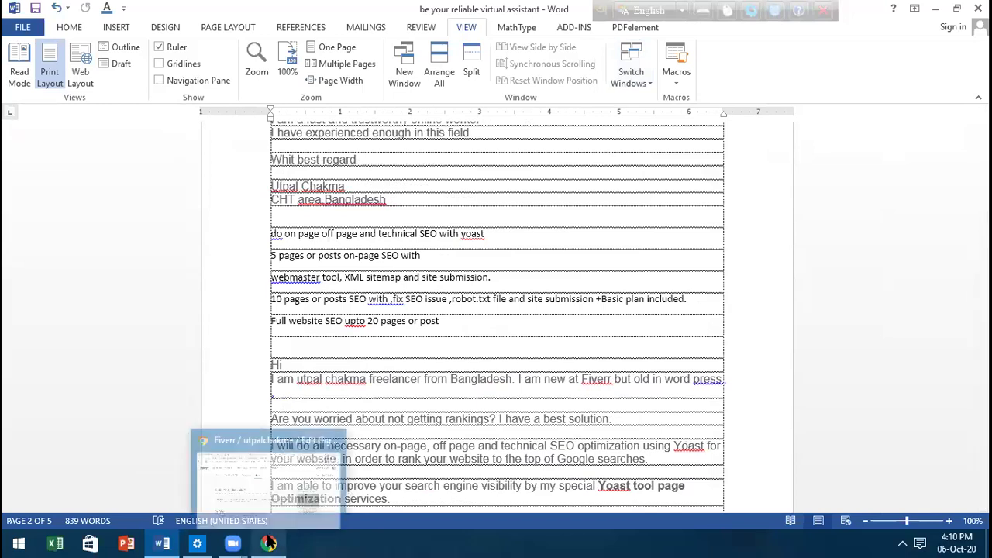
click(268, 479)
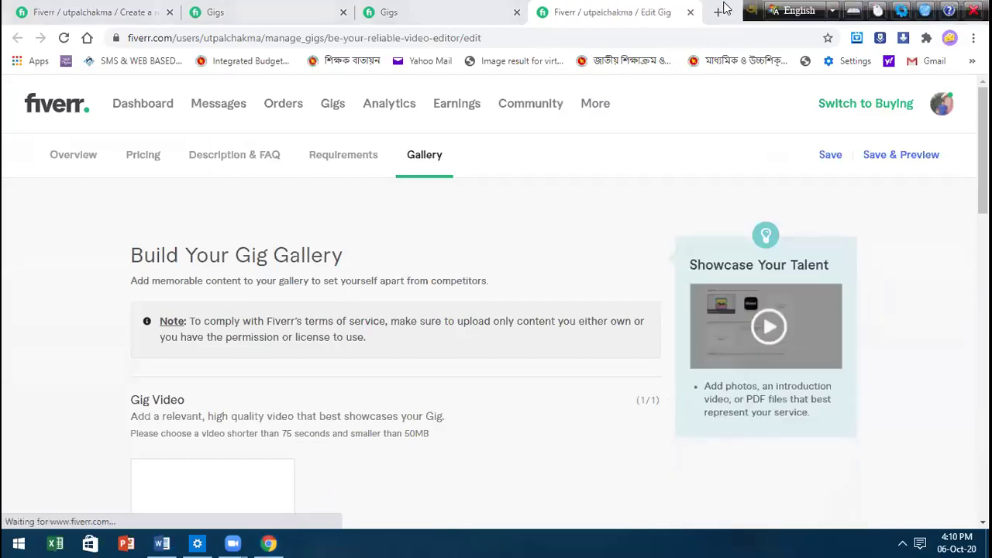
Close the Edit Gig and duplicate Gigs tabs, leaving the Draft gigs list with two drafts
click(687, 17)
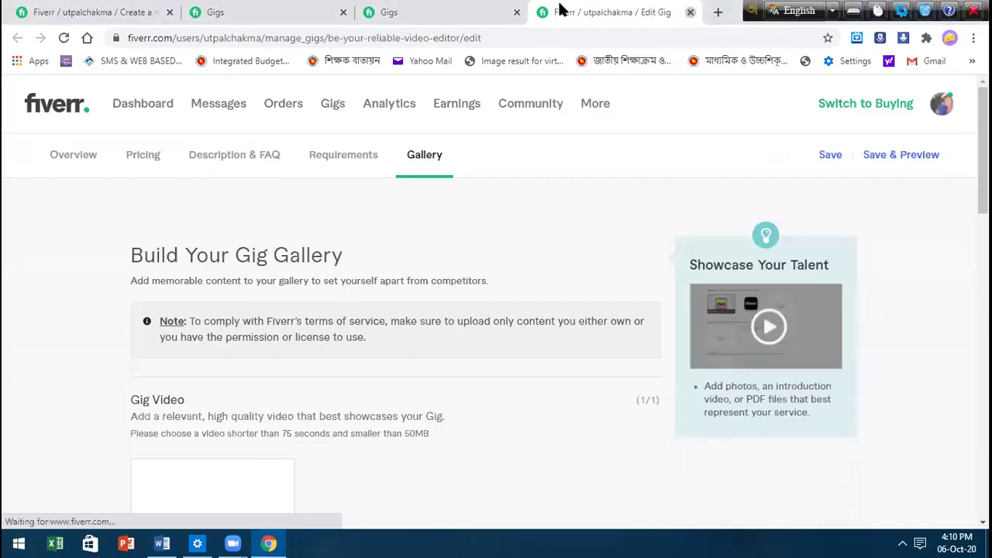
click(517, 14)
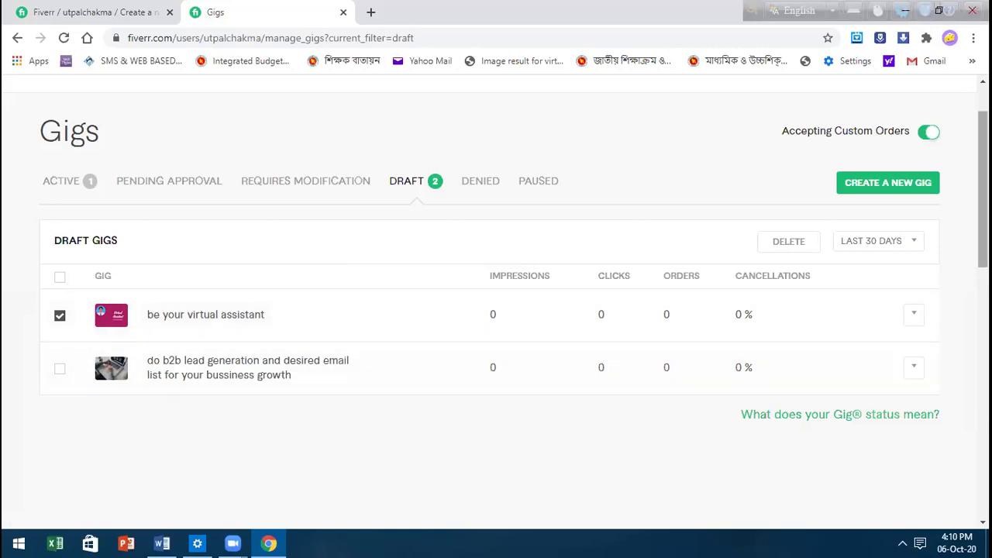
scroll(496, 310, up, 2)
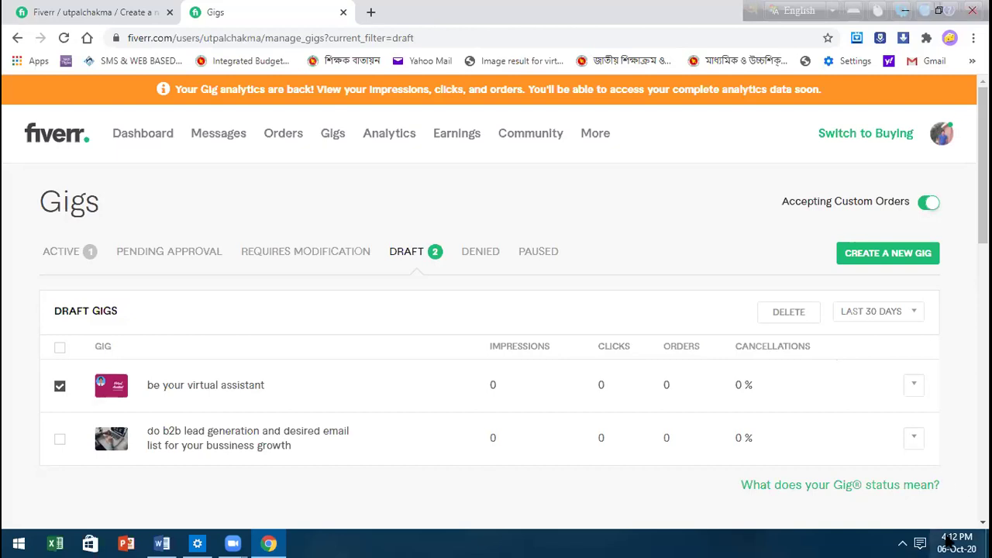
Open the seller's public profile showing the $15 'I will be your reliable video editor' gig
click(902, 542)
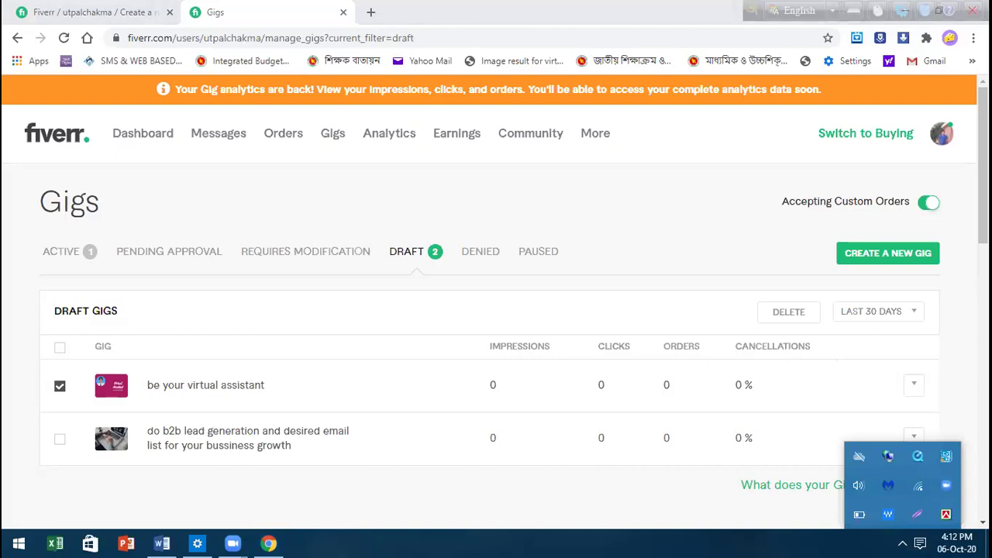
click(887, 455)
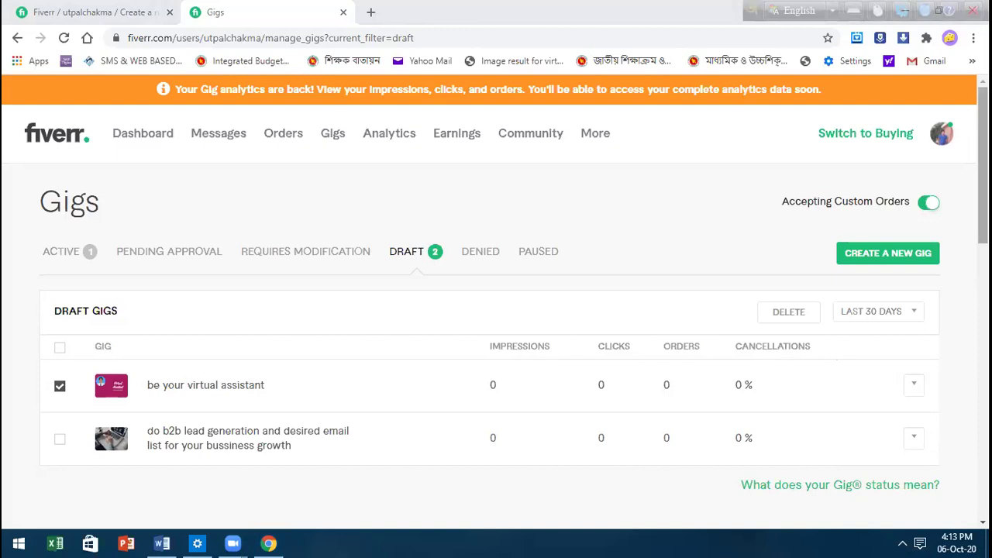
click(941, 136)
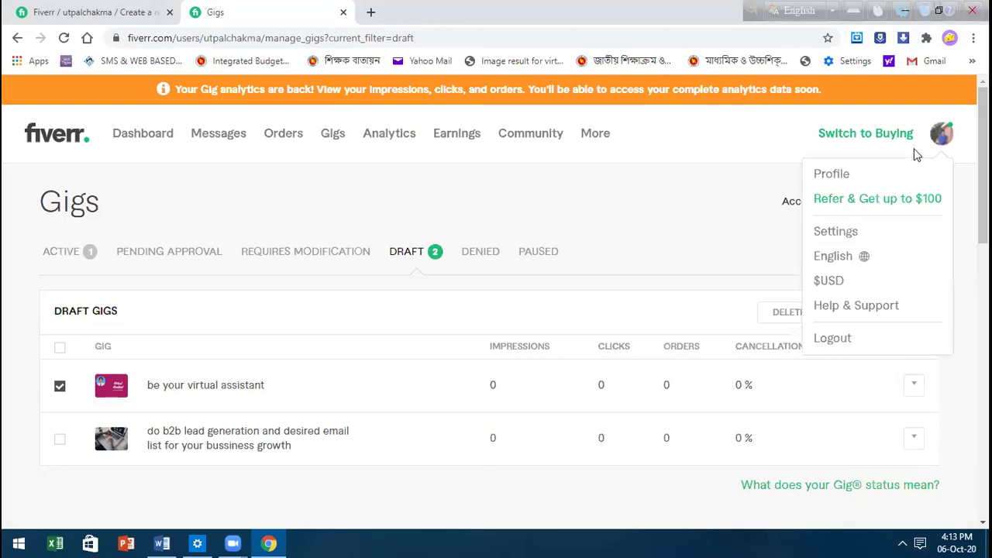
click(838, 178)
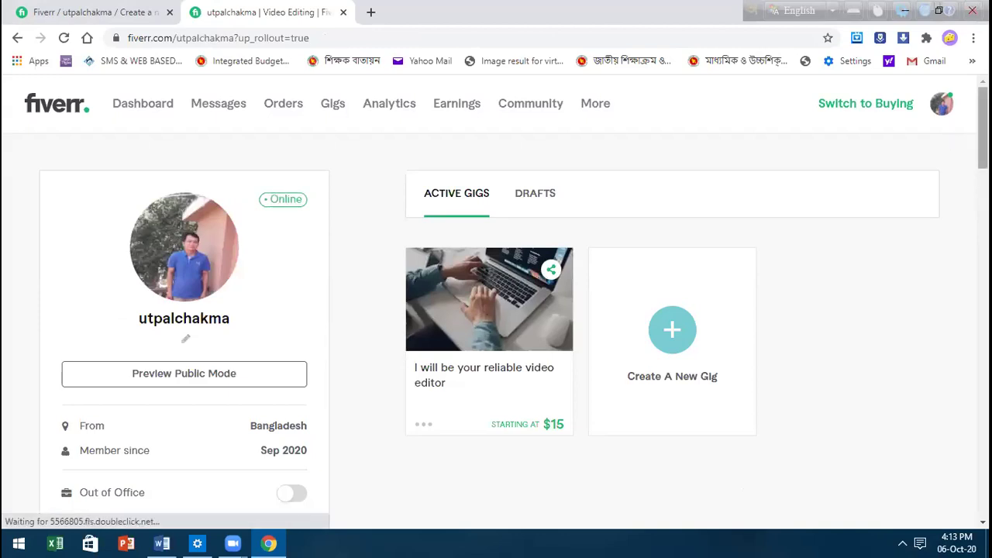
scroll(496, 302, down, 4)
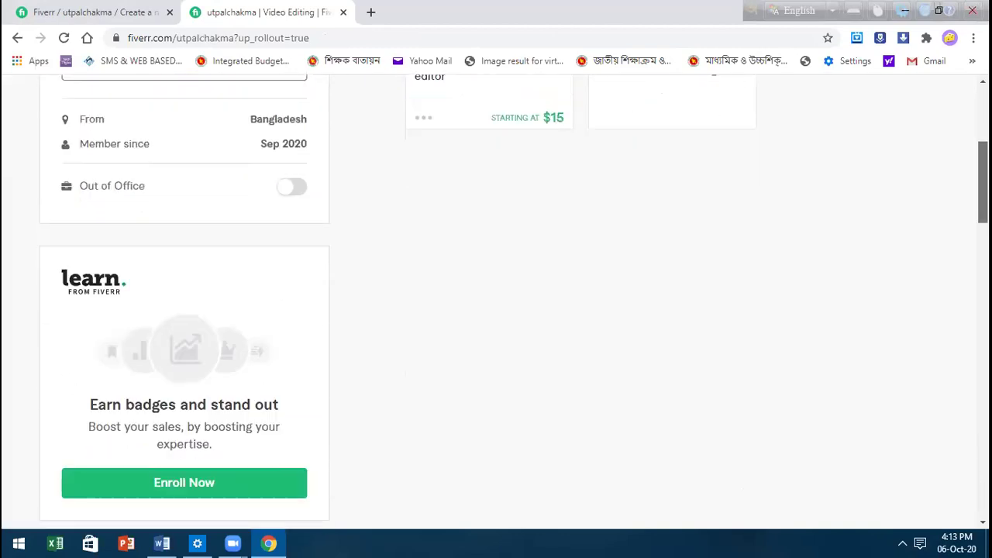
scroll(495, 302, down, 4)
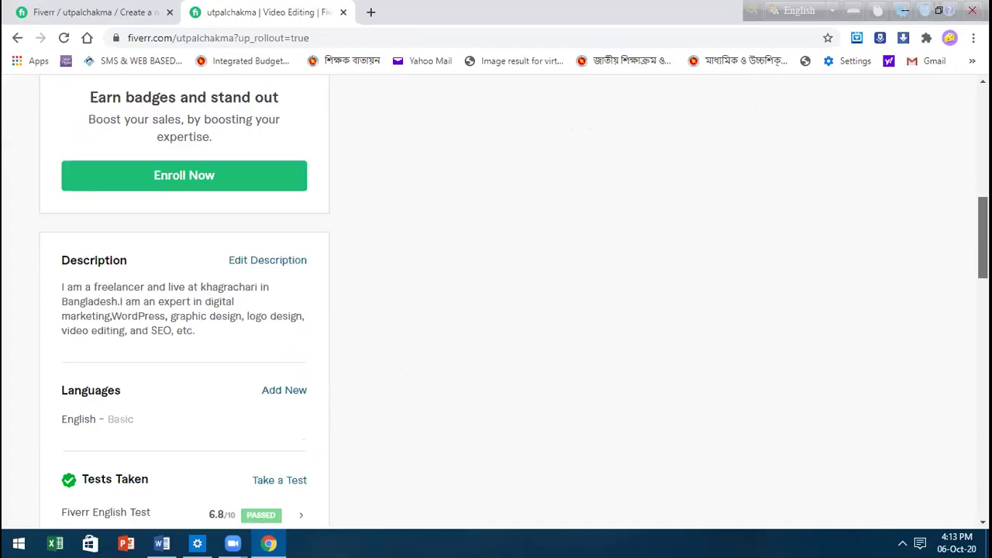
scroll(496, 302, down, 3)
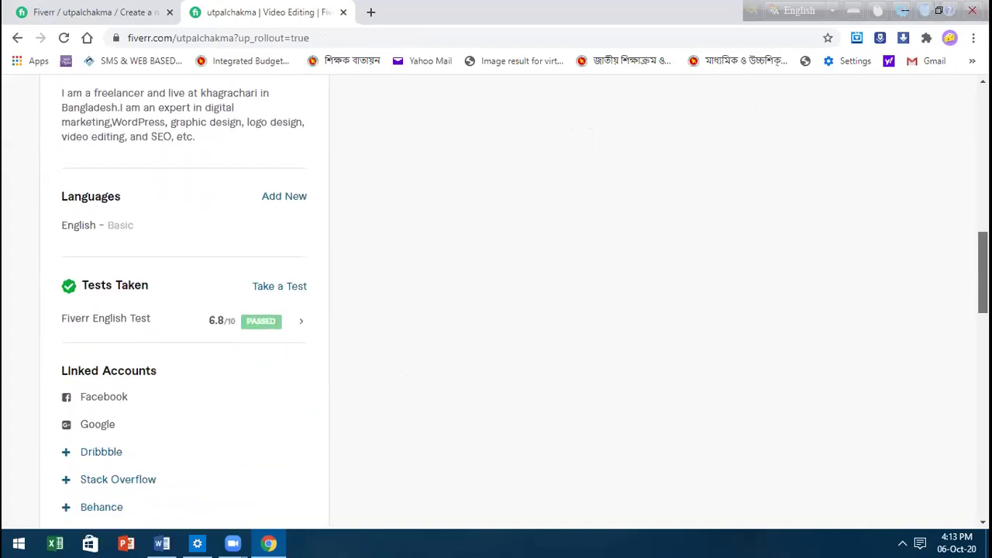
scroll(496, 303, down, 1)
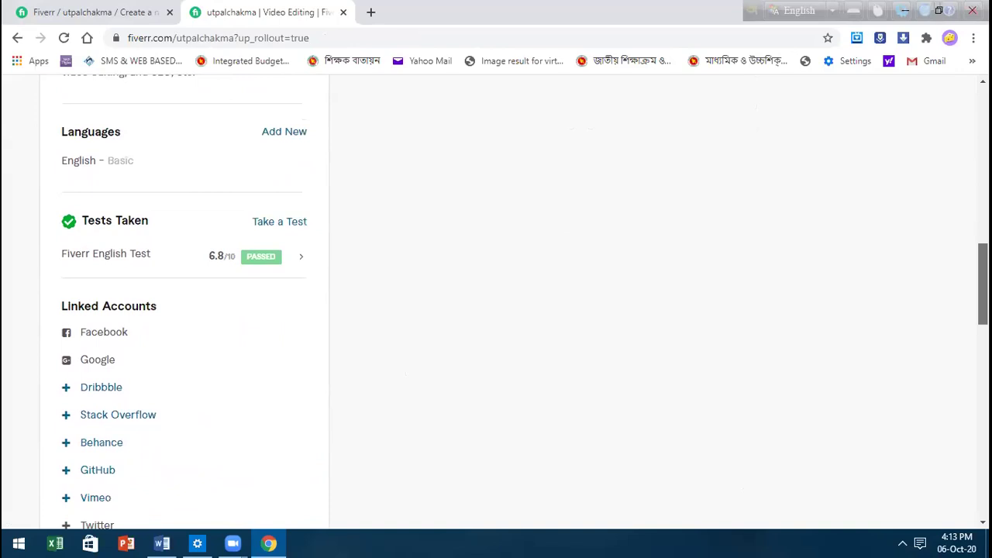
scroll(965, 274, down, 2)
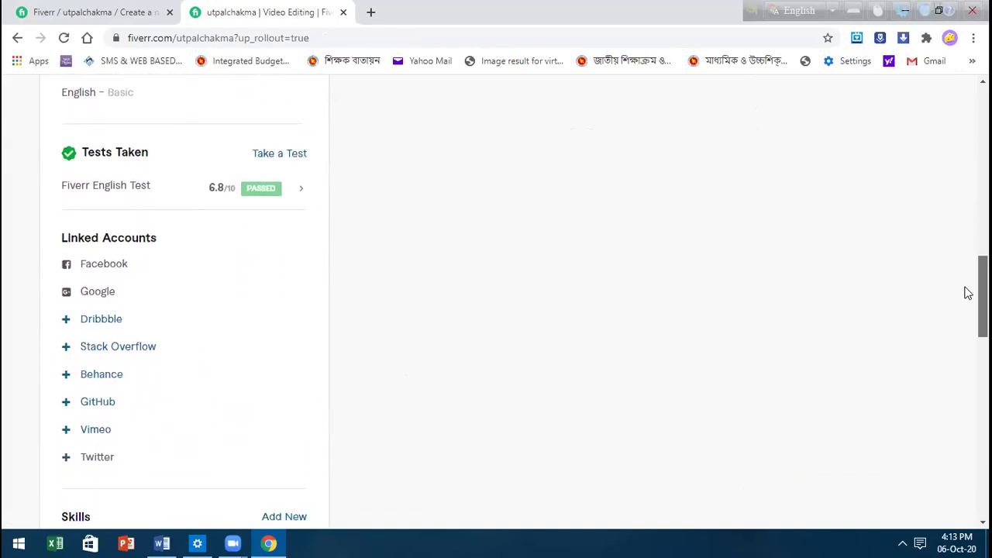
scroll(967, 300, down, 4)
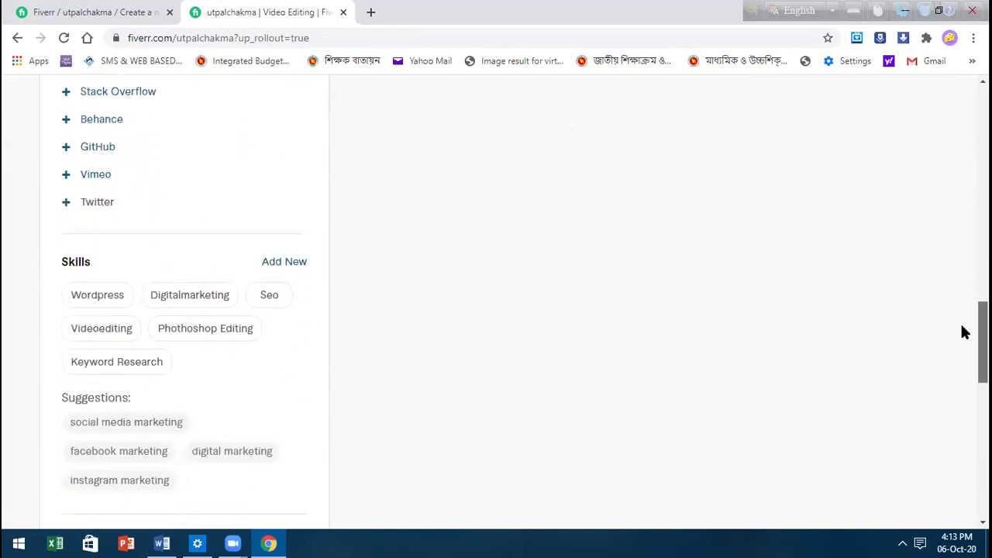
scroll(965, 338, down, 3)
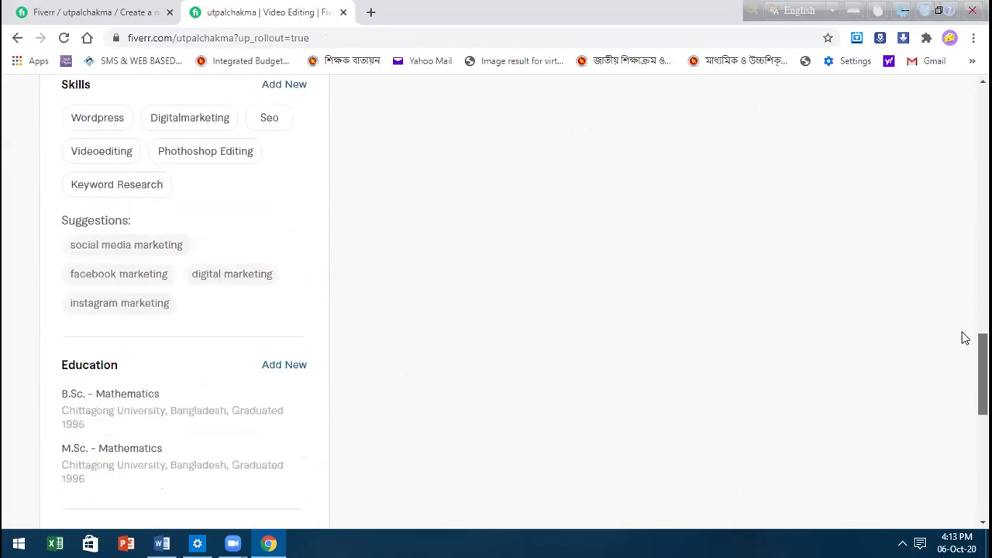
scroll(961, 375, down, 2)
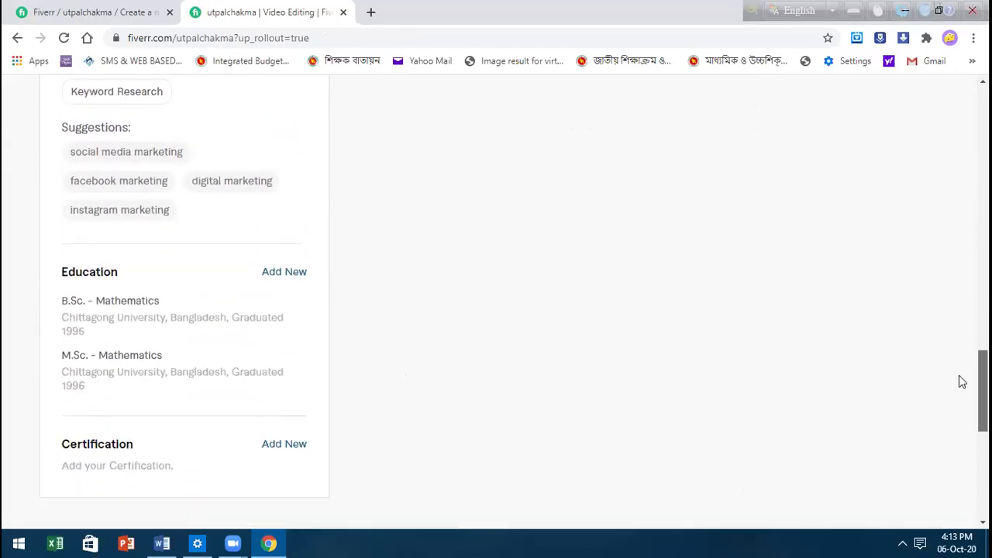
scroll(962, 393, down, 2)
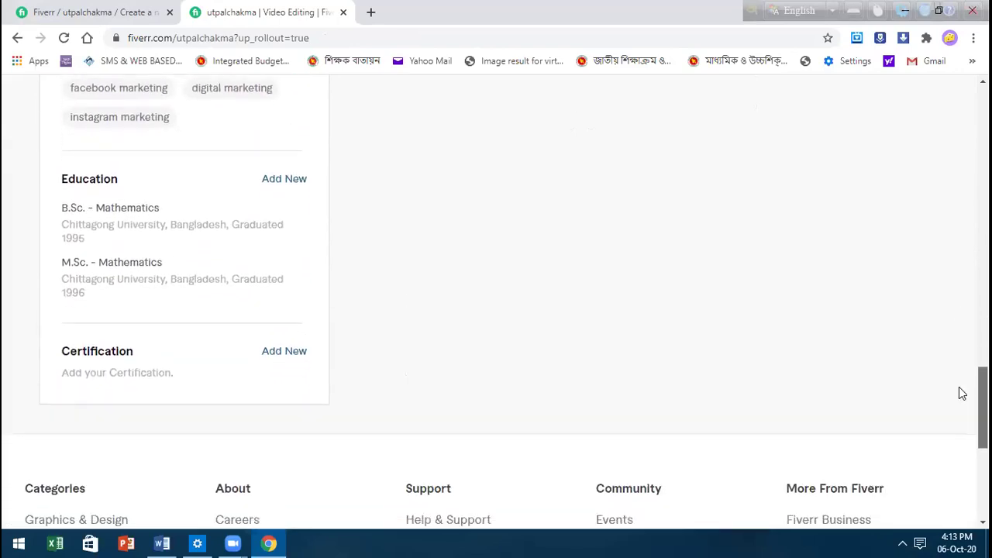
scroll(960, 401, down, 1)
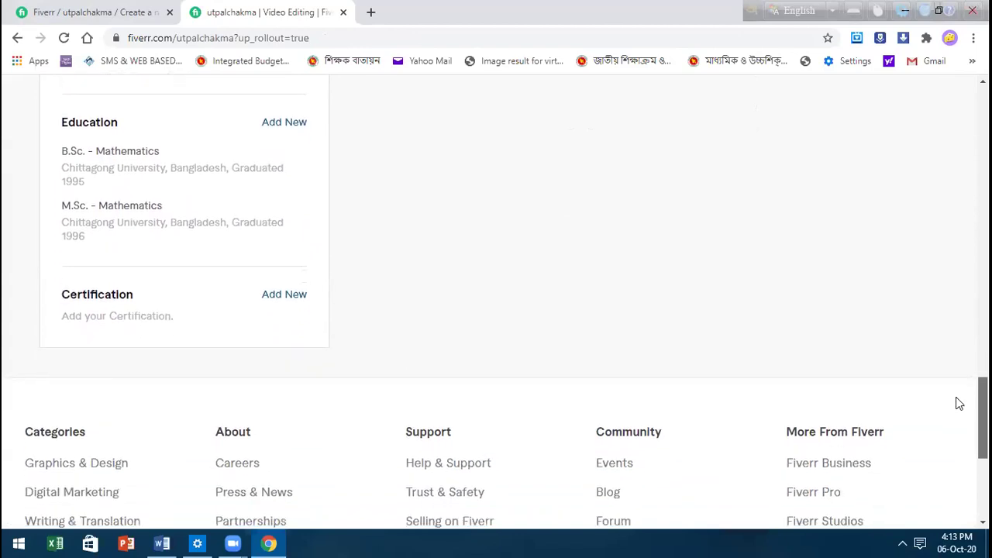
scroll(957, 391, down, 1)
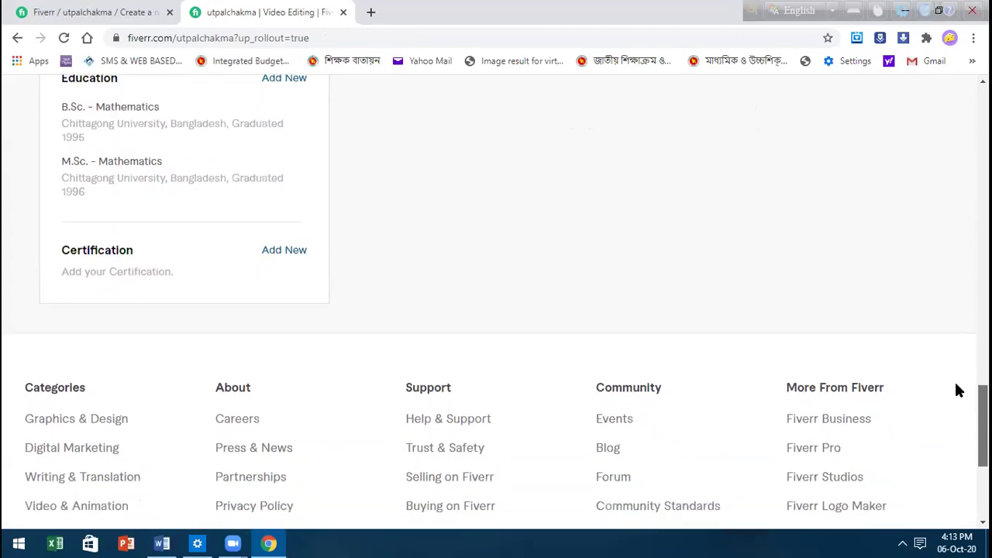
scroll(956, 376, up, 3)
scroll(958, 368, up, 10)
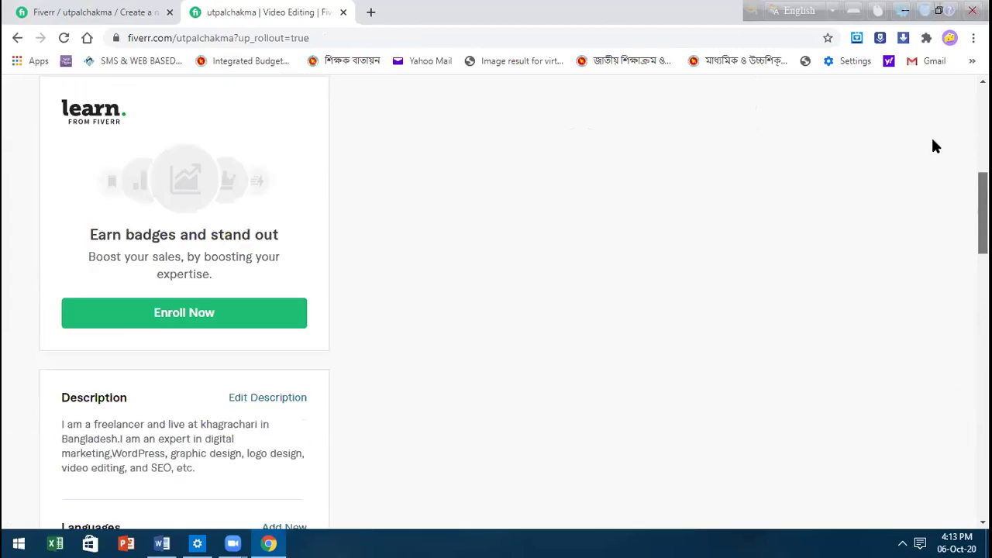
scroll(924, 78, up, 1)
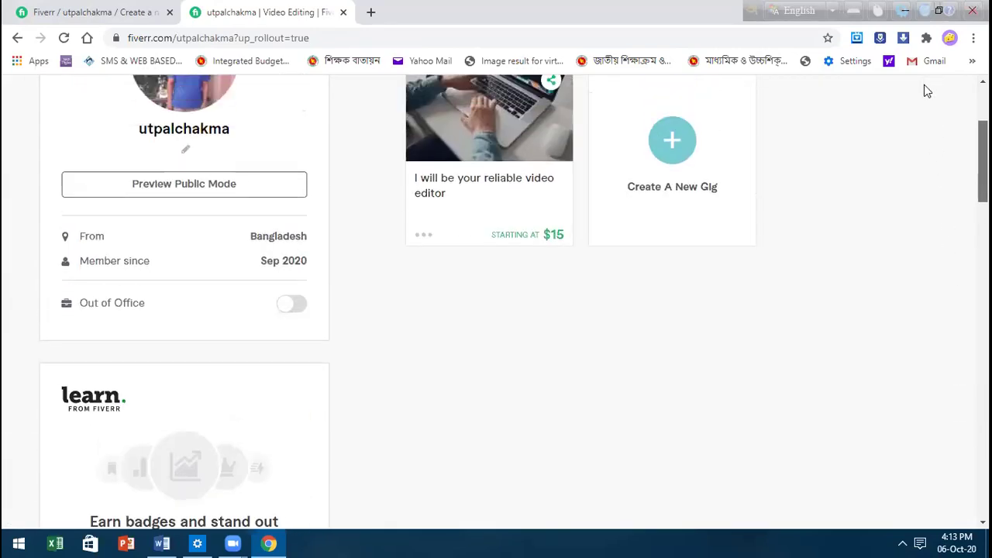
scroll(923, 85, up, 1)
scroll(924, 88, up, 1)
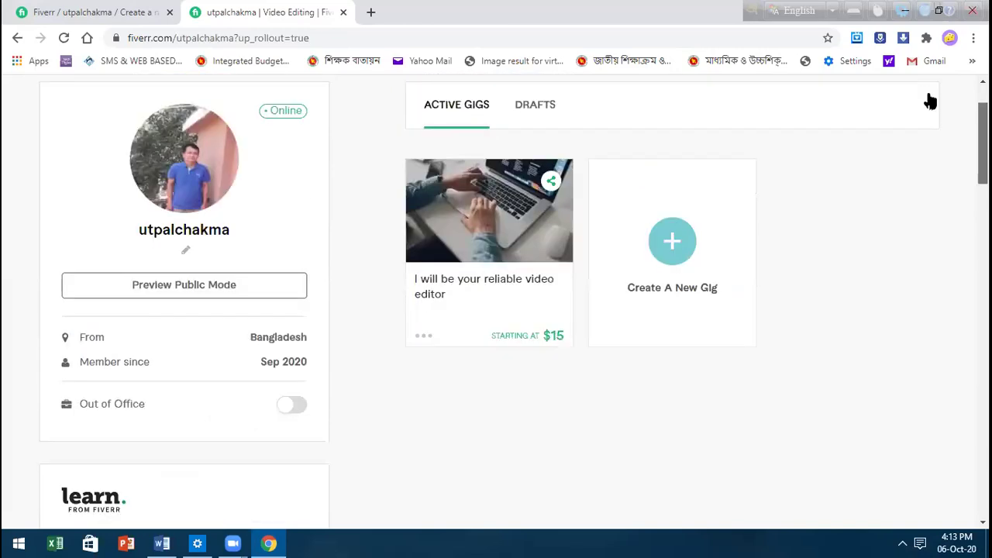
scroll(927, 103, up, 1)
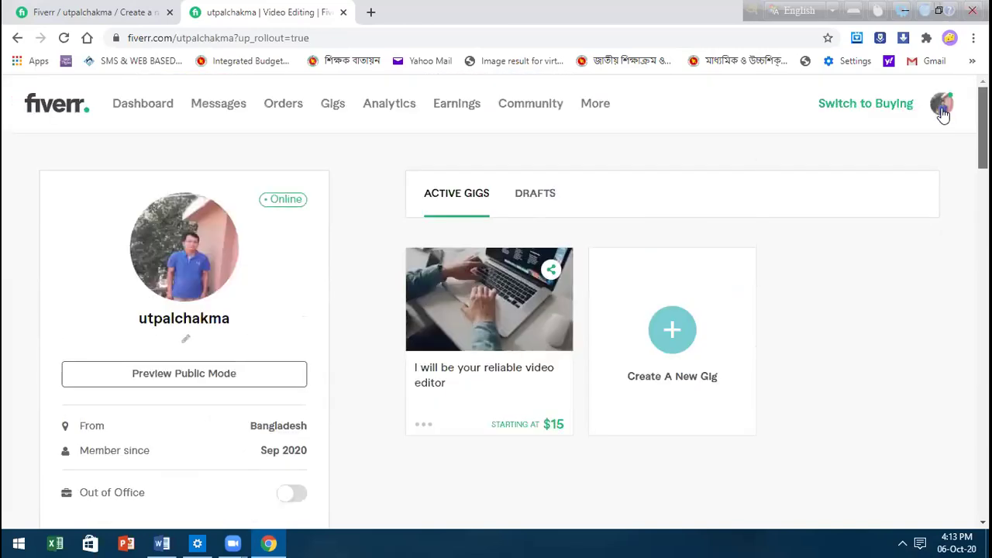
Open the account Settings page and scroll to the Account Deactivation section
click(942, 112)
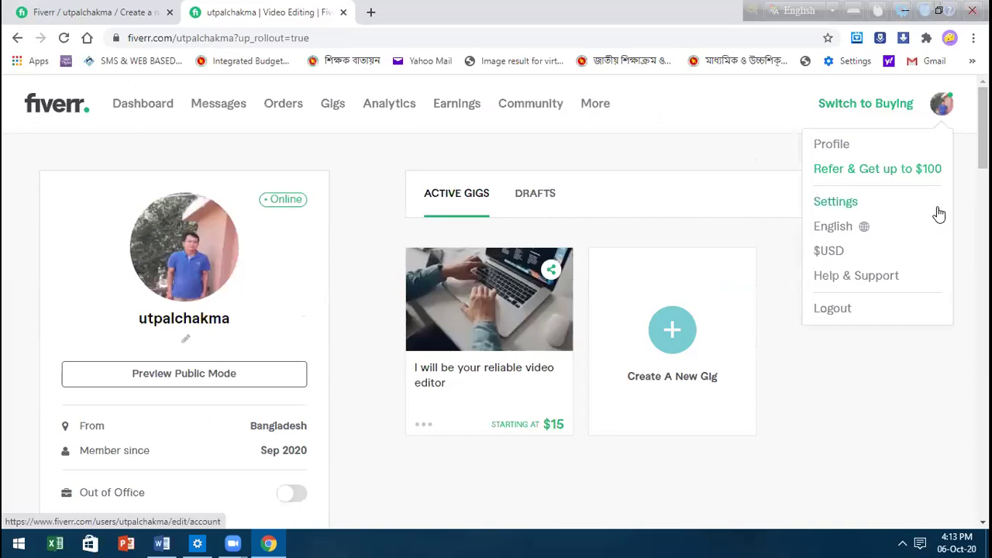
click(835, 202)
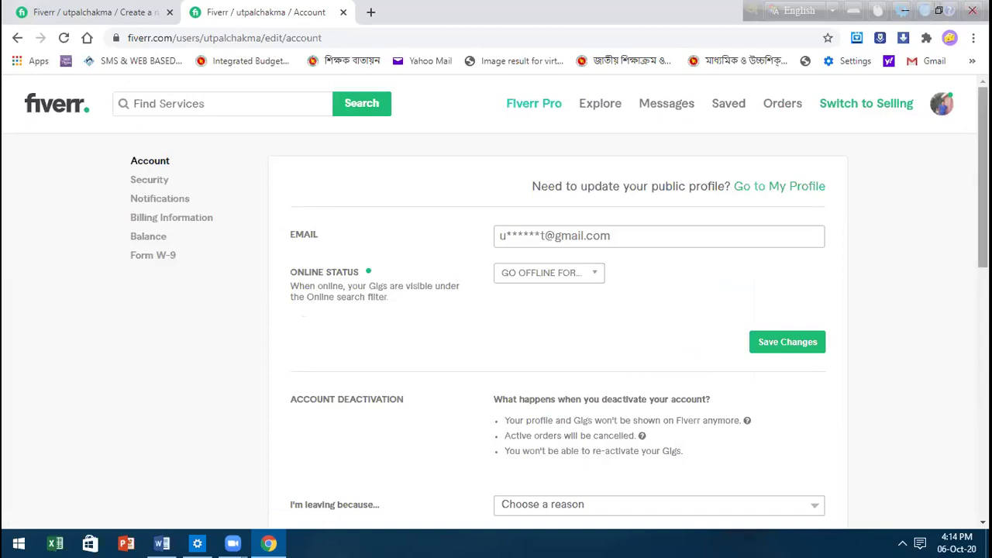
scroll(495, 301, down, 1)
scroll(496, 301, up, 1)
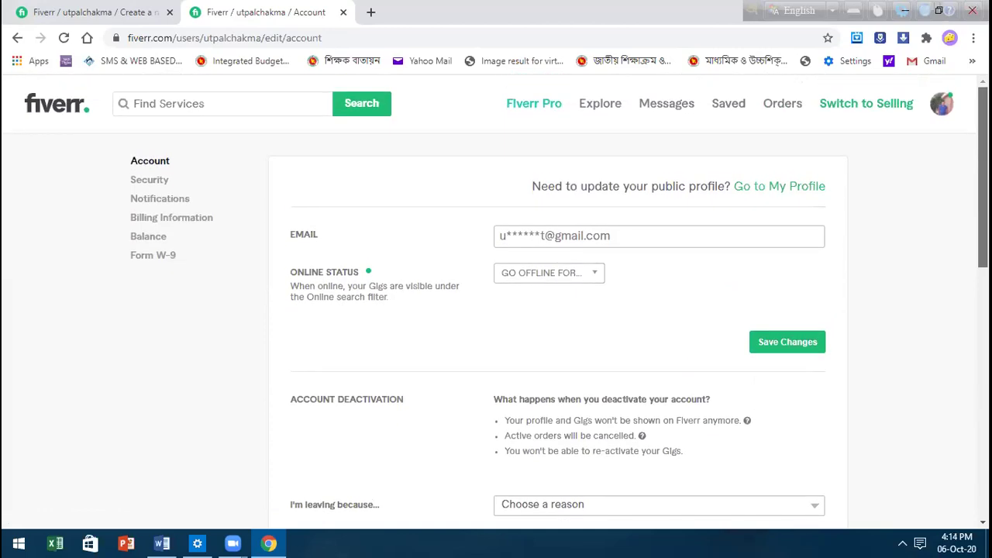
scroll(496, 300, down, 2)
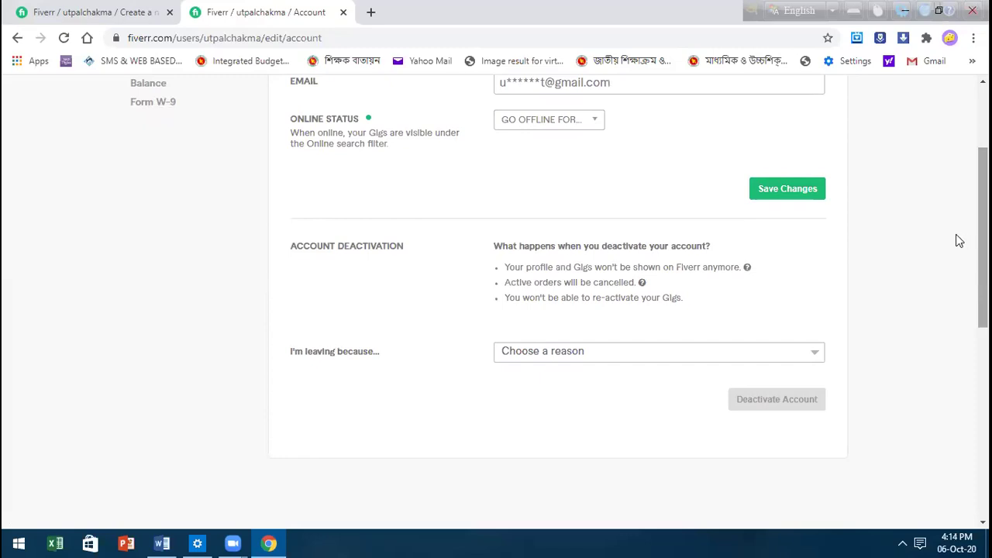
click(597, 353)
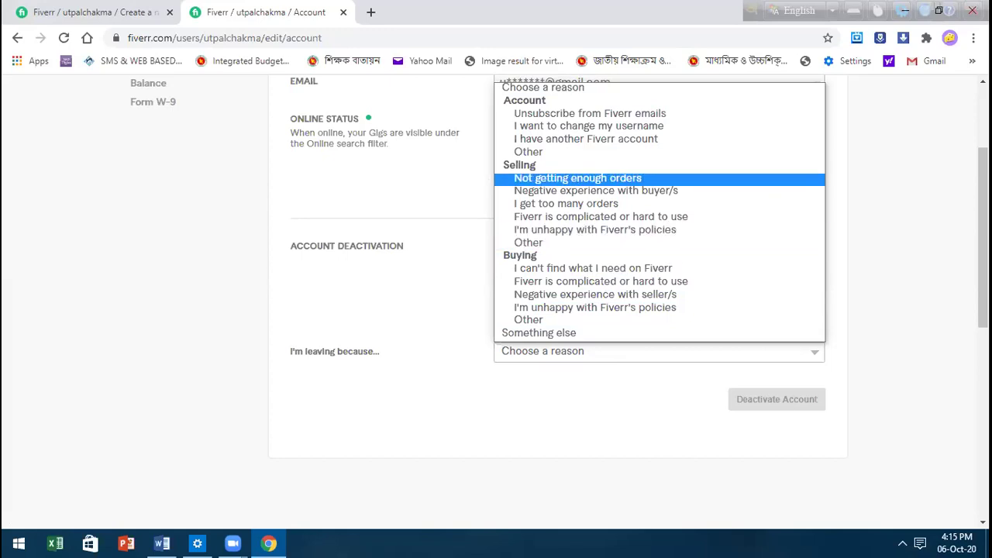
scroll(982, 233, up, 2)
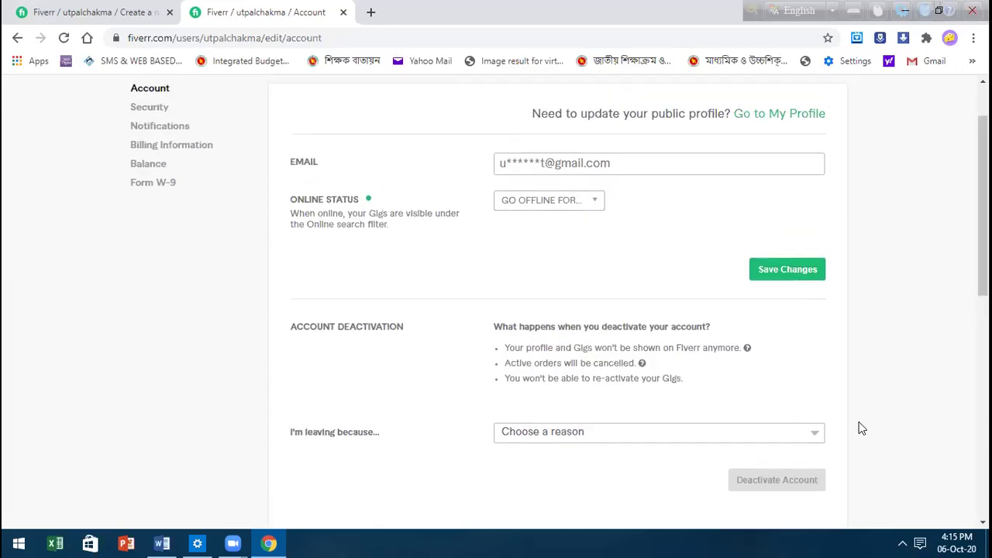
click(816, 436)
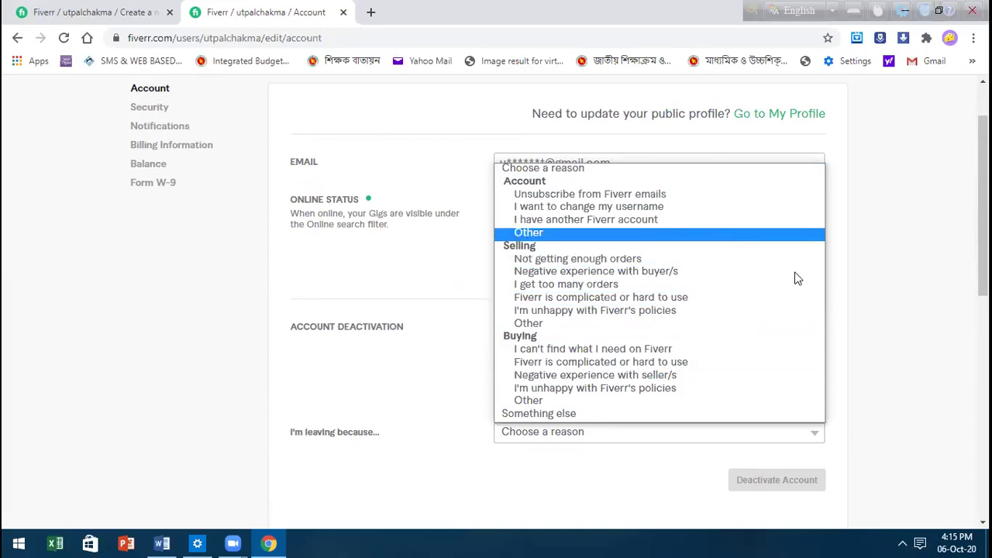
click(839, 302)
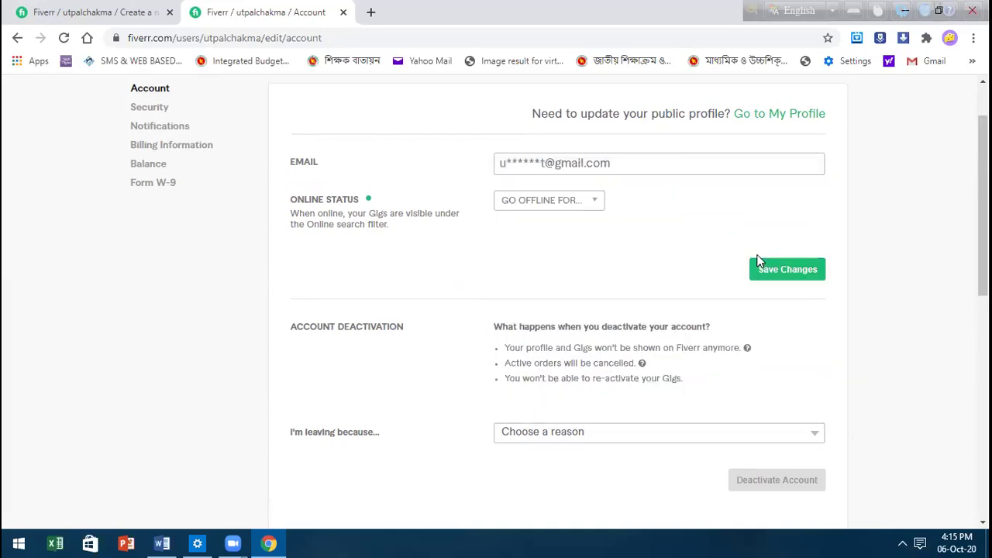
triple_click(837, 303)
click(812, 342)
Leave account settings and return to the seller profile with its $15 video editor gig
click(595, 204)
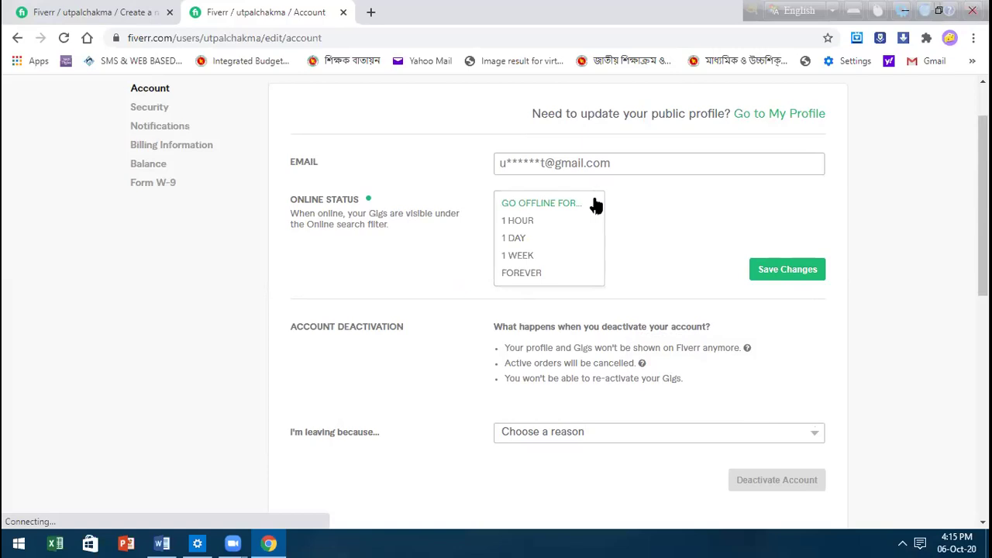
click(594, 203)
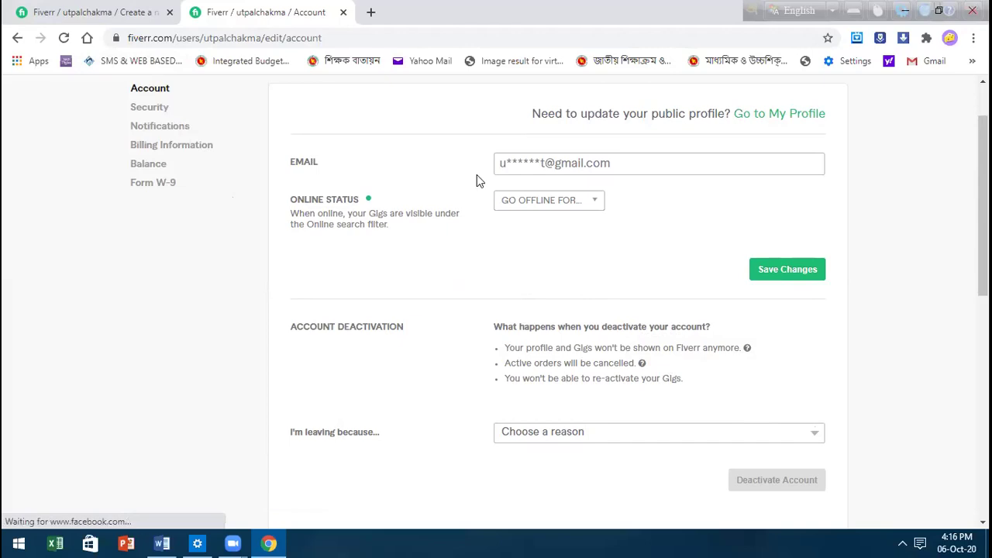
scroll(559, 300, up, 1)
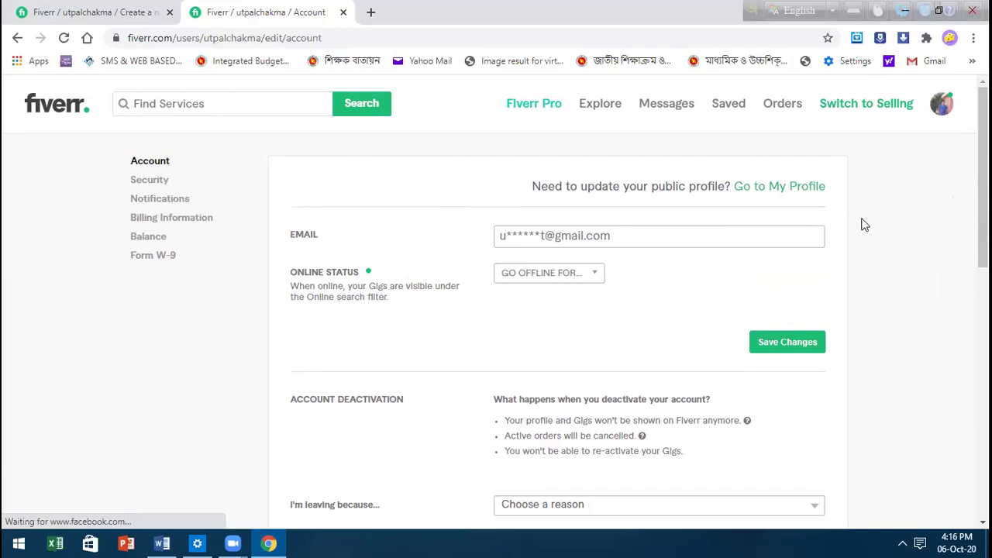
click(18, 38)
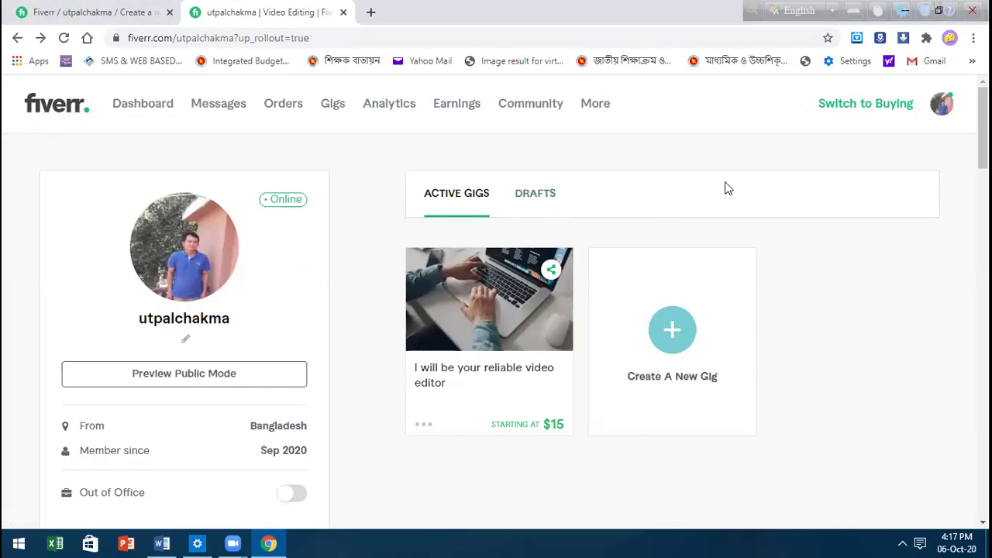
Open the avatar dropdown menu on the seller dashboard
click(944, 111)
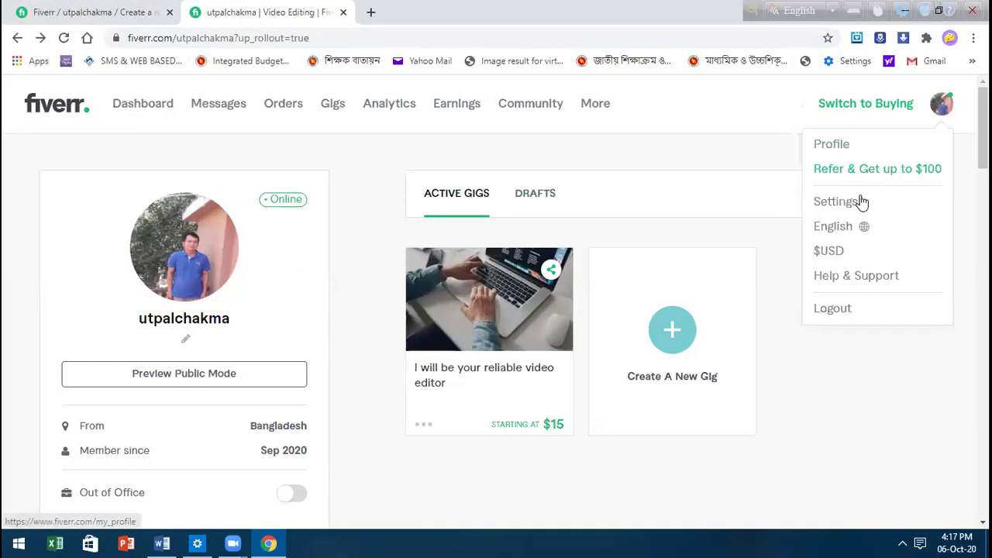
Open account Settings and look through the deactivation reason list
click(835, 201)
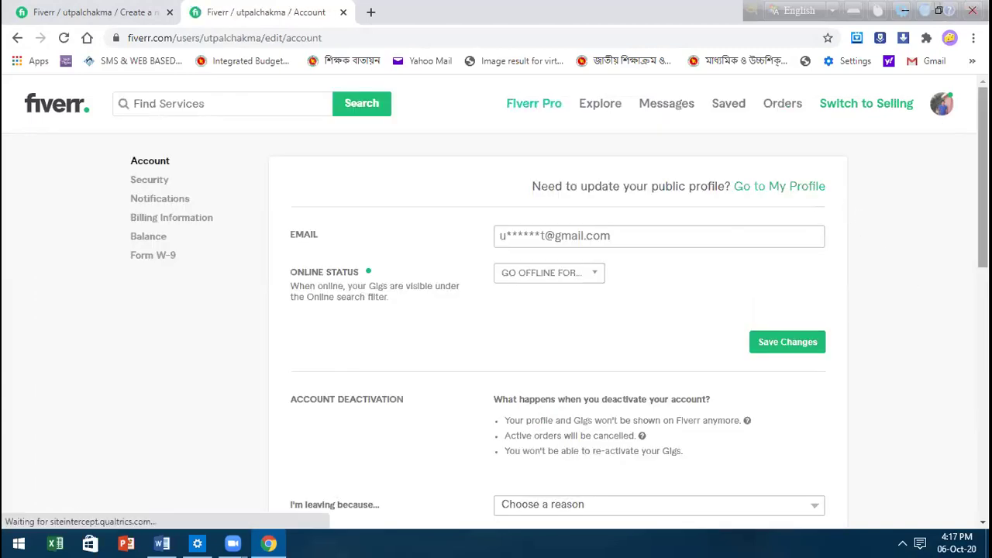
scroll(636, 335, down, 2)
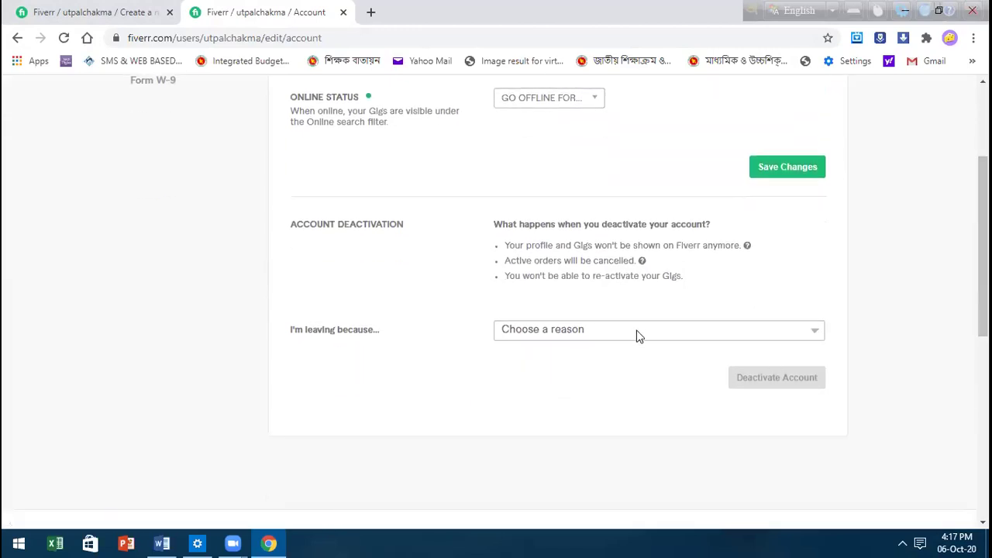
click(814, 331)
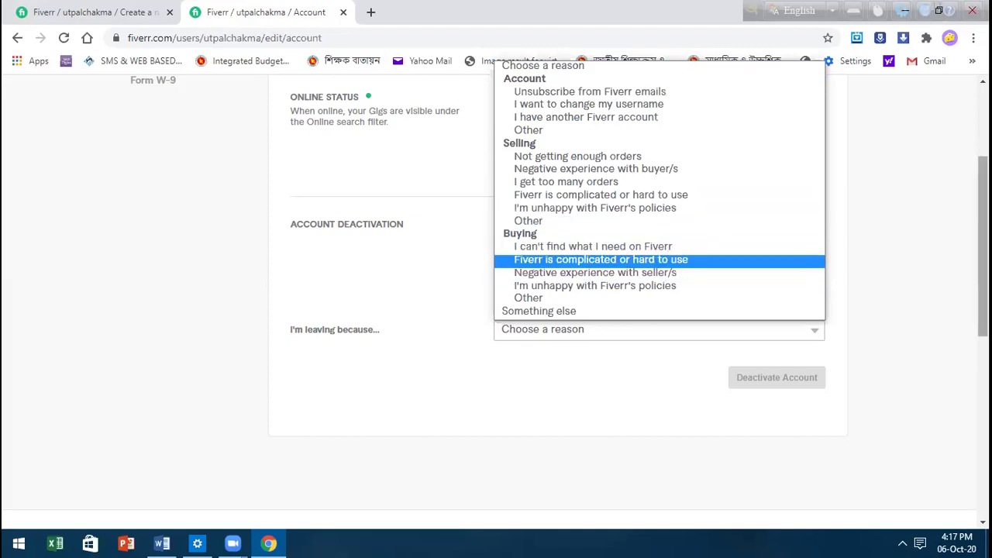
scroll(894, 332, up, 1)
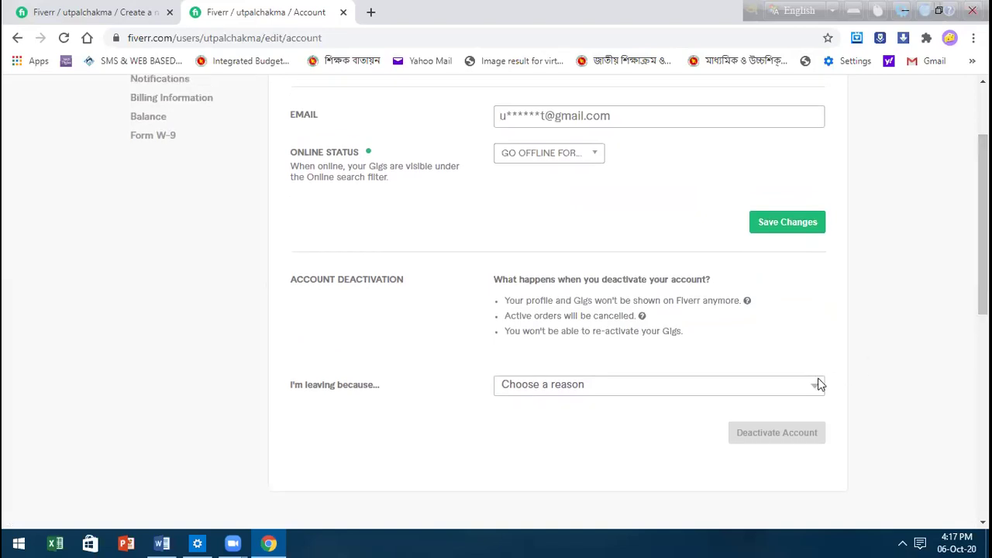
click(816, 387)
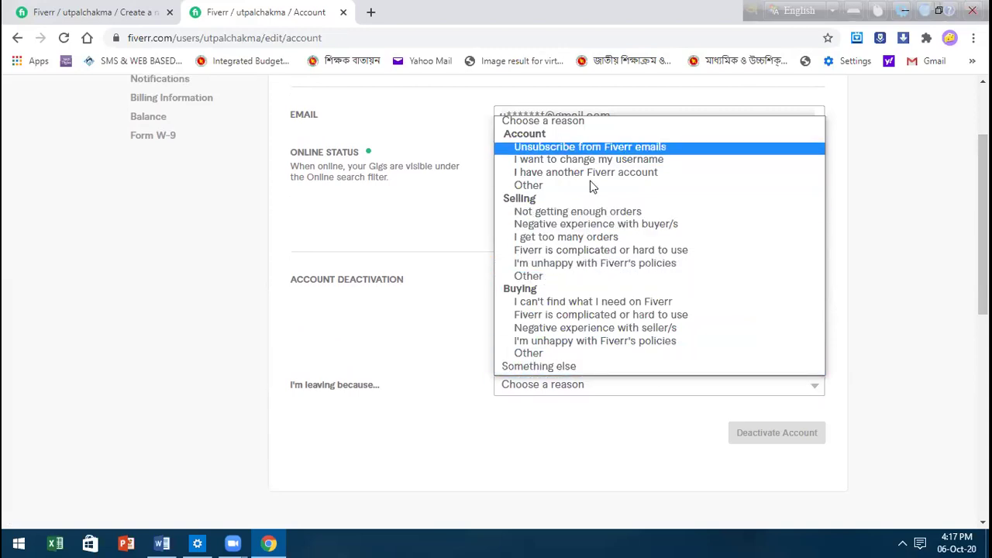
key(Escape)
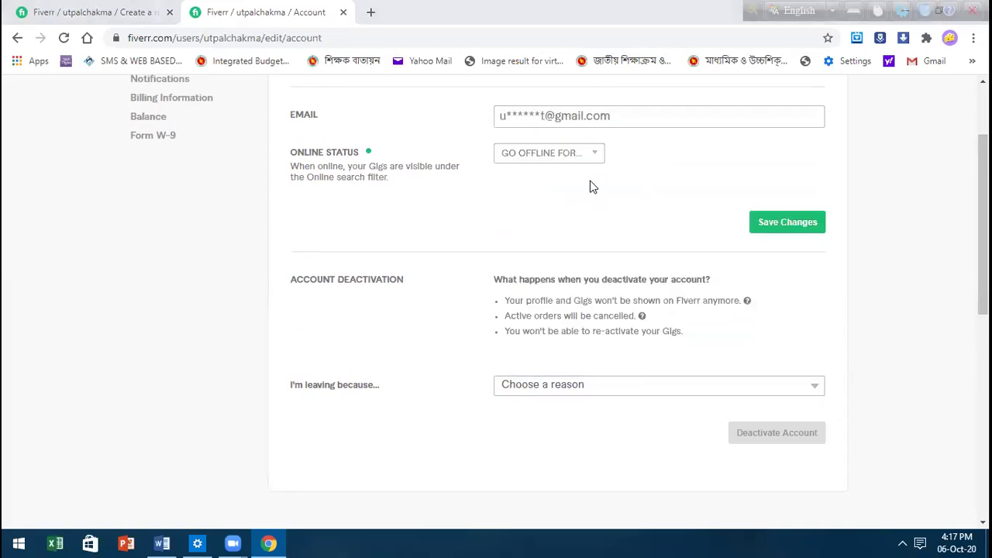
Choose 'I want to change my username' as the reason and deactivate the account
click(812, 386)
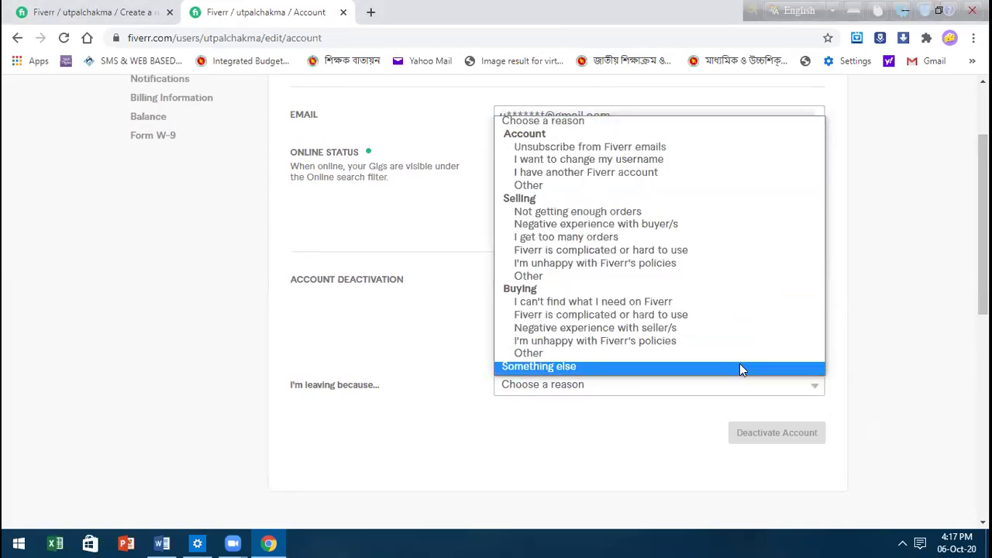
click(604, 384)
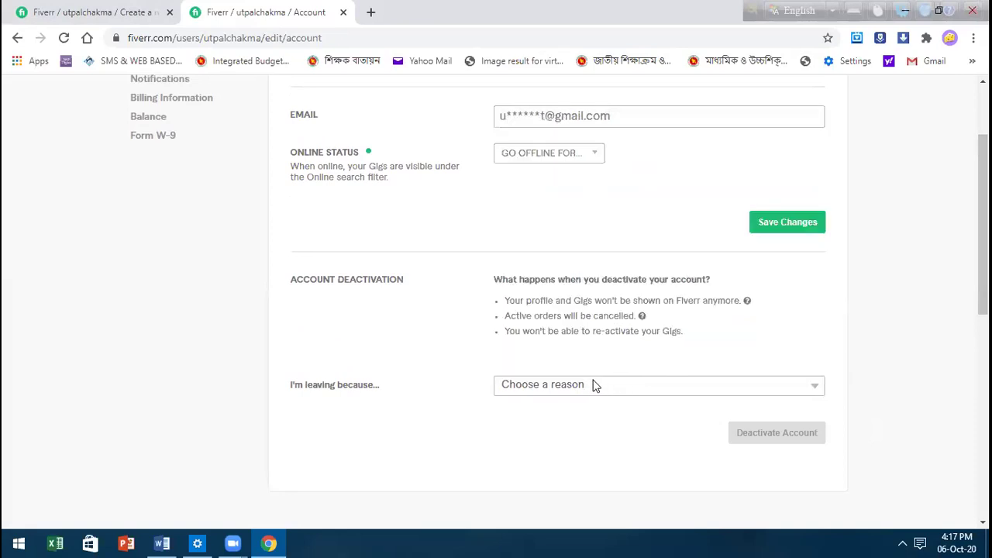
click(594, 383)
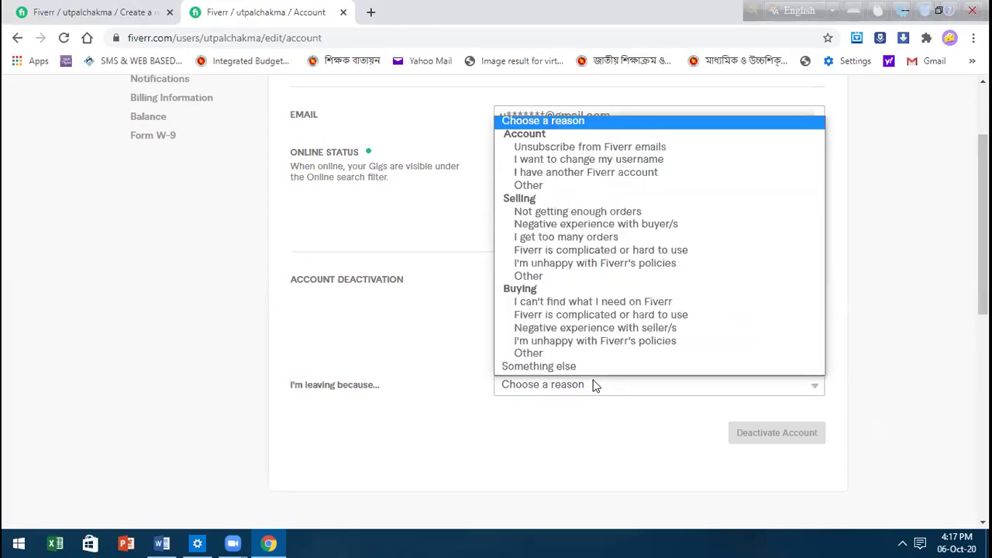
click(588, 158)
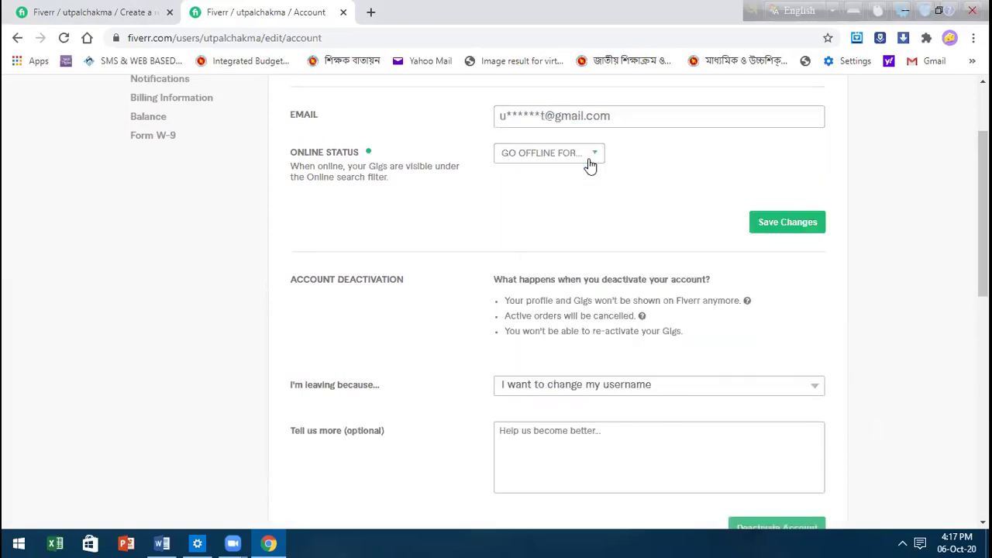
click(606, 435)
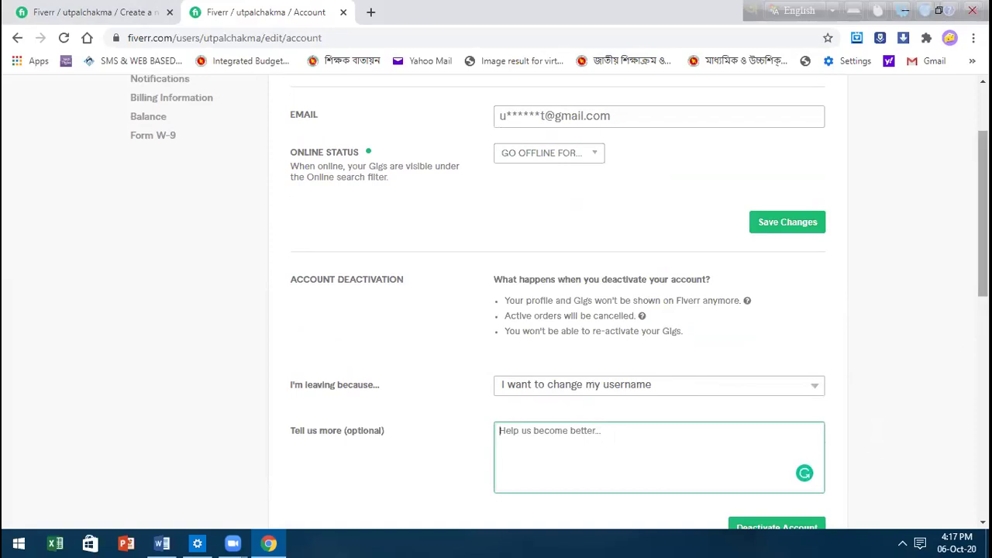
scroll(743, 450, down, 1)
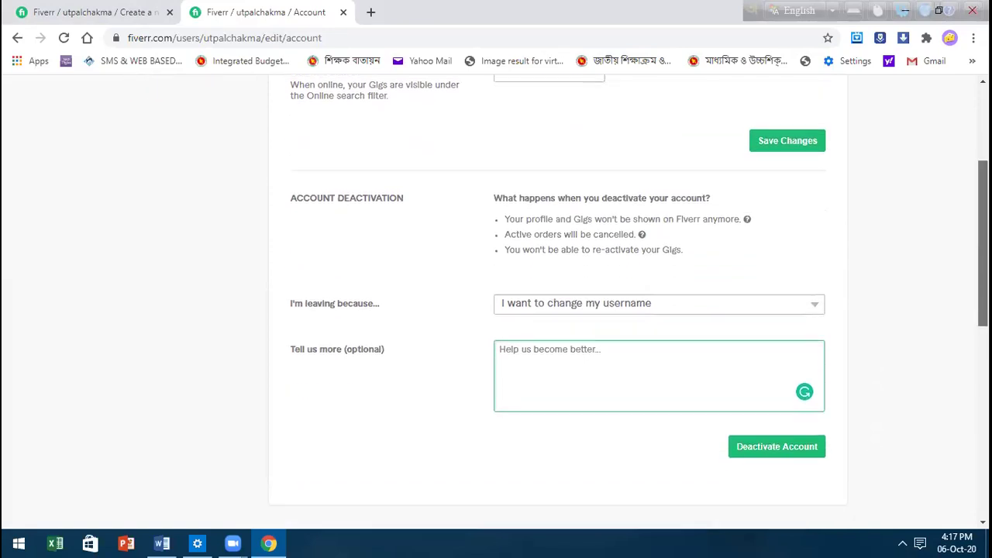
click(761, 443)
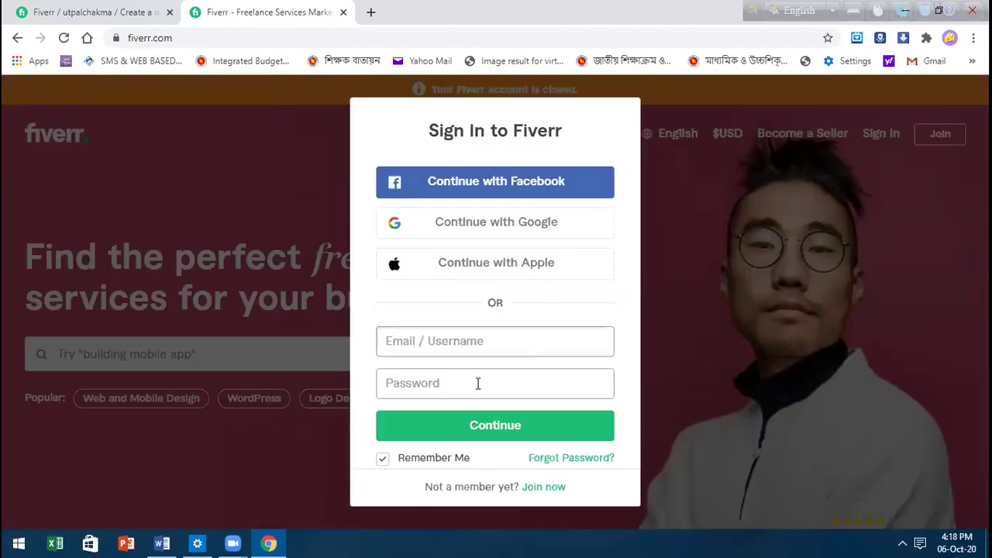
Fill the sign-in email from a saved address, then switch to the Join Fiverr form
key(Down)
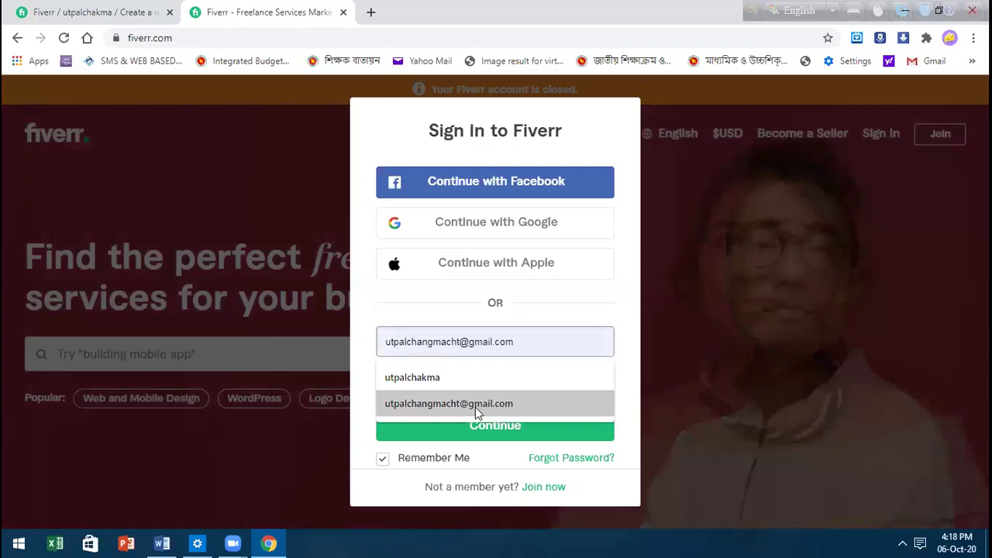
click(475, 405)
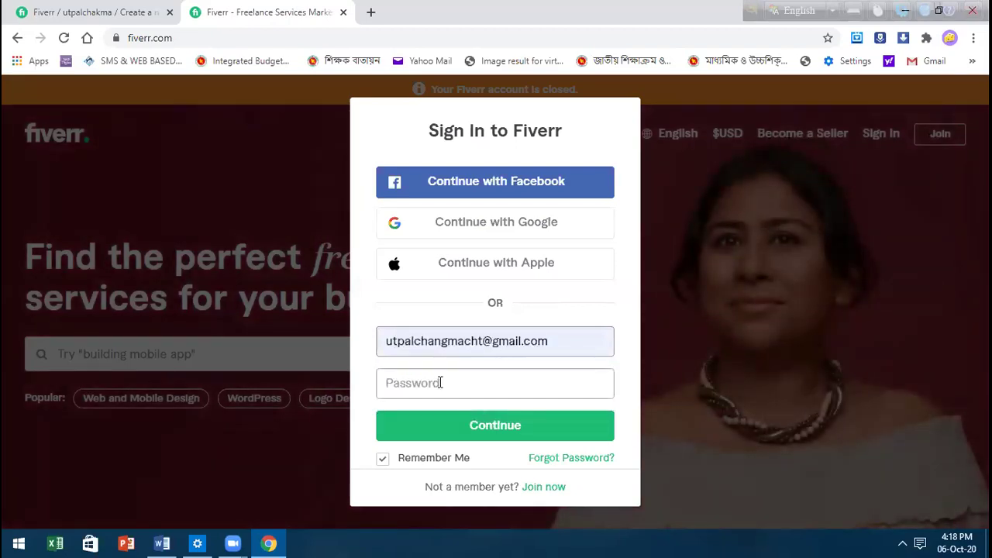
click(543, 489)
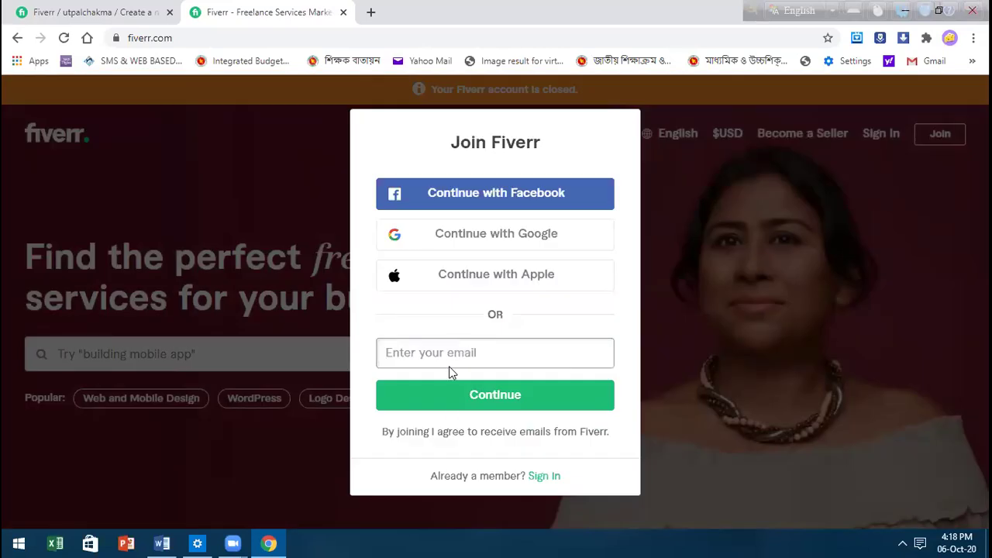
Join Fiverr using a saved email, username 'Utpalcht' and a password
click(449, 365)
text(u)
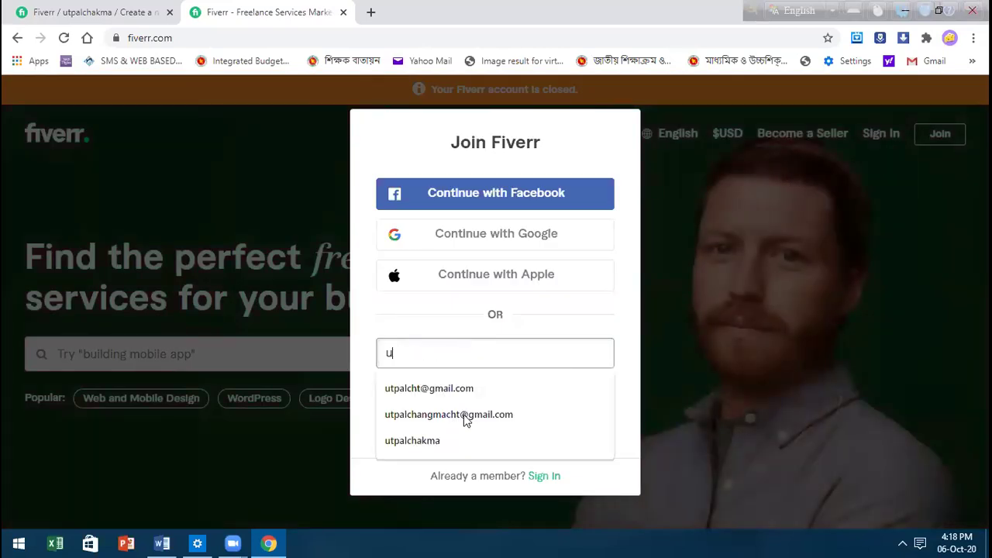
click(465, 419)
click(485, 395)
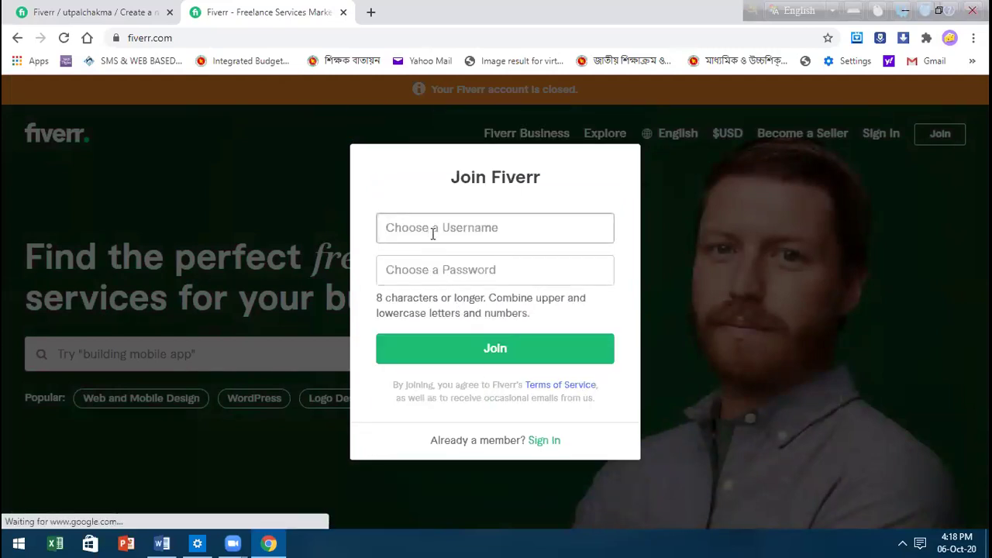
text(U)
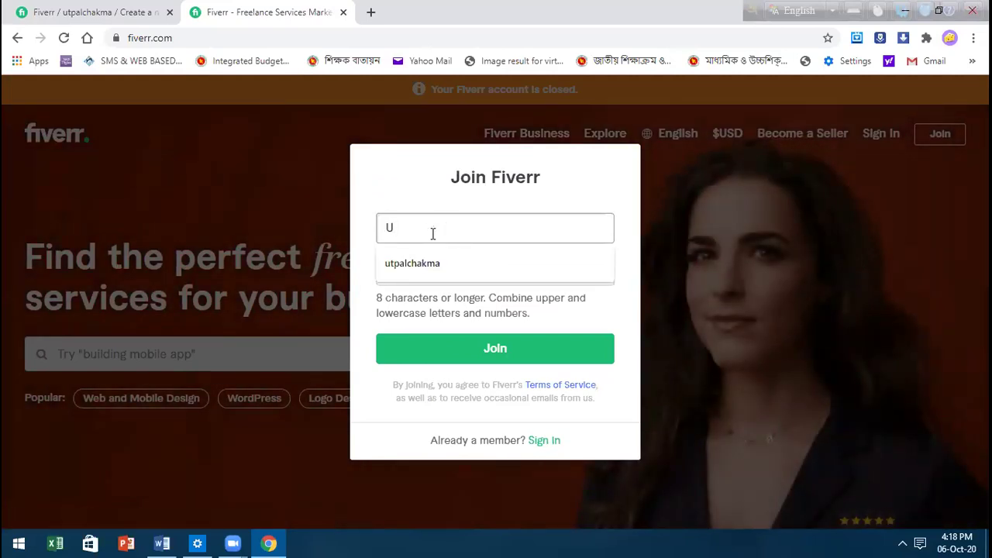
text(tp)
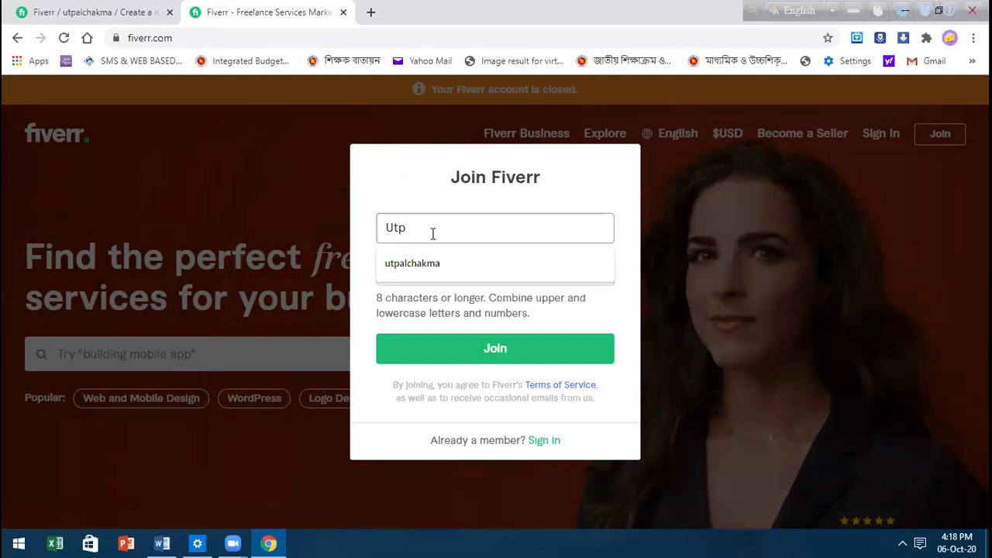
text(al)
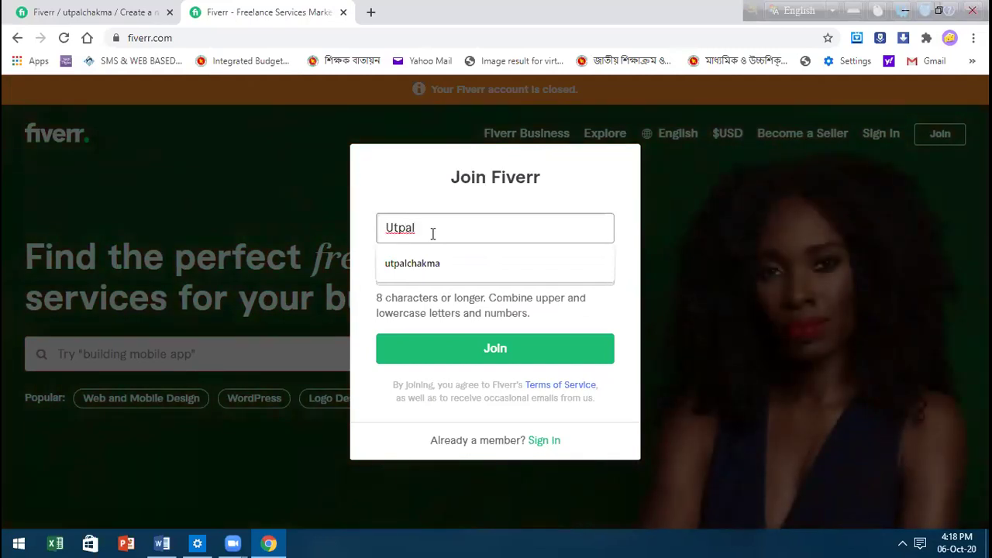
text(cht)
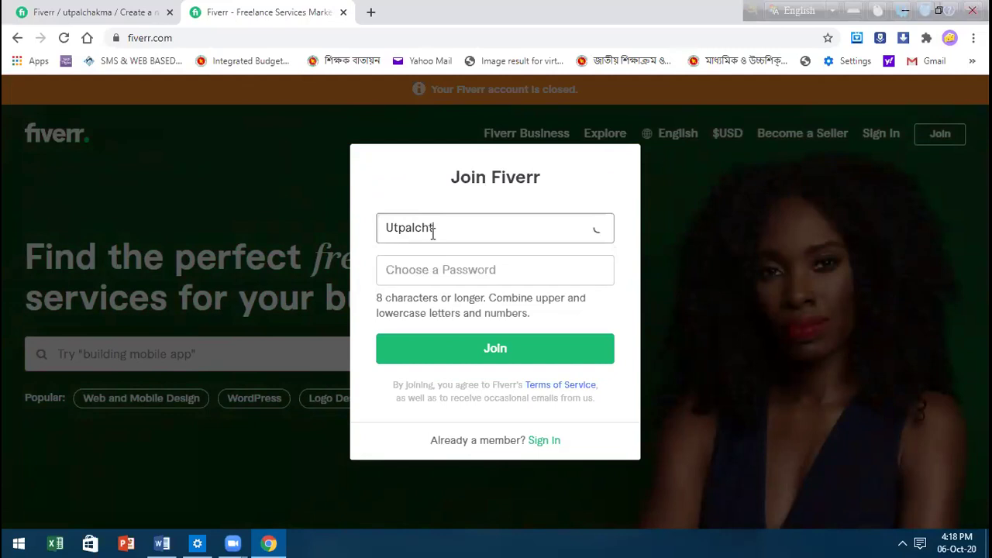
click(416, 269)
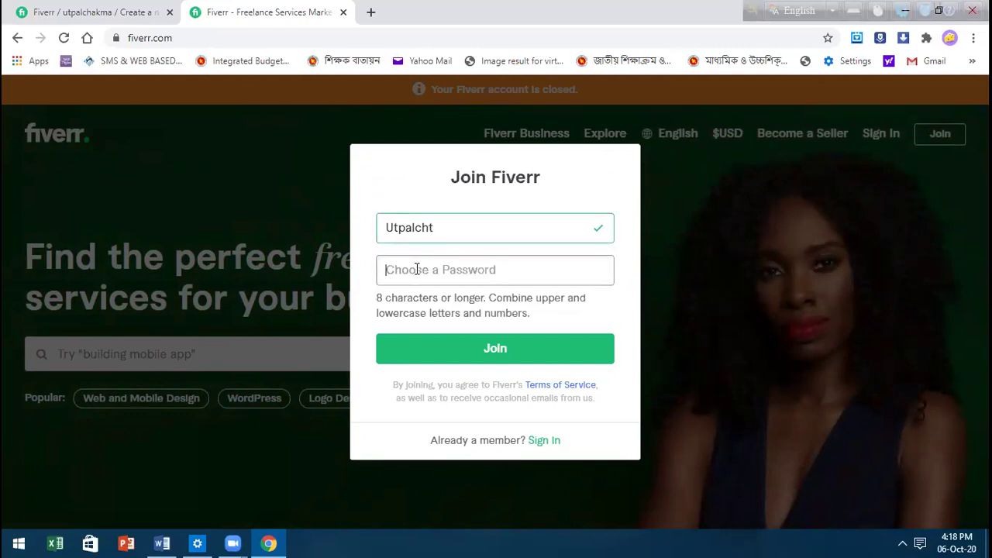
text(•••)
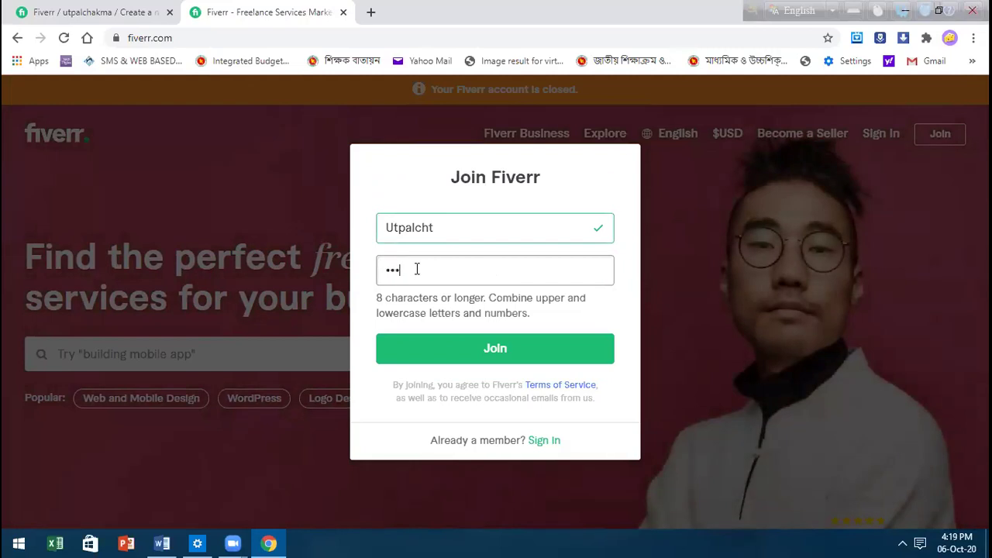
text(•••••••)
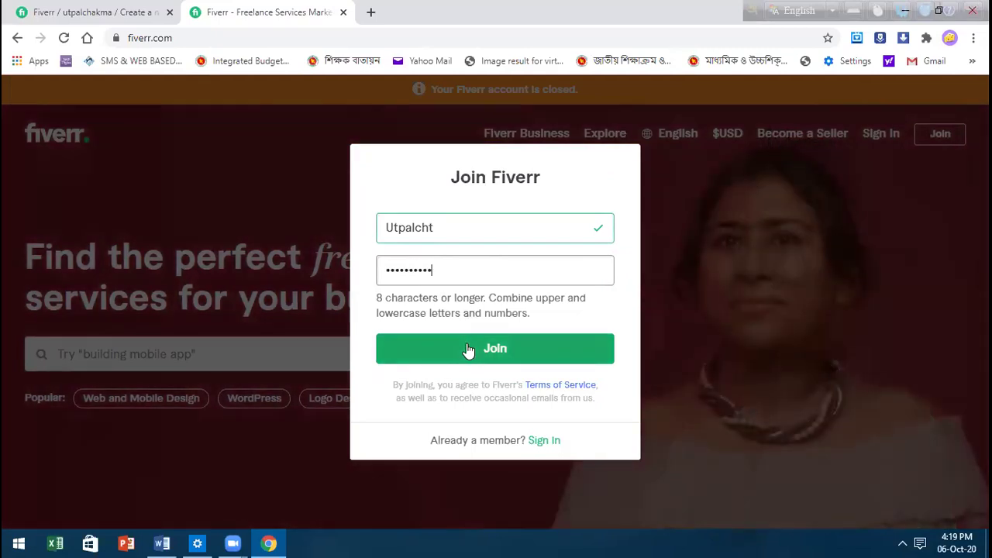
click(466, 349)
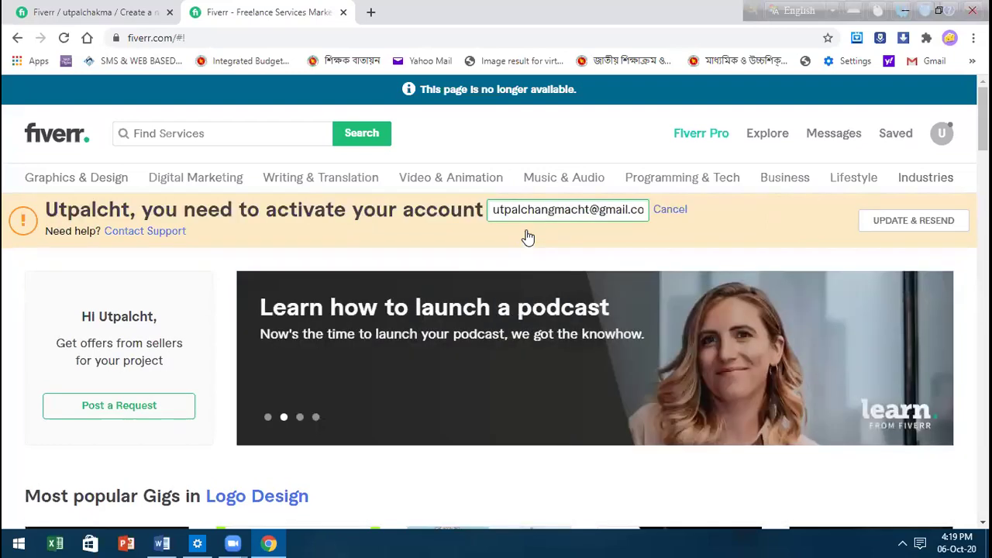
Submit a different Gmail address as the activation email, then open the Gmail inbox
key(Delete)
key(Delete)
key(Delete)
key(Delete)
key(Delete)
key(Delete)
key(Delete)
key(Delete)
key(Delete)
key(Delete)
key(Delete)
key(Delete)
key(Delete)
key(Delete)
key(Delete)
key(Delete)
key(Delete)
key(Delete)
key(Delete)
key(Delete)
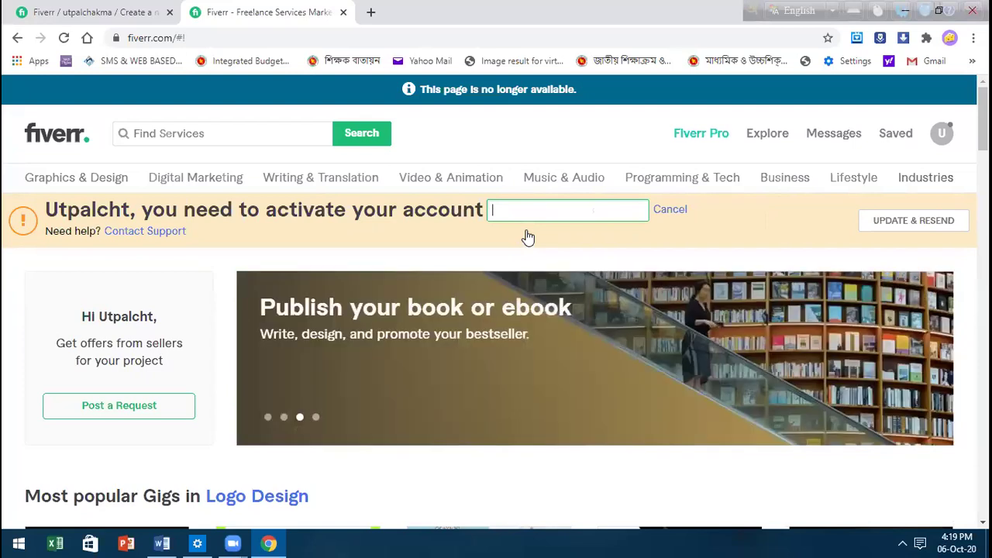
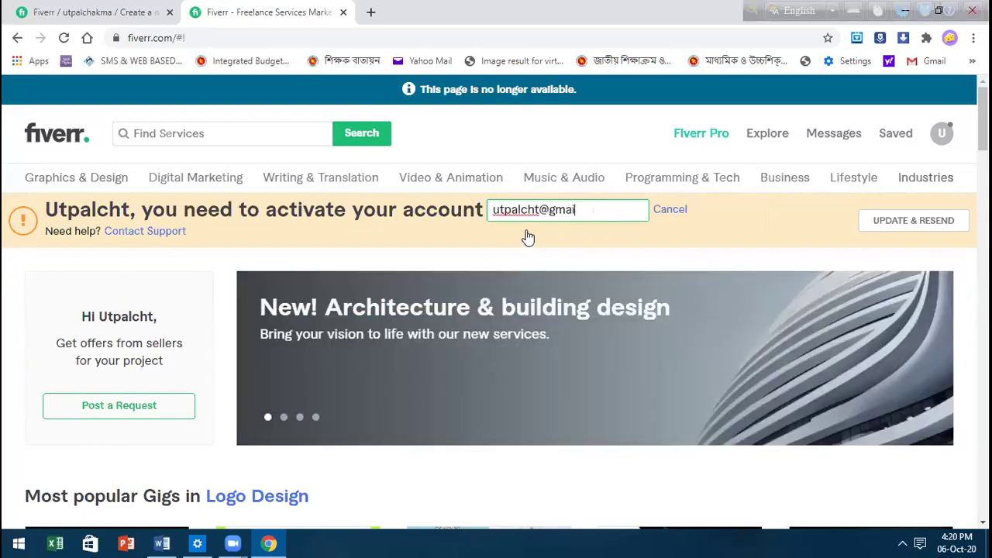
click(890, 220)
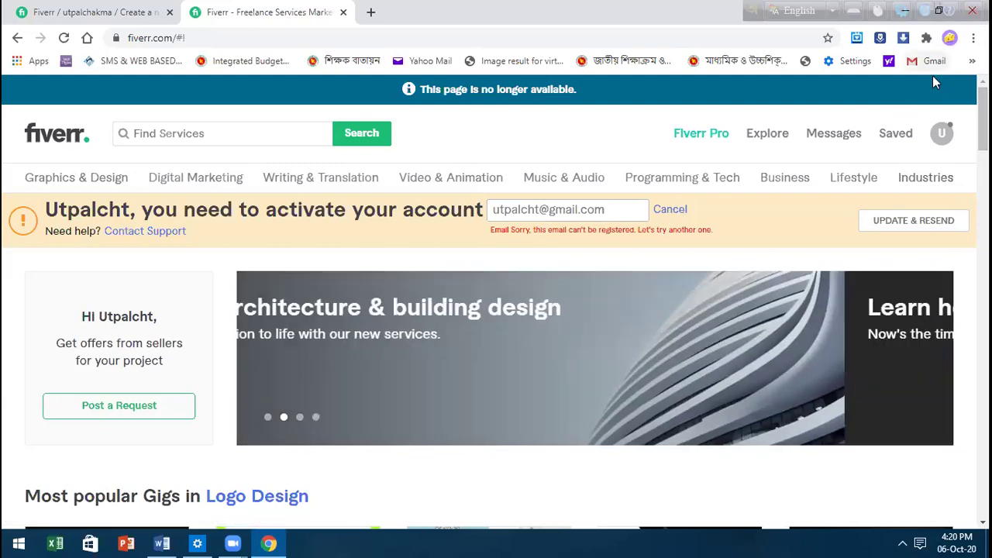
click(929, 61)
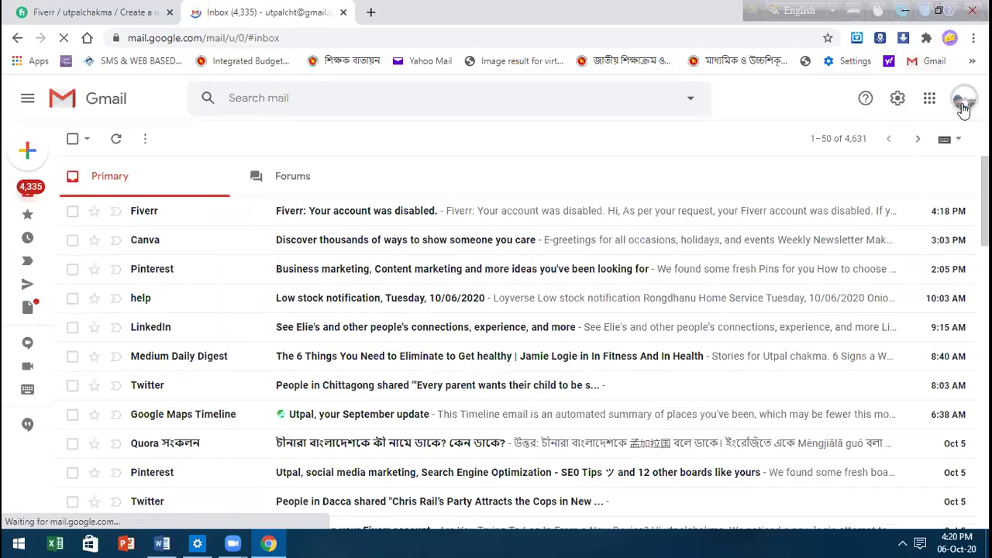
Show the signed-in Google accounts and select the active account's email address
click(963, 104)
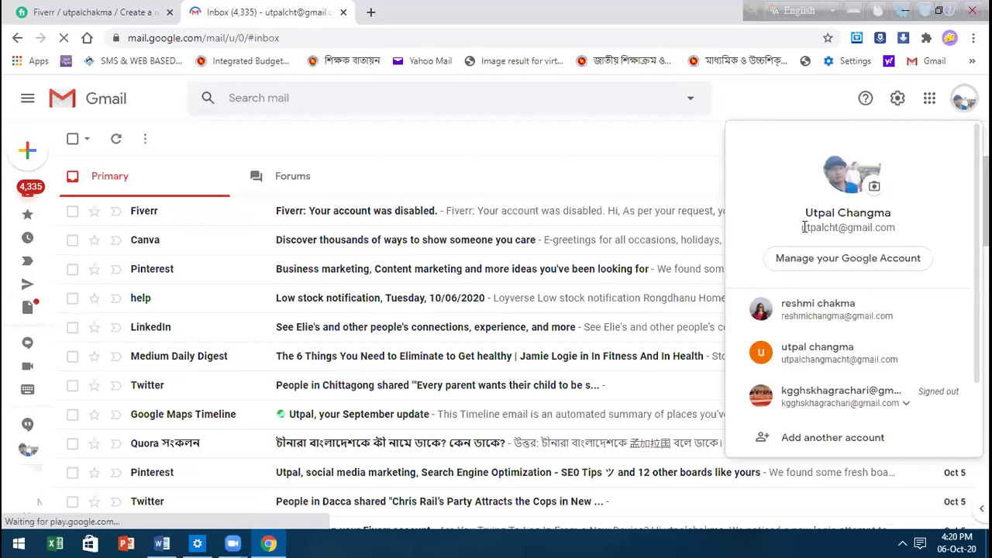
drag(802, 227, 896, 229)
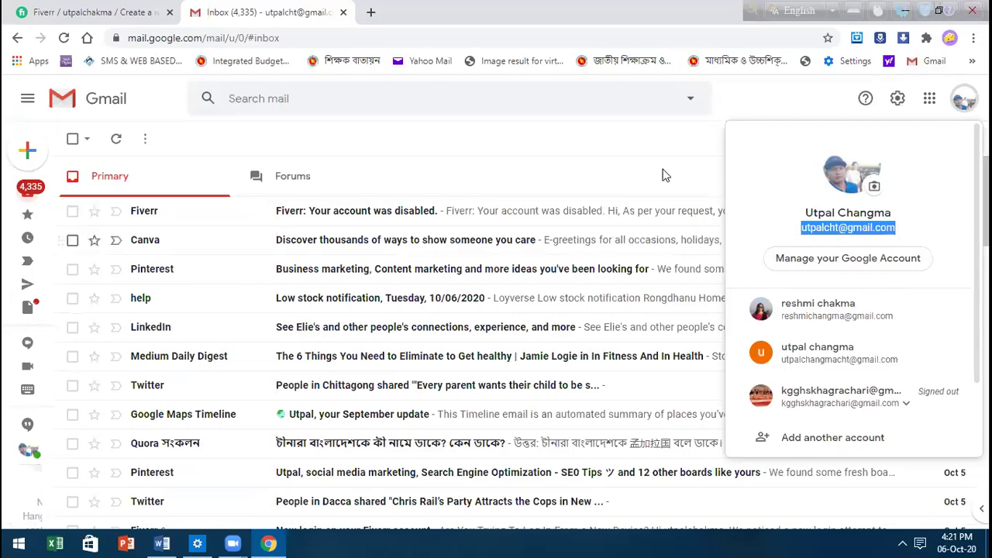
Open and scroll through Fiverr's 'Your account was disabled.' email in Gmail
click(681, 179)
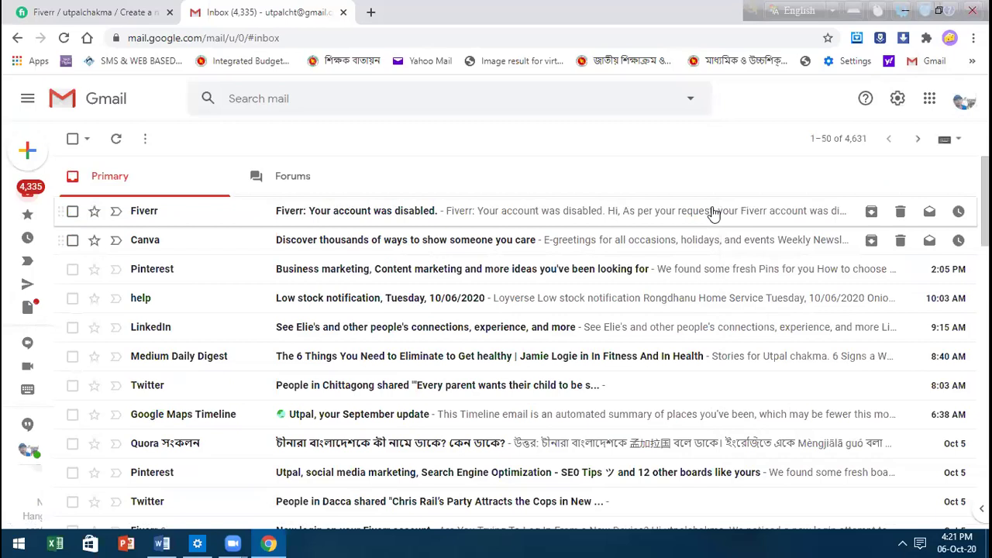
click(711, 211)
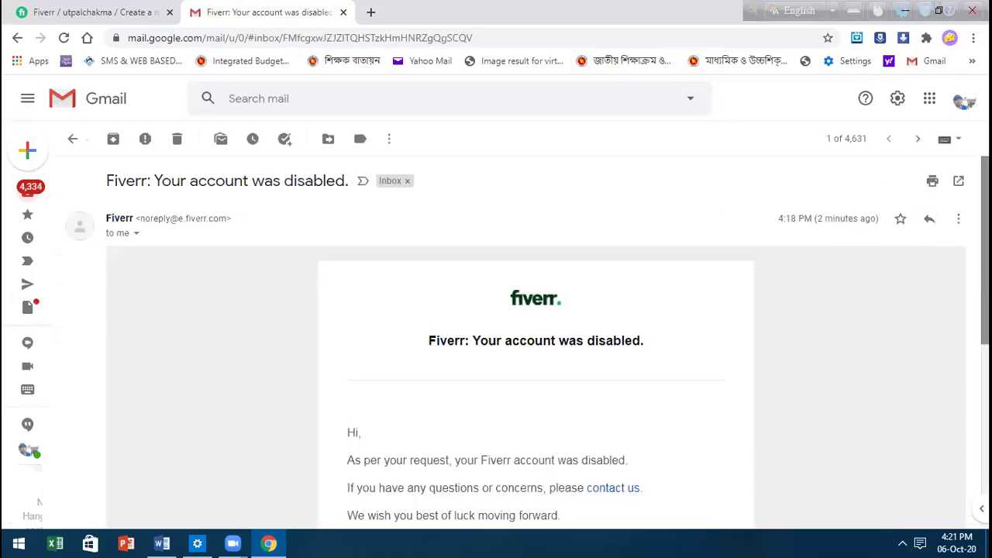
scroll(535, 348, down, 1)
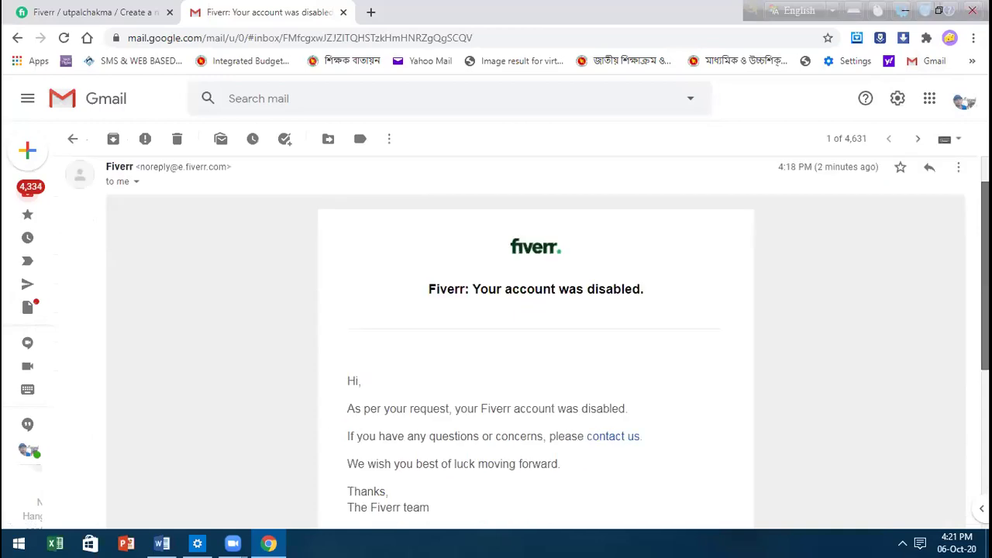
scroll(535, 341, down, 2)
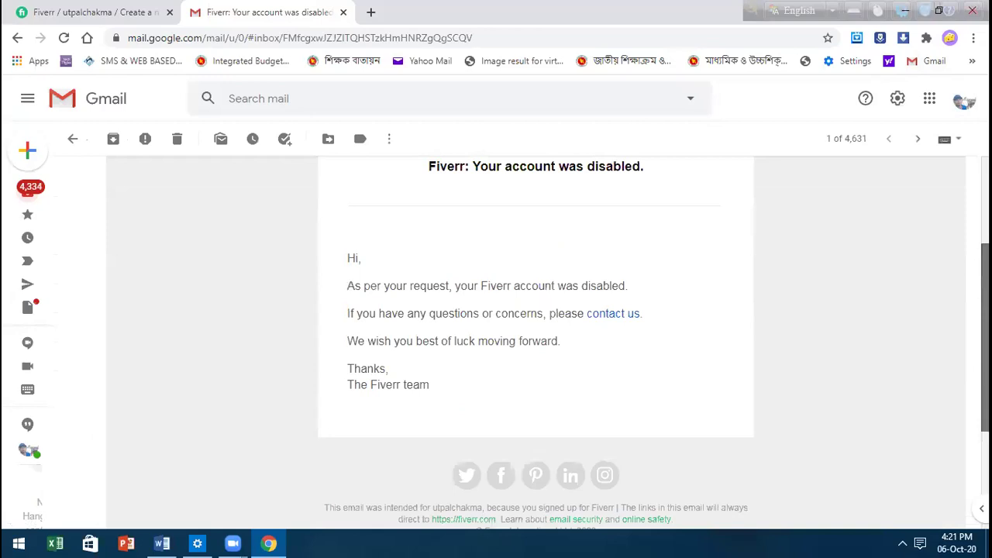
scroll(535, 341, down, 2)
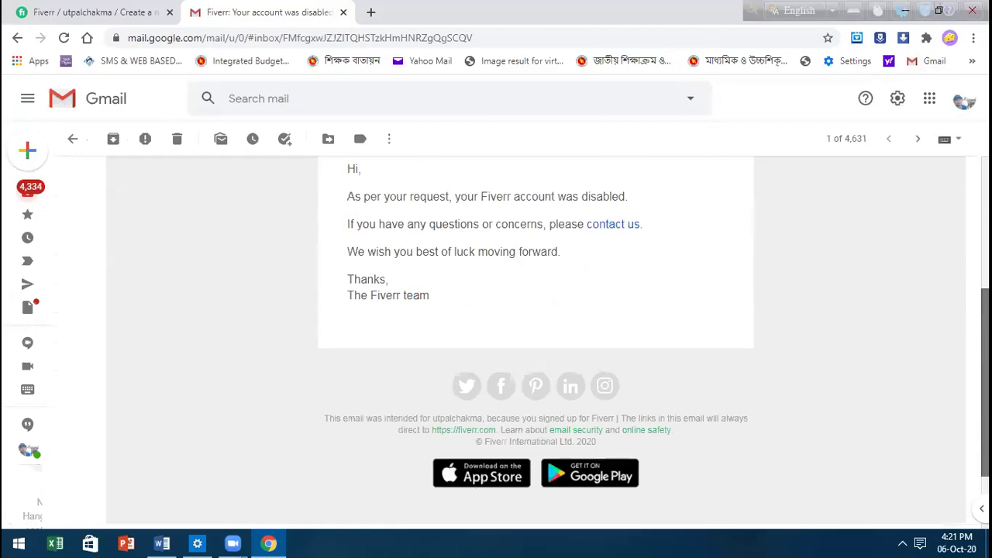
scroll(923, 163, up, 4)
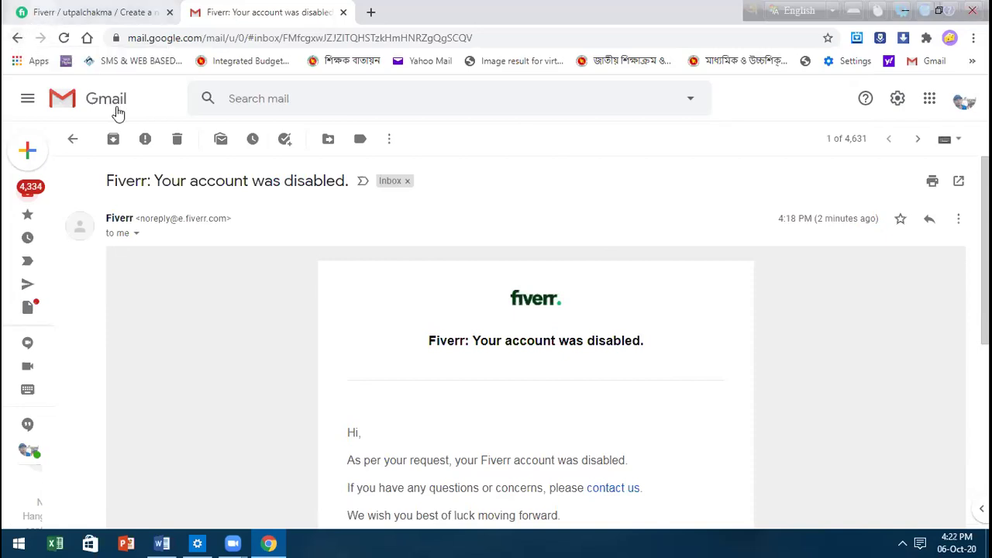
key(ctrl+shift+Tab)
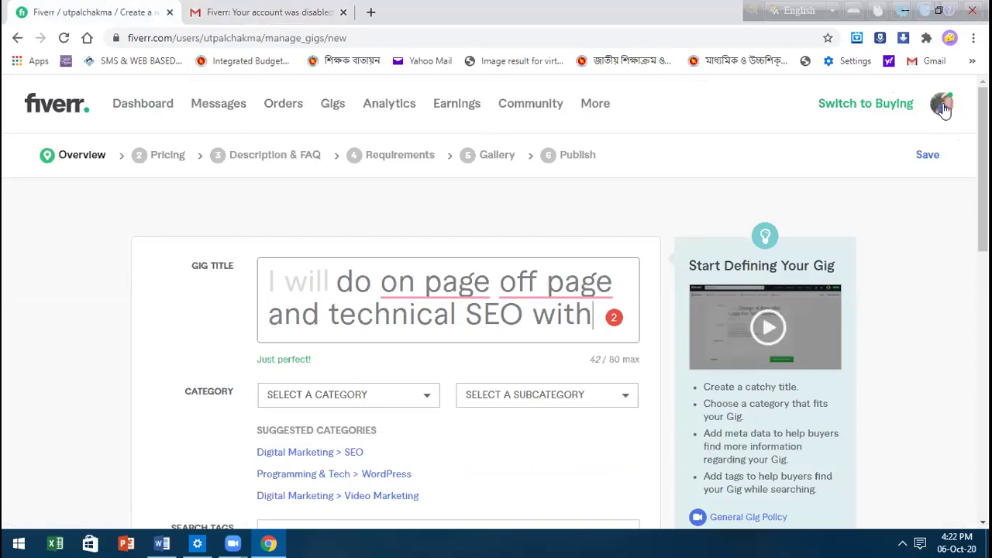
click(943, 109)
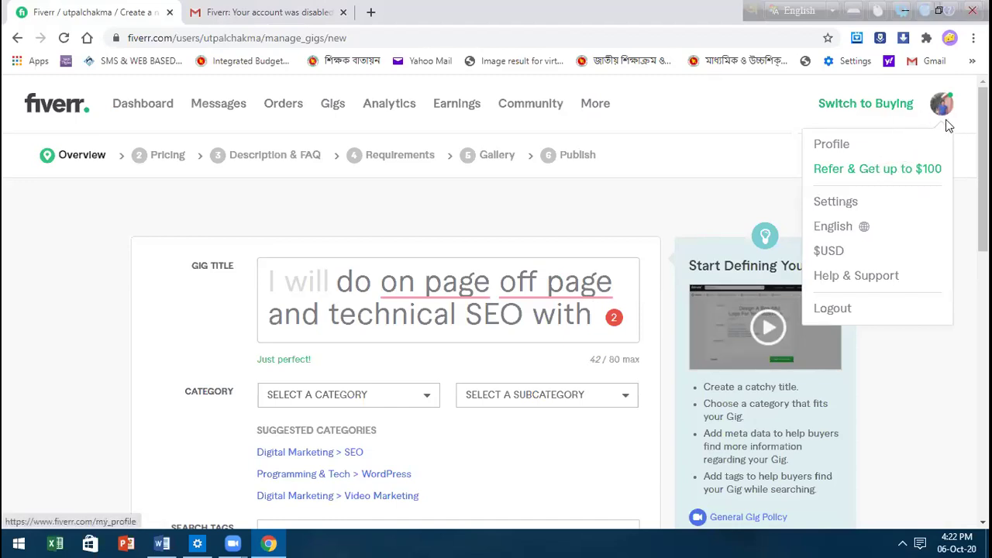
click(835, 203)
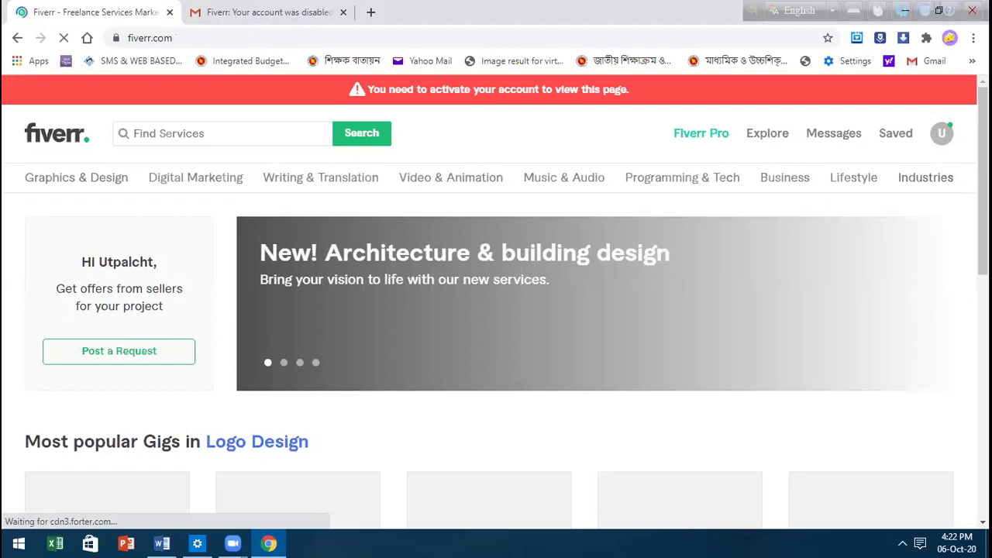
scroll(281, 212, down, 1)
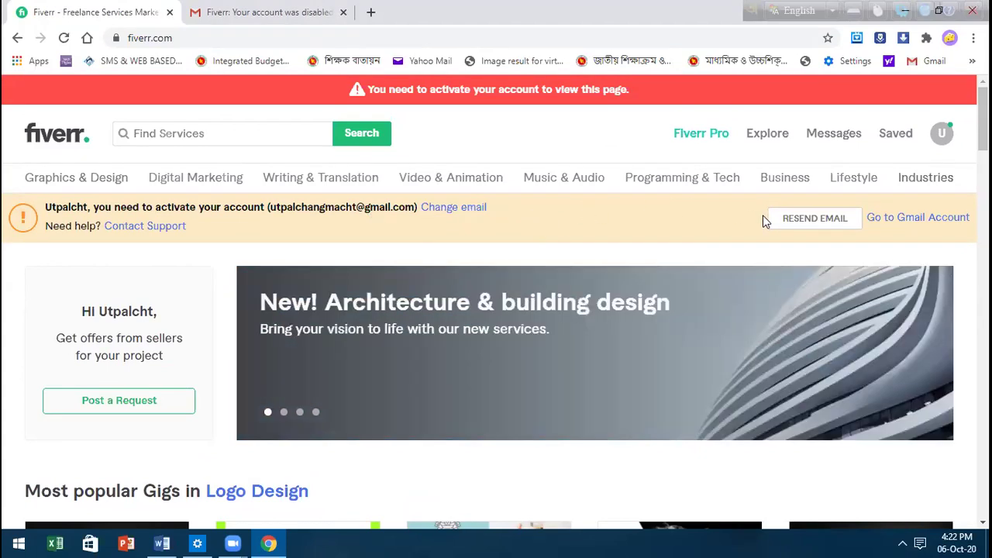
click(917, 223)
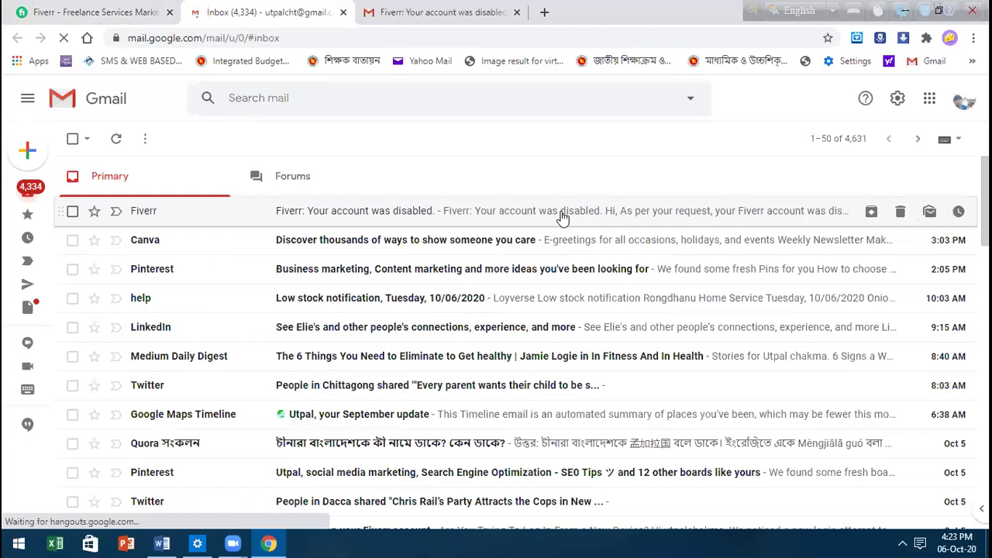
Read Fiverr's 'Your account was disabled.' email, then bring up the Google account switcher
click(563, 217)
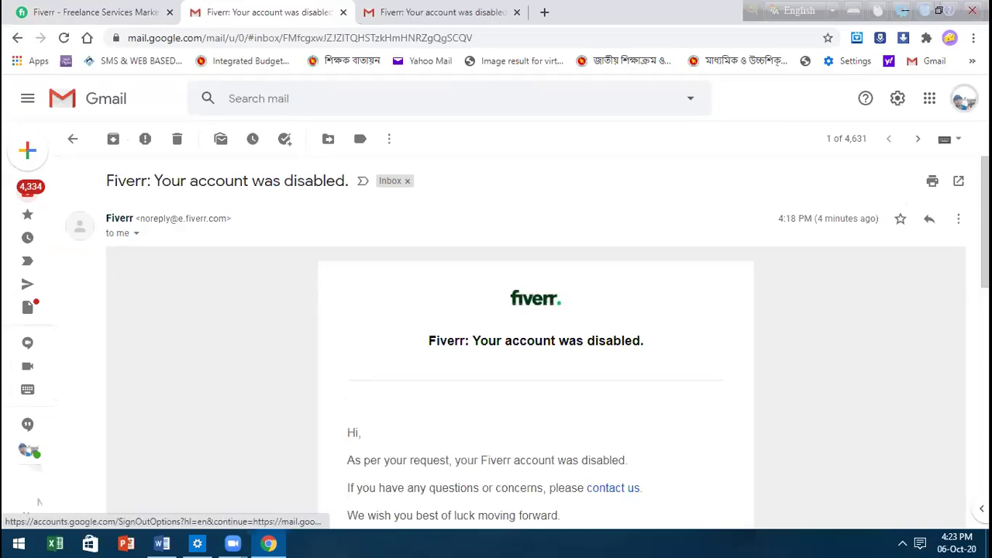
click(963, 101)
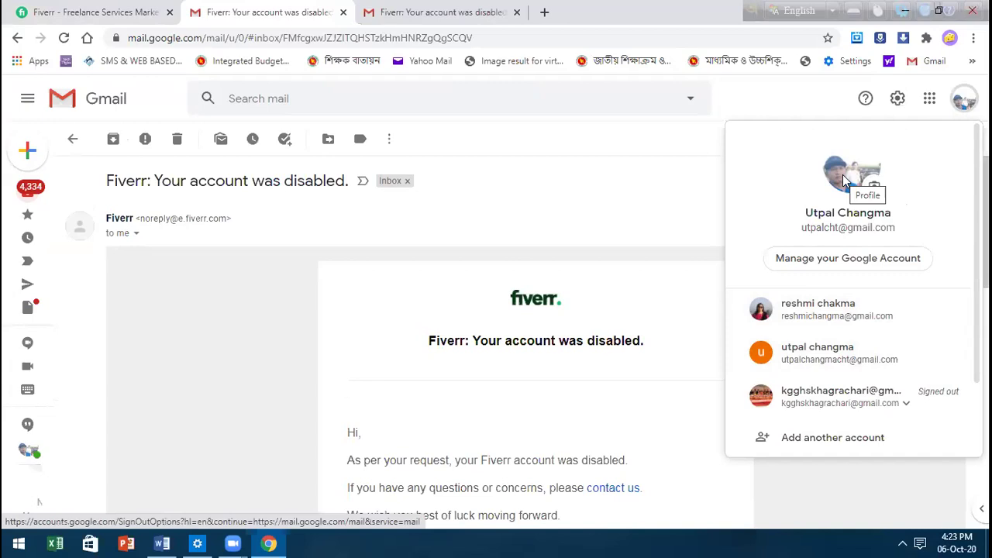
Choose the second listed Google account to load its Gmail inbox
click(825, 358)
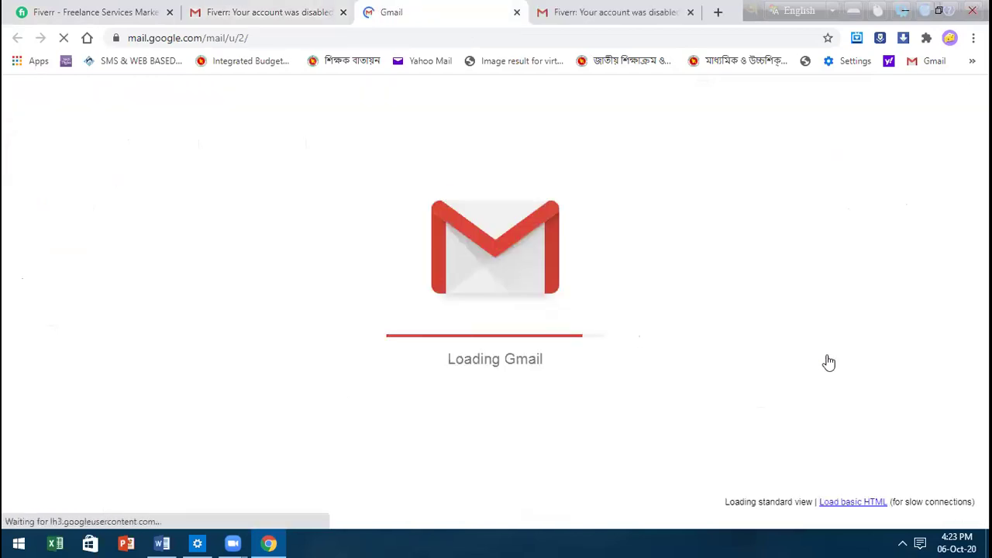
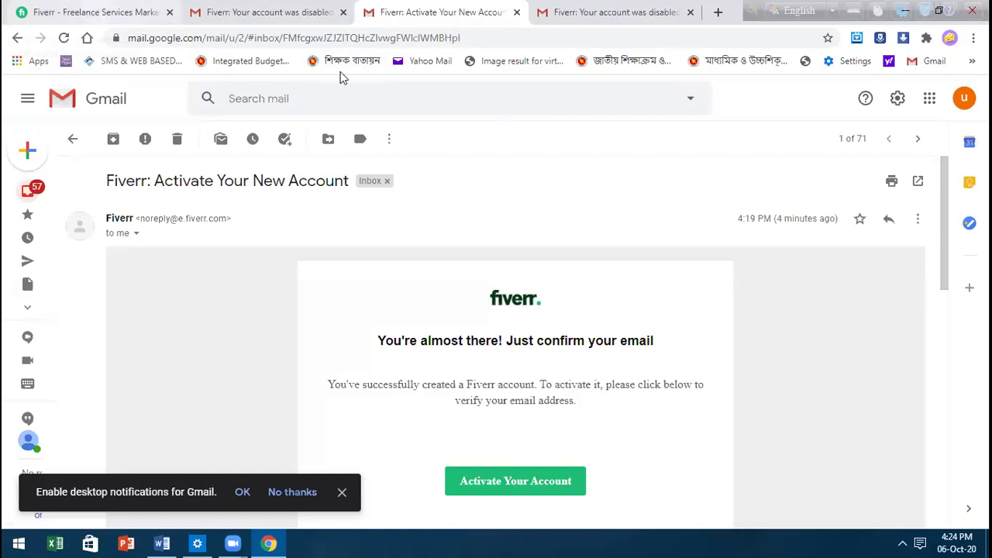
Review the Fiverr activation and account-disabled emails in Gmail
key(ctrl+1)
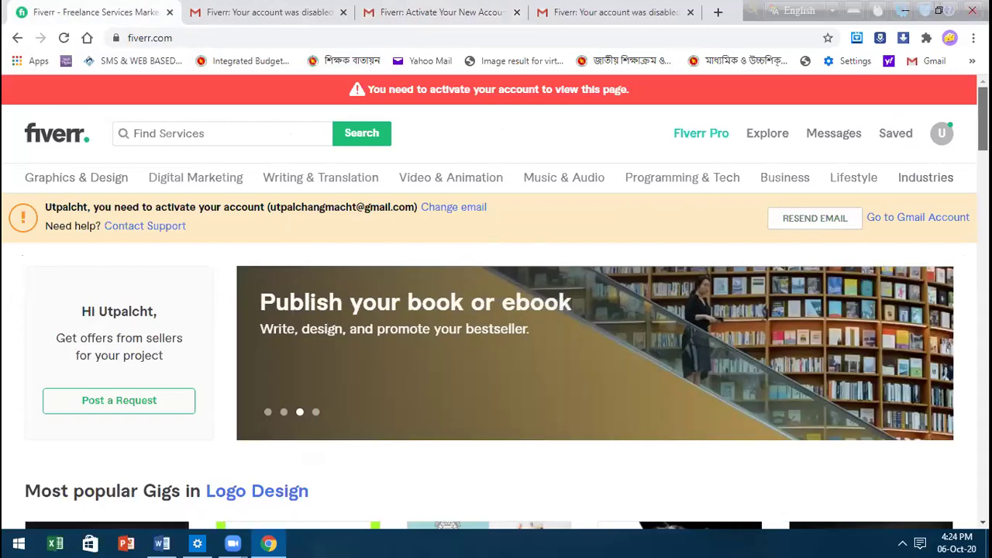
scroll(982, 124, down, 2)
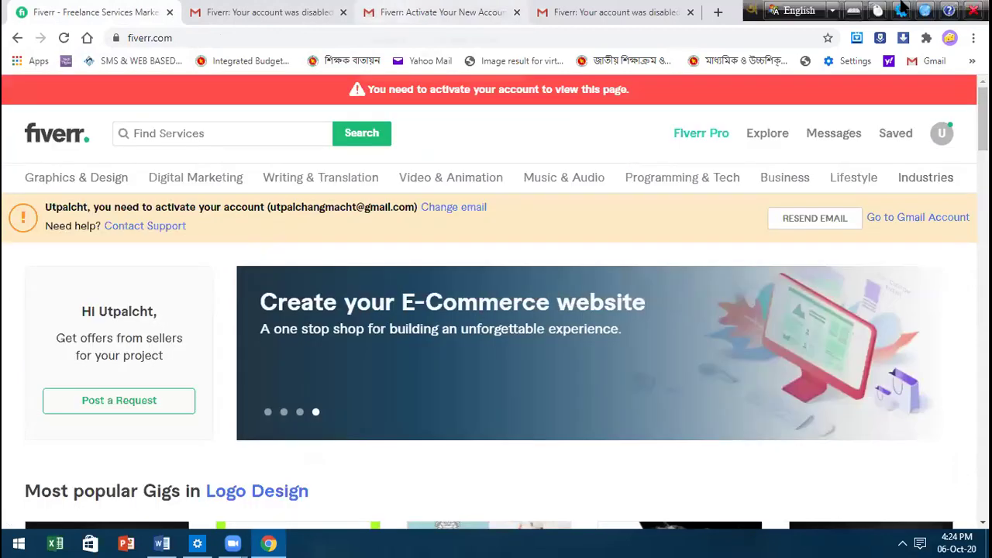
click(434, 11)
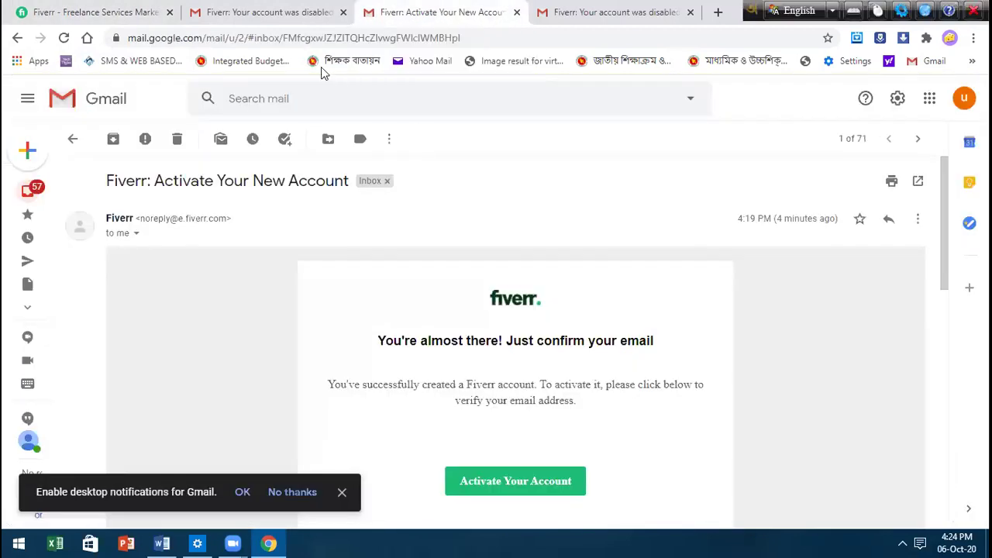
click(256, 13)
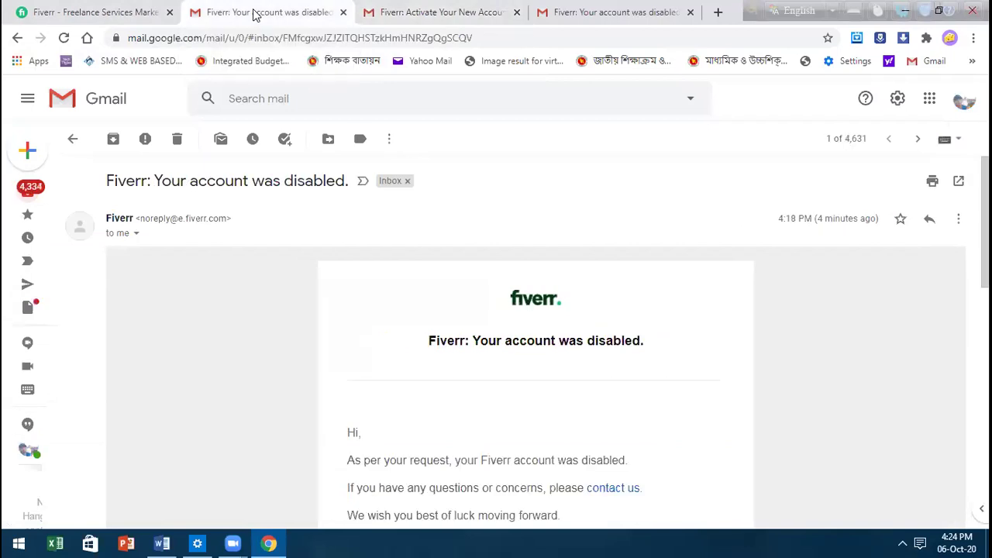
key(ctrl+Tab)
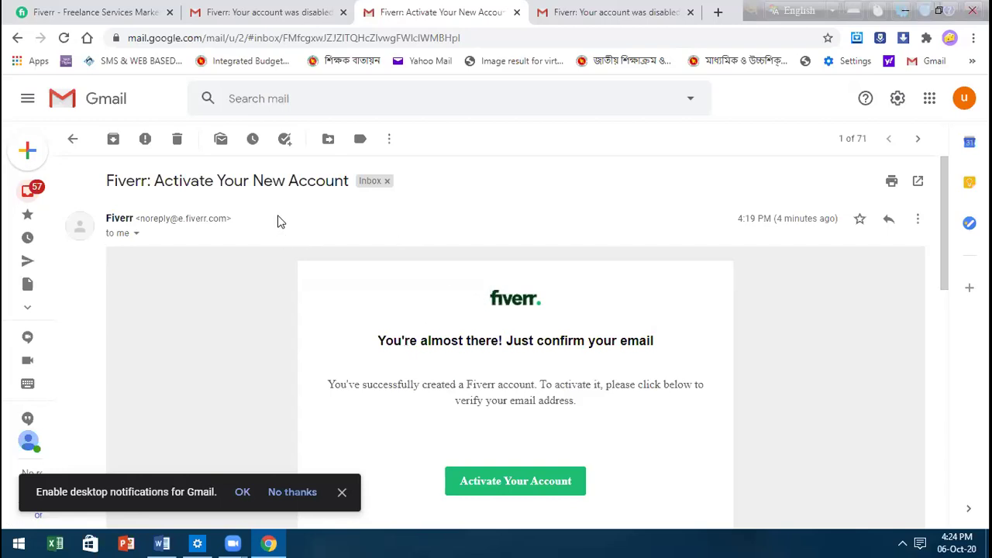
drag(945, 224, 937, 167)
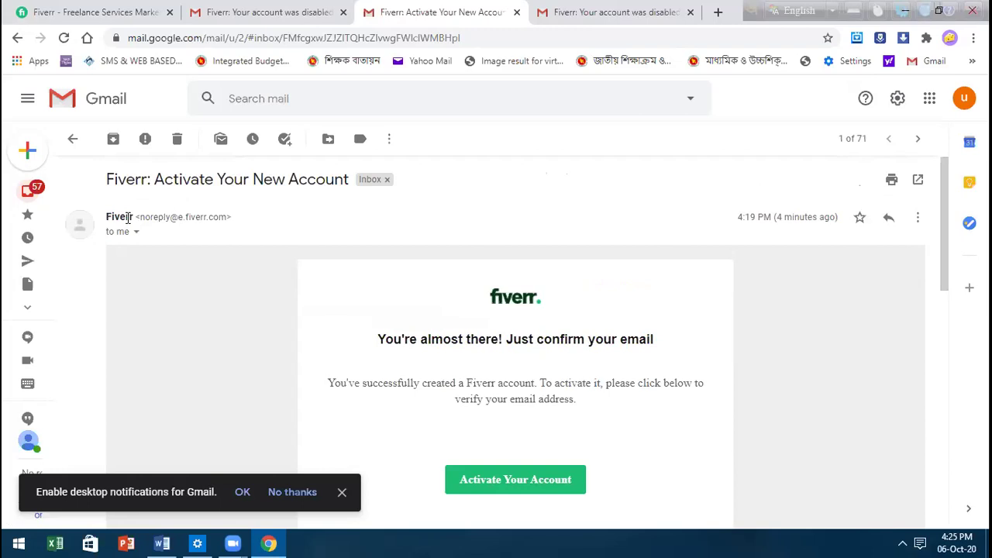
Trash the Fiverr activation email from the inbox and return to the Fiverr homepage tab
mouse_move(47, 268)
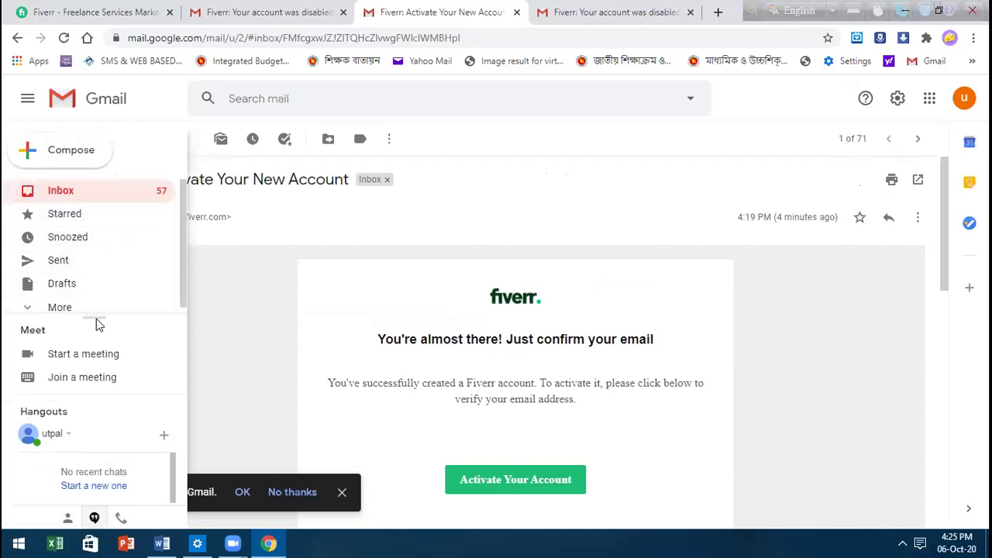
click(54, 194)
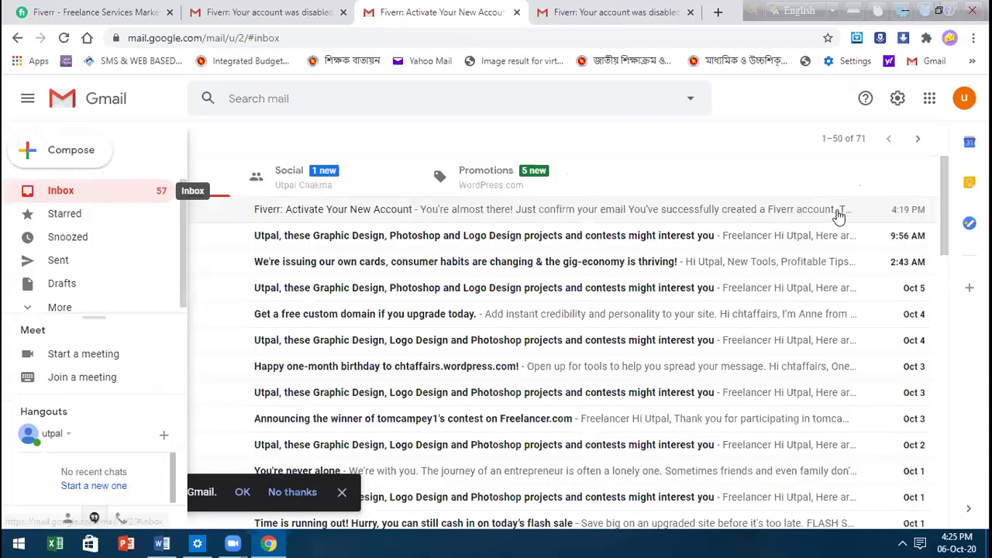
click(860, 211)
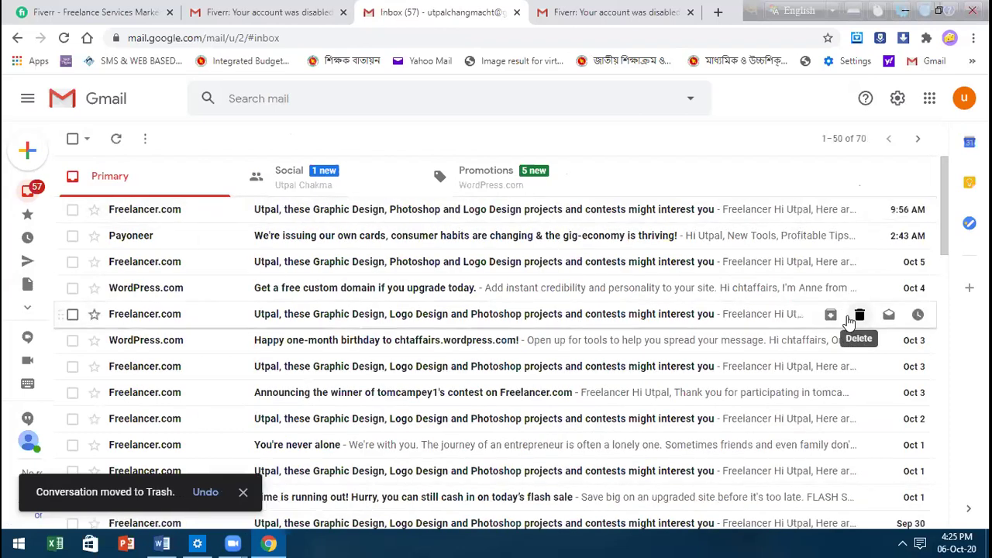
click(561, 94)
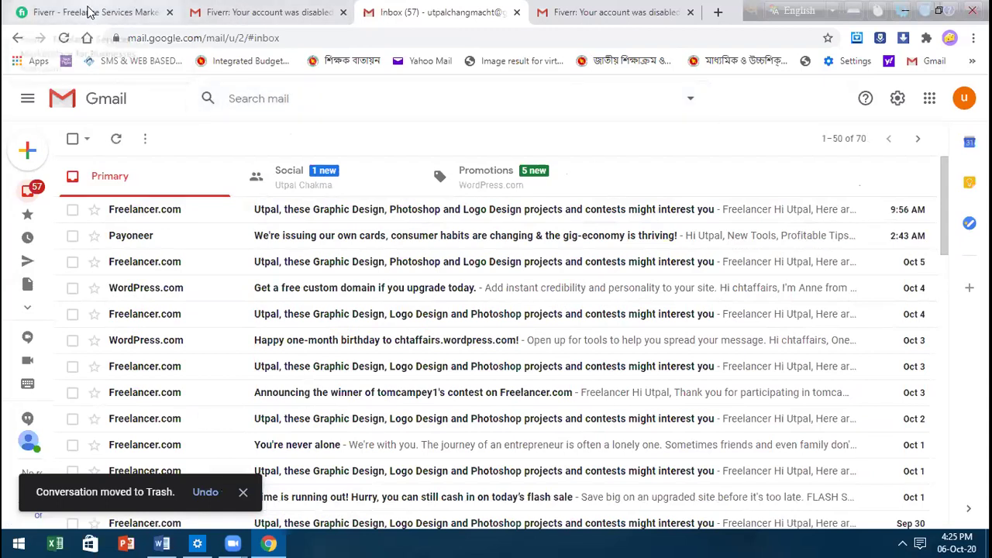
key(ctrl+1)
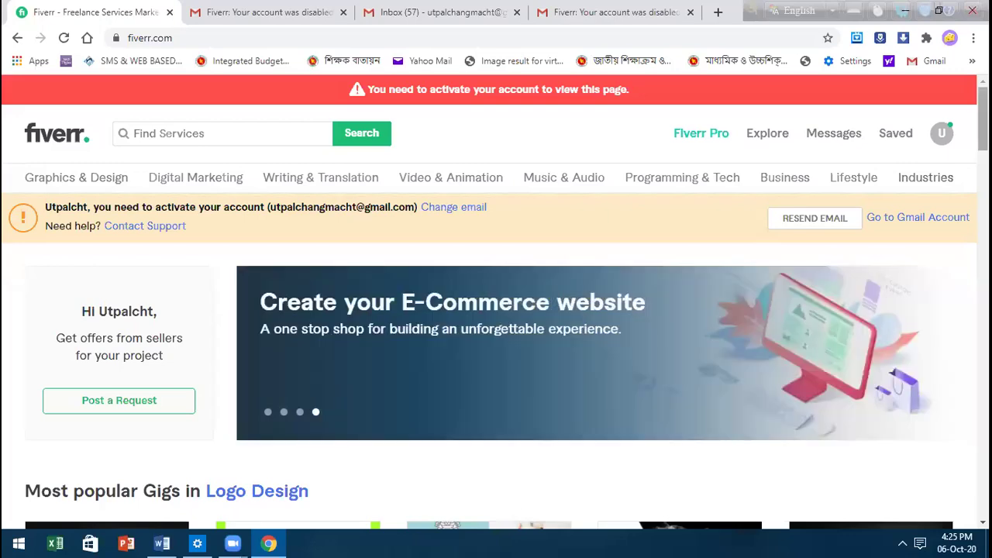
scroll(496, 302, down, 3)
scroll(495, 302, down, 6)
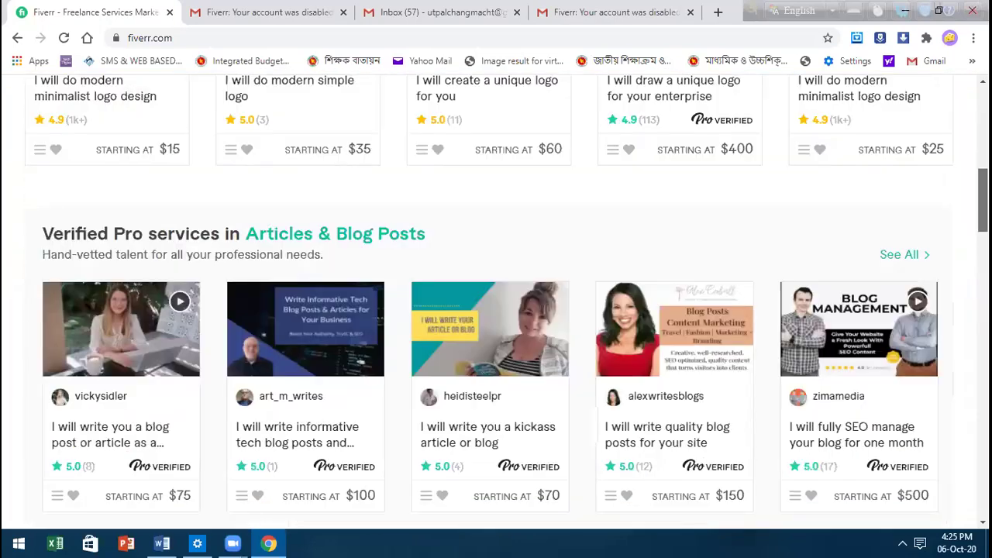
scroll(496, 302, up, 9)
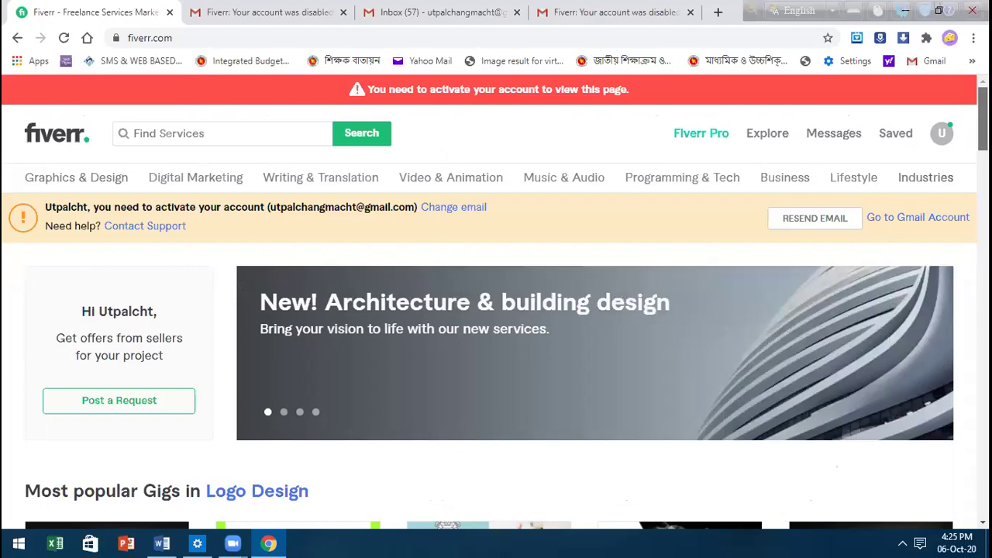
Open a new Chrome incognito window and go to fiverr.com
key(ctrl+t)
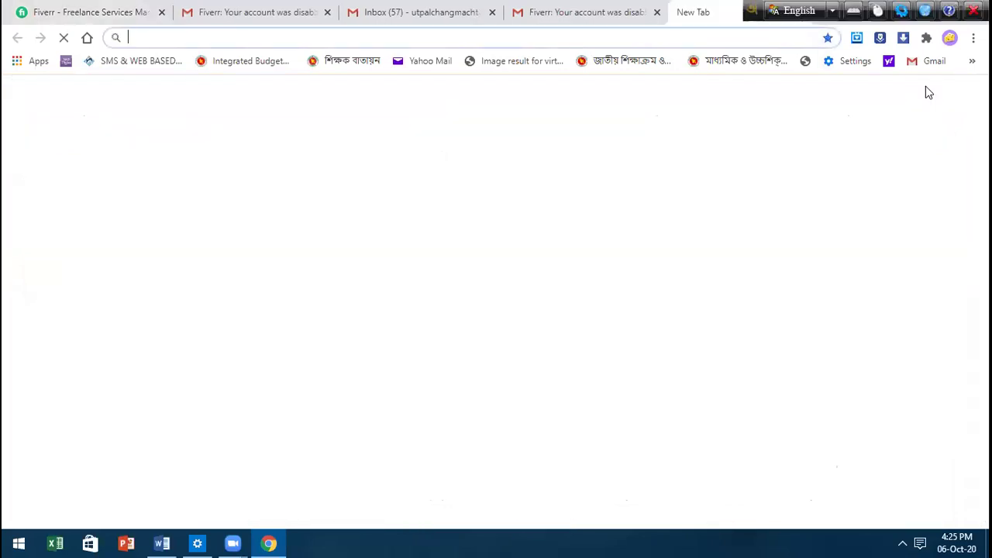
key(alt+f)
key(Down)
key(Down)
key(Return)
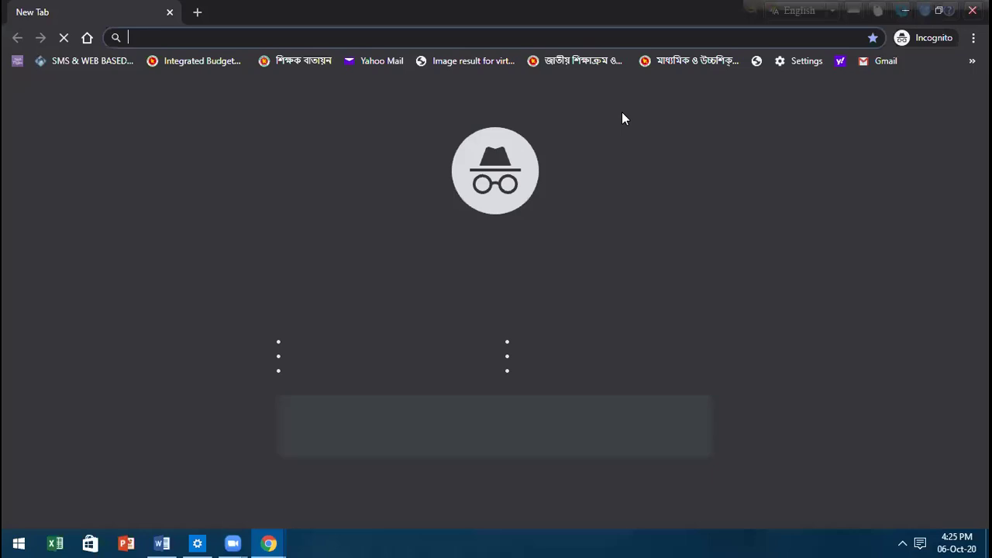
text(fi)
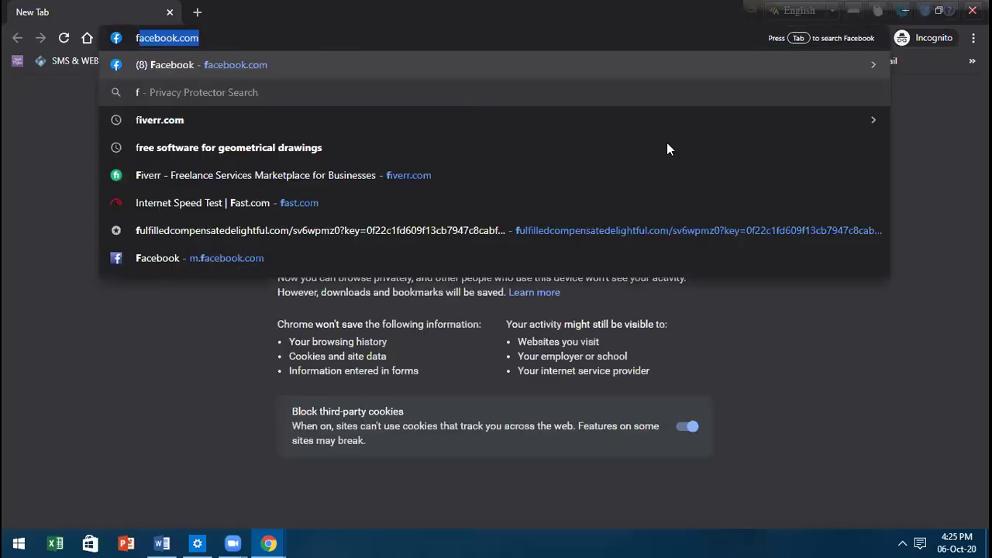
key(Return)
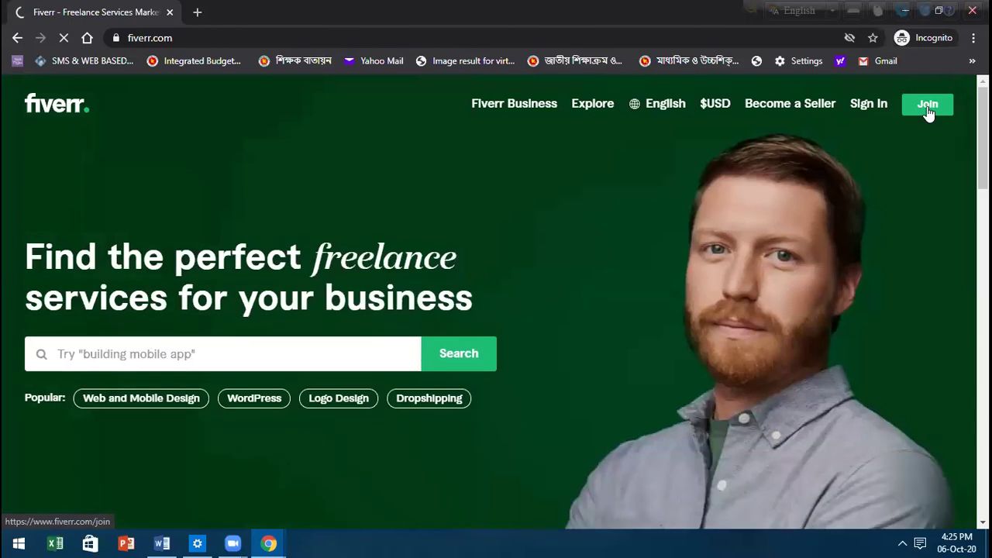
Open Join Fiverr and submit a saved e-mail address, which gets rejected
click(927, 112)
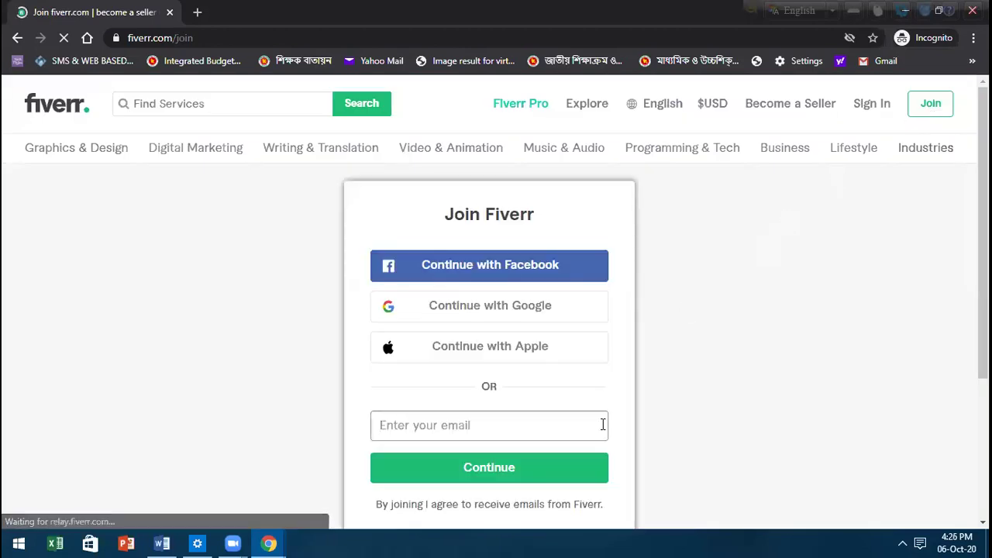
click(602, 424)
text(u)
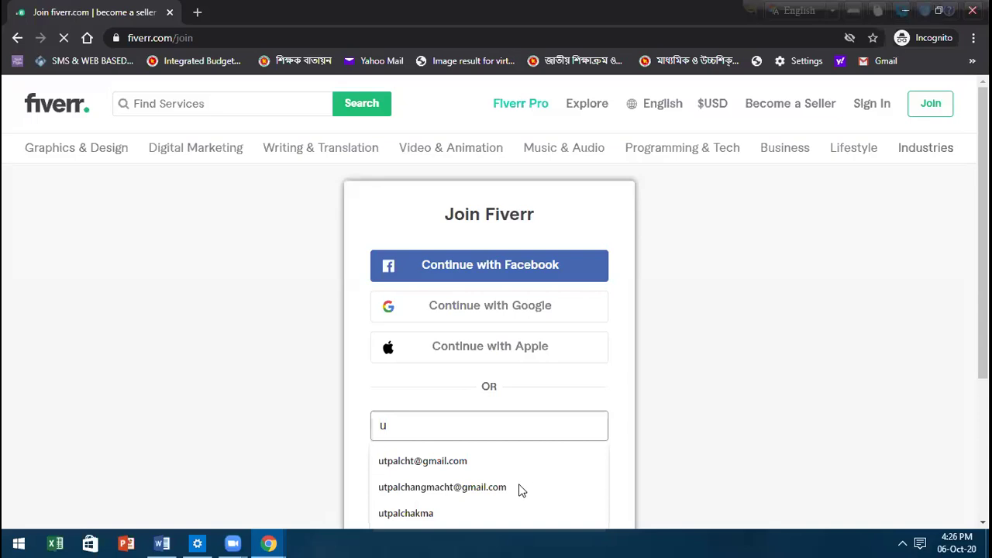
click(525, 486)
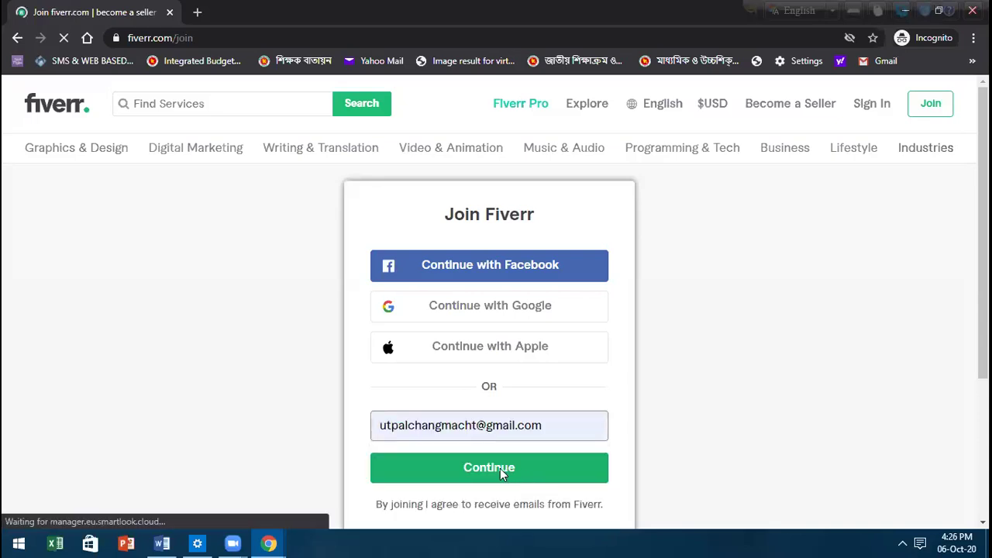
click(500, 470)
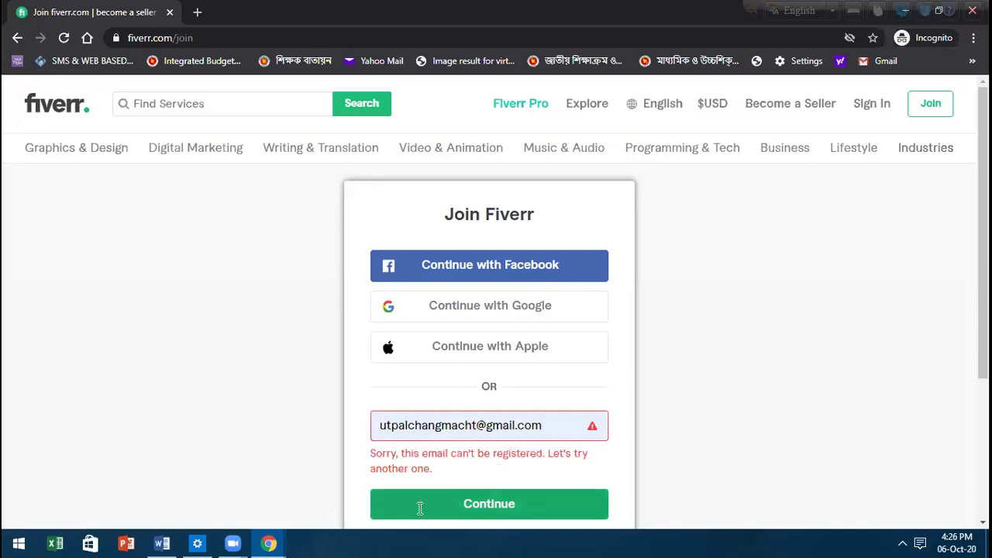
Clear the rejected address and submit a different saved e-mail address
key(BackSpace)
key(BackSpace)
key(BackSpace)
key(BackSpace)
key(BackSpace)
key(BackSpace)
key(BackSpace)
key(BackSpace)
key(BackSpace)
key(BackSpace)
key(BackSpace)
key(BackSpace)
key(BackSpace)
key(BackSpace)
key(BackSpace)
key(BackSpace)
key(BackSpace)
key(BackSpace)
key(BackSpace)
key(BackSpace)
key(BackSpace)
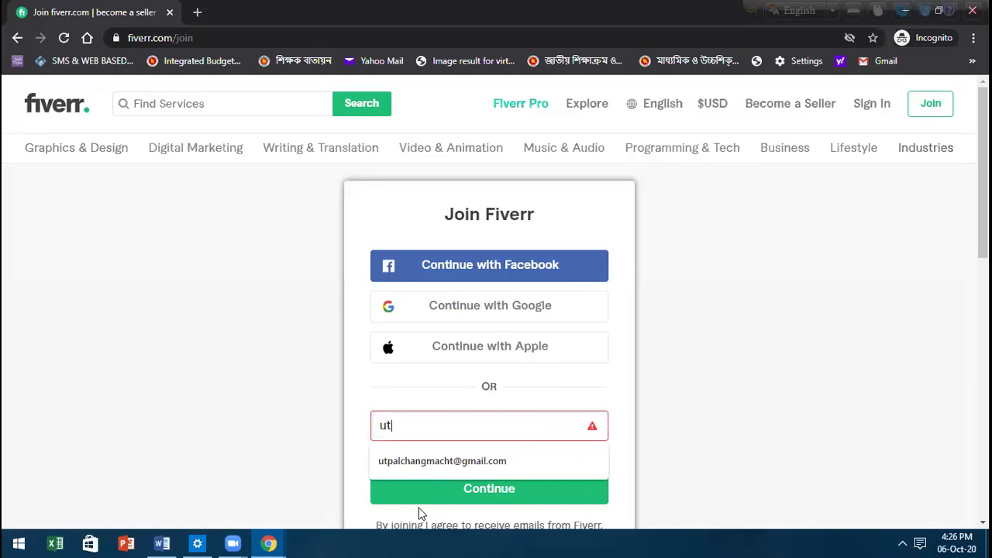
key(BackSpace)
key(BackSpace)
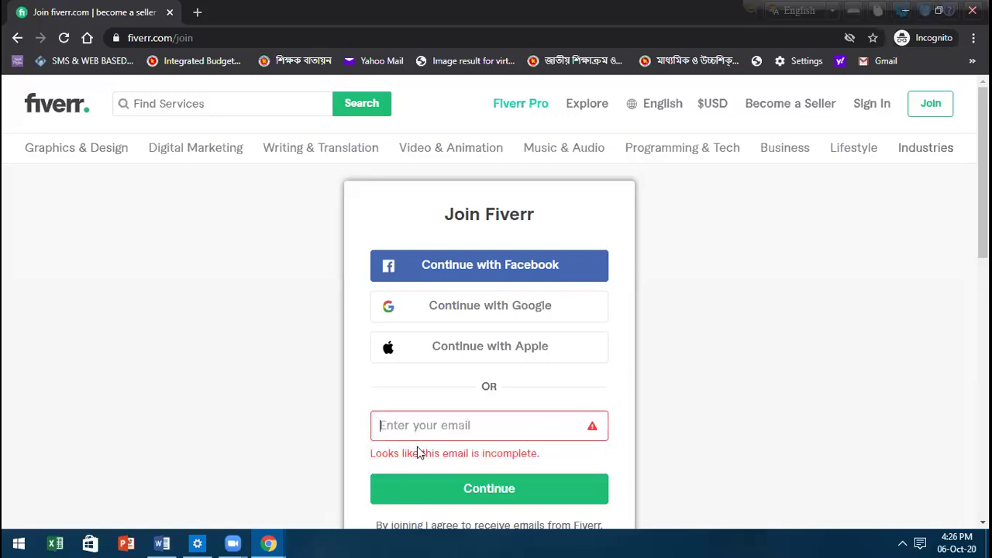
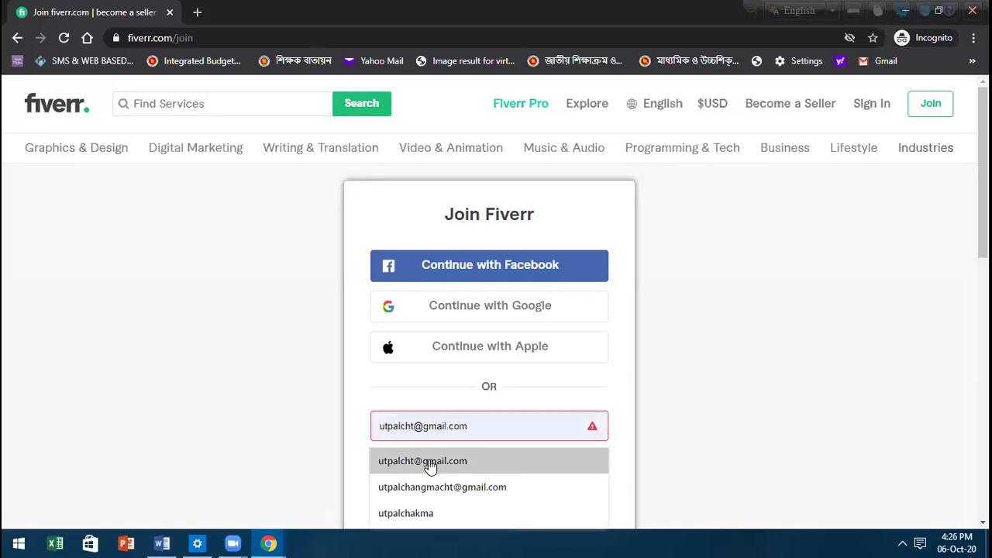
click(430, 465)
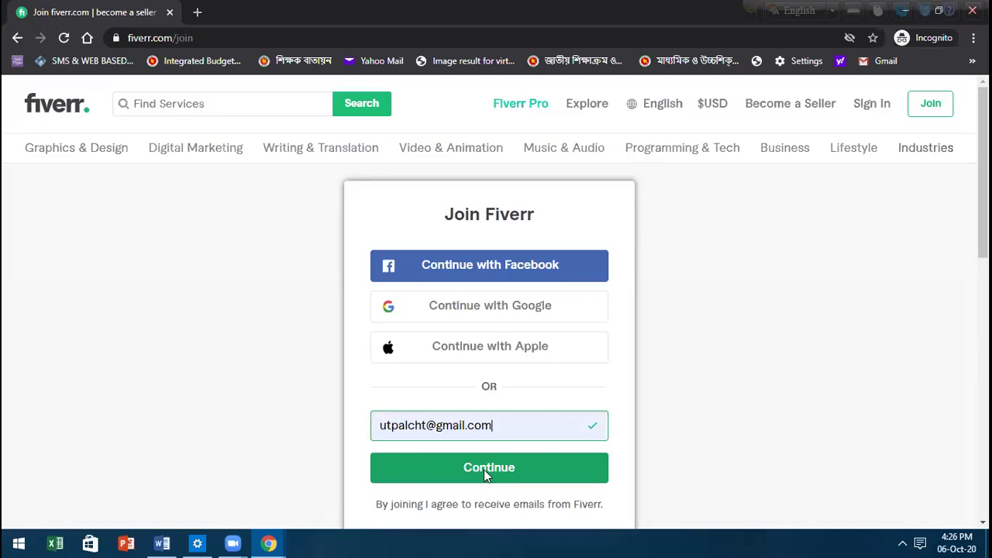
click(484, 469)
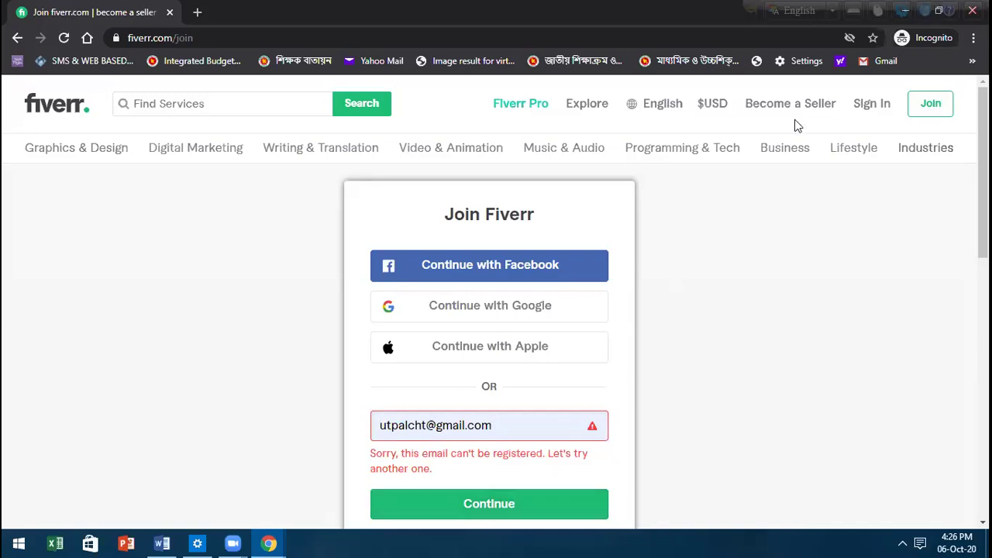
Open the Gmail bookmark in a new tab and start a personal Google account
right_click(858, 77)
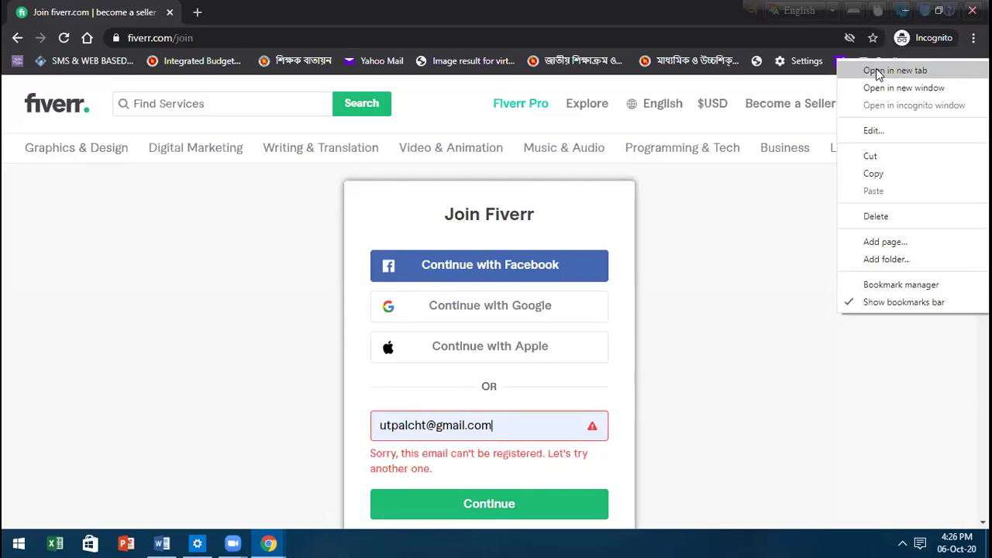
click(876, 71)
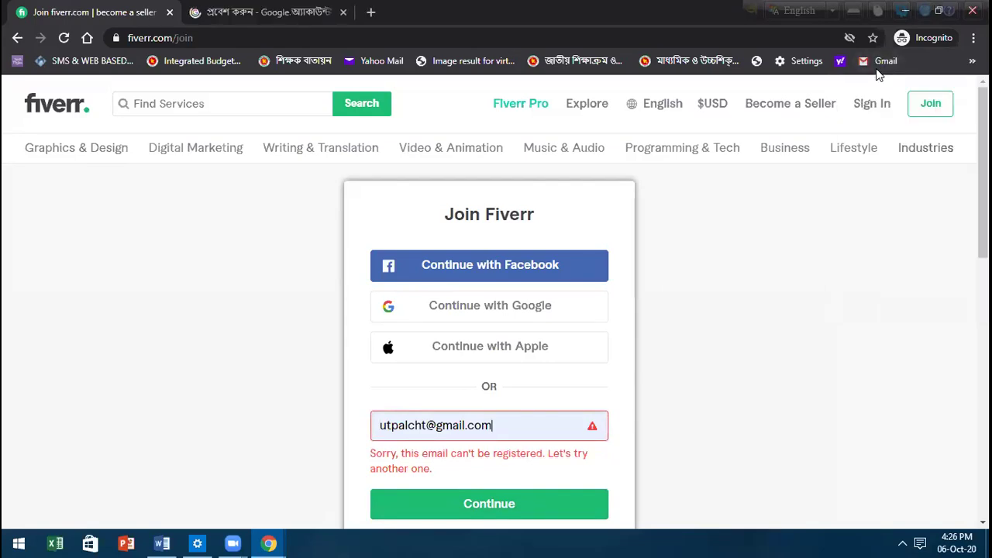
click(266, 12)
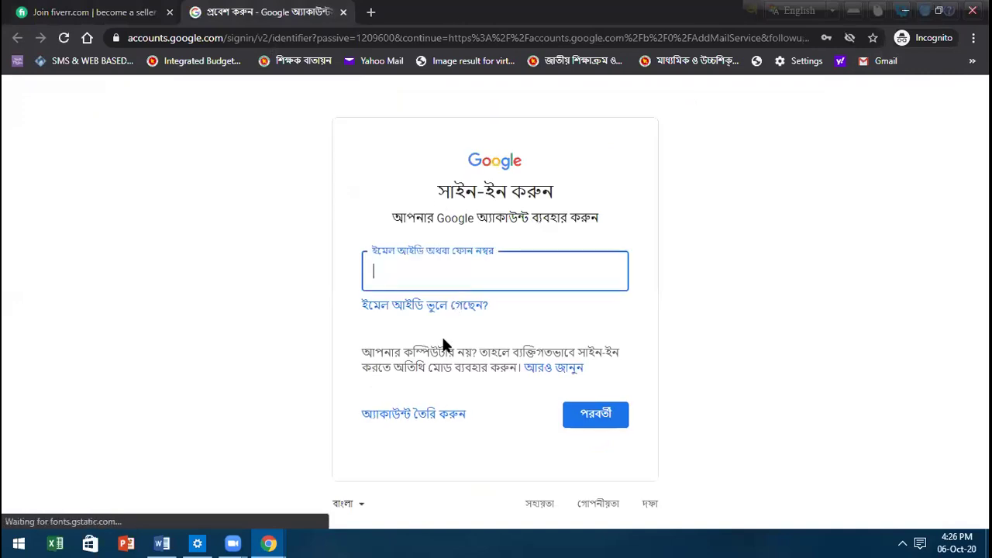
click(416, 416)
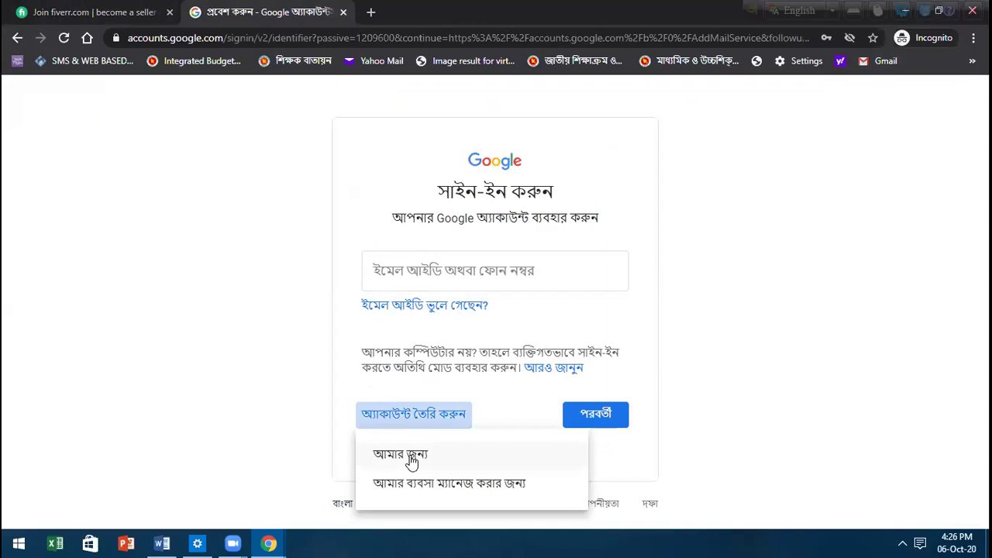
click(410, 457)
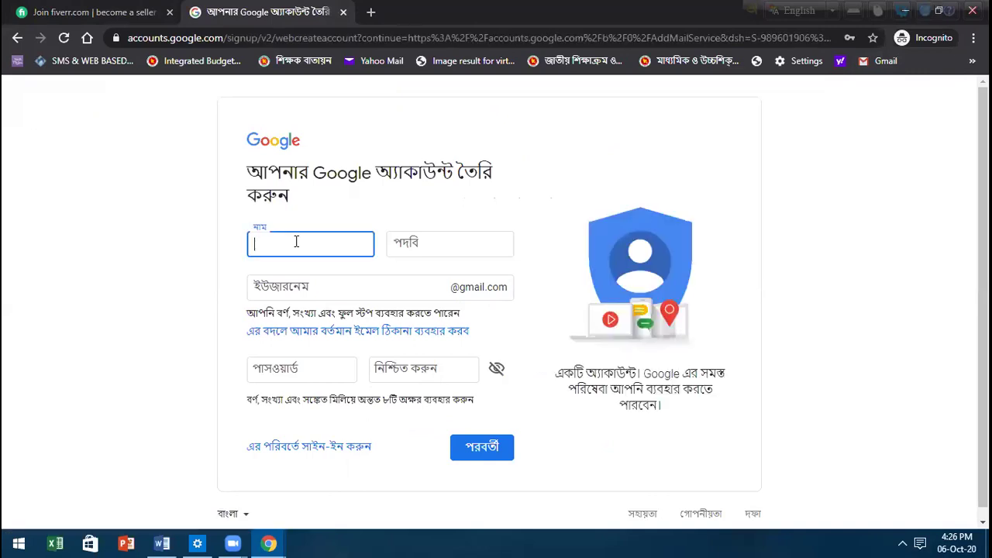
Enter the account's first name, last name and an initial username
text(Utpal)
click(420, 242)
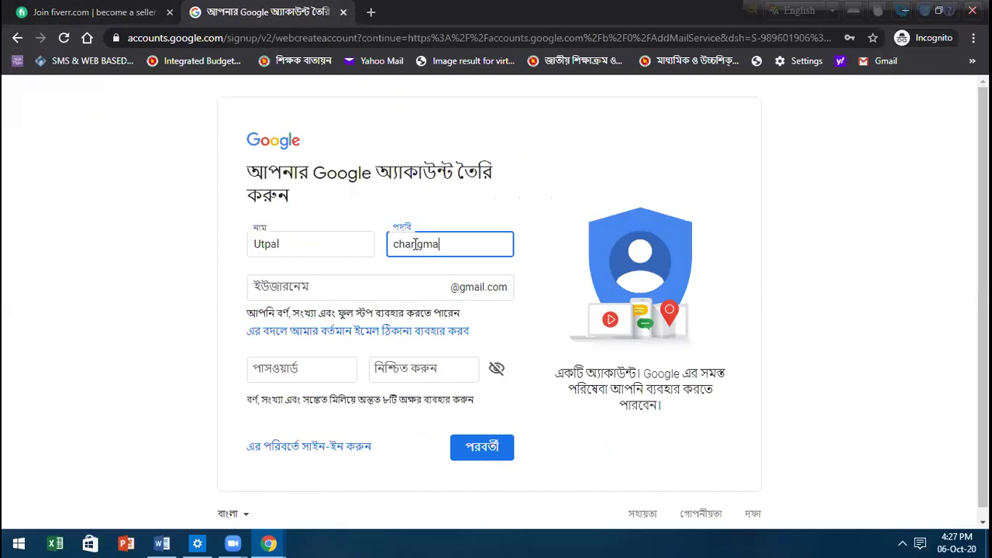
click(328, 286)
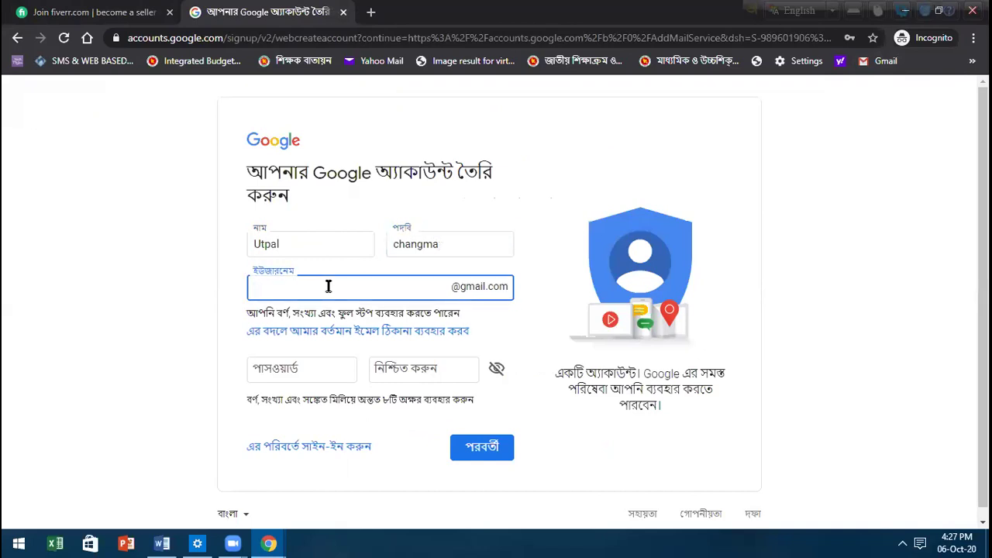
Revise the username to a different available one
click(291, 368)
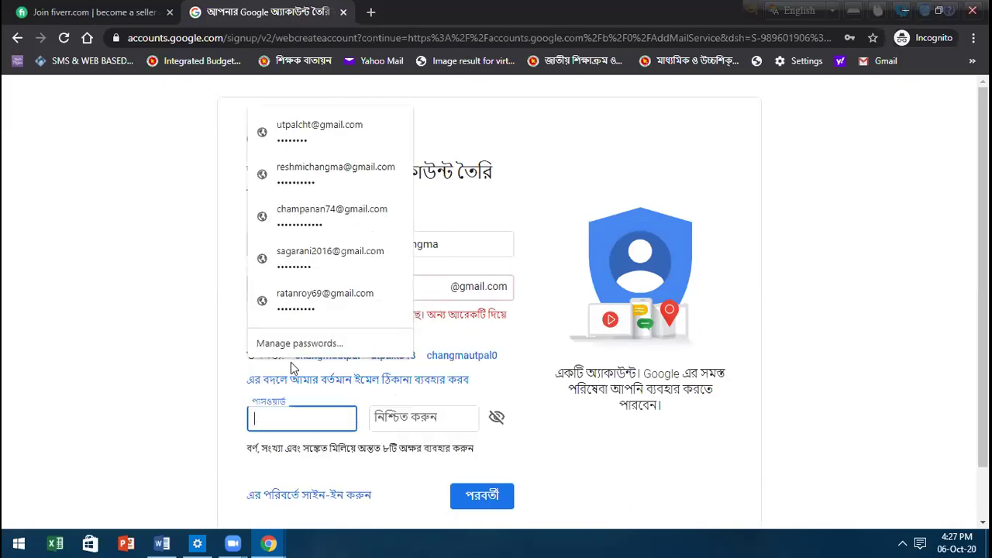
click(574, 198)
click(294, 287)
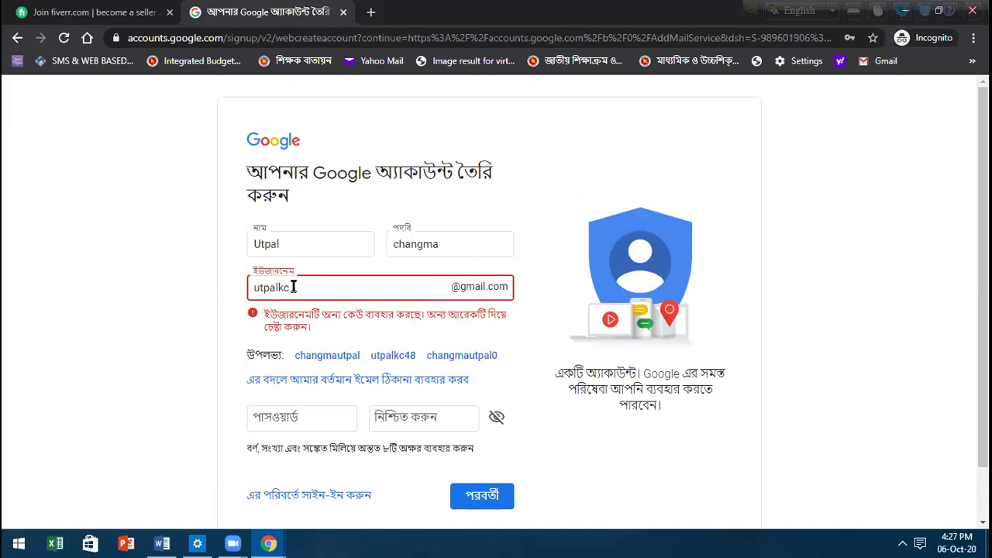
key(BackSpace)
key(BackSpace)
Enter and confirm the account password, then submit the details
click(296, 416)
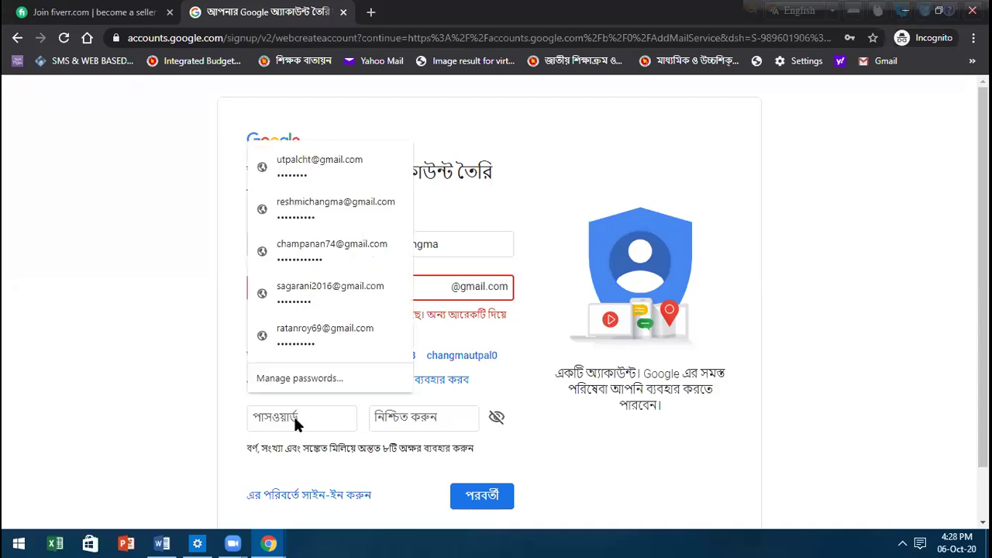
click(517, 369)
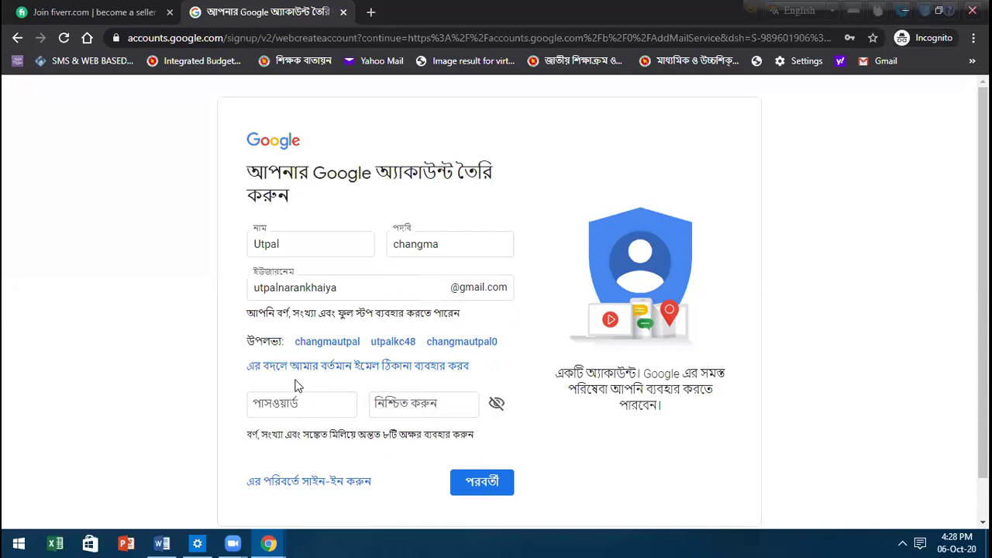
click(276, 400)
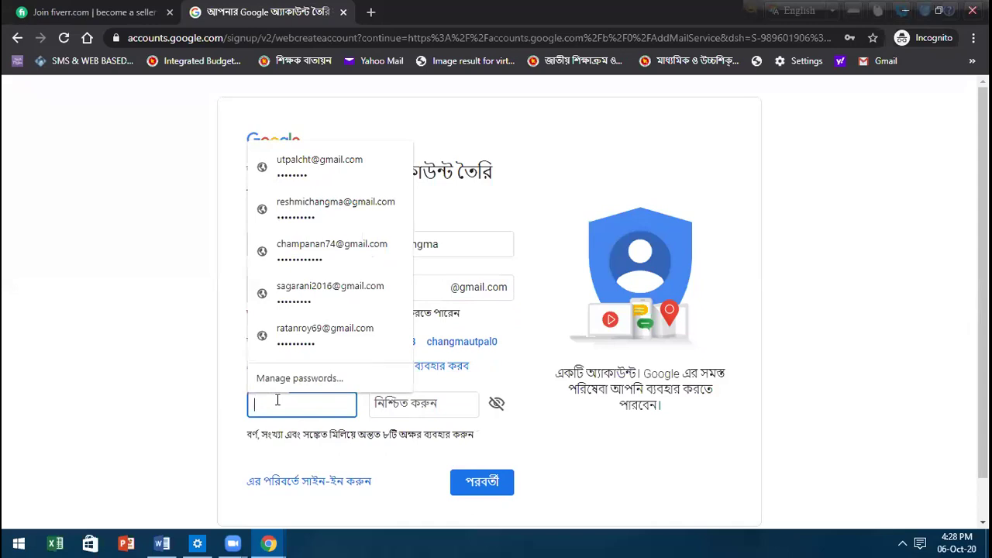
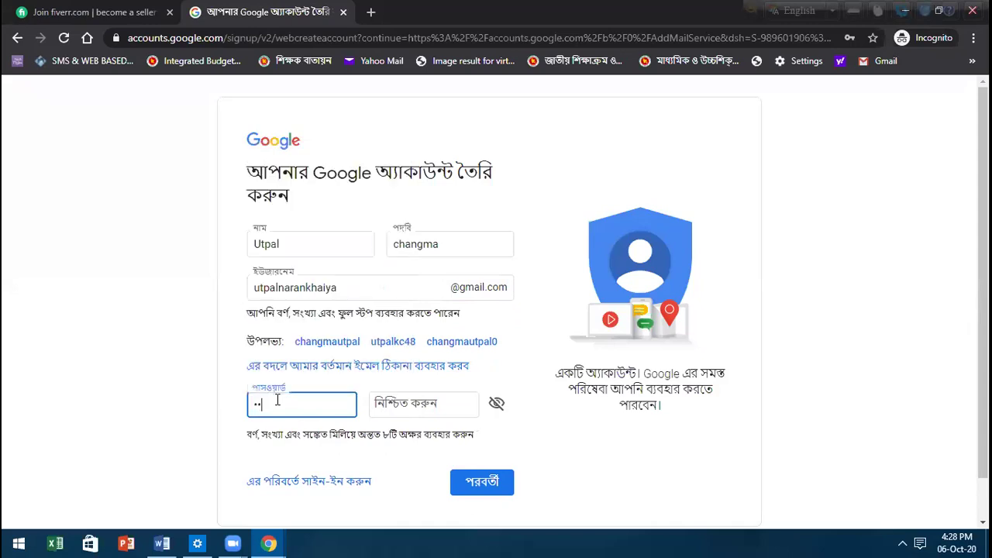
click(425, 400)
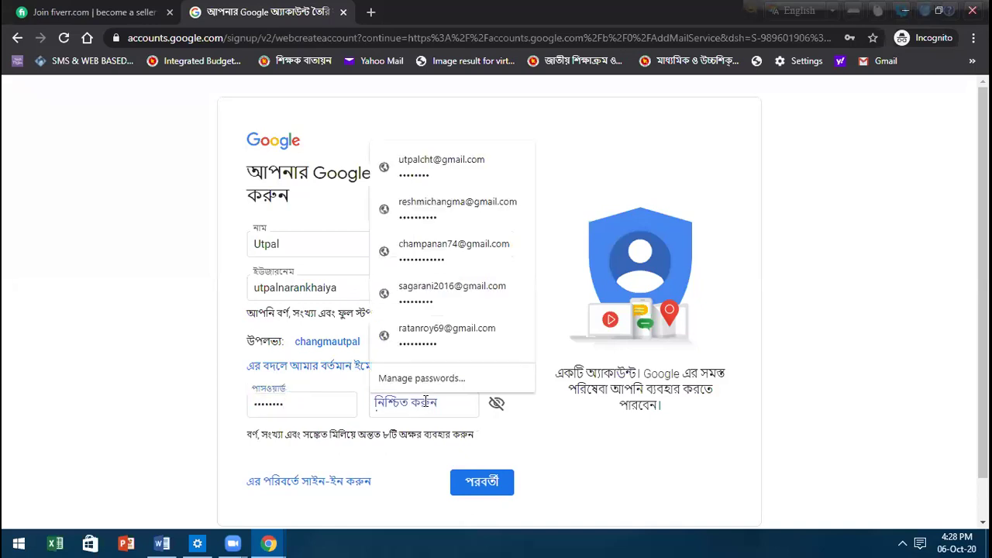
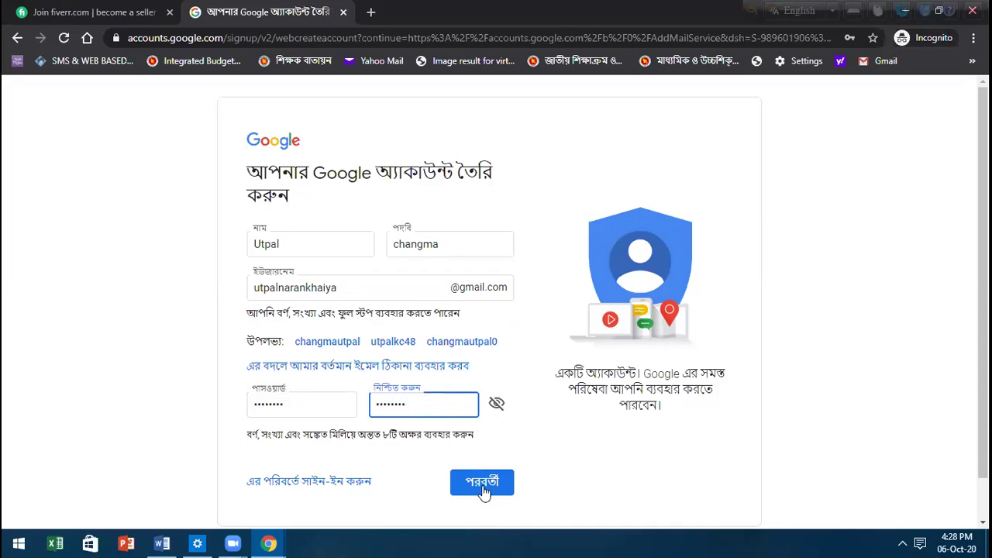
click(482, 482)
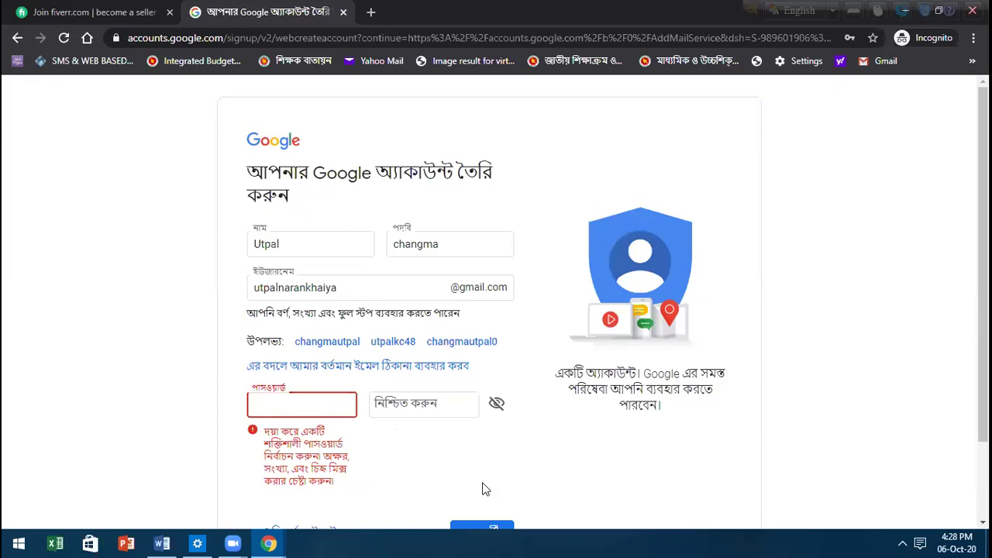
Enter and confirm a stronger password and resubmit the account details
click(437, 407)
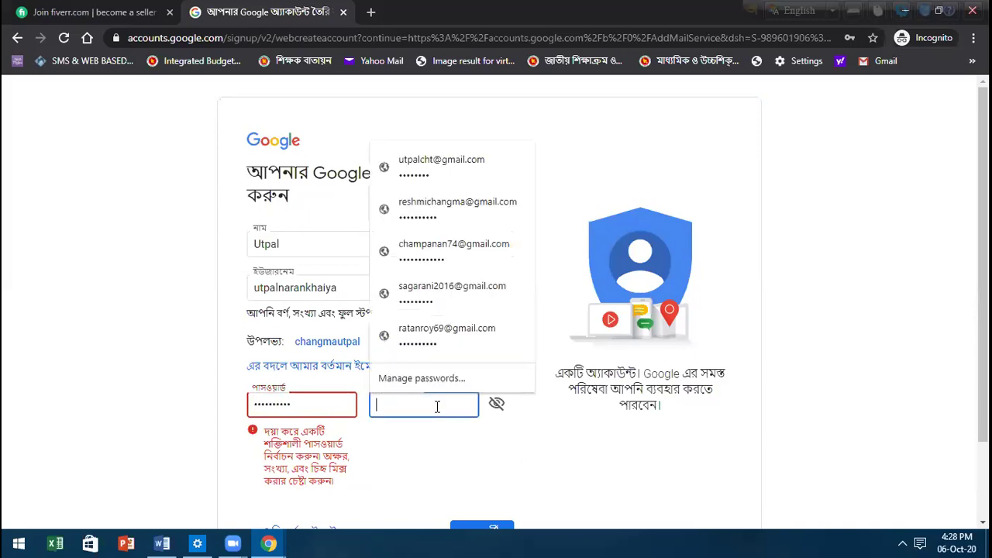
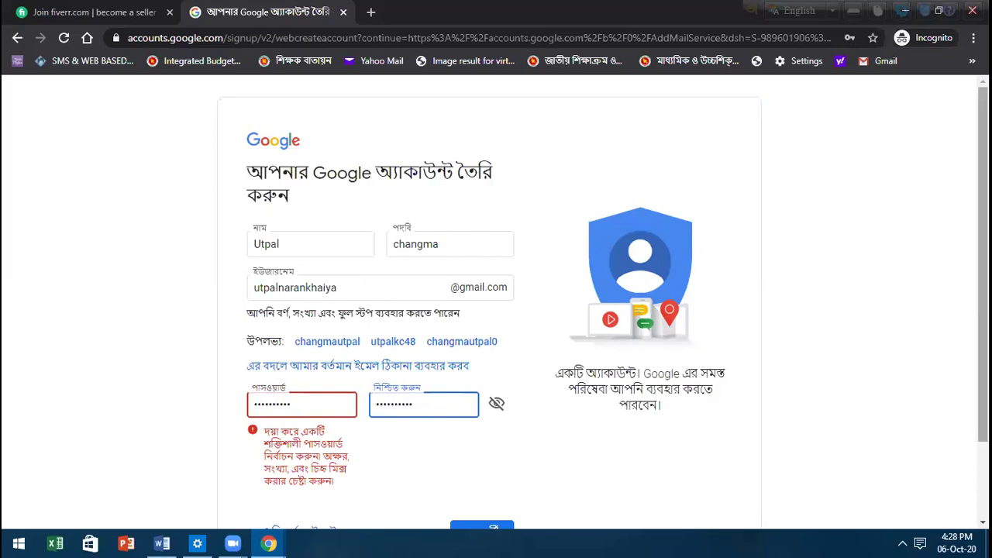
scroll(955, 361, down, 1)
click(477, 456)
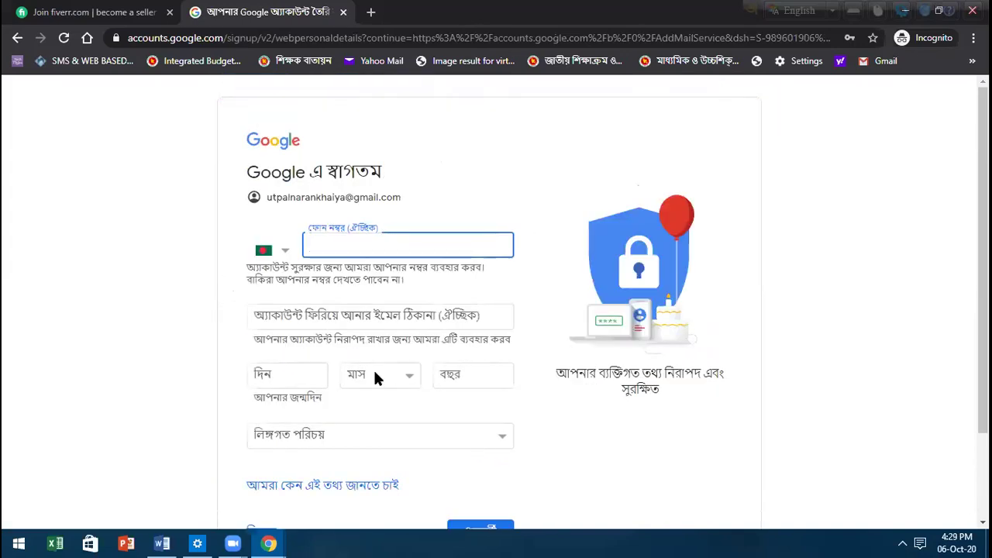
Fill in the recovery e-mail address and the date of birth
click(361, 313)
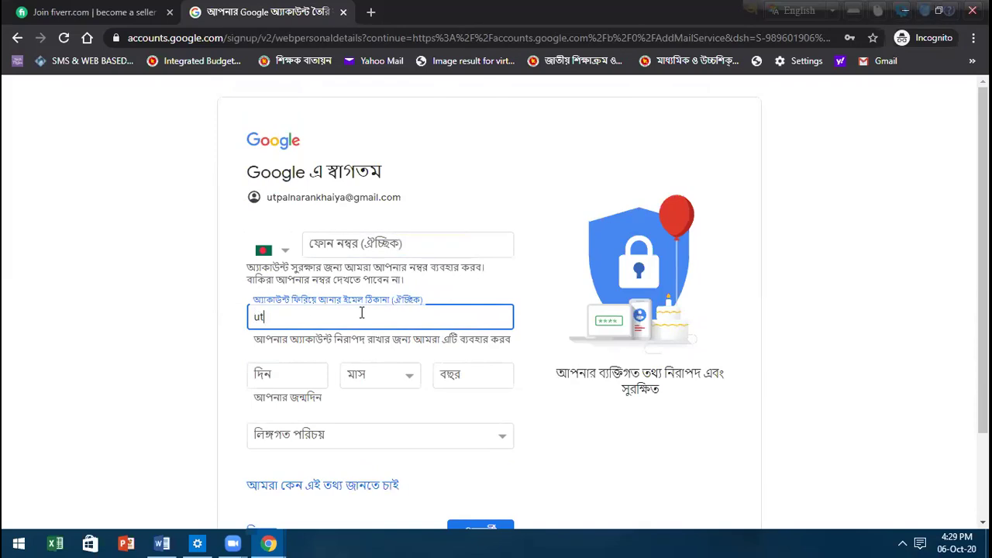
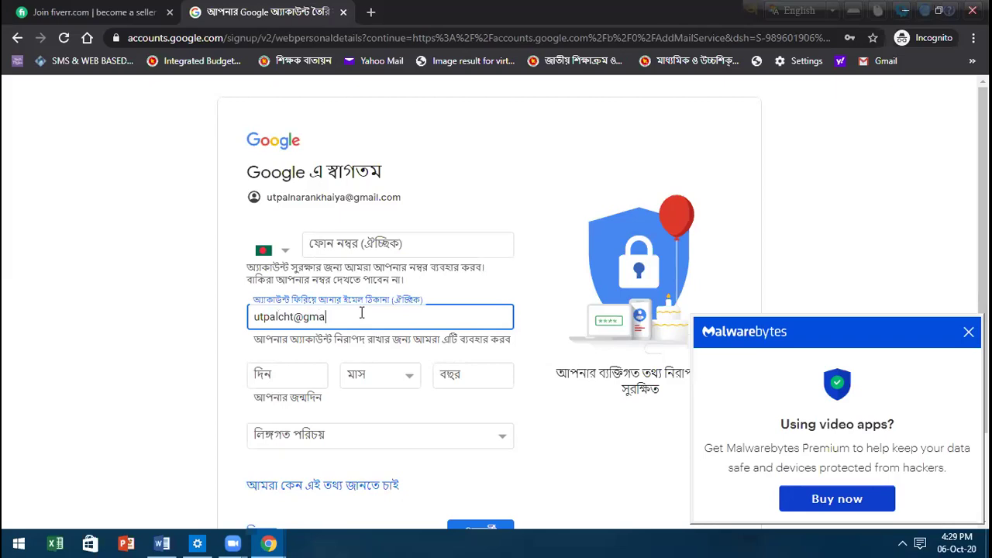
click(305, 378)
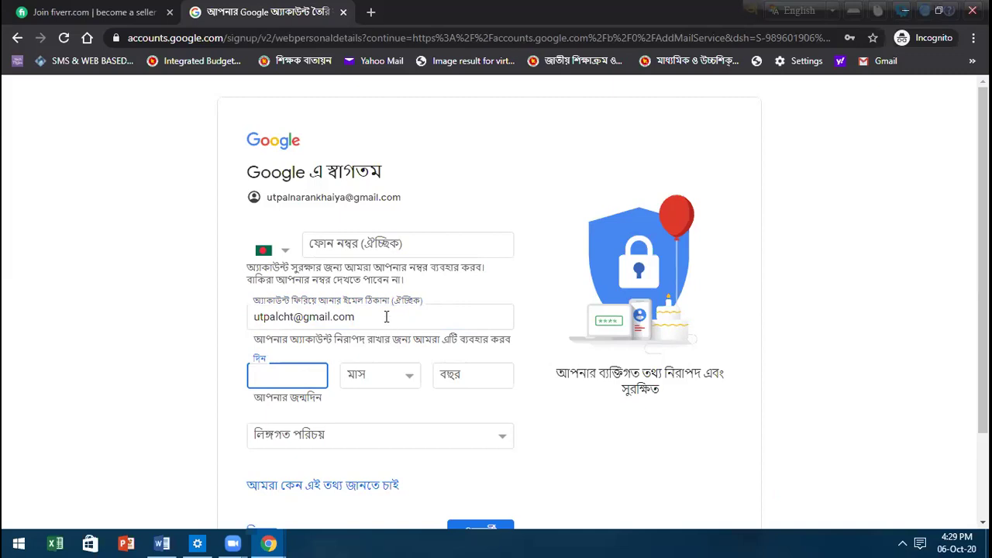
key(Tab)
key(space)
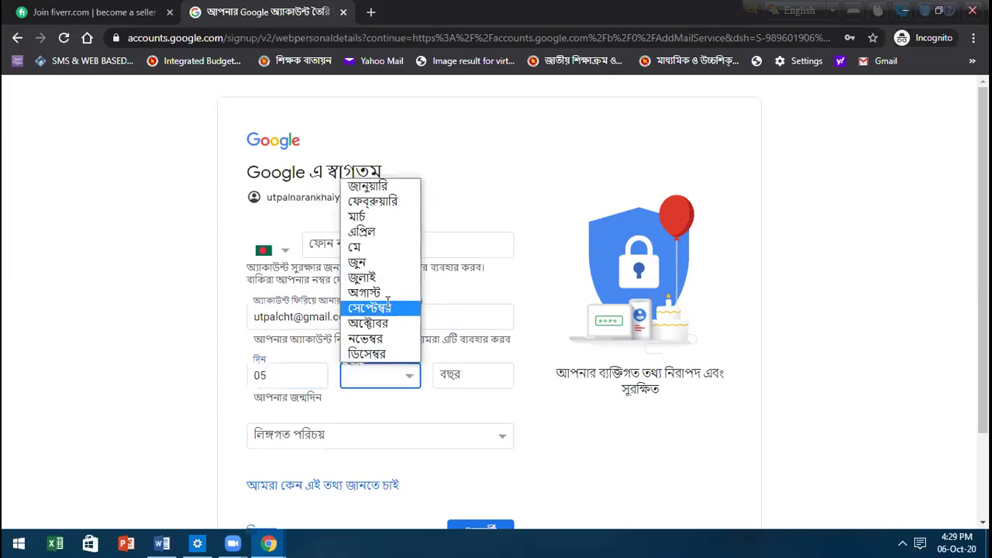
key(Return)
key(Tab)
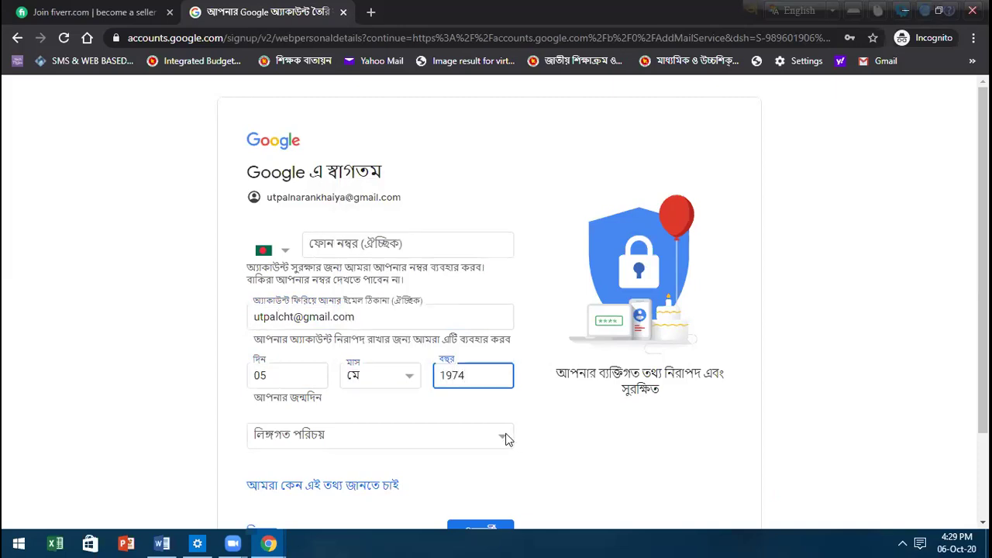
Set gender to পুরুষ (male) and submit the personal details
key(Tab)
key(space)
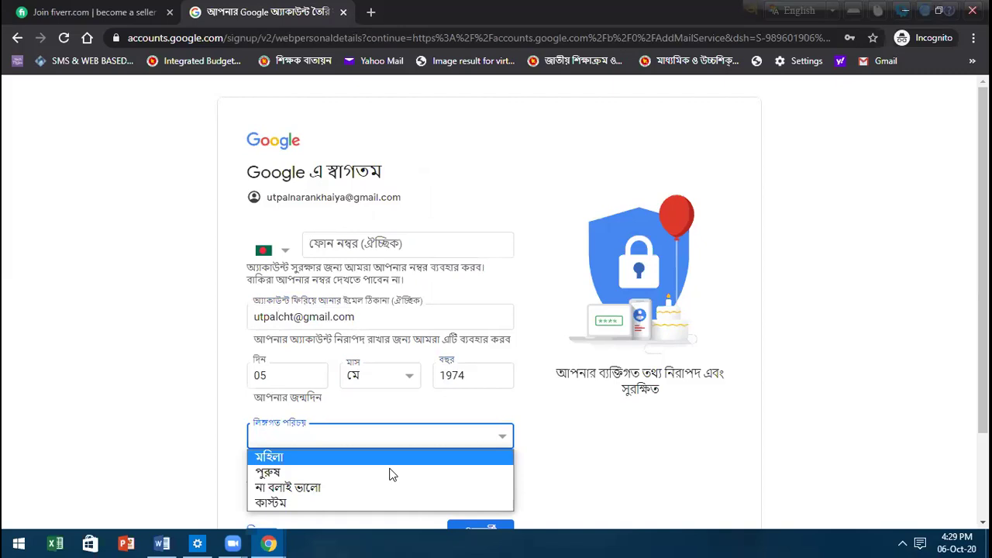
click(341, 474)
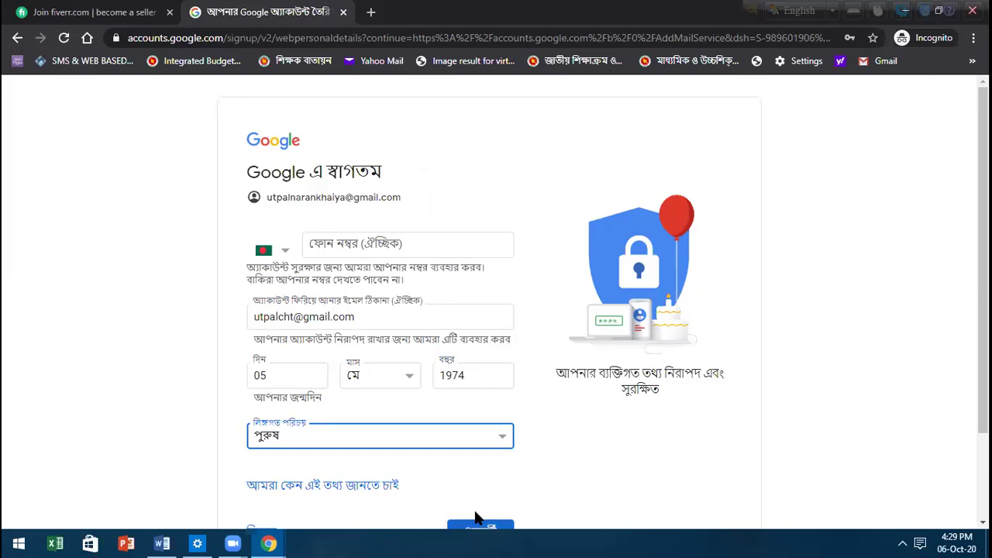
click(476, 520)
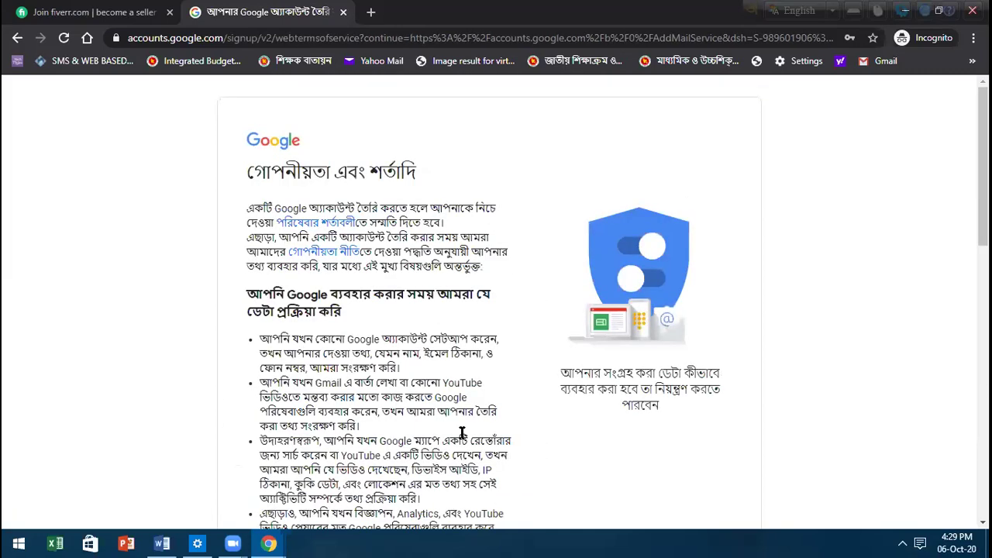
Accept Google's privacy terms, then switch back to the Fiverr sign-up tab
scroll(462, 433, down, 10)
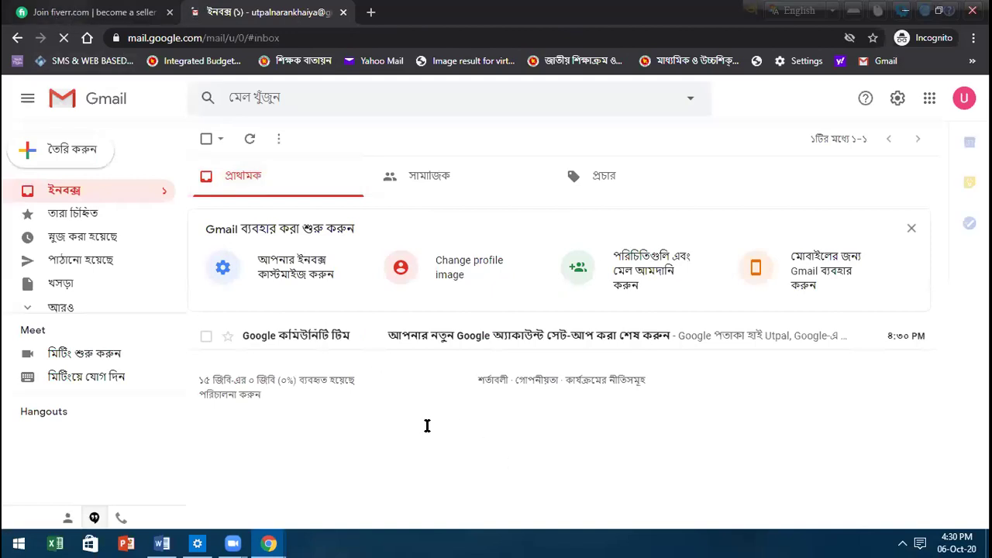
key(ctrl+Tab)
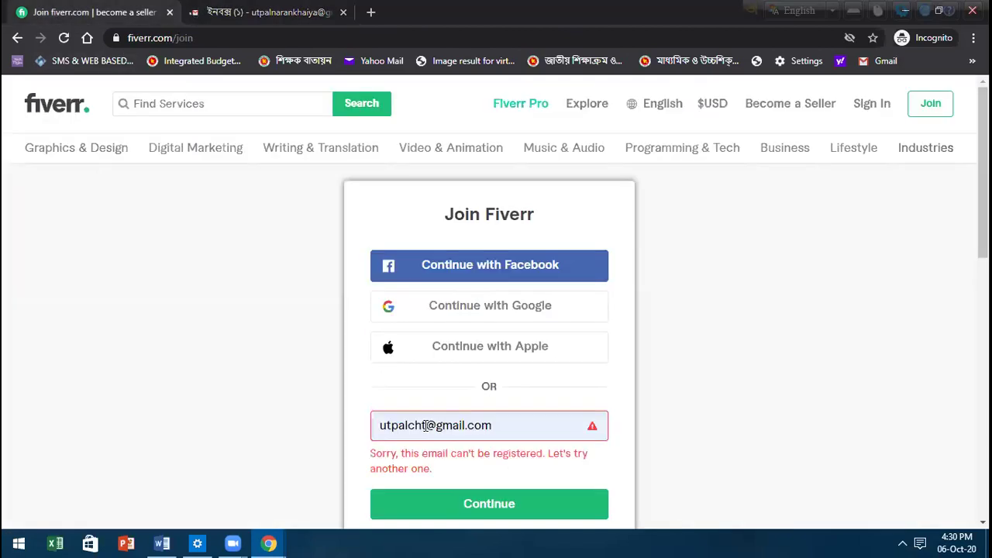
Correct the sign-up address to the new Gmail account and continue
key(BackSpace)
key(BackSpace)
key(BackSpace)
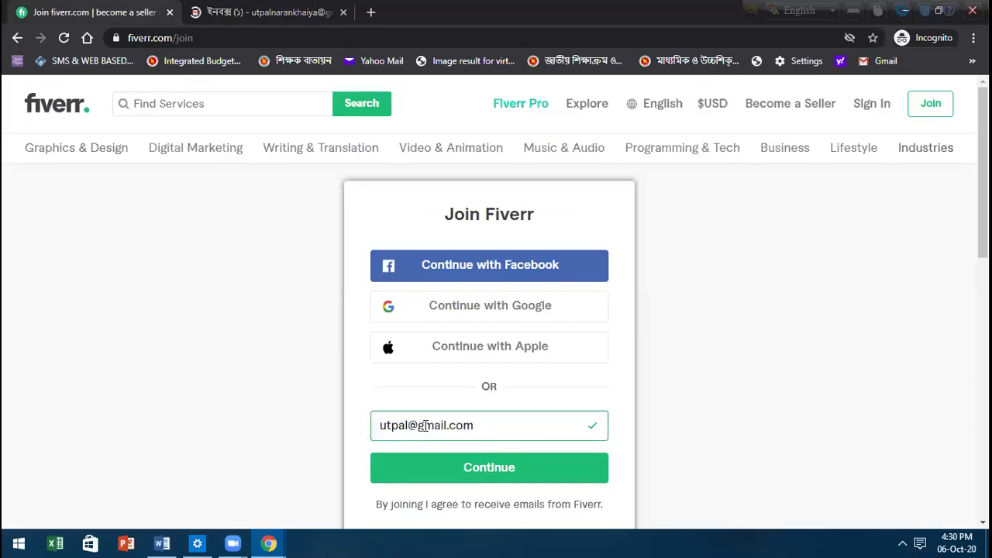
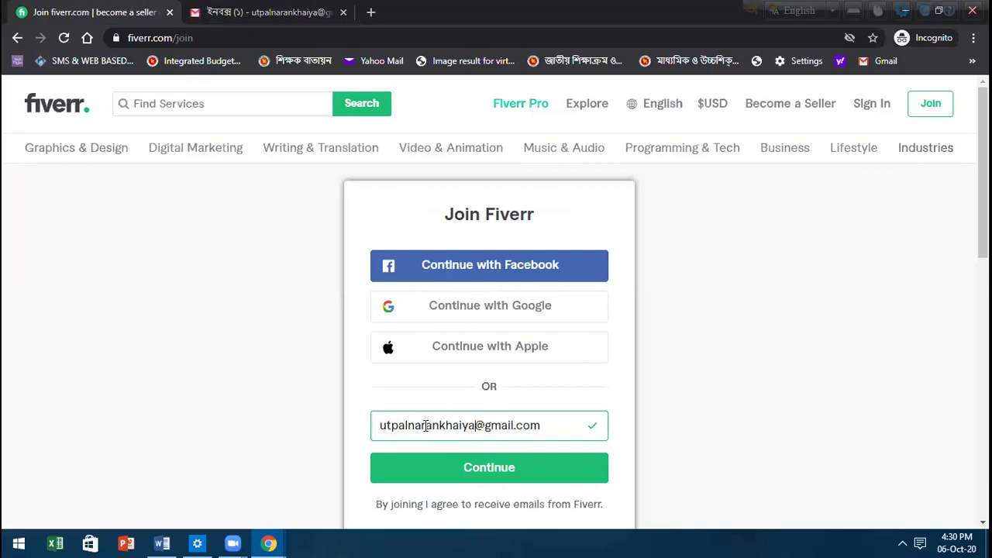
click(495, 468)
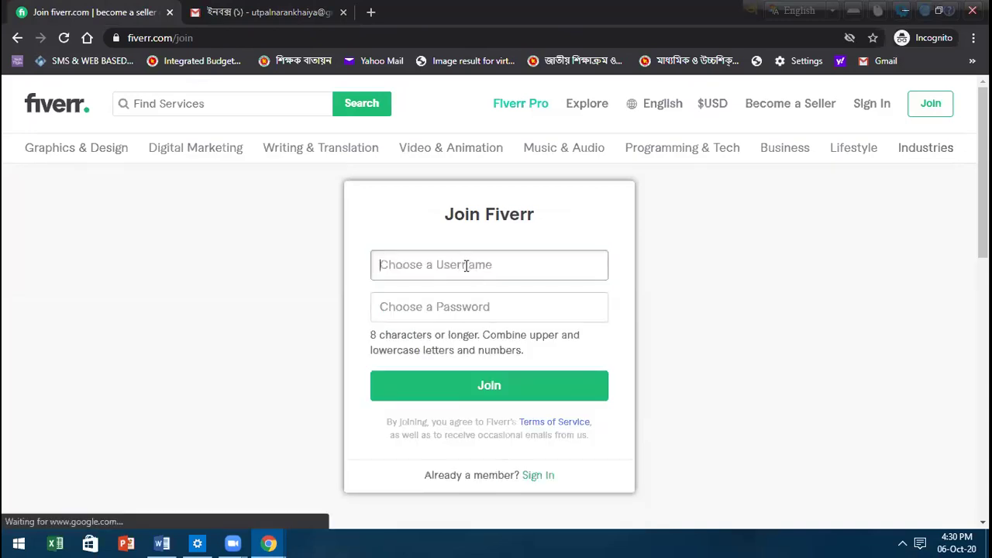
Choose an available username, enter a password and join Fiverr
text(utpalchakma)
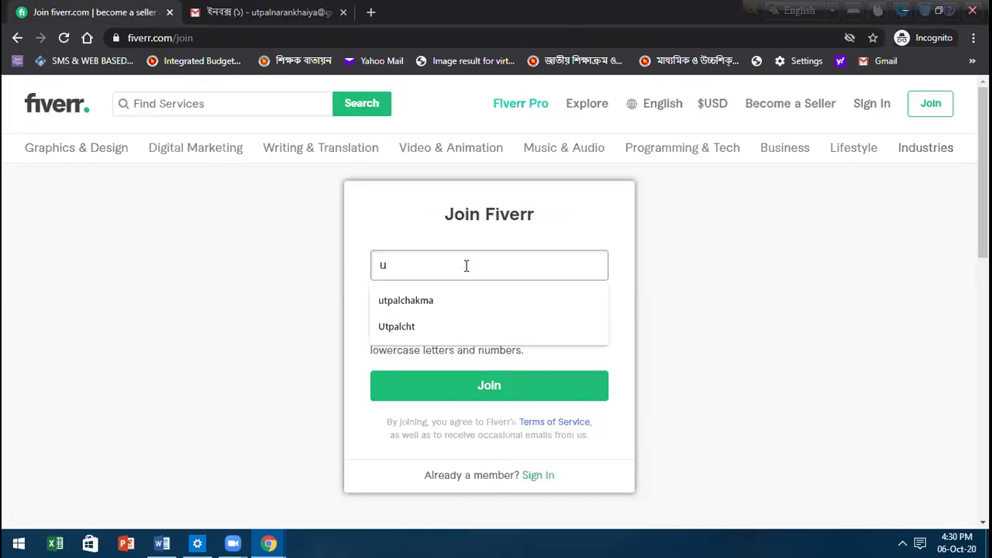
click(412, 324)
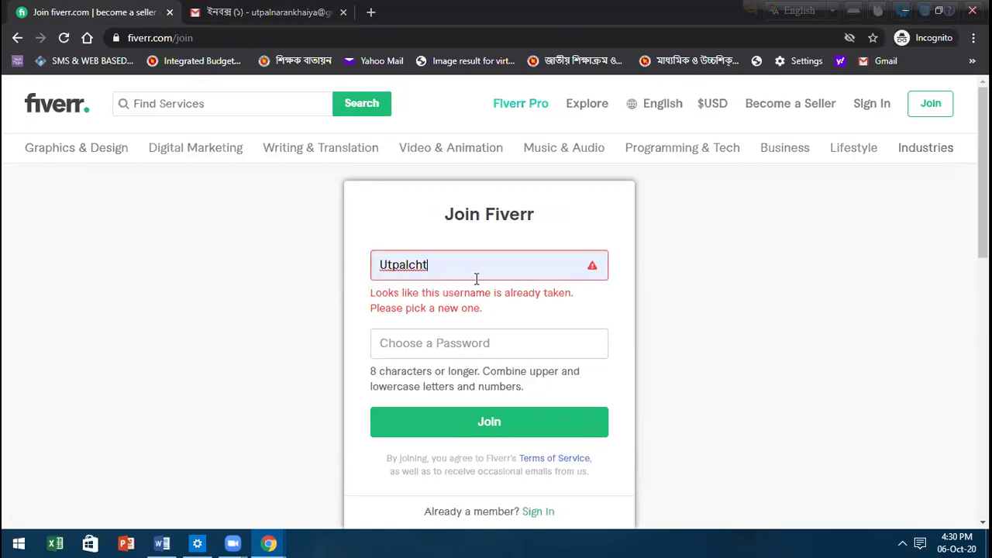
key(BackSpace)
key(BackSpace)
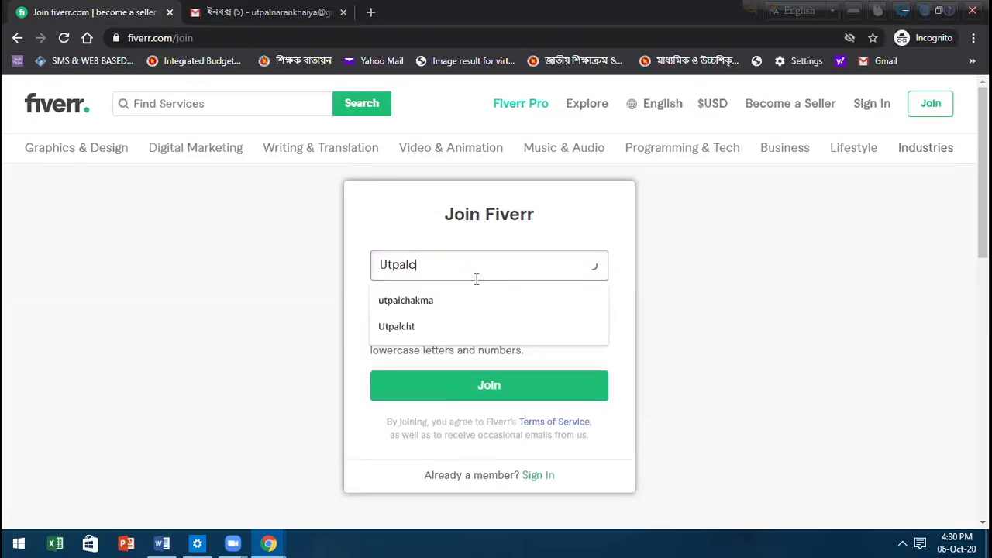
key(BackSpace)
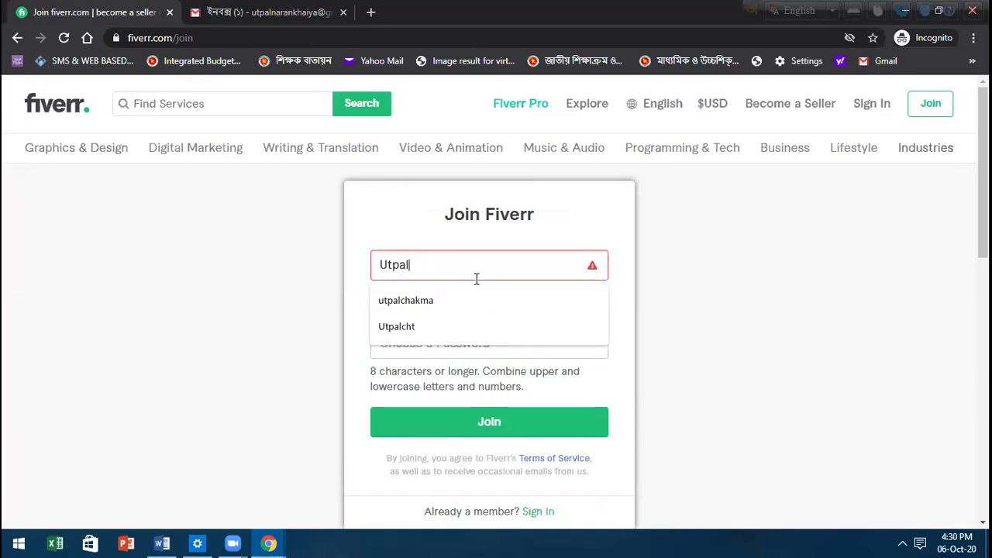
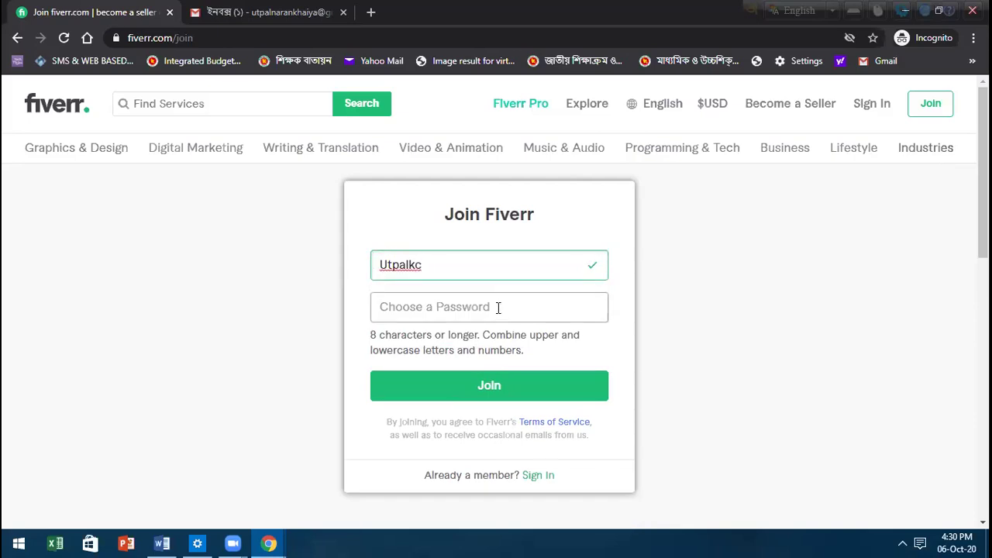
click(498, 308)
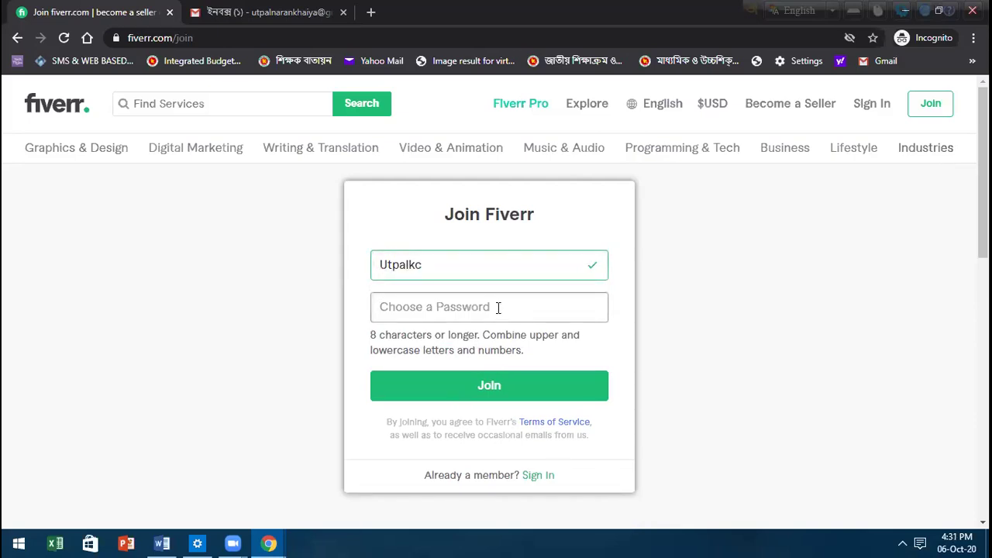
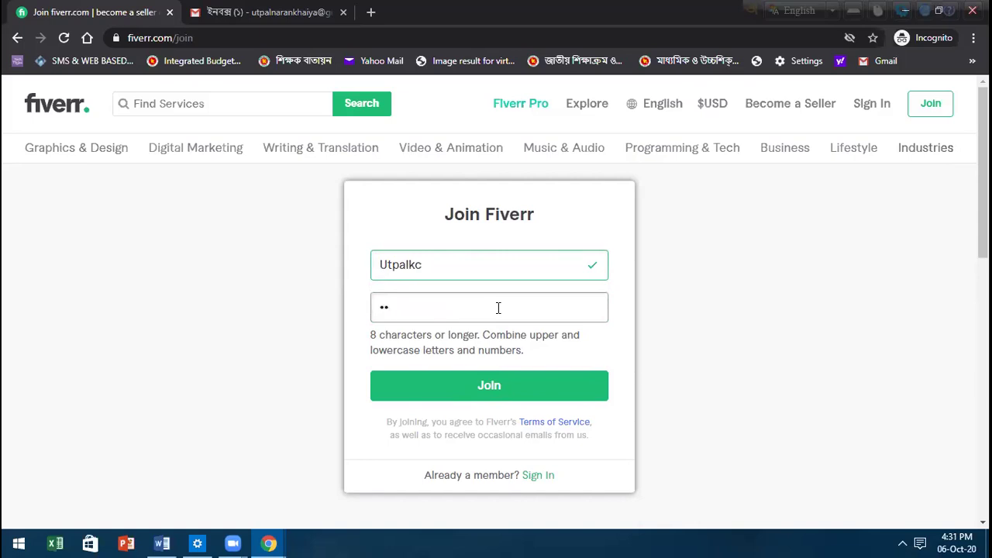
click(489, 385)
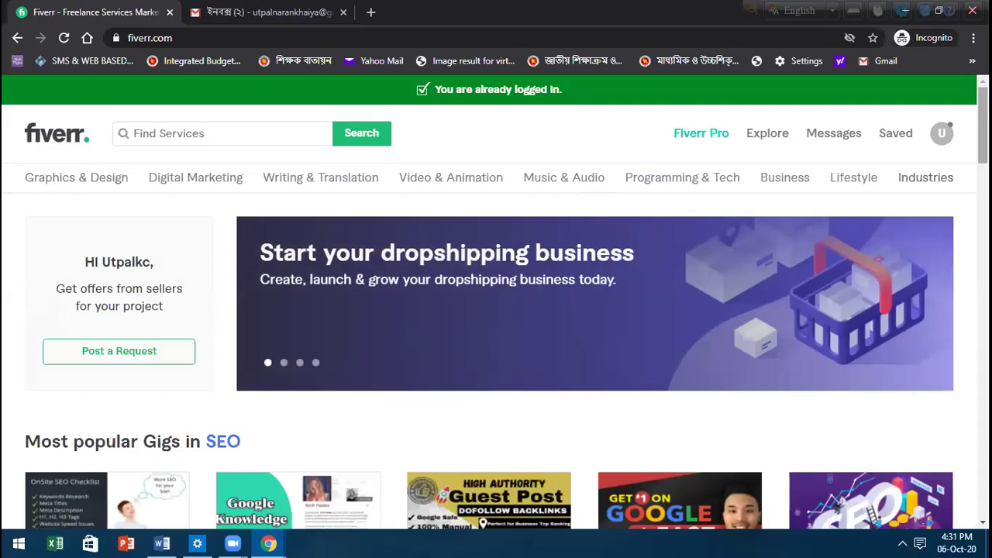
Scroll through the signed-in home page, then choose Profile from the avatar menu
scroll(495, 302, down, 3)
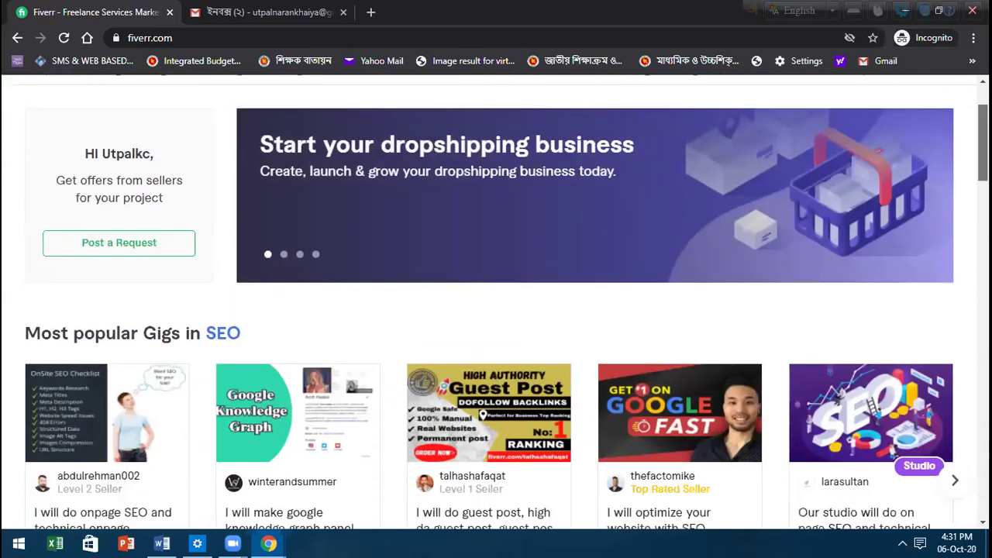
scroll(495, 302, down, 3)
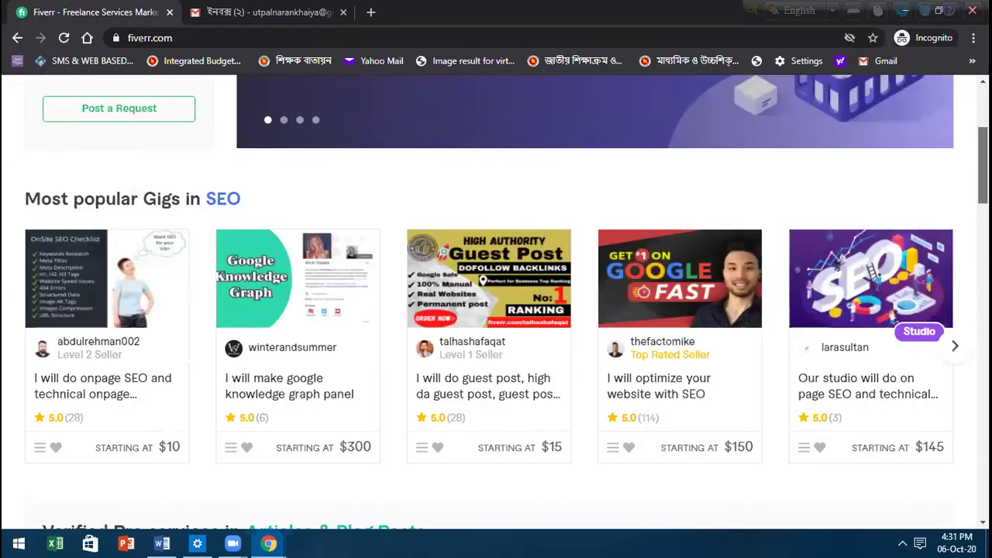
scroll(496, 302, down, 5)
scroll(496, 303, down, 5)
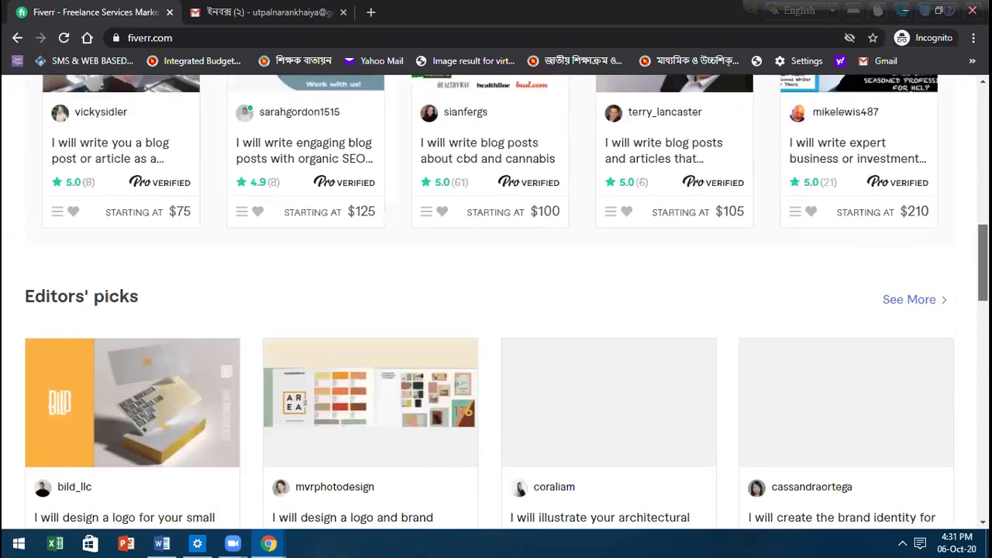
scroll(496, 302, up, 3)
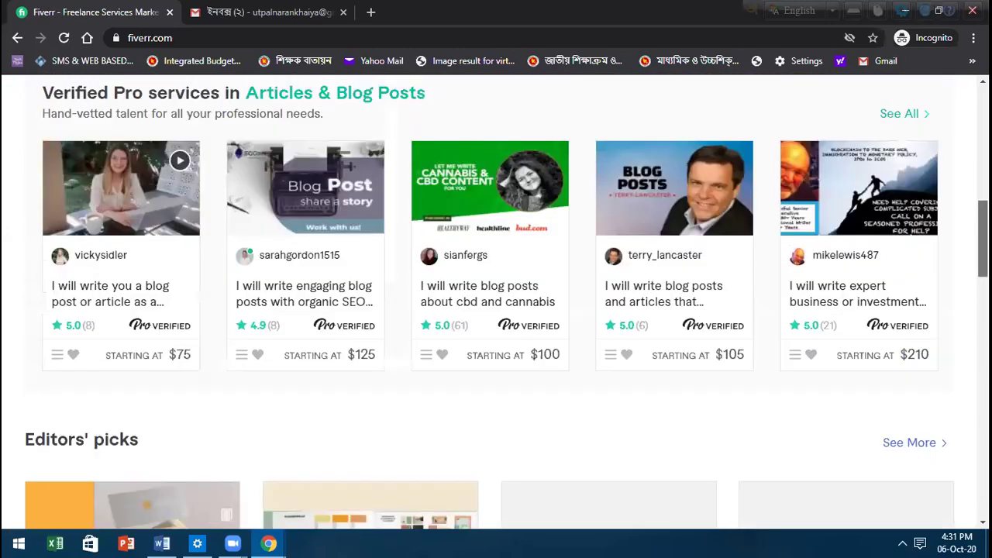
scroll(890, 164, up, 10)
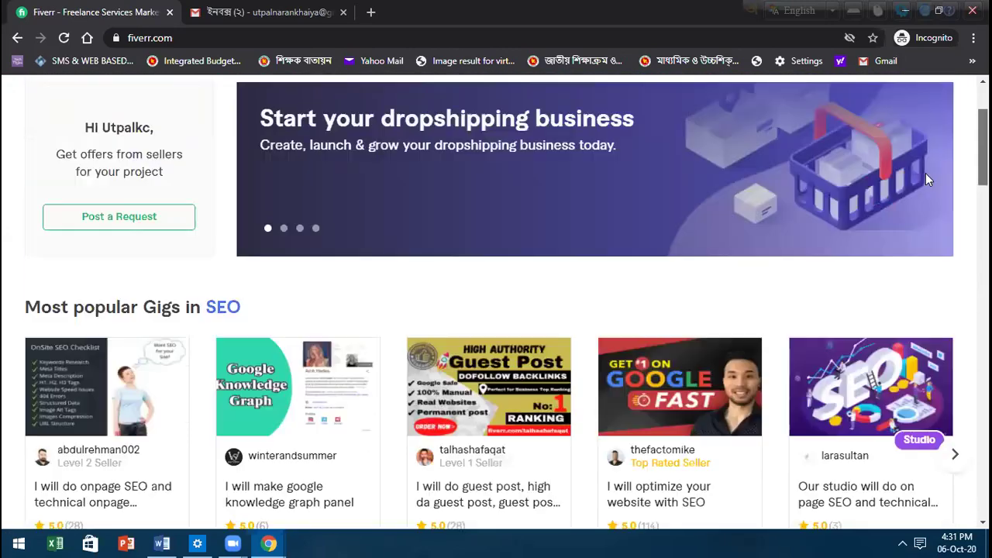
scroll(902, 178, up, 3)
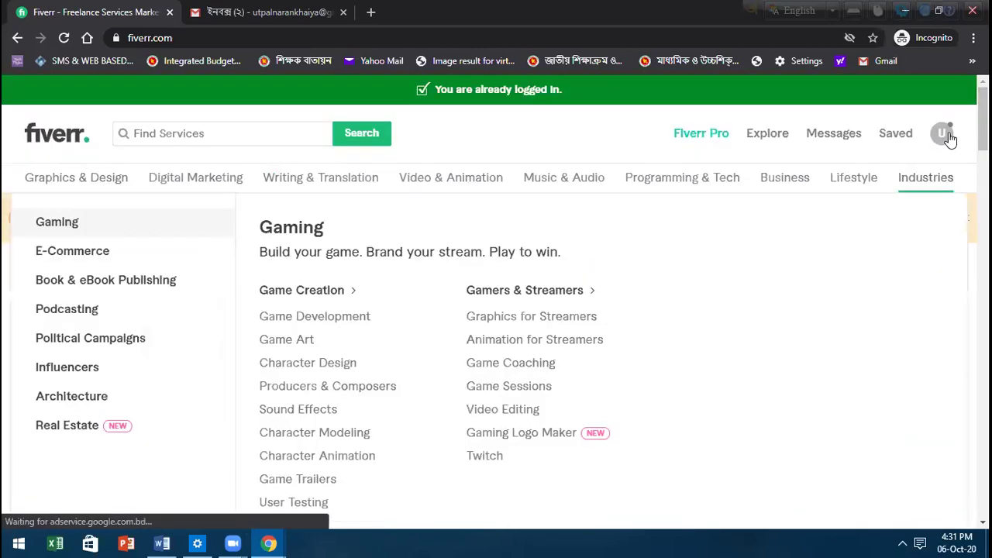
click(943, 135)
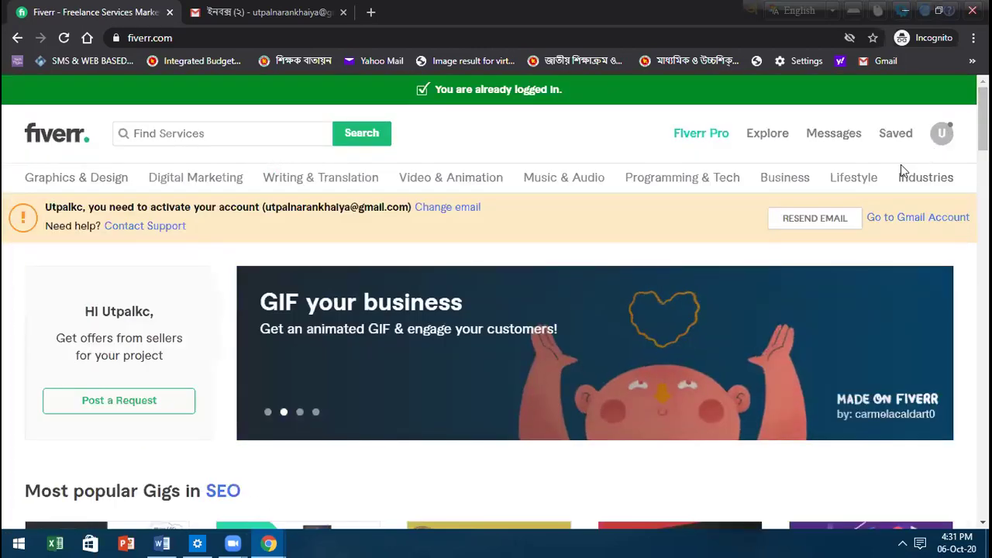
click(869, 180)
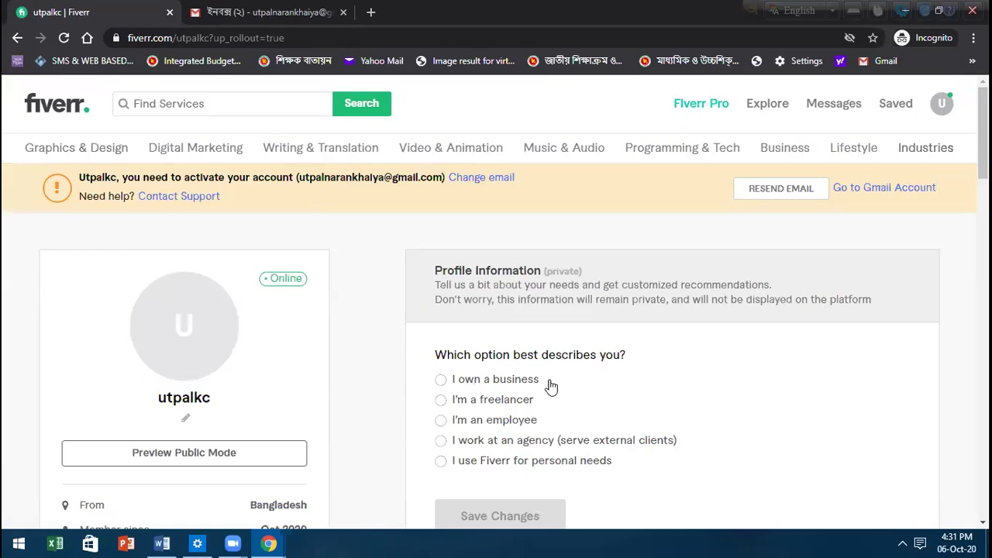
click(441, 401)
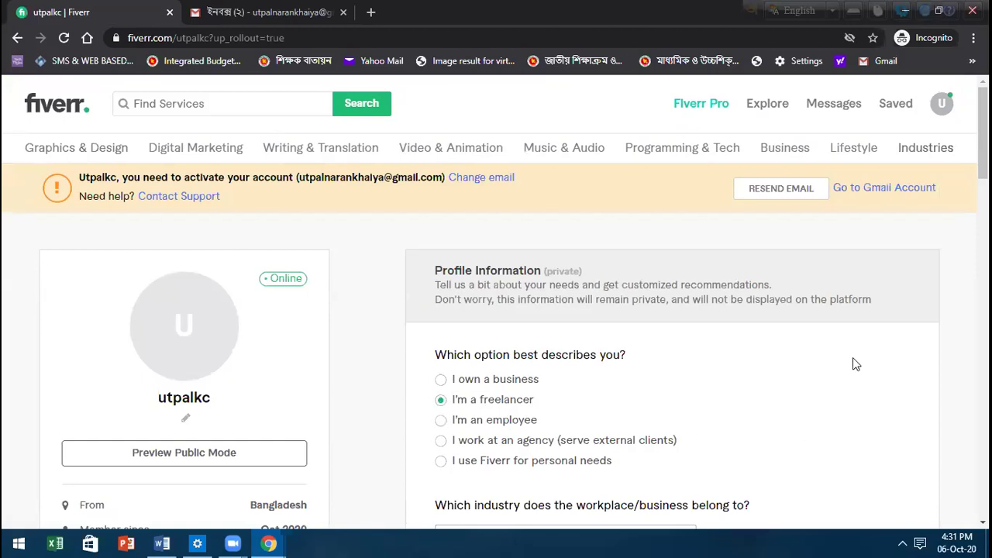
scroll(632, 304, down, 2)
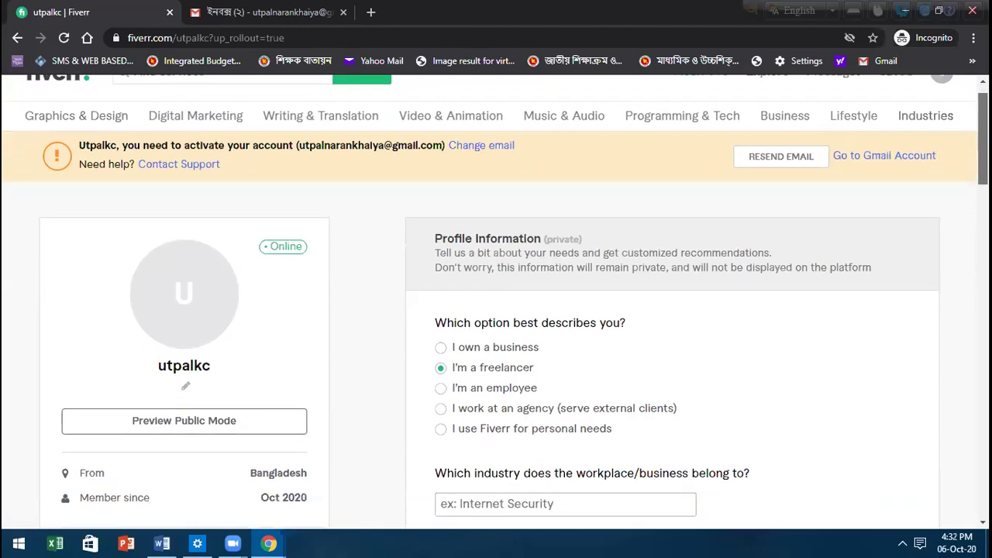
scroll(631, 305, down, 2)
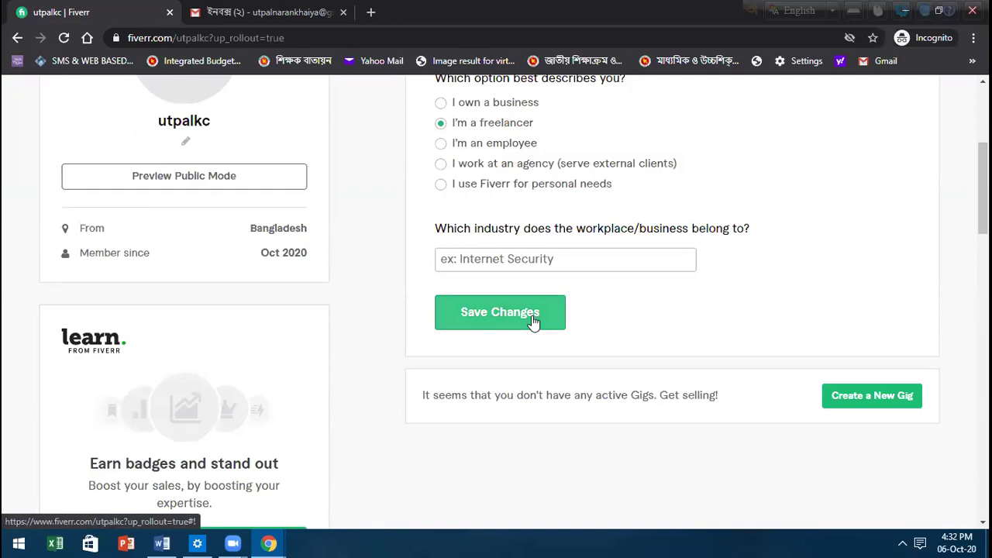
click(568, 258)
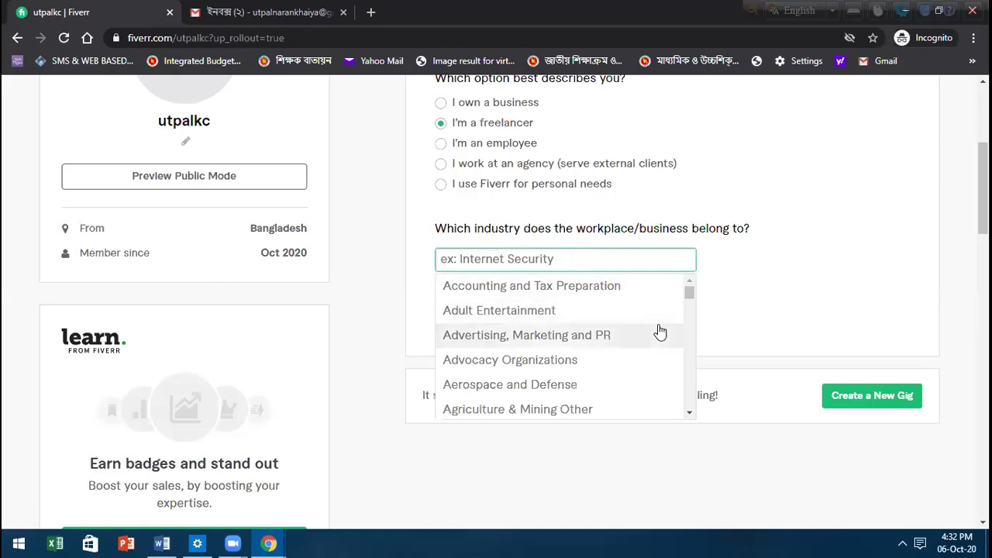
click(689, 413)
drag(690, 414, 690, 416)
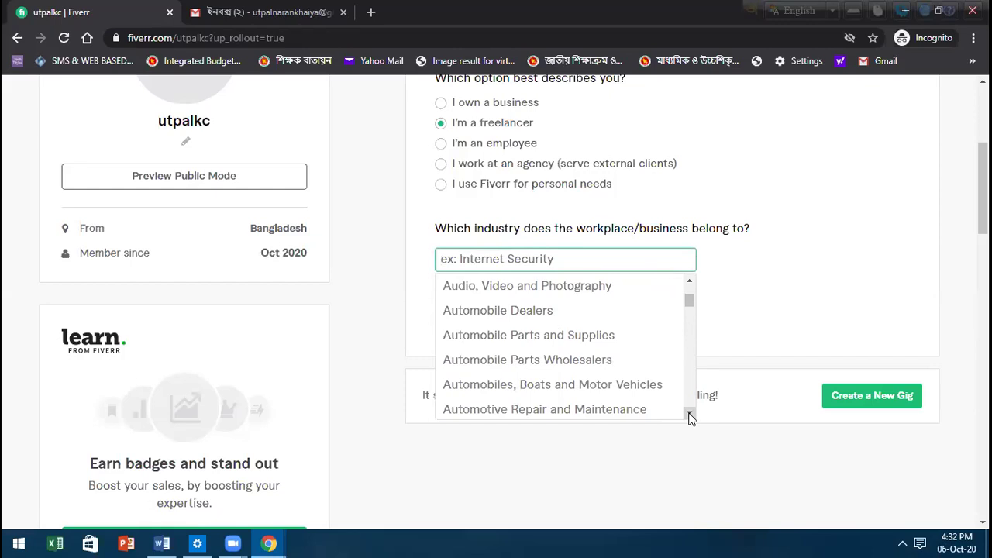
drag(689, 416, 689, 416)
click(808, 291)
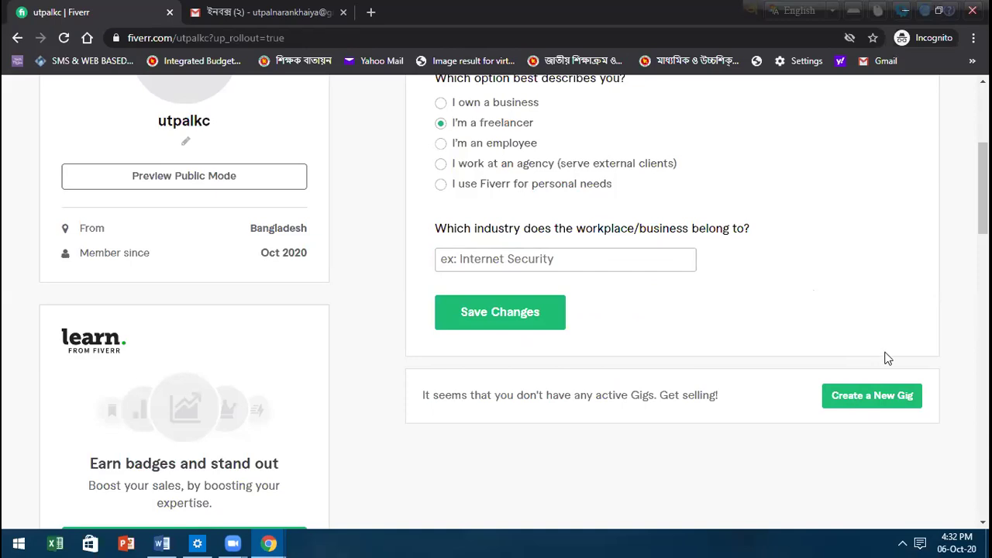
Choose Create a New Gig and continue past the overview and tips pages
click(852, 403)
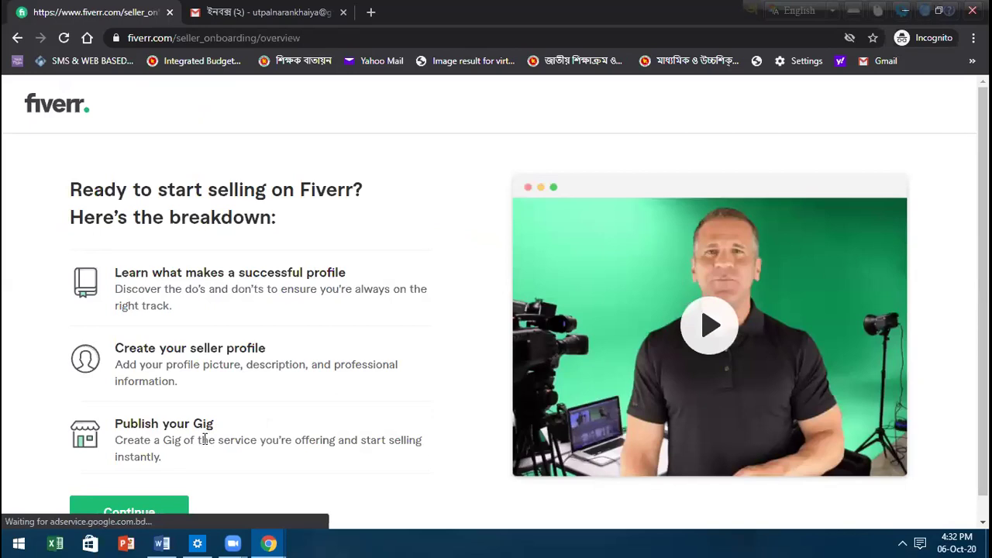
click(131, 513)
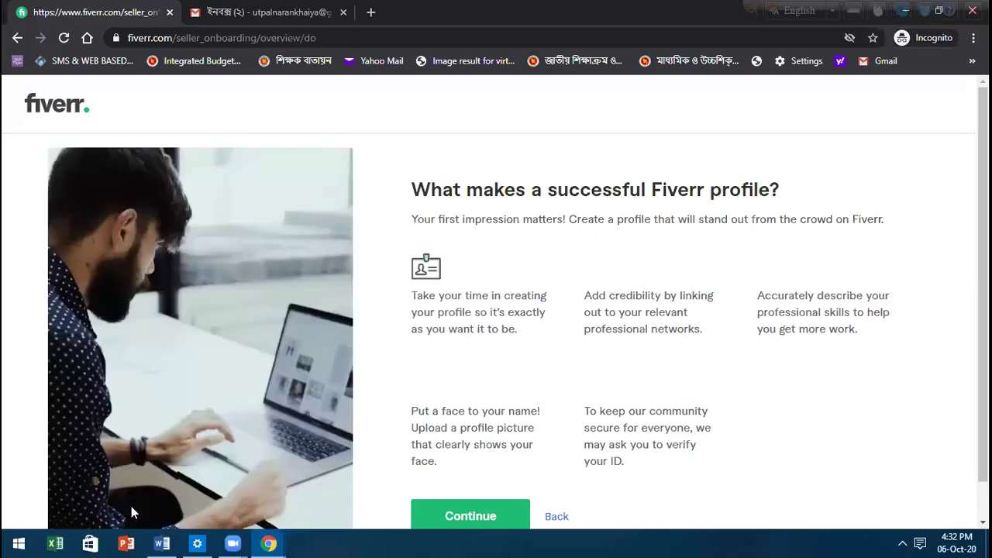
click(466, 520)
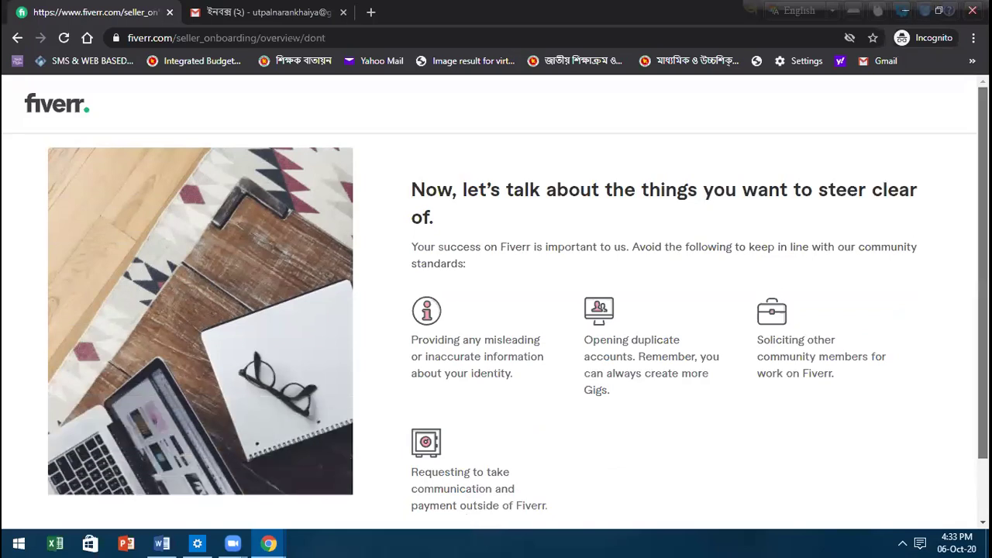
scroll(496, 309, down, 1)
scroll(506, 511, down, 2)
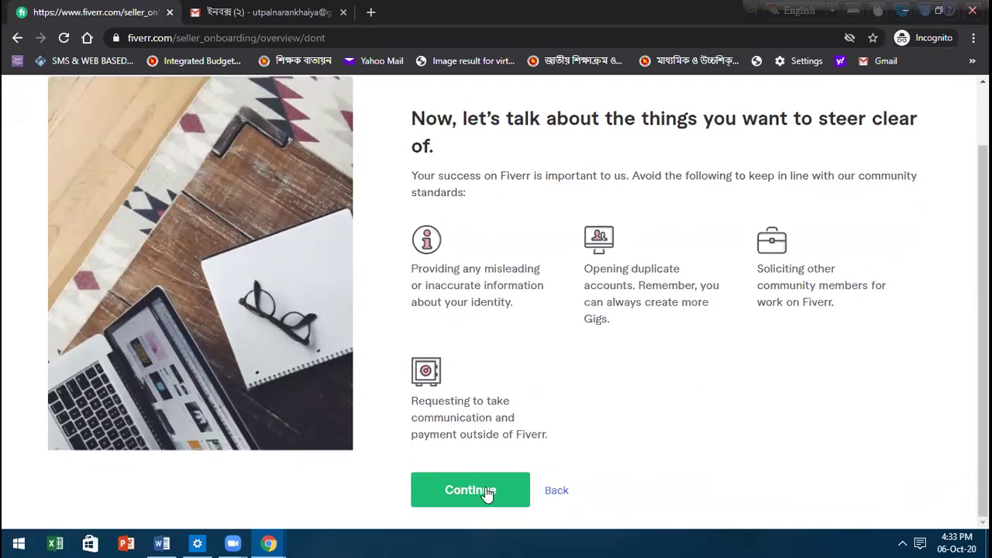
click(484, 488)
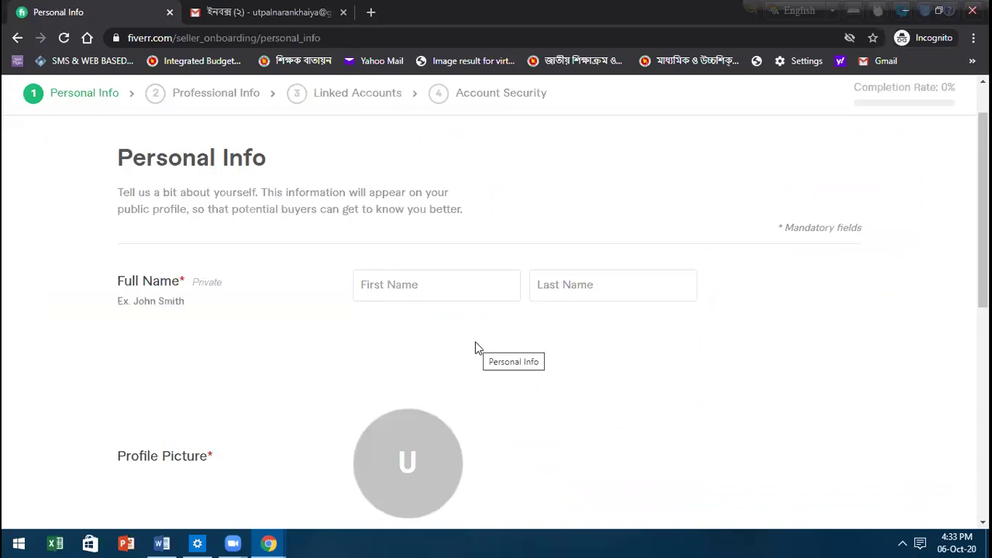
Fill the First Name and Last Name fields with the seller's name from the autofill suggestions
click(431, 285)
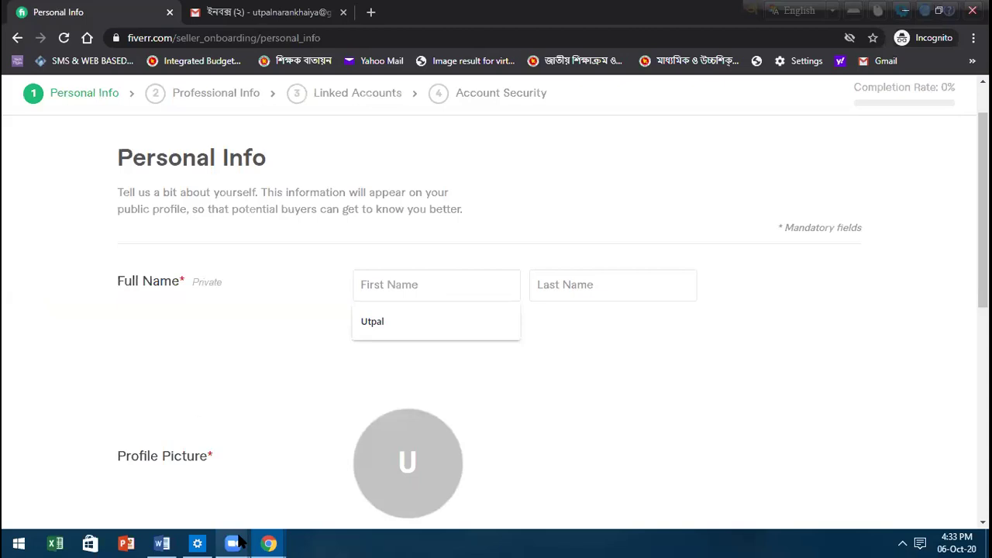
mouse_move(232, 542)
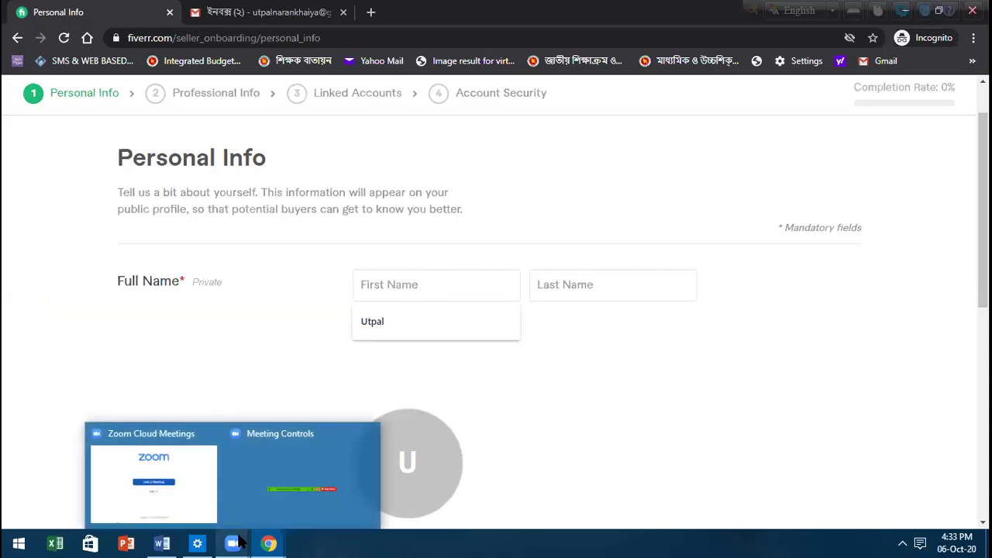
click(275, 481)
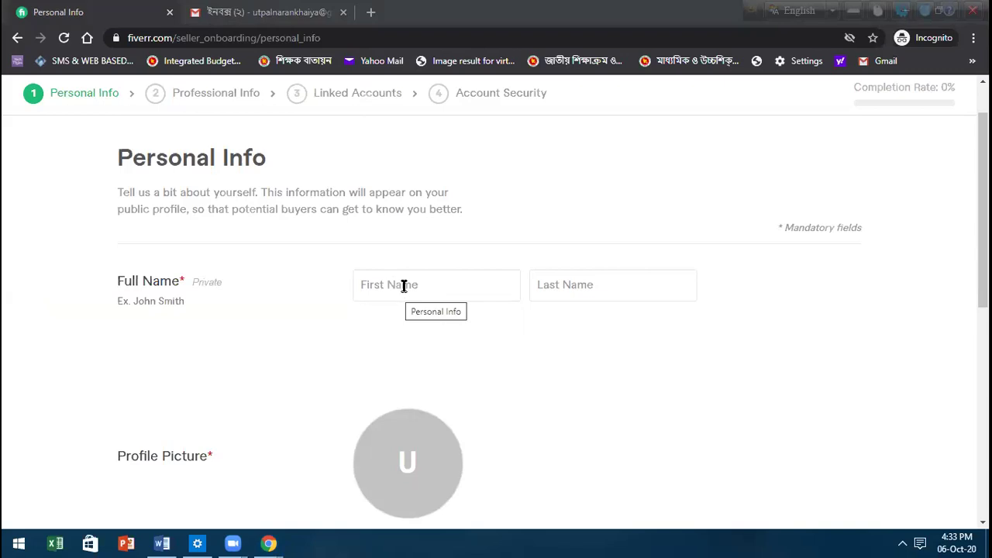
click(400, 288)
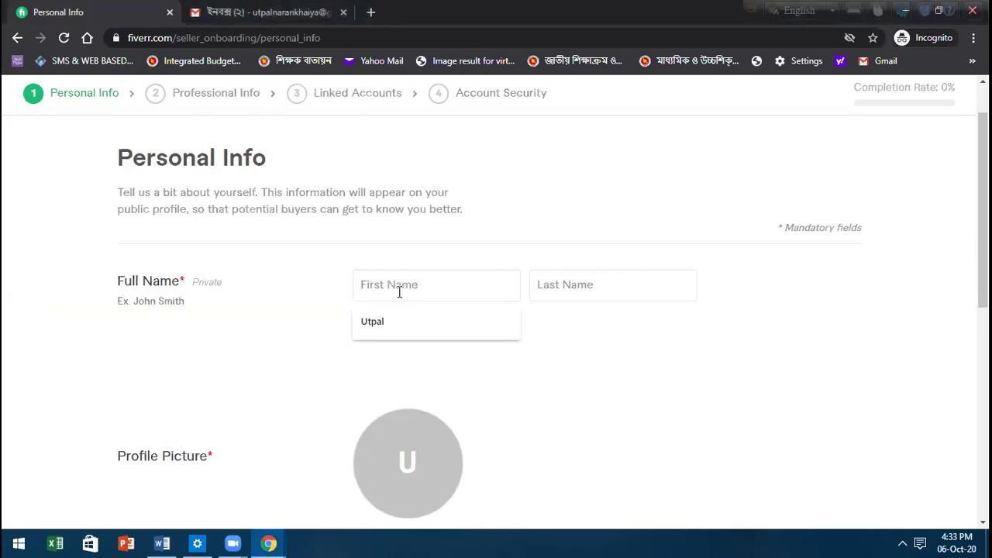
click(391, 322)
click(596, 286)
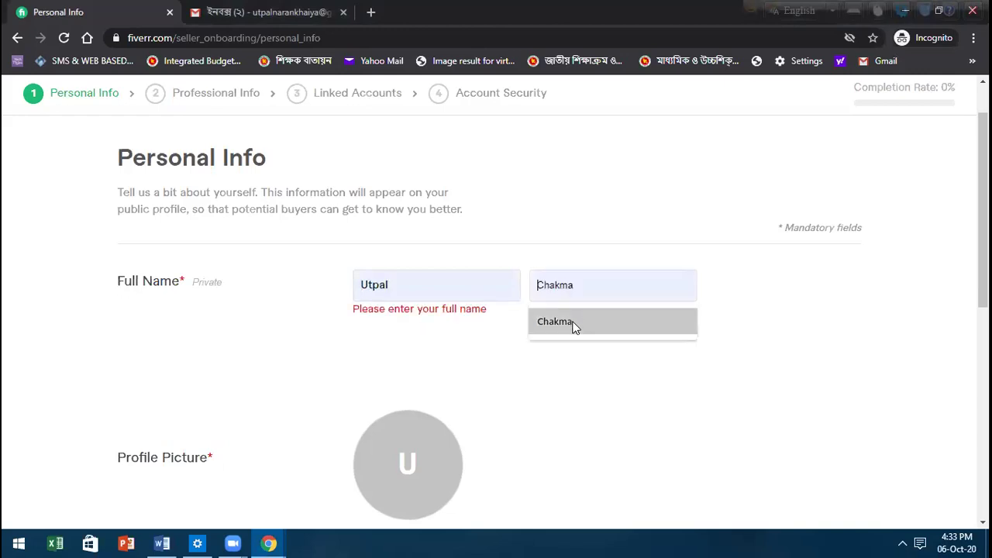
click(574, 320)
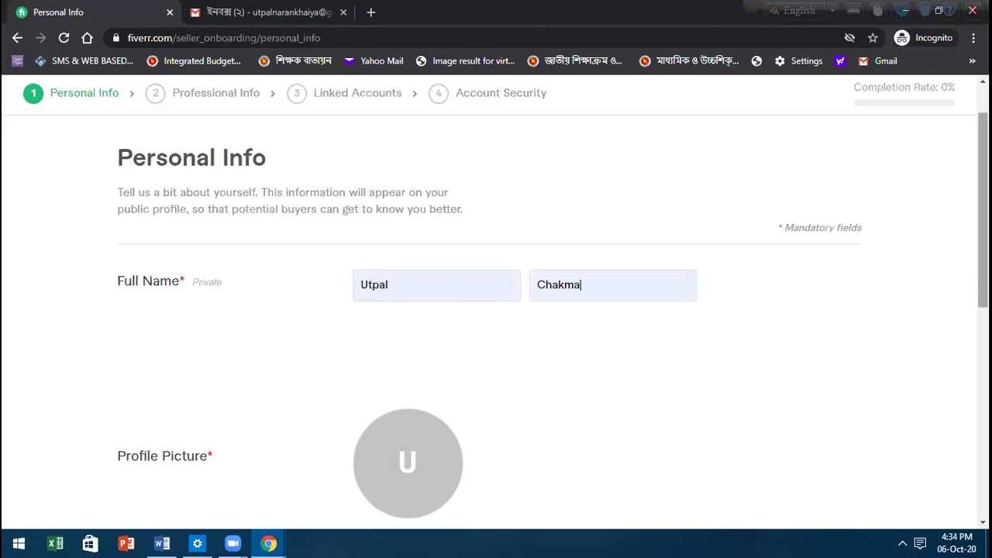
scroll(496, 299, down, 3)
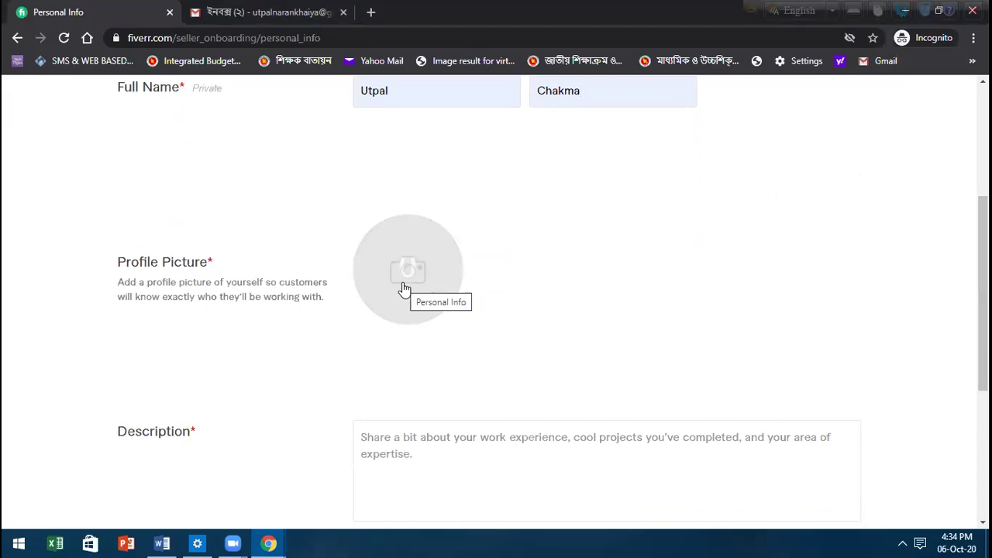
Start the profile picture upload and browse to the Photos folder on Local Disk (E:)
click(402, 286)
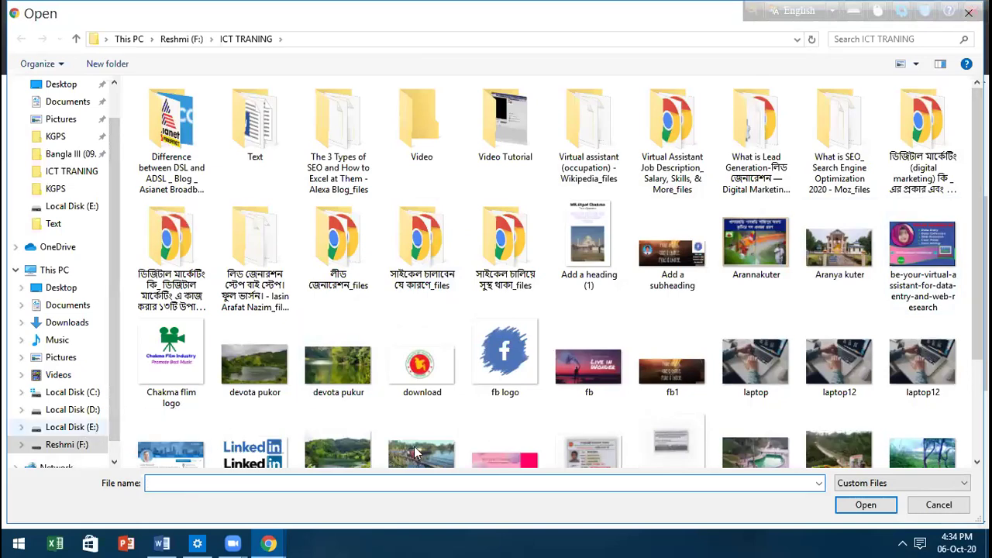
scroll(554, 271, down, 1)
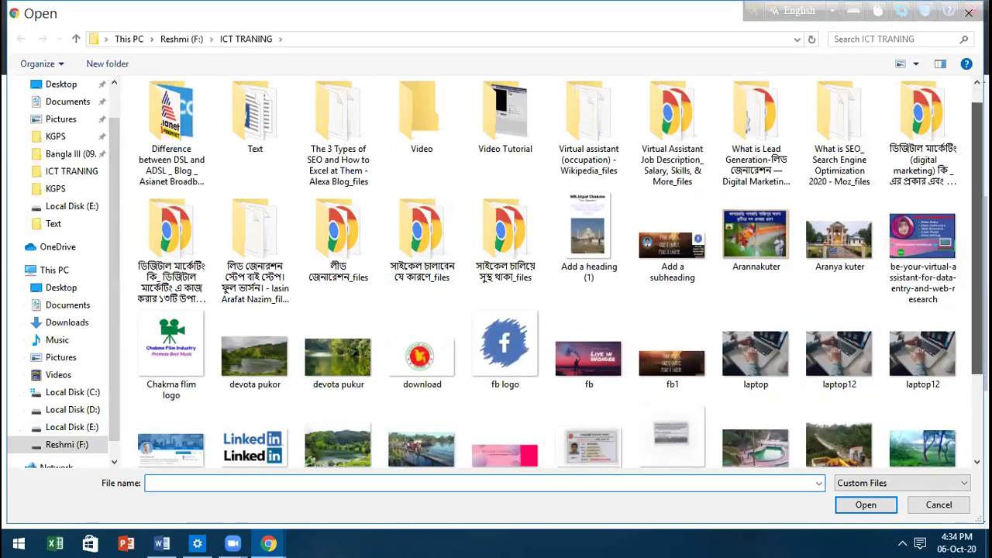
scroll(587, 348, down, 3)
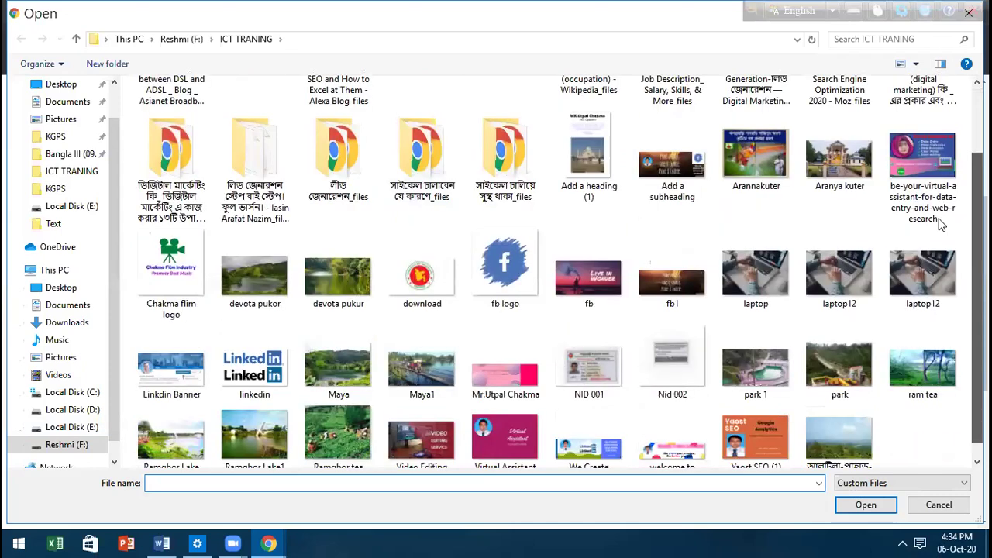
scroll(201, 455, down, 1)
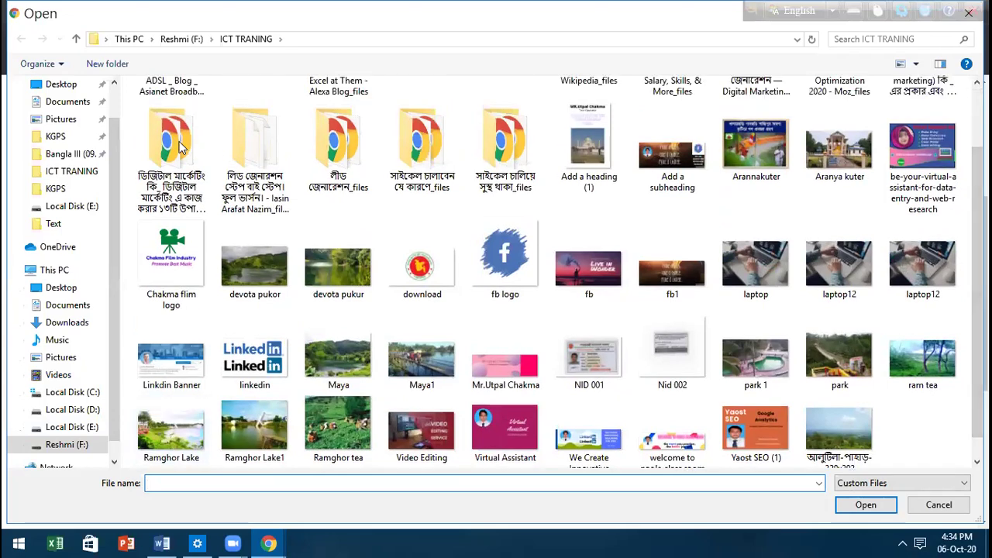
click(93, 428)
double_click(179, 140)
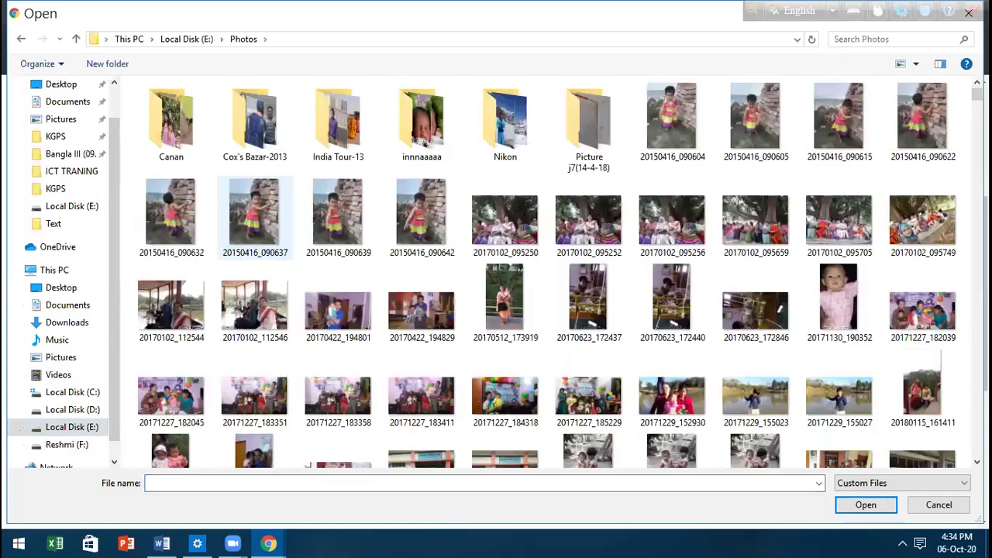
Pick photo DSCN2074 from the Photos folder as the profile picture
click(504, 221)
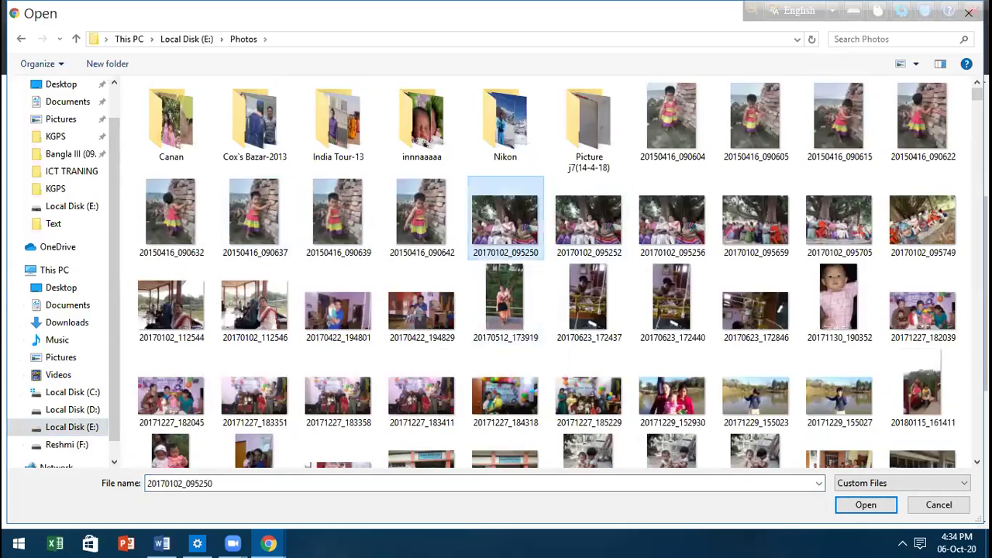
scroll(976, 94, down, 1)
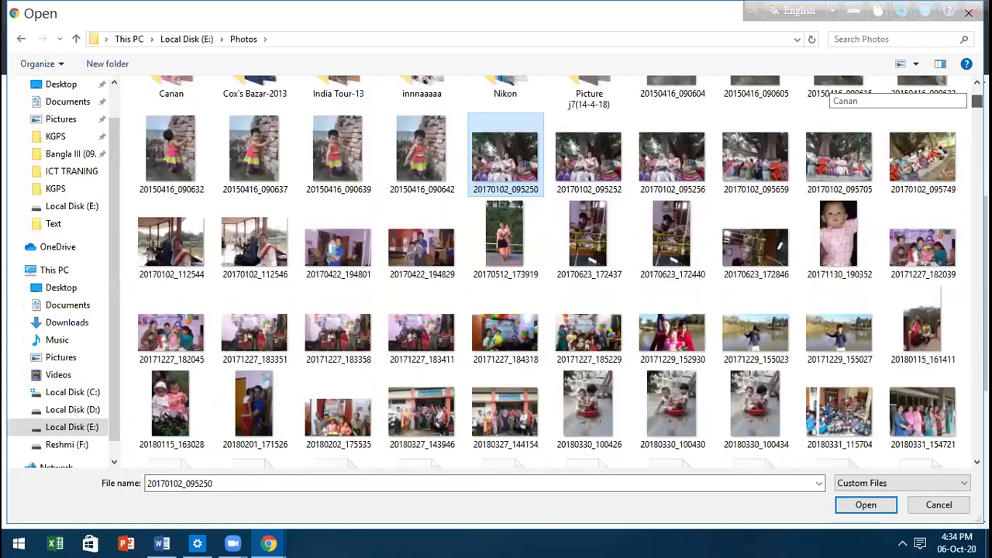
scroll(977, 101, down, 3)
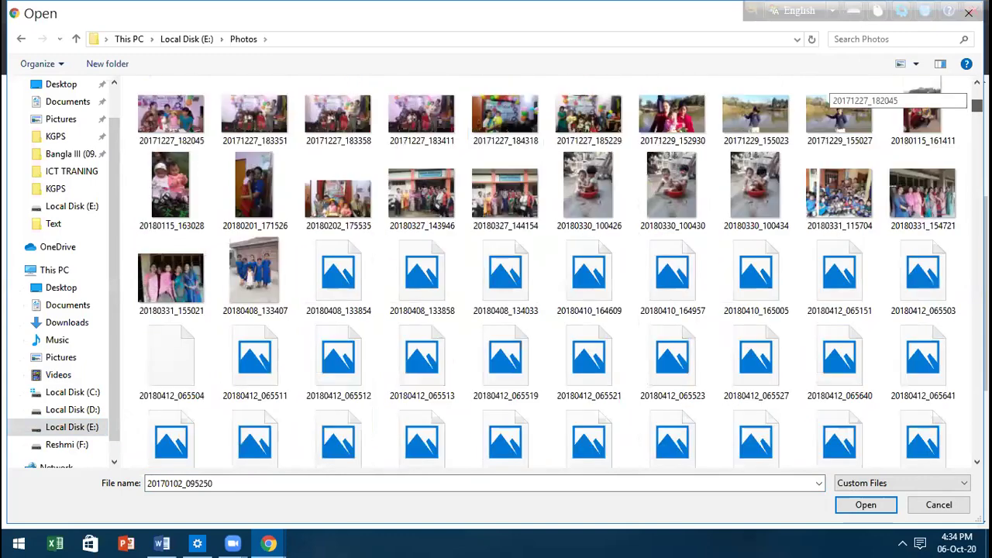
scroll(976, 100, down, 2)
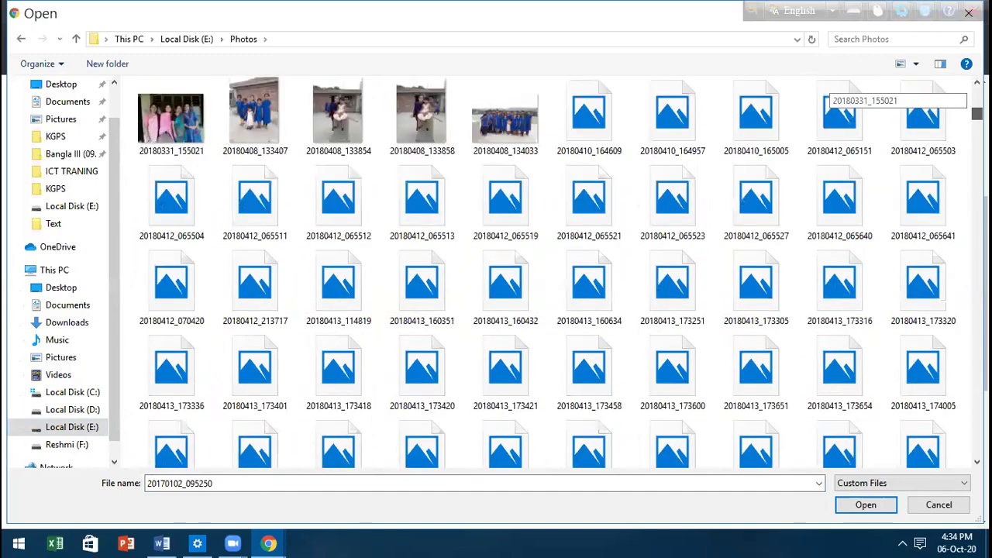
scroll(977, 101, down, 4)
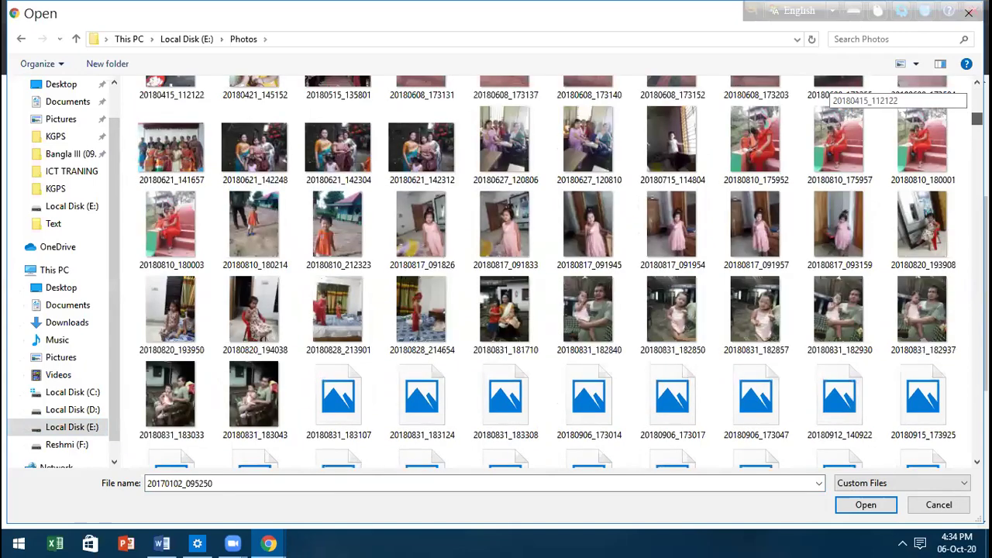
scroll(976, 101, down, 6)
scroll(833, 89, down, 10)
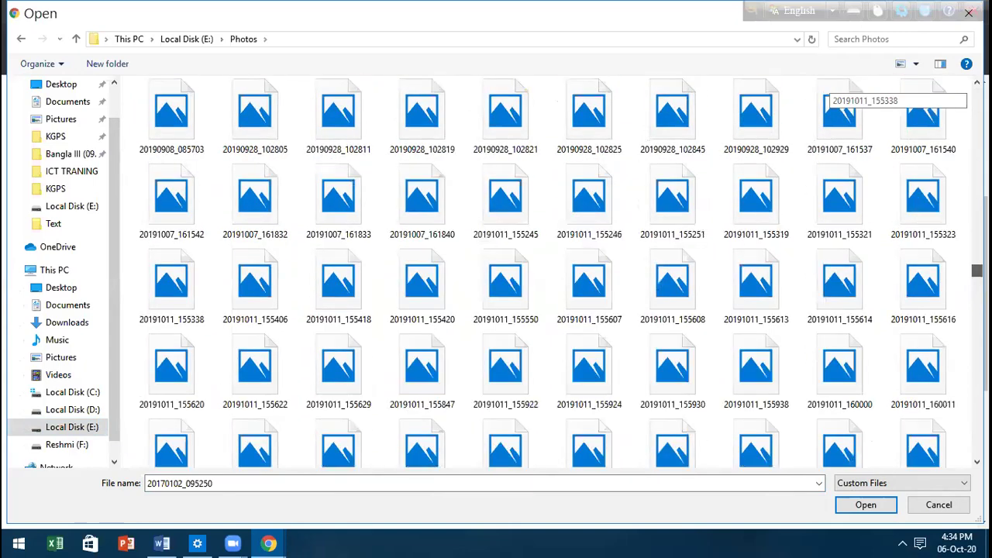
scroll(833, 89, down, 5)
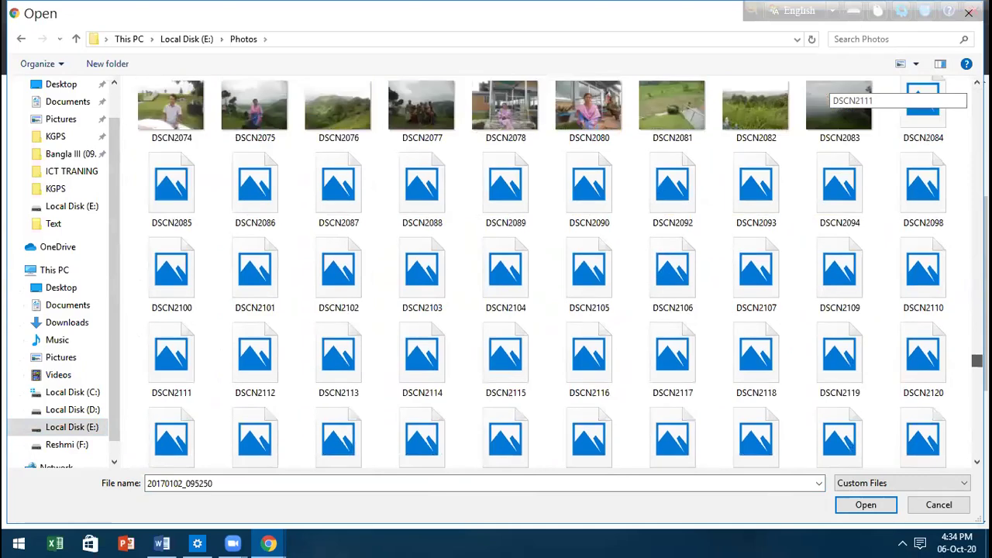
scroll(833, 89, down, 1)
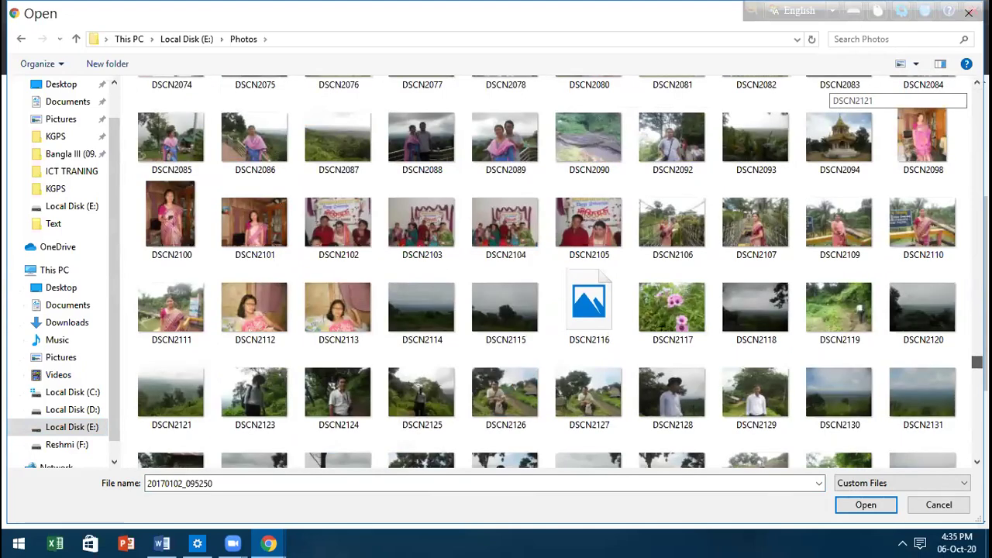
scroll(833, 89, up, 7)
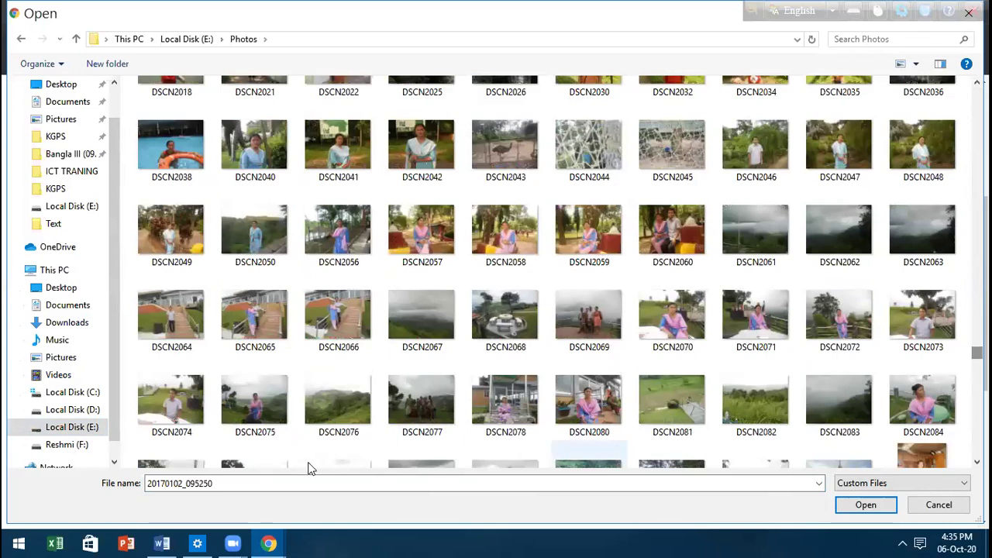
double_click(184, 404)
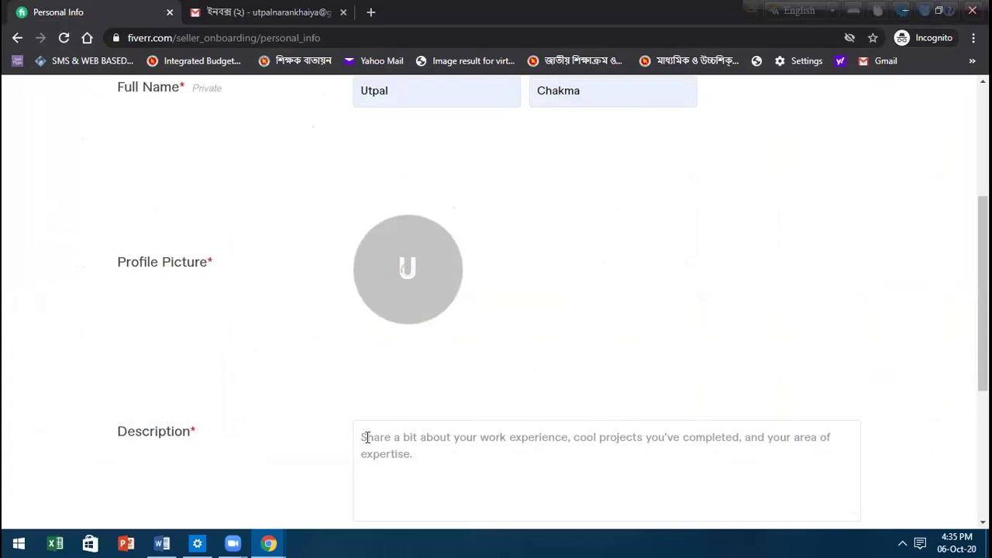
Begin the Description with 'I am' plus the seller's full name and 'from Bangladesh.'
click(508, 473)
text(I a)
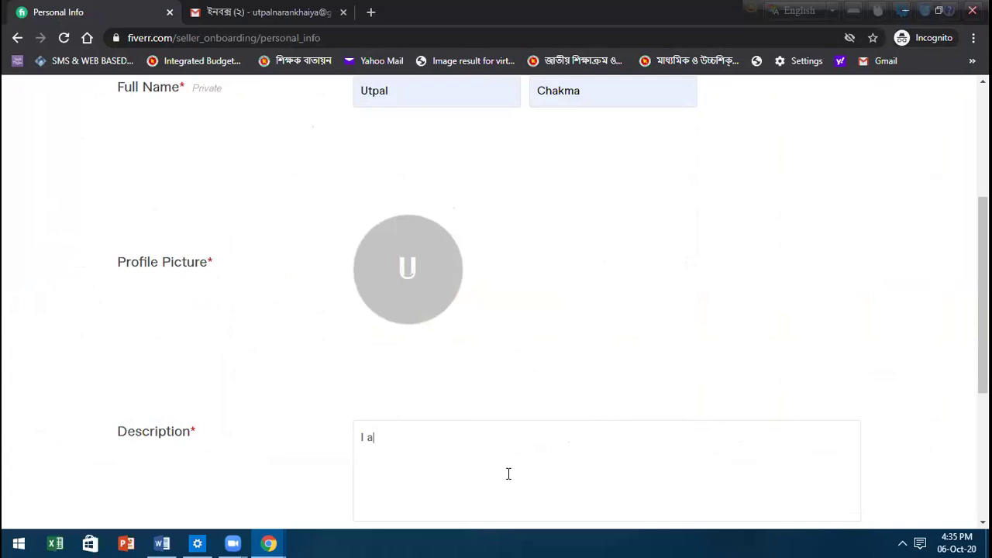
text(m utpal cj)
key(BackSpace)
text(hakma)
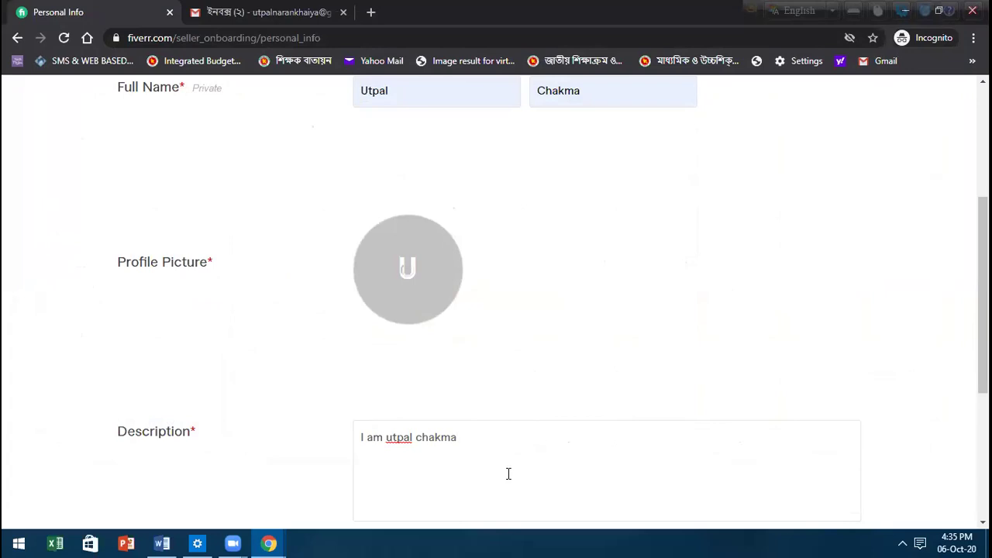
text( from Bangla)
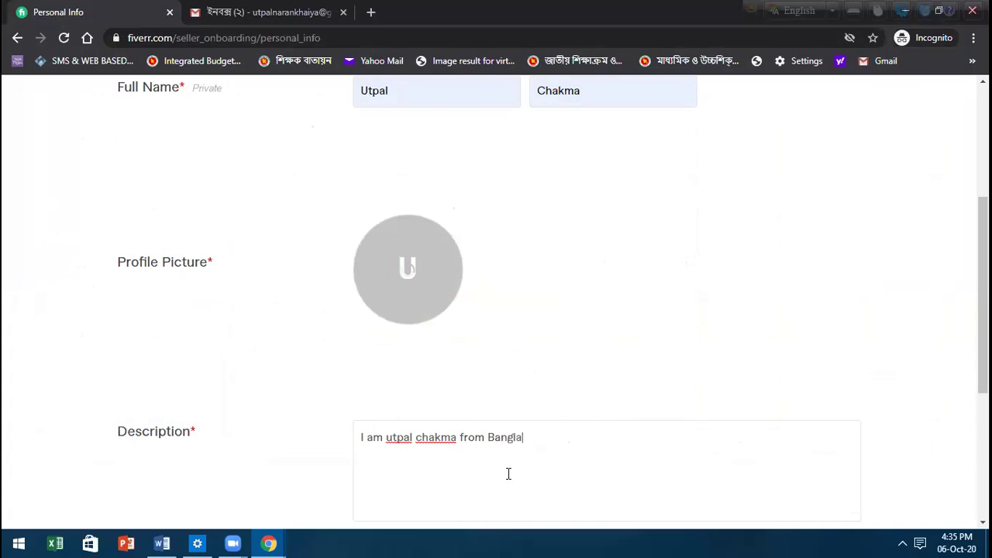
text(desh.)
text(I h)
click(550, 437)
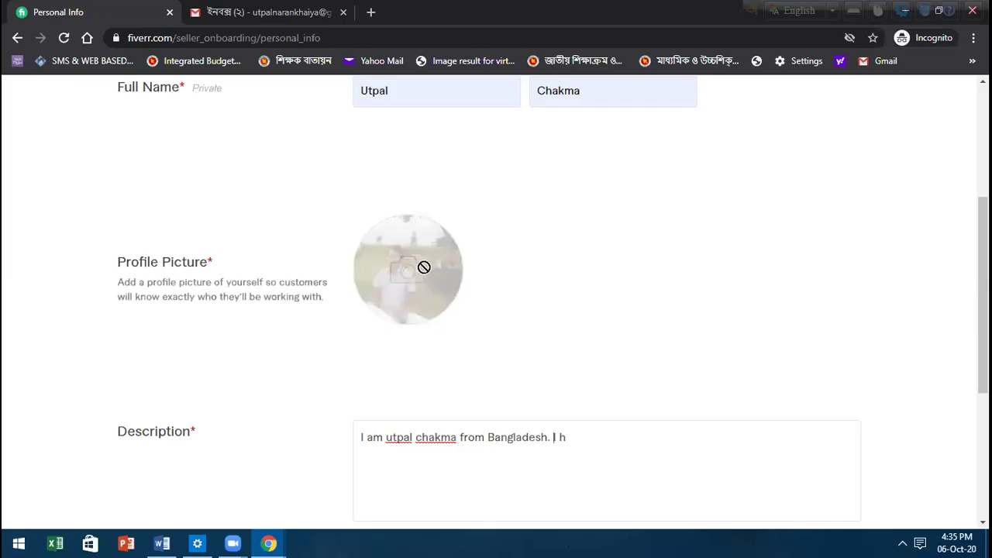
mouse_move(434, 271)
mouse_down()
mouse_move(460, 287)
mouse_move(403, 272)
mouse_move(421, 265)
mouse_up()
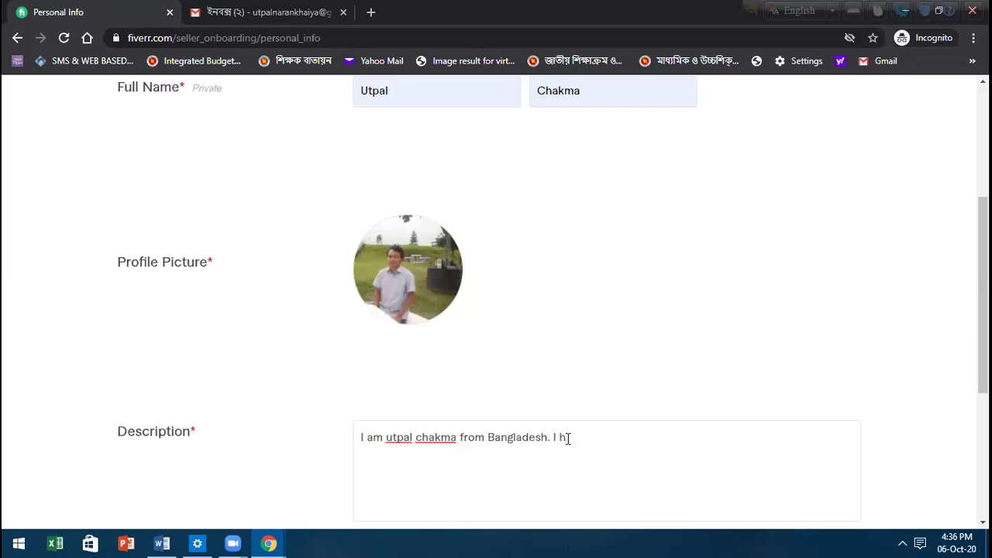
Continue the Description with 'I have complited Bsc.(Hons) and M.sc.'
text(ave complited)
click(617, 437)
double_click(648, 437)
click(648, 437)
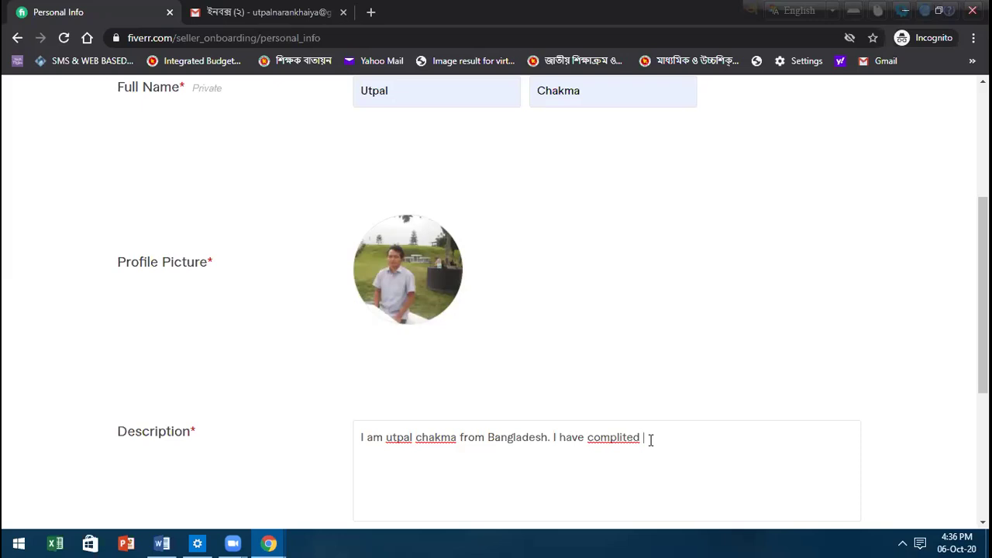
text(Bsc.(h)
key(BackSpace)
text(Hons))
key(BackSpace)
text(and)
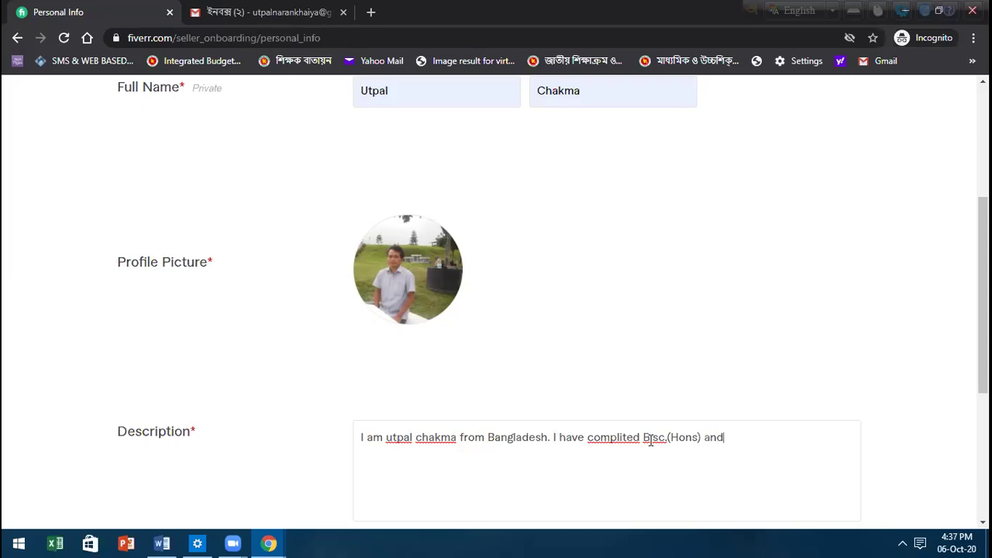
text( M.sc.)
Capitalise the 'S' in both M.Sc. and B.Sc
click(746, 437)
key(BackSpace)
text(S)
click(658, 437)
key(BackSpace)
text(S)
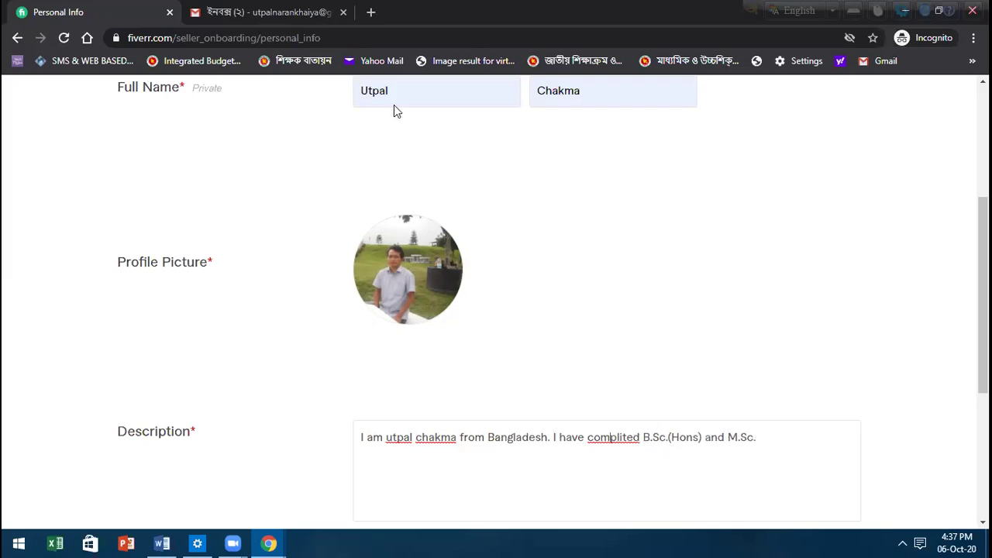
Search 'complited' on google.com in a new tab to see the 'completed' suggestion
key(ctrl+Tab)
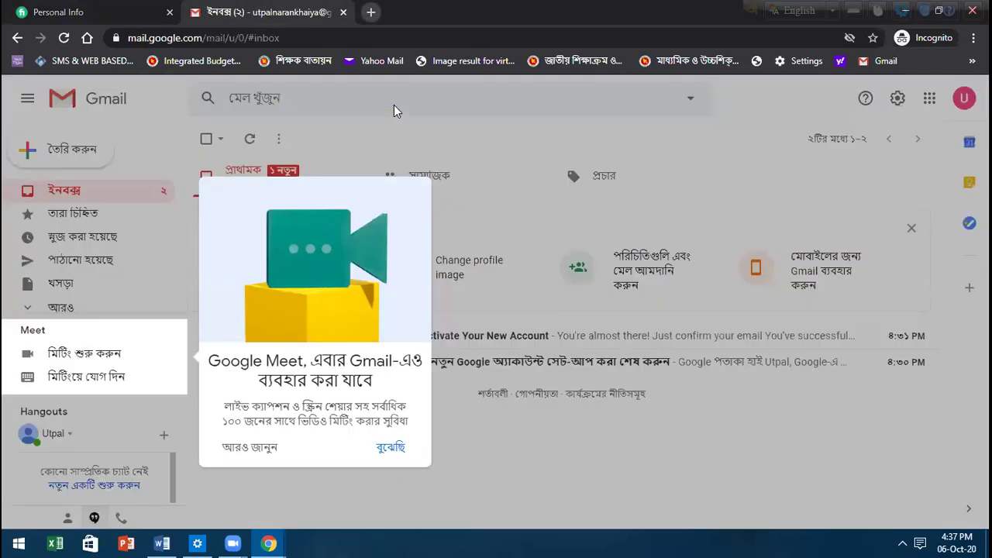
key(ctrl+t)
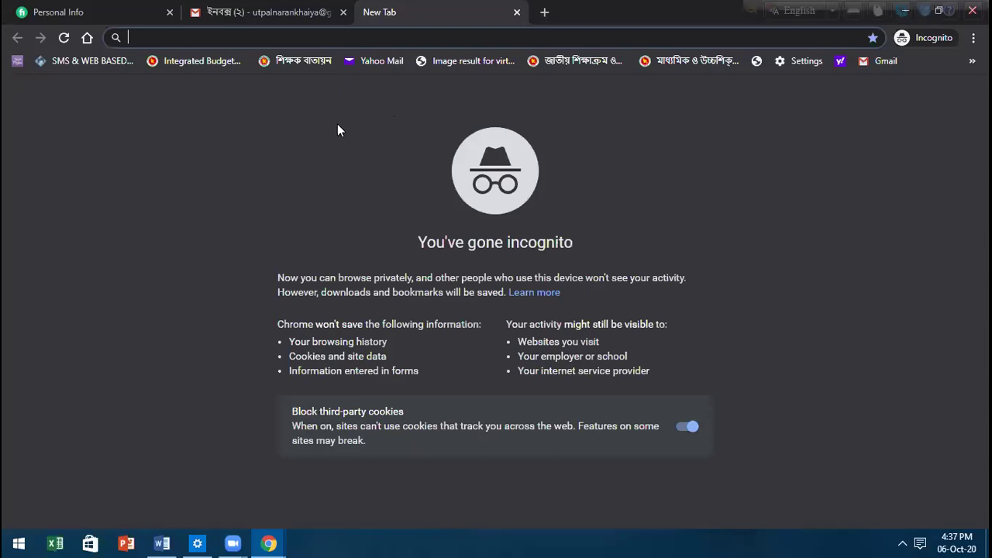
text(google.com)
key(Return)
text(com)
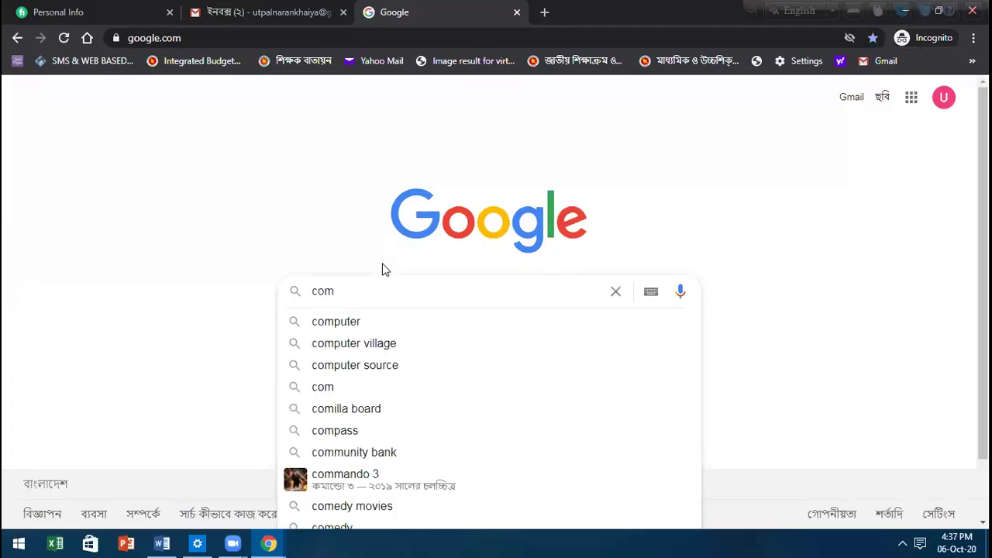
text(pl)
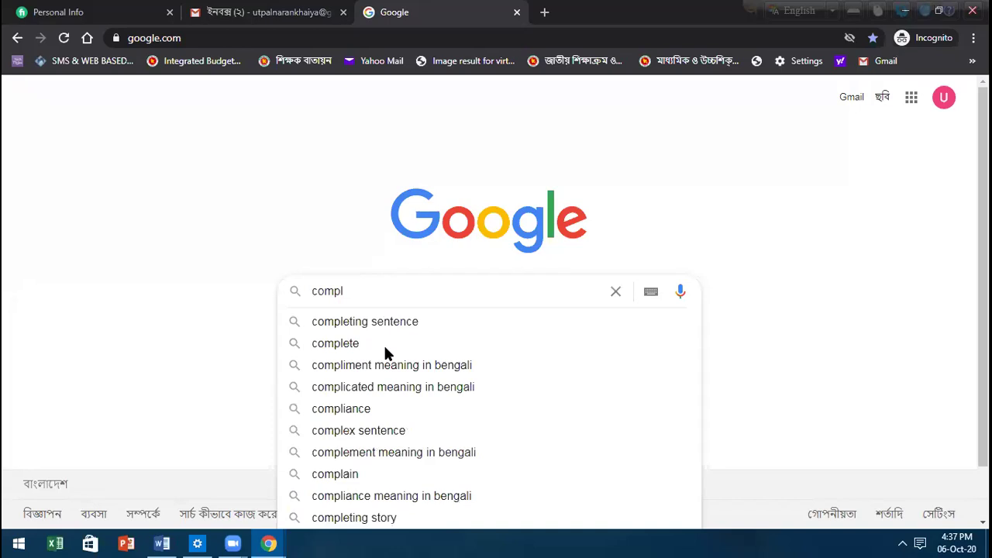
text(ited)
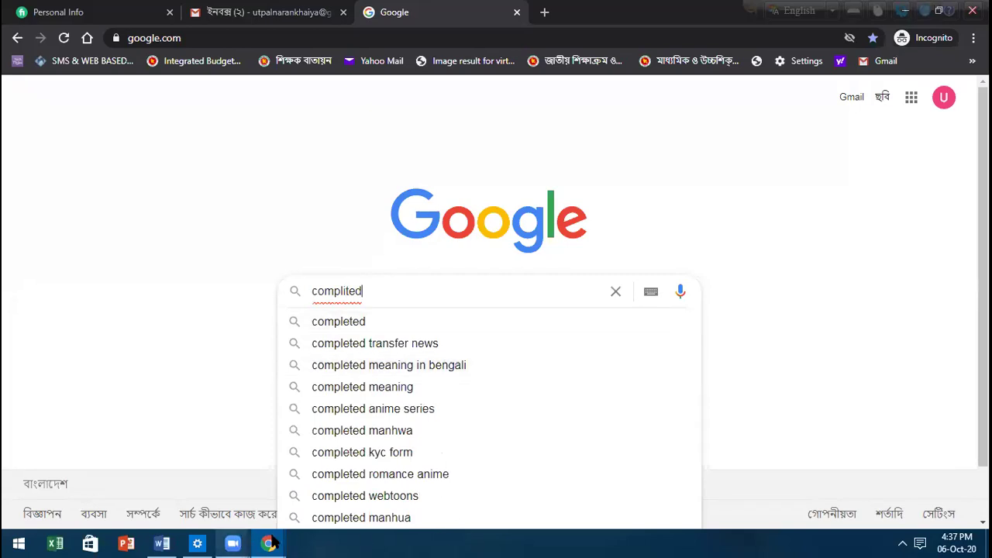
Return to the Fiverr Personal Info tab in the incognito window
mouse_move(271, 542)
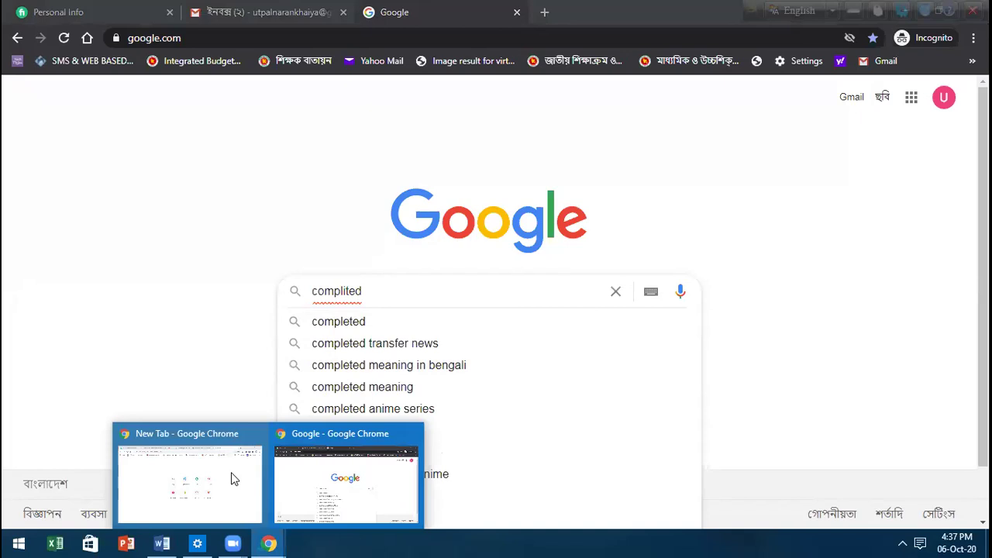
key(alt+Tab)
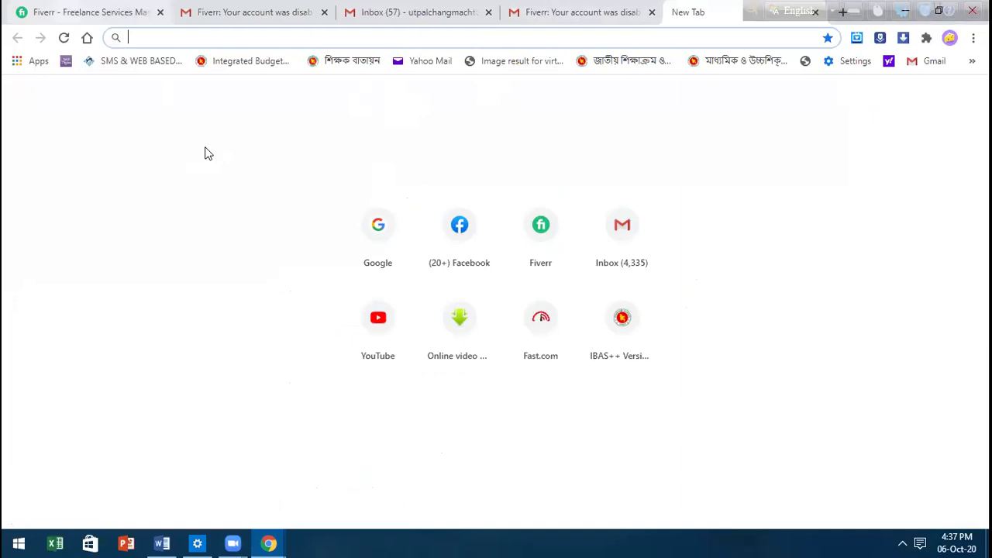
key(ctrl+1)
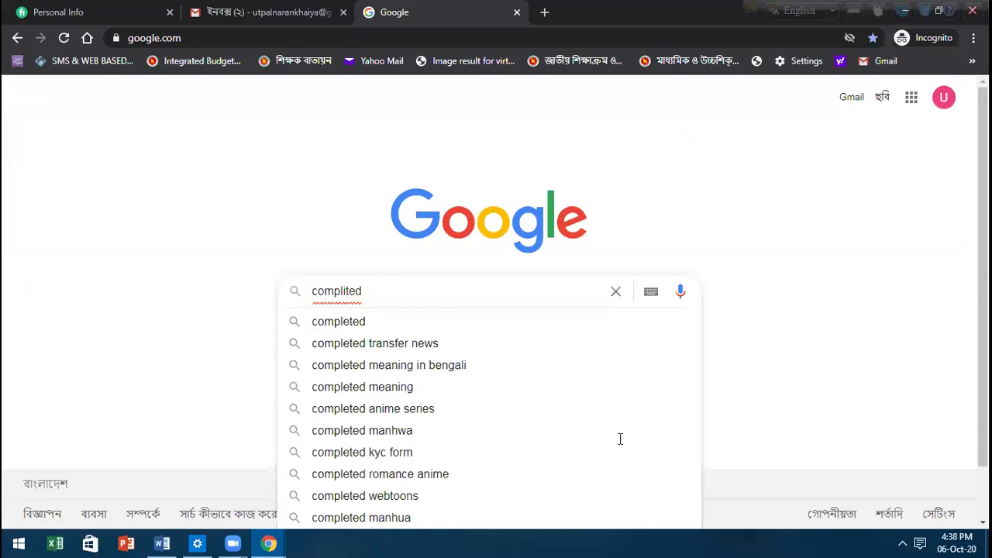
key(ctrl+1)
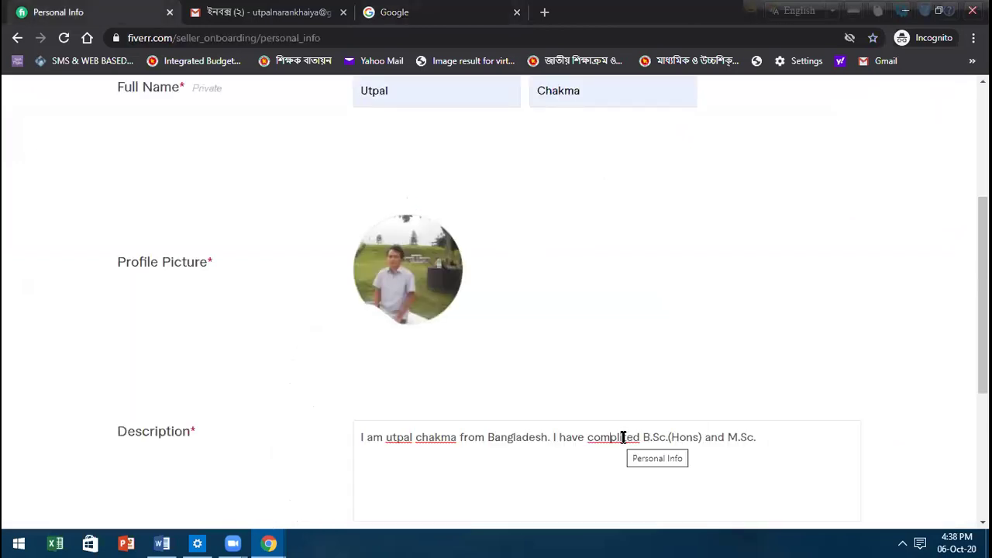
Correct 'complited' to 'completed' and add 'from Chittagong University in 1996 and 1997 respectively.'
click(623, 436)
key(BackSpace)
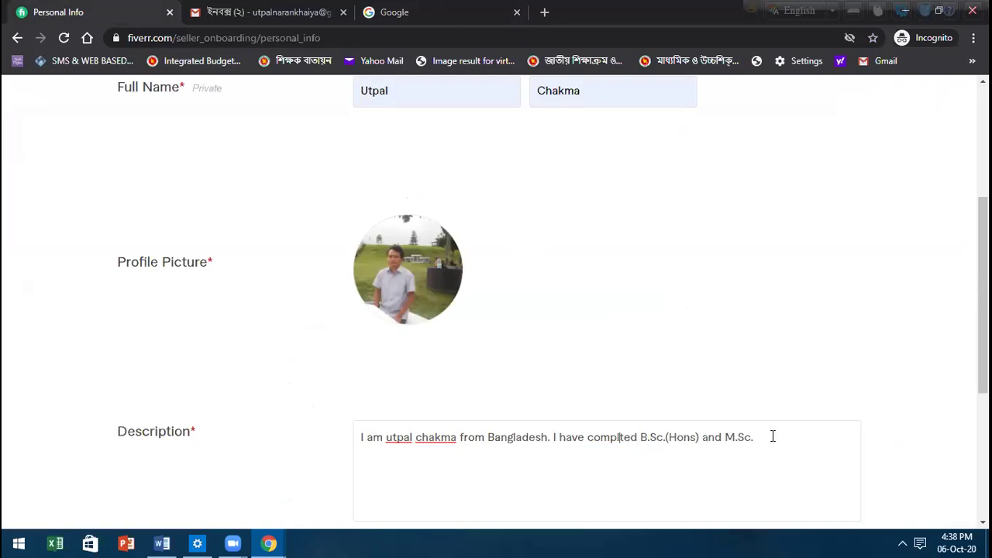
text(e)
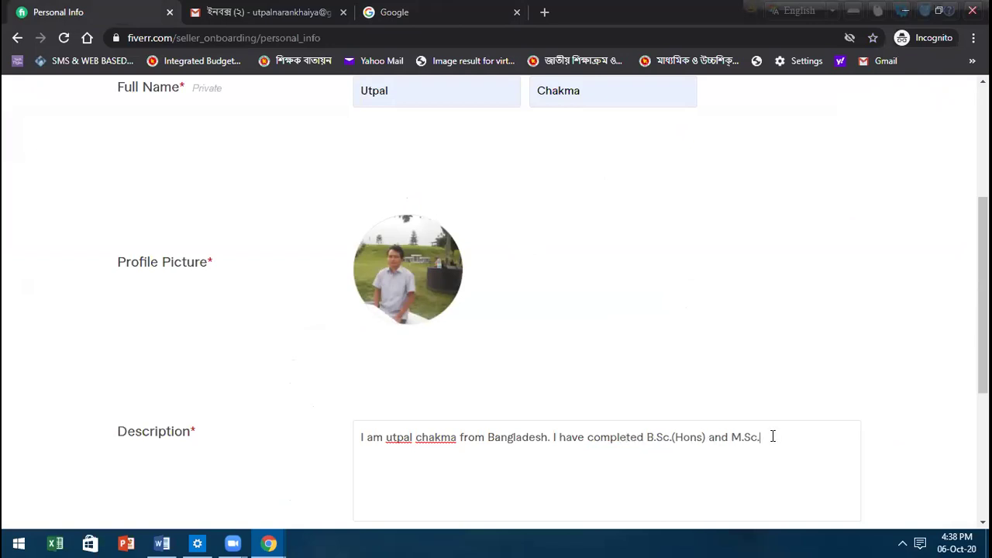
text(from C)
key(BackSpace)
text(Chittagog)
key(BackSpace)
text(ng u)
key(BackSpace)
text(University)
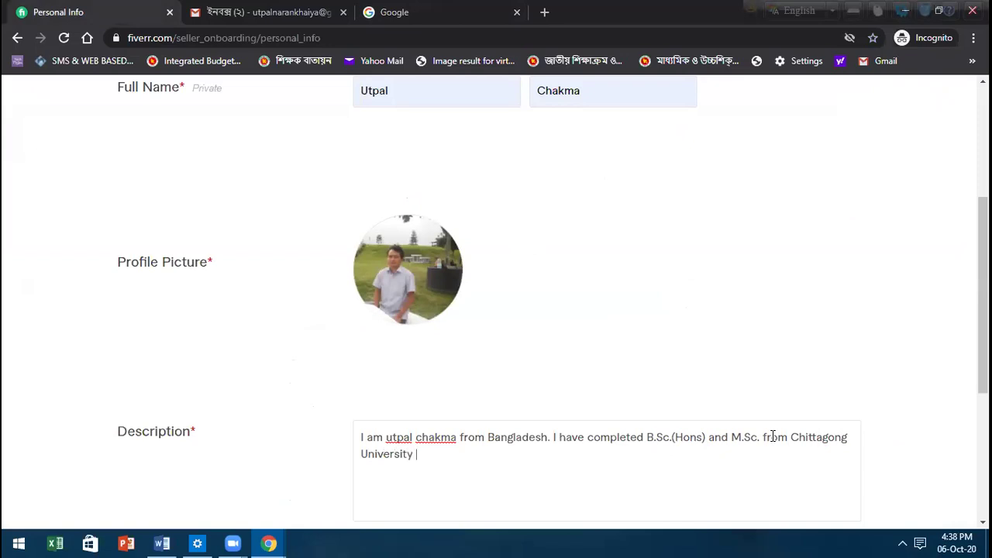
text( in 1996 and 1997)
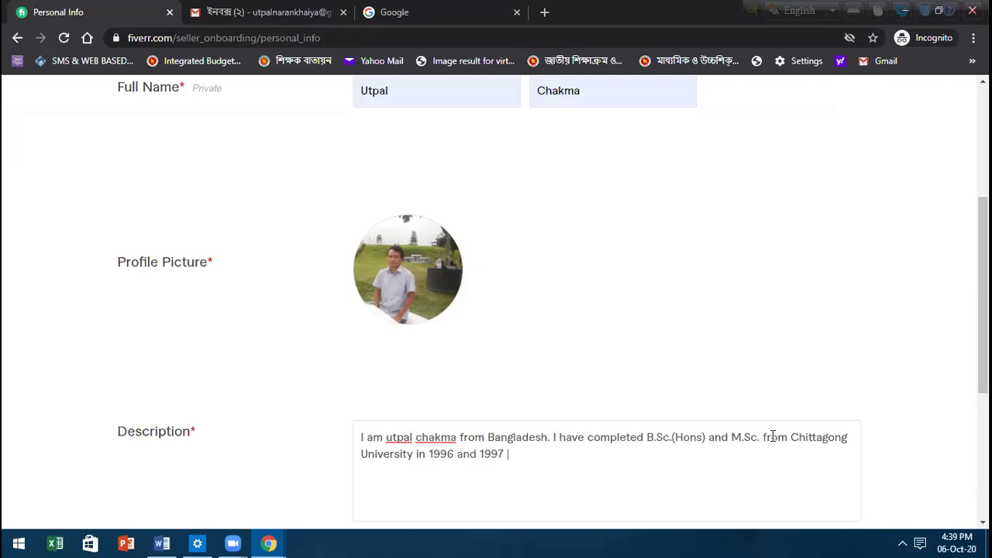
text( resp)
text(ect)
text(i)
text(ve)
text(ly.)
text( I)
text( ha)
text(ve )
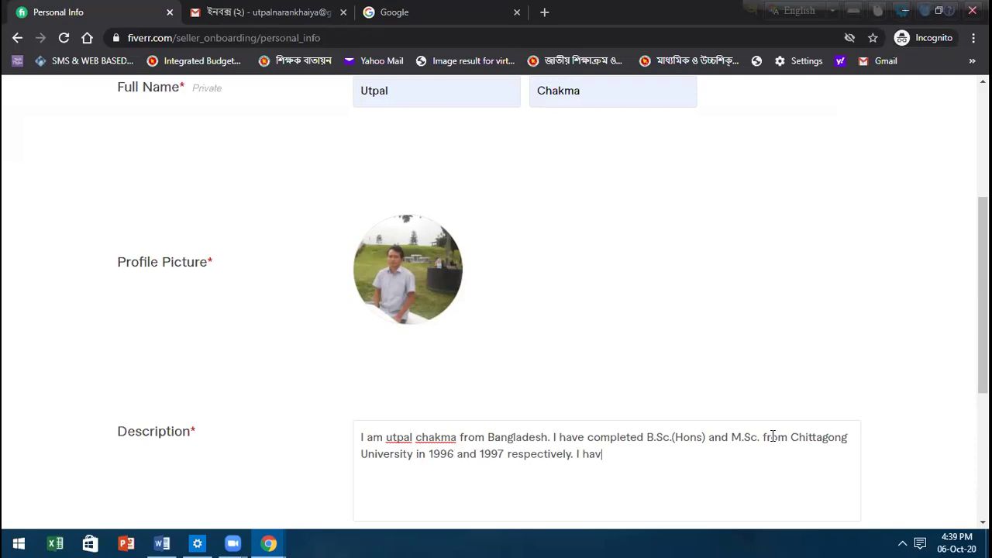
text(al)
text(o)
Add 'I have also obtained various certificate from various institute' to the Description
key(BackSpace)
text(s)
text(o )
text(com)
text(p)
key(BackSpace)
key(BackSpace)
key(BackSpace)
key(BackSpace)
text(obtained var)
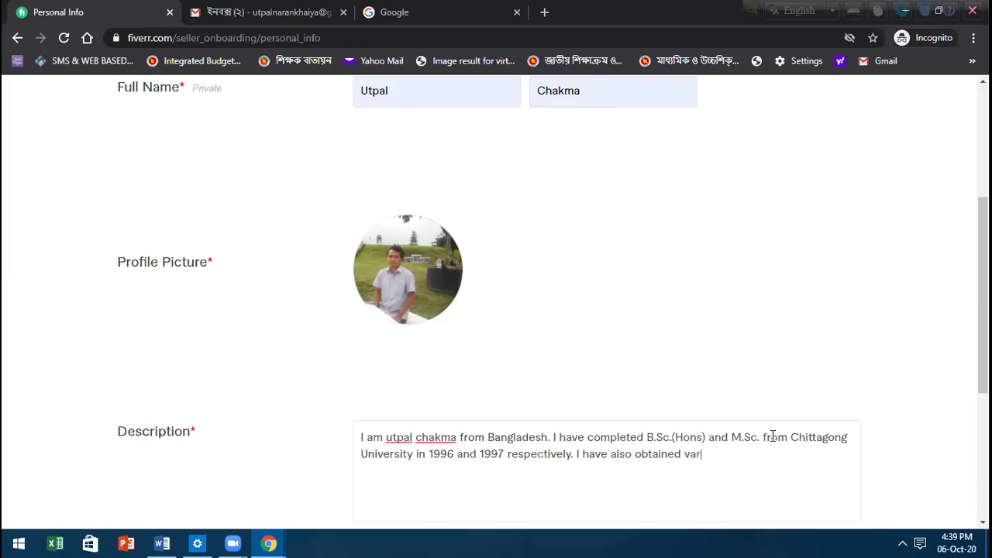
text(ious C)
key(BackSpace)
text(certificate)
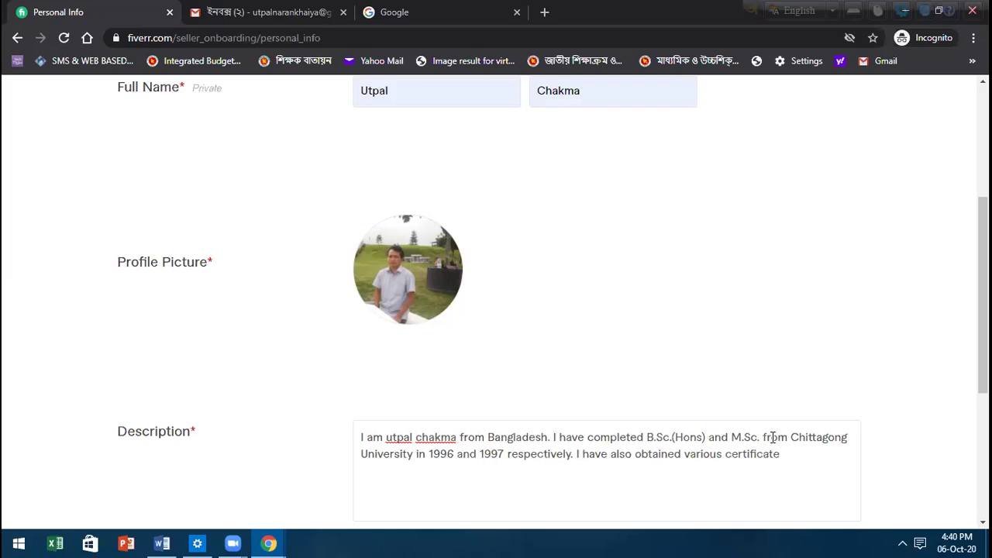
text( fro)
text(m)
text( var)
text(ious)
text(I)
text(n)
text(sti)
text(tui)
key(BackSpace)
text(t)
text(u)
text(te)
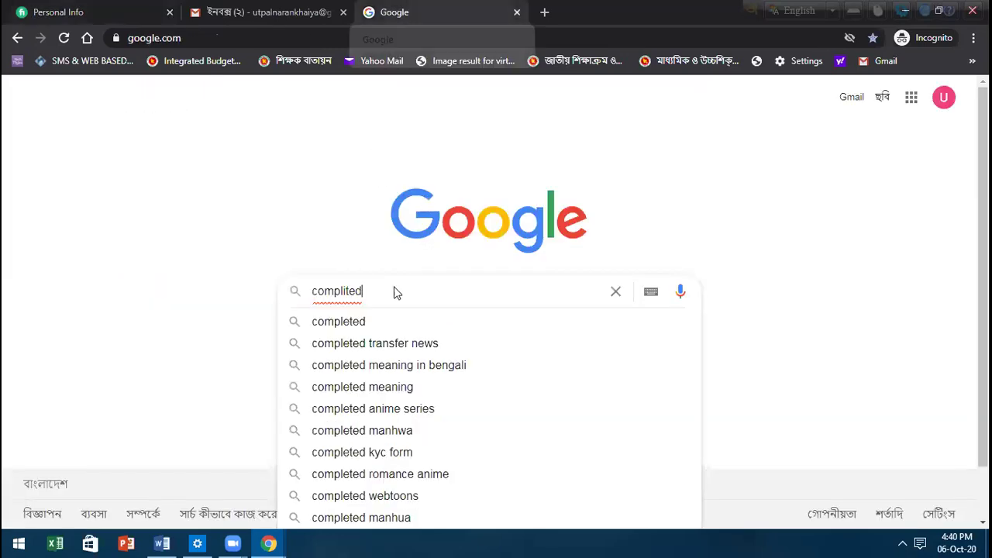
Check Google's suggestions for 'institu' to confirm the spelling 'institute', then return to Fiverr
key(BackSpace)
key(BackSpace)
key(BackSpace)
key(BackSpace)
key(BackSpace)
key(BackSpace)
key(BackSpace)
key(BackSpace)
key(BackSpace)
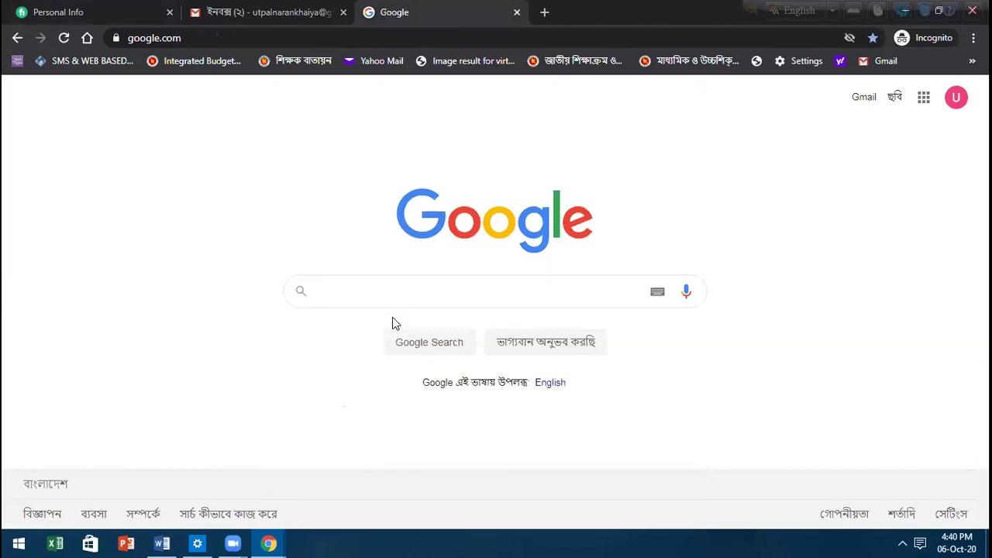
text(ins)
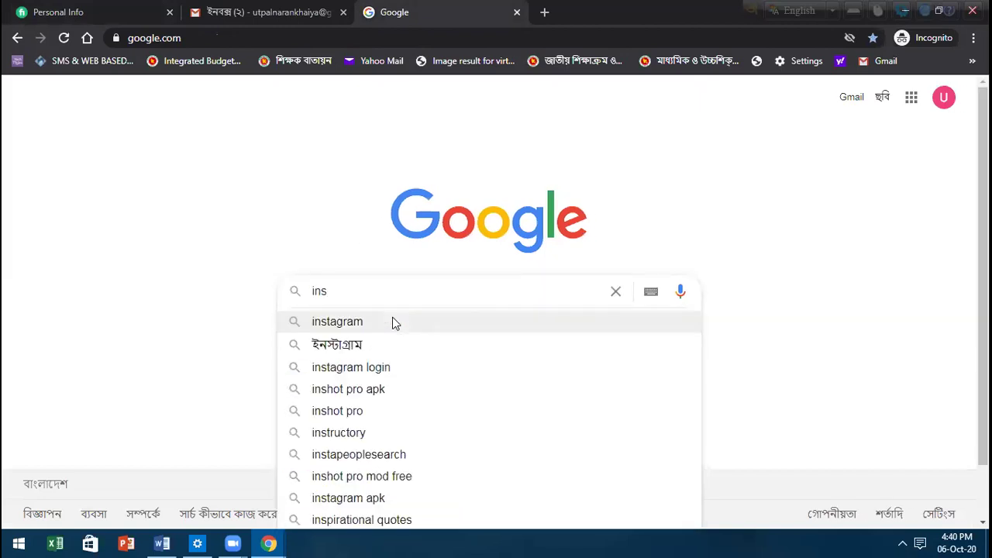
text(ti)
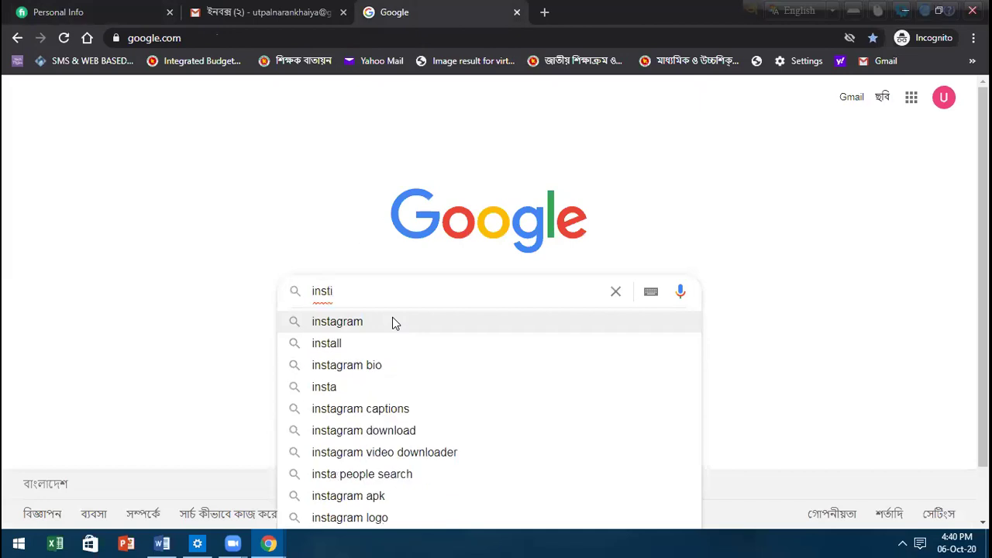
text(tu)
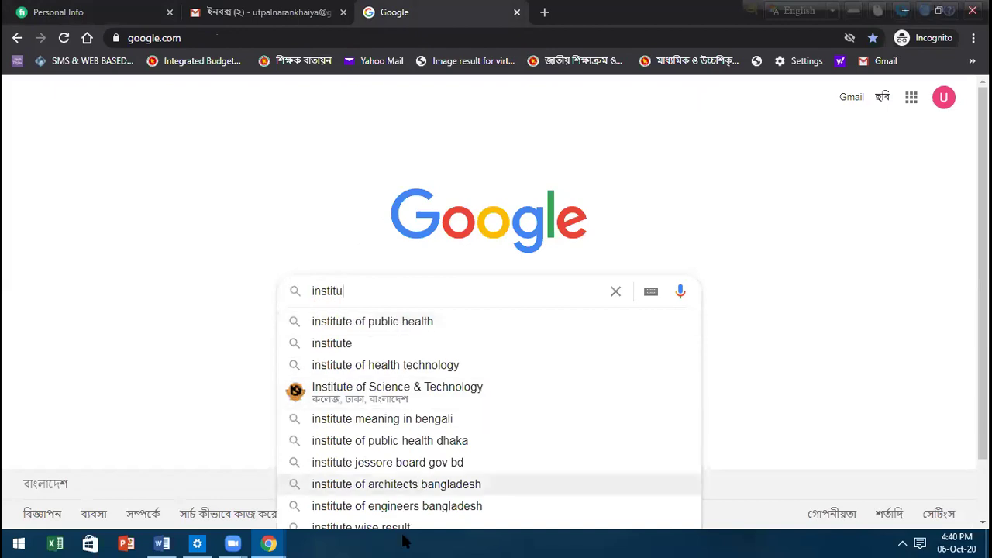
mouse_move(270, 542)
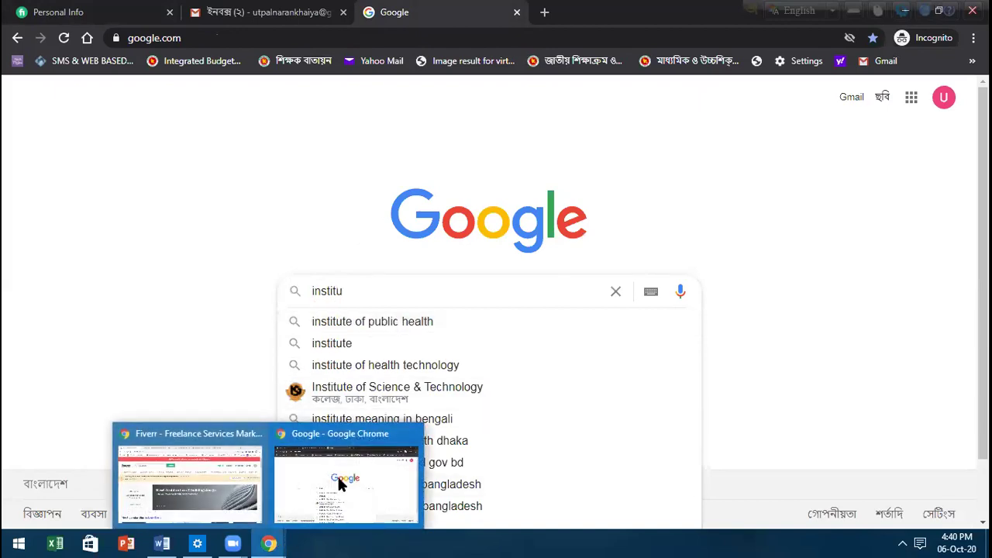
click(121, 14)
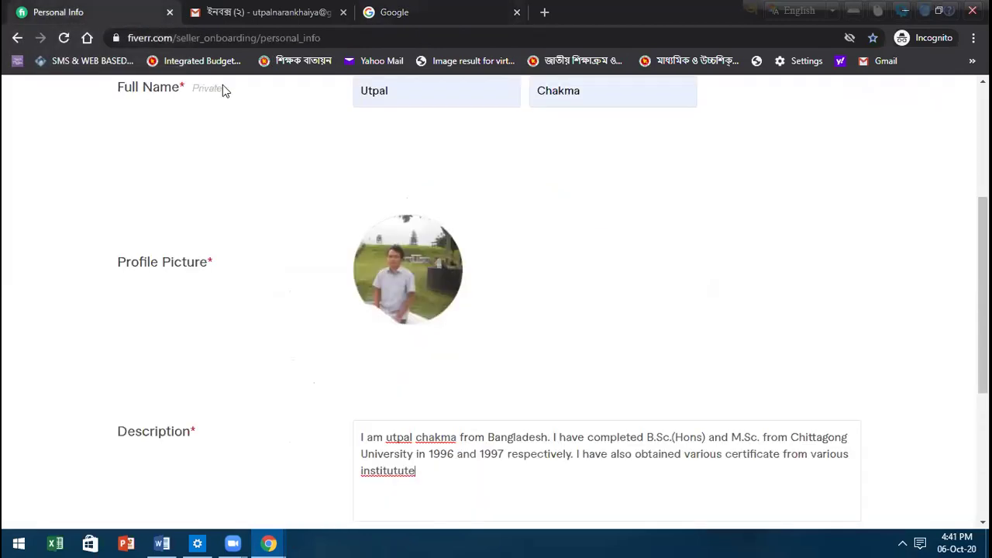
Correct the misspelled 'institutute' to 'institute' in the Description
click(405, 470)
key(BackSpace)
key(BackSpace)
key(Delete)
text(itu)
key(BackSpace)
key(BackSpace)
text(re)
key(BackSpace)
key(BackSpace)
Finish the sentence with 'regarding computer related works.'
text(reg)
text(u)
text(ar)
text(ding)
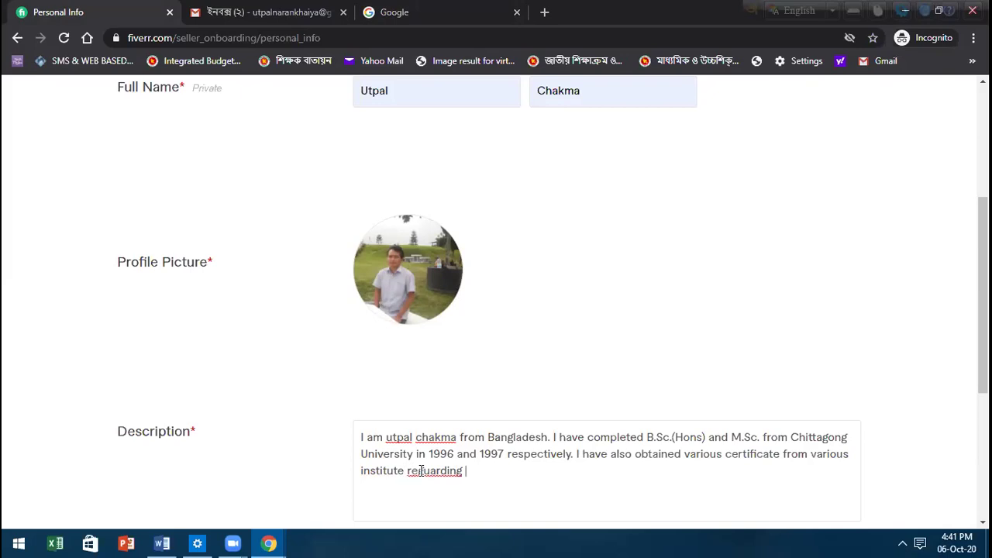
click(421, 470)
text(g)
key(Delete)
text(com)
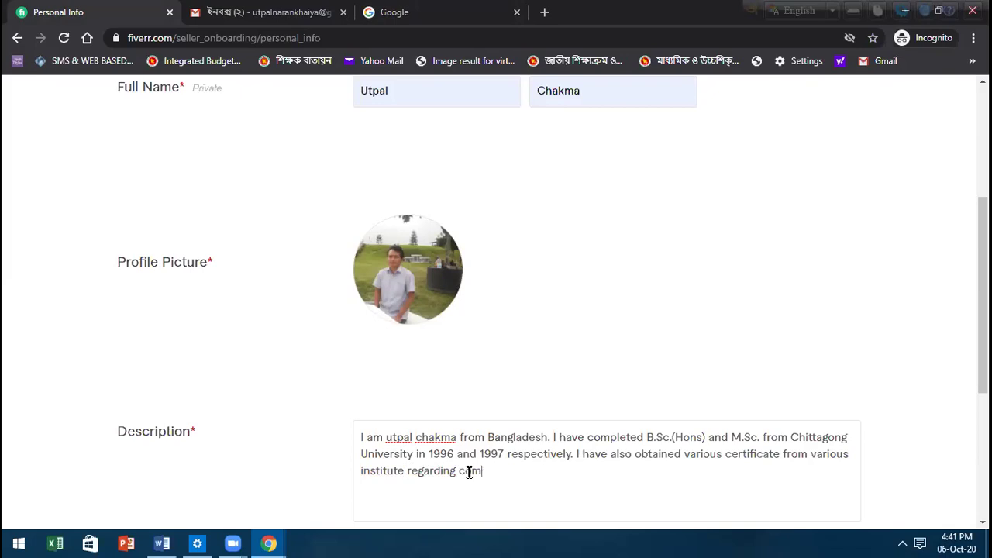
text(puter related)
text(works)
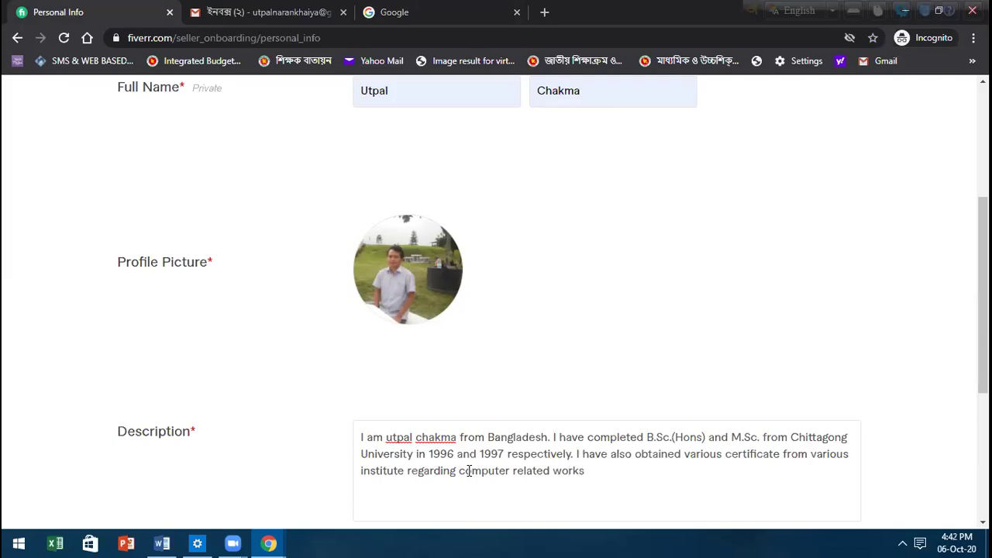
text(.)
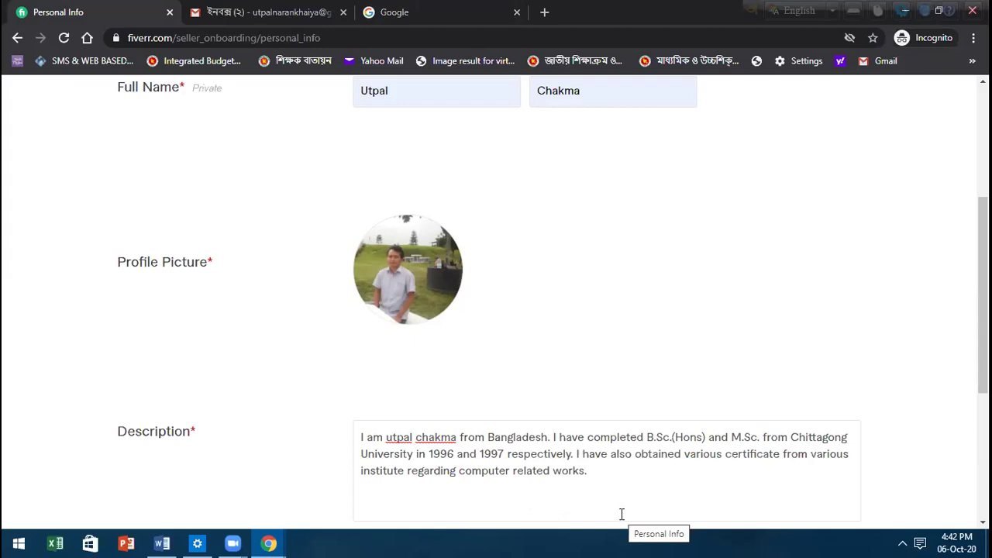
Add 'I am able to provide the following services :' followed by a new line
text(I )
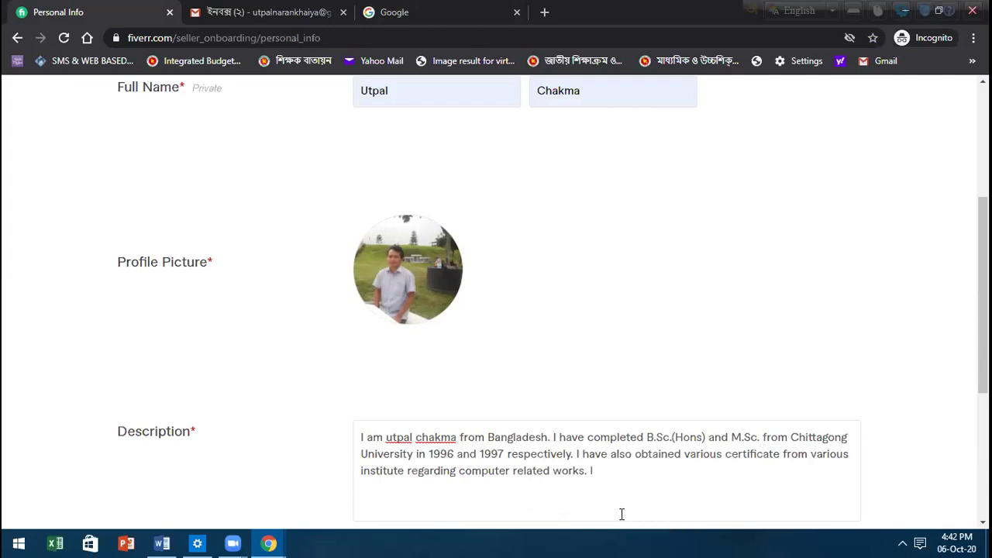
text(am abe)
key(BackSpace)
text(le to provide)
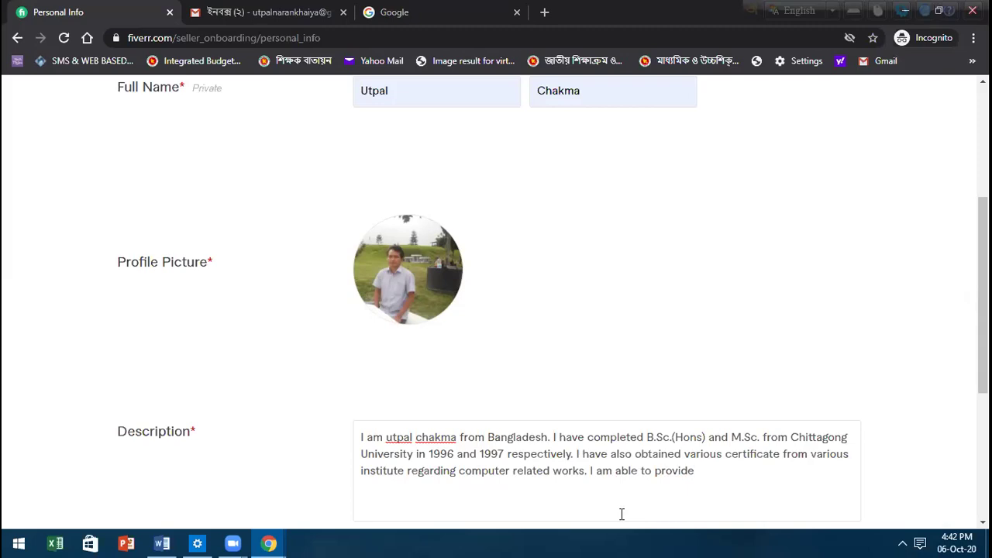
text( the following servicess)
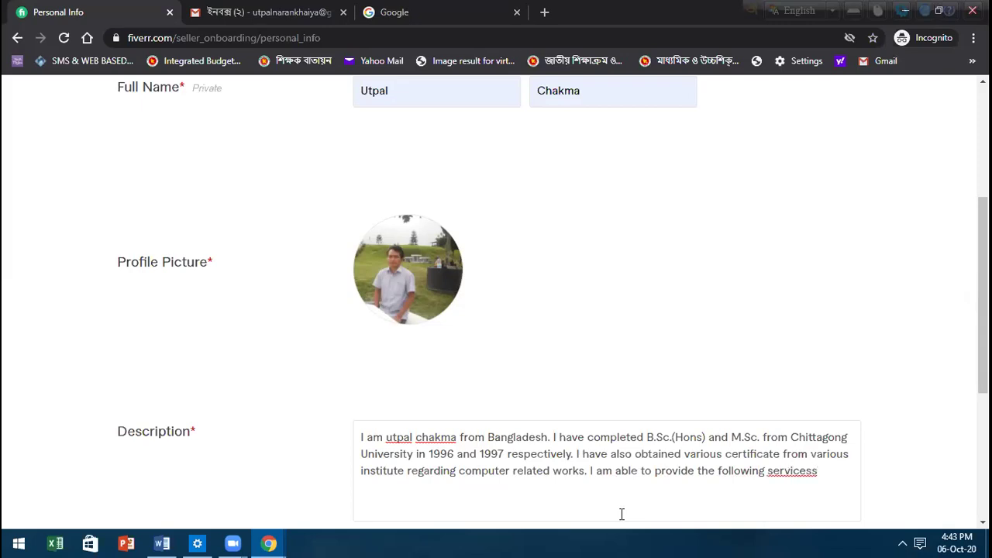
key(BackSpace)
text(:)
key(Return)
List 'Data Entry' and 'Typing' as the first two services
text(V)
key(BackSpace)
text(Data e)
key(BackSpace)
text(Entry)
key(Return)
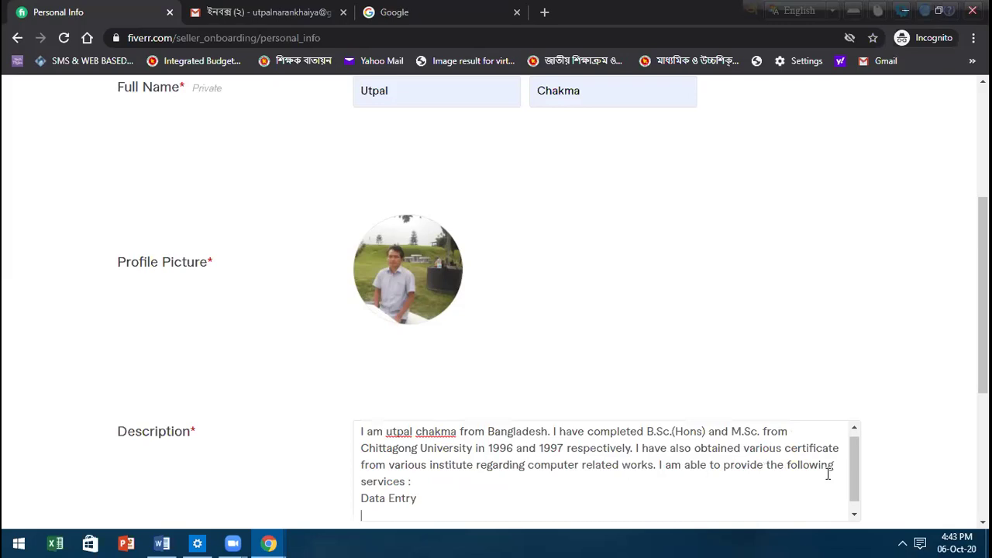
text(Typing)
Add 'File Format Conversion' to the list, begin a fourth entry, and bring up the Word document
key(Return)
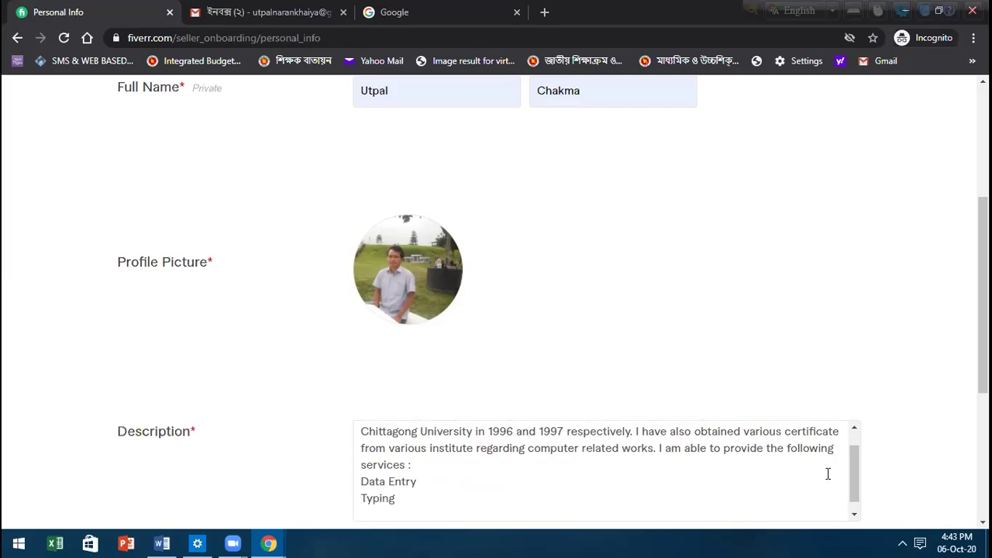
text(Fil)
text(e Formate C)
key(BackSpace)
text(onver)
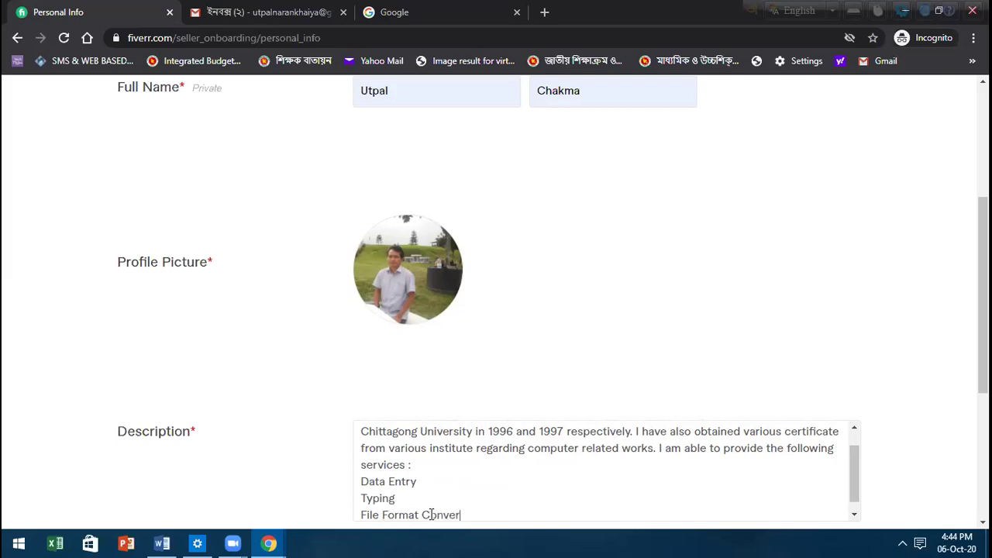
text(sion)
key(Return)
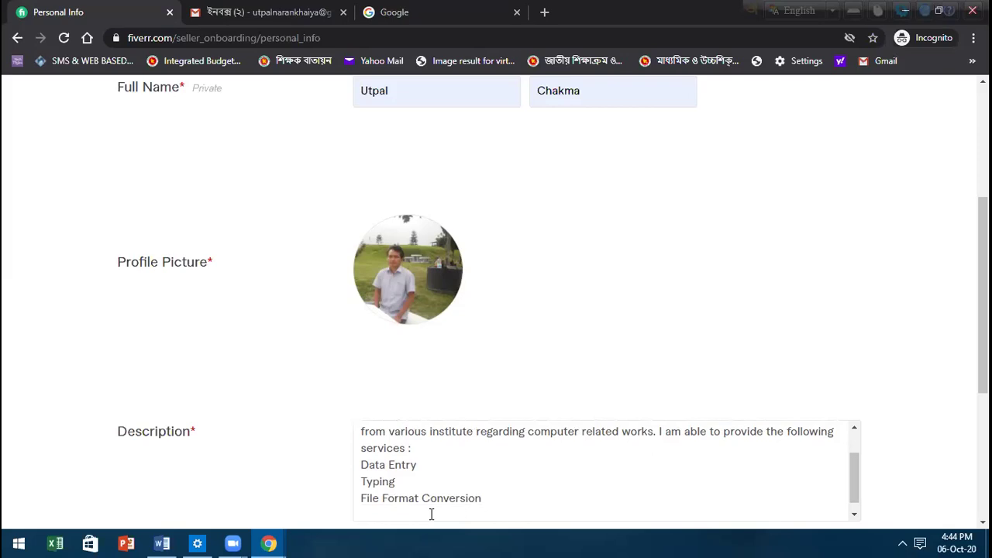
text(Yoast)
click(161, 543)
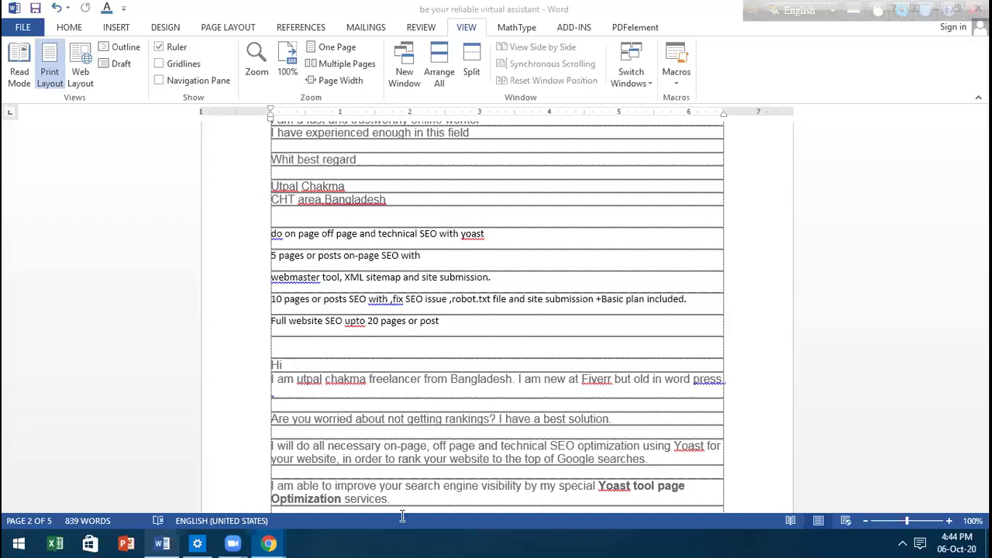
Back in Fiverr, add SEO and Google Analytics lines to the description's services list
key(alt+Tab)
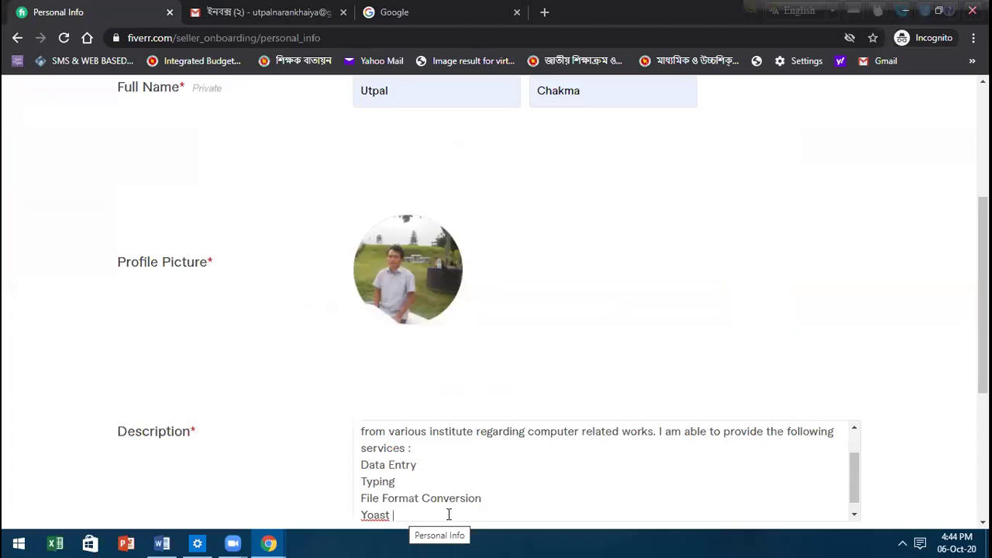
text(SEO)
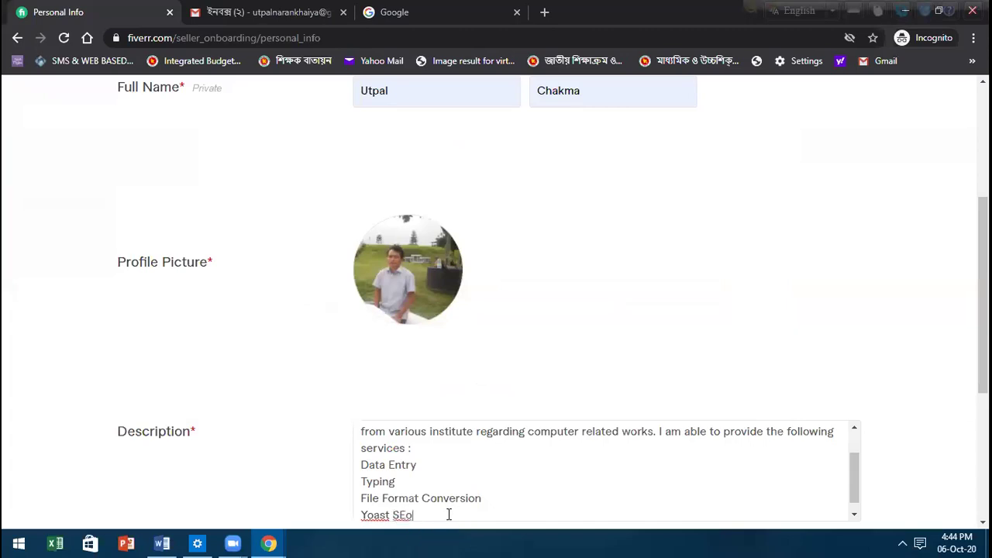
key(Return)
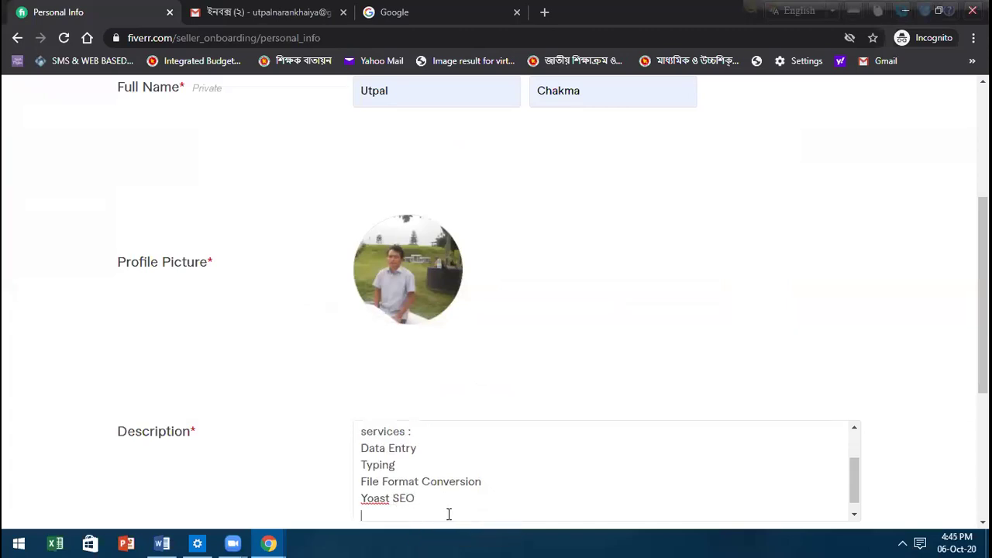
text(Google Analytics)
Remove Yoast and the Google Analytics entry, and add a Wordpress line instead
click(389, 498)
key(BackSpace)
key(BackSpace)
key(BackSpace)
key(BackSpace)
key(BackSpace)
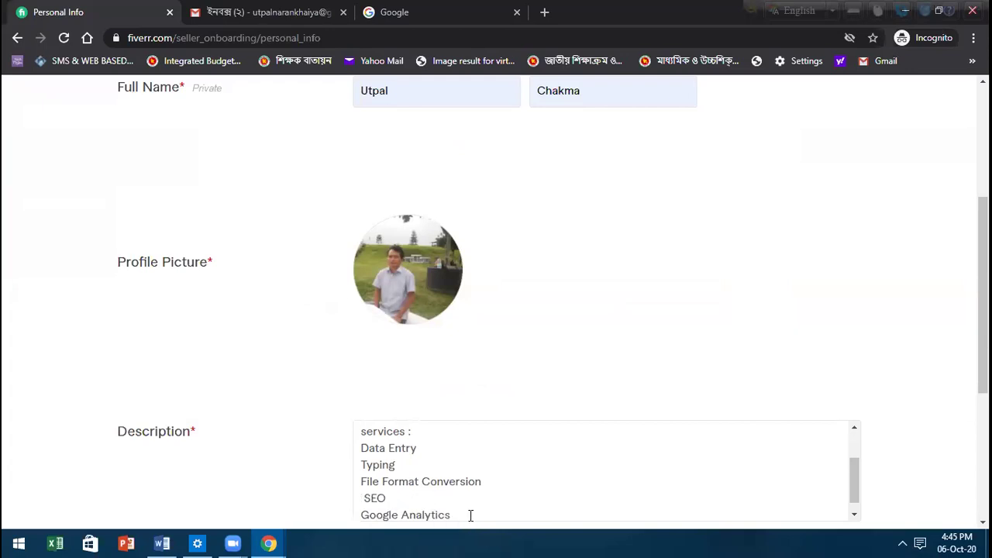
click(463, 513)
key(BackSpace)
key(BackSpace)
key(BackSpace)
key(BackSpace)
key(BackSpace)
key(BackSpace)
key(BackSpace)
key(BackSpace)
key(BackSpace)
key(BackSpace)
key(BackSpace)
key(BackSpace)
key(BackSpace)
key(BackSpace)
key(BackSpace)
key(BackSpace)
text(Wordpress)
key(Return)
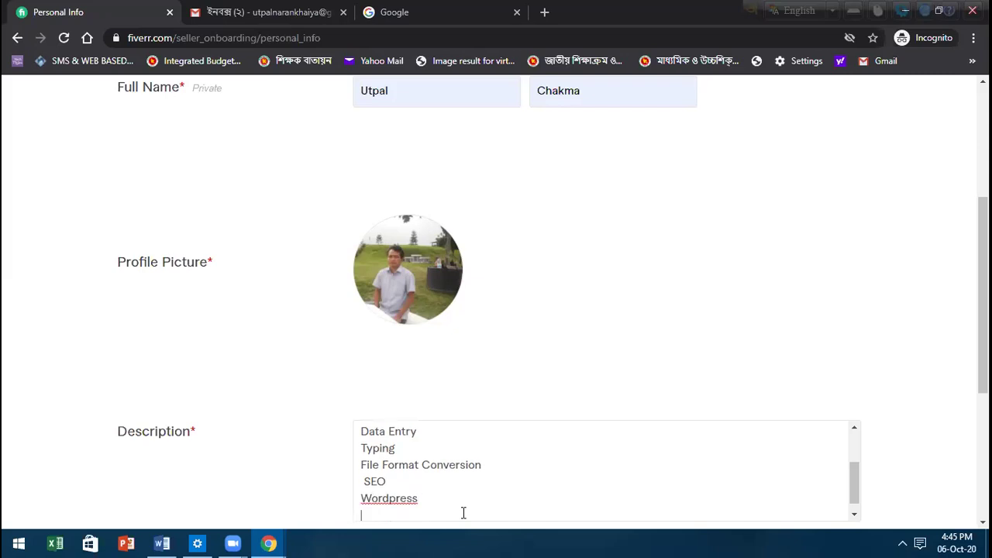
click(395, 498)
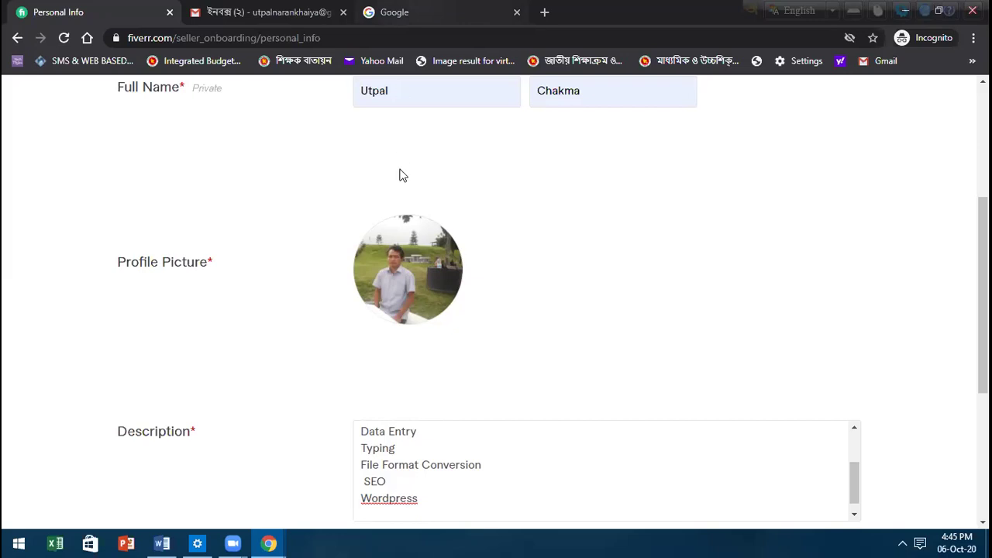
key(ctrl+3)
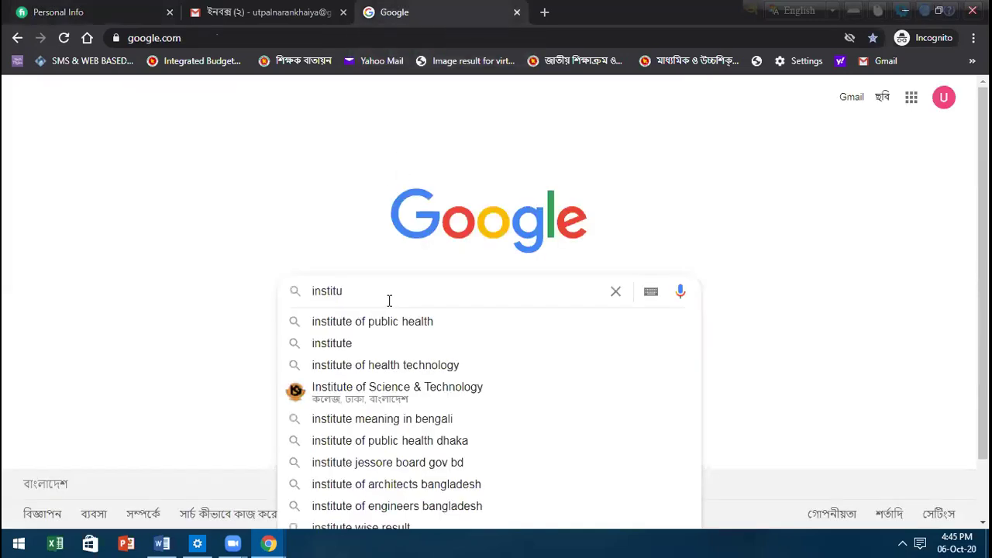
key(BackSpace)
key(BackSpace)
key(BackSpace)
key(BackSpace)
key(BackSpace)
key(BackSpace)
key(BackSpace)
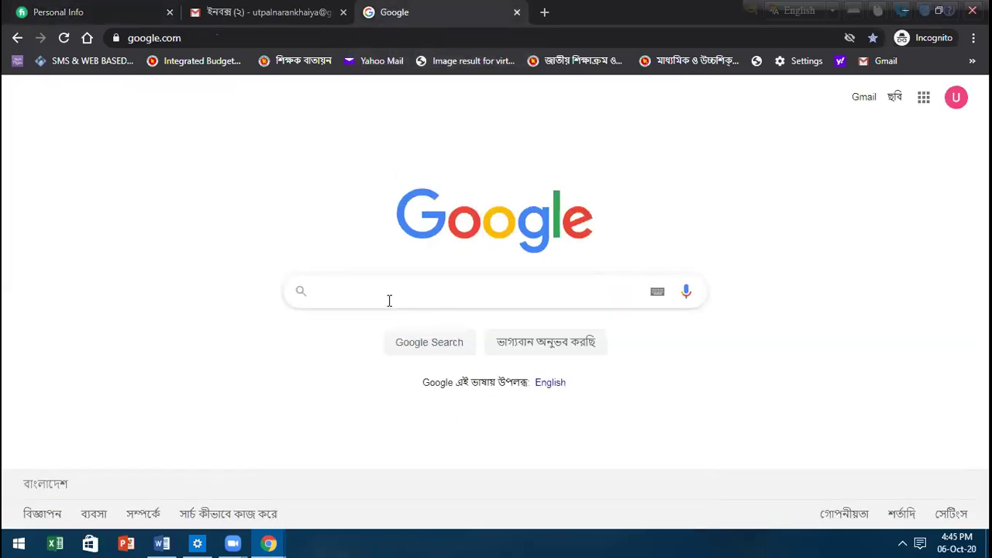
text(wor)
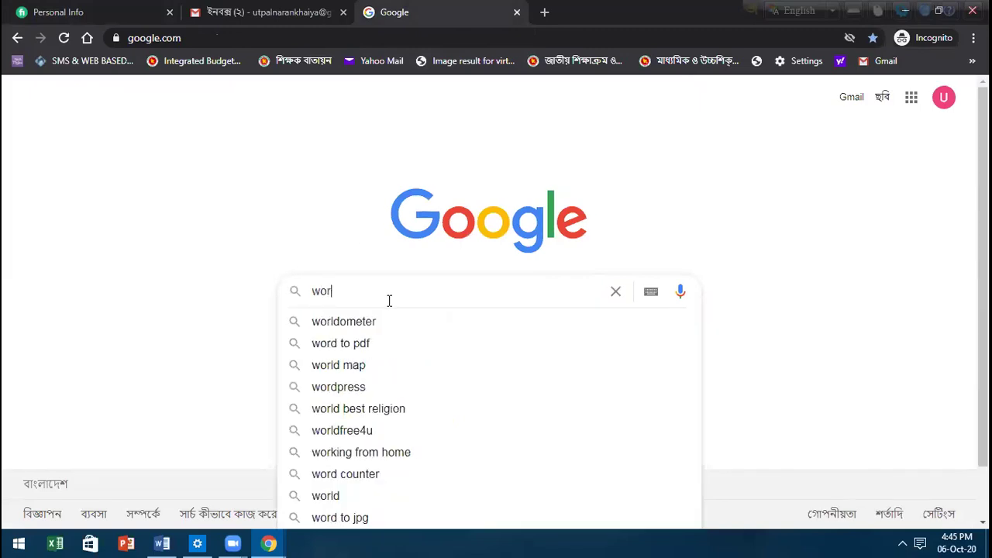
text(dp)
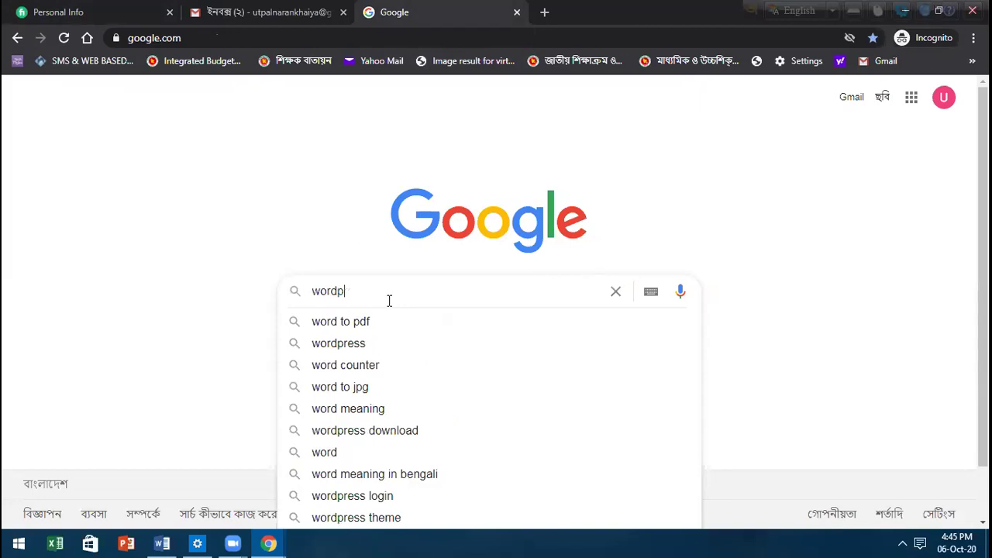
text(re)
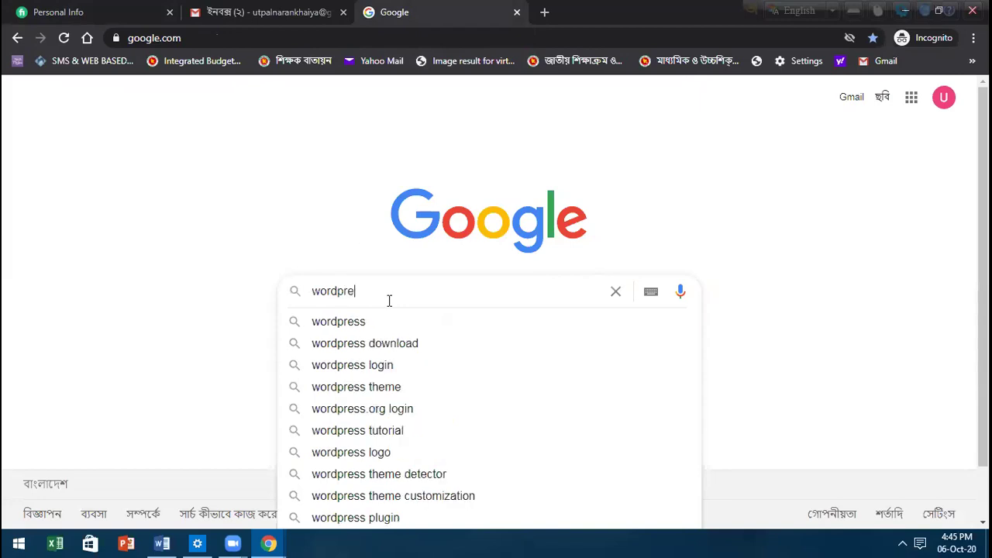
text(ss)
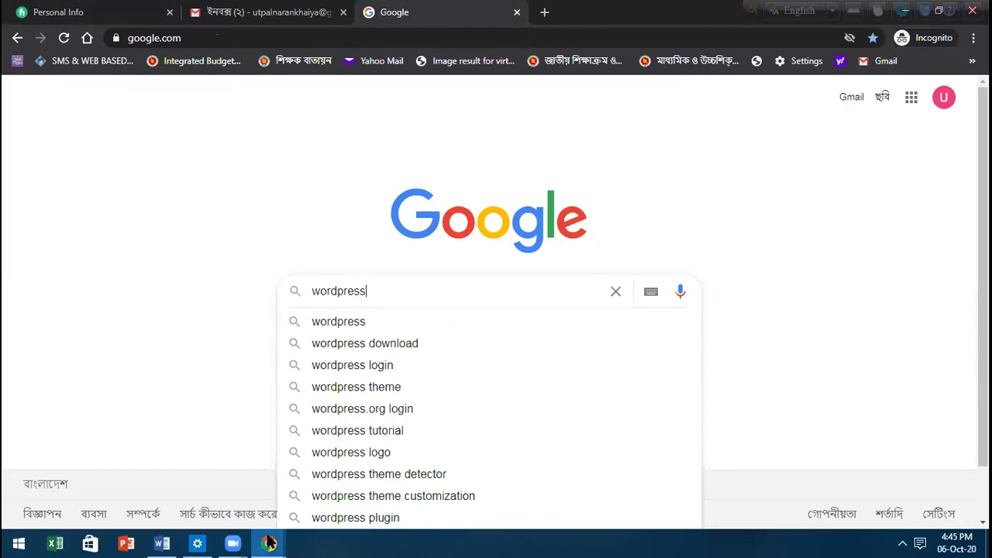
key(ctrl+Tab)
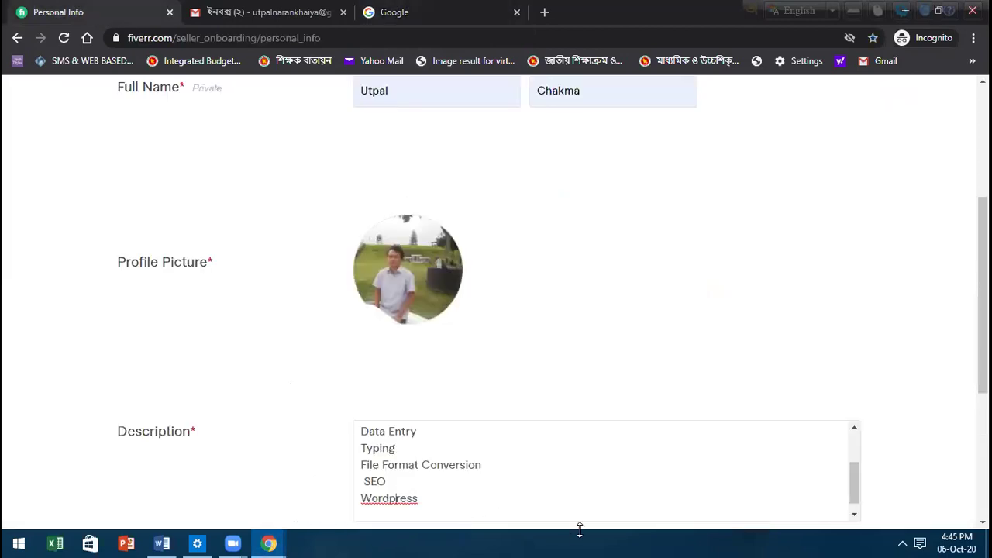
Add a 'Lead Genaration' line below Wordpress, then bring up the Word gig-text document
scroll(675, 489, down, 1)
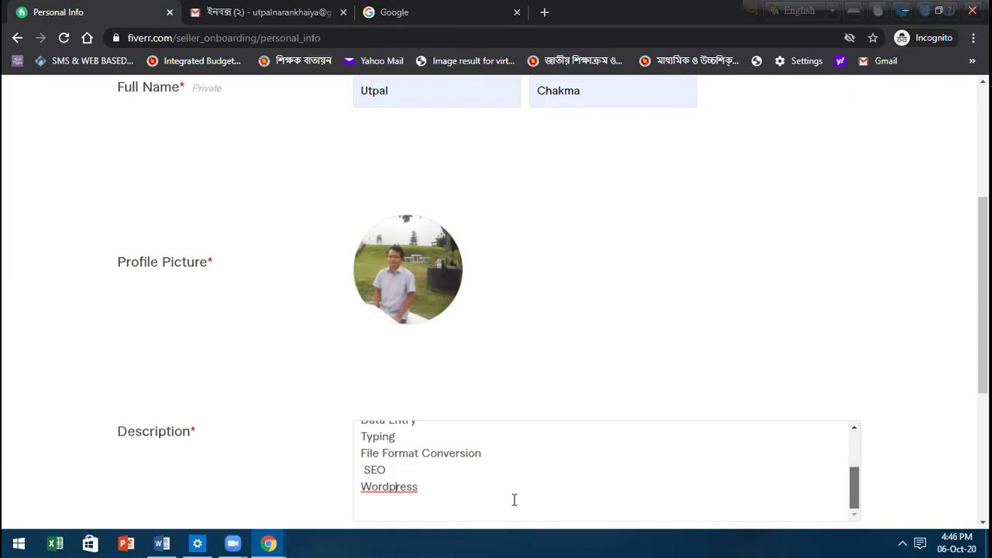
key(Return)
text(Le)
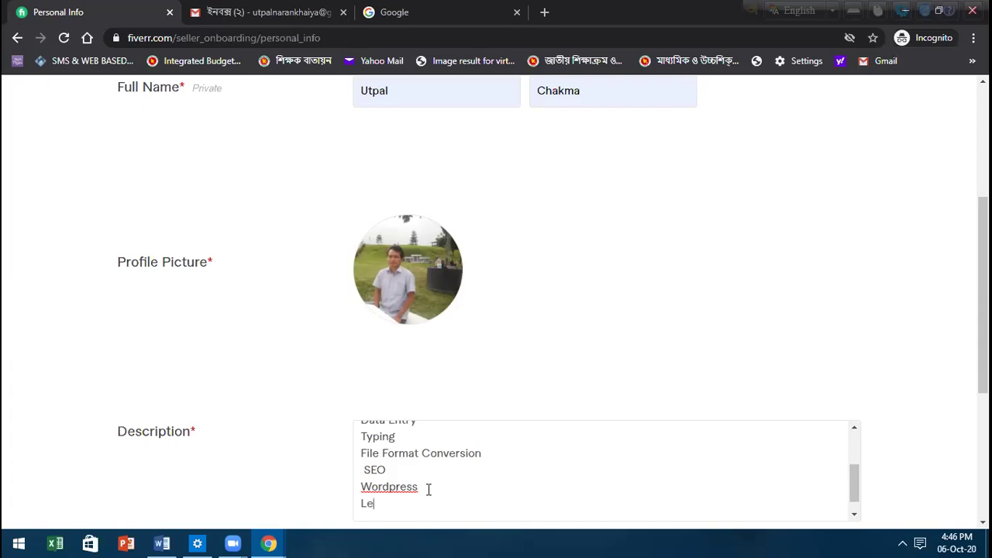
text(ad g)
key(BackSpace)
text(Genaration)
key(Return)
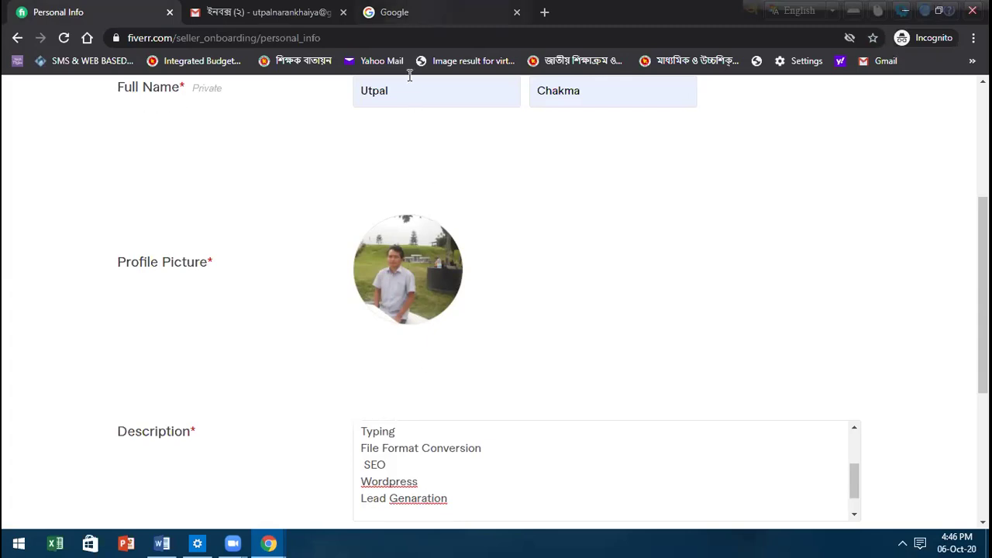
click(162, 543)
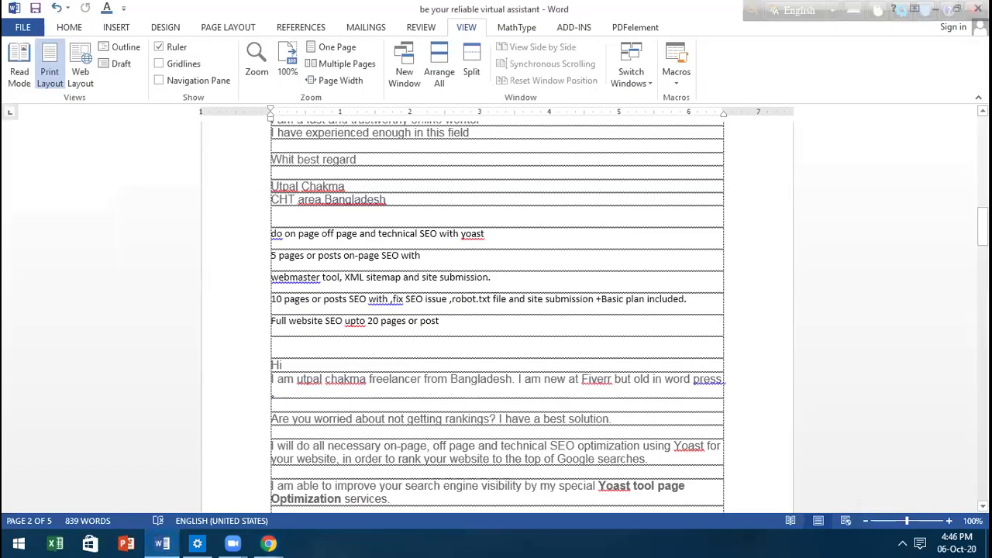
Scroll Word down to the lead generation text on page 3, then return to Fiverr's Personal Info page
mouse_move(981, 225)
mouse_down()
mouse_move(982, 329)
mouse_move(982, 157)
mouse_move(981, 325)
mouse_up()
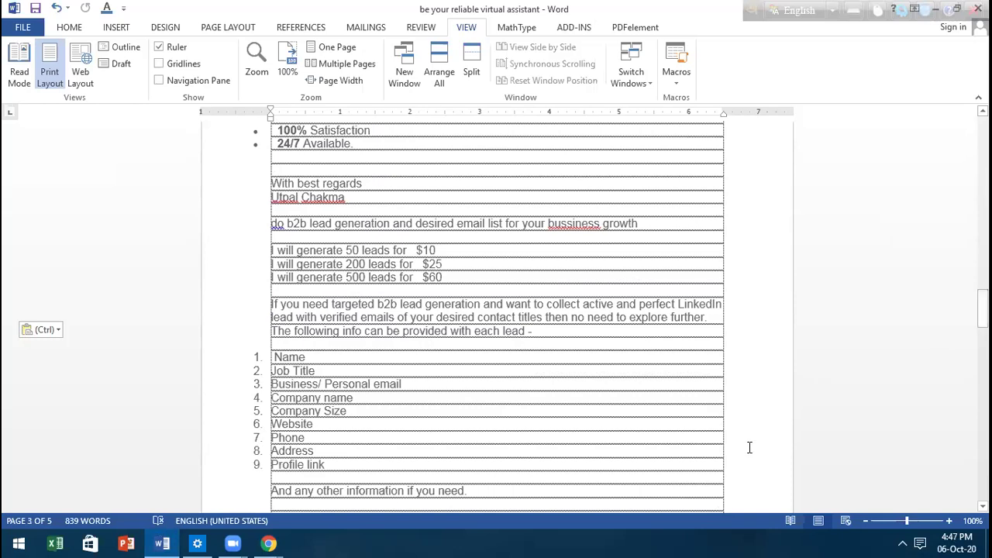
mouse_move(273, 542)
click(356, 488)
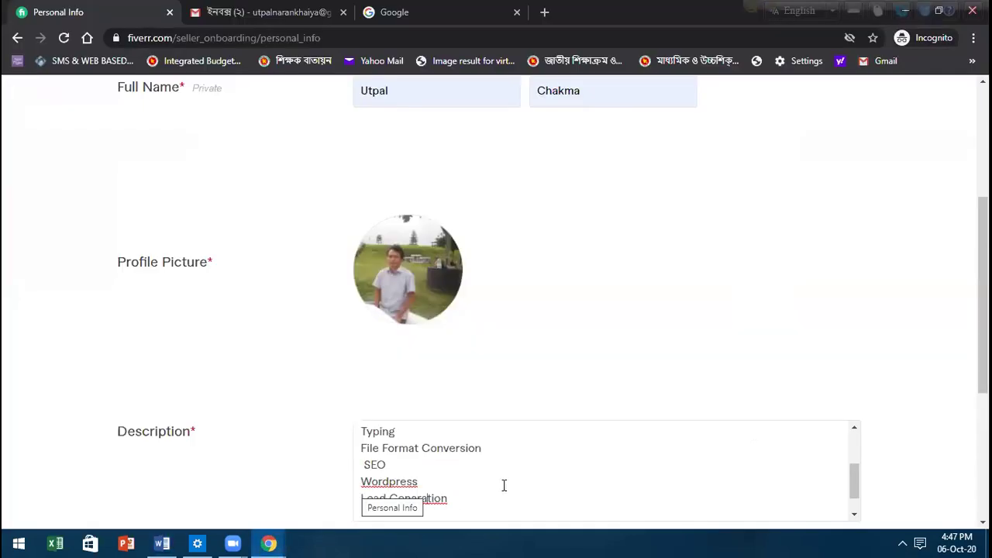
Correct 'Genaration' to 'Generation' and start a new line below it
click(416, 497)
key(BackSpace)
text(e)
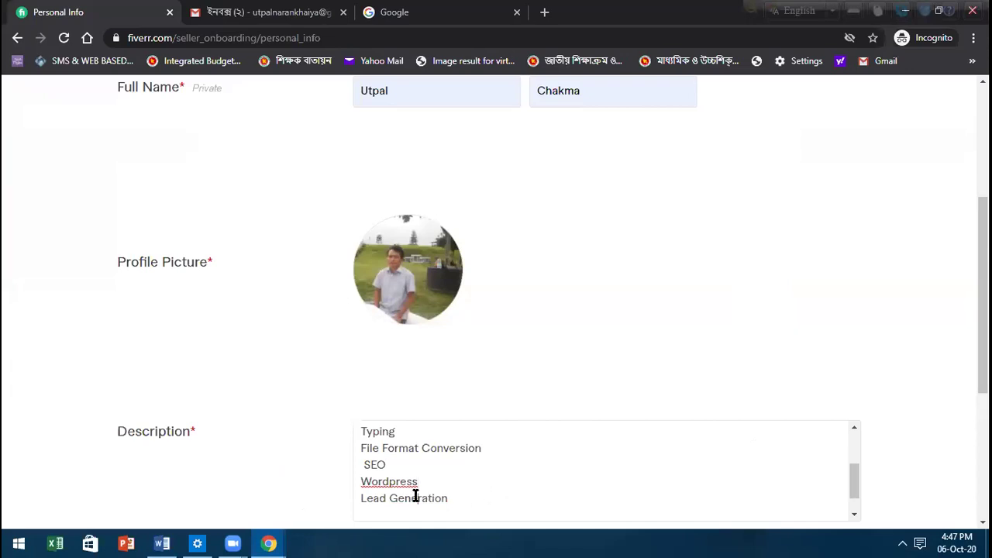
key(Return)
text(P)
key(BackSpace)
Add Picture Editing, Video editing and 'etc.' lines to the services list
scroll(854, 460, up, 3)
drag(856, 460, 852, 488)
scroll(852, 488, down, 1)
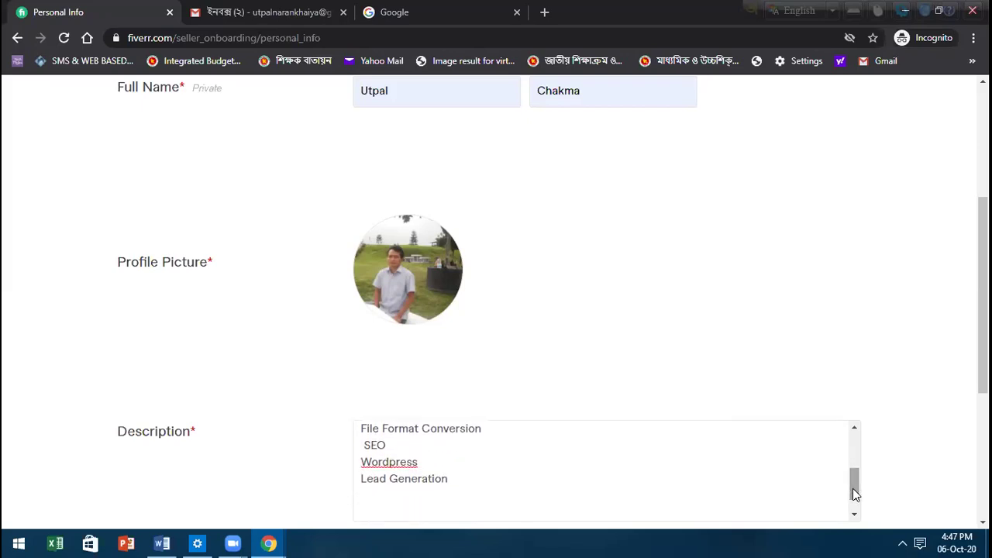
text(Picture Editing)
key(Return)
text(Vide)
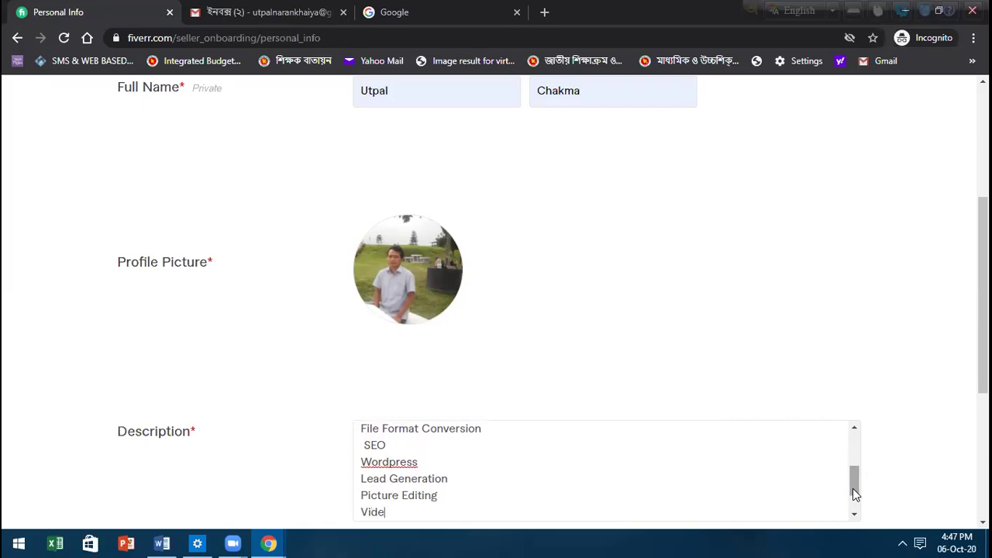
text(o editing)
key(Return)
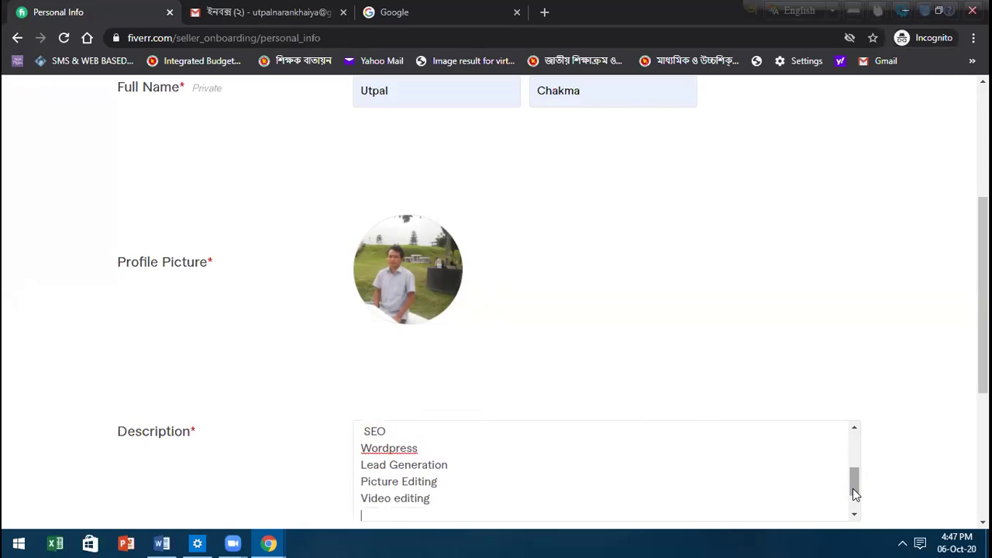
text(E)
key(BackSpace)
text(etc.)
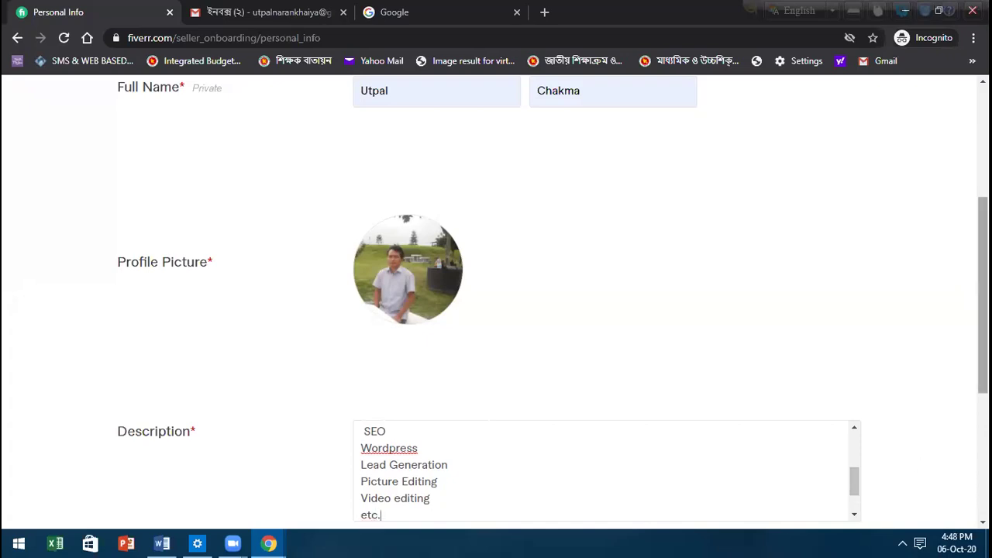
End the description with a 'With best regard' sign-off followed by the seller's name
drag(853, 486, 853, 508)
key(Return)
key(Return)
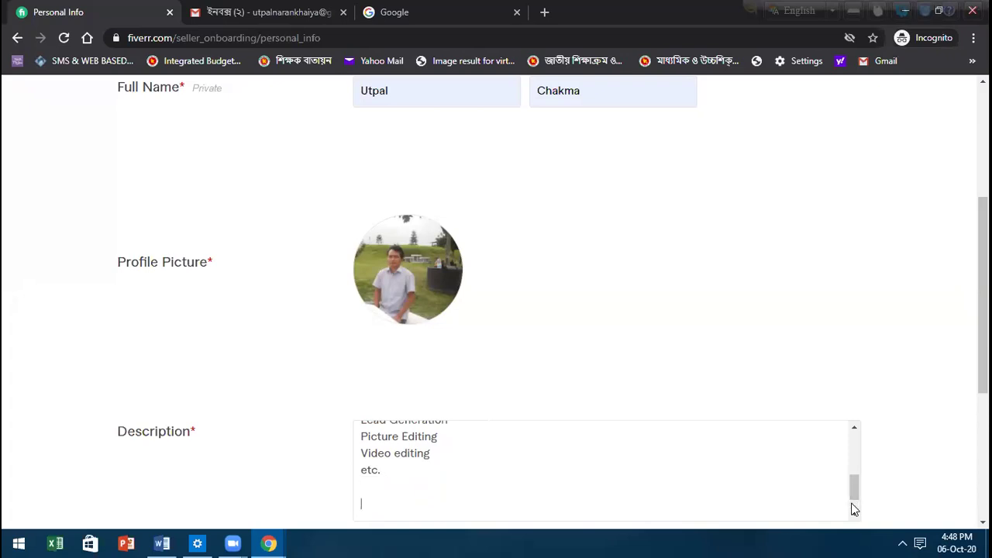
text(With best regard)
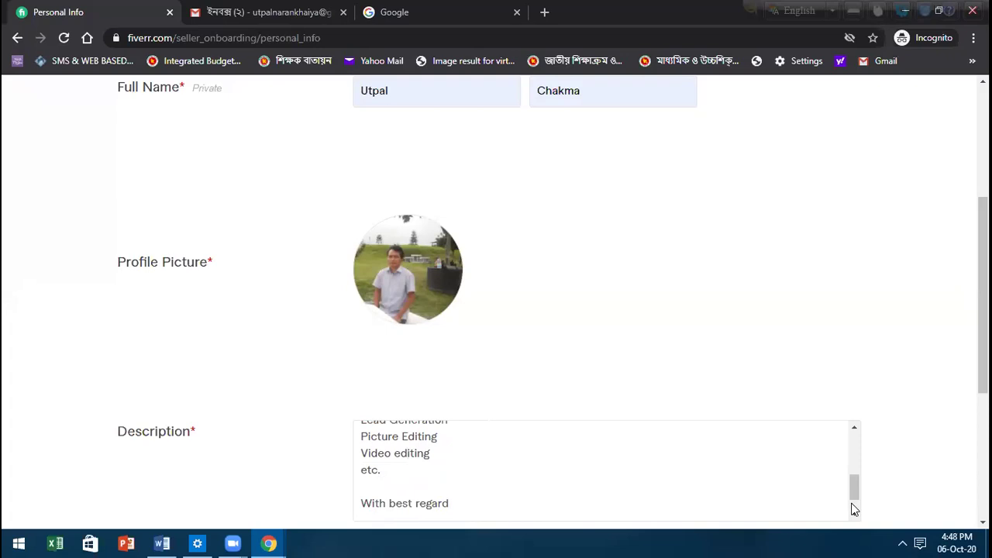
key(Return)
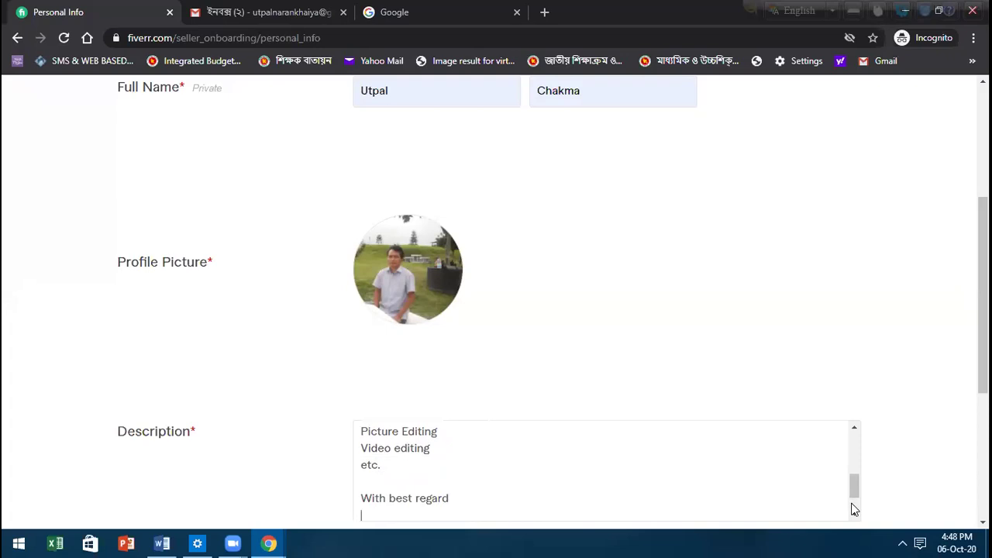
text(Utpal Chakma)
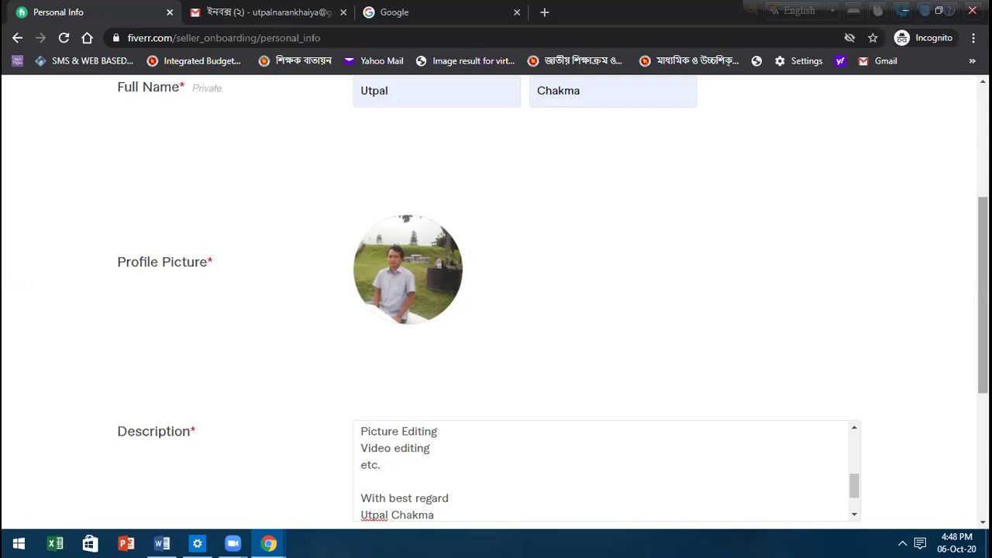
click(855, 514)
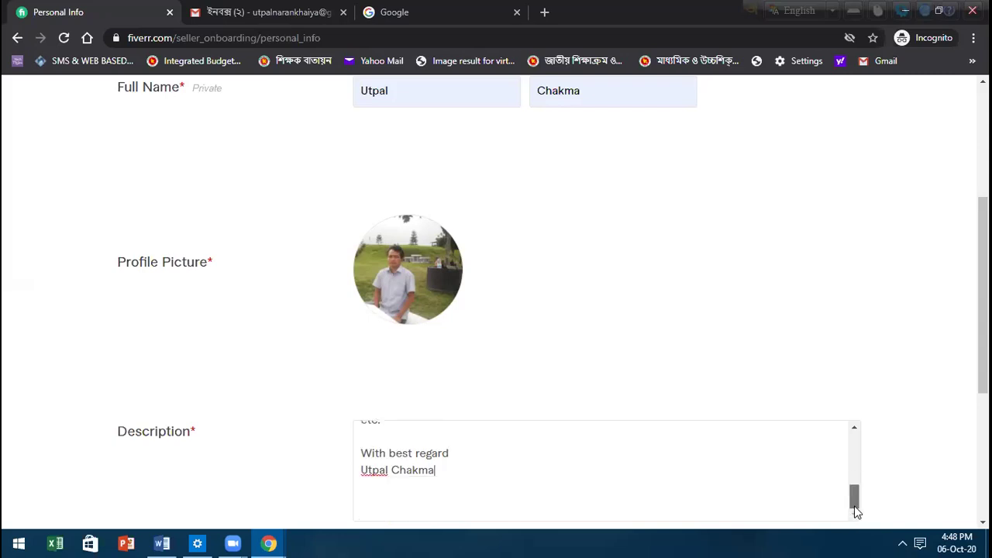
scroll(856, 461, up, 5)
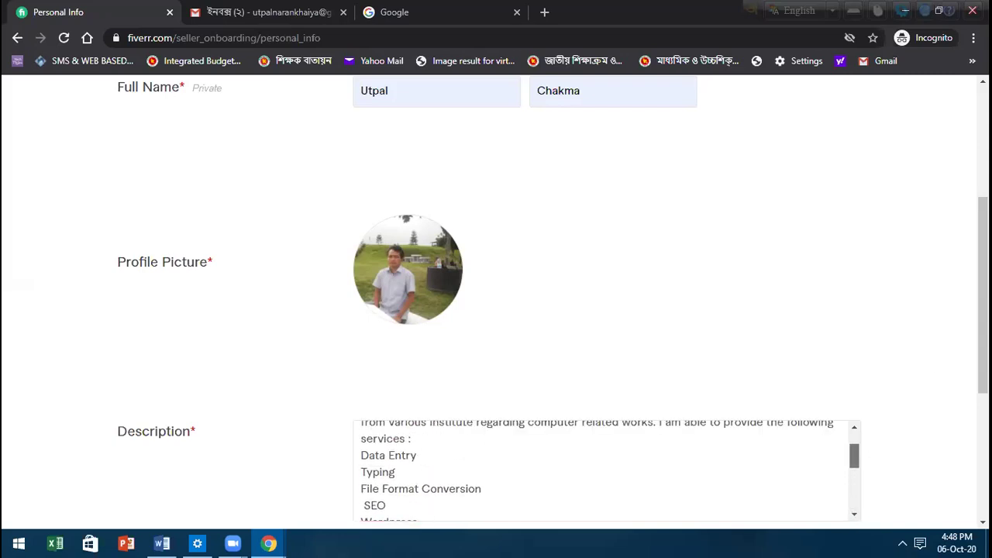
scroll(496, 302, down, 4)
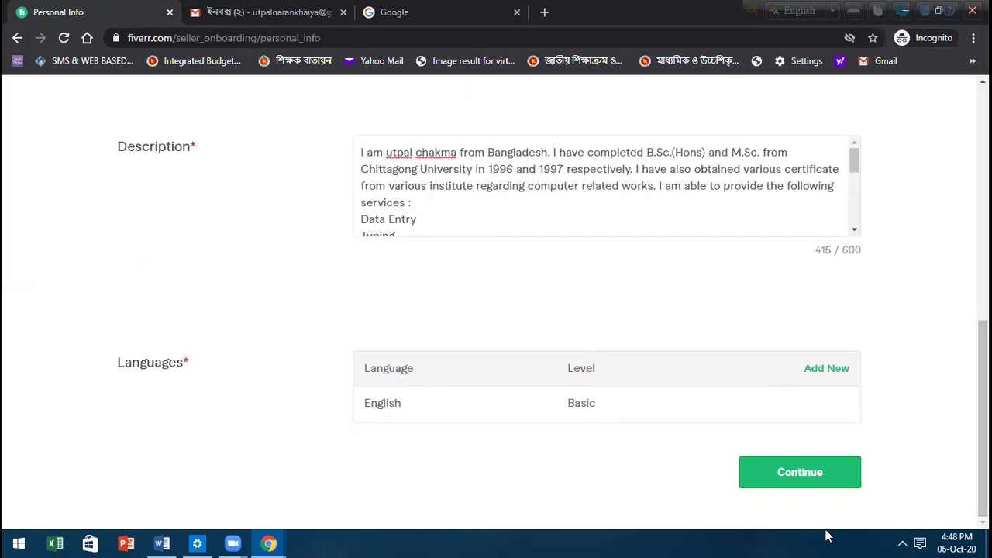
Continue to Professional Info and choose Digital Marketing as the occupation
click(798, 482)
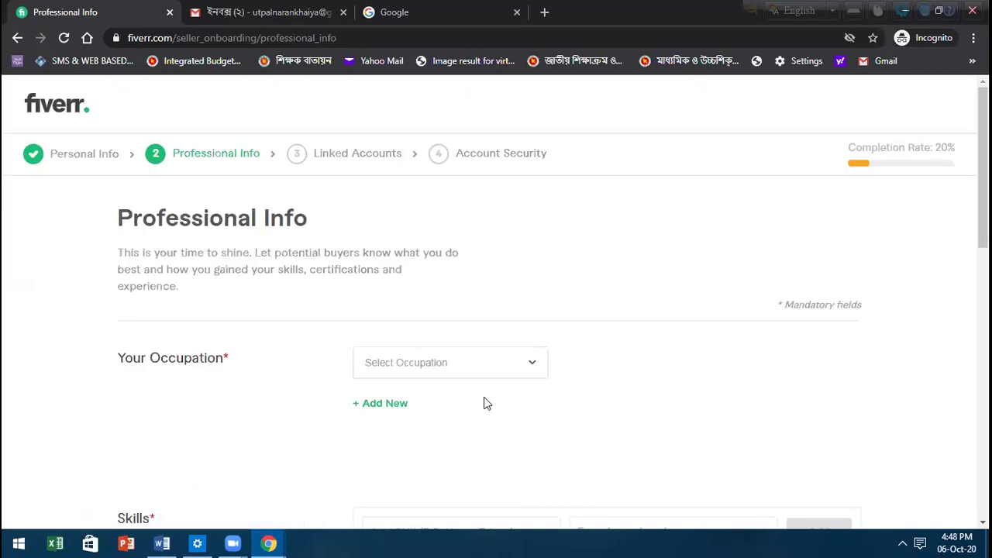
click(533, 365)
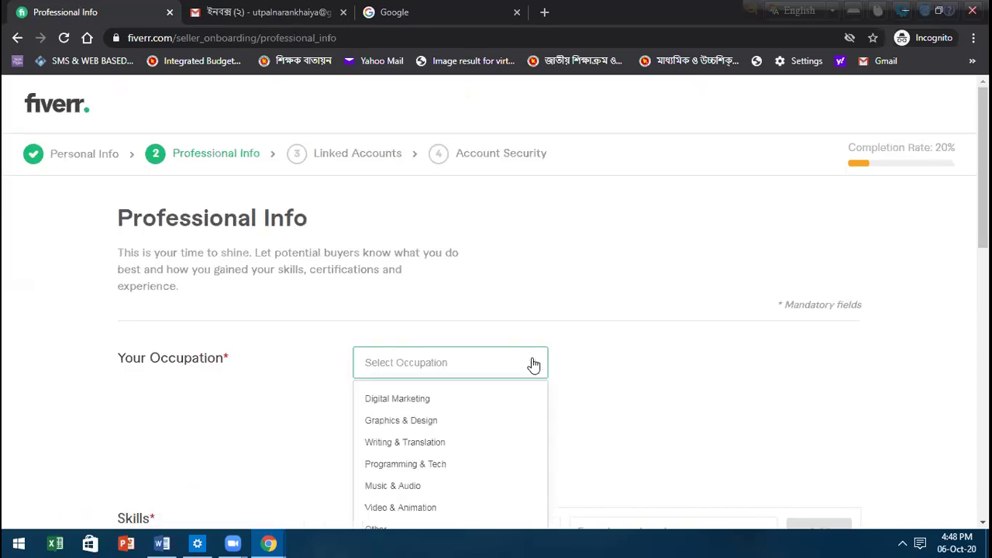
click(437, 405)
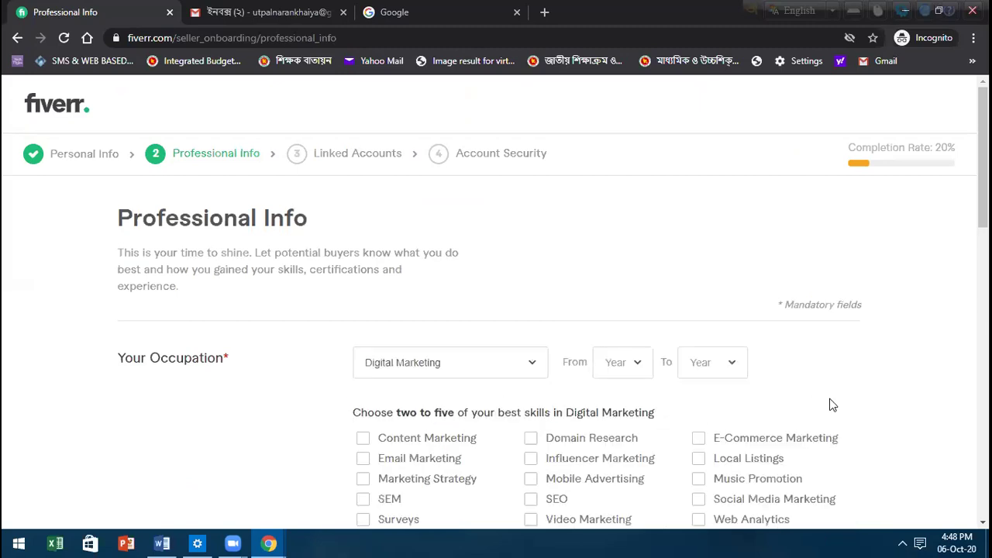
scroll(757, 277, down, 3)
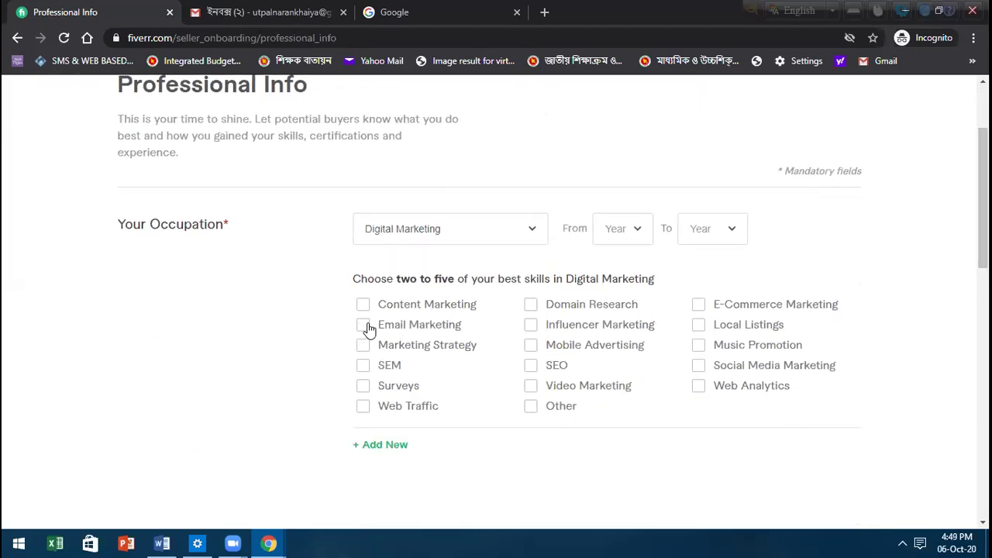
Tick Content Marketing, Domain Research, SEO, Surveys and Web Traffic under the occupation
click(542, 307)
click(536, 370)
click(702, 392)
click(702, 369)
double_click(362, 412)
click(366, 409)
click(532, 365)
click(363, 386)
click(362, 406)
click(363, 304)
click(535, 369)
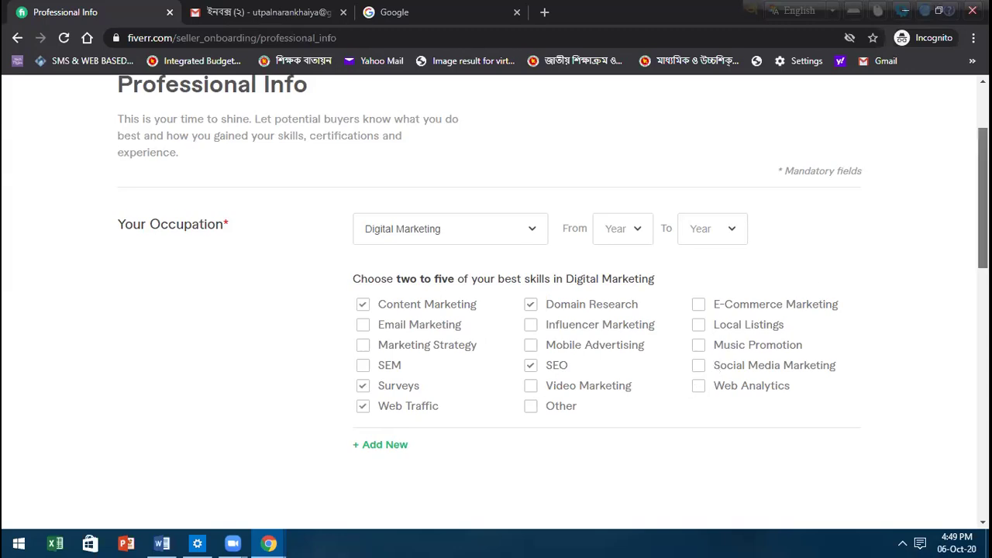
scroll(496, 264, down, 1)
scroll(496, 302, down, 3)
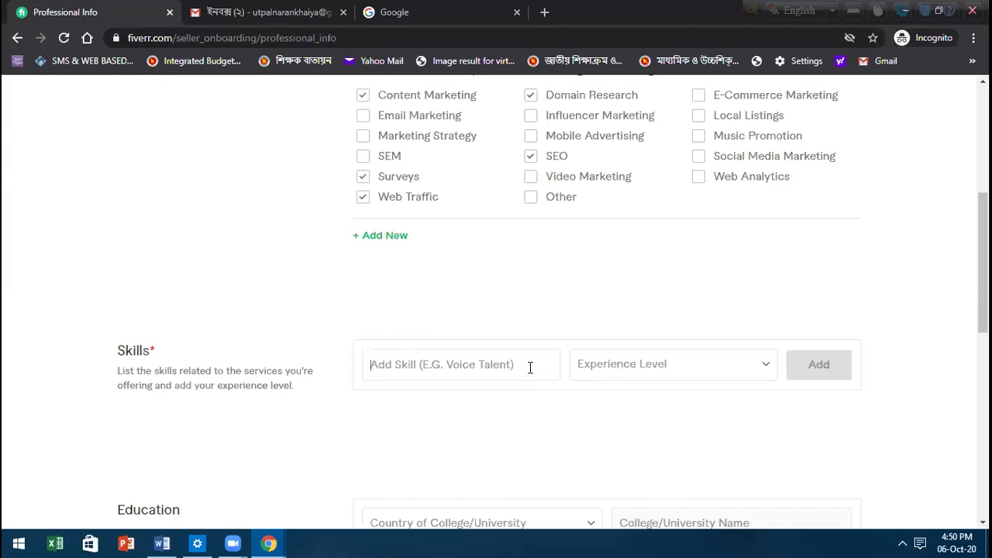
Pick English from the skill suggestions and set its experience level to Intermediate
text(Eng)
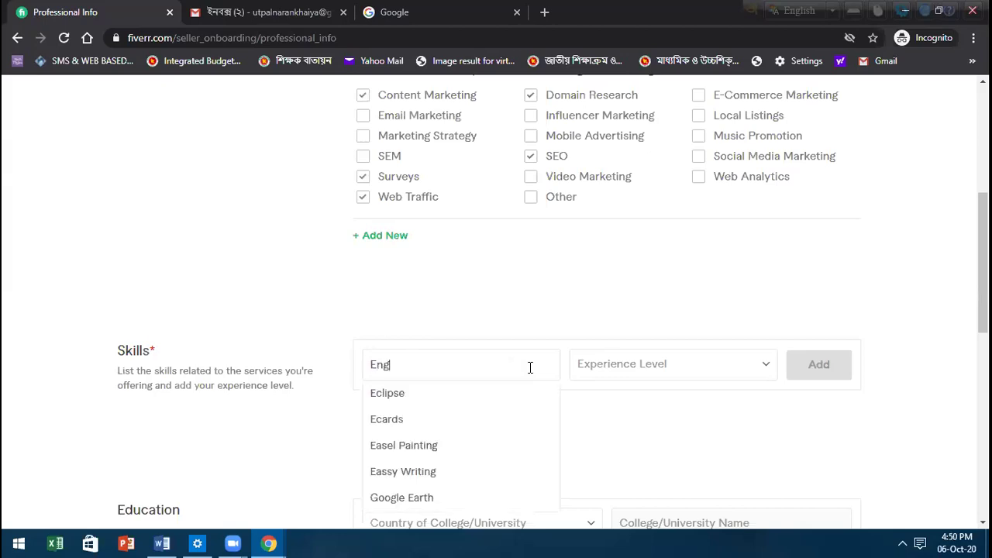
text(l)
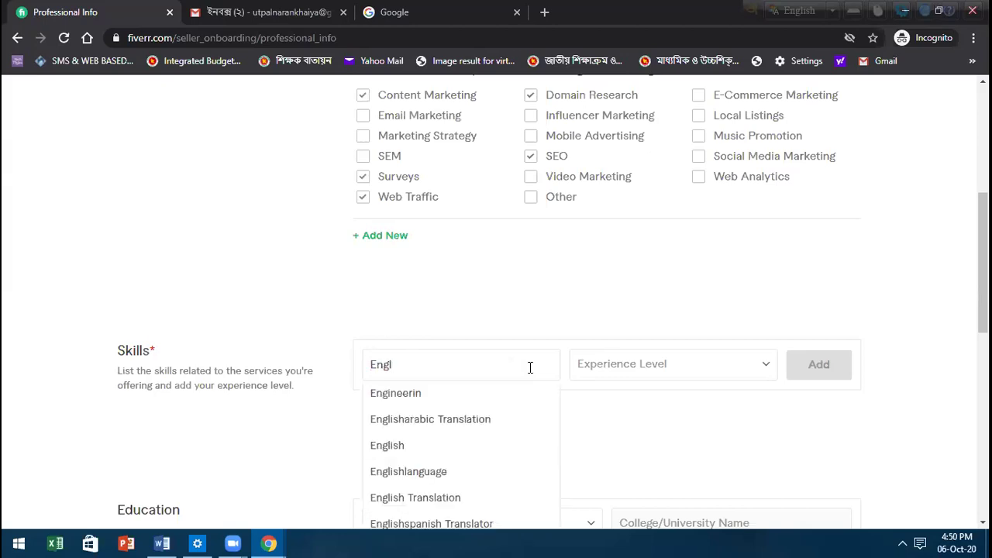
text(i)
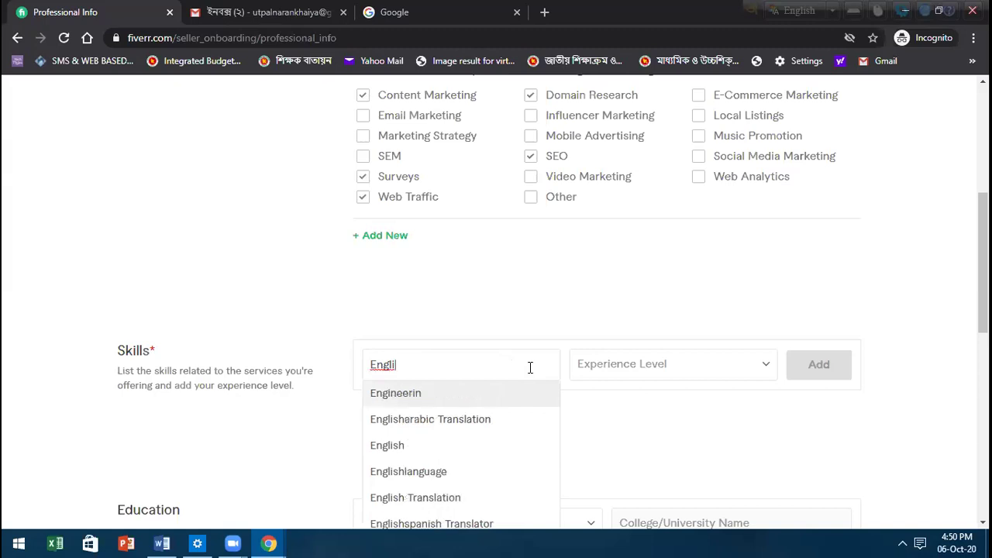
click(417, 446)
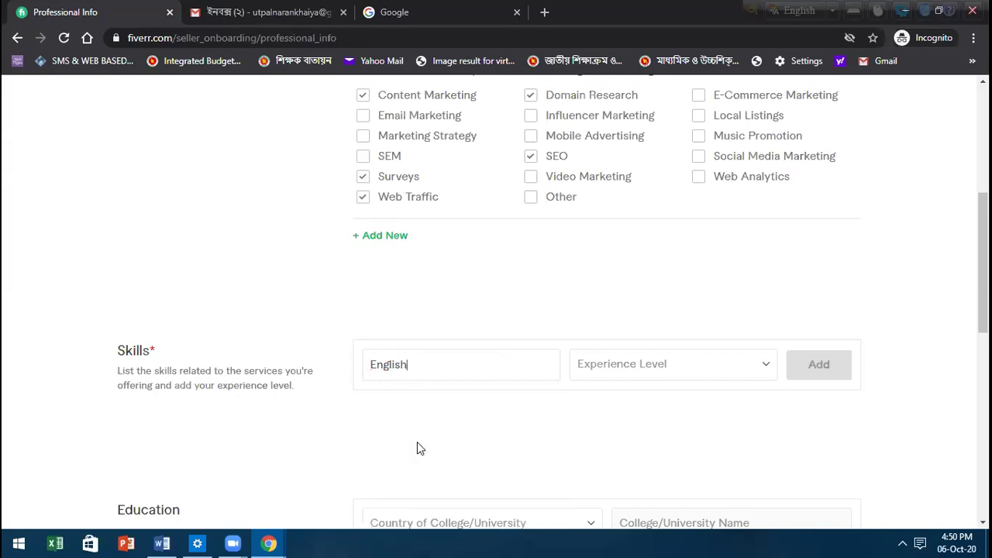
click(764, 365)
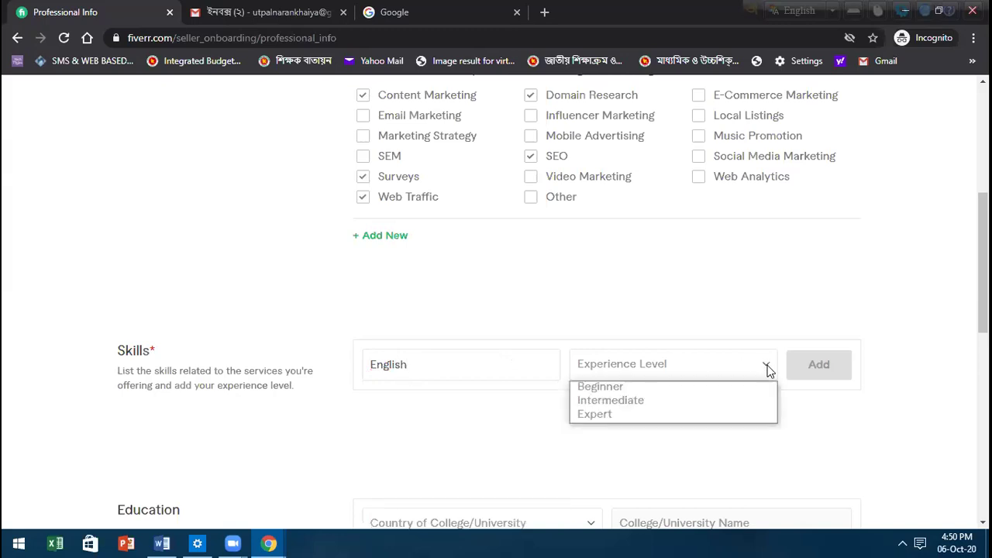
click(720, 400)
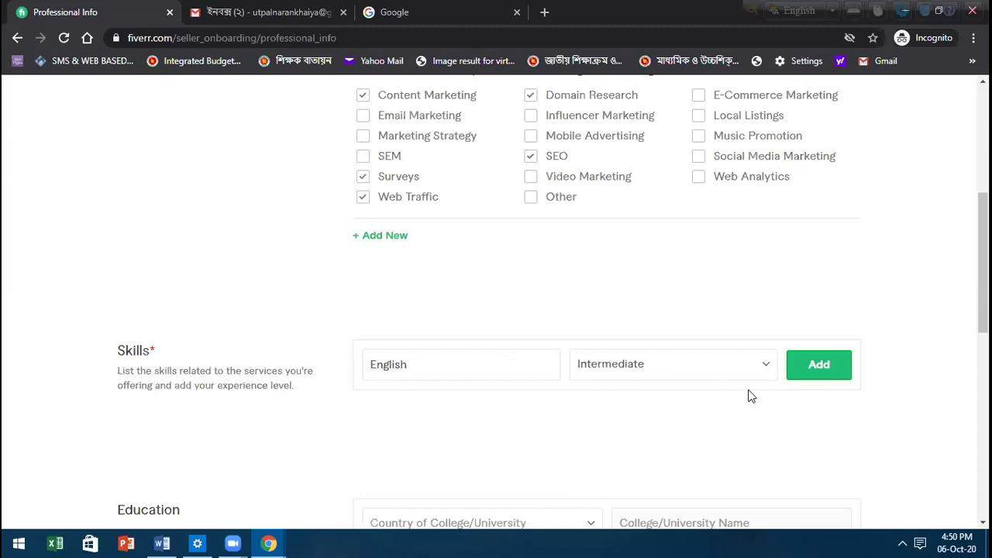
scroll(956, 190, down, 3)
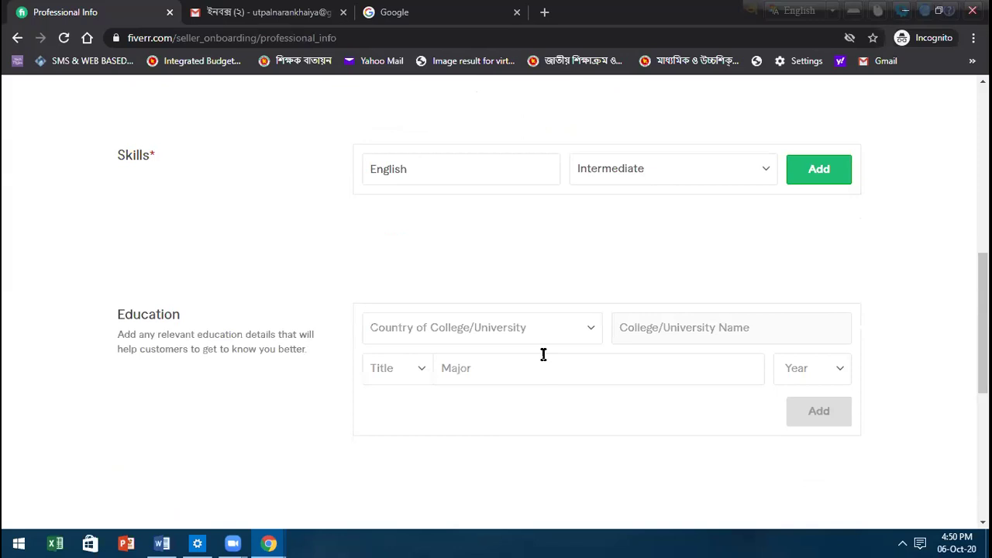
click(421, 370)
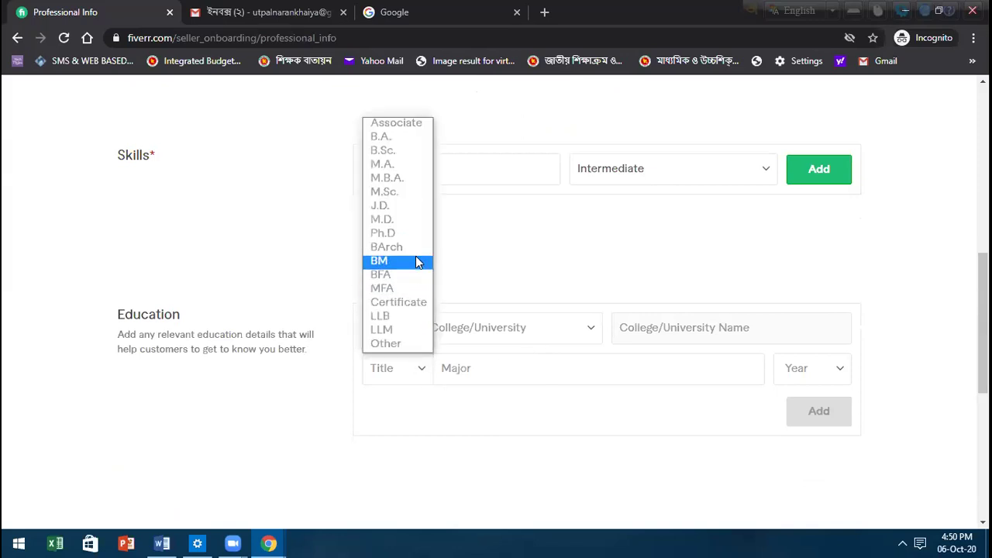
Choose B.Sc. as degree title, Mathematics as major, and 1996 as graduation year
click(391, 150)
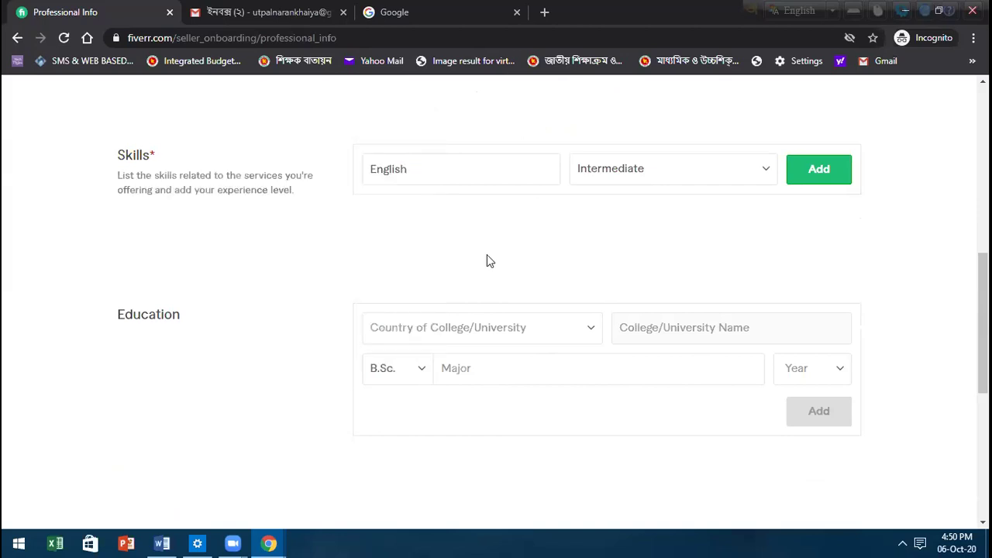
click(564, 369)
text(Mat)
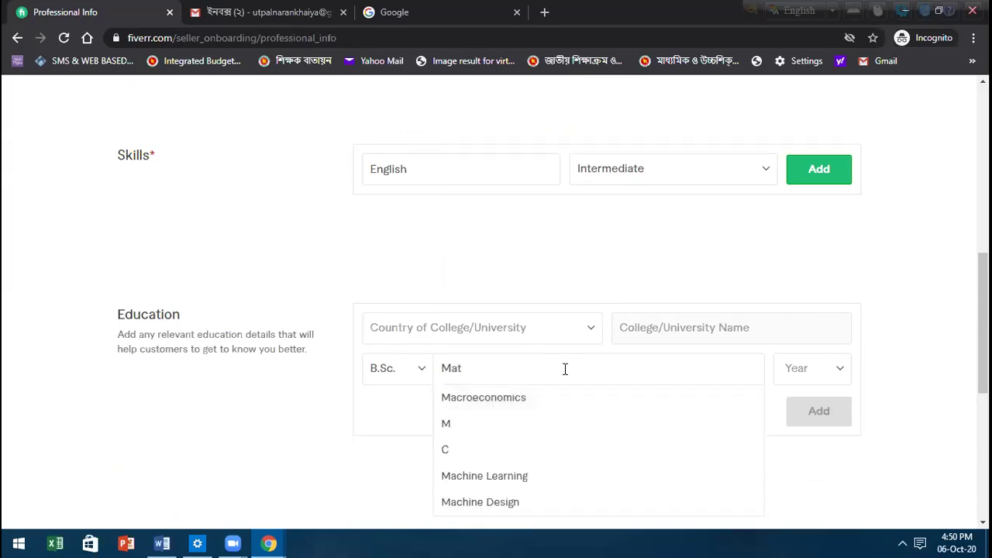
text(he)
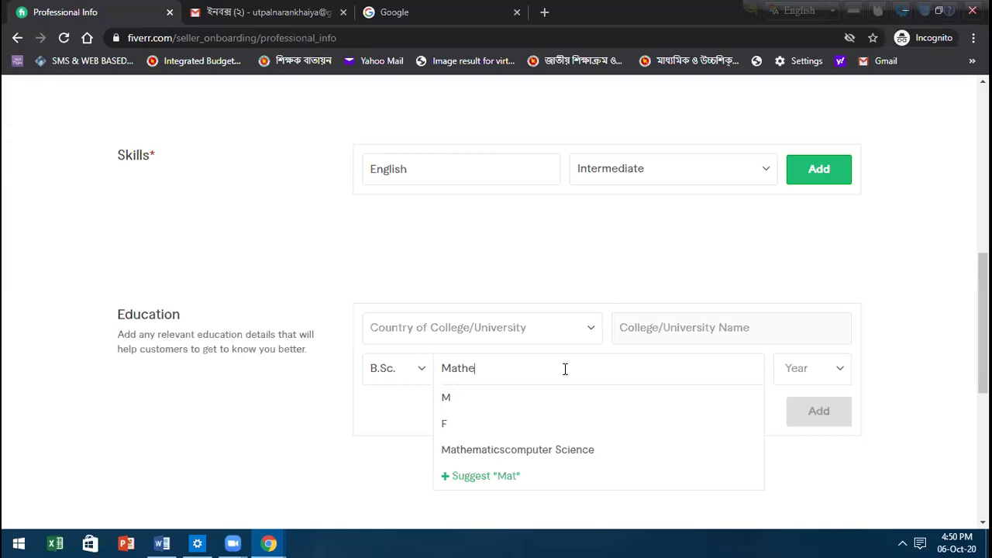
click(499, 450)
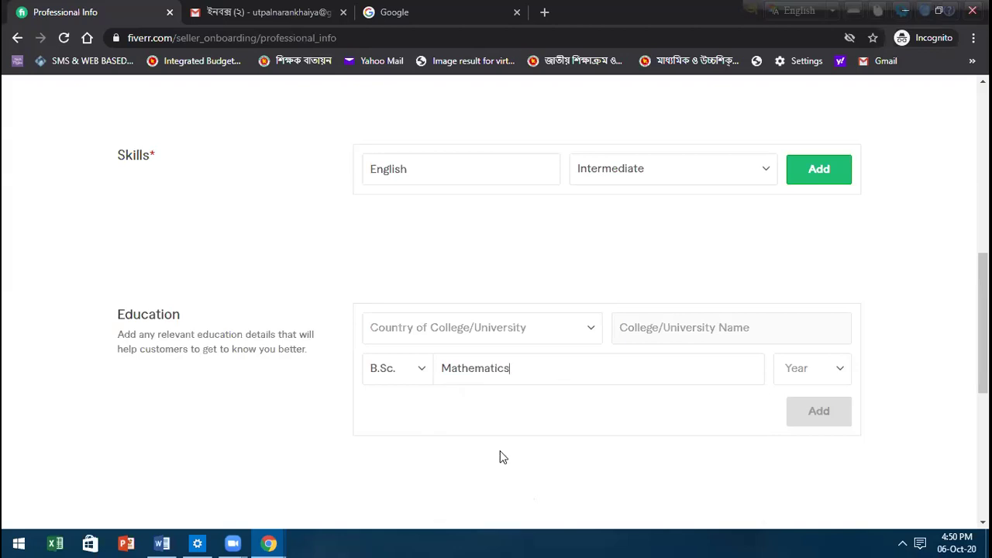
click(836, 364)
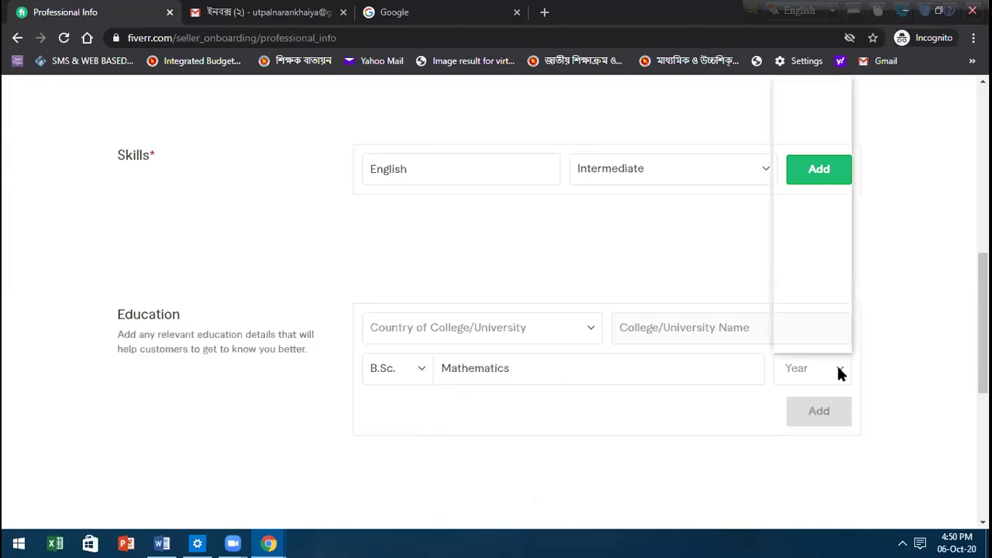
drag(844, 158, 842, 249)
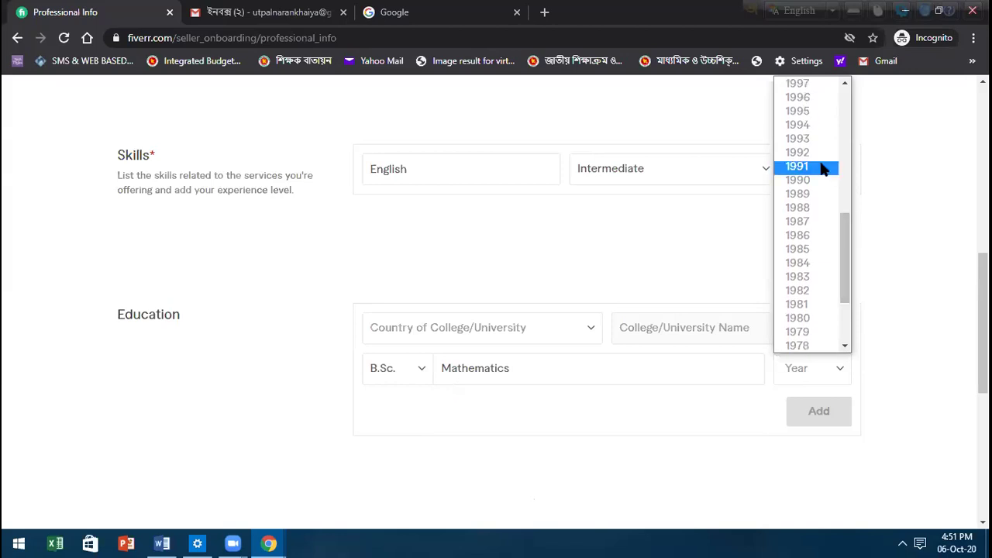
click(805, 103)
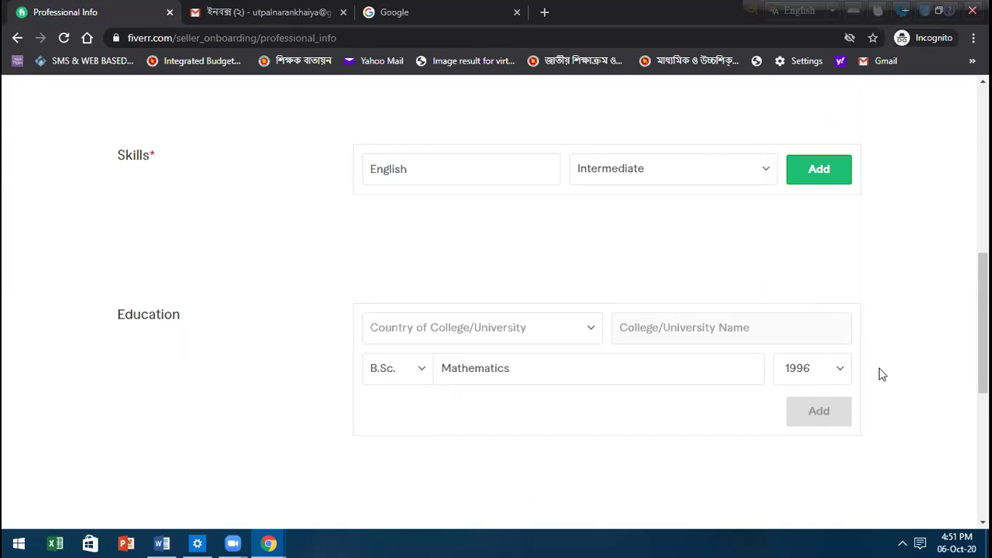
Enter the certification as M.Sc. from University Of Chittagong, year 1997
scroll(496, 302, down, 2)
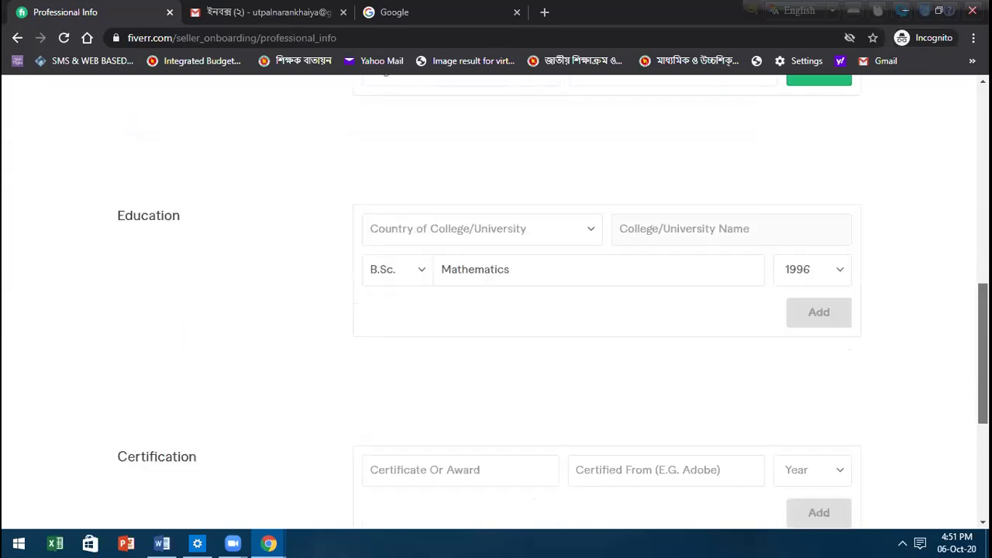
scroll(495, 302, down, 1)
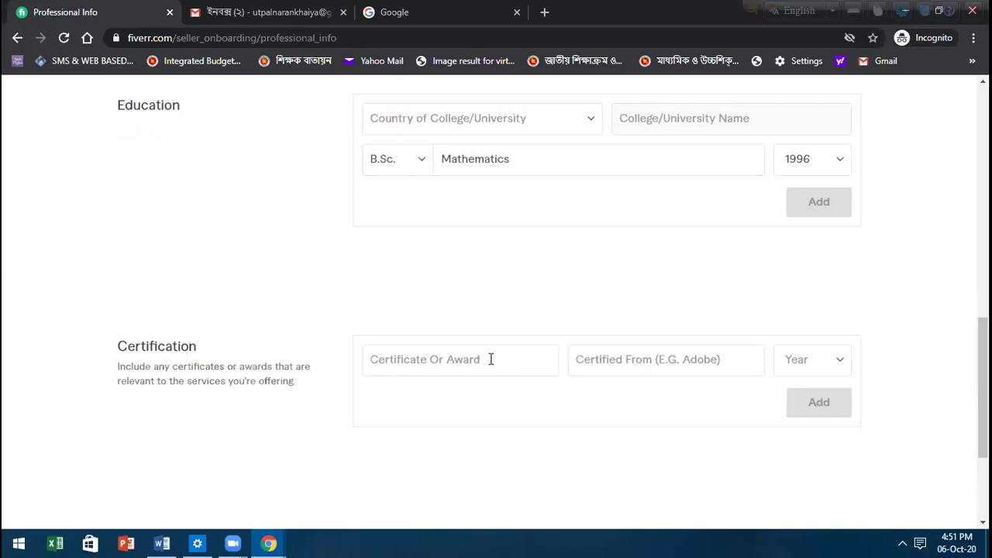
text(M)
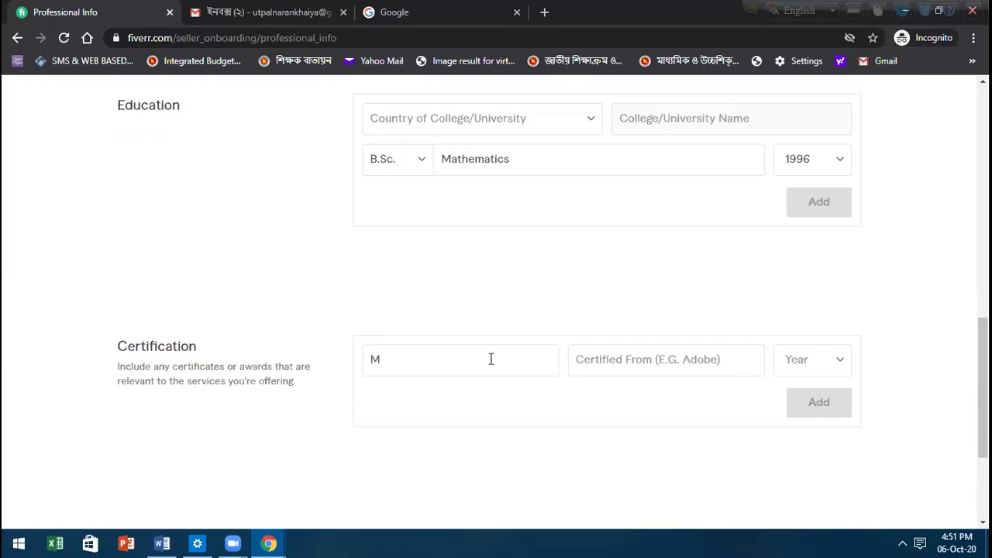
text(.Sc.)
click(726, 358)
text(Uni)
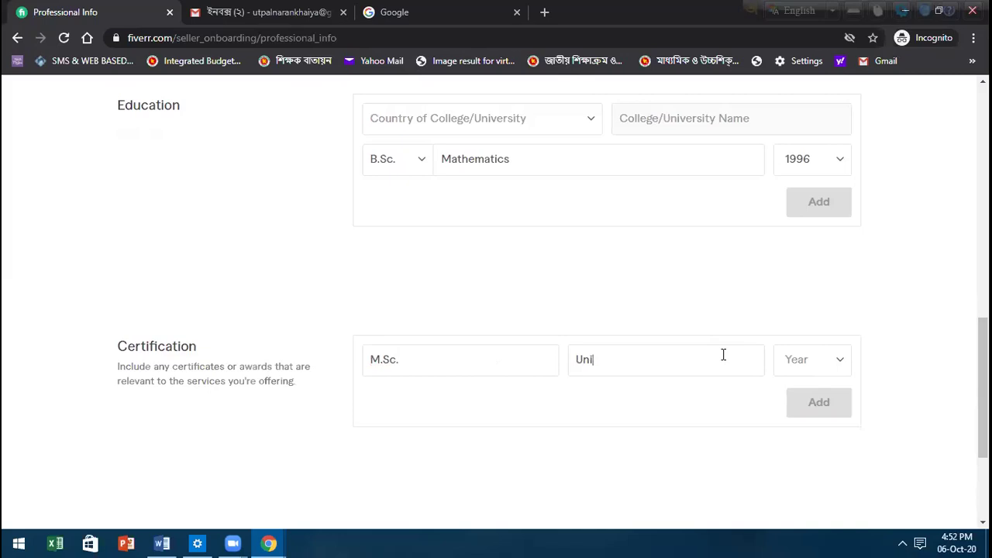
text(versity Of Chitta)
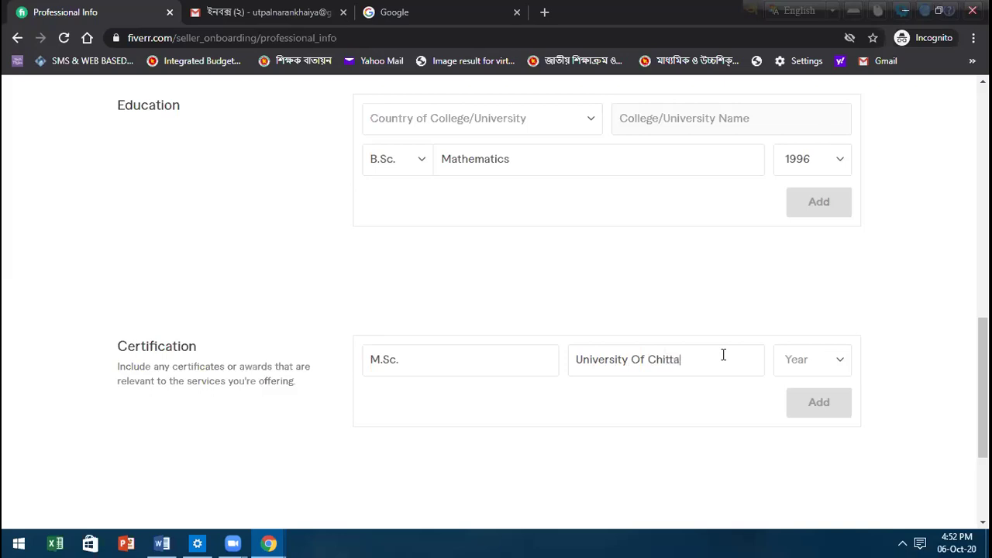
text(gong)
click(840, 361)
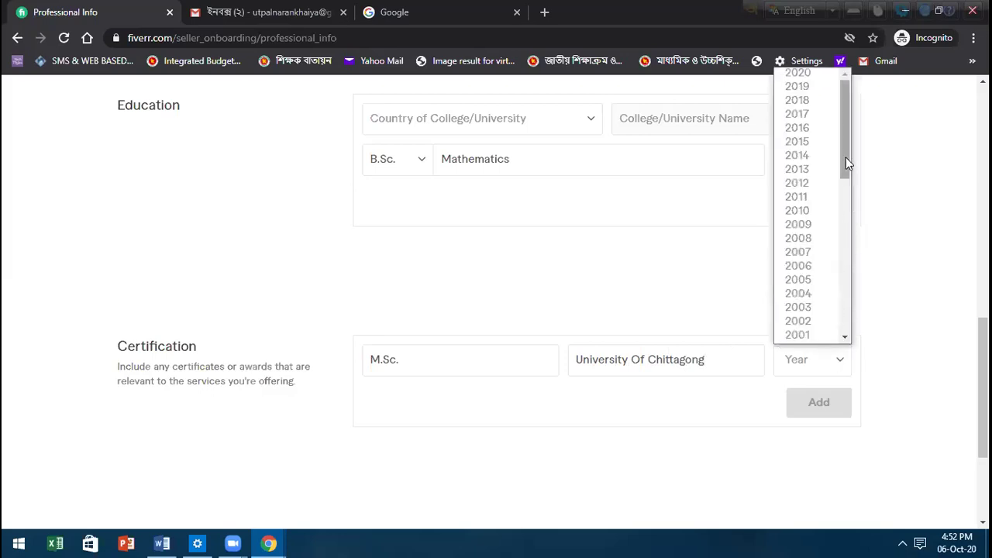
drag(845, 148, 847, 196)
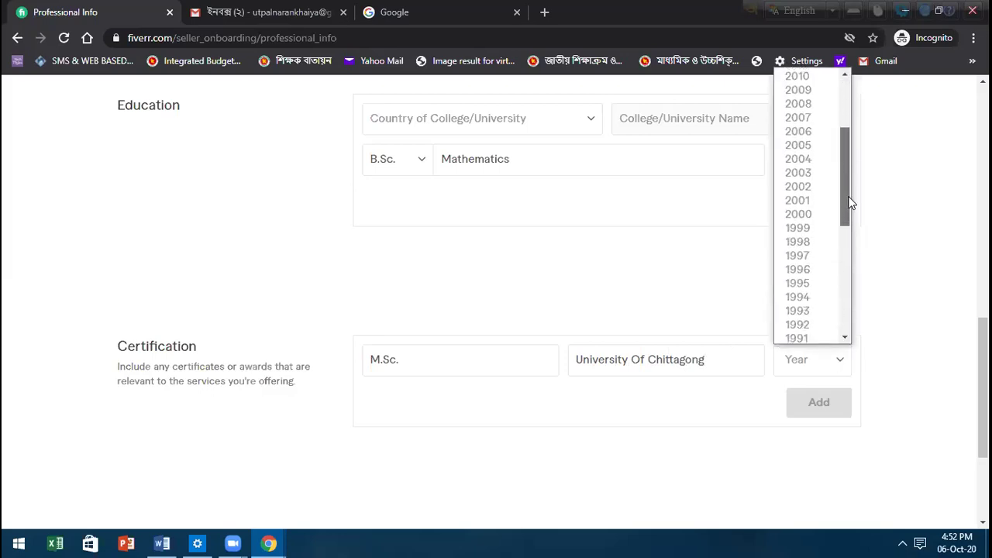
click(818, 256)
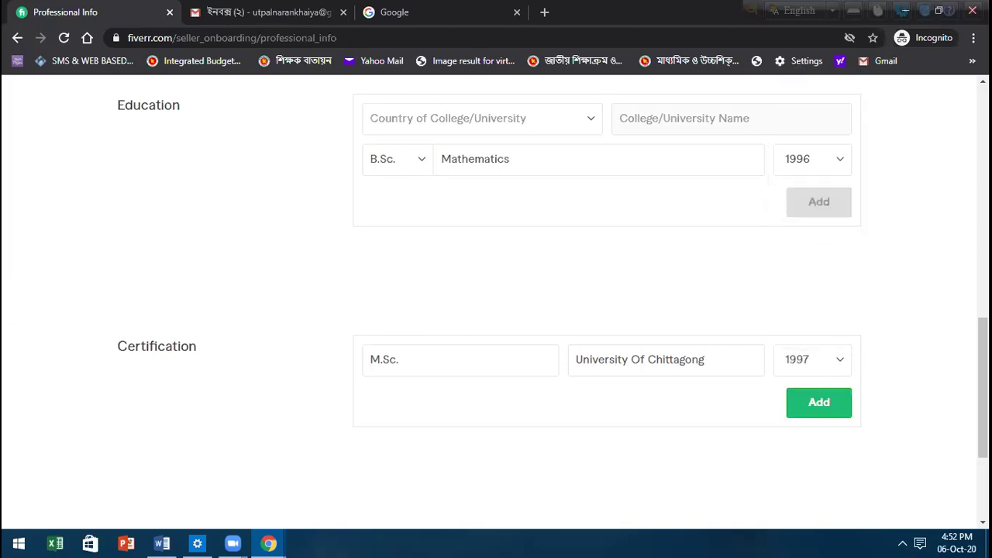
scroll(553, 302, down, 3)
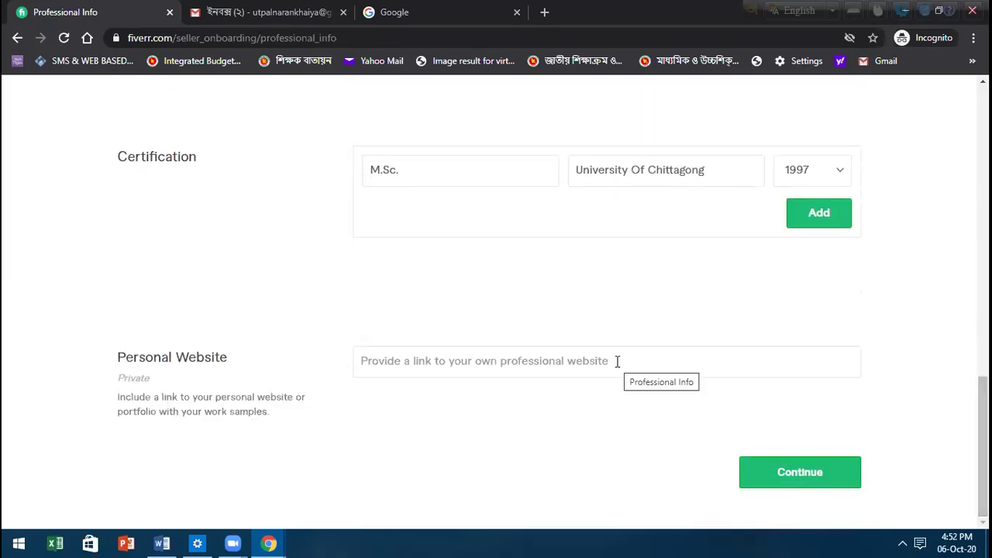
Submit Professional Info and scroll to the warnings about years of experience and skills
click(802, 473)
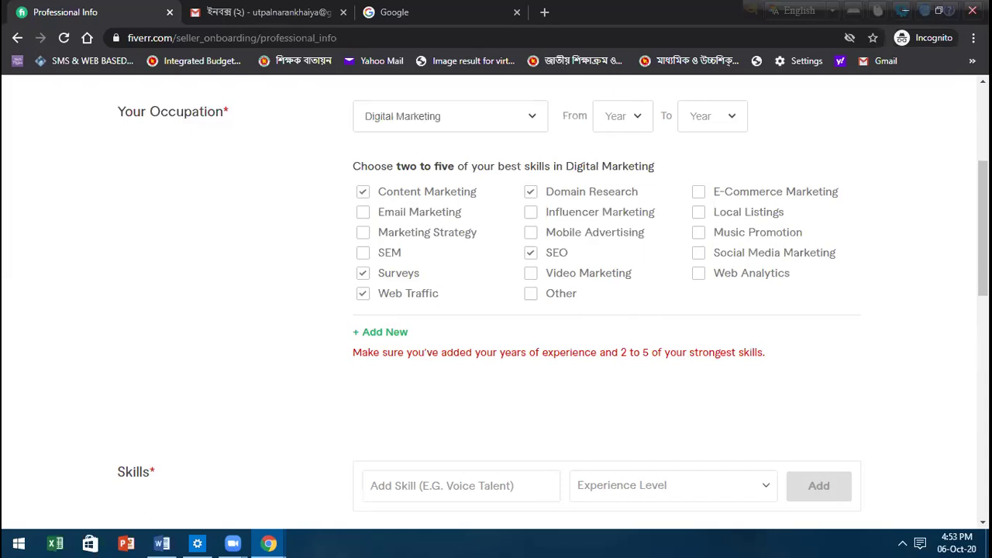
scroll(982, 232, down, 2)
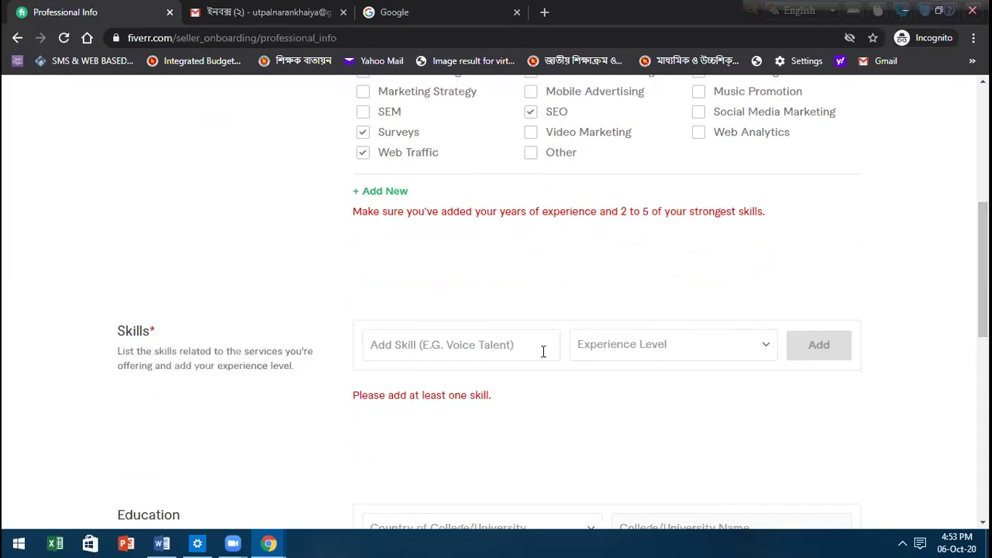
Add English Translation at Intermediate and Microsoft Word at Expert to the Skills table
click(516, 347)
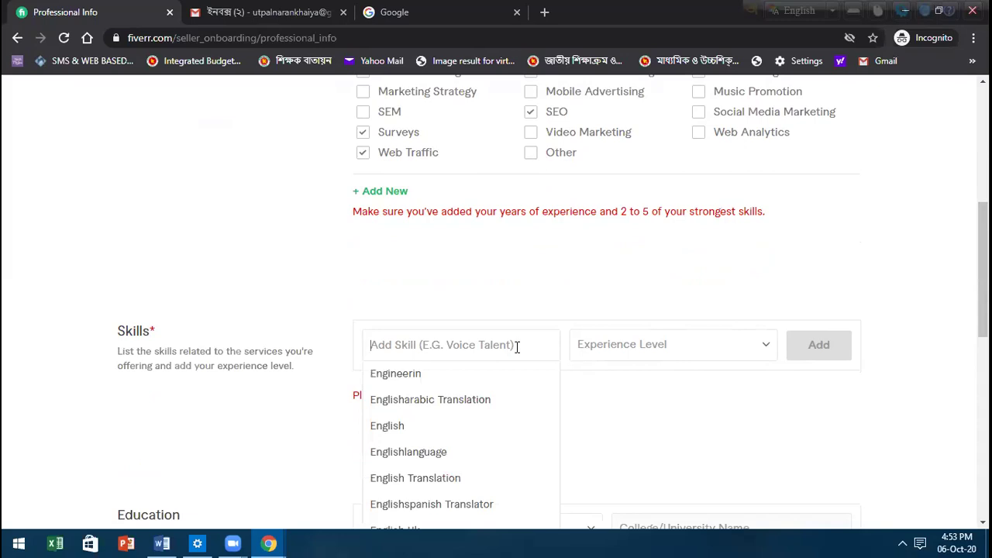
click(452, 480)
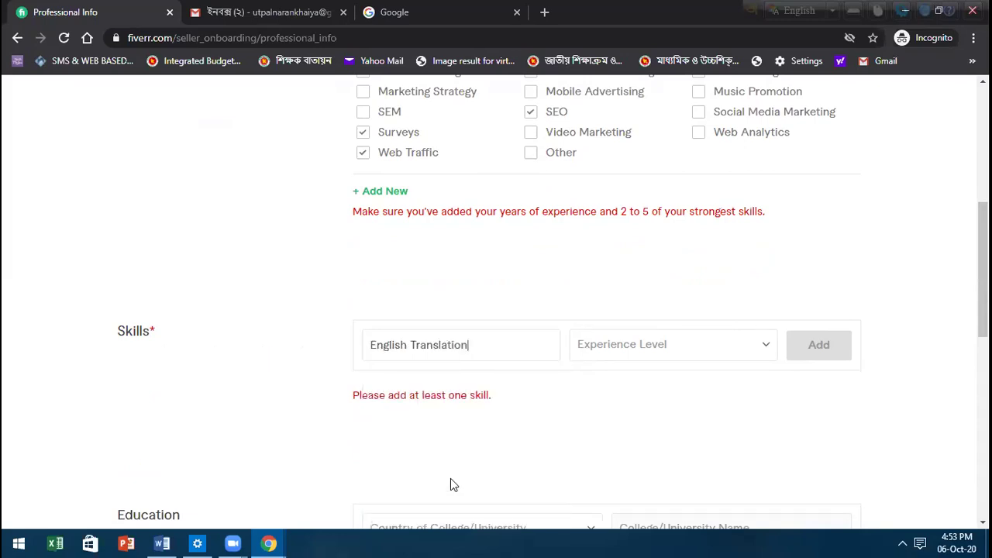
click(766, 347)
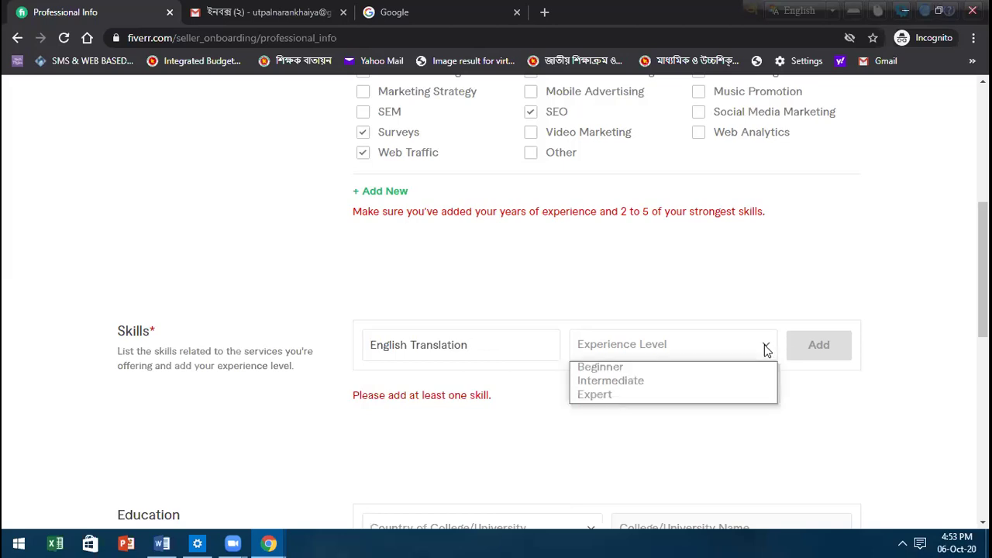
click(719, 381)
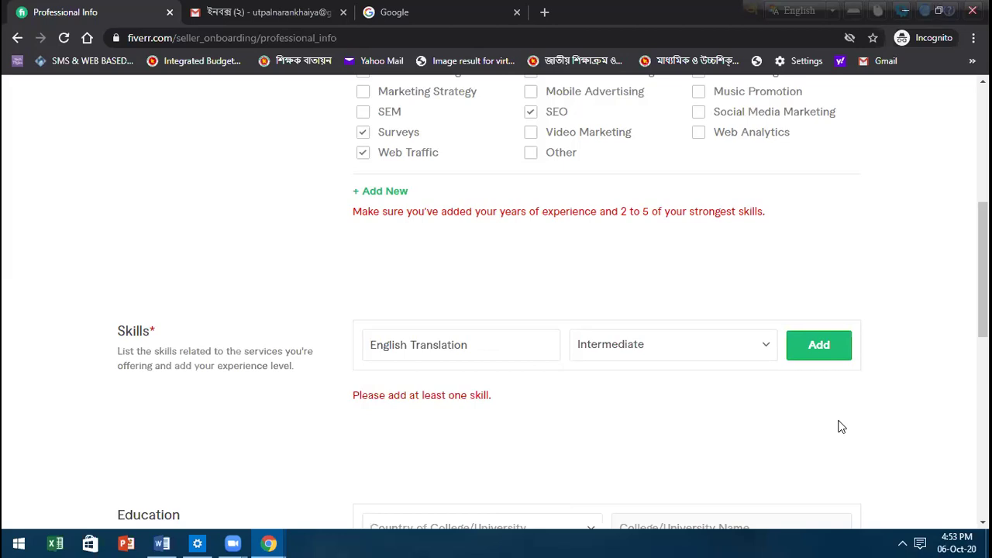
click(816, 347)
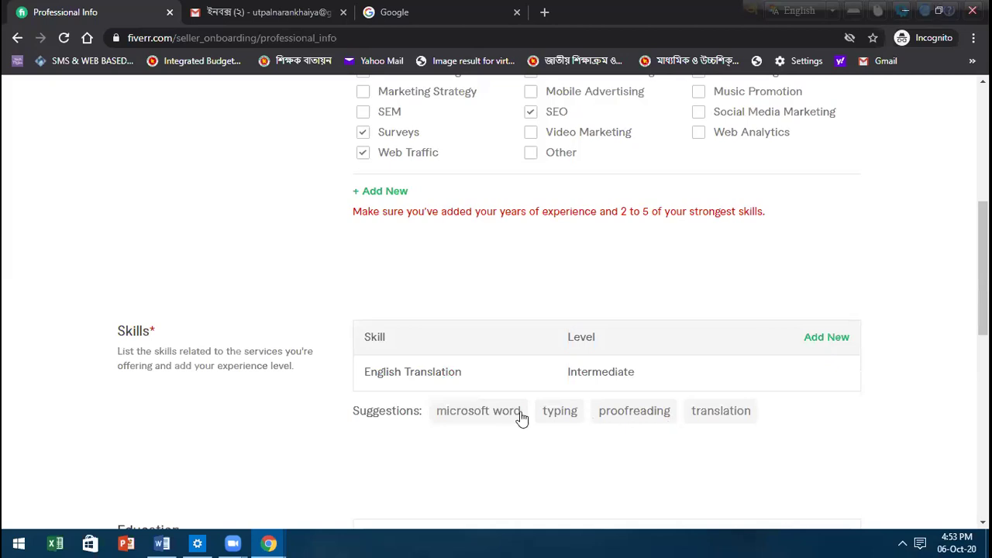
click(483, 415)
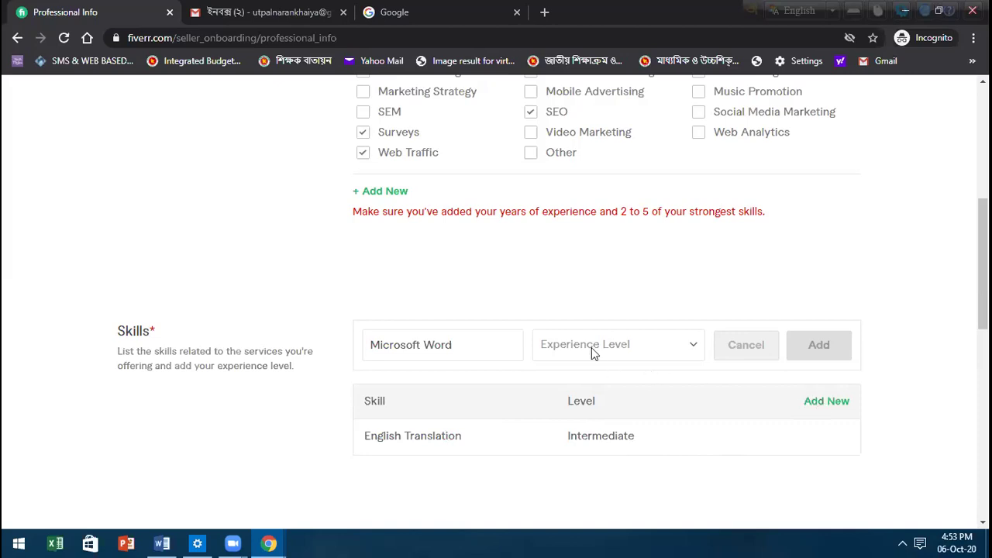
click(693, 347)
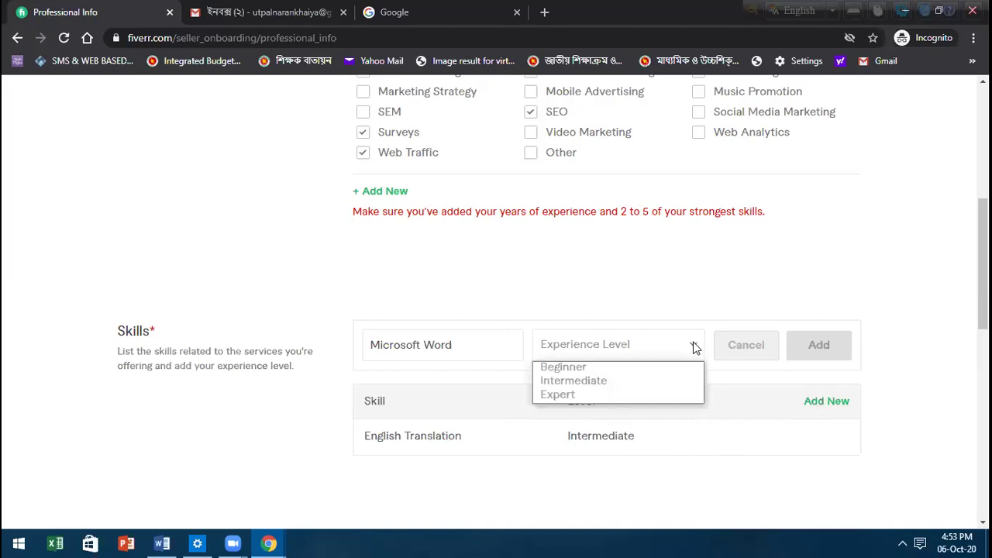
click(625, 395)
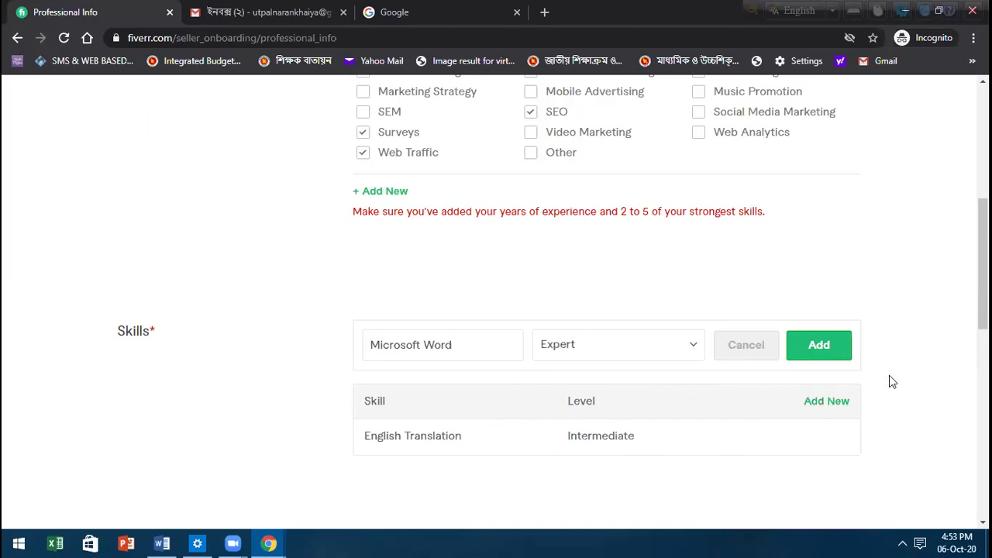
click(820, 350)
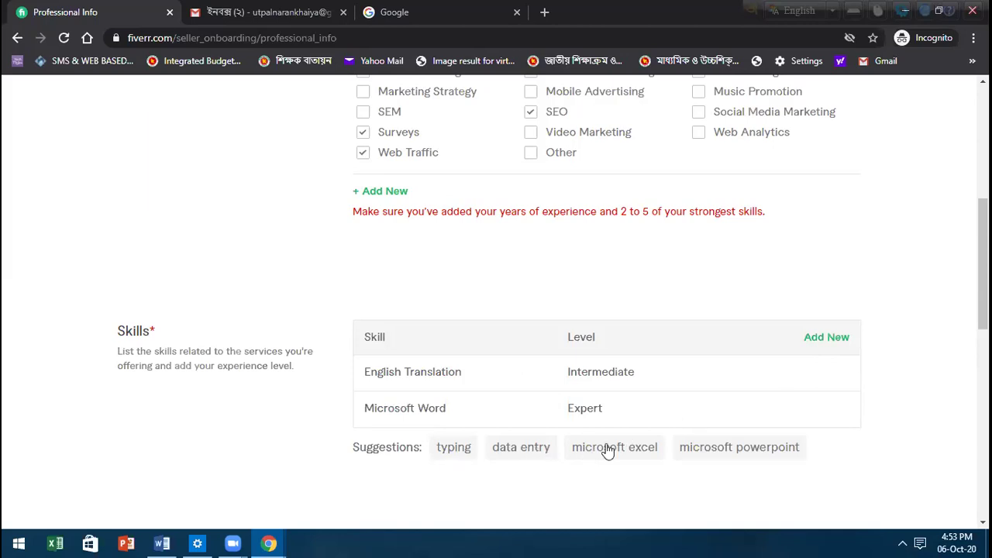
Add Microsoft Excel and Microsoft Powerpoint, both at Intermediate level
click(604, 448)
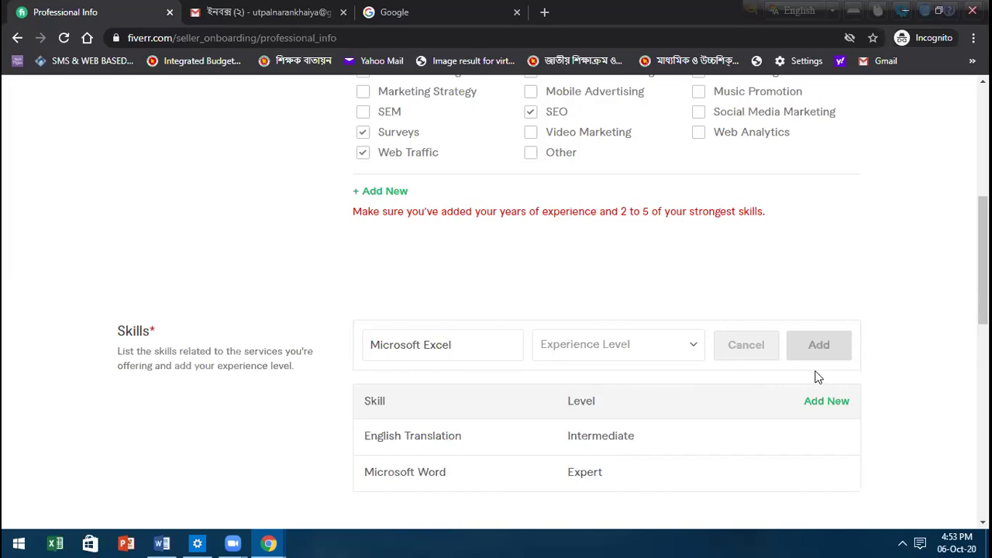
click(694, 348)
click(650, 385)
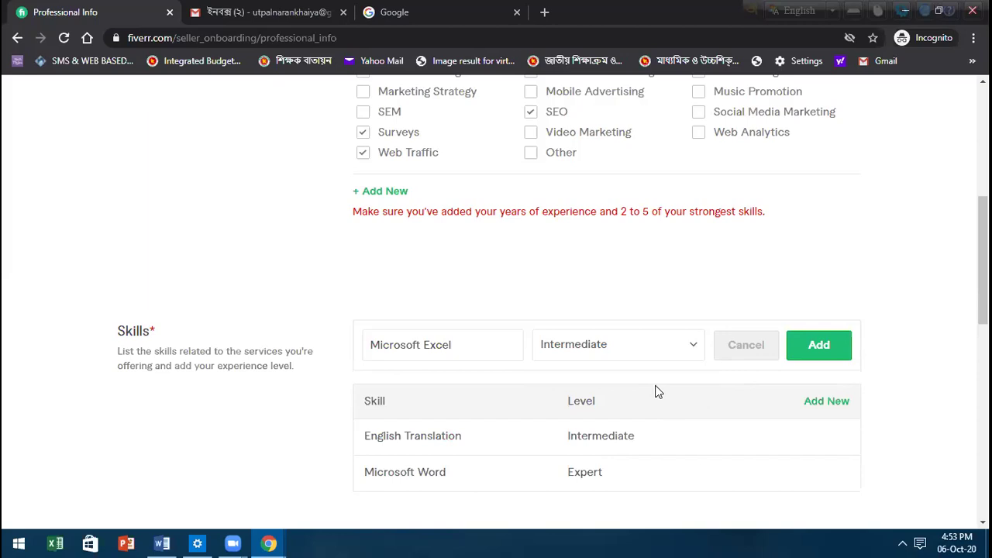
click(820, 348)
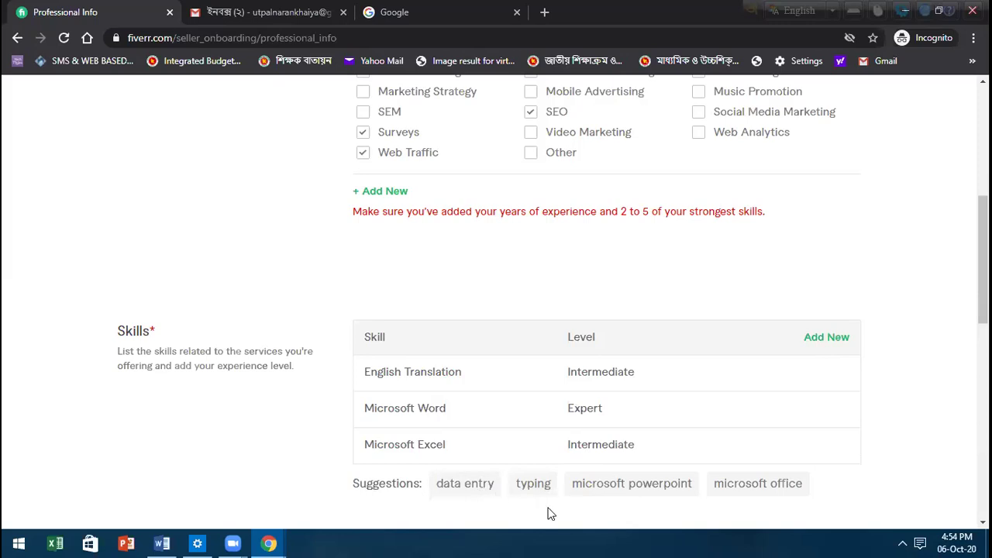
click(620, 486)
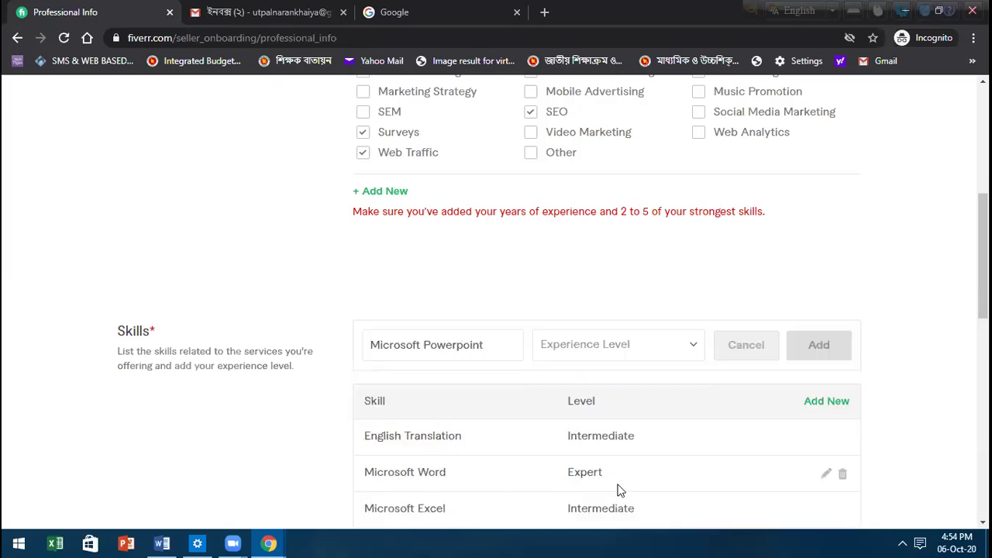
click(692, 344)
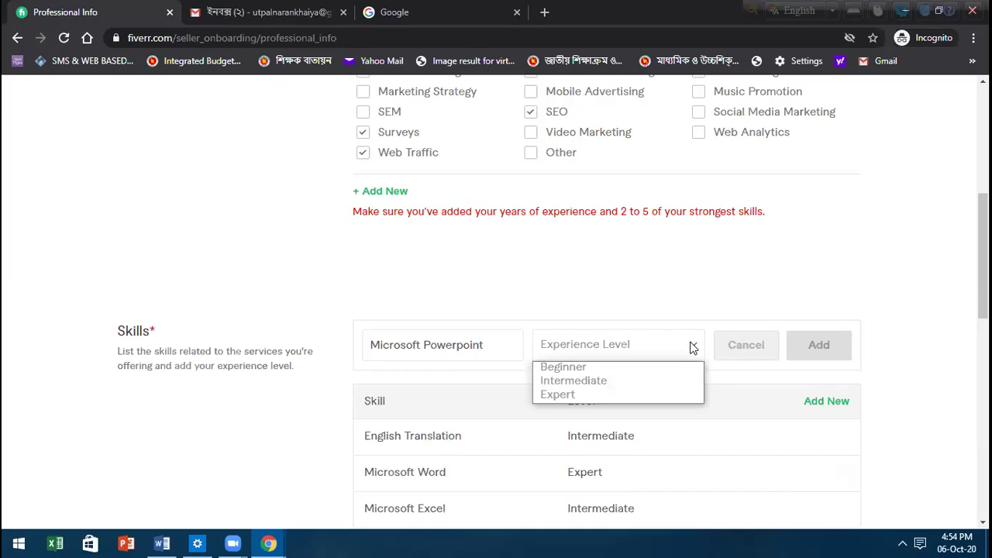
click(653, 387)
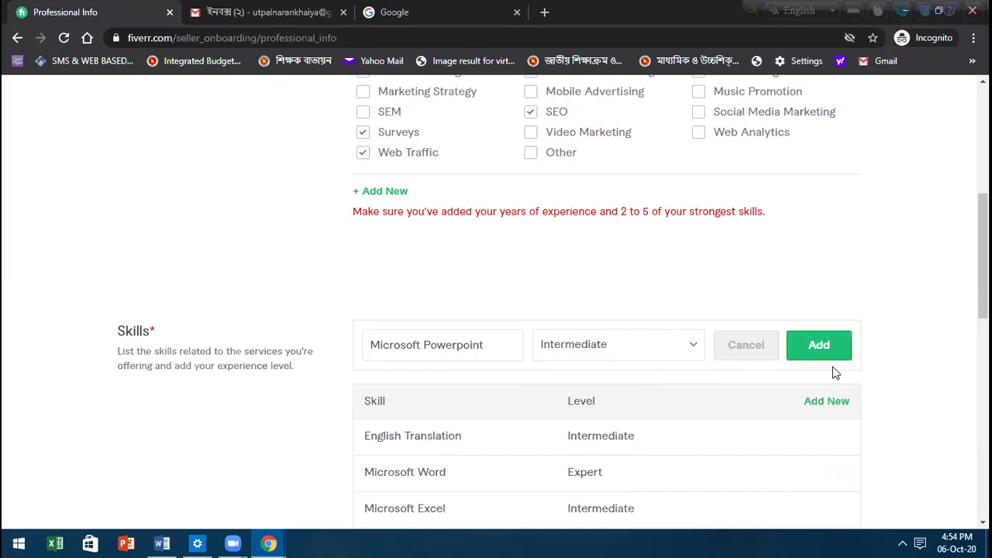
scroll(881, 234, down, 3)
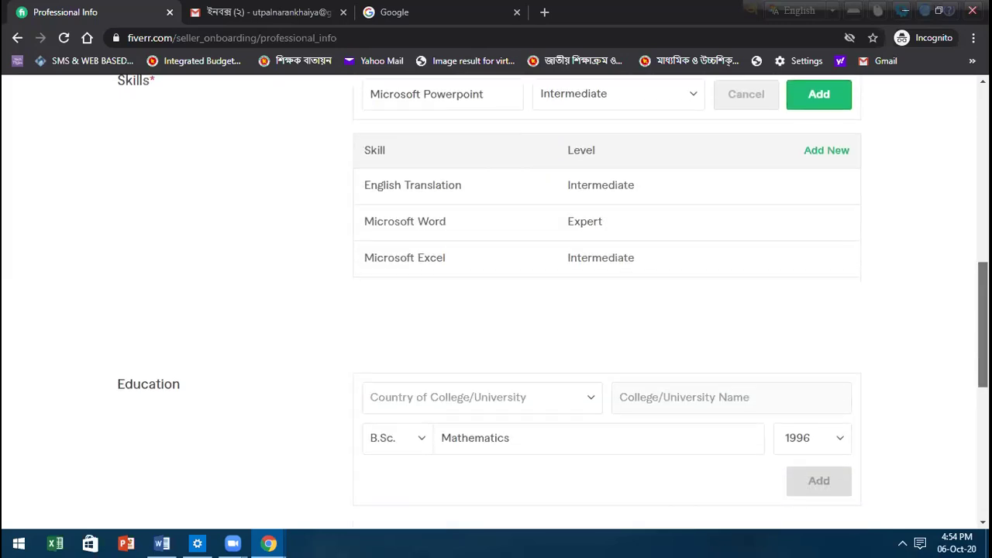
scroll(881, 233, up, 1)
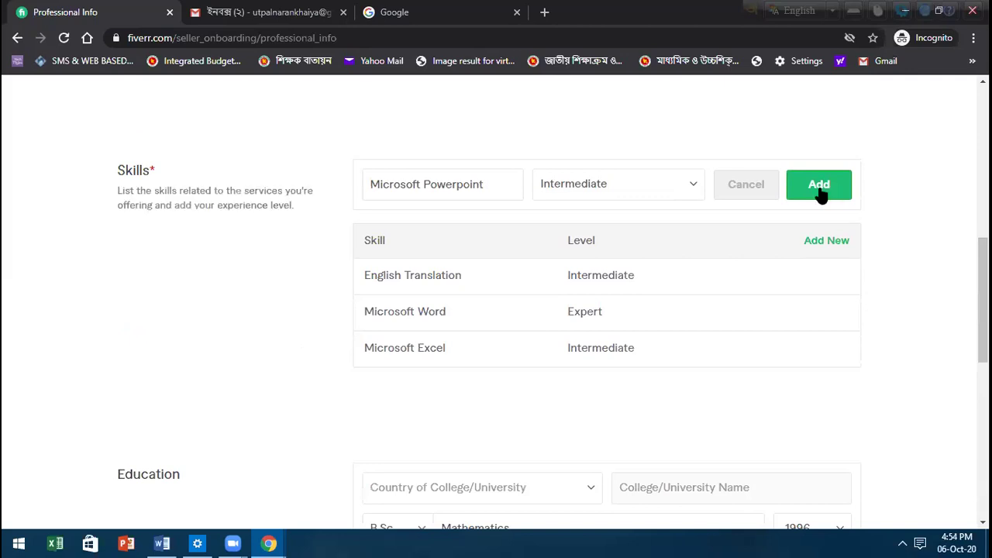
click(819, 188)
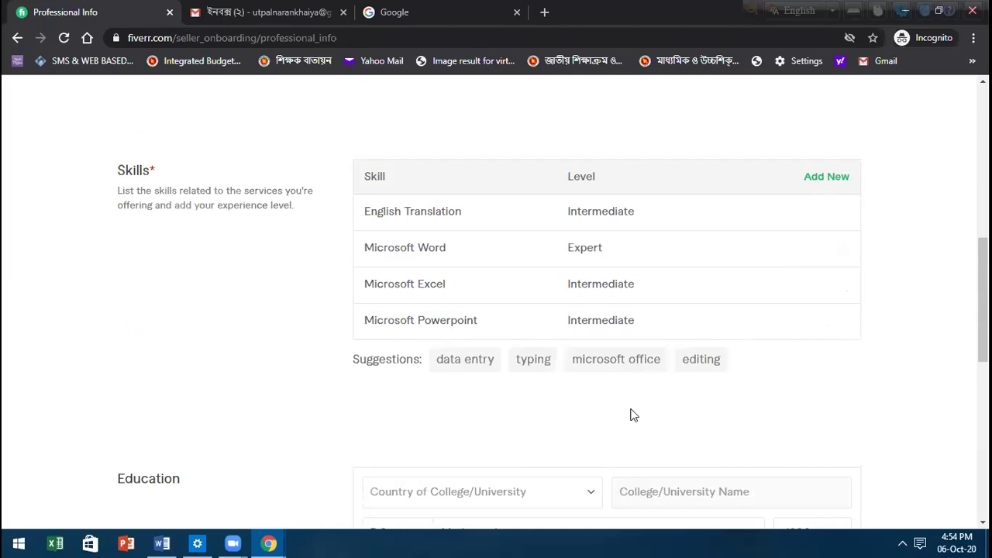
Submit the professional info form again, which reports the missing experience error
drag(983, 298, 954, 388)
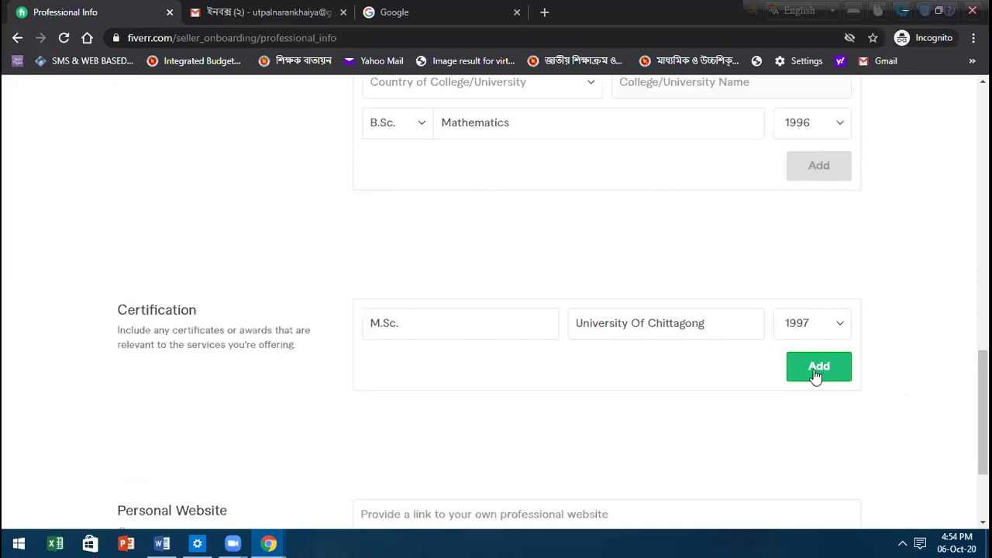
scroll(938, 449, down, 2)
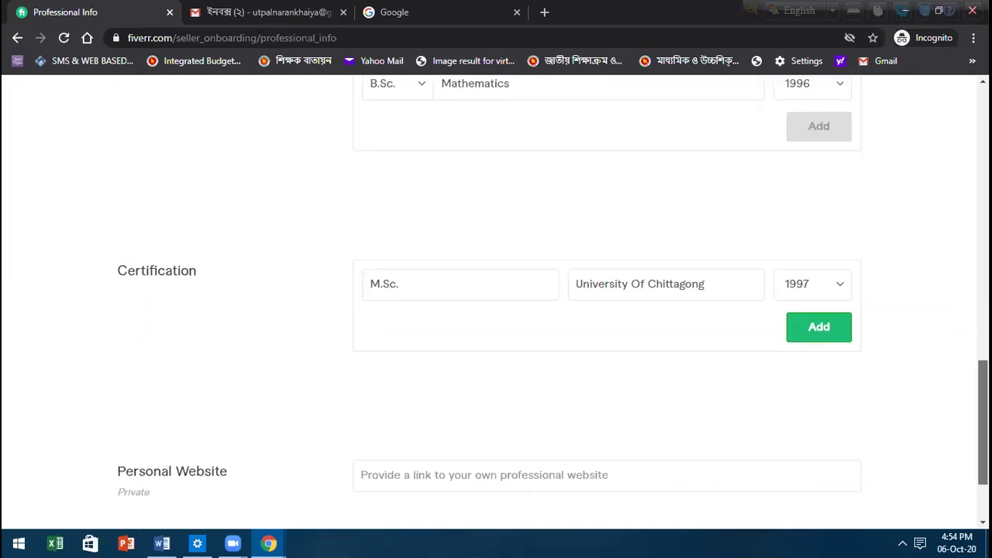
click(810, 478)
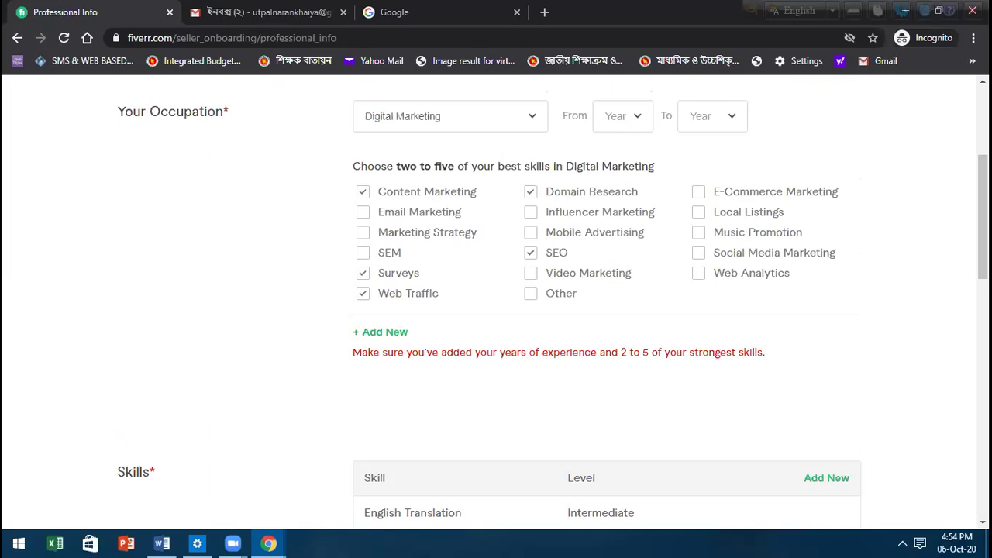
Add the M.Sc. certification from University Of Chittagong, 1997, to the profile
scroll(543, 302, down, 5)
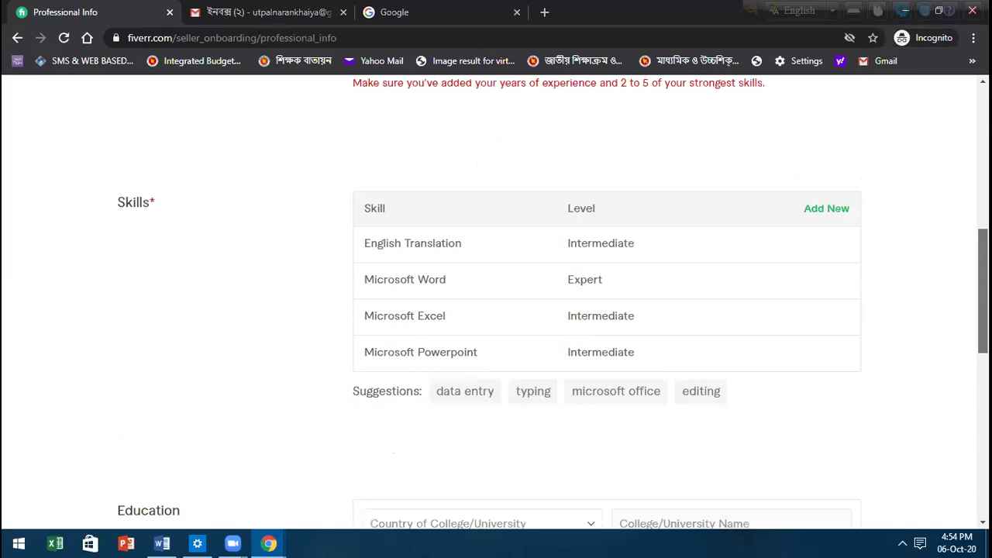
scroll(553, 303, down, 5)
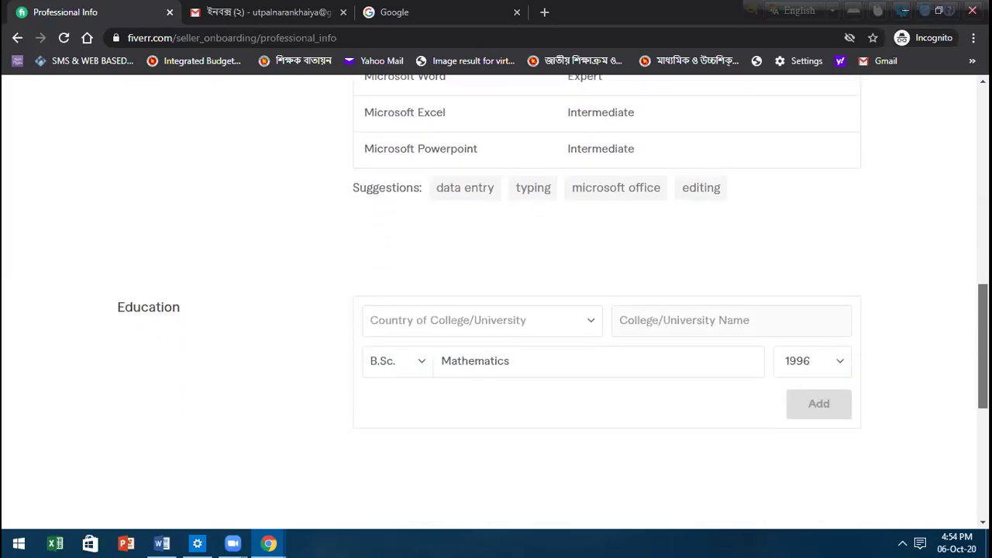
scroll(553, 286, up, 1)
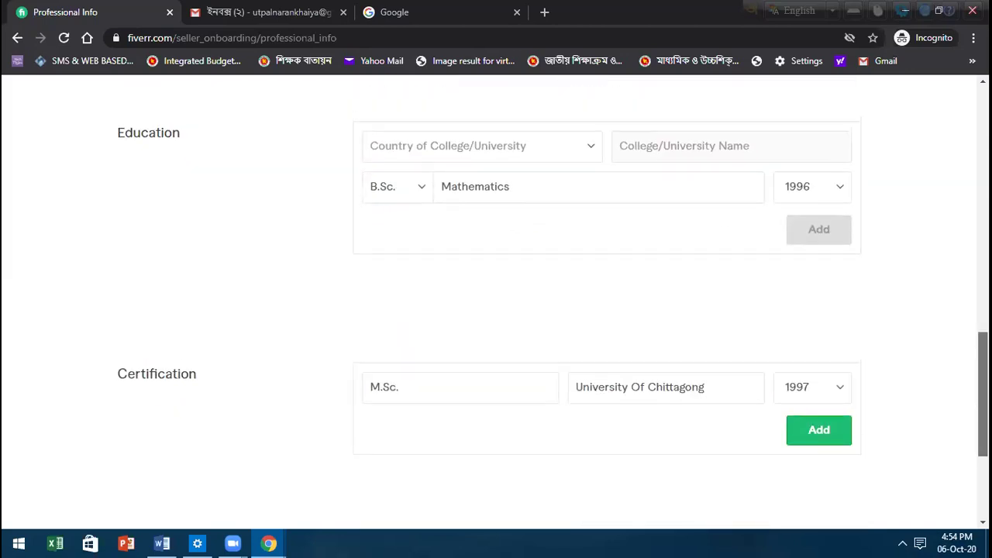
scroll(553, 302, up, 1)
scroll(554, 302, down, 1)
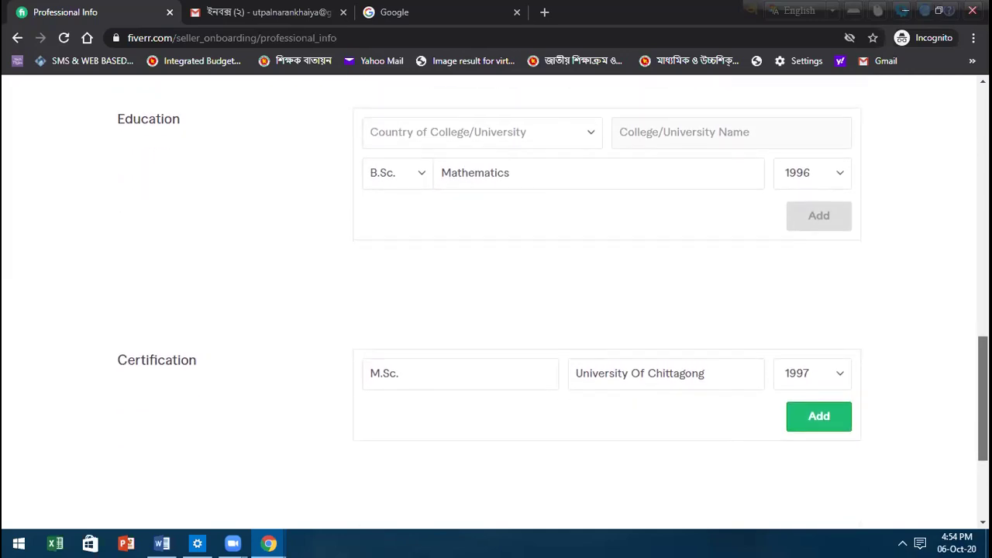
click(818, 415)
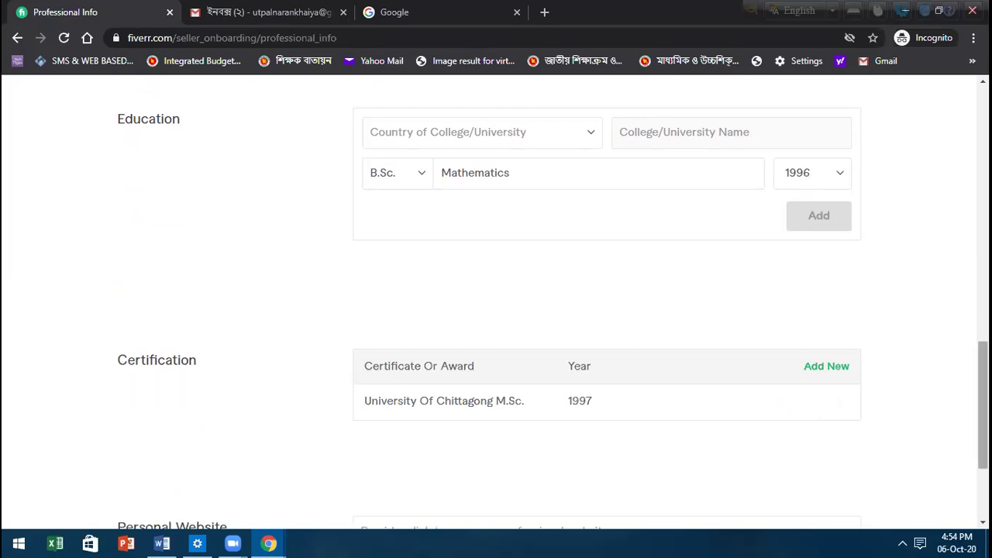
scroll(496, 302, down, 2)
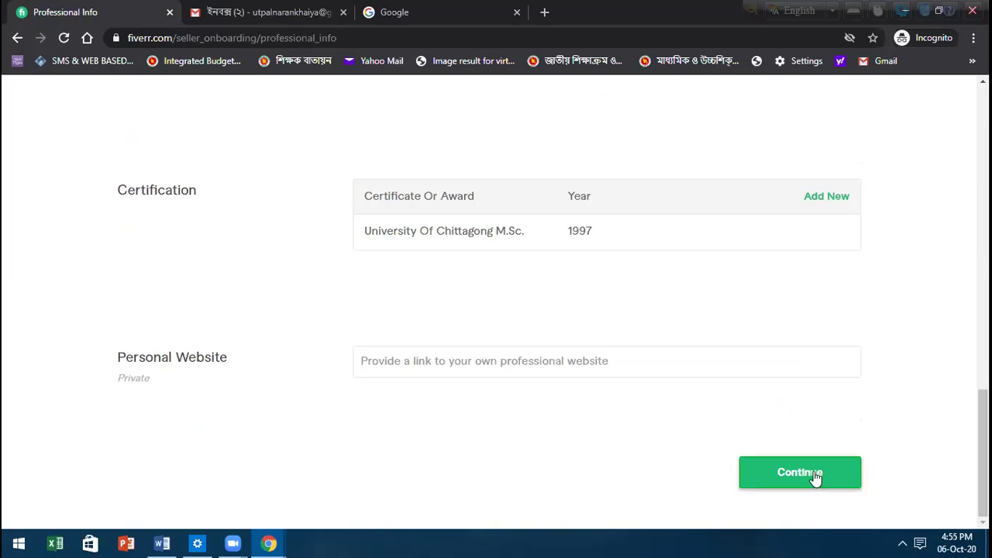
Try once more to continue past the Professional Info step
click(809, 475)
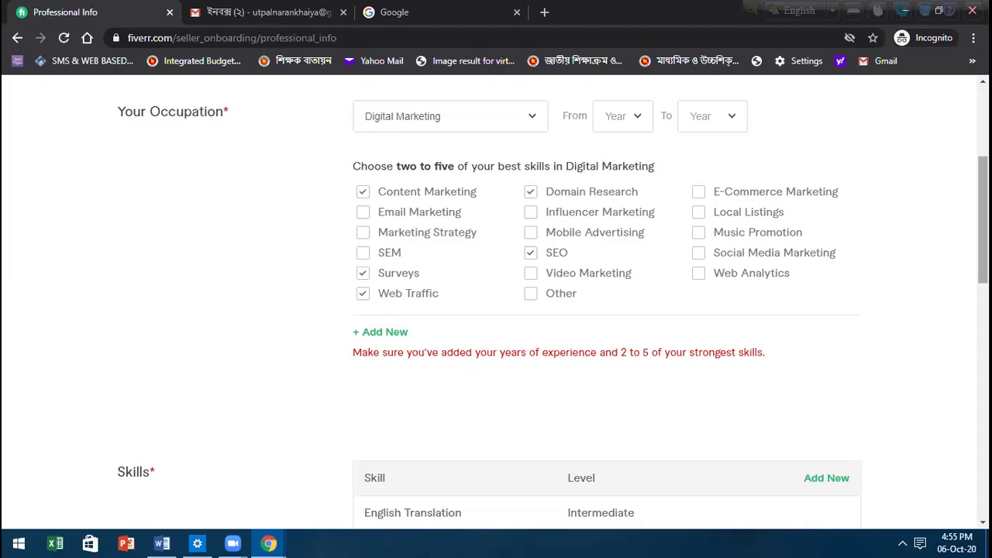
scroll(496, 302, down, 6)
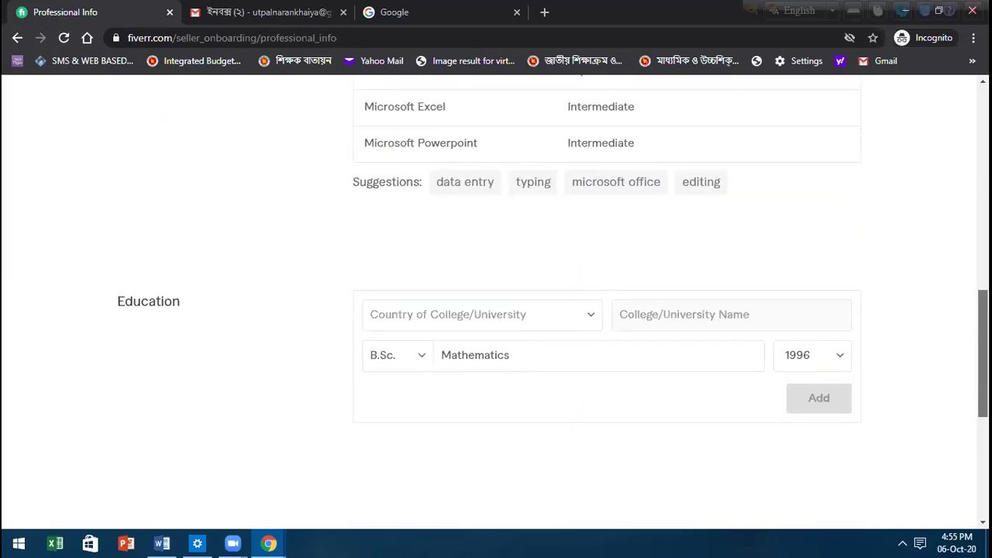
scroll(496, 302, down, 1)
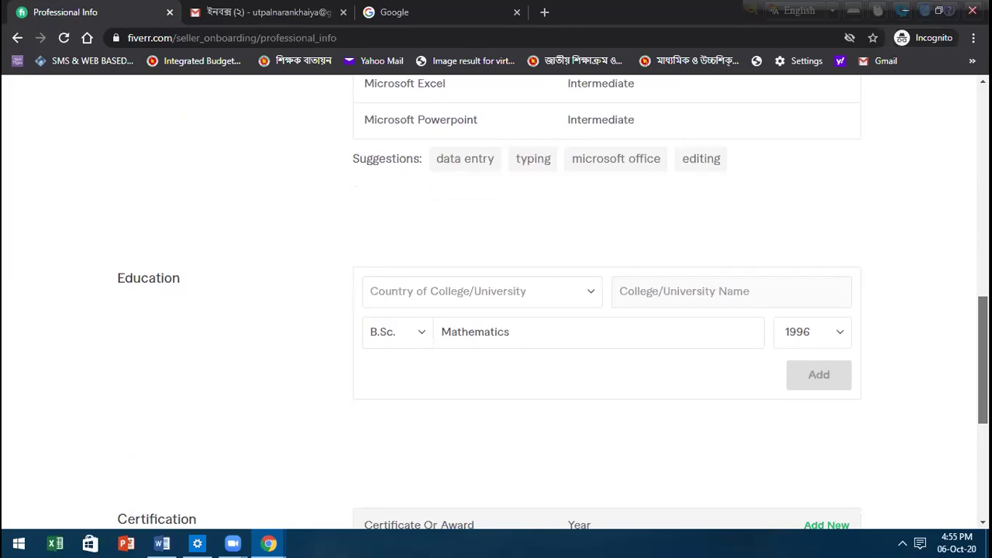
scroll(884, 403, down, 2)
Add a B.Ed certification from National University, 2006, then try continuing again
click(826, 362)
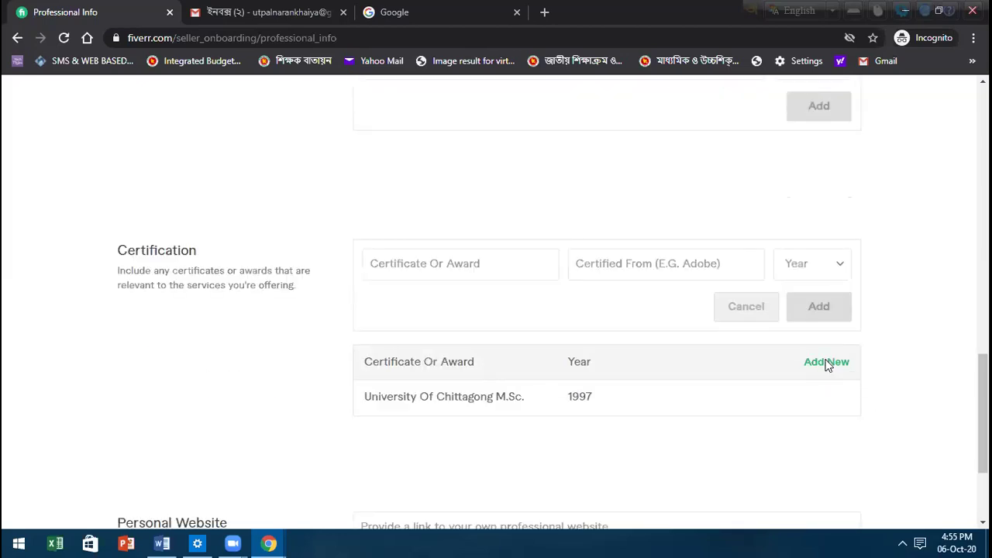
click(465, 264)
text(B)
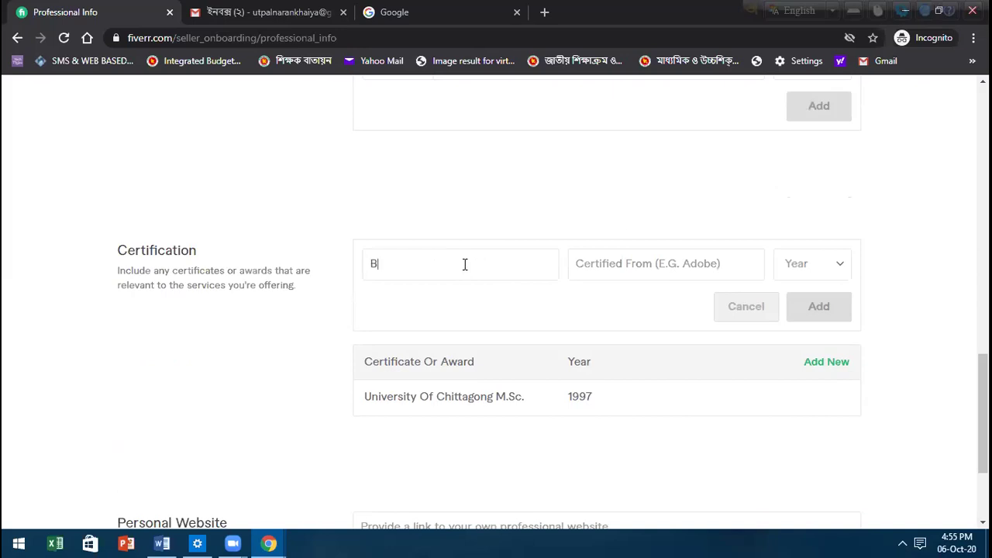
text(.Ed)
click(728, 265)
text(Nat)
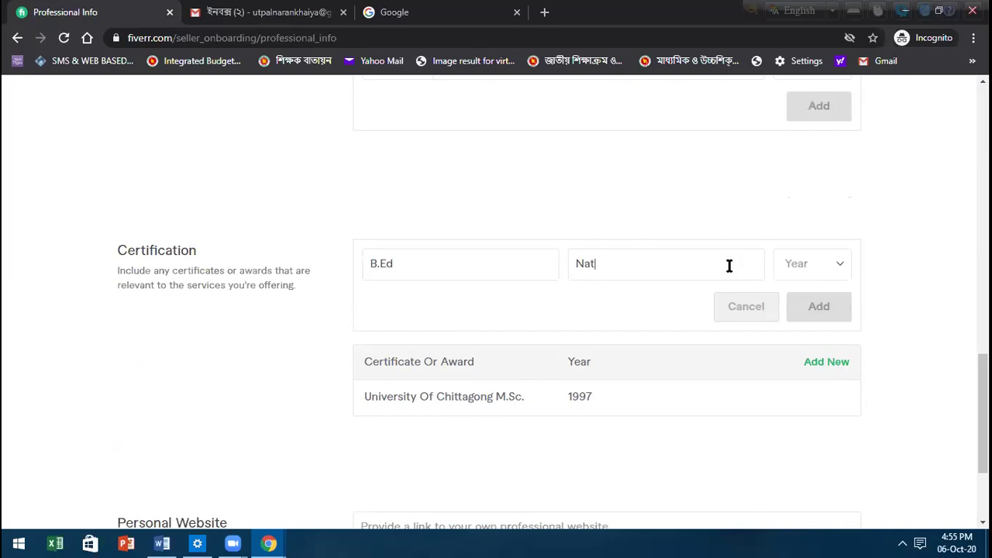
text(ional University)
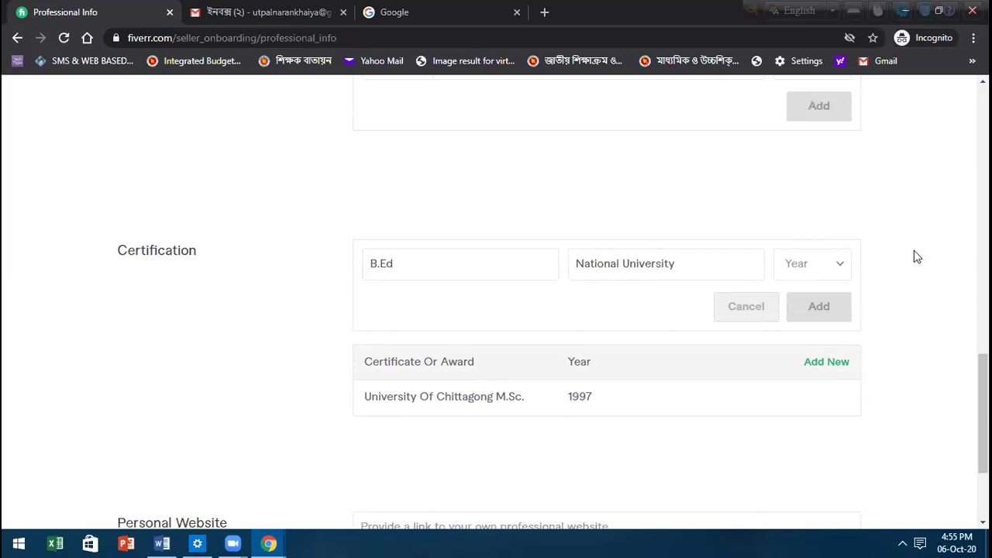
click(843, 267)
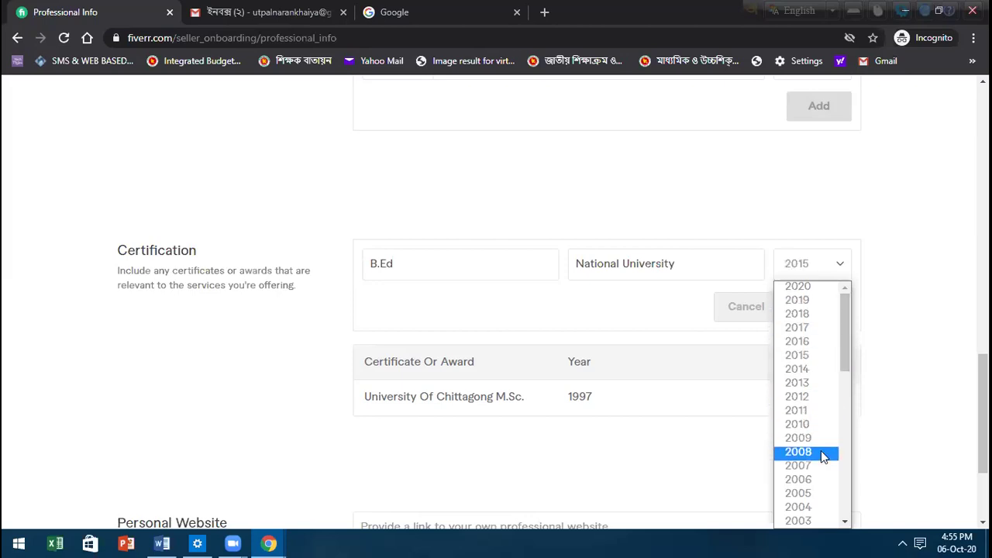
click(818, 479)
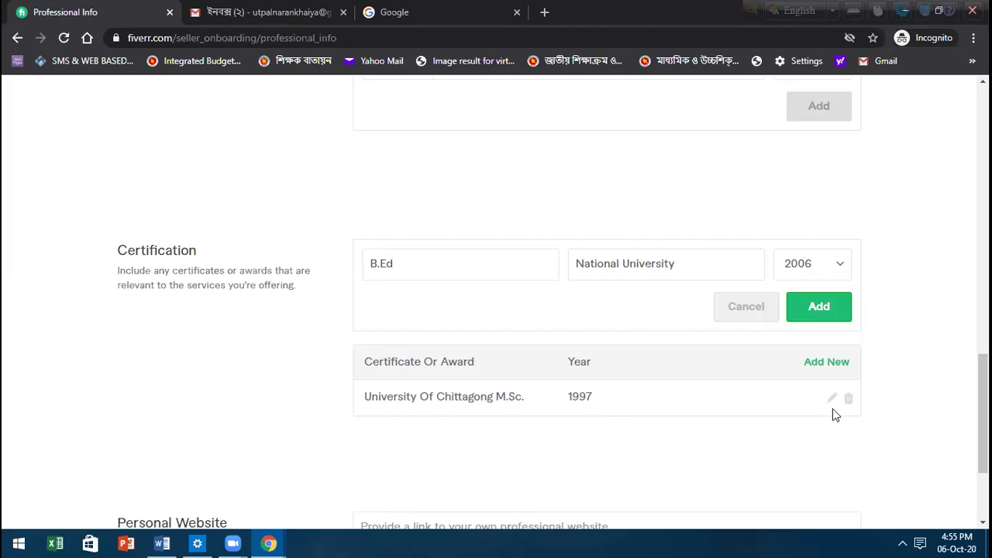
scroll(496, 302, down, 2)
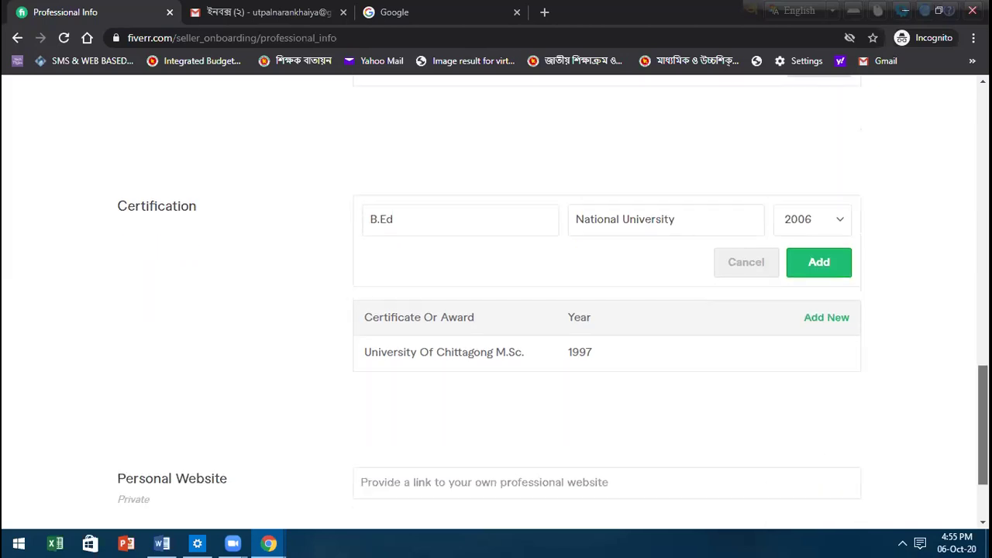
click(813, 474)
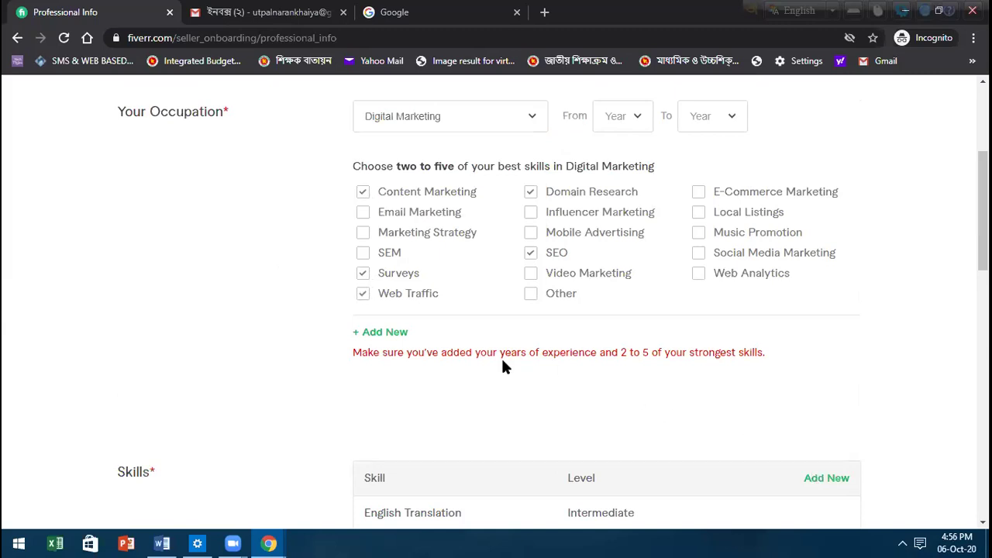
Add a Writing & Translation occupation and tick Articles & Blog Posts as a skill
click(375, 334)
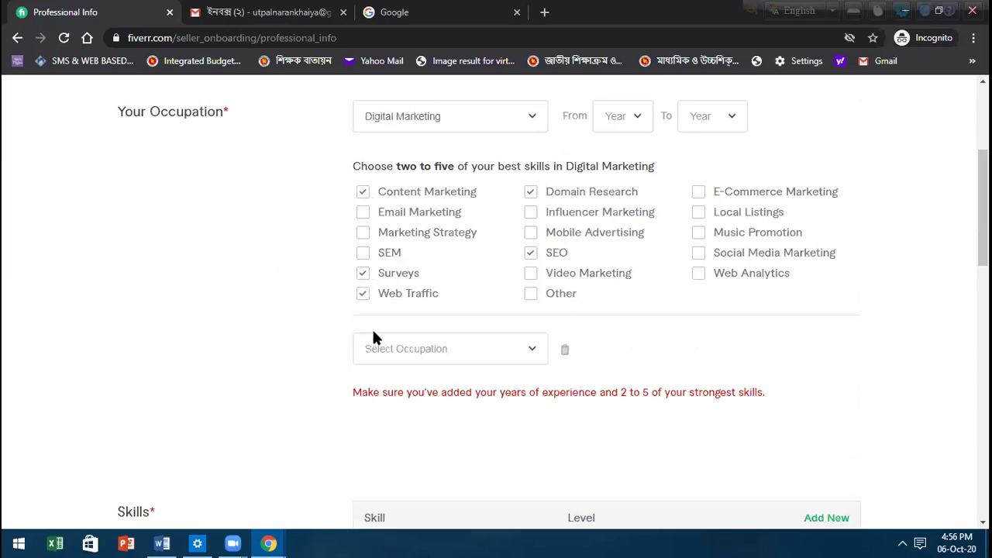
click(533, 351)
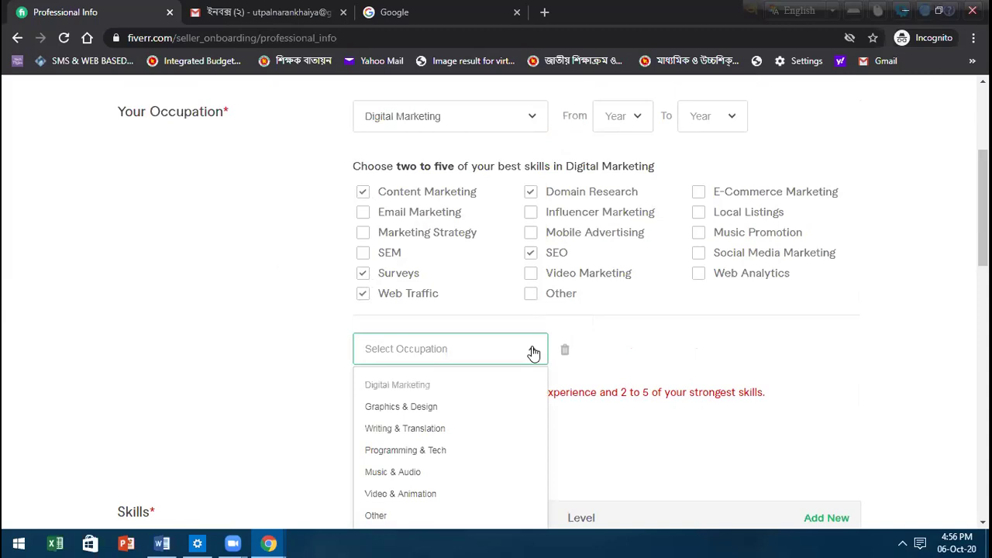
click(421, 435)
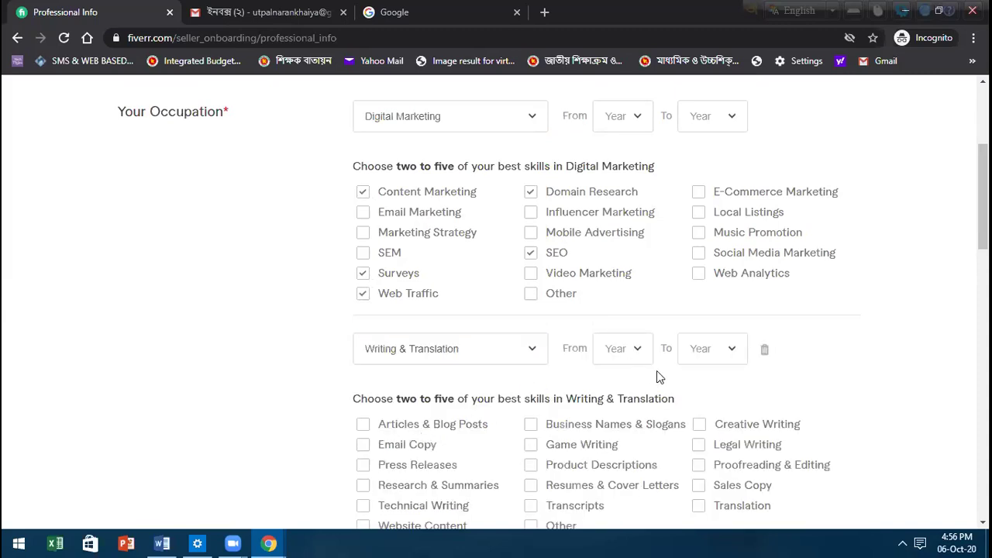
scroll(554, 303, down, 1)
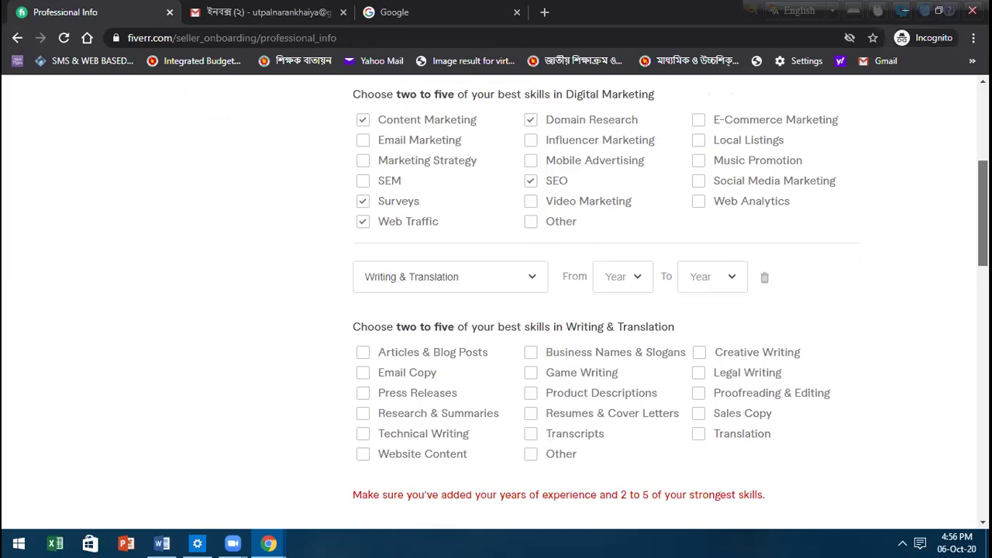
scroll(606, 302, down, 1)
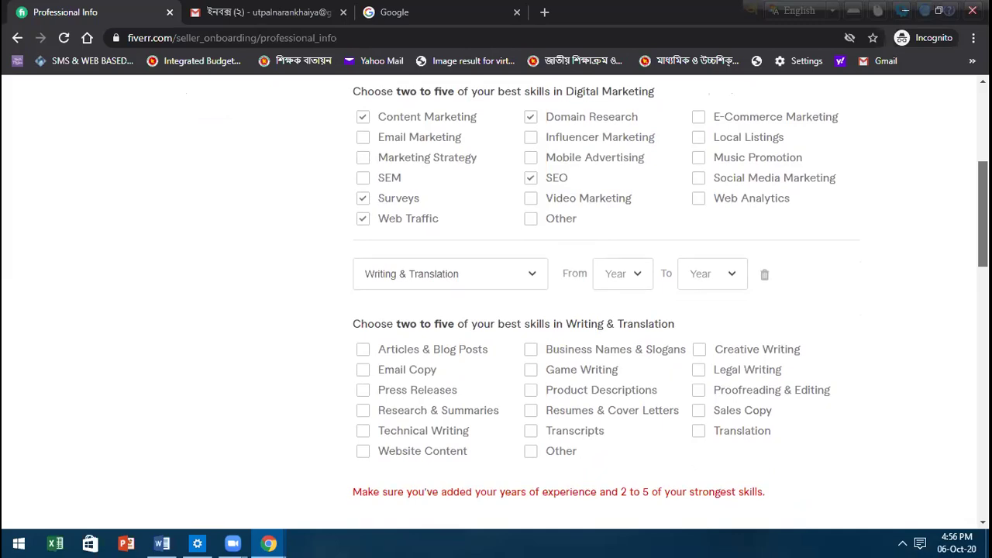
scroll(678, 460, down, 1)
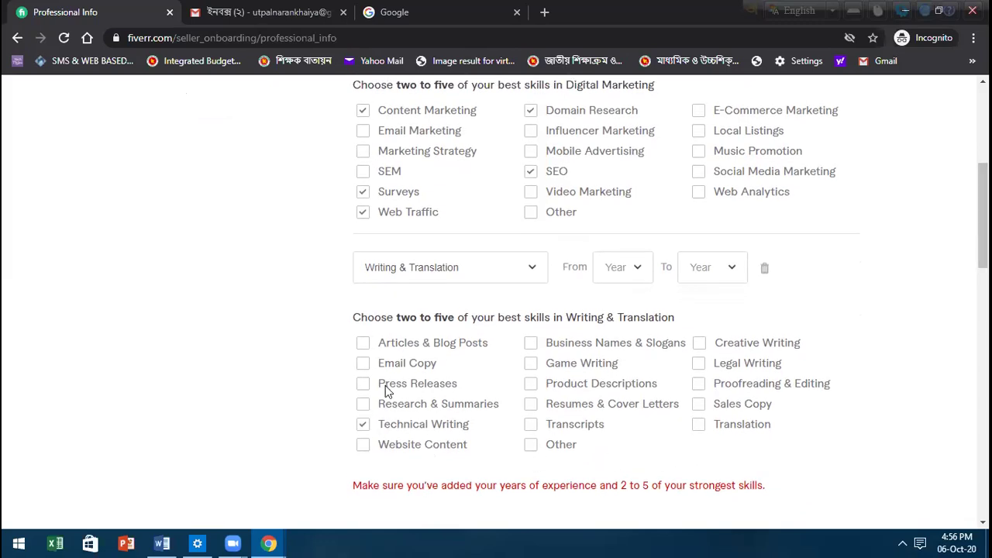
click(363, 343)
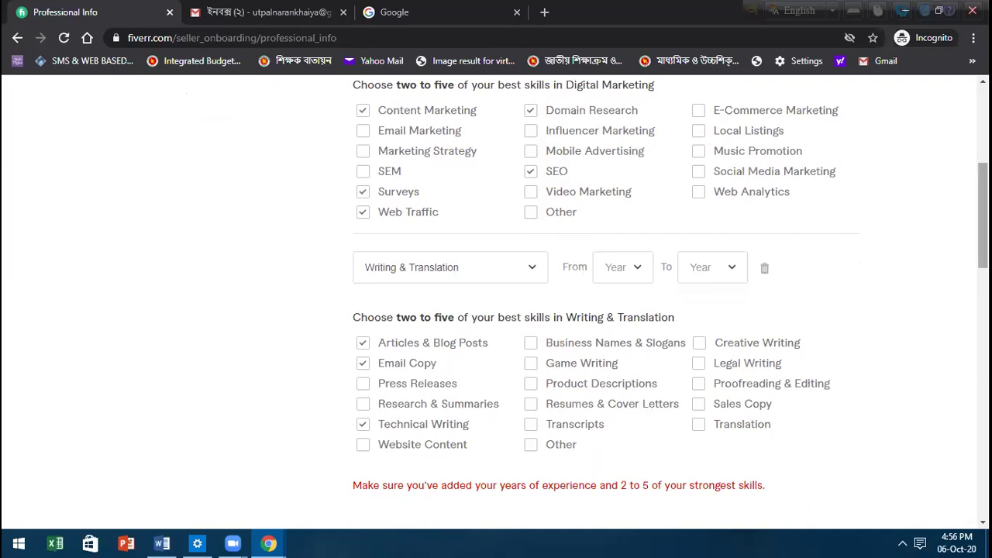
Set the occupation's years to From 2017, To 2020
scroll(964, 284, down, 3)
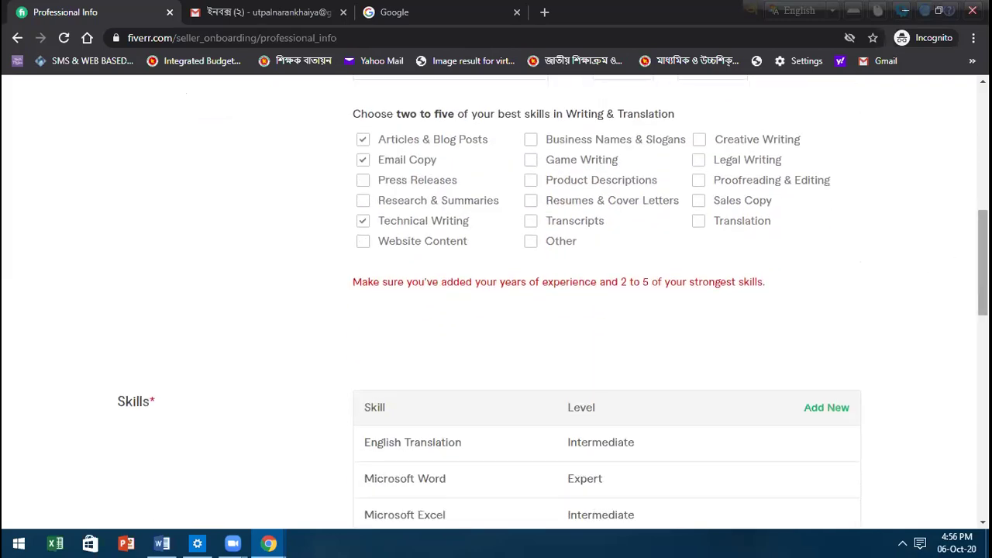
scroll(553, 303, up, 2)
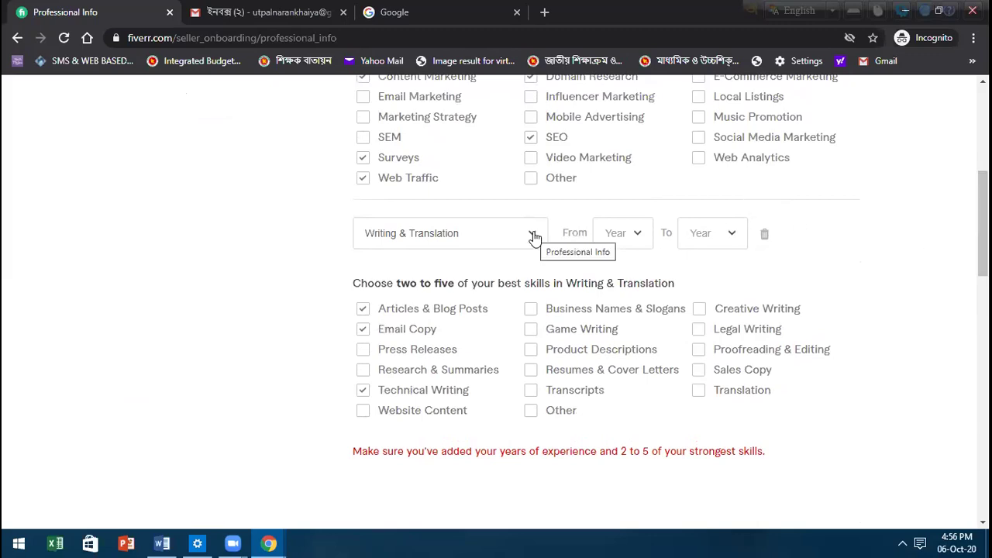
click(638, 237)
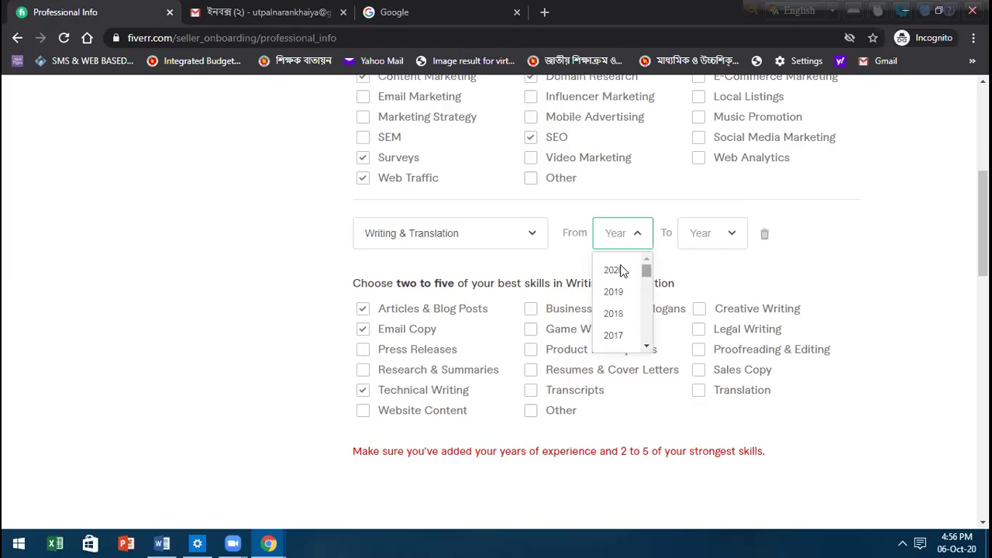
click(533, 236)
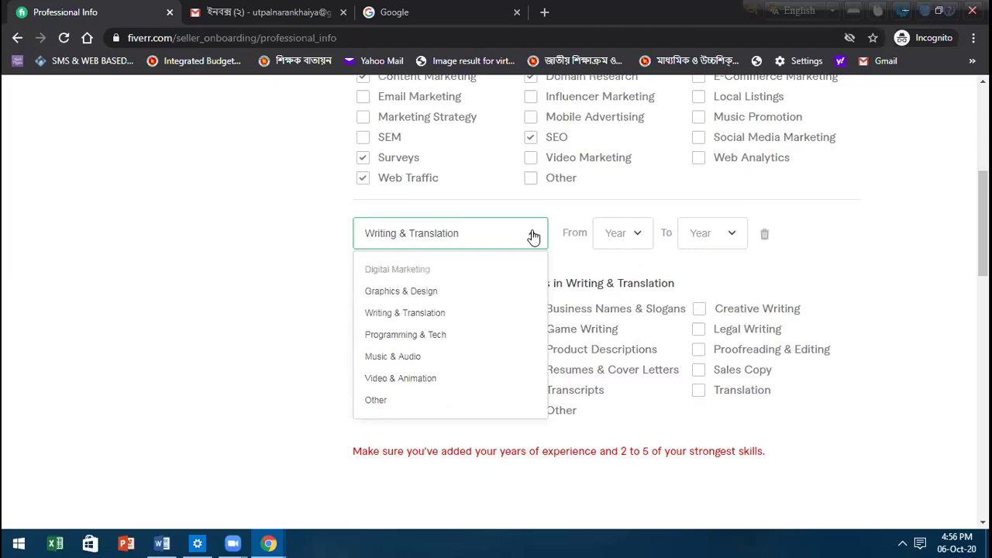
click(673, 246)
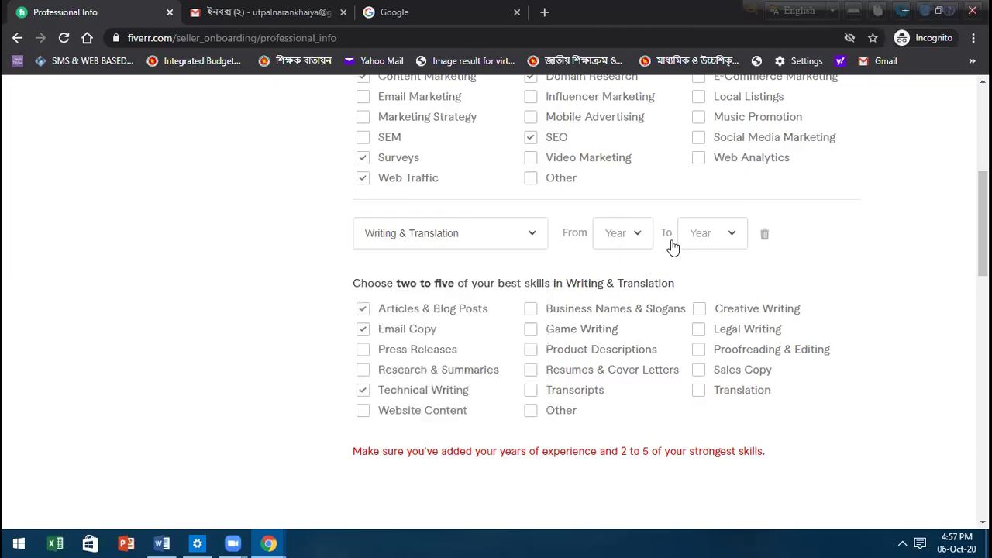
click(638, 235)
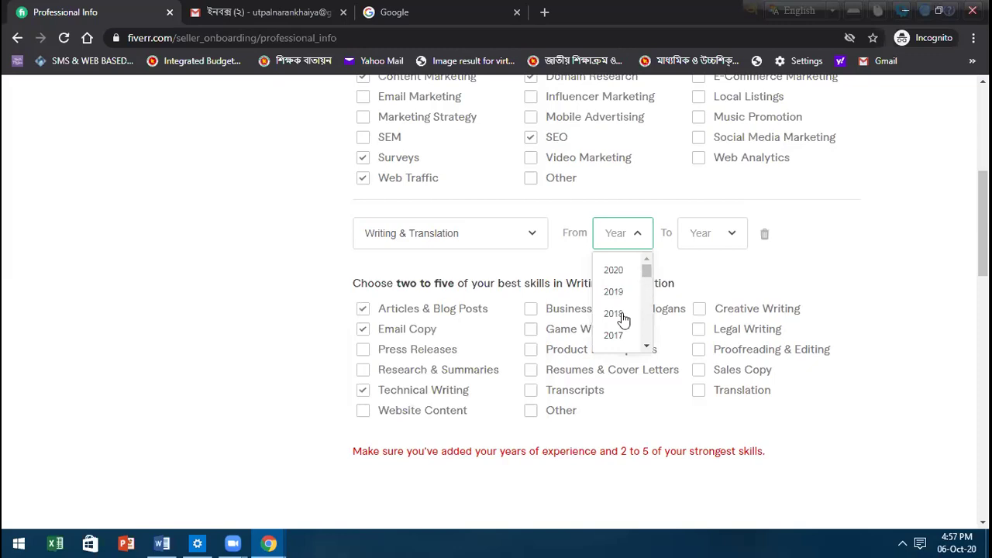
click(622, 317)
click(640, 235)
click(615, 335)
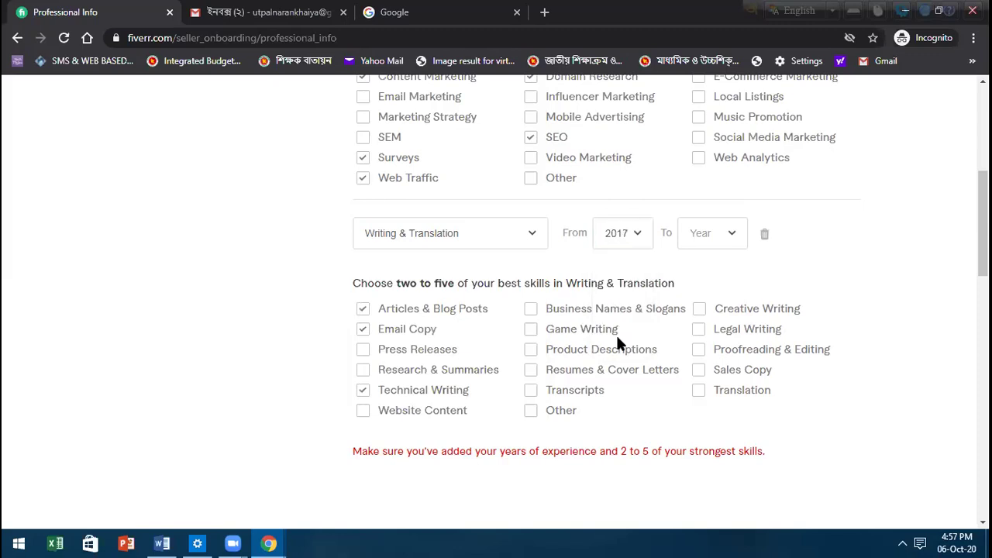
click(732, 238)
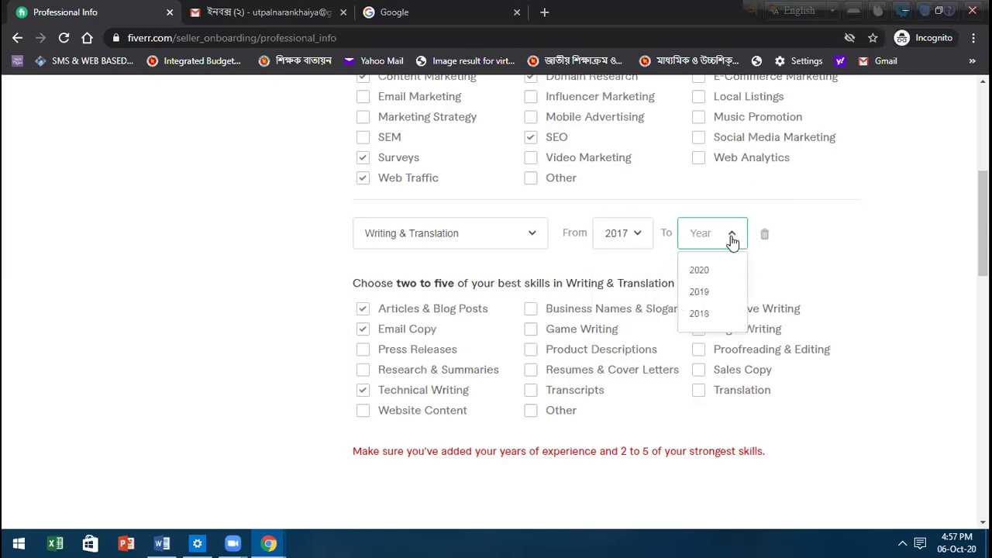
click(700, 270)
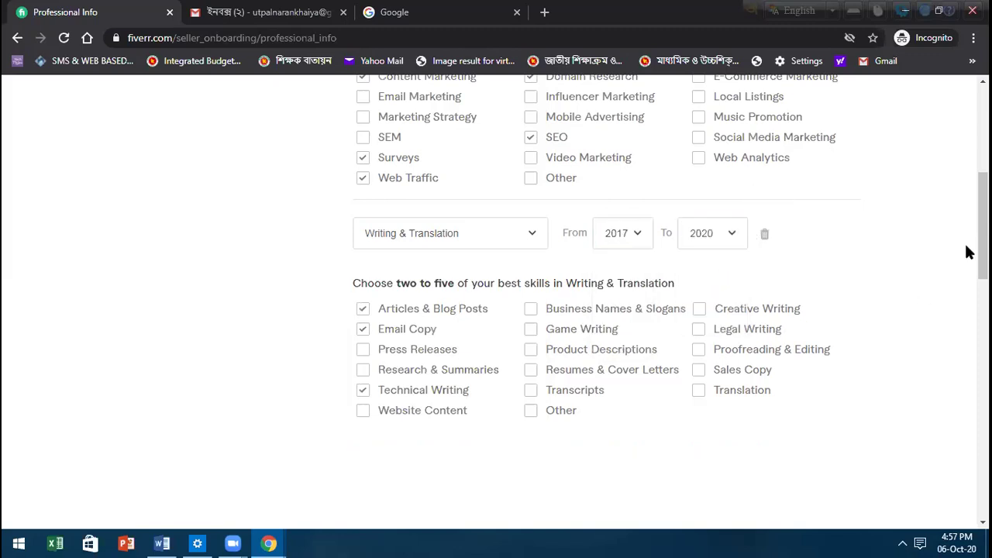
Continue to Linked Accounts and connect Google by choosing the account in the sign-in popup
scroll(553, 316, down, 6)
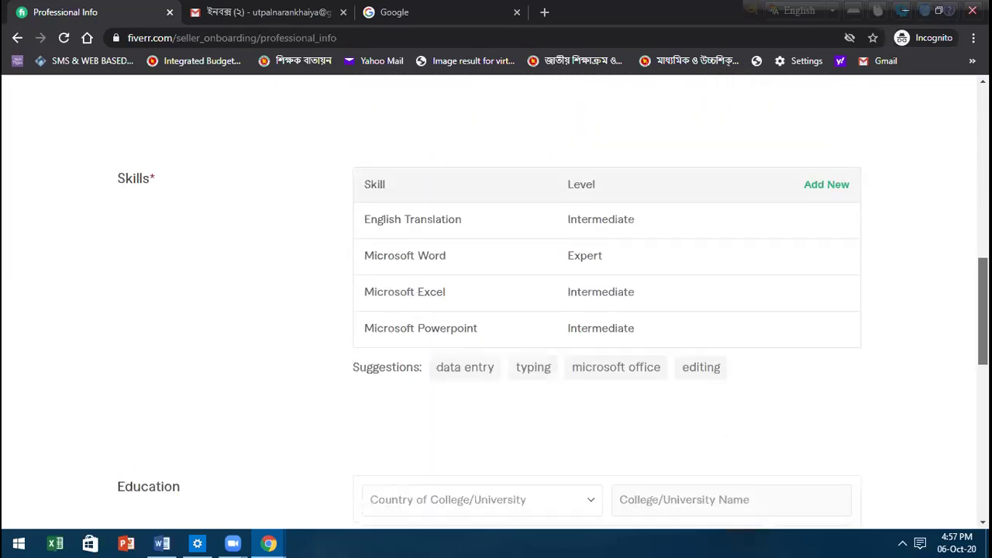
scroll(554, 316, down, 5)
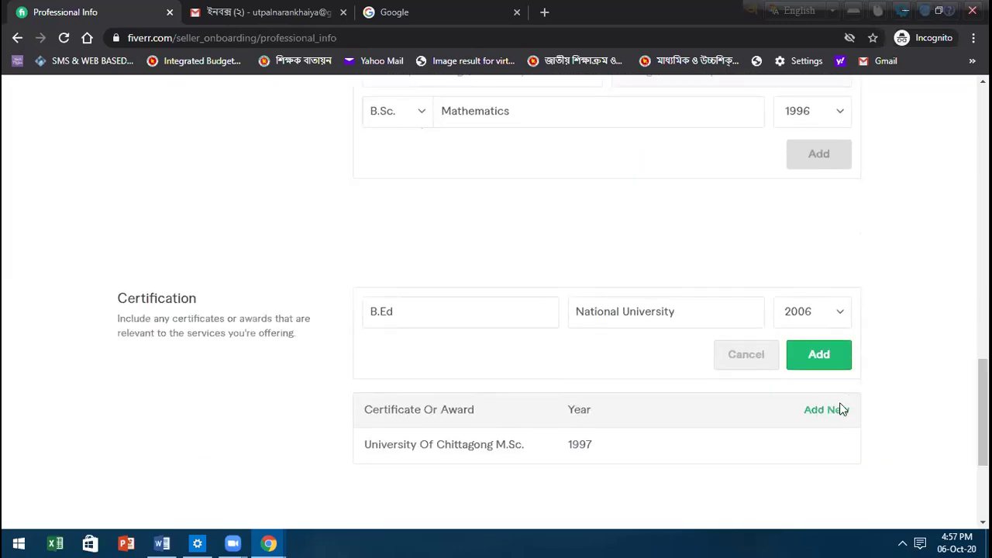
scroll(890, 418, down, 3)
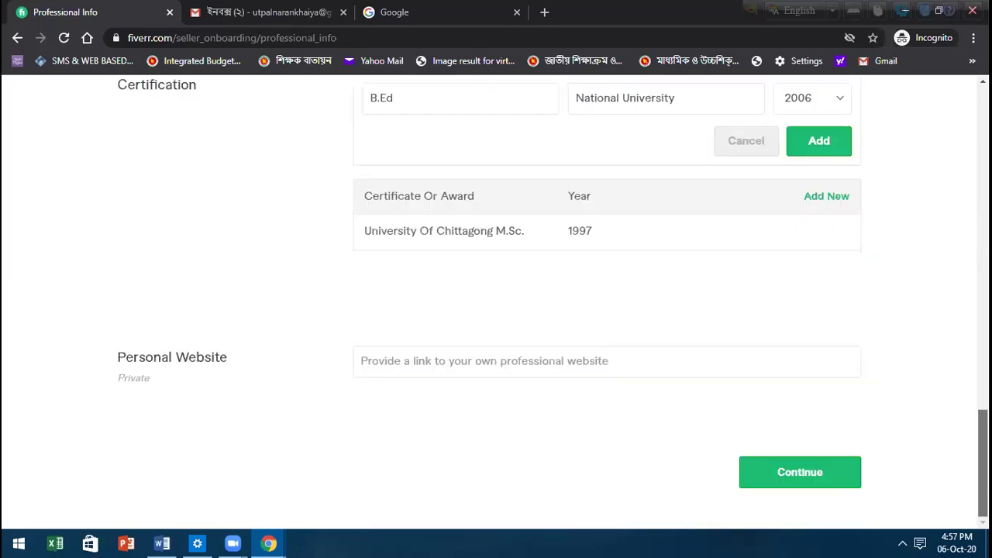
click(805, 474)
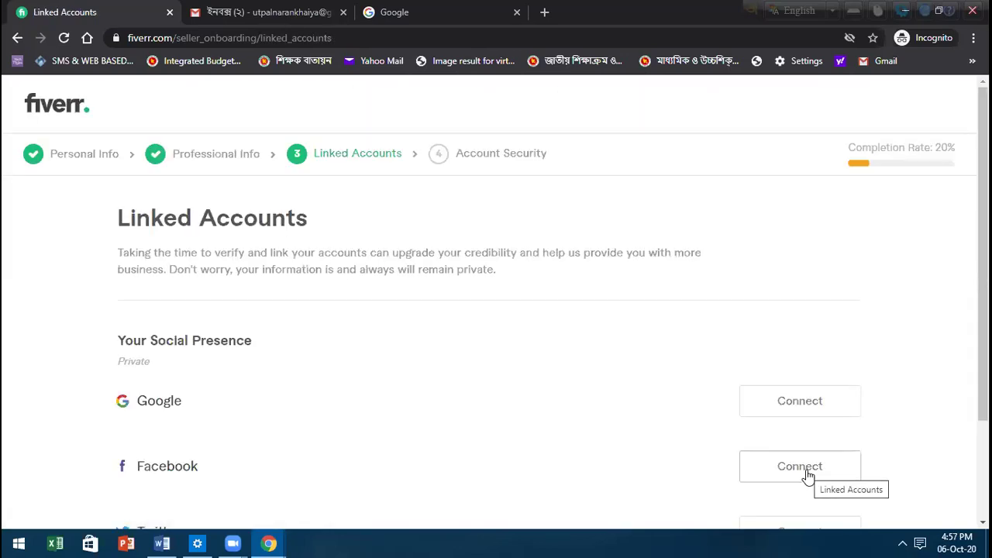
click(788, 403)
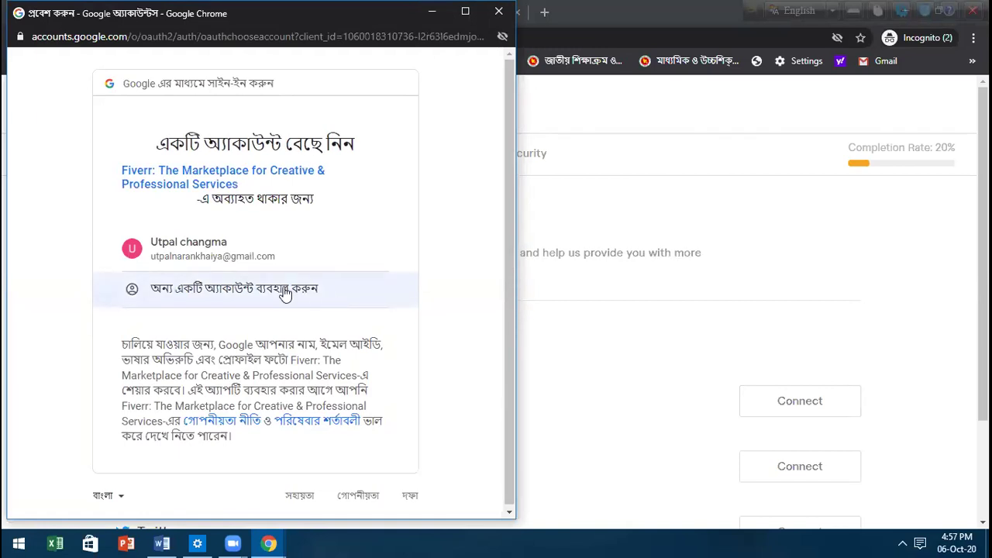
click(224, 250)
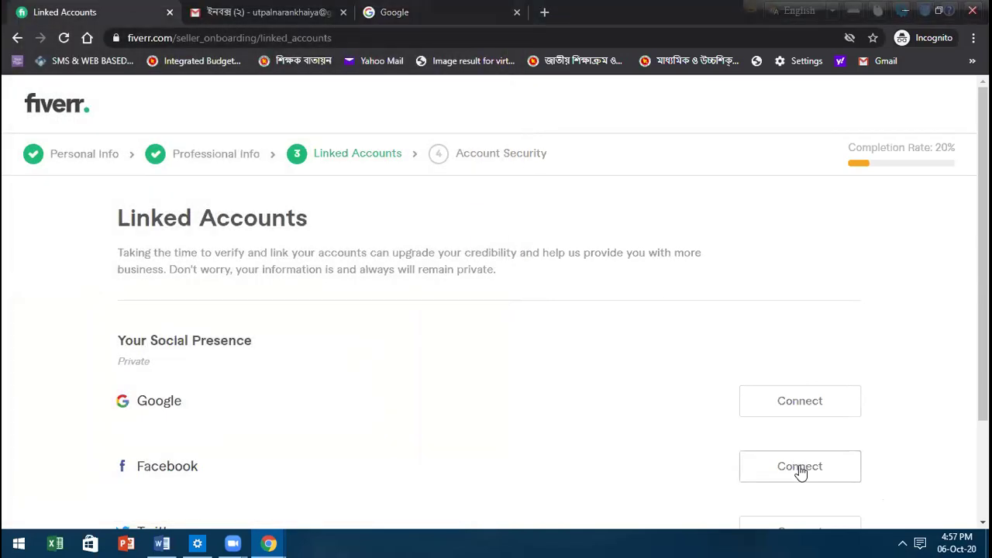
Connect Facebook by logging in with a saved Facebook login
click(800, 473)
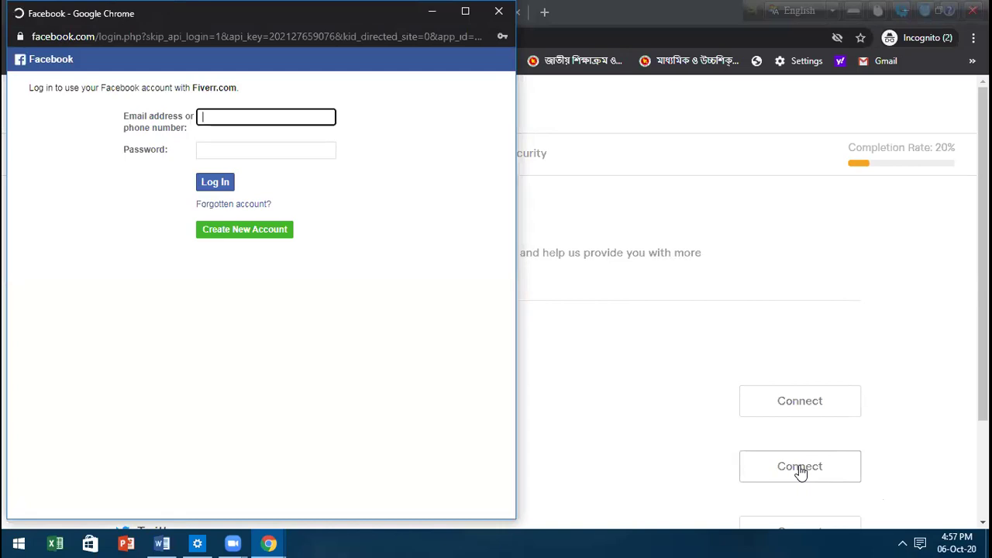
text(0)
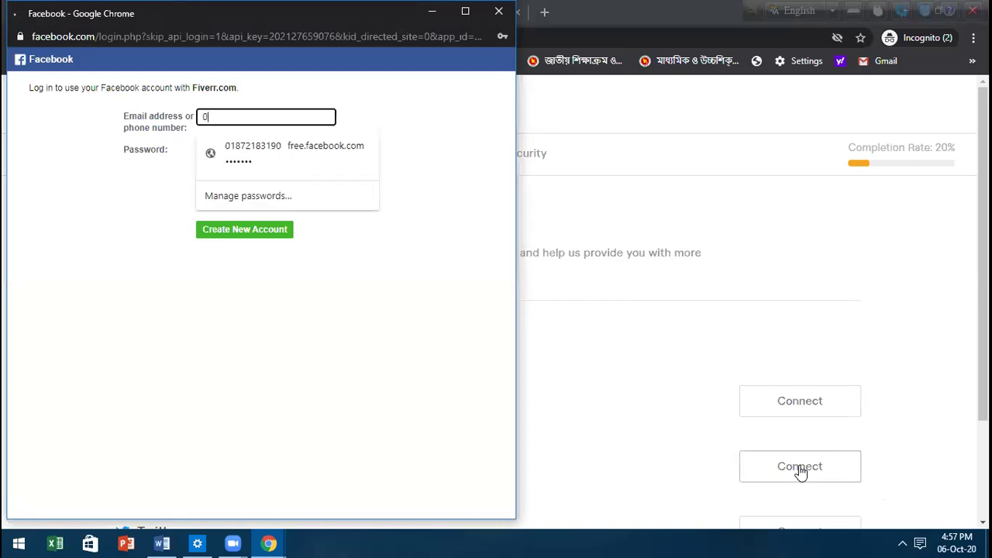
key(BackSpace)
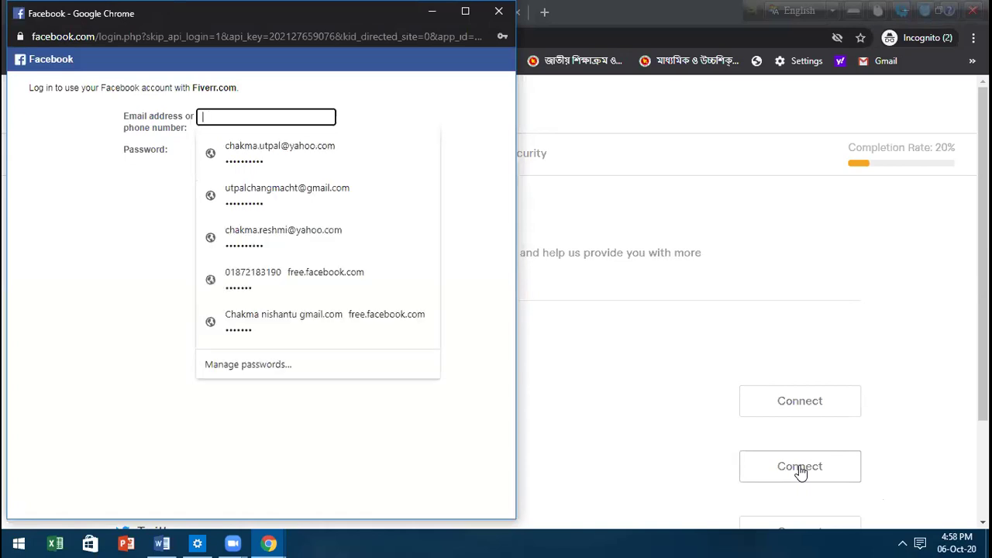
click(278, 174)
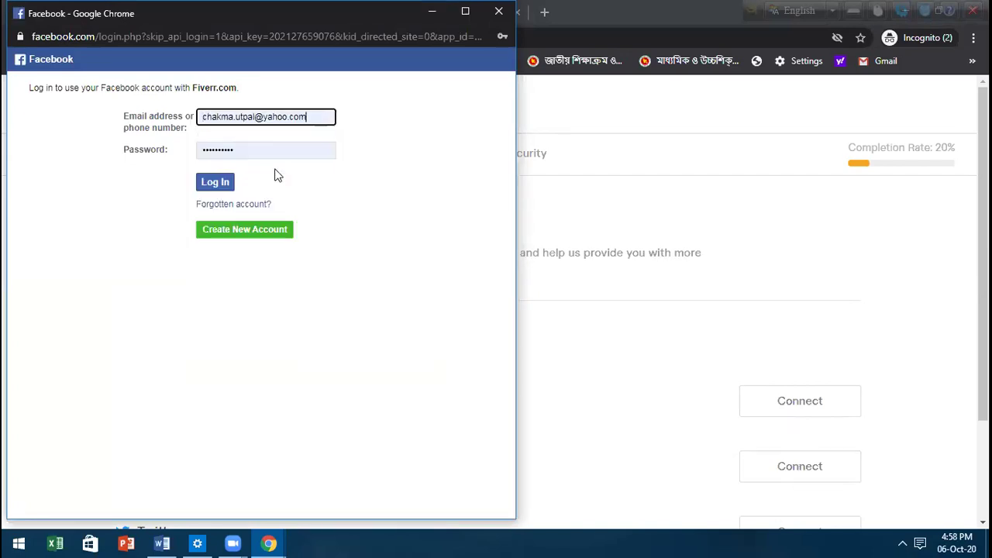
click(216, 184)
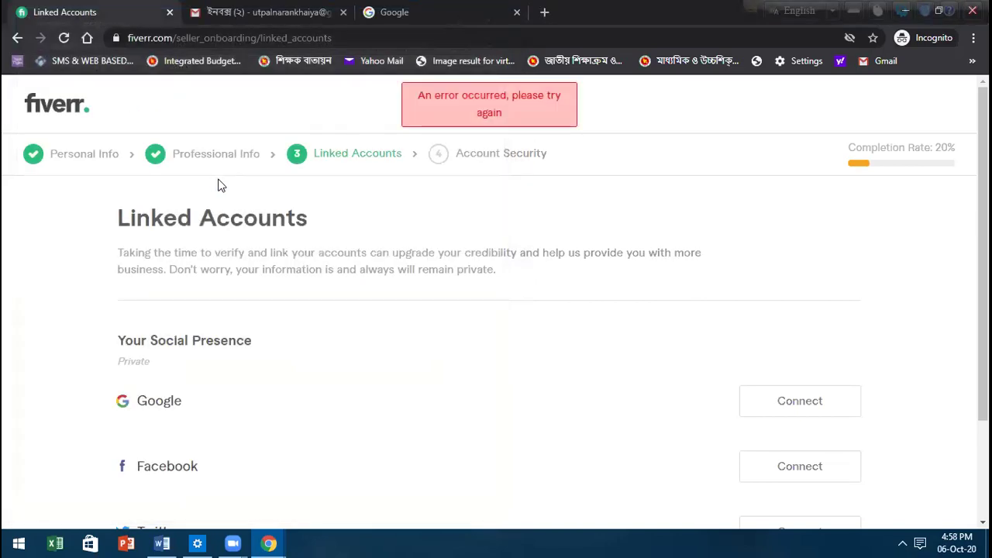
Start connecting the Twitter account, then bring the Word gig-text document forward
scroll(983, 255, down, 2)
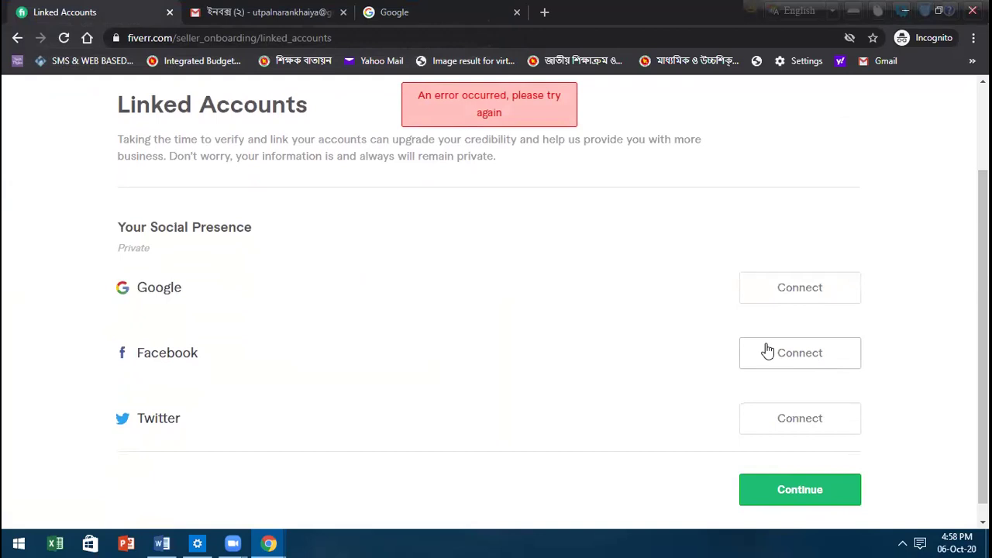
click(791, 425)
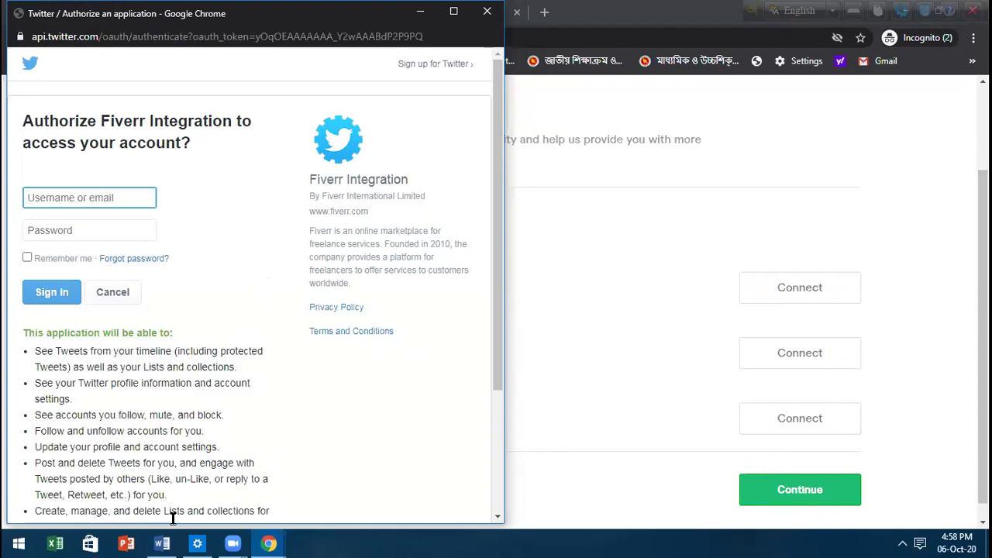
mouse_move(163, 543)
click(168, 450)
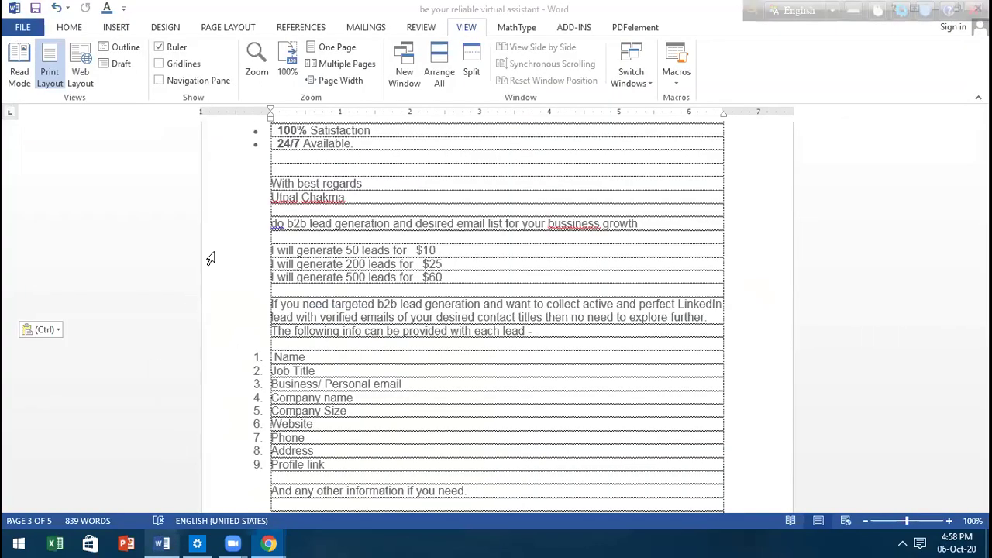
Open the recent Word document 'My Pass woards'
click(24, 27)
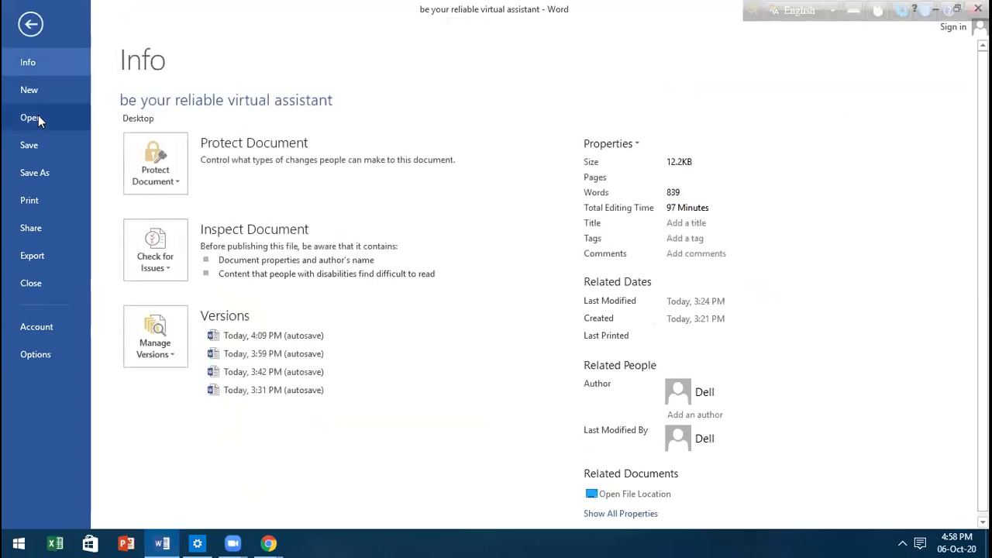
click(37, 114)
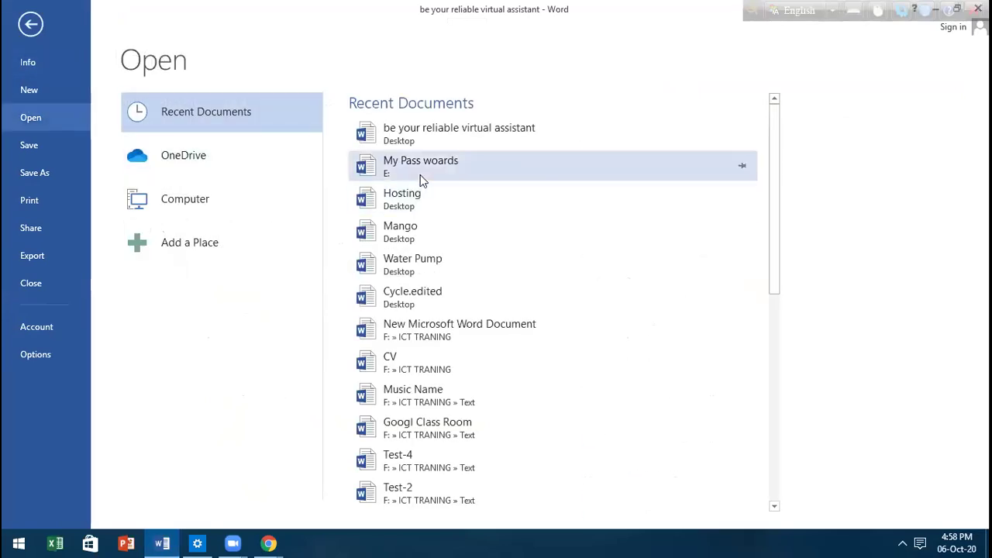
click(410, 172)
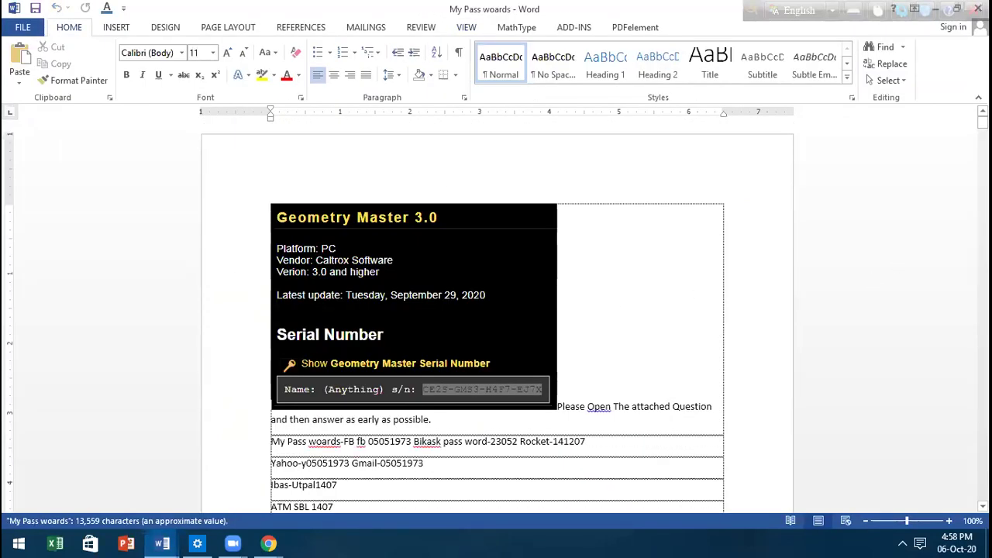
Add an e-mail login and its password to the document, save it, and close it
scroll(496, 310, down, 9)
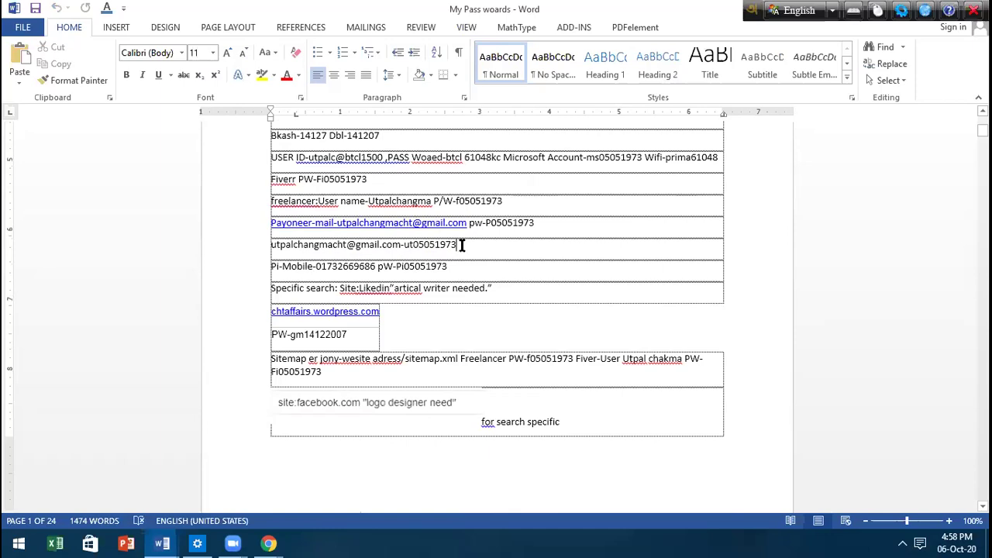
click(461, 245)
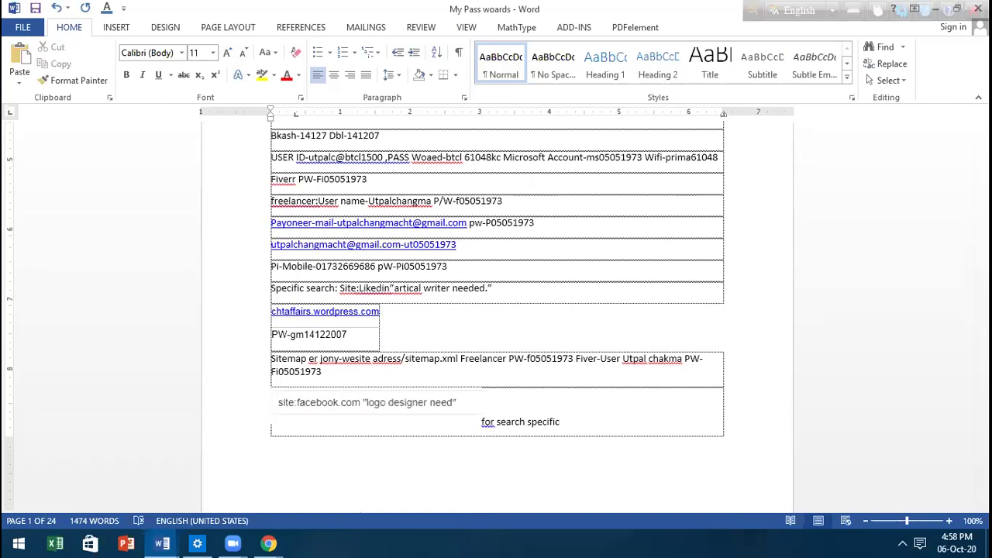
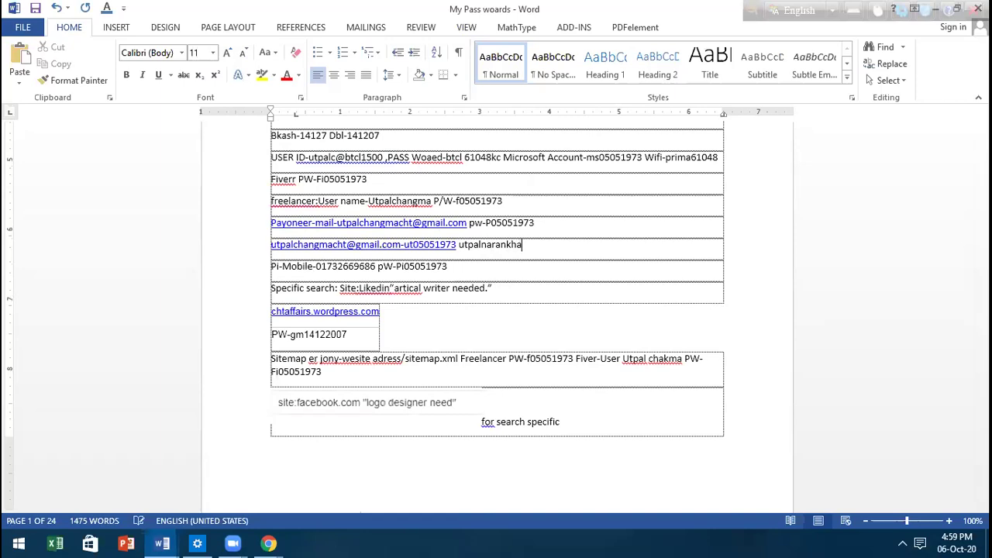
key(ctrl+s)
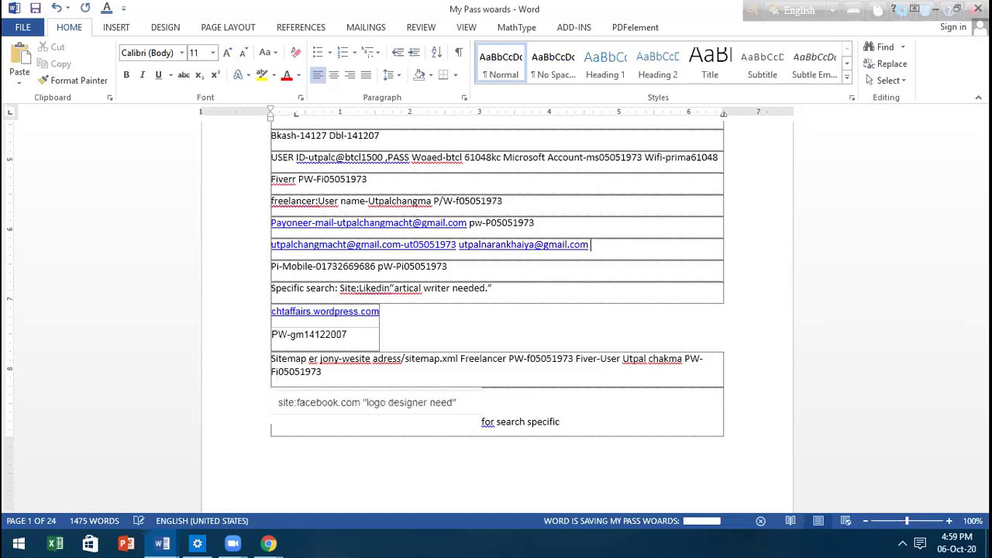
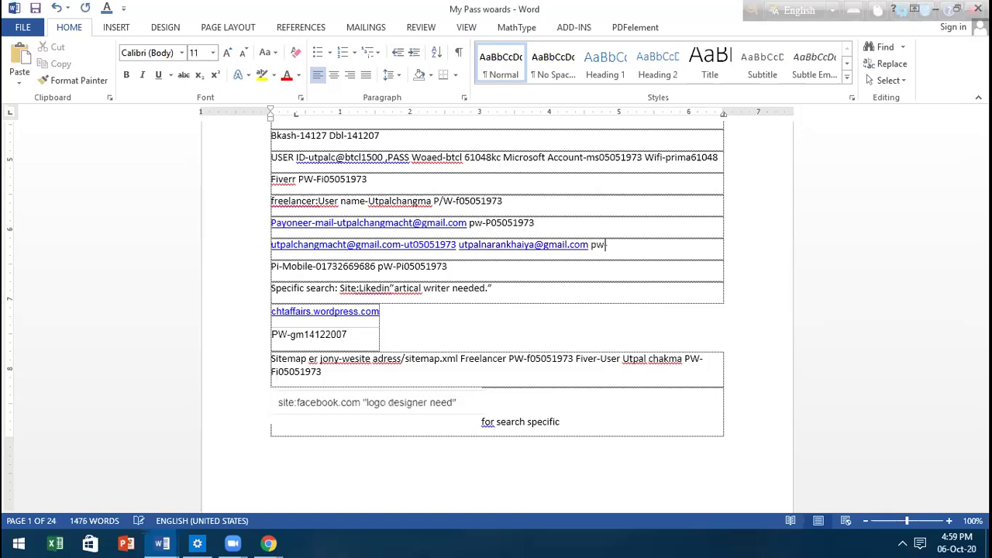
key(ctrl+s)
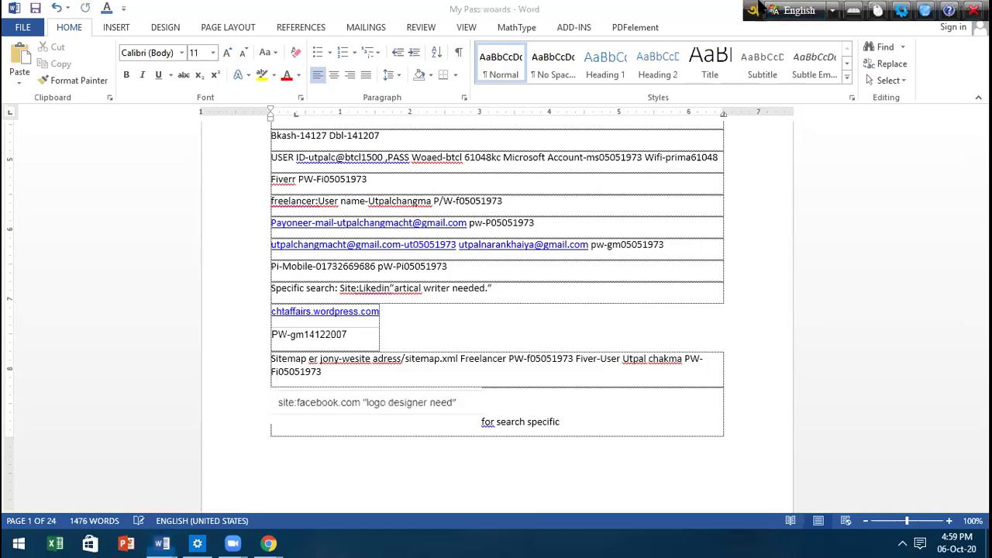
drag(745, 10, 615, 10)
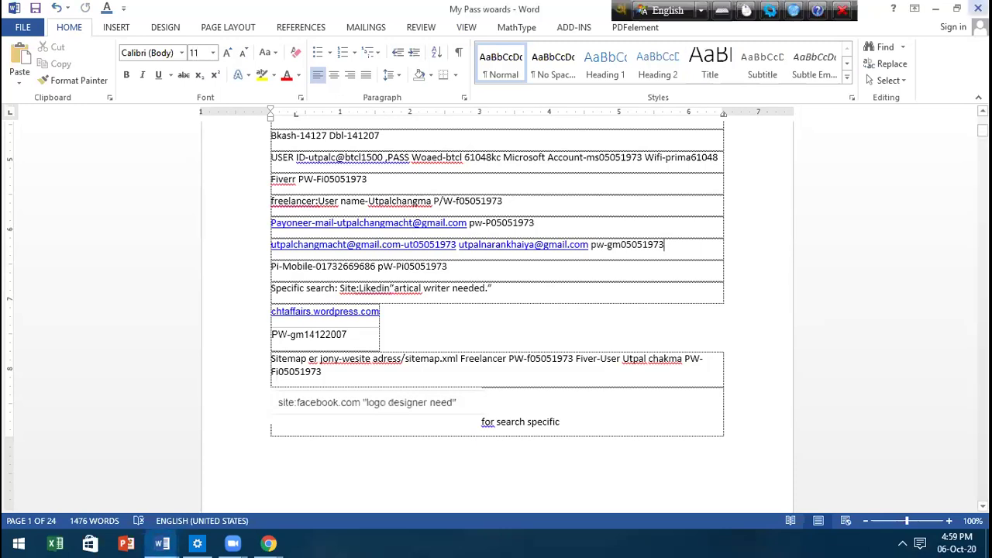
key(alt+F4)
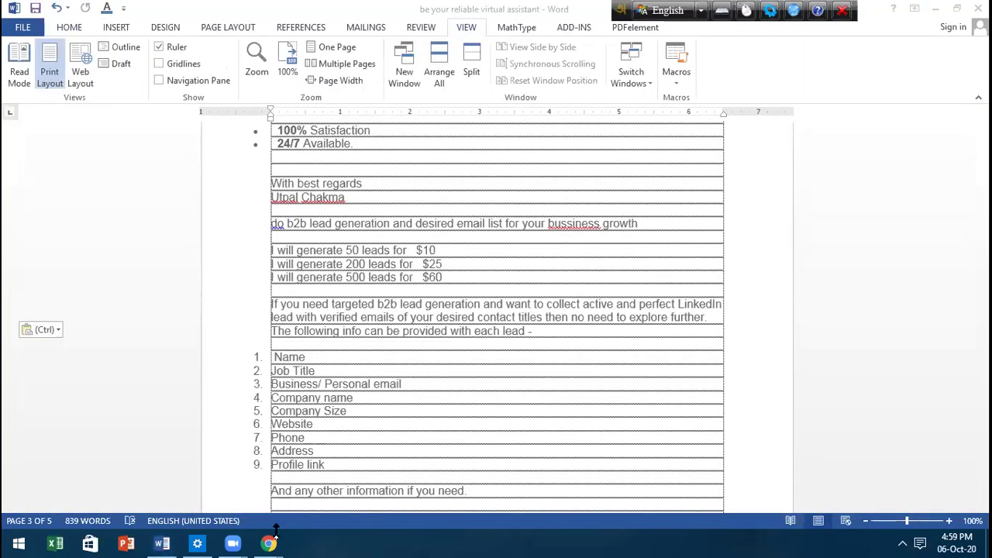
Switch to Chrome's Fiverr window, close the new, notice and Gmail tabs, and open a blank tab
mouse_move(268, 542)
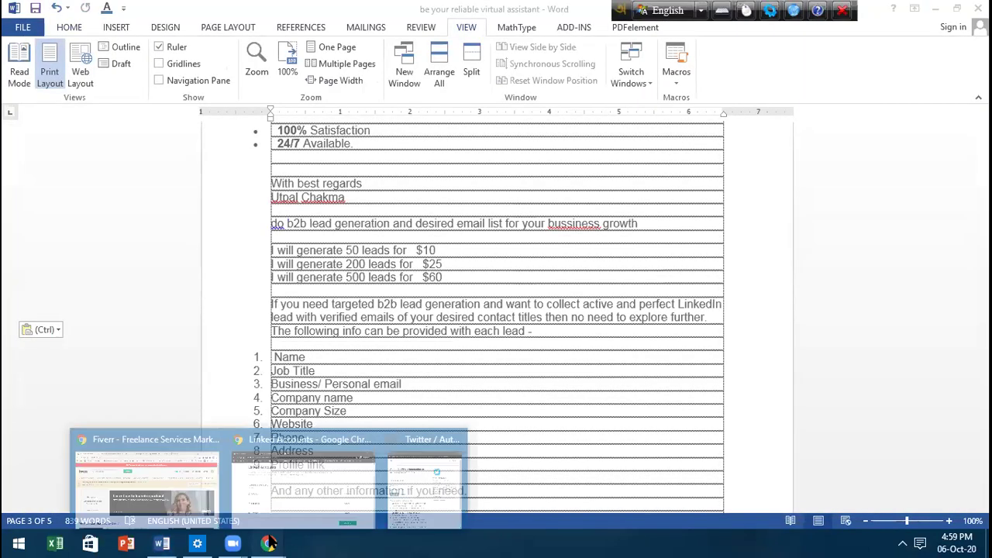
click(129, 481)
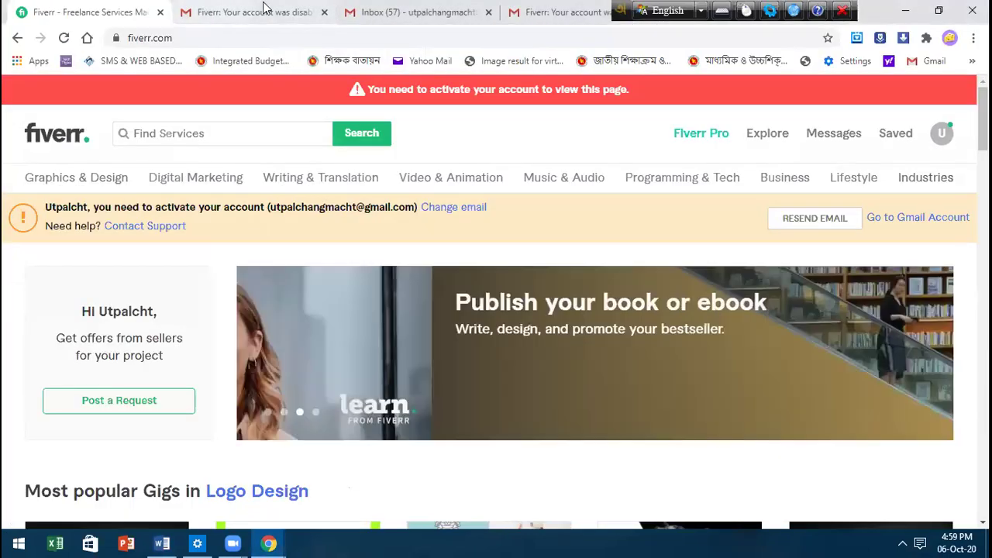
click(622, 6)
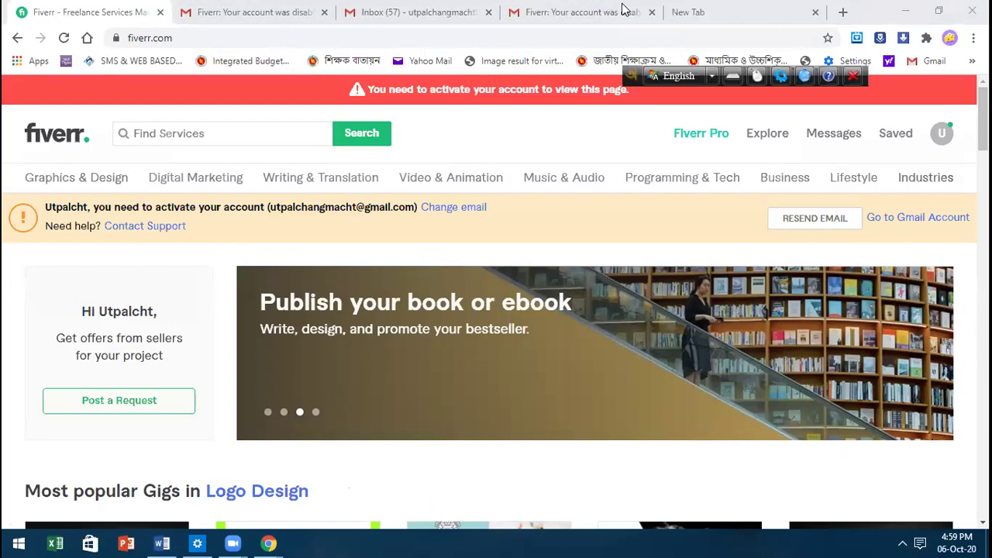
click(815, 14)
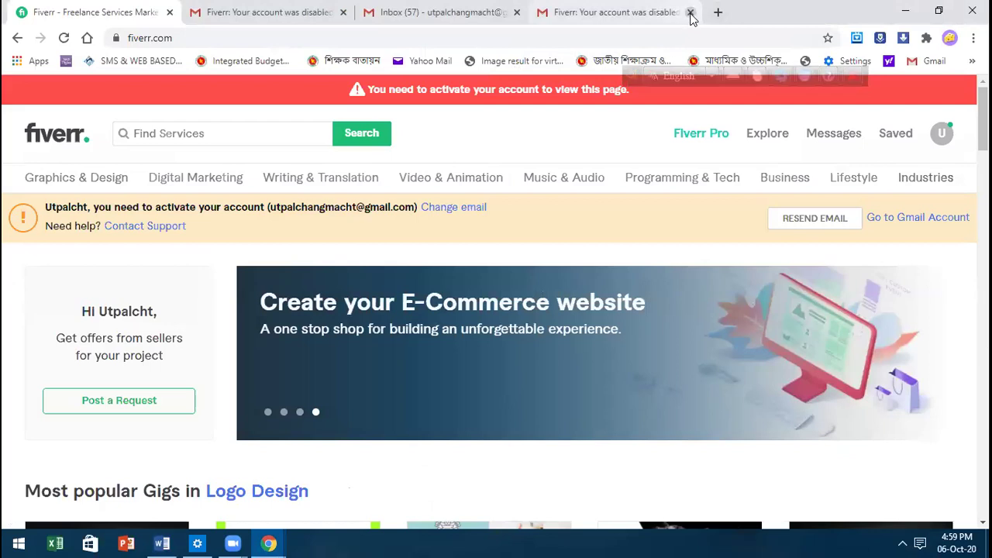
click(689, 13)
click(515, 13)
click(344, 14)
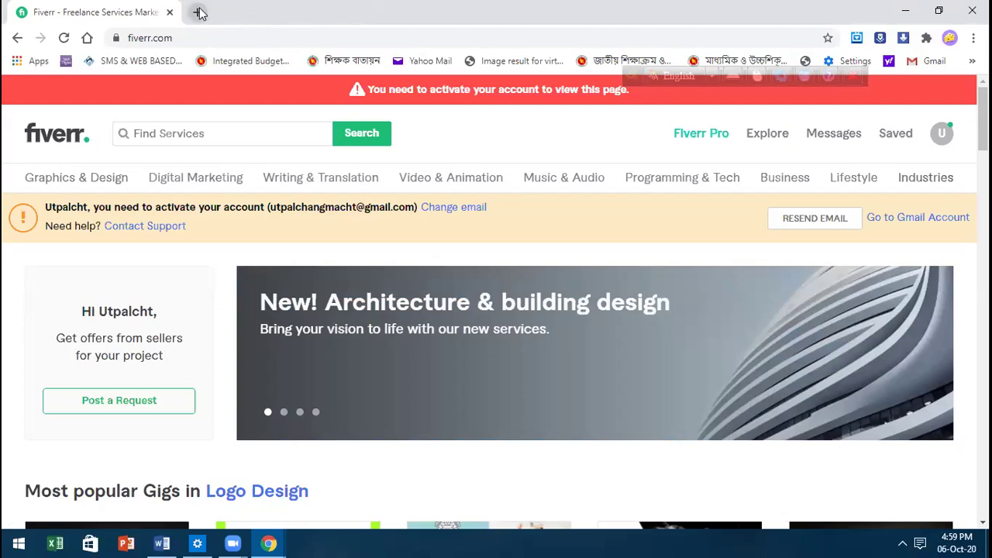
click(198, 12)
Go to facebook.com and open the Groups page
text(f)
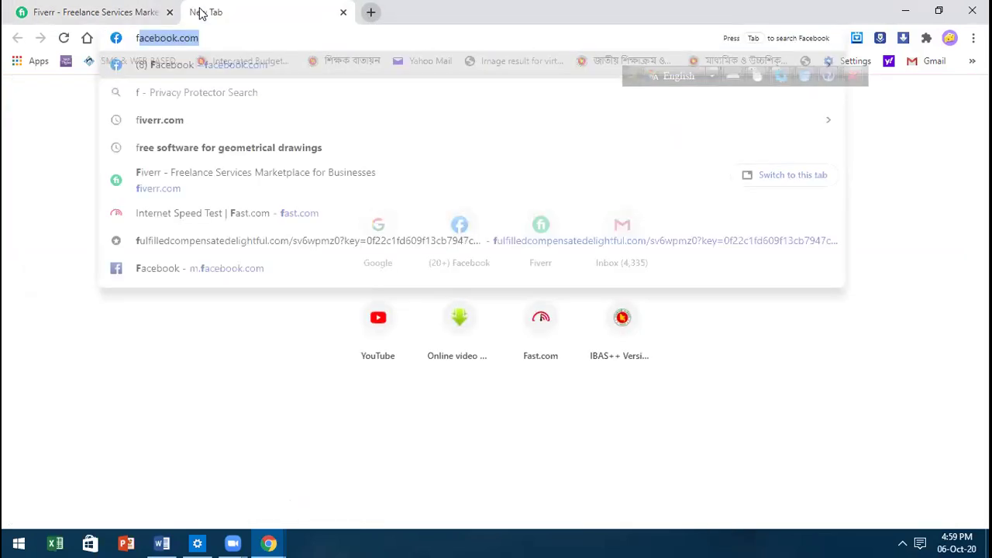
key(Return)
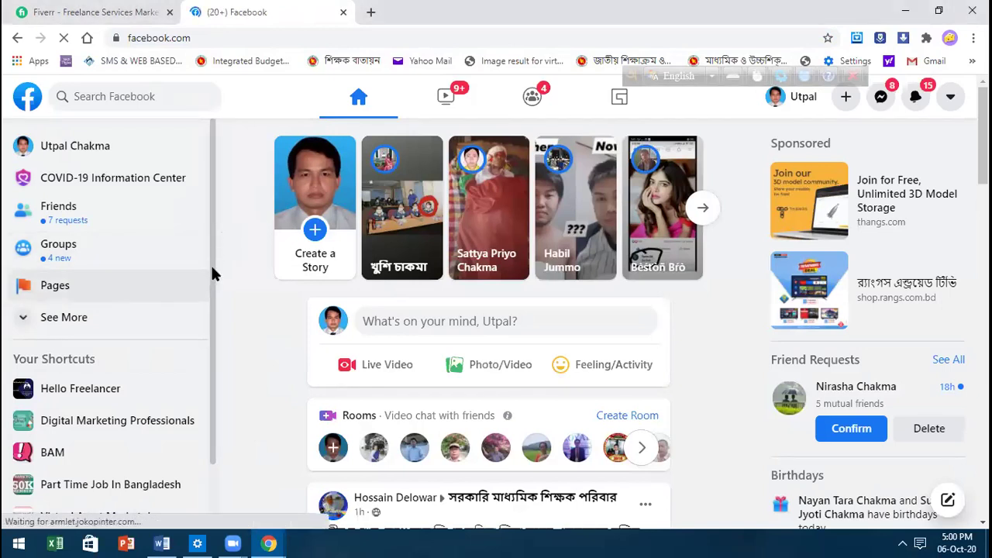
scroll(209, 292, down, 2)
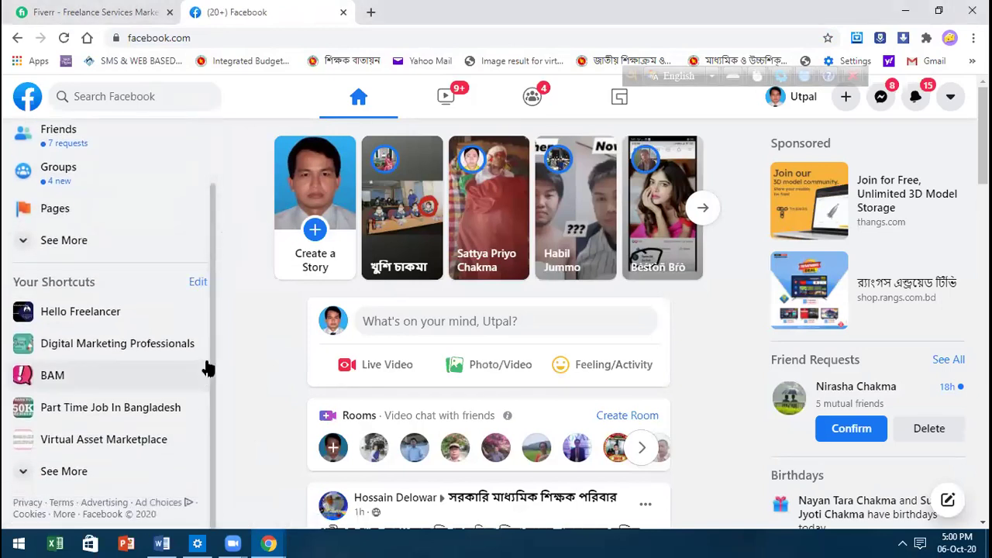
scroll(216, 341, up, 1)
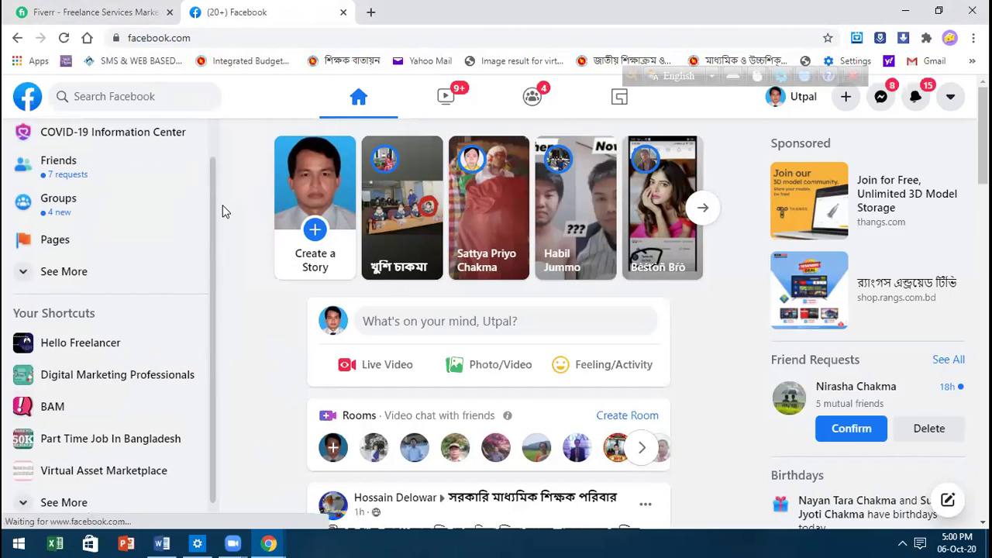
click(73, 251)
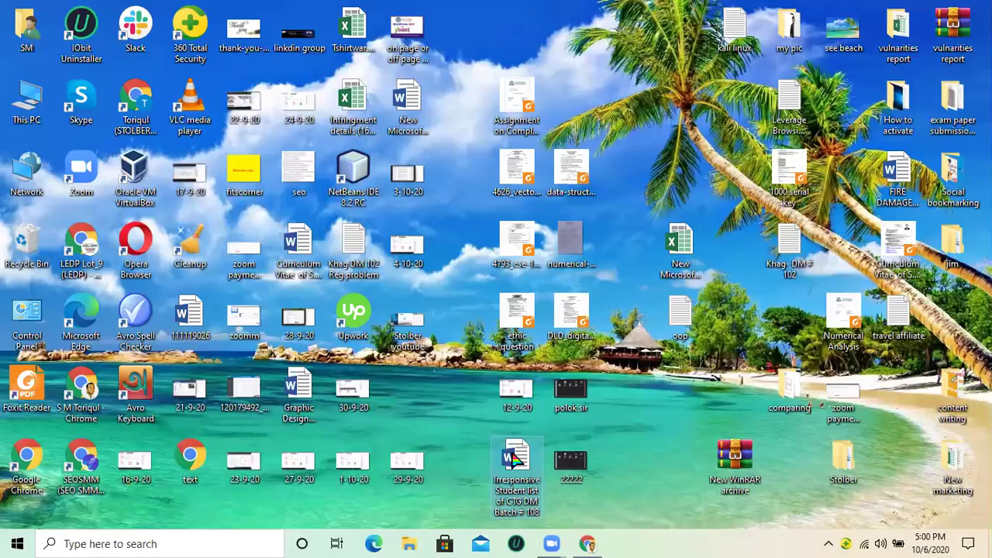
Open the Irresponsible Student list document and place the cursor after the page-2 '20 munities break' heading
double_click(516, 458)
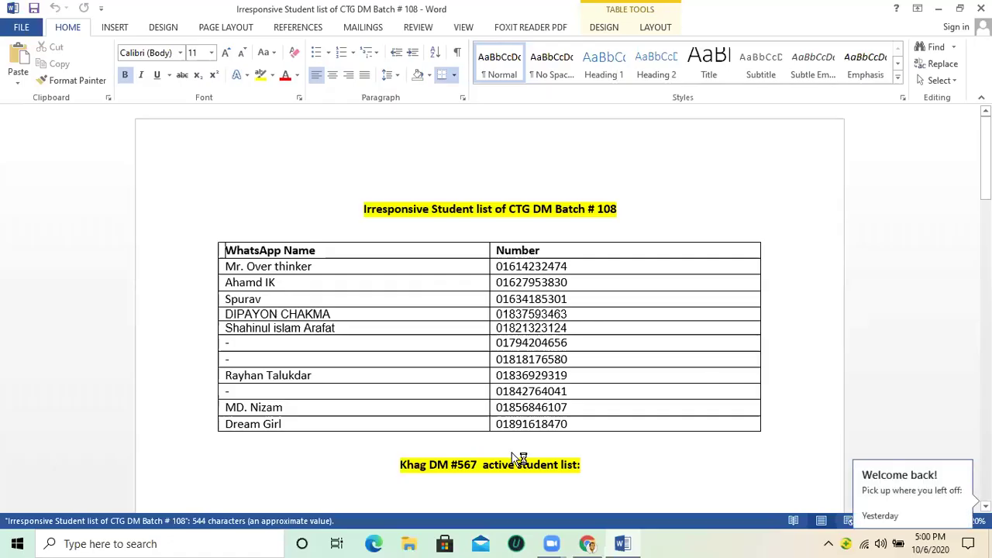
scroll(704, 162, down, 20)
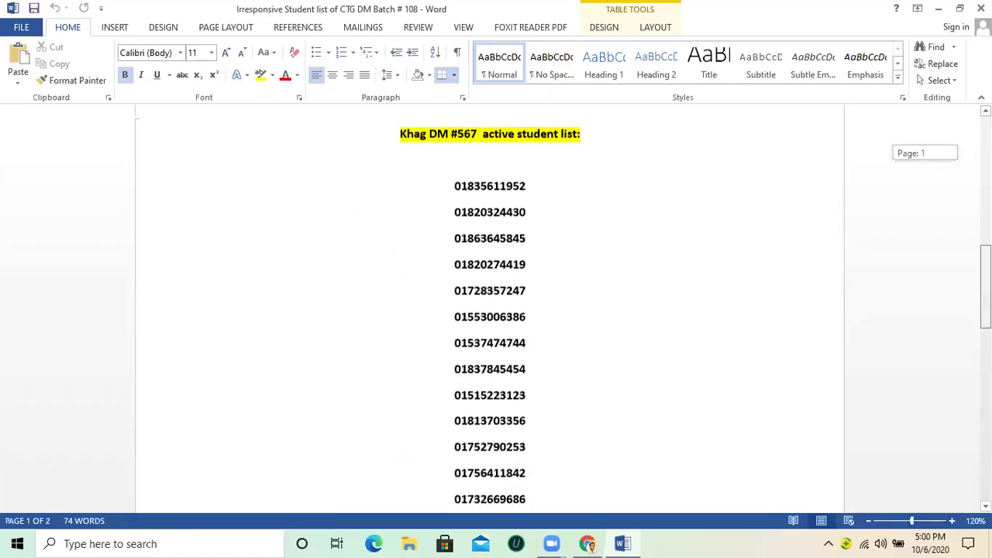
click(715, 184)
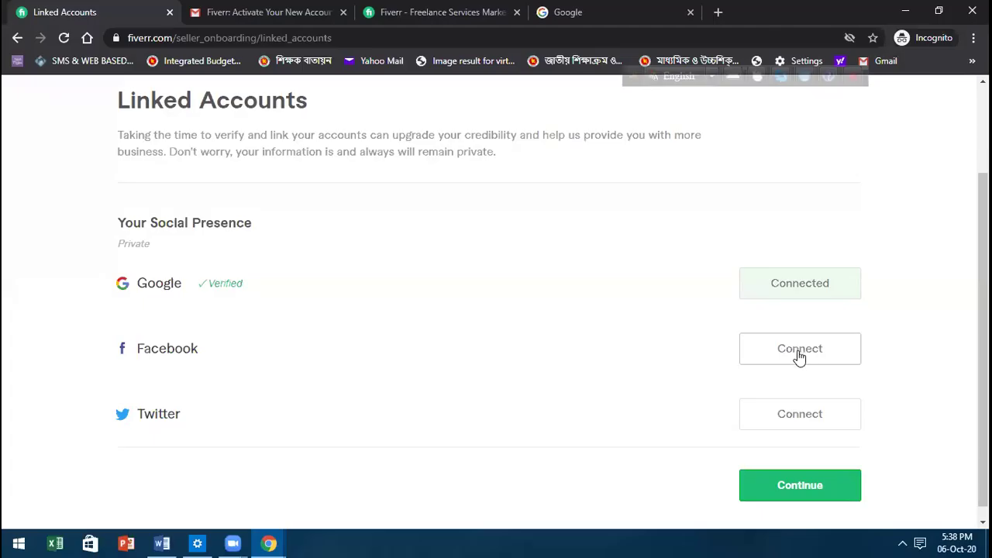
Link the Facebook and Twitter accounts to the seller profile
click(799, 350)
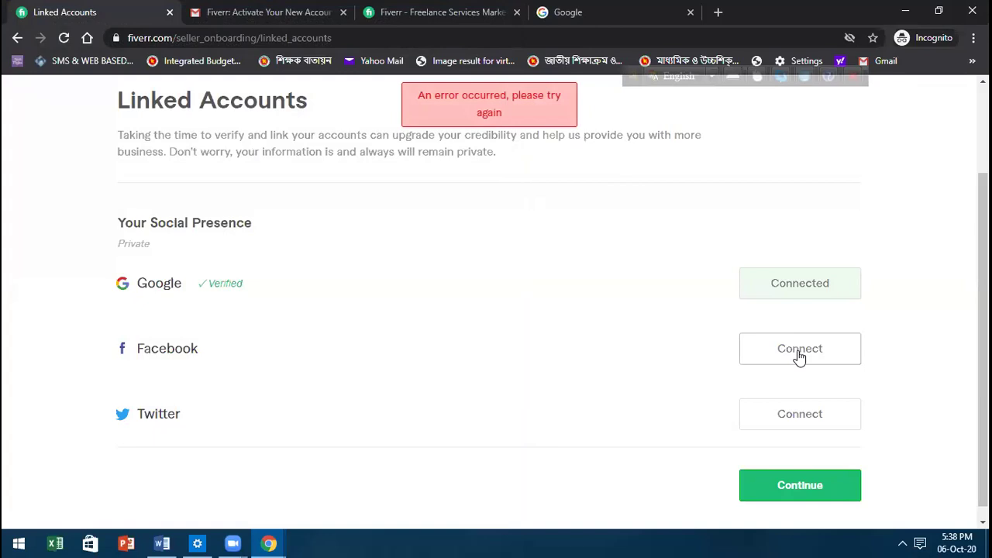
click(799, 355)
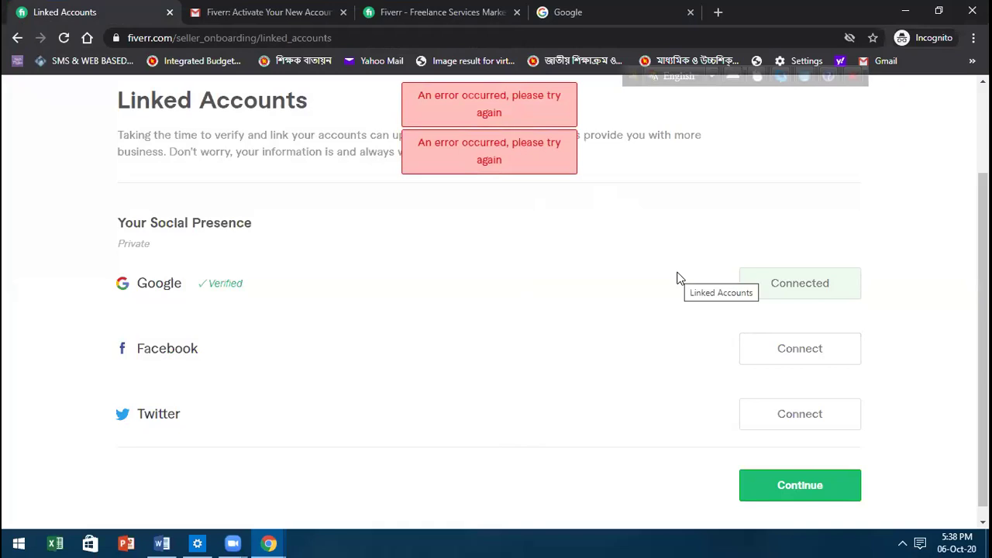
click(789, 417)
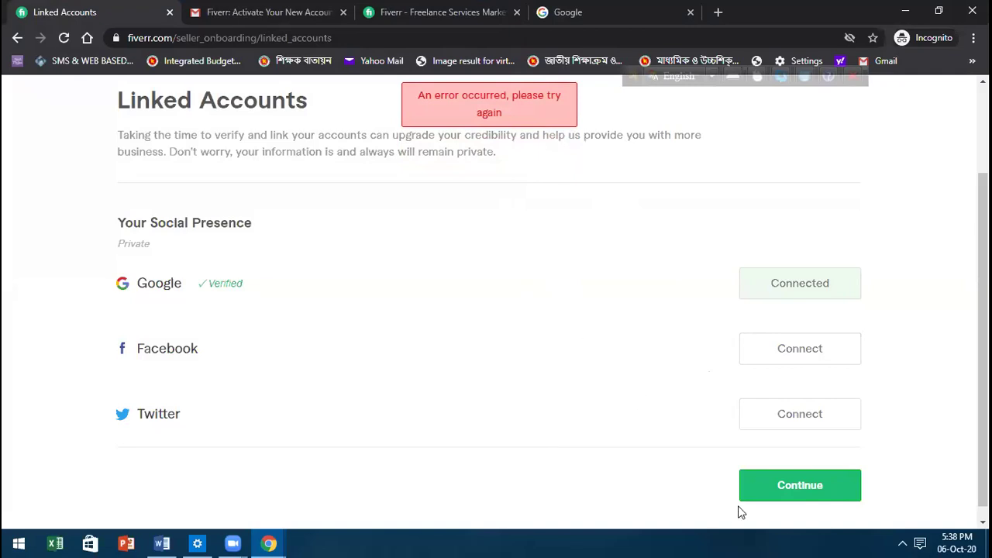
Finish the linked accounts and account security steps and the All Done dialog
click(786, 495)
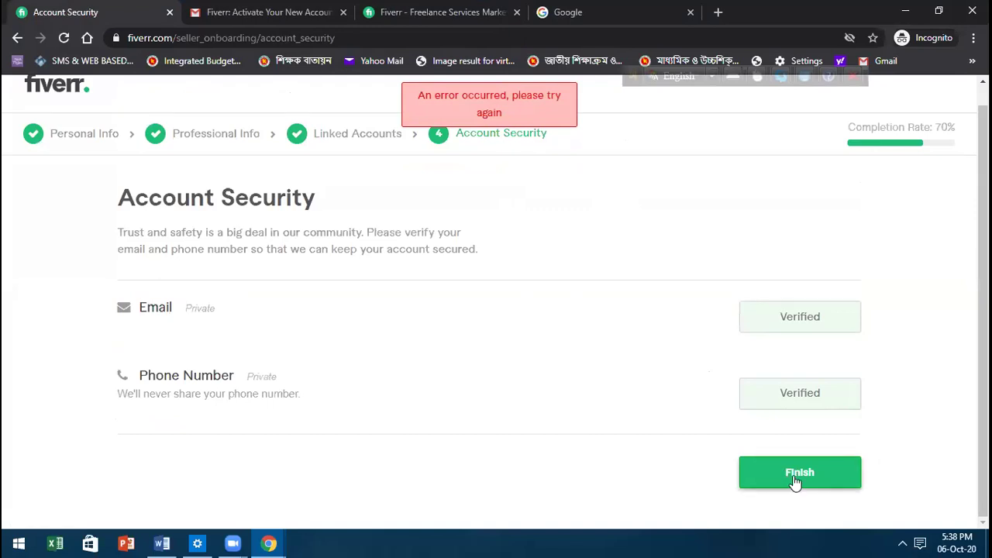
click(794, 476)
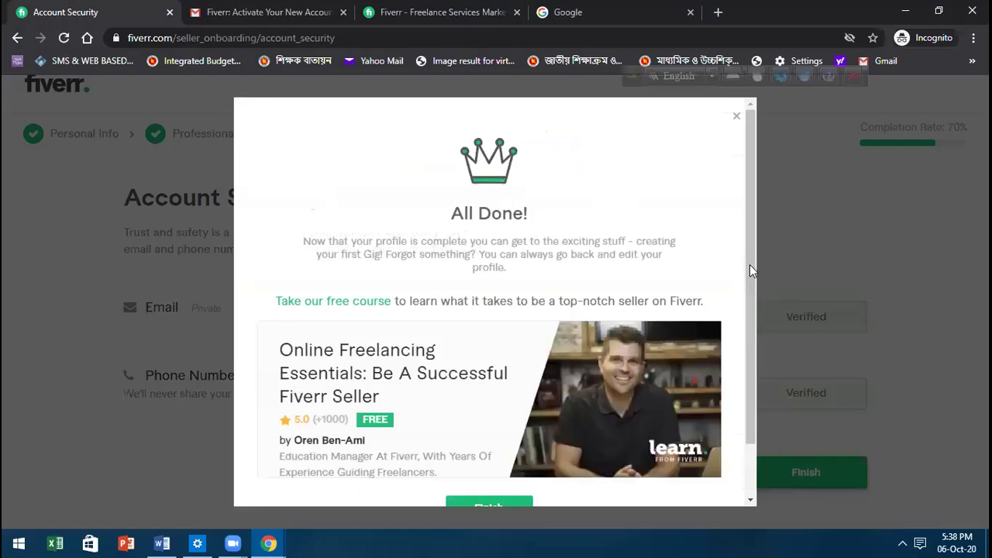
scroll(749, 314, down, 1)
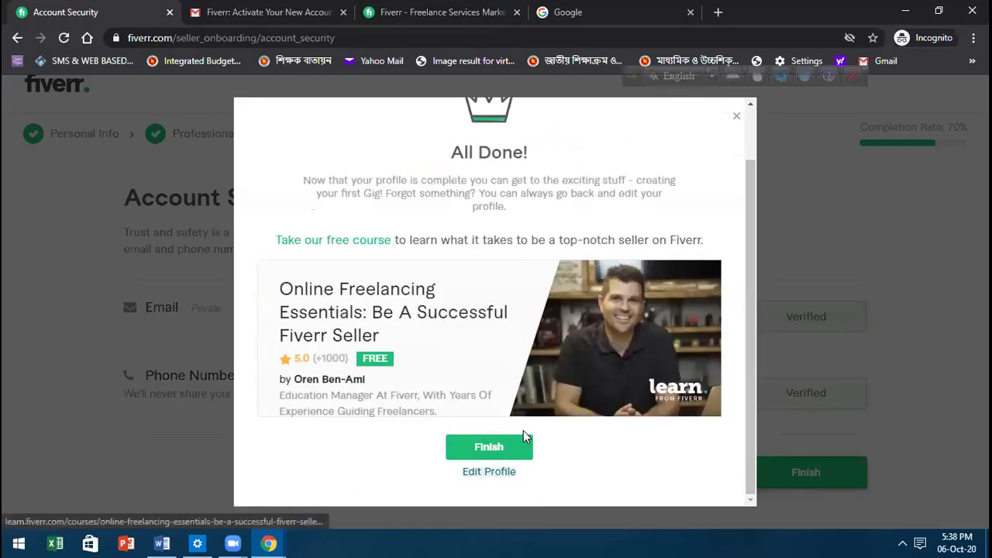
click(471, 450)
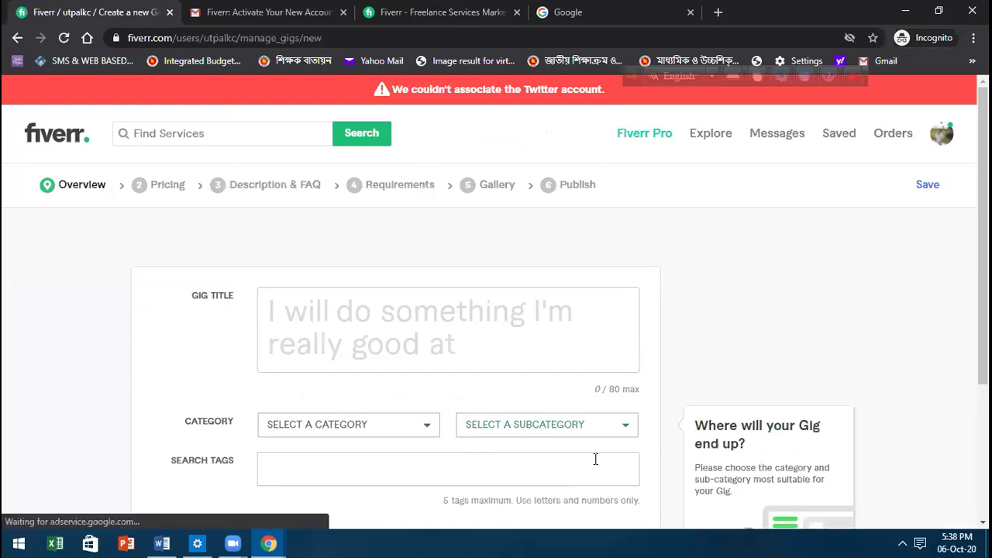
Snap the Word gig-text document to the left half and the Fiverr gig page to the right
click(363, 312)
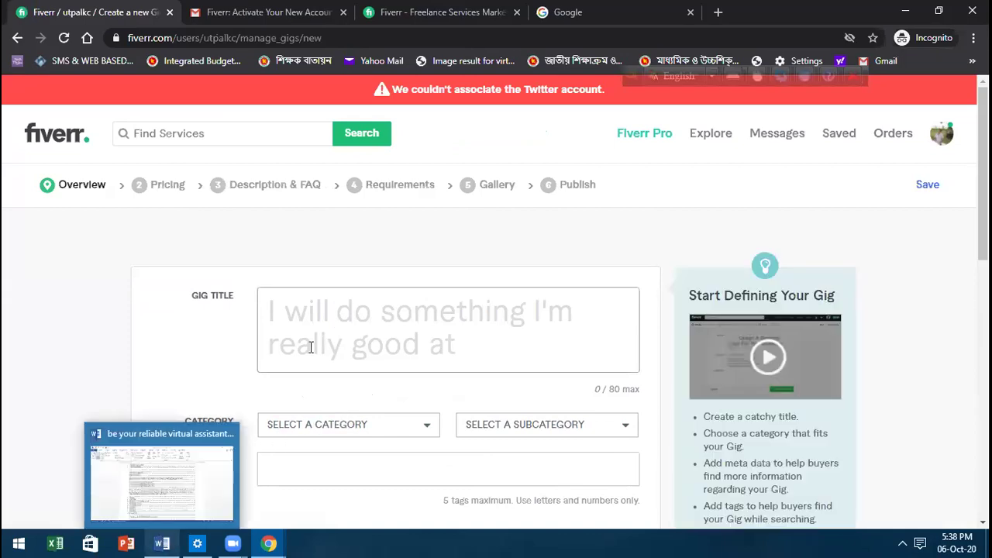
click(162, 543)
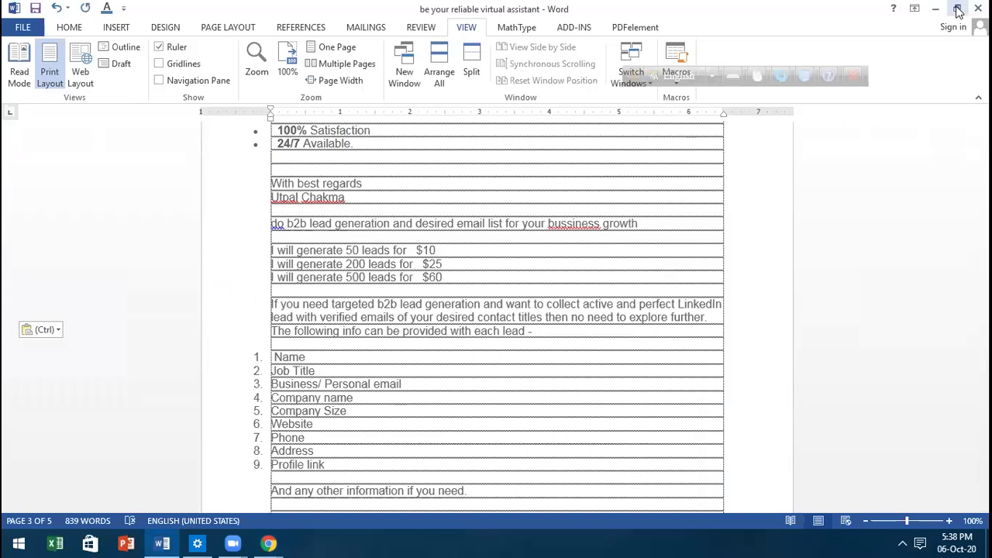
key(super+Left)
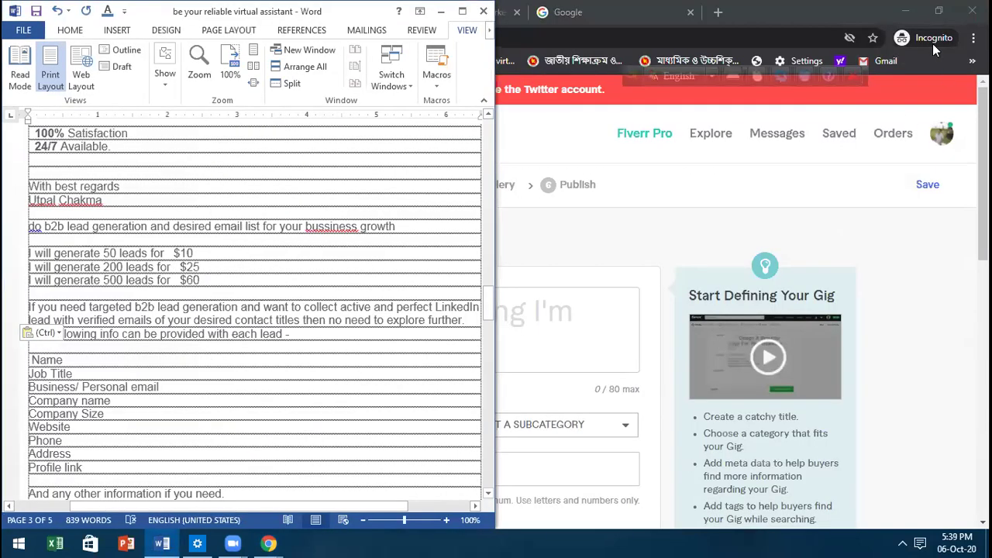
click(938, 11)
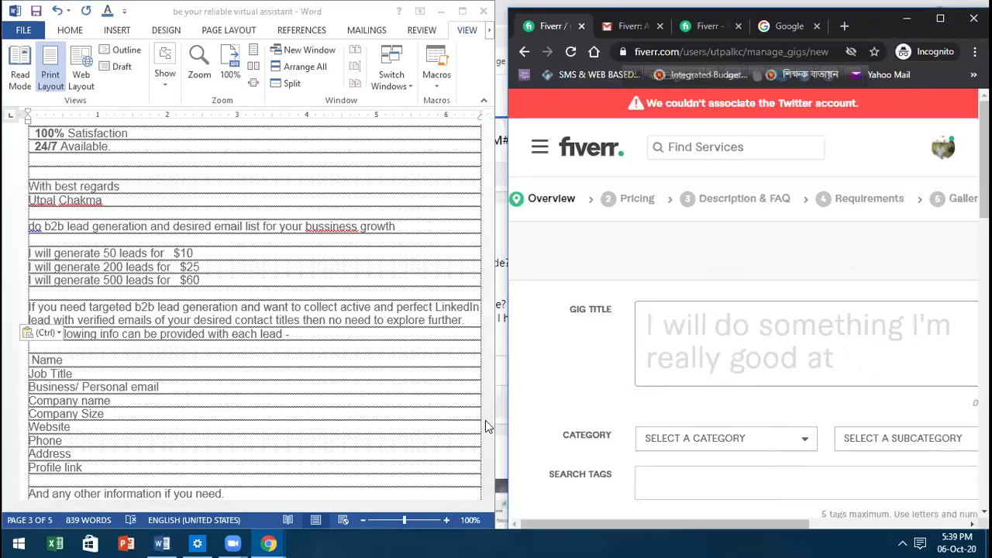
Scroll the Word document up to the 'be your reliable virtual assistant' gig text
click(488, 243)
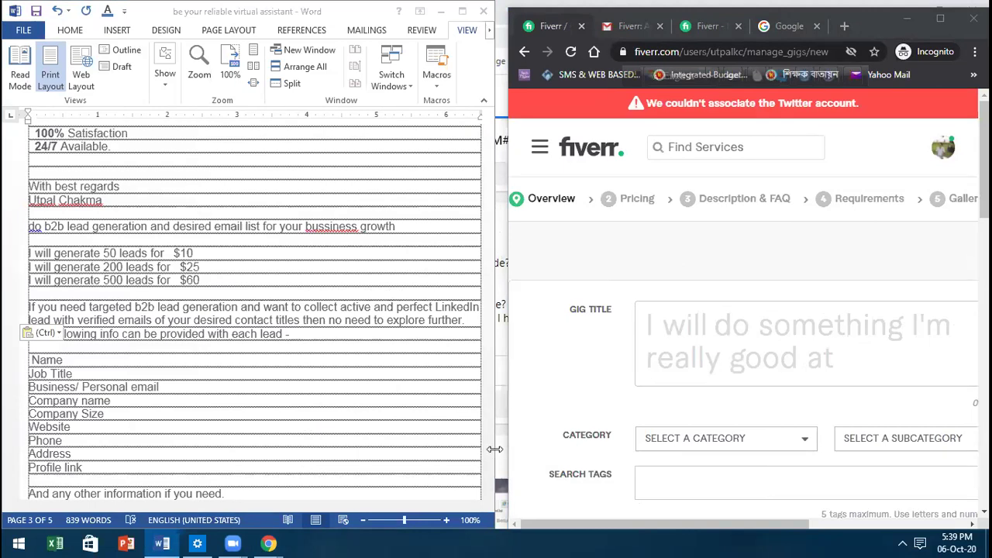
click(484, 171)
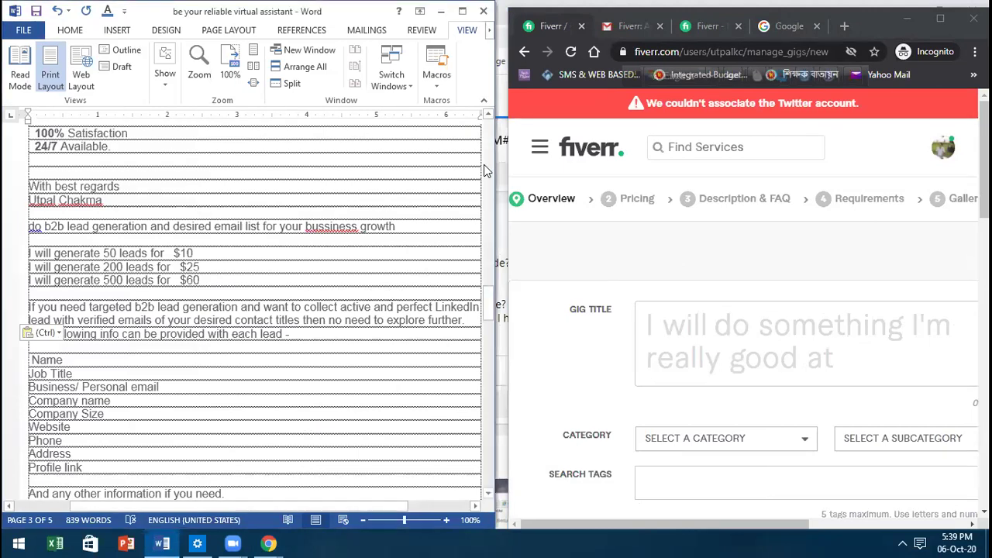
click(488, 115)
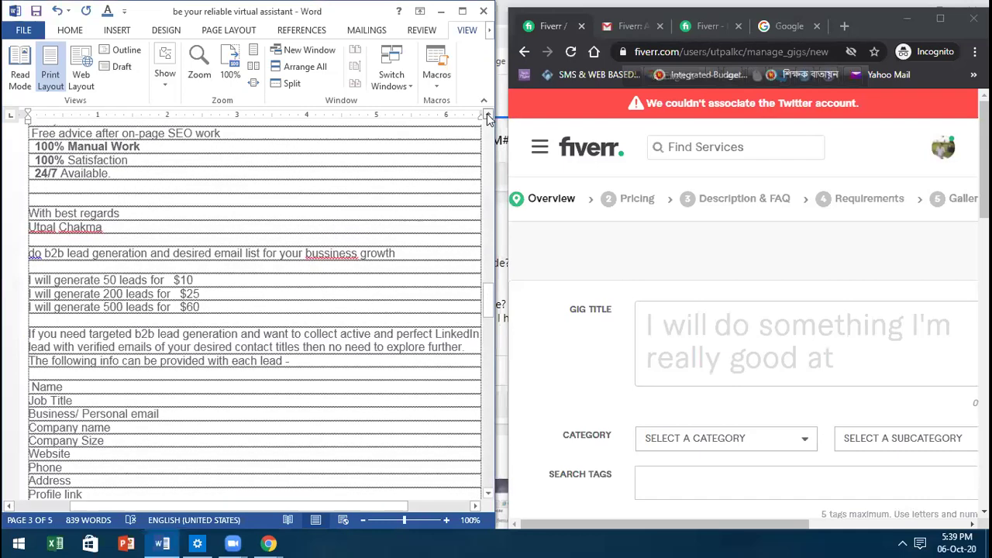
click(488, 114)
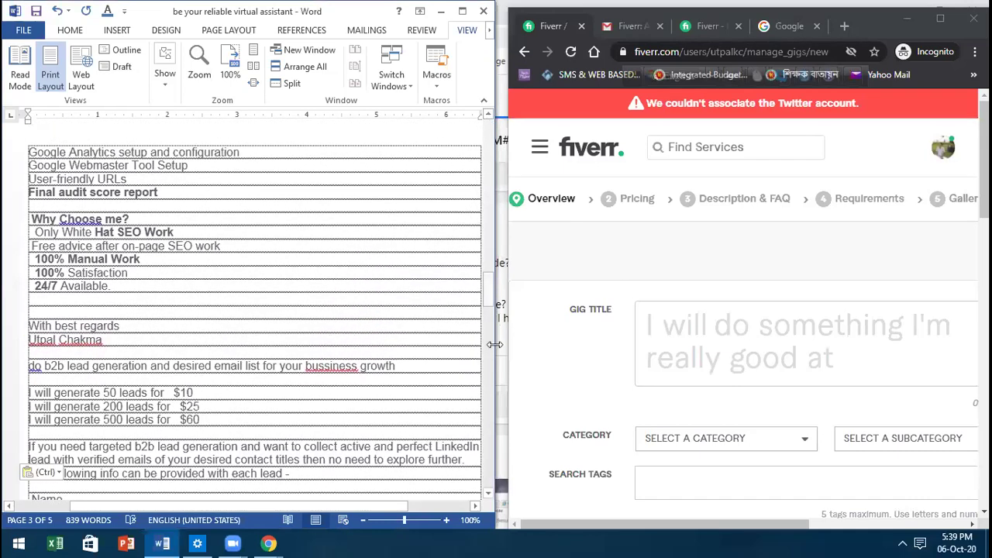
drag(488, 290, 496, 124)
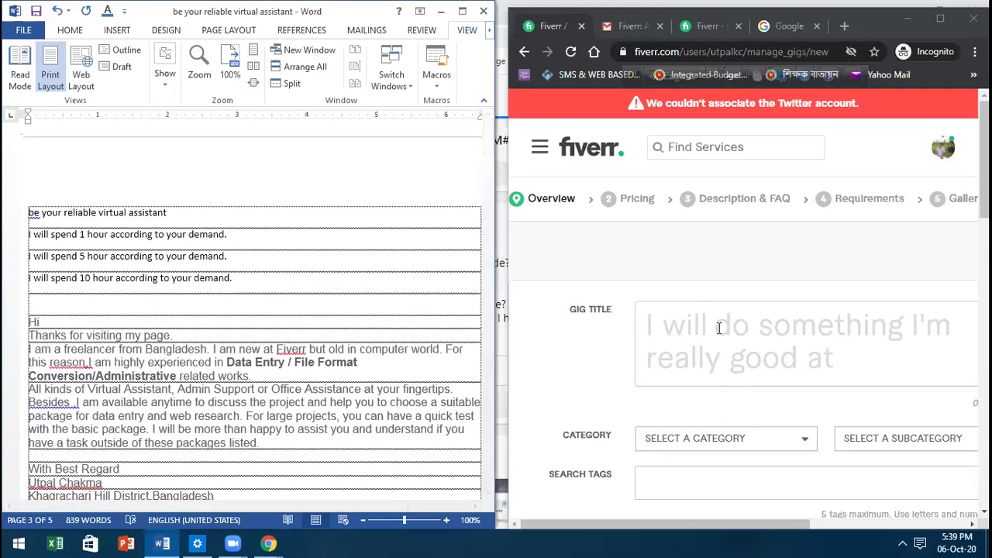
Complete the Gig Title with 'be your virtual assistant' (25/80) and open the category dropdown
click(719, 327)
text(be )
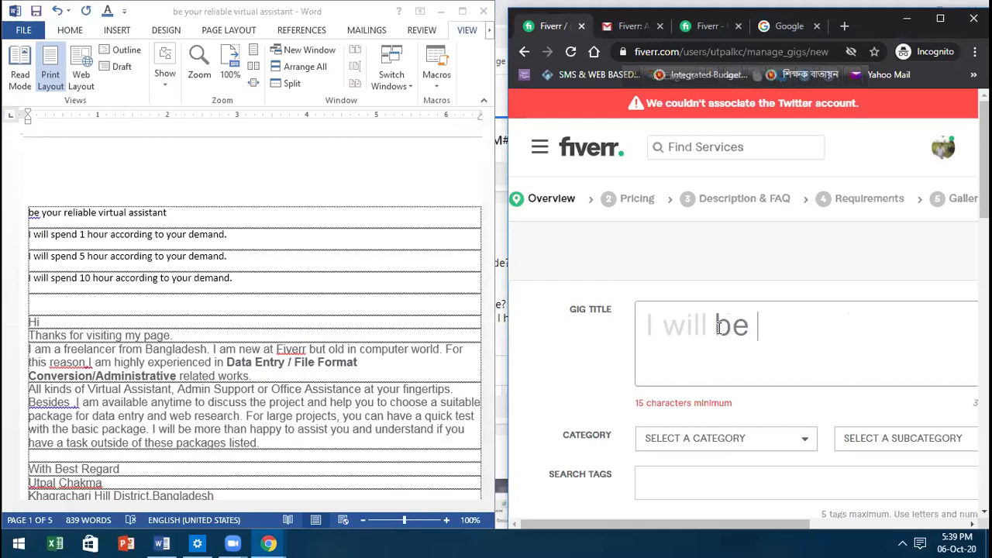
text(your)
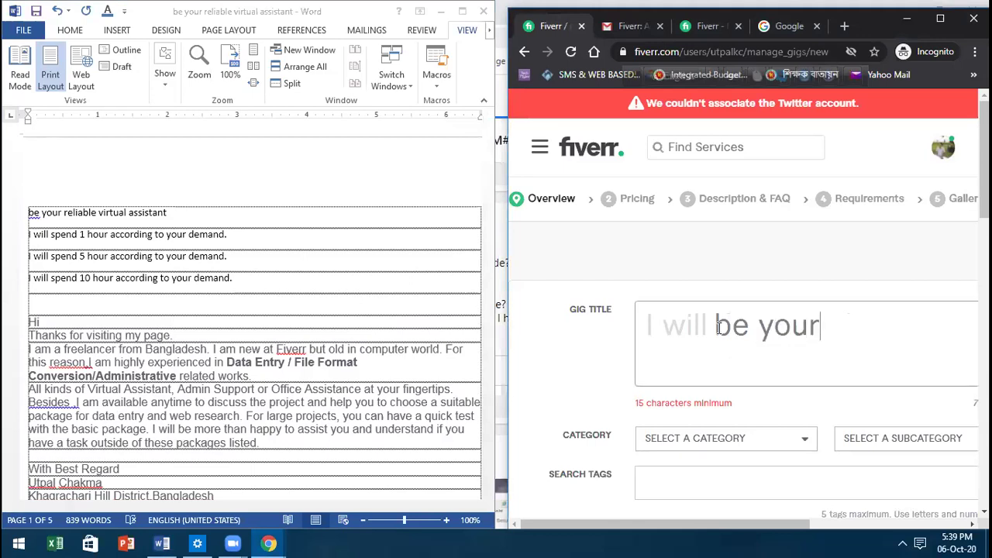
text( virtual a)
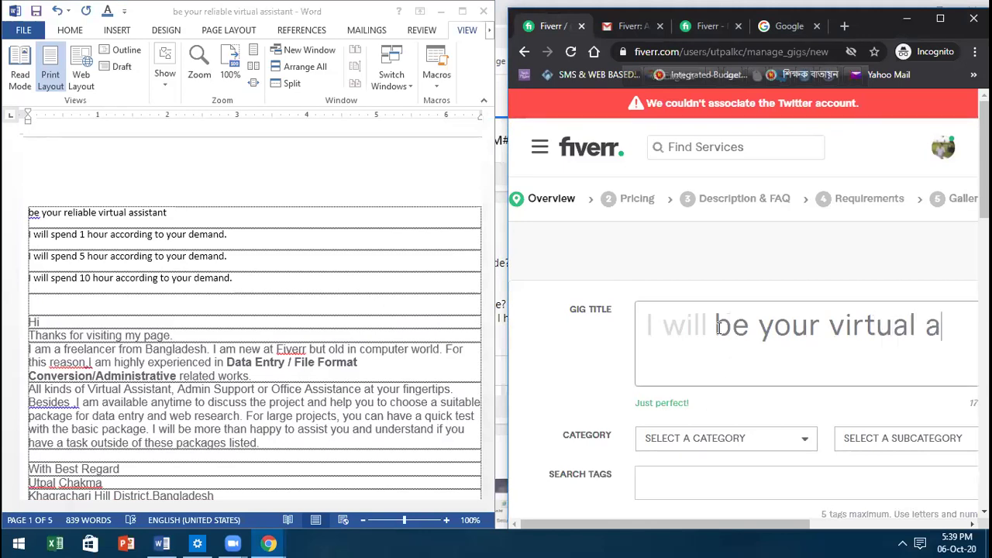
text(ssi)
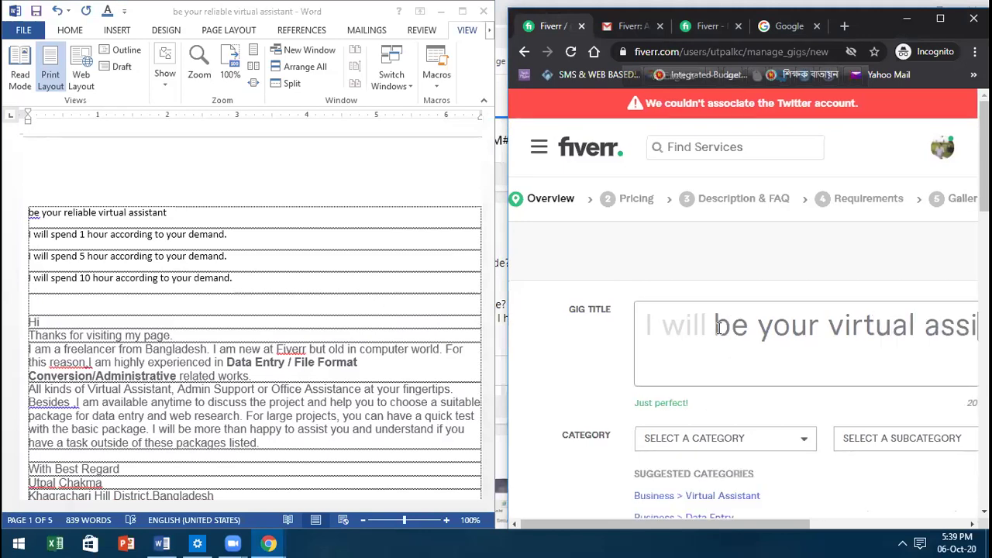
text(stant)
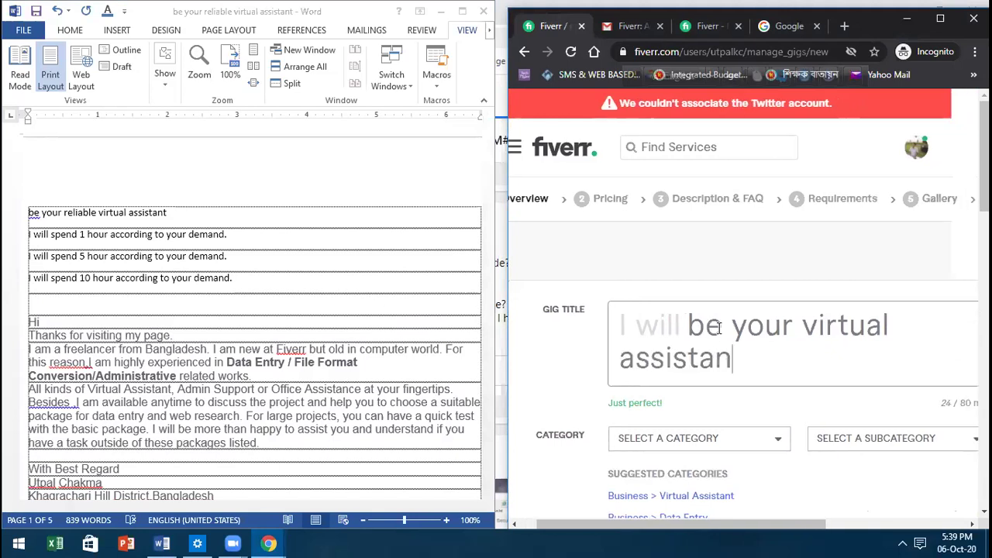
click(778, 446)
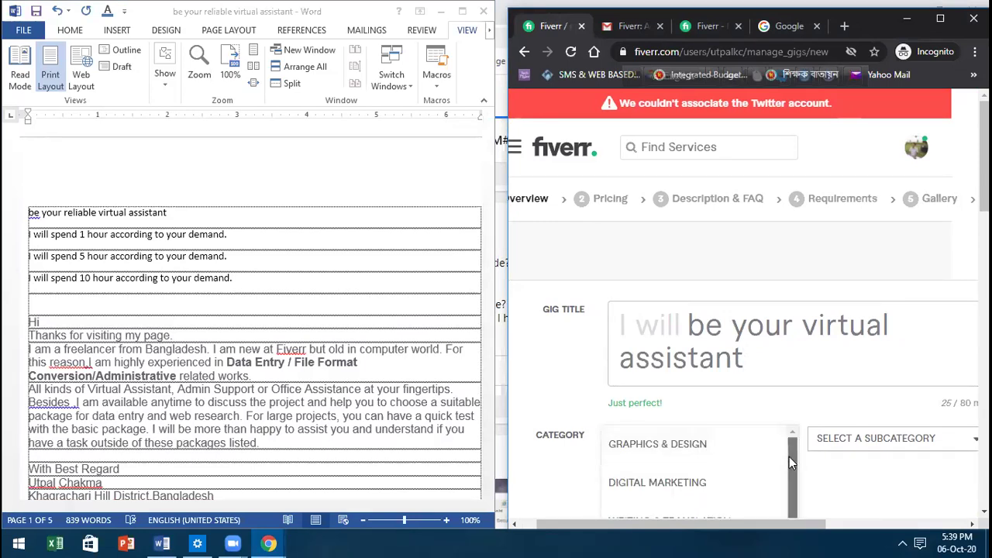